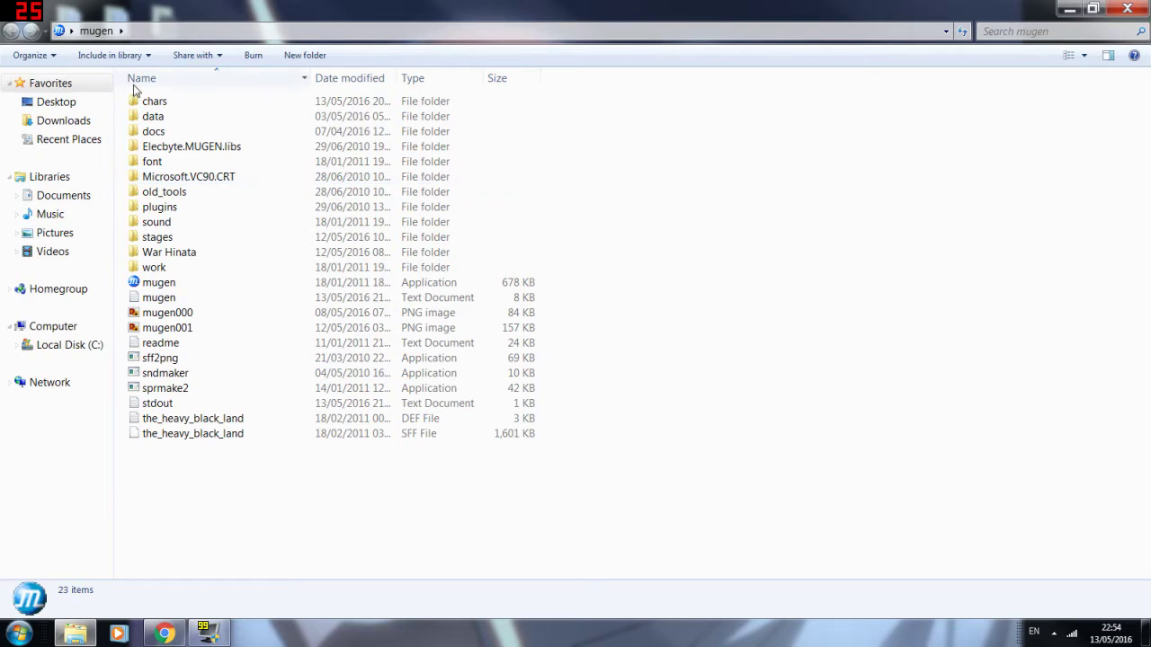
Step: Open the chars folder inside the mugen folder
click(188, 117)
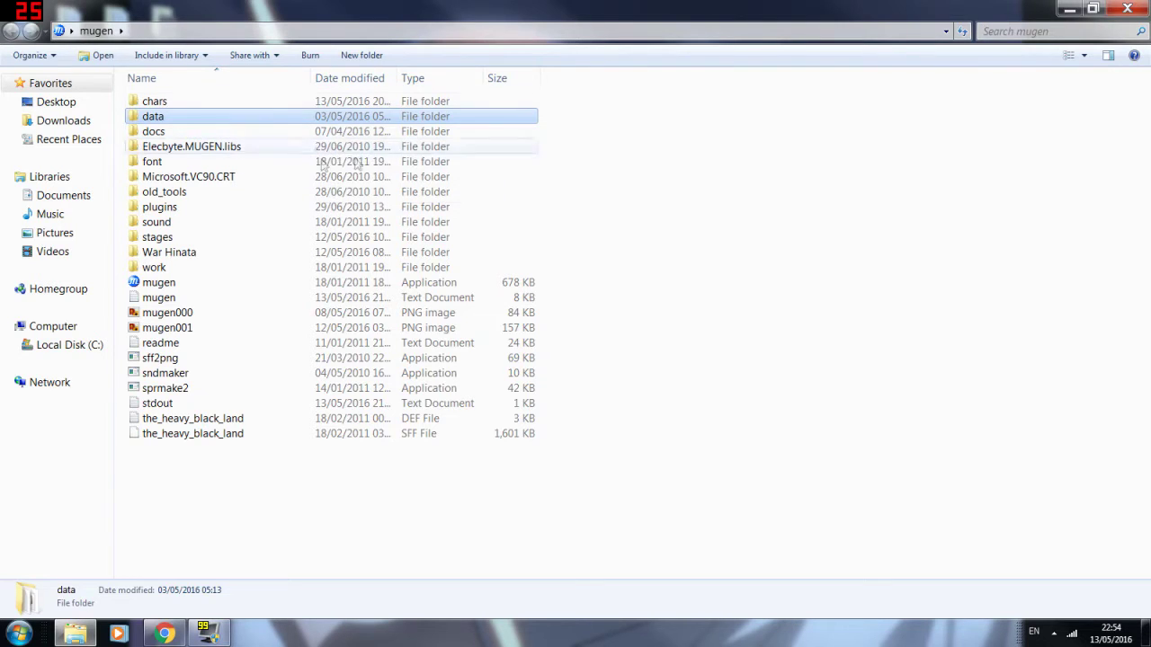
click(187, 103)
click(183, 117)
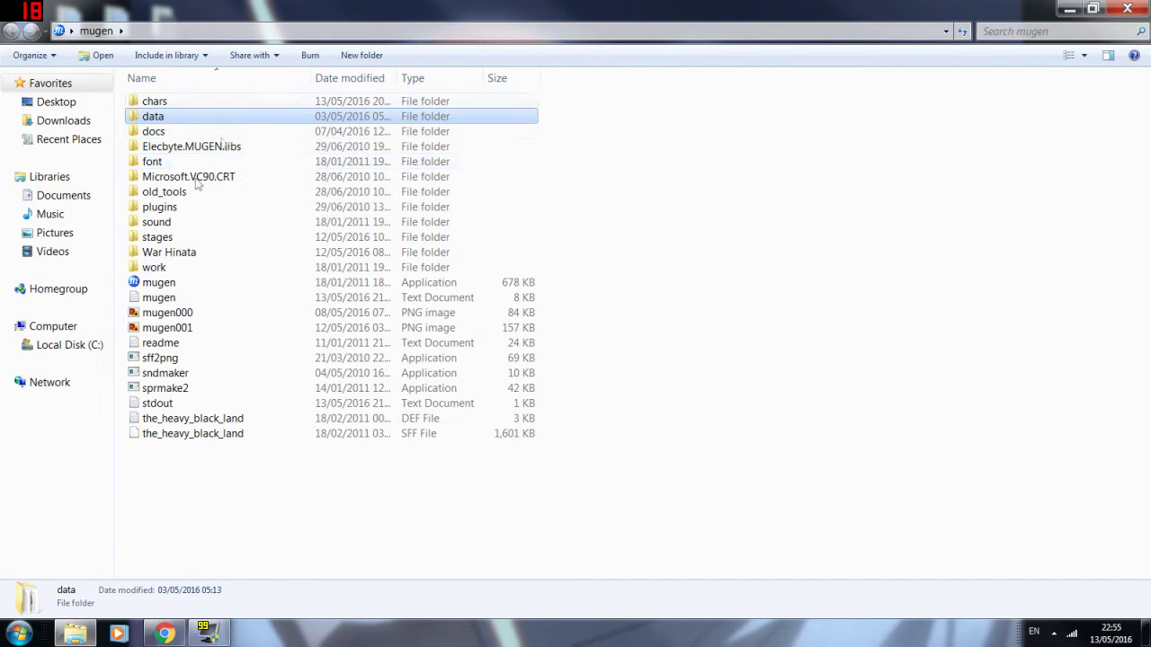
click(154, 104)
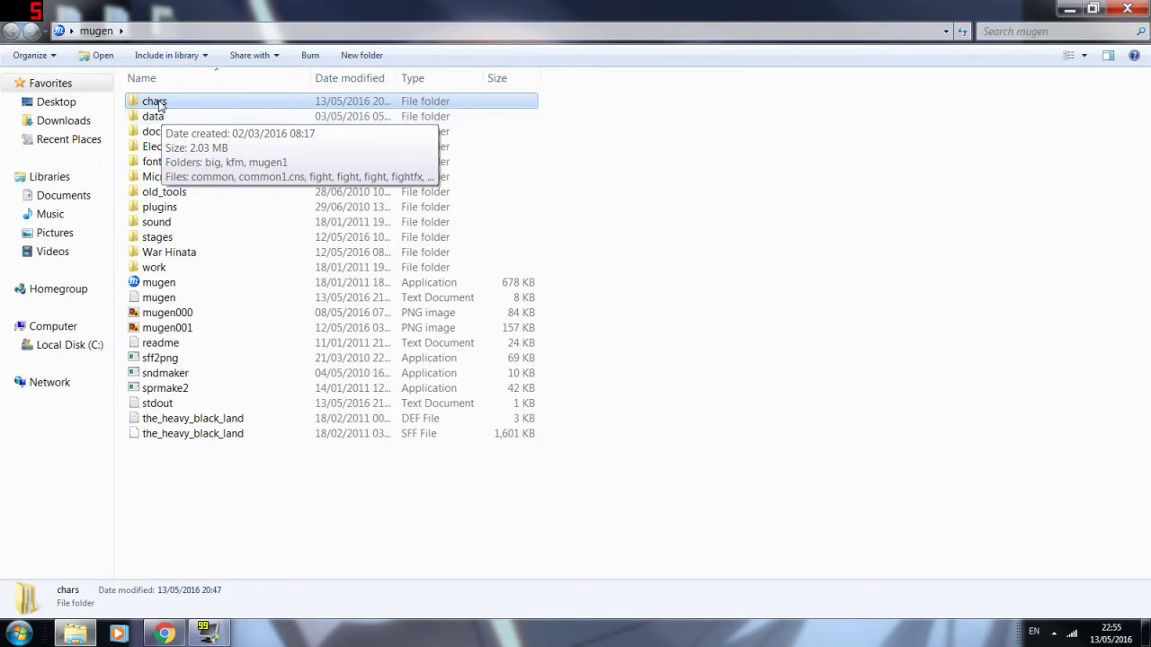
double_click(151, 102)
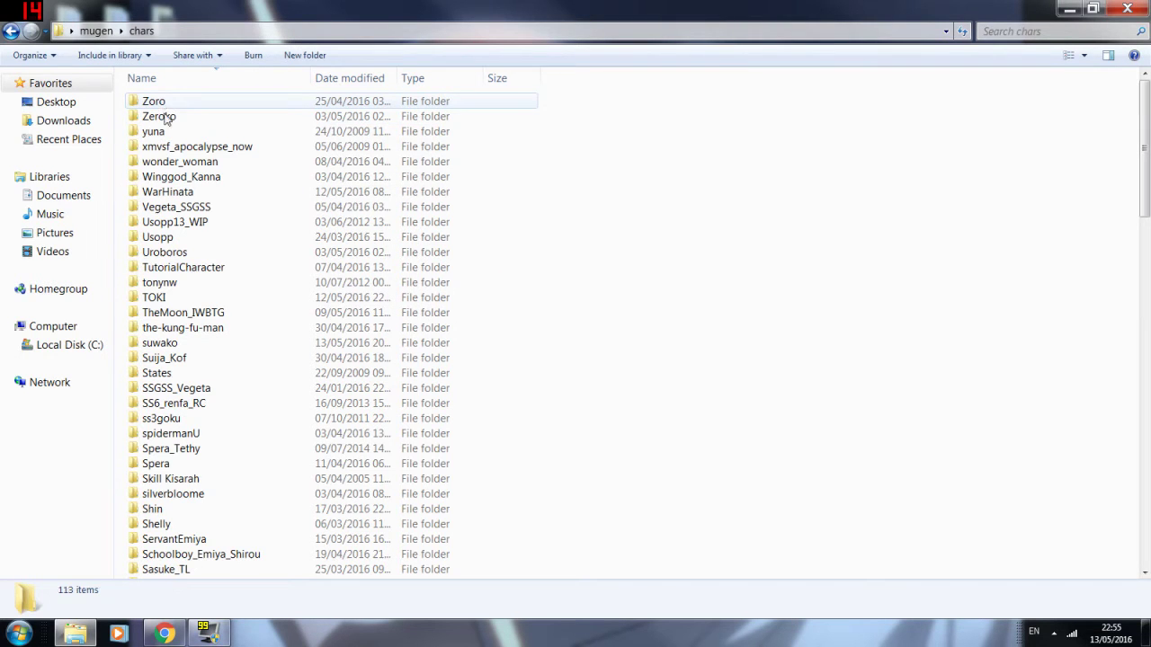
click(375, 256)
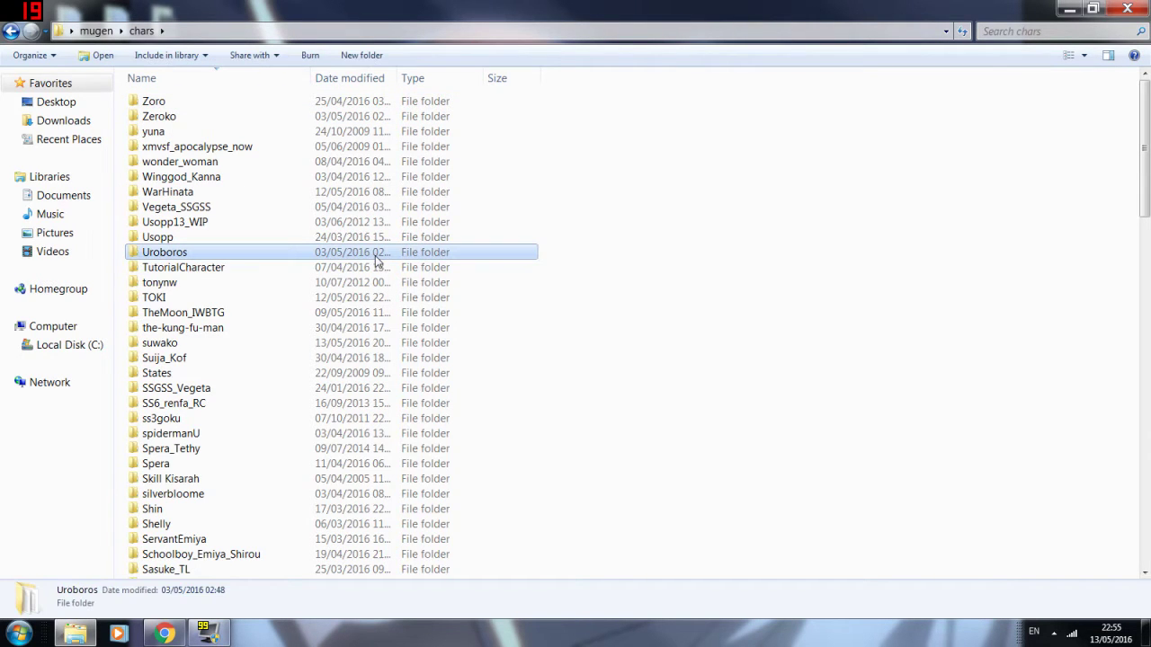
right_click(270, 330)
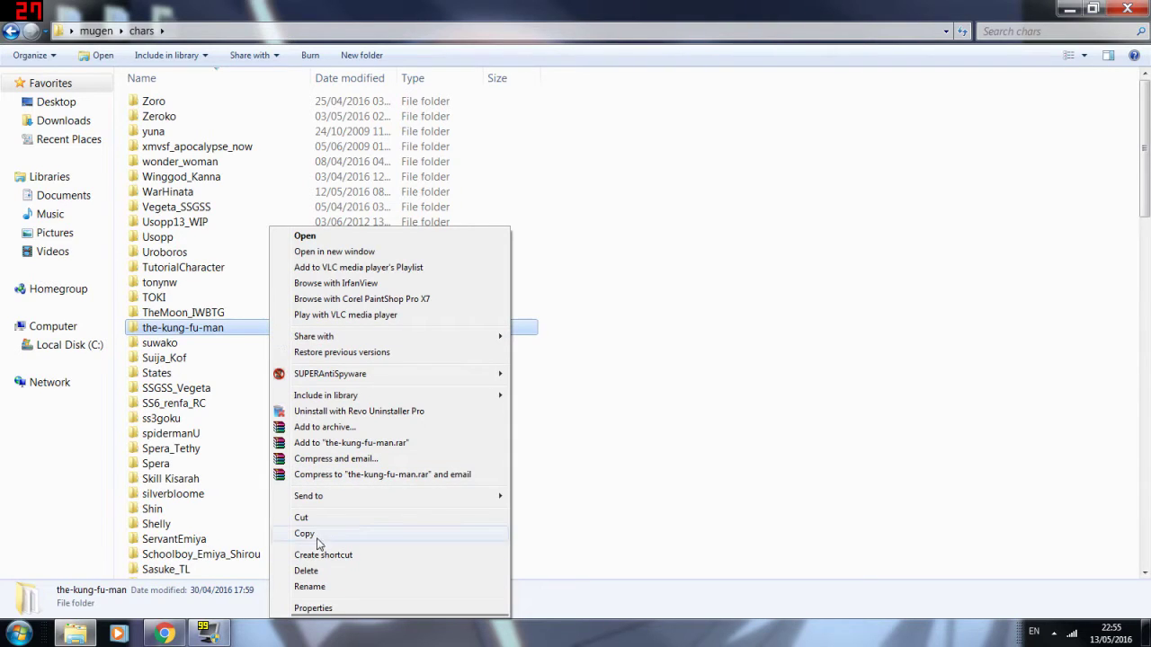
click(223, 422)
Step: Find the kfm character folder and duplicate it within the chars folder
key(k)
key(f)
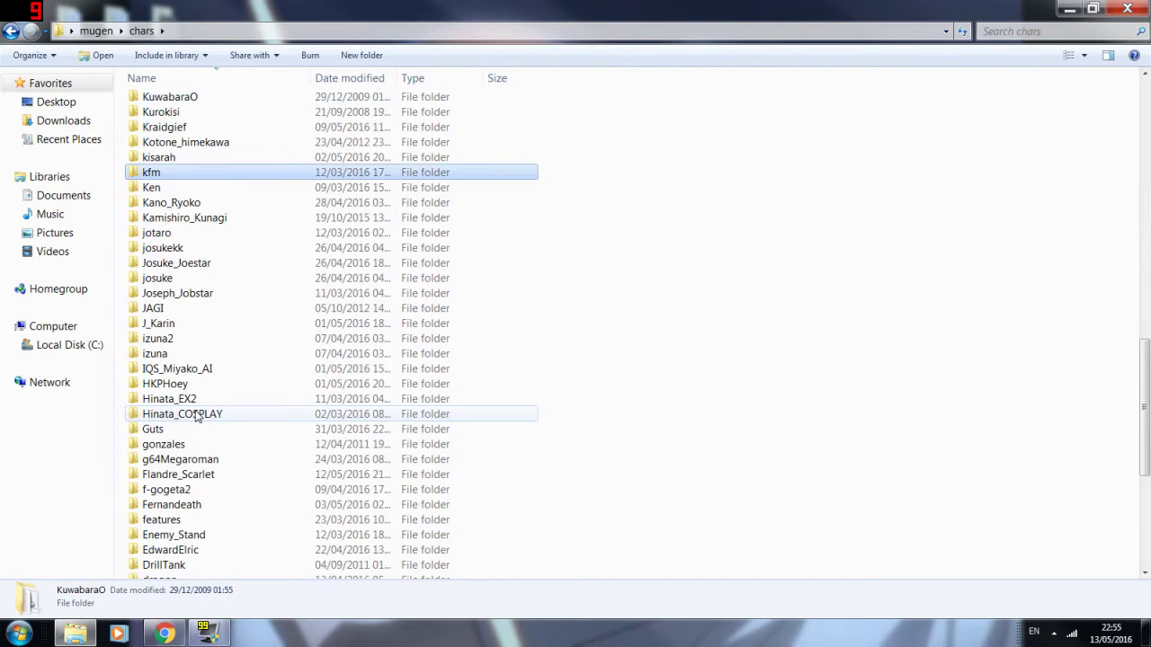
right_click(212, 175)
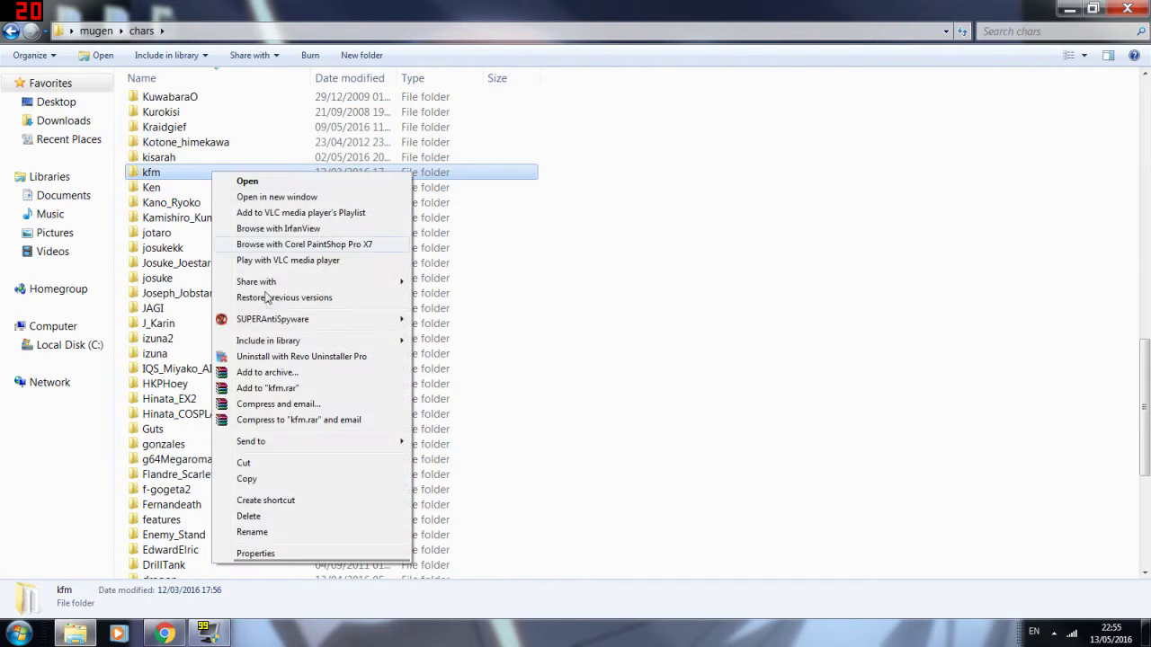
click(287, 482)
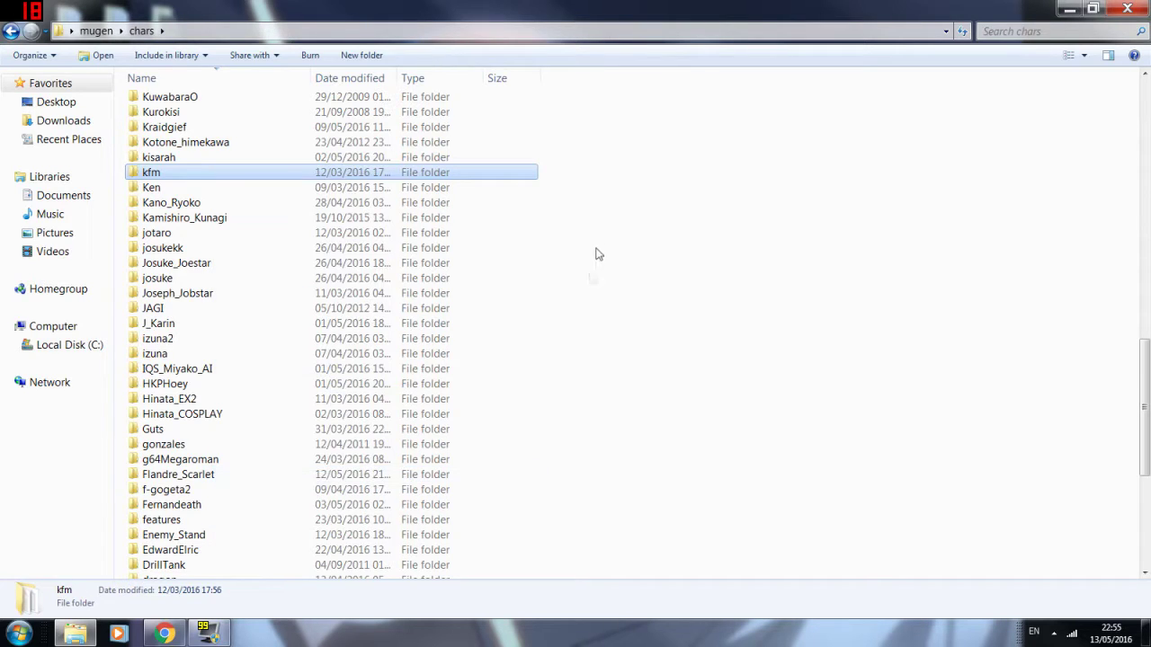
click(585, 311)
right_click(586, 311)
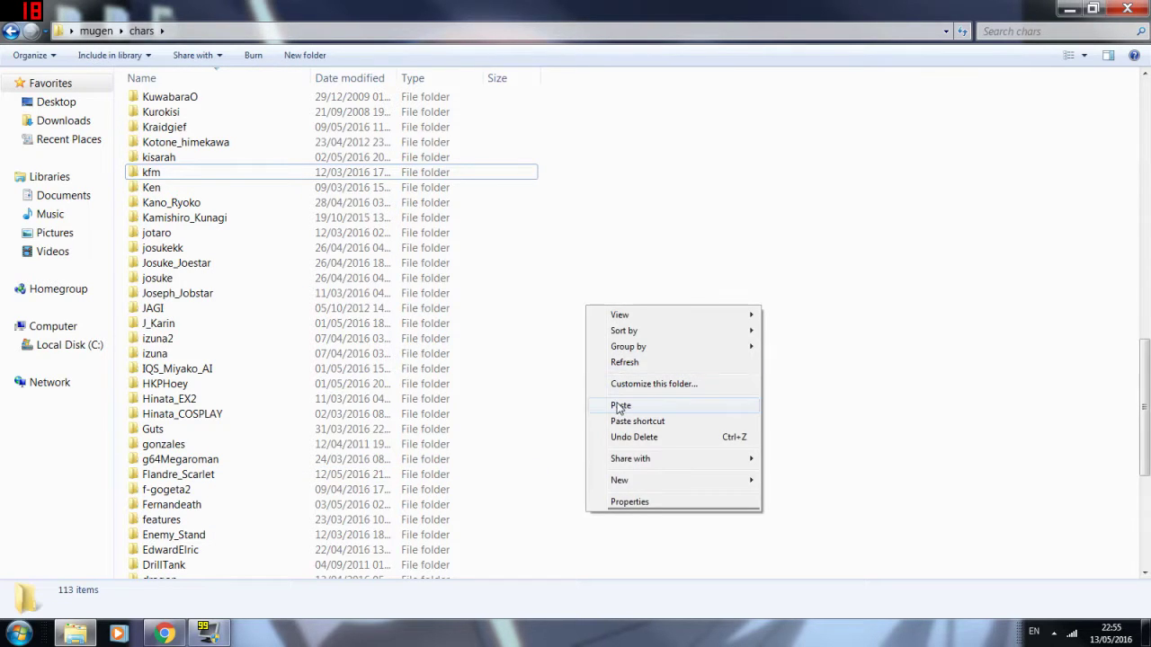
click(619, 406)
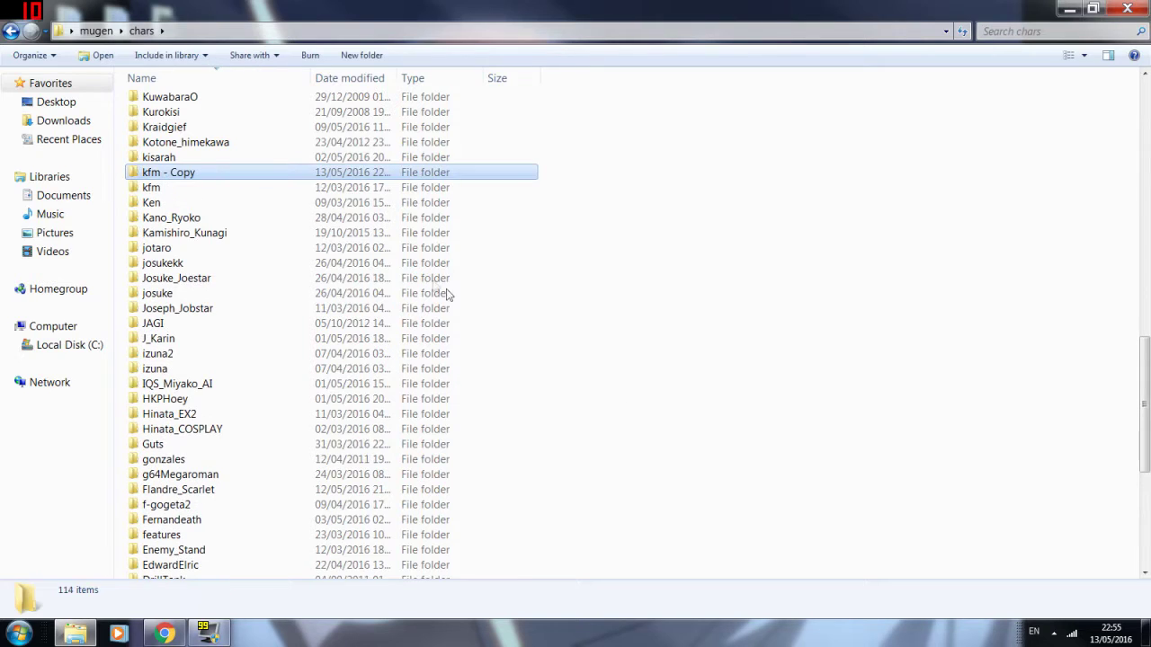
Step: Rename the copied kfm folder as Tsuna
right_click(167, 174)
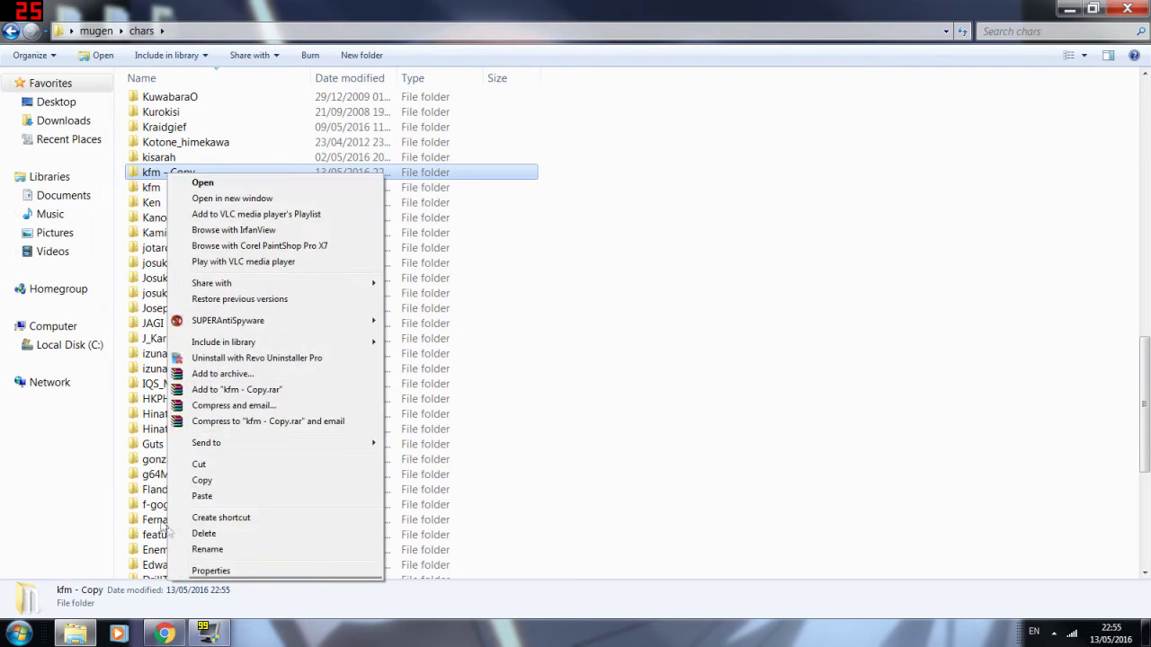
click(236, 548)
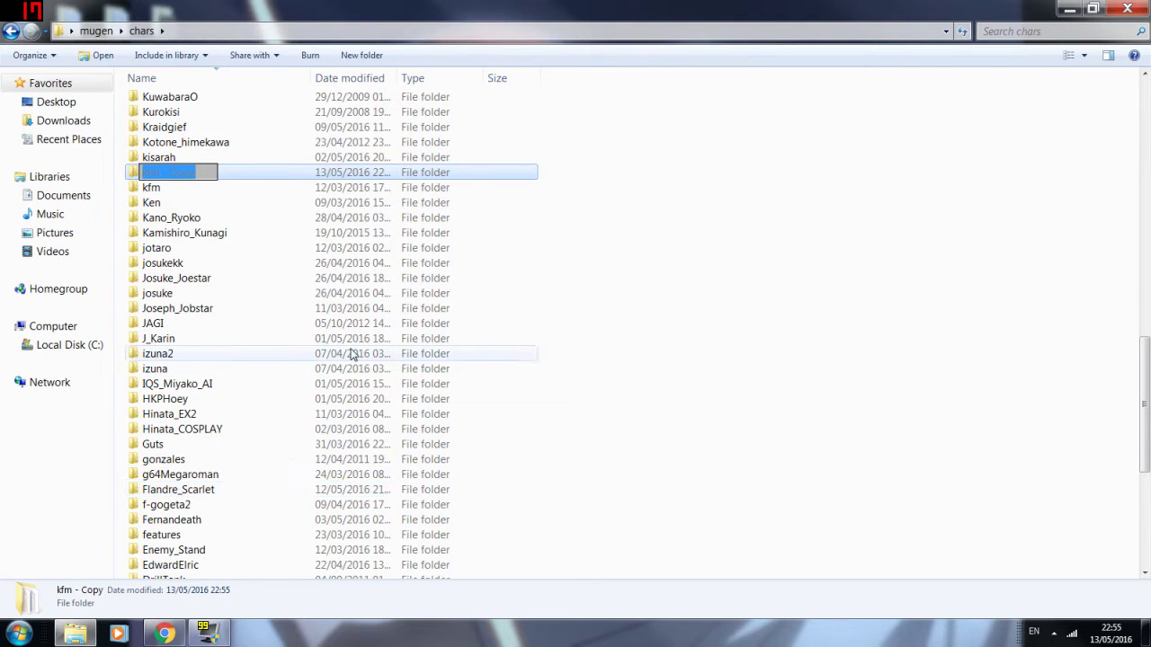
text(Tsuna)
key(Return)
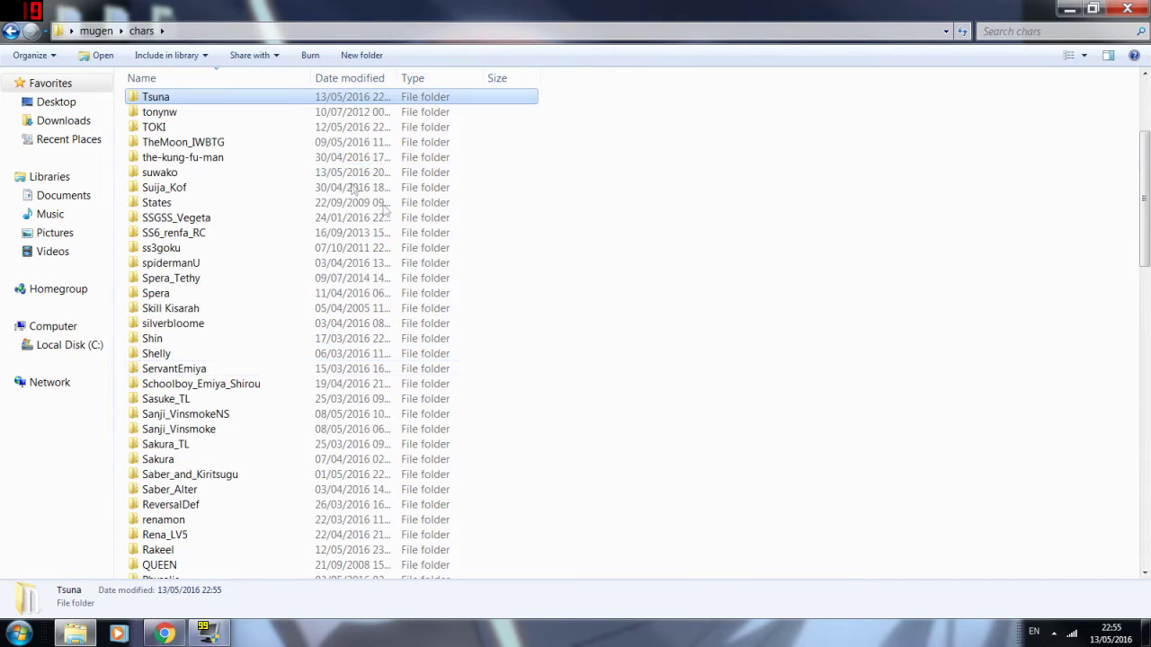
Step: Open the Tsuna folder and batch-rename all files from the kfm DEF file through t-kfm2.cns as Tsuna
scroll(296, 189, up, 4)
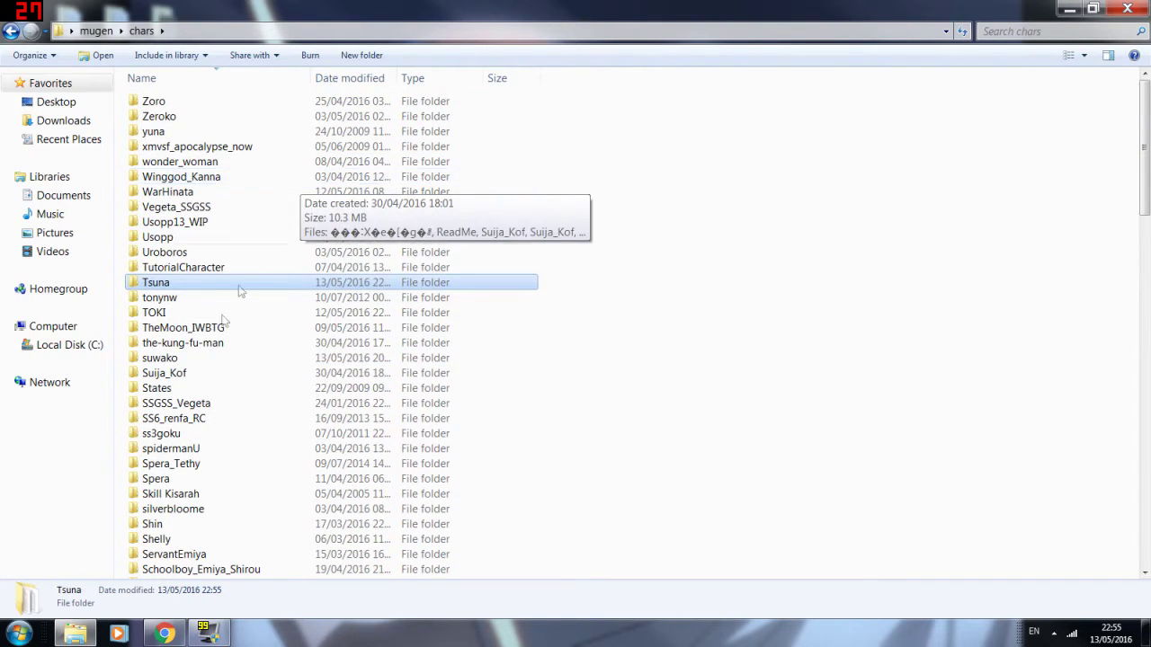
double_click(163, 286)
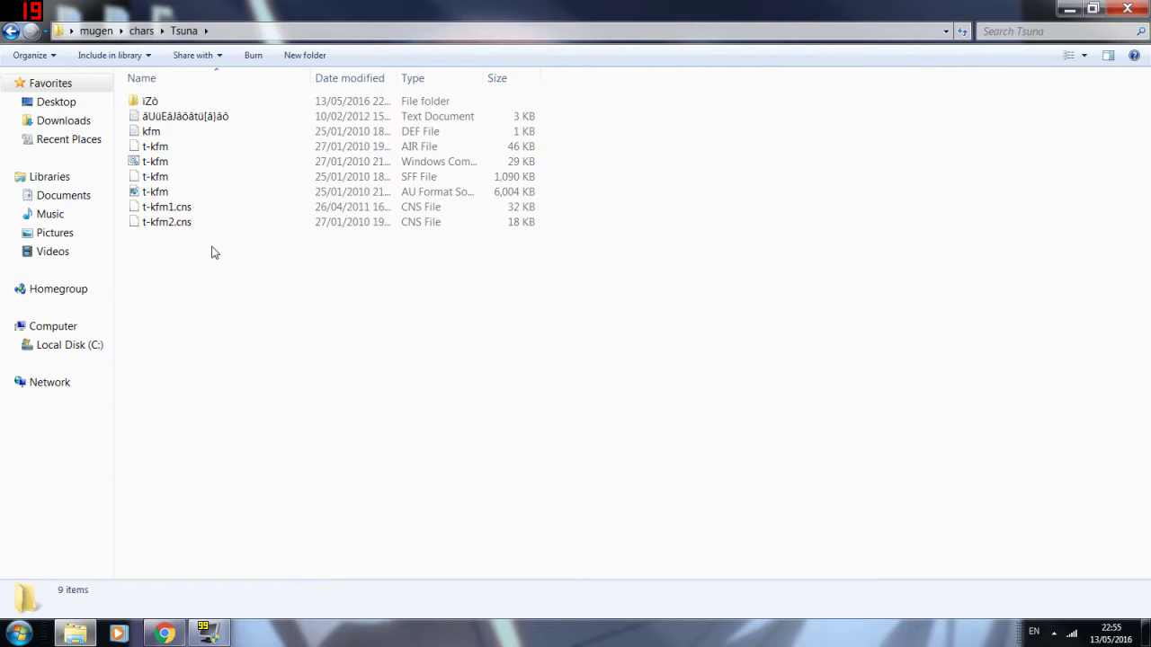
click(188, 223)
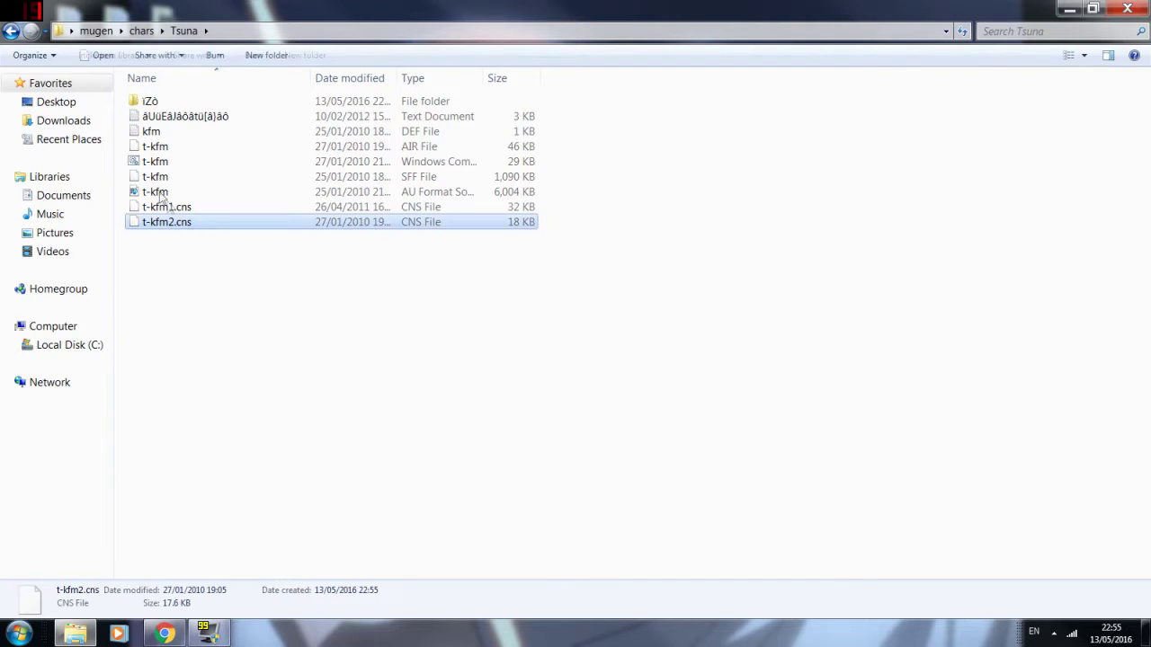
shift+click(192, 133)
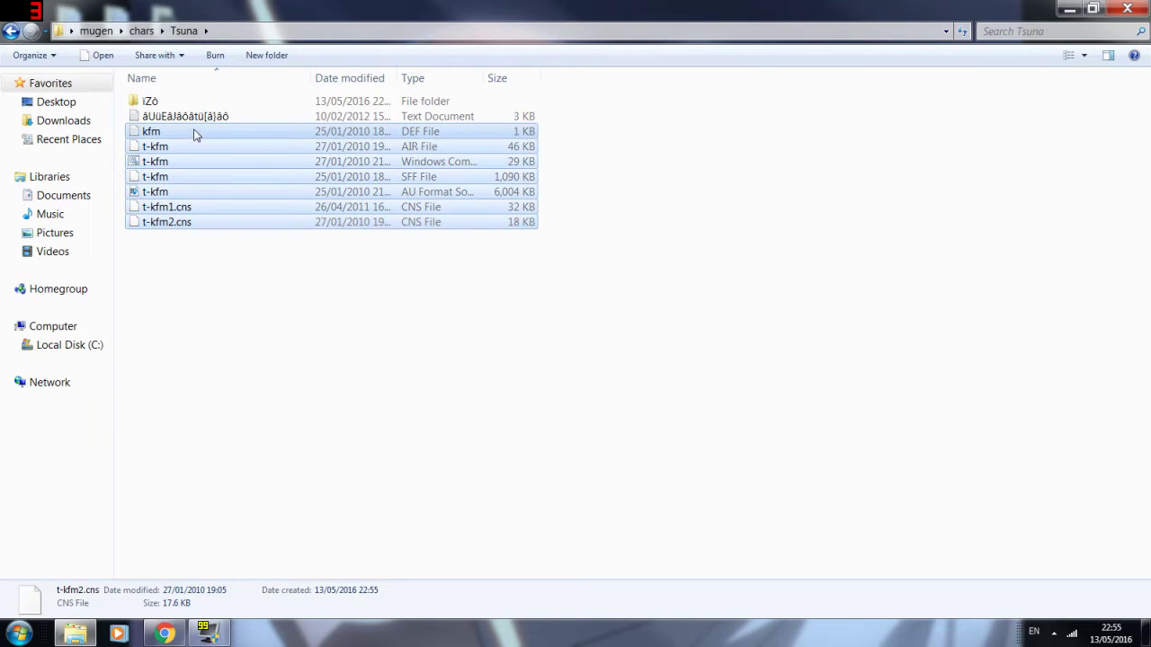
right_click(180, 135)
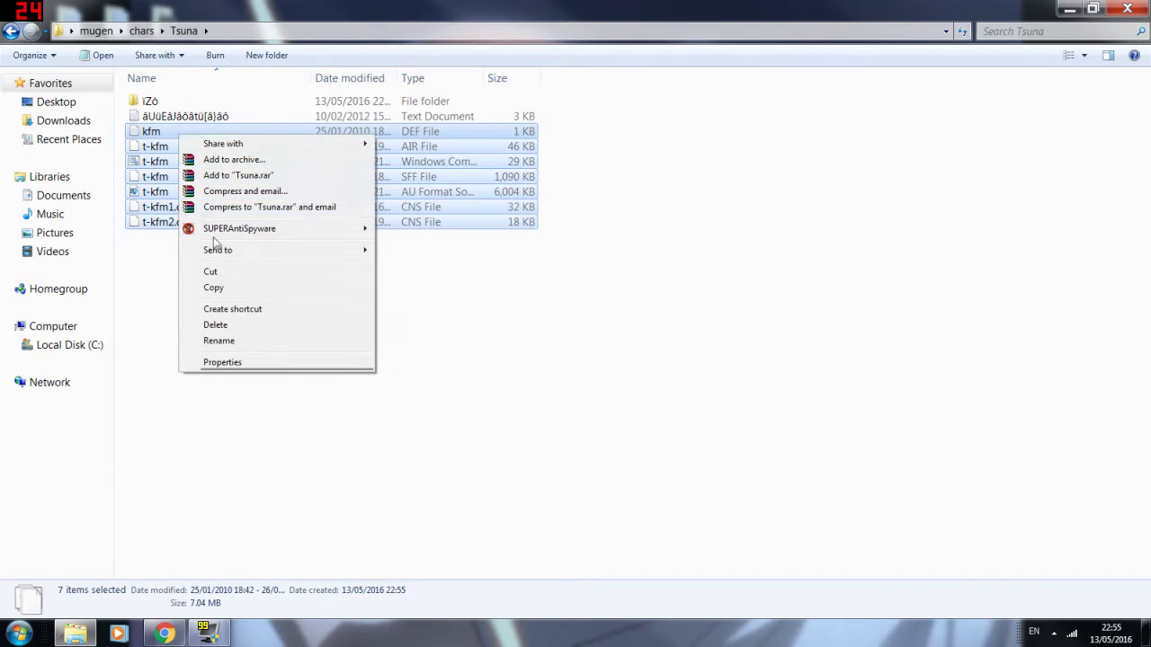
click(245, 347)
text(Tsuna)
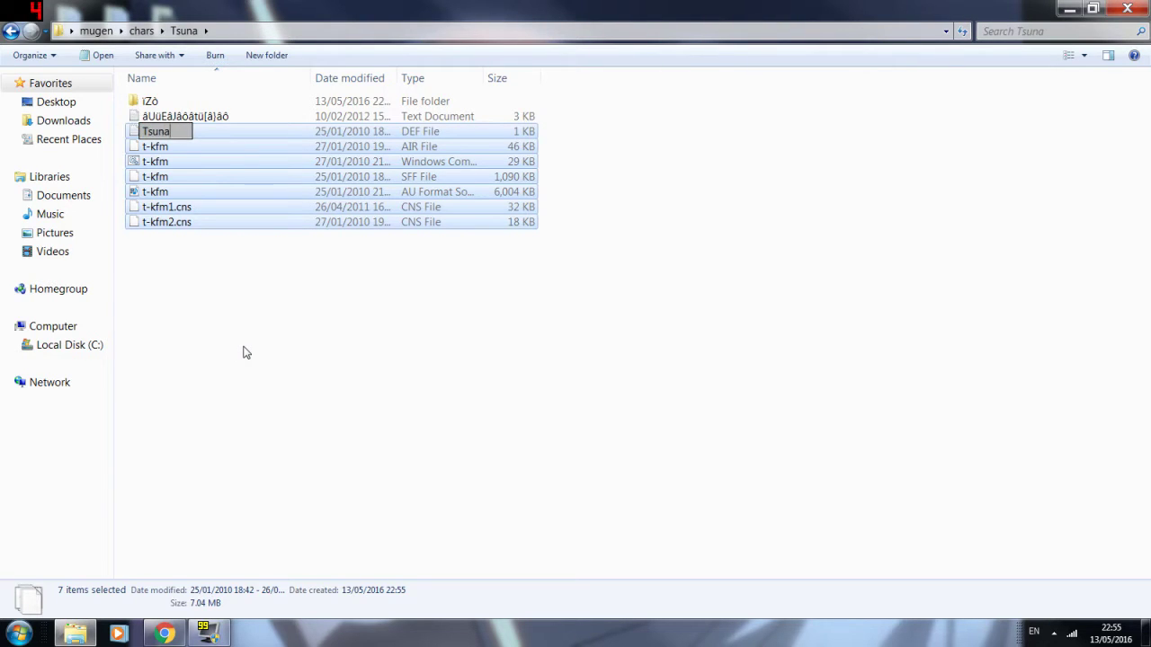
key(Return)
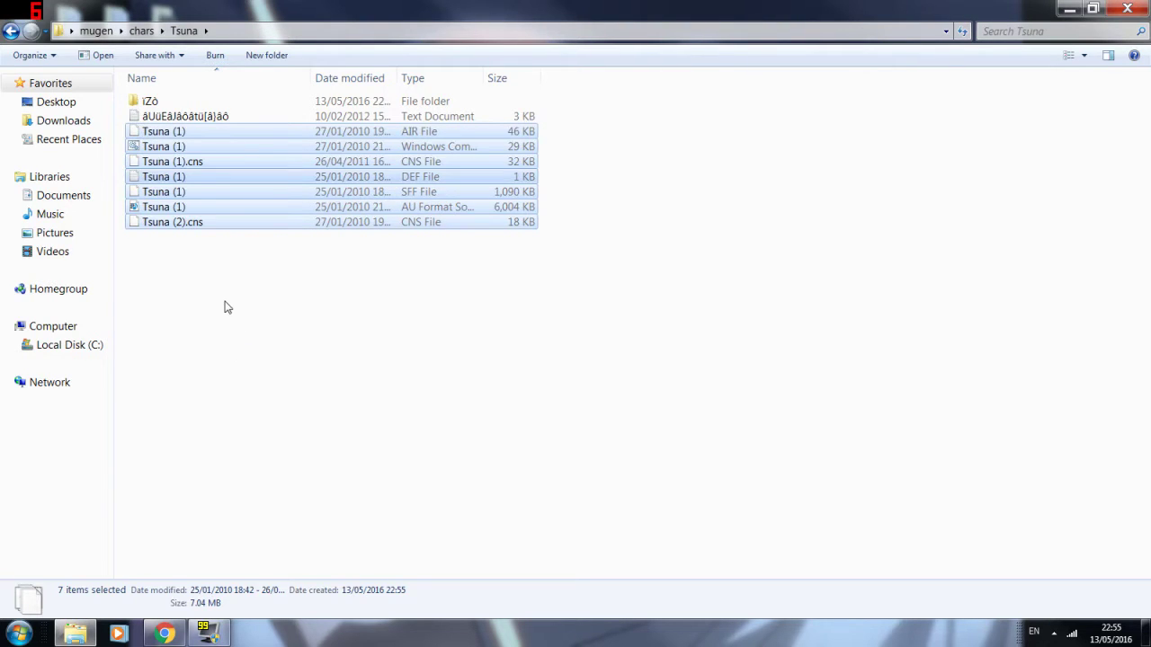
Step: Remove the number suffix from the AIR file's name so it is called Tsuna
click(206, 259)
right_click(164, 133)
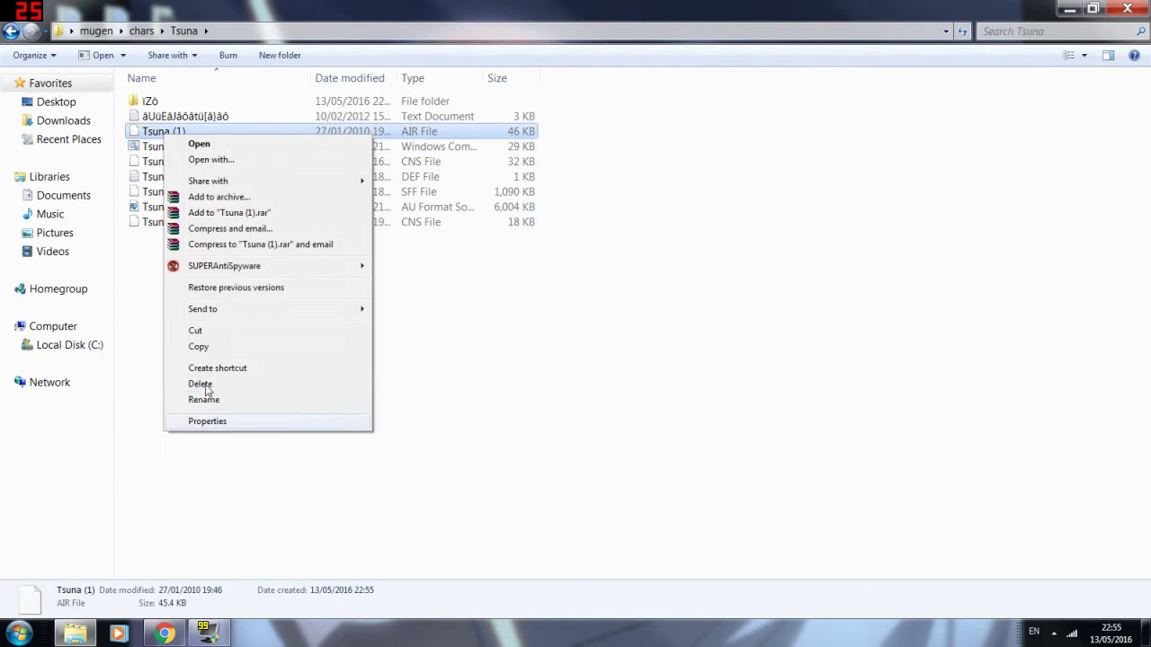
click(210, 400)
key(Right)
key(BackSpace)
key(BackSpace)
key(BackSpace)
key(BackSpace)
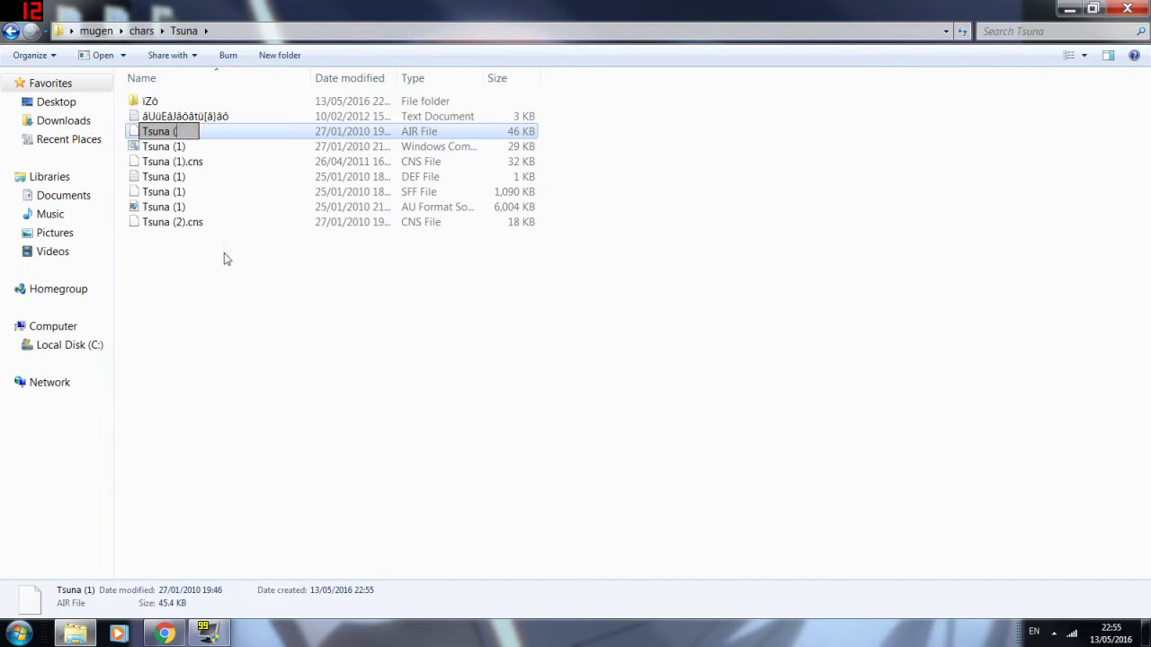
click(181, 158)
Step: Rename the Tsuna (1).cns file as Tsuna.cns
right_click(184, 151)
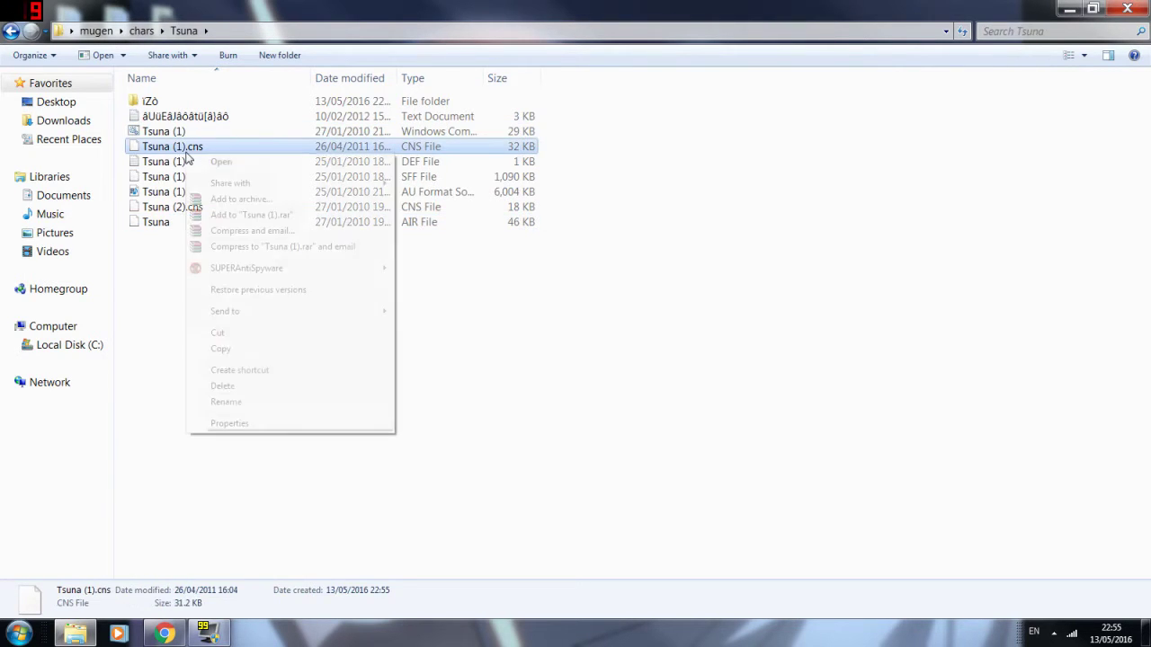
click(256, 403)
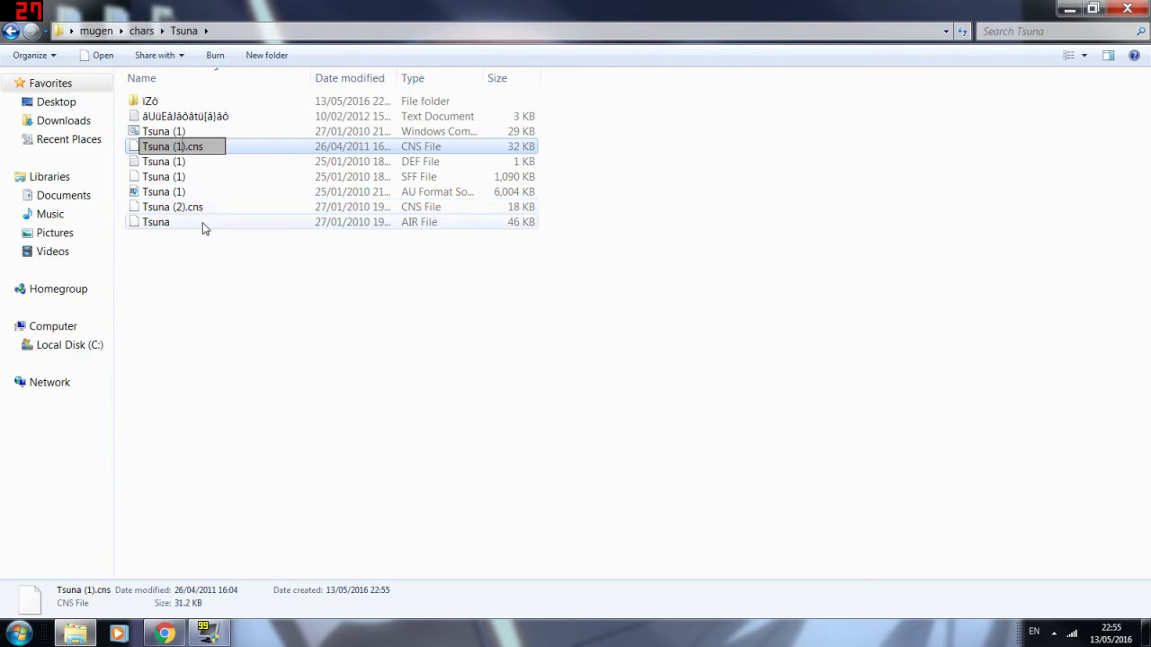
key(BackSpace)
key(BackSpace)
key(Return)
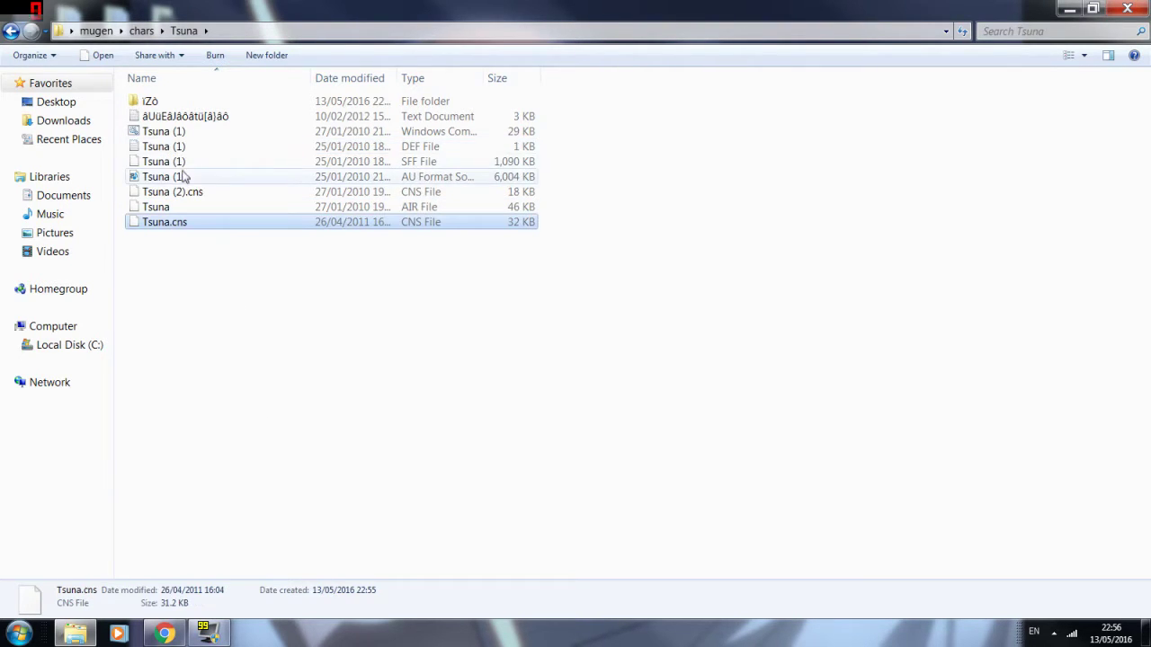
Step: Rename the Tsuna (1) Windows Command Script file as Tsuna
right_click(180, 133)
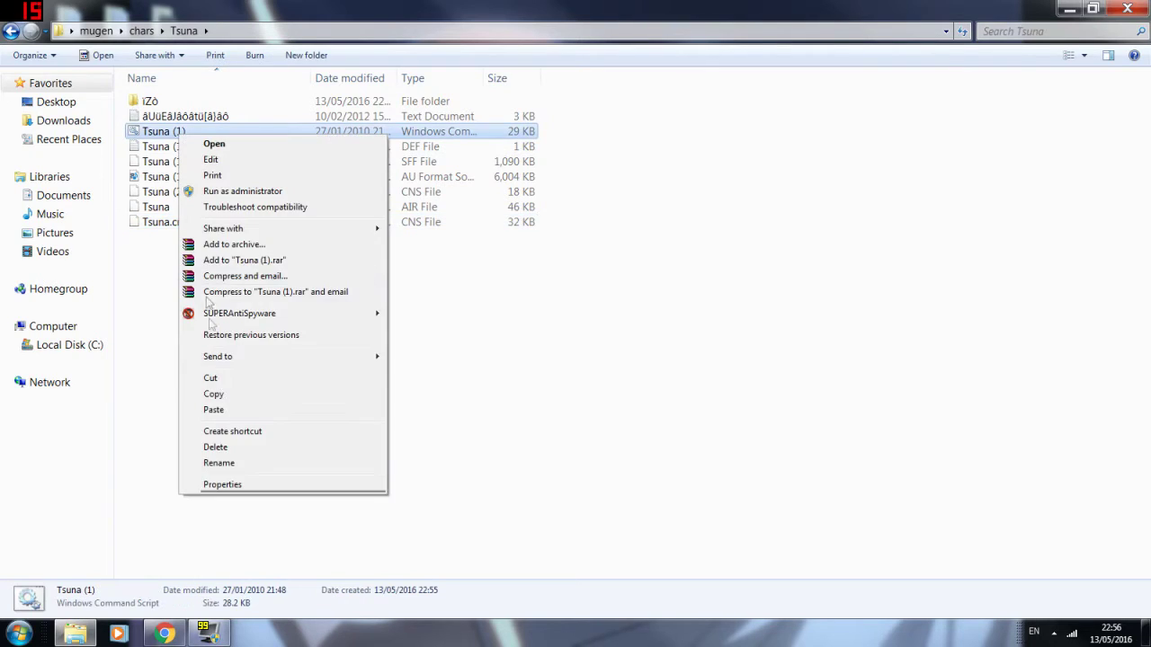
click(229, 464)
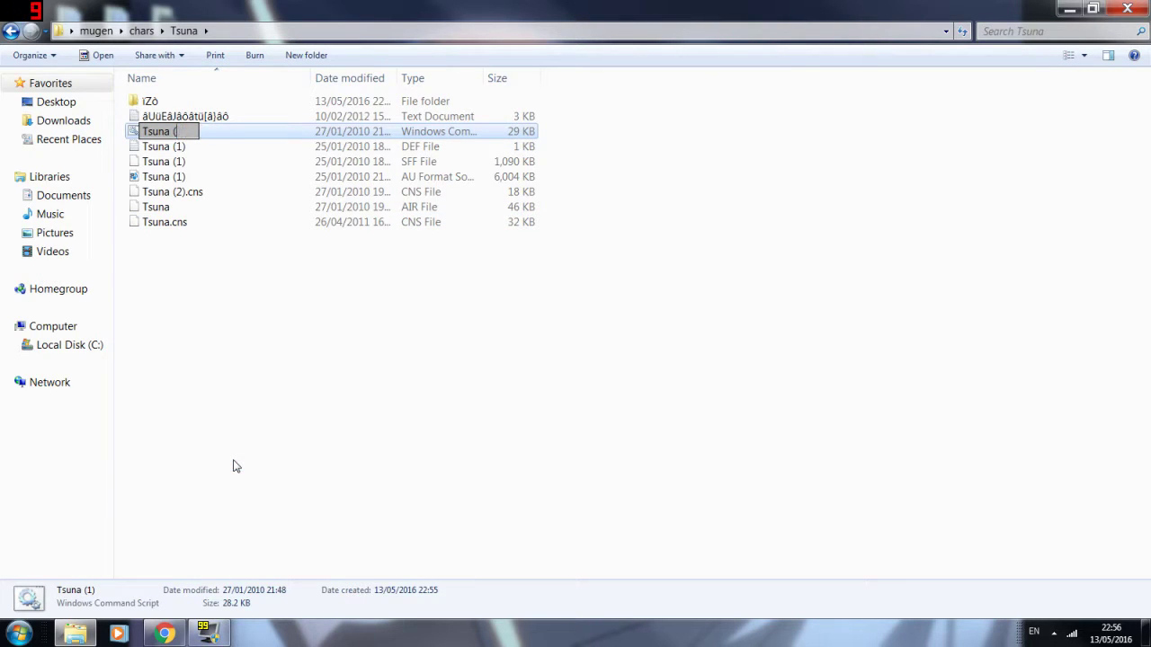
key(Return)
Step: Rename the Tsuna (1) DEF file as Tsuna
click(164, 132)
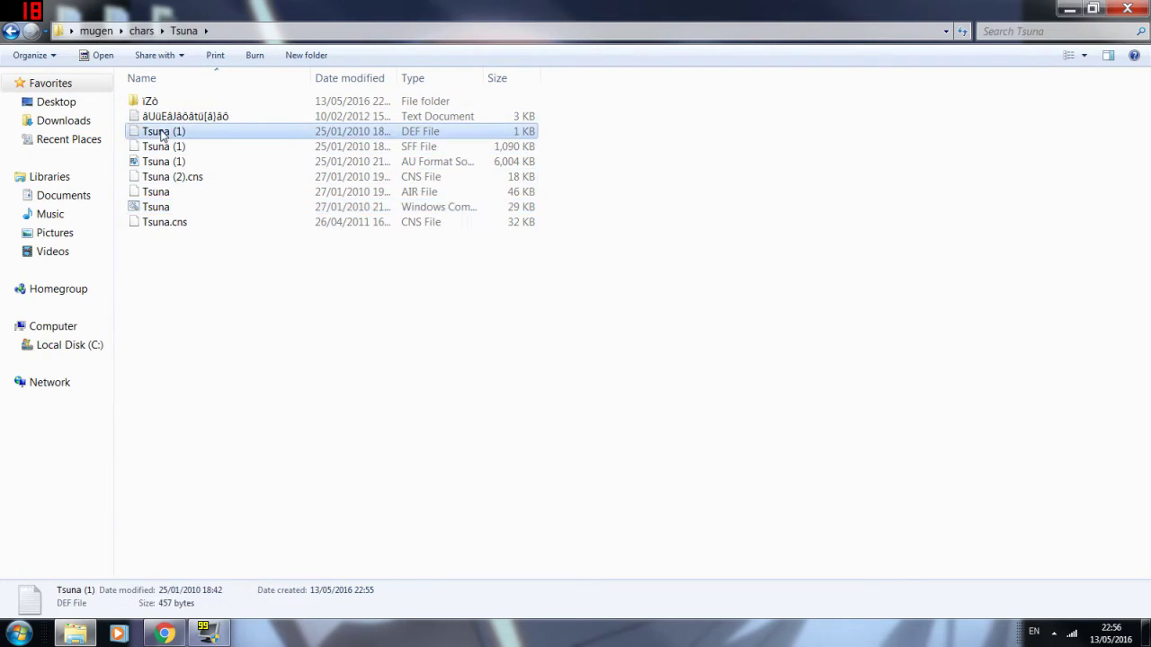
right_click(162, 132)
click(225, 412)
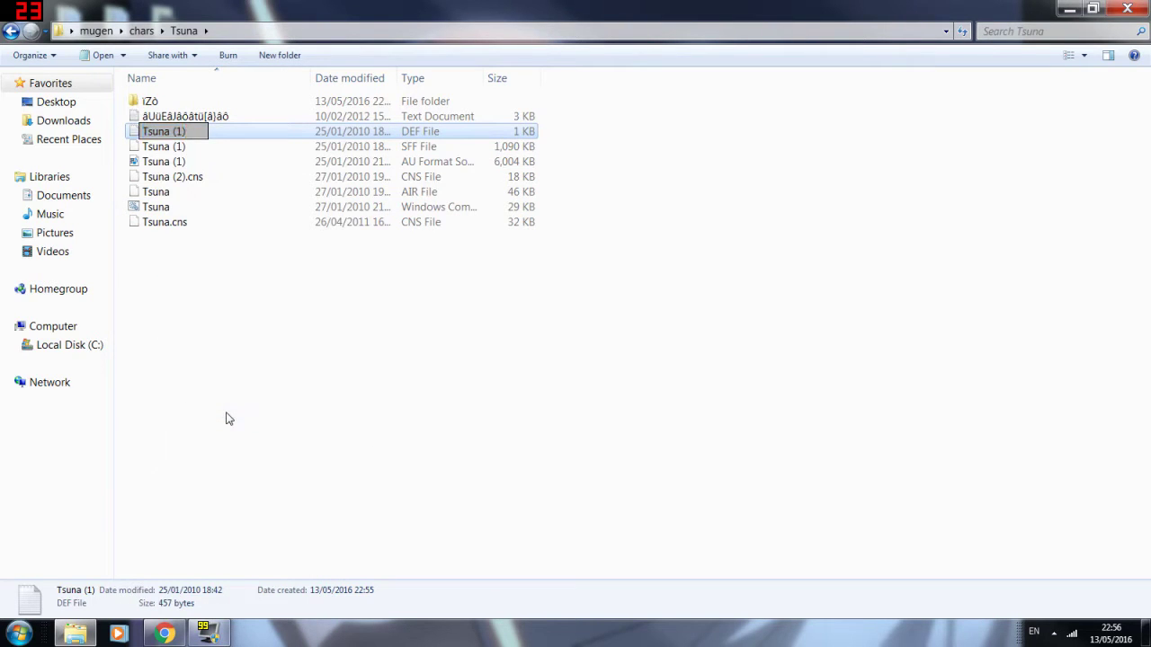
key(BackSpace)
key(BackSpace)
key(Return)
Step: Rename the Tsuna (1) SFF file as Tsuna
click(184, 146)
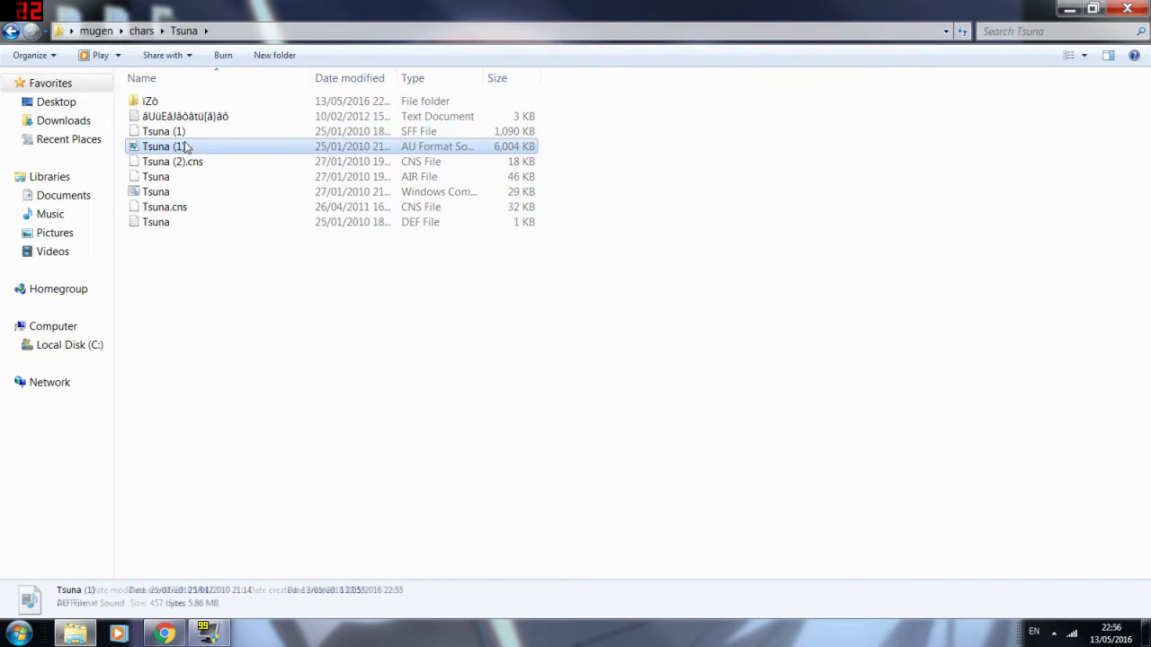
click(180, 132)
right_click(182, 132)
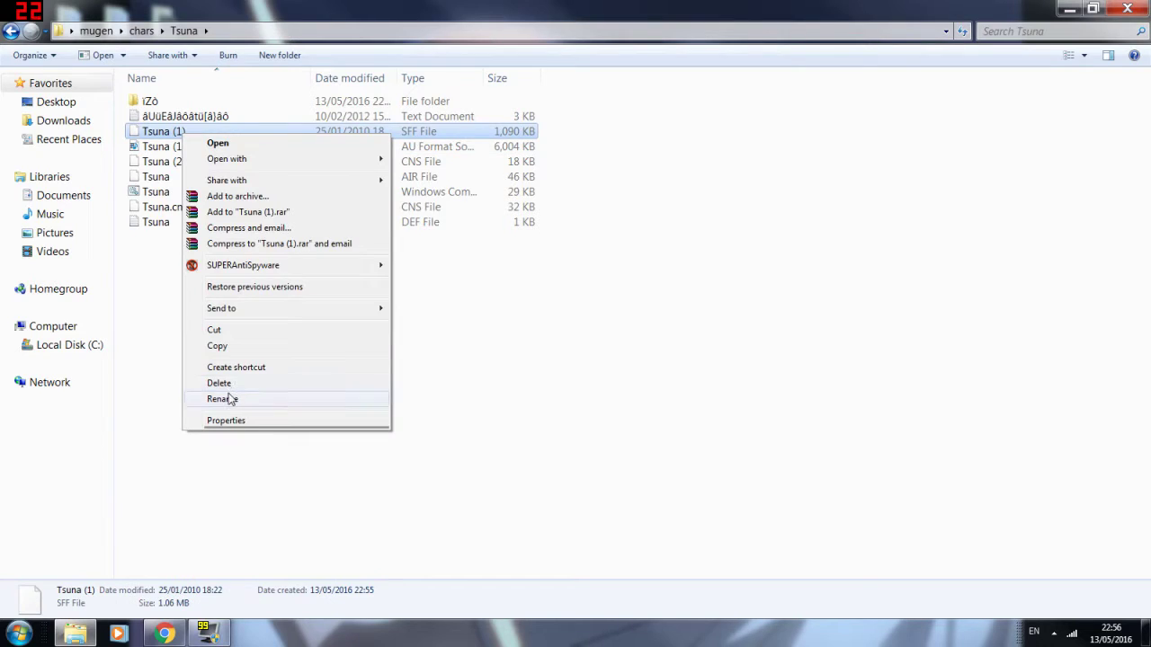
click(226, 398)
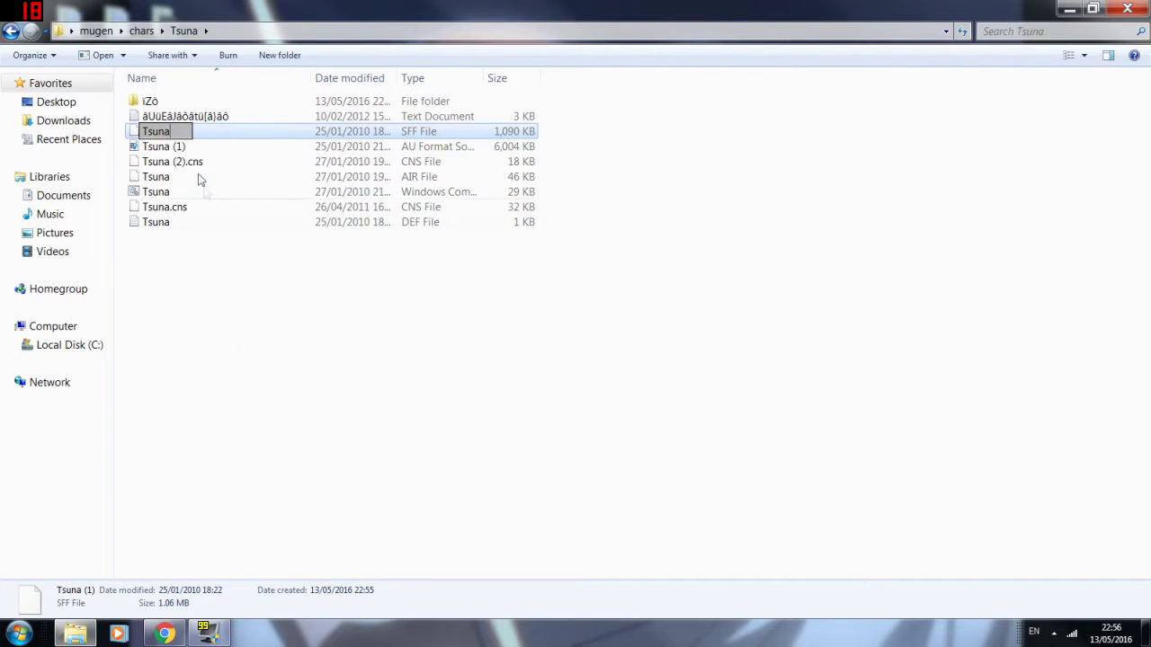
click(178, 147)
Step: Rename the Tsuna (1) AU Format Sound file as Tsuna
right_click(171, 132)
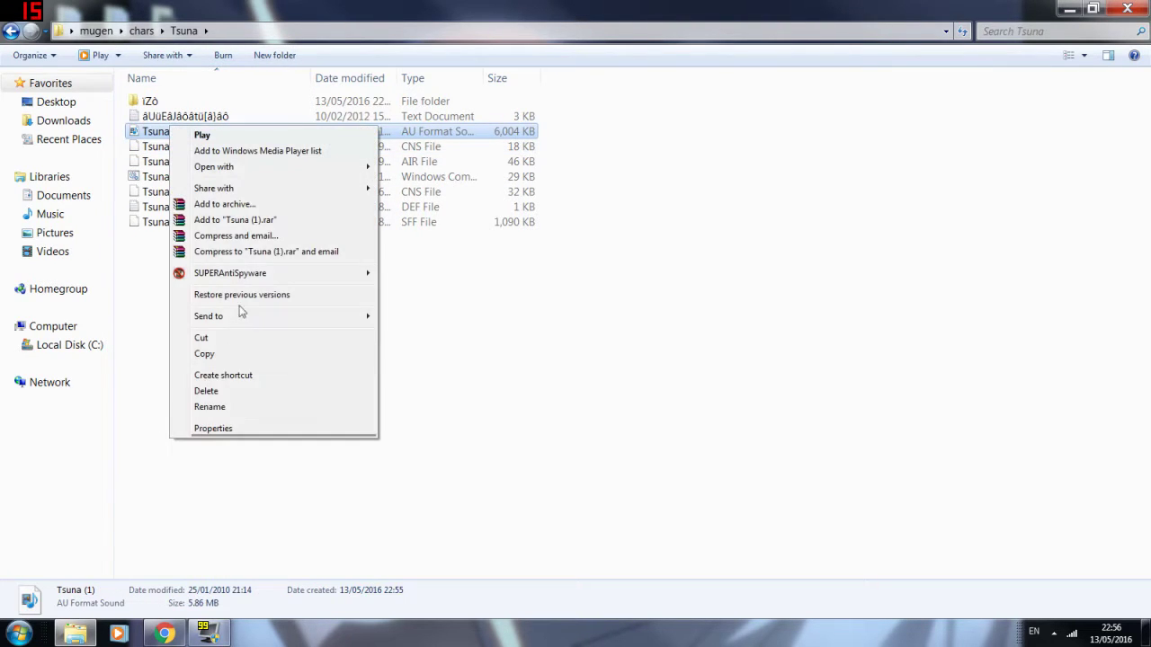
click(214, 405)
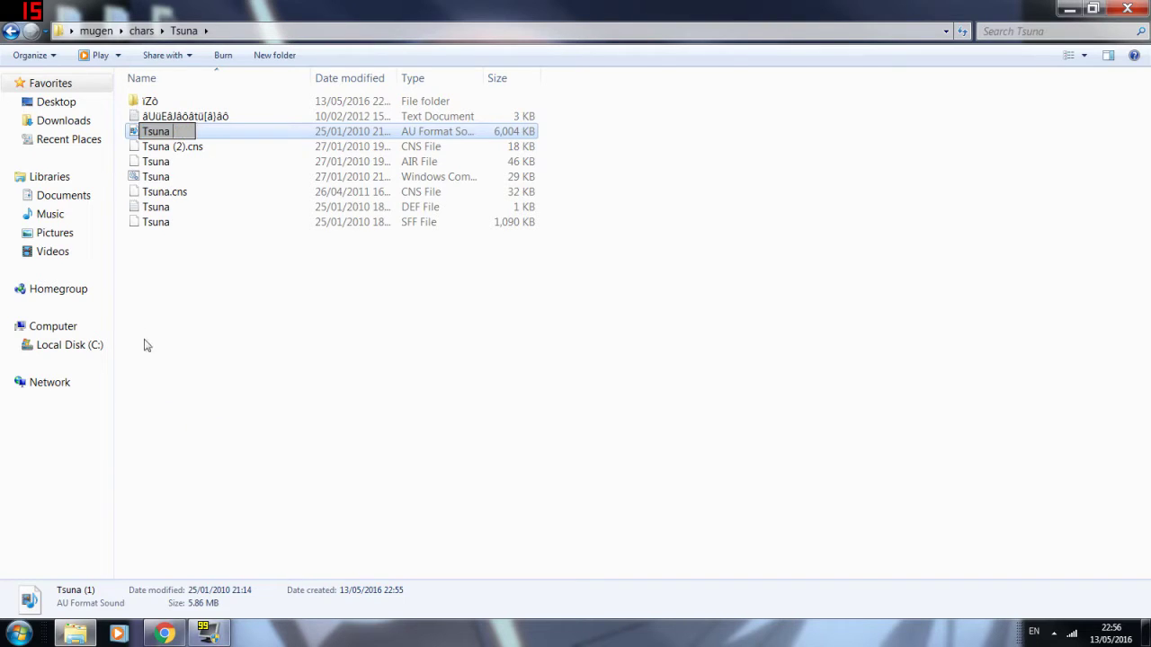
click(169, 146)
Step: Try to rename the Tsuna (2).cns file as Tsuna.cns
right_click(163, 134)
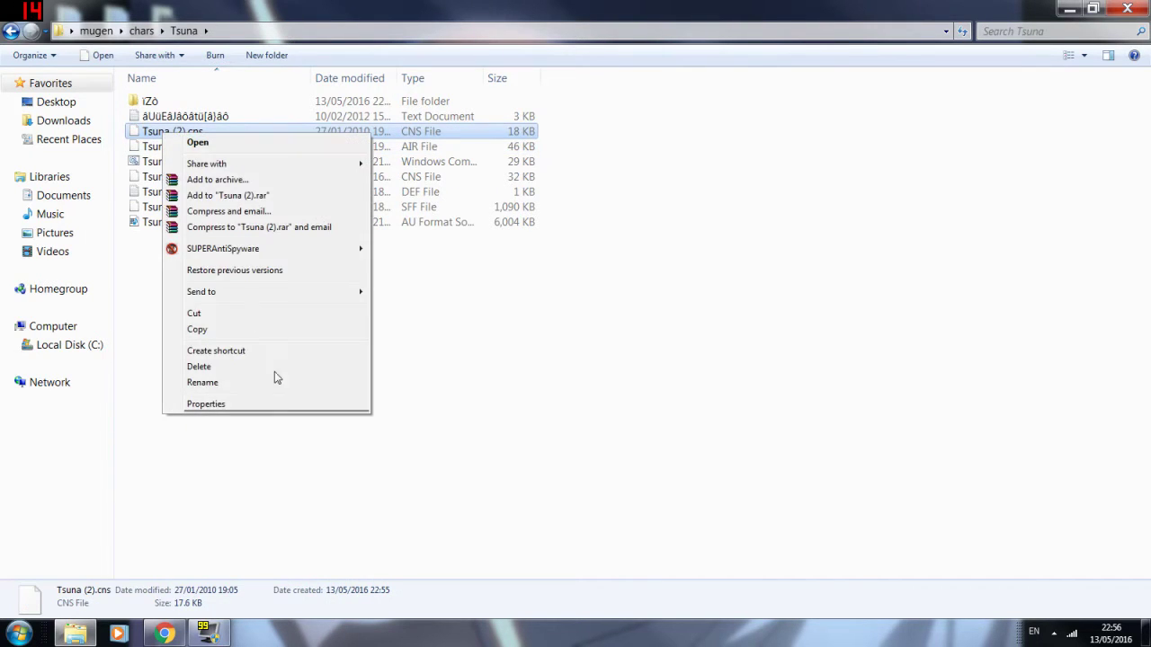
click(252, 382)
key(BackSpace)
key(BackSpace)
key(BackSpace)
text(.cns)
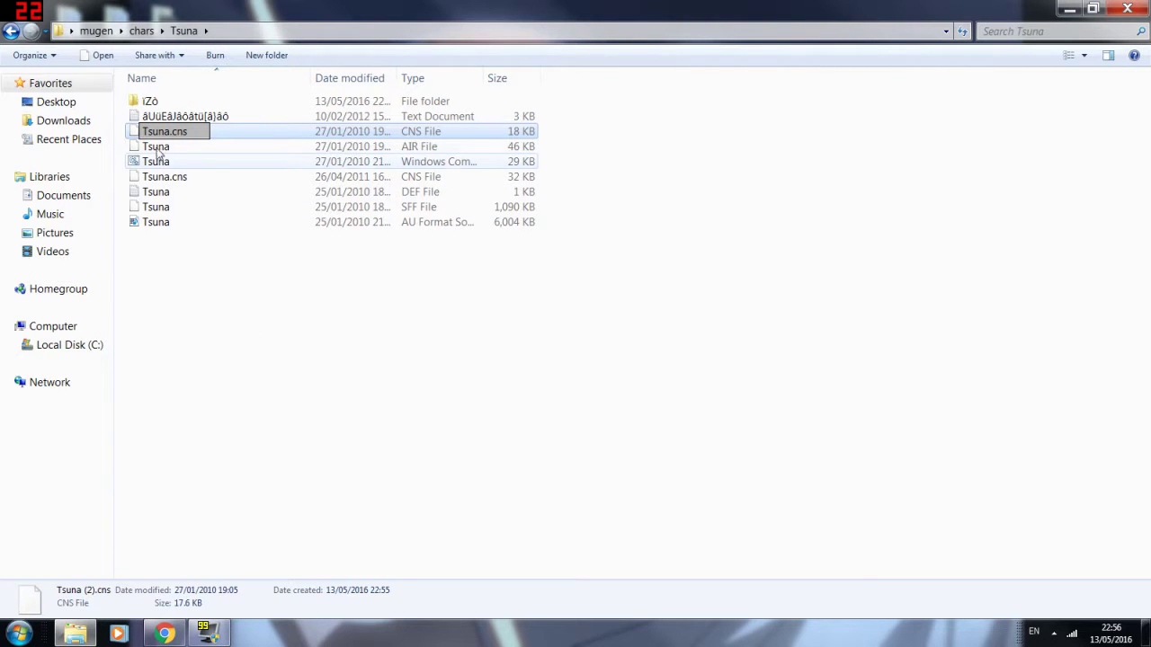
key(Return)
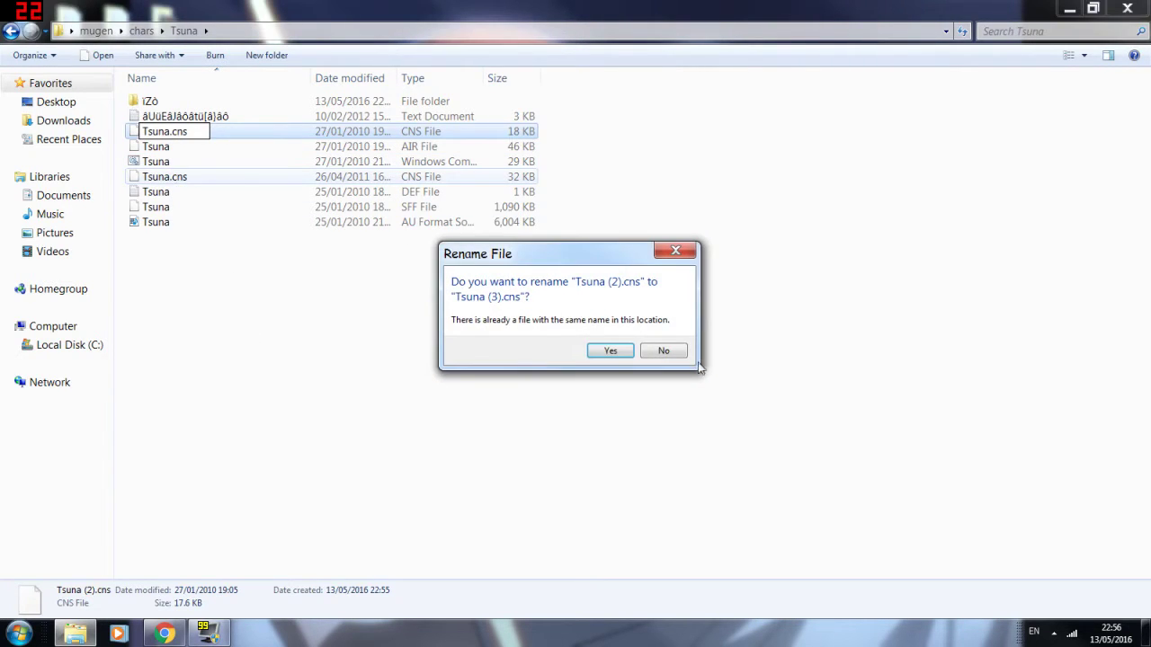
click(665, 351)
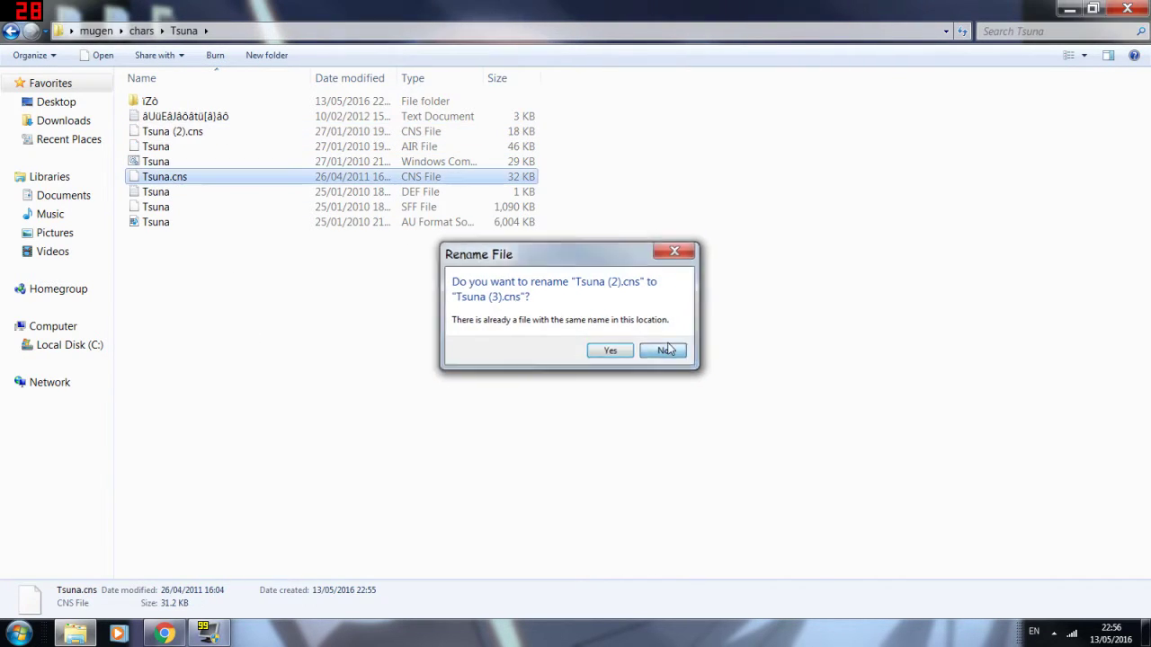
right_click(168, 131)
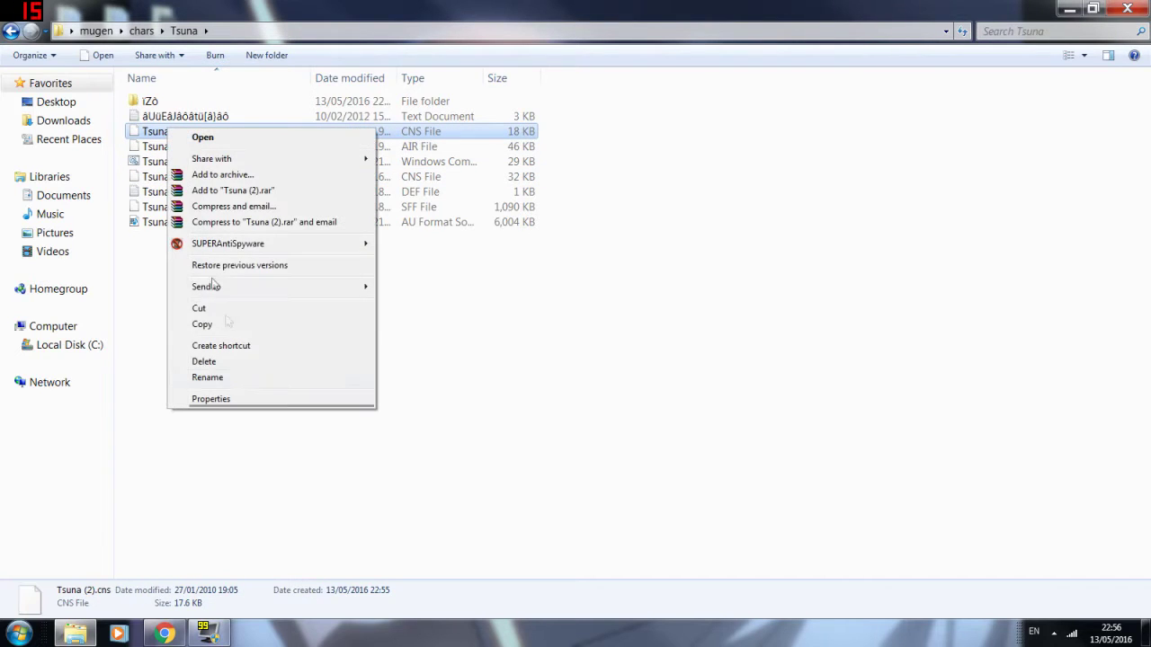
click(227, 377)
key(BackSpace)
key(BackSpace)
key(BackSpace)
key(BackSpace)
key(Return)
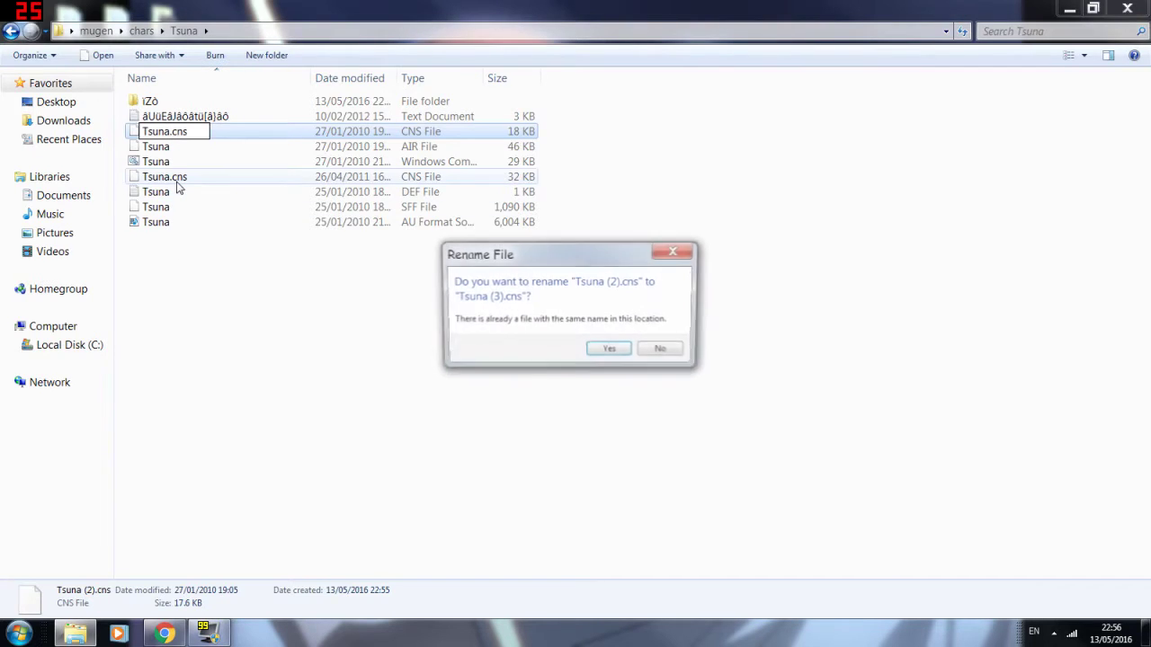
click(664, 351)
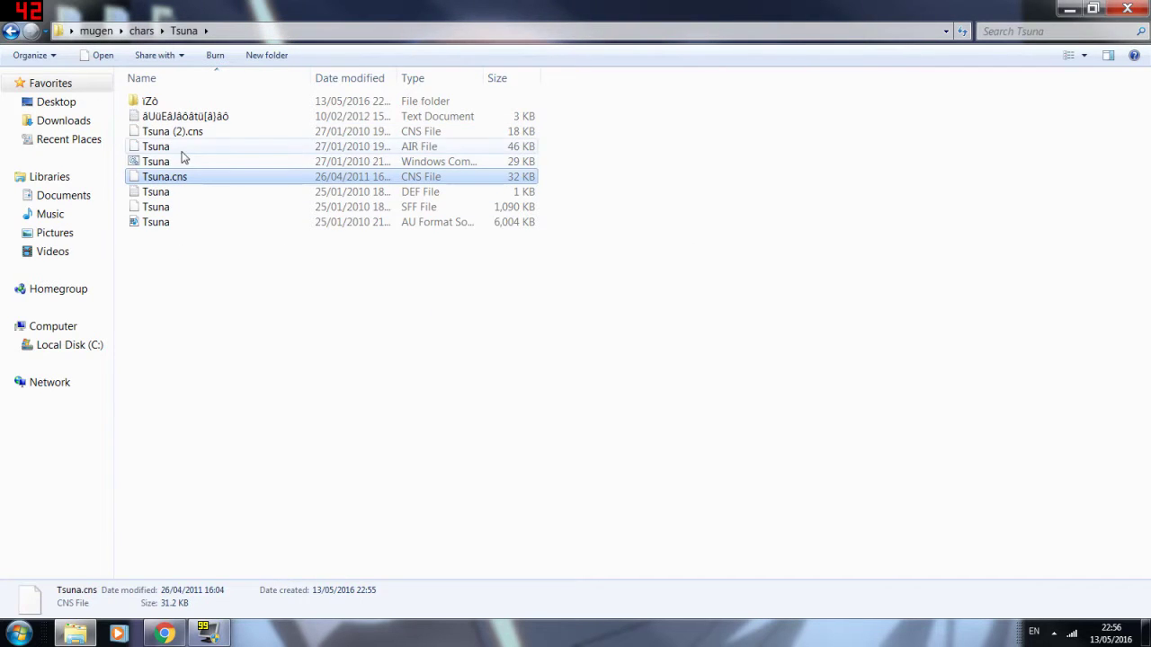
Step: Rename the Tsuna (2).cns file as Tsuna2.cns
click(211, 135)
right_click(211, 137)
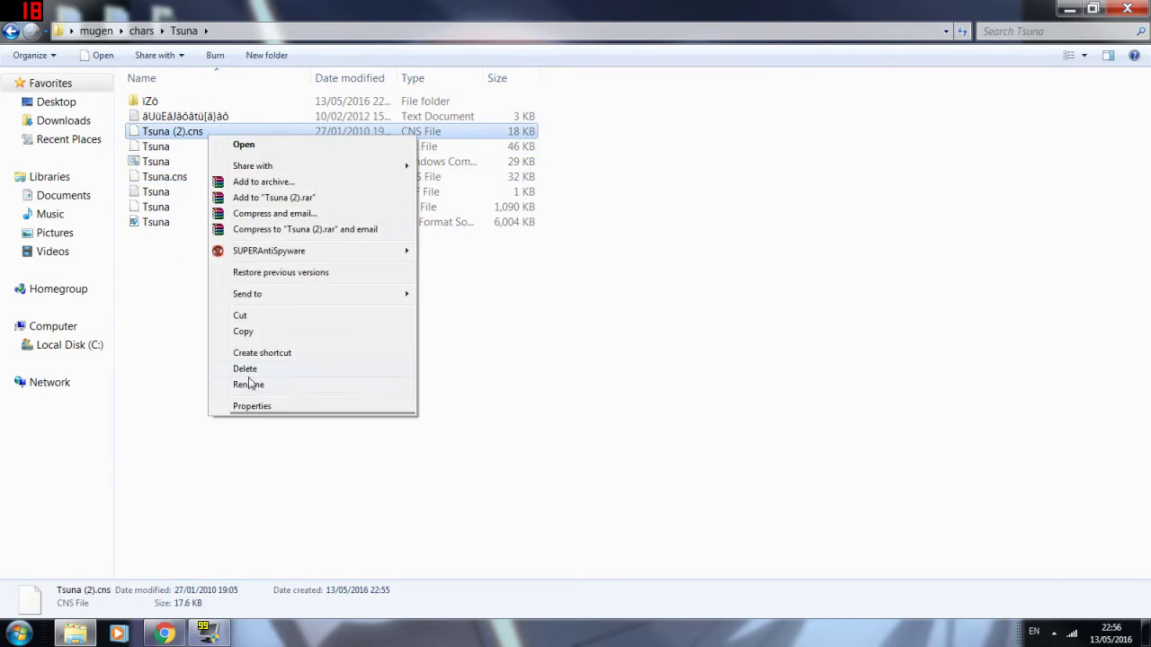
click(251, 380)
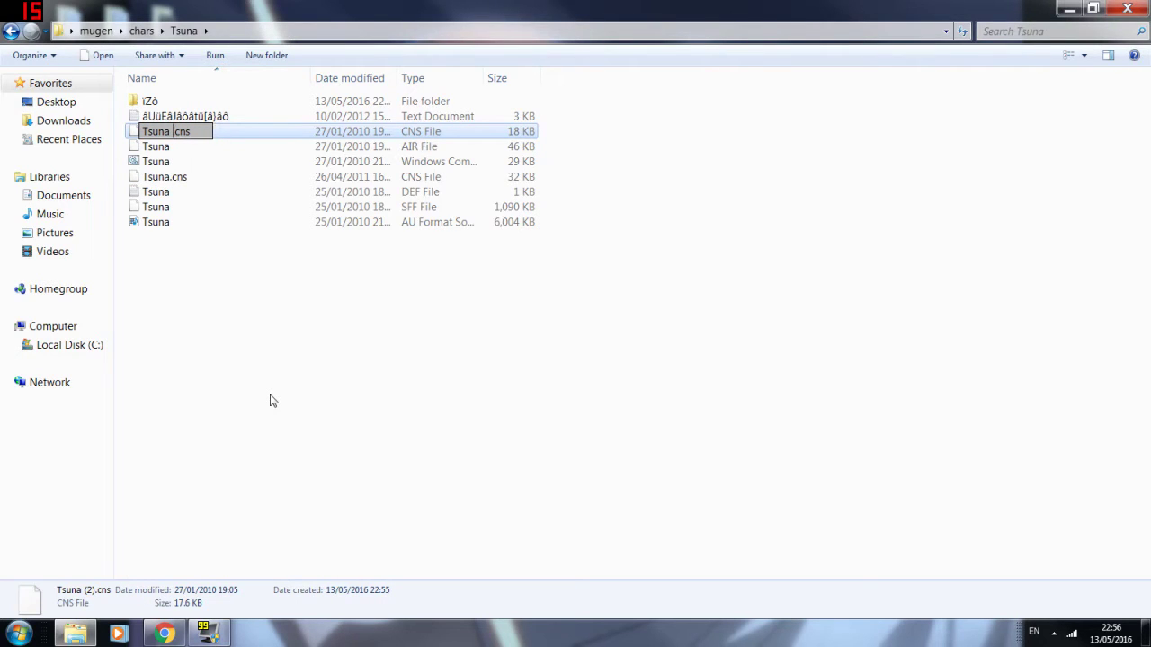
key(Return)
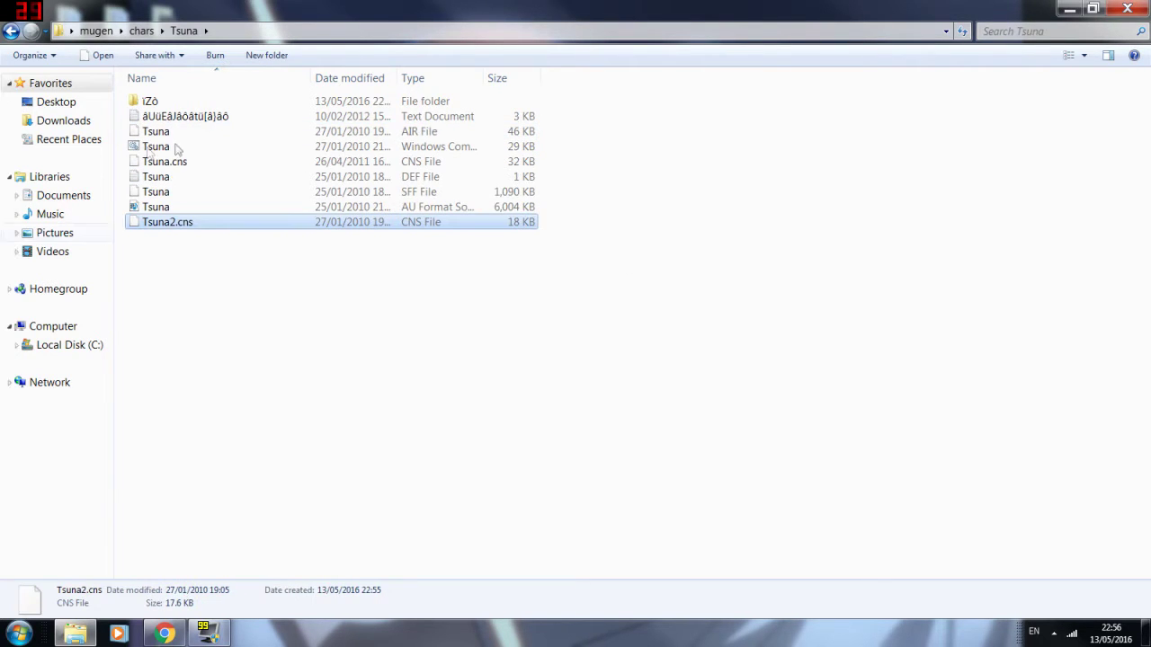
click(239, 268)
Step: Delete the text document with the garbled name from the Tsuna folder
click(191, 116)
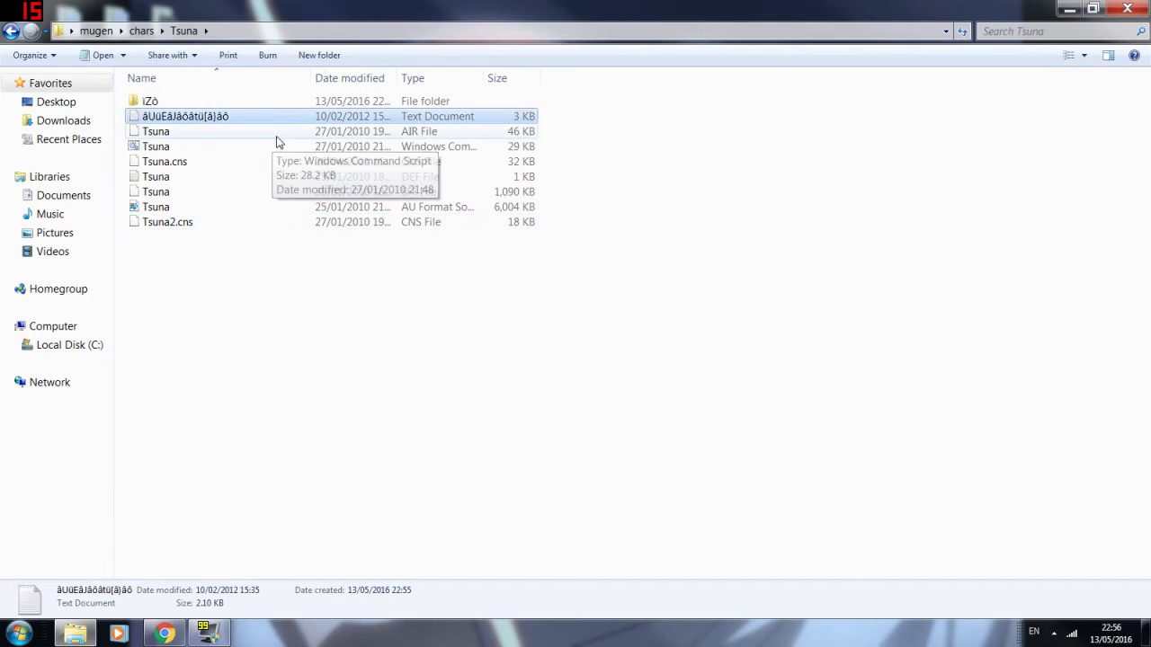
key(Delete)
key(Return)
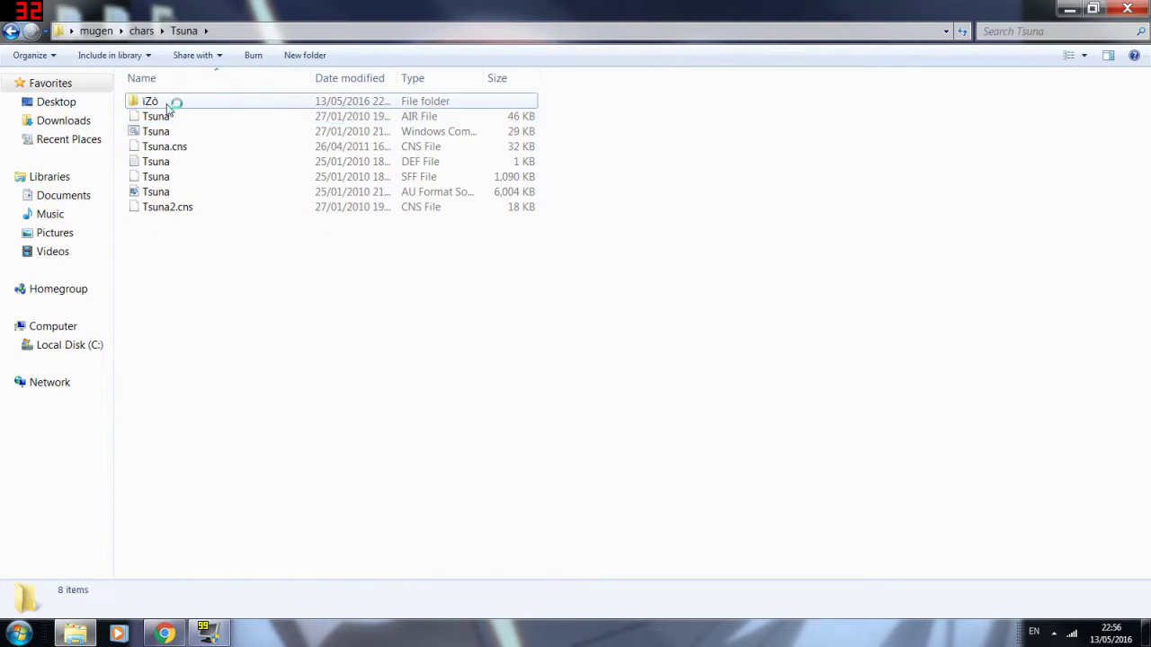
Step: Check the contents of the subfolder inside the Tsuna folder and delete that subfolder
double_click(168, 104)
click(11, 30)
key(Delete)
key(Return)
click(270, 147)
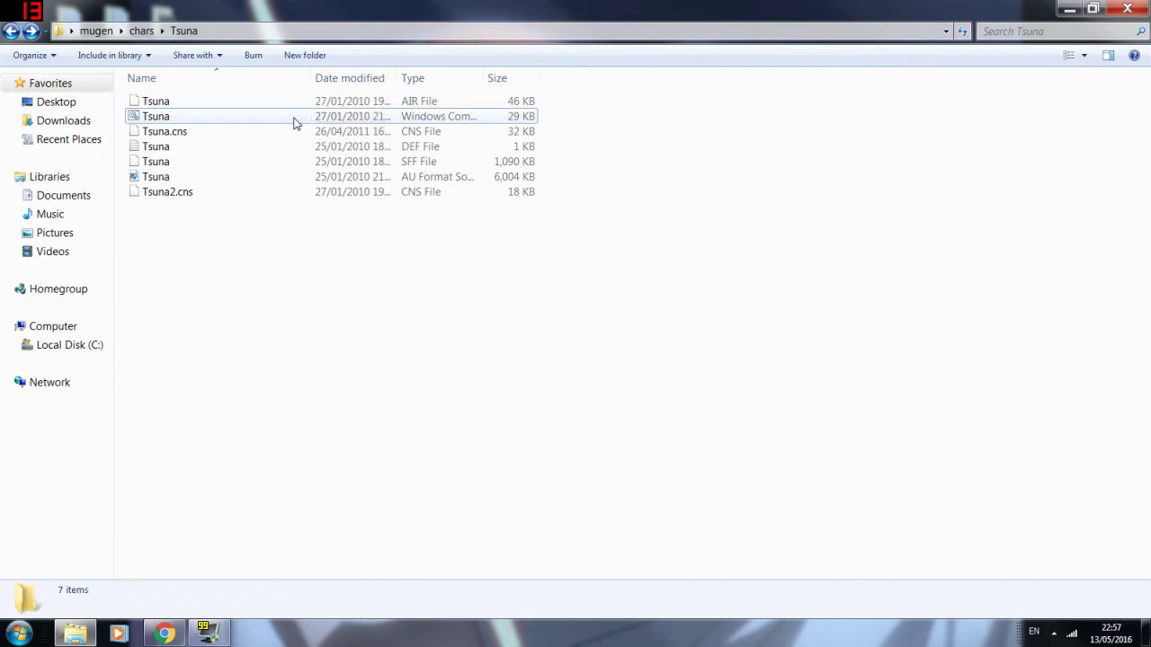
Step: Go through the Tsuna character's command script, CNS, DEF, SFF, sound and Tsuna2.cns files one by one
click(292, 118)
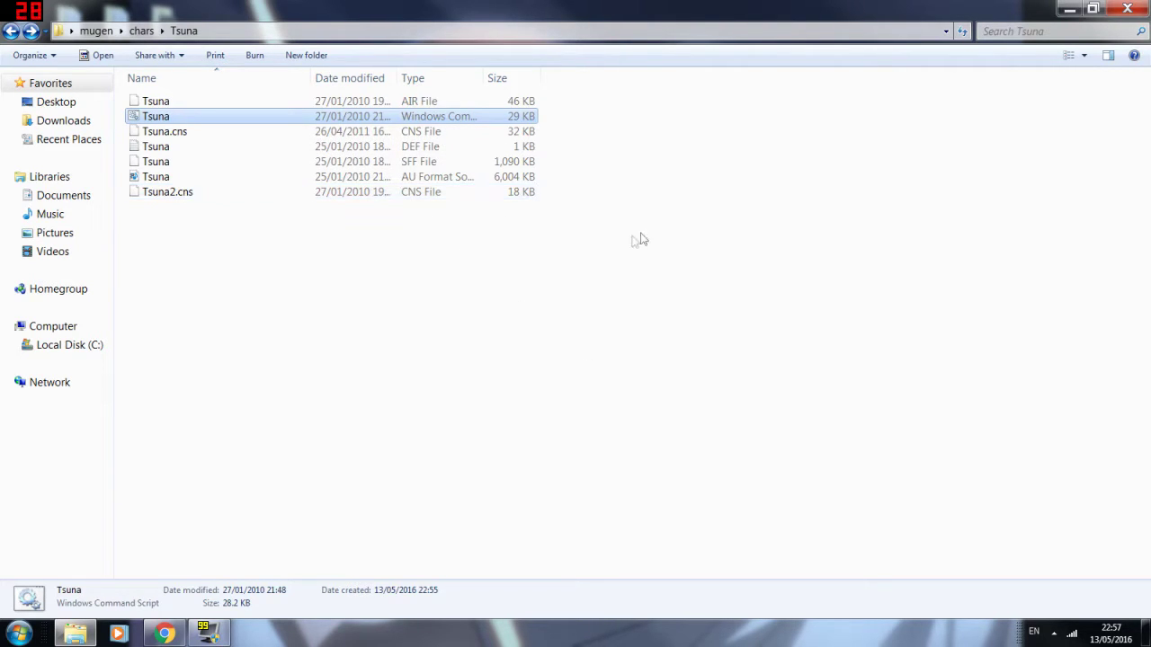
click(230, 228)
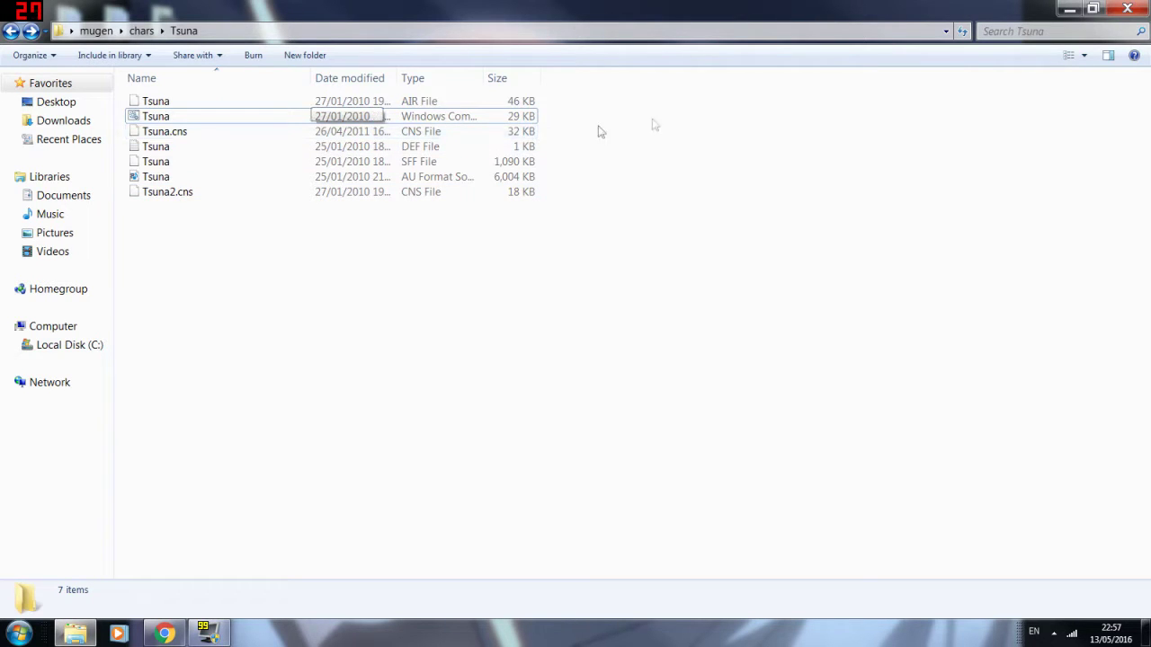
click(212, 118)
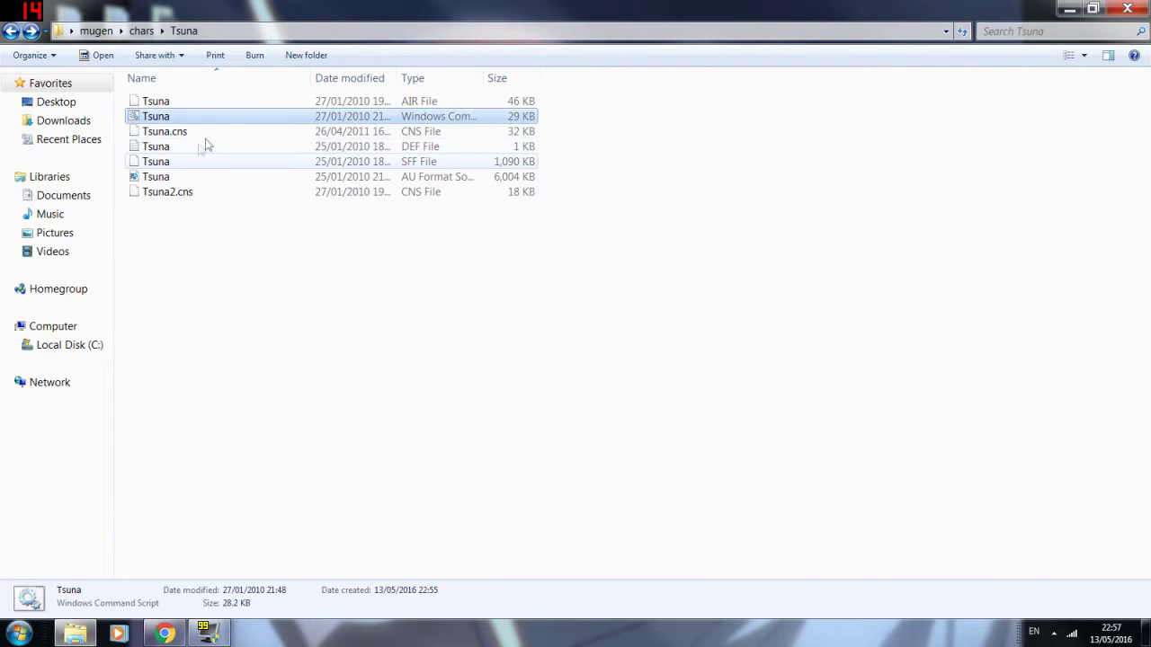
click(252, 133)
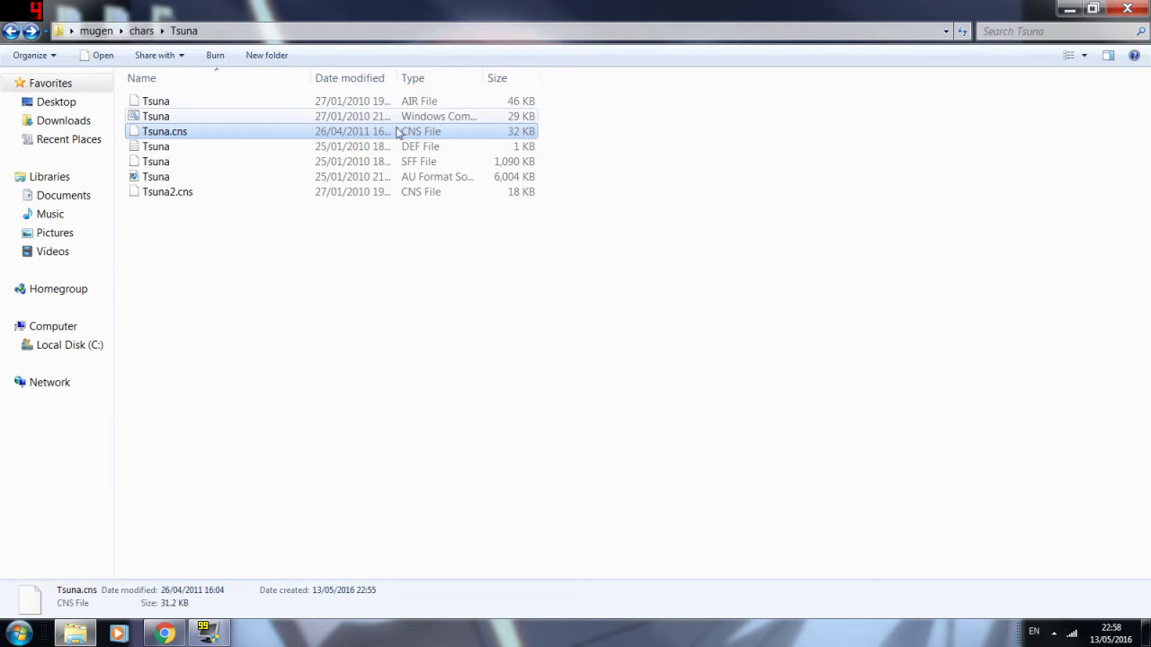
click(329, 151)
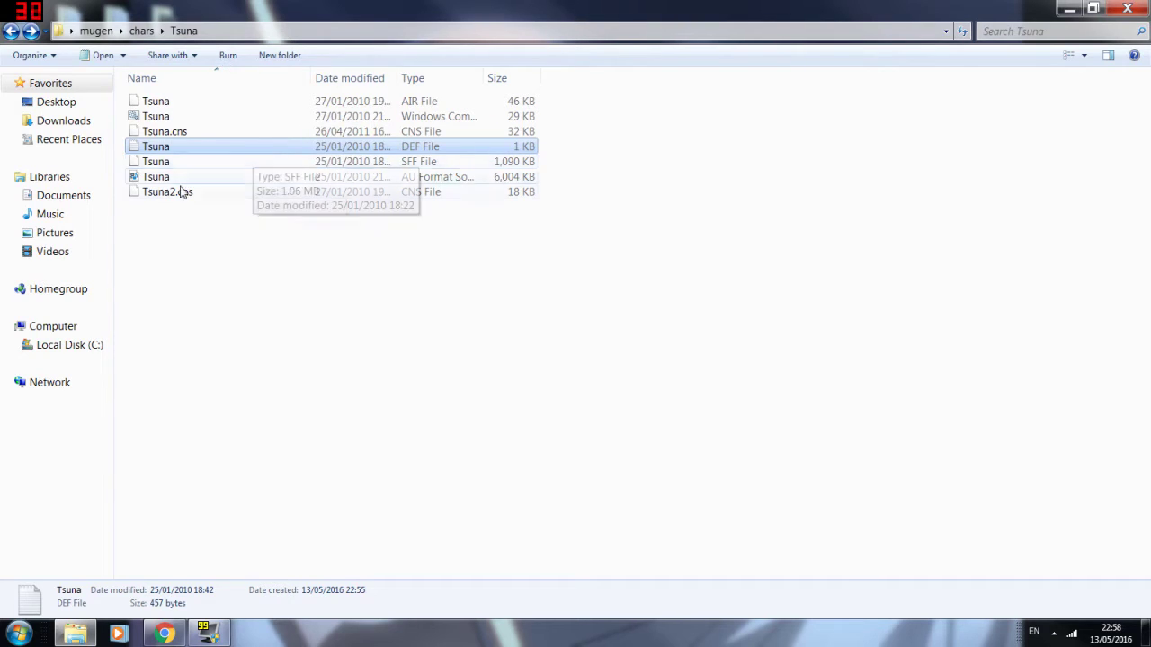
click(390, 166)
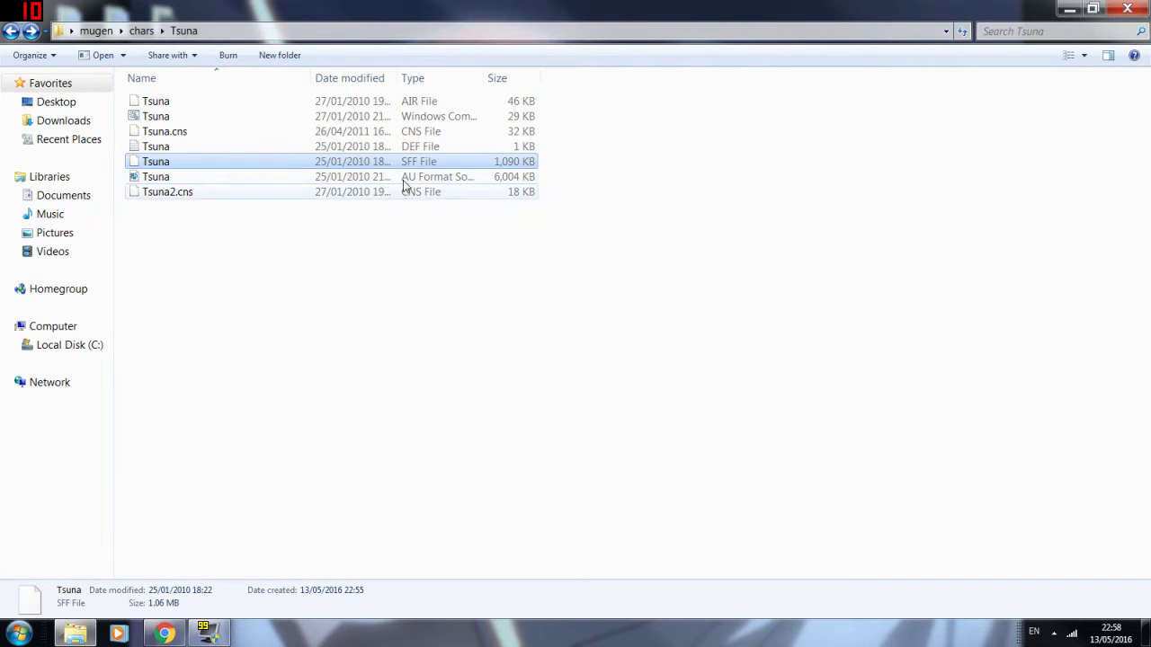
click(396, 178)
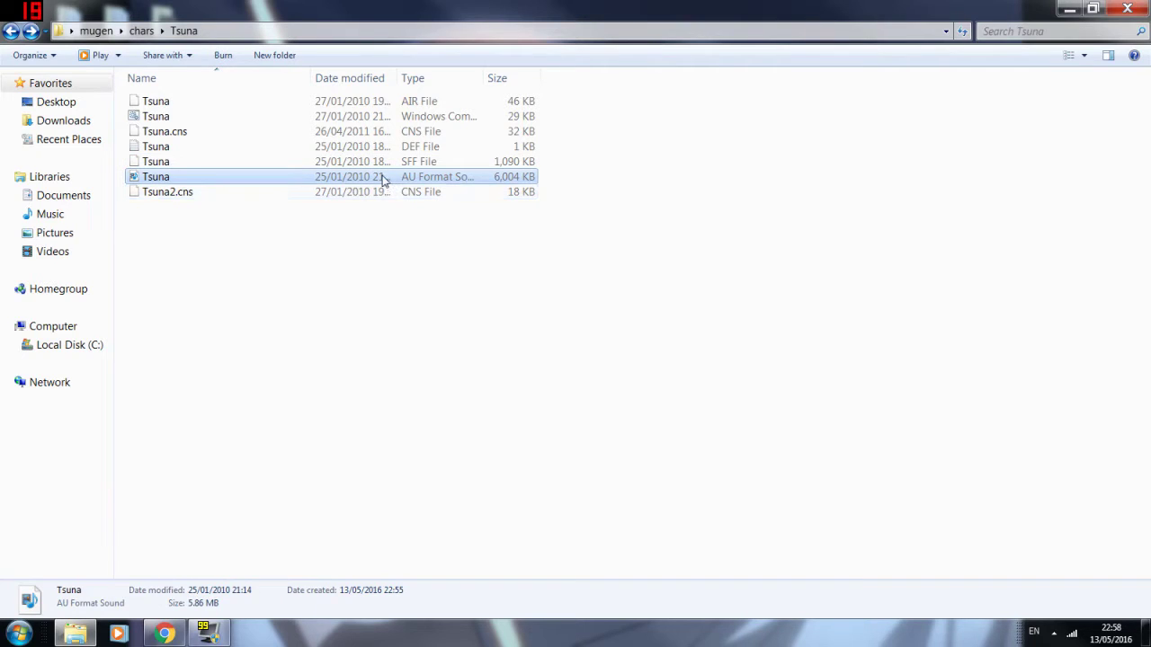
click(297, 193)
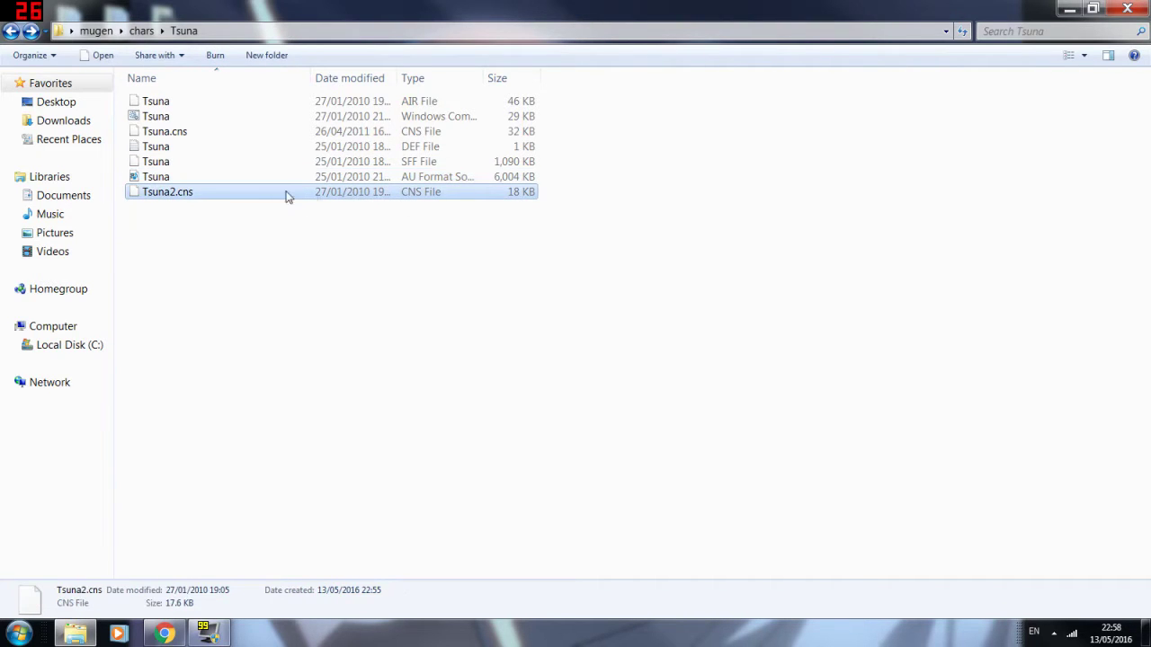
Step: Open the Tsuna DEF file, and locate the DEF file in the Vegeta_SSGSS character folder as an example
double_click(234, 149)
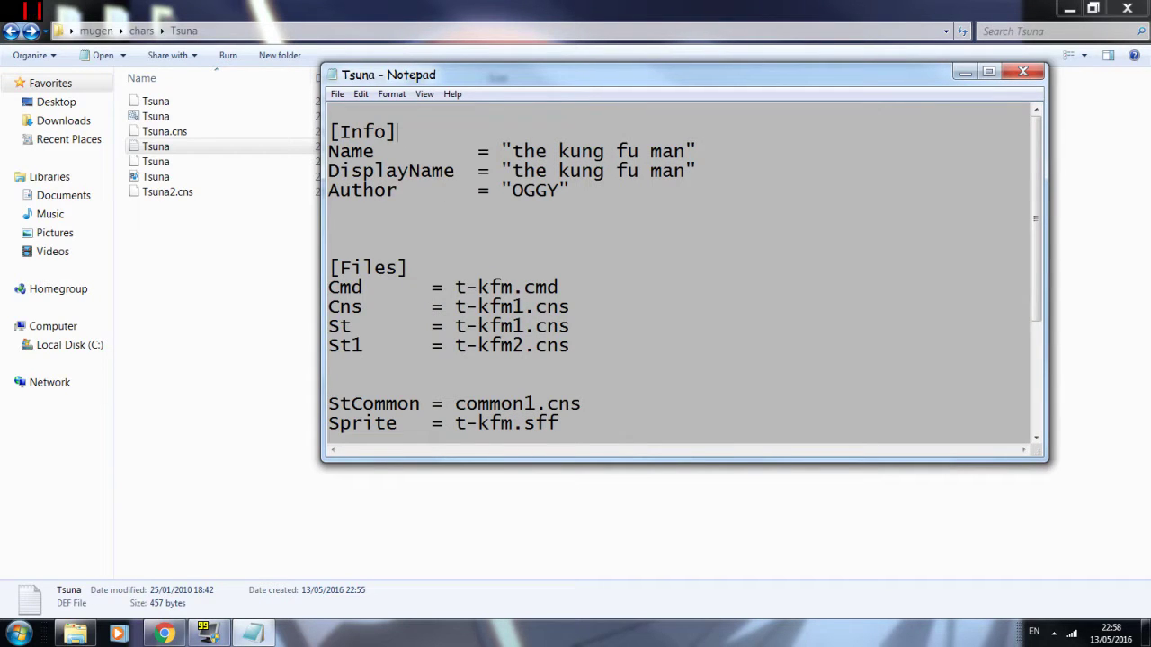
click(11, 32)
double_click(225, 206)
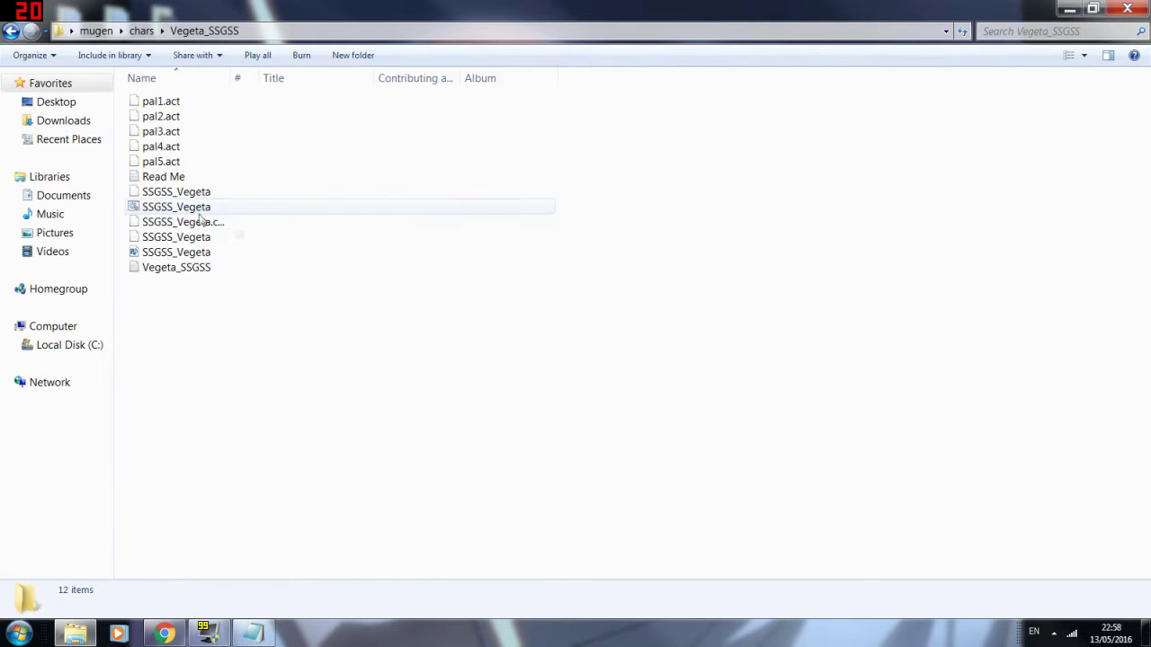
click(176, 267)
click(3, 25)
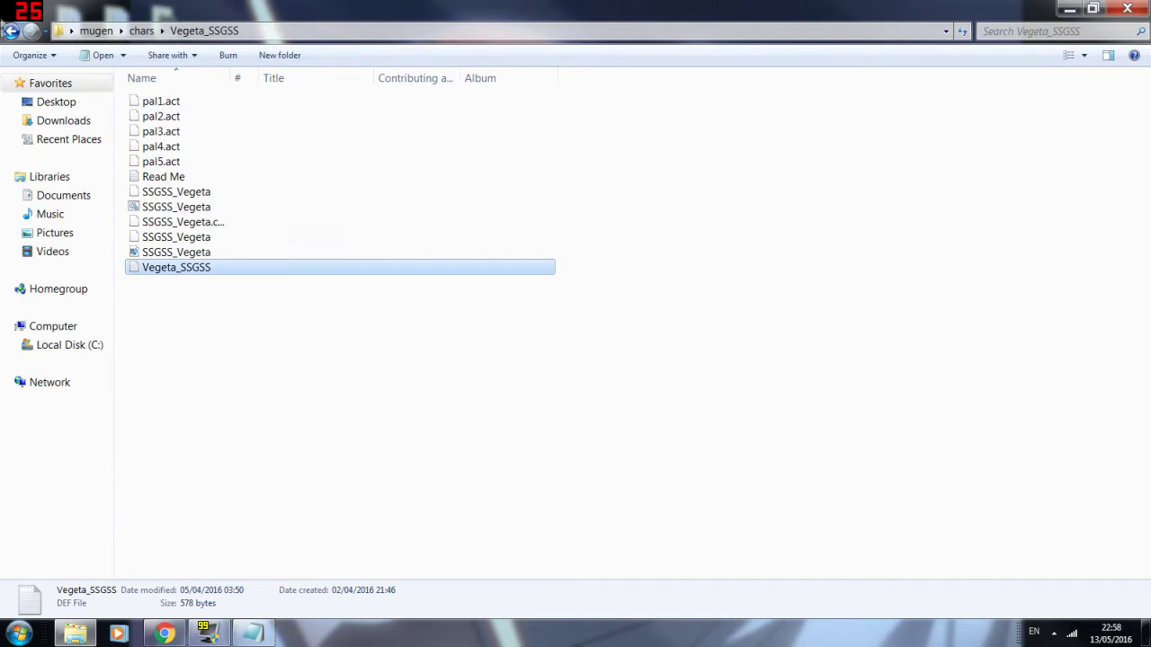
click(11, 31)
Step: Return to the Tsuna character folder and open its DEF file in a maximized Notepad window
click(458, 287)
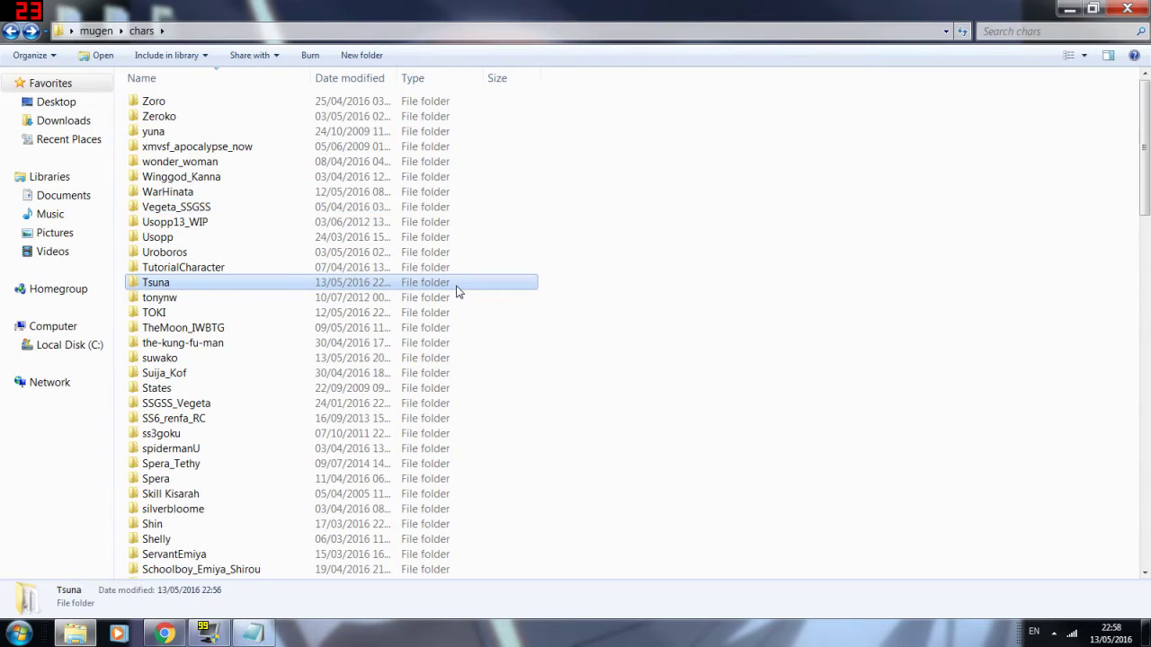
text(kf)
key(Down)
text(ts)
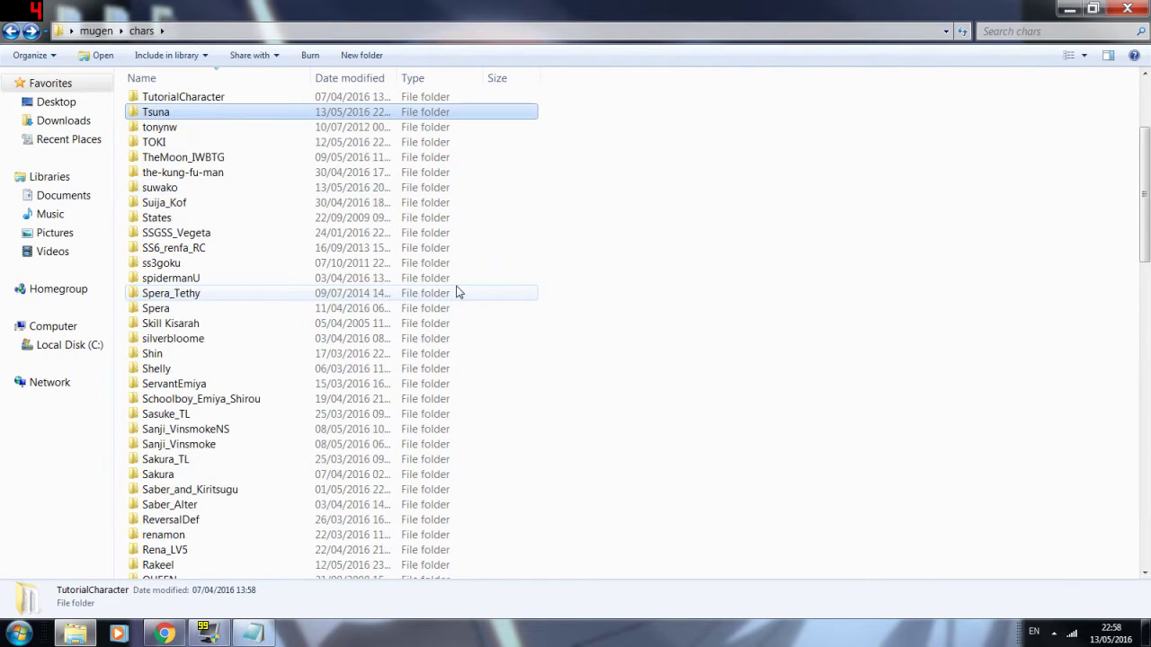
key(Return)
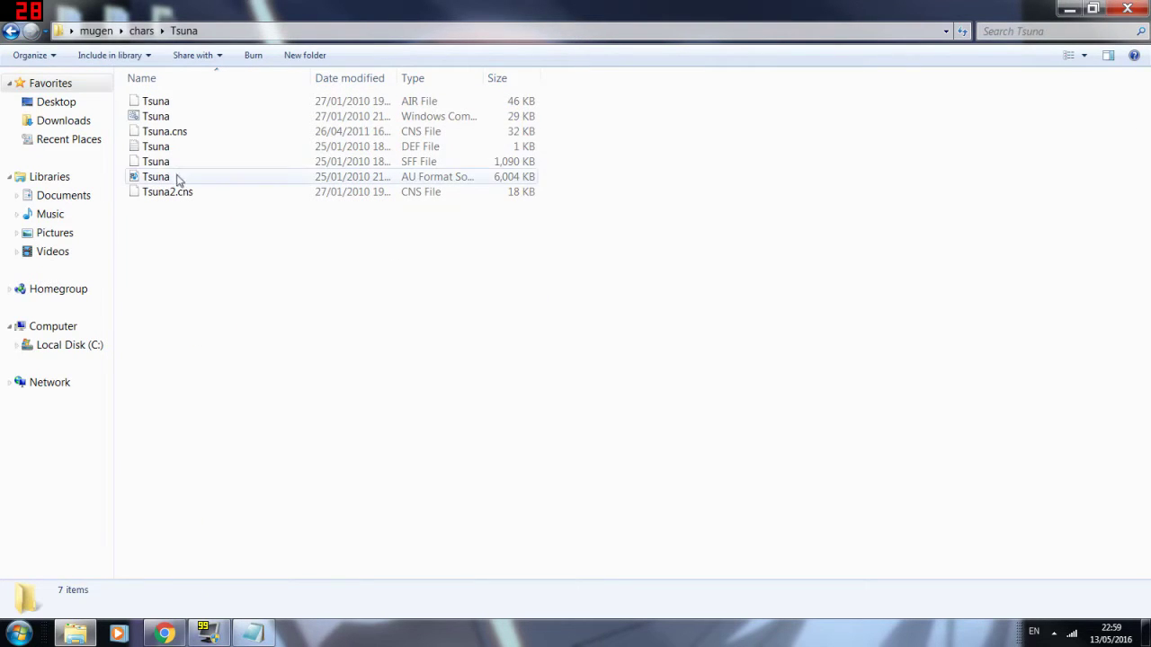
click(155, 158)
double_click(154, 150)
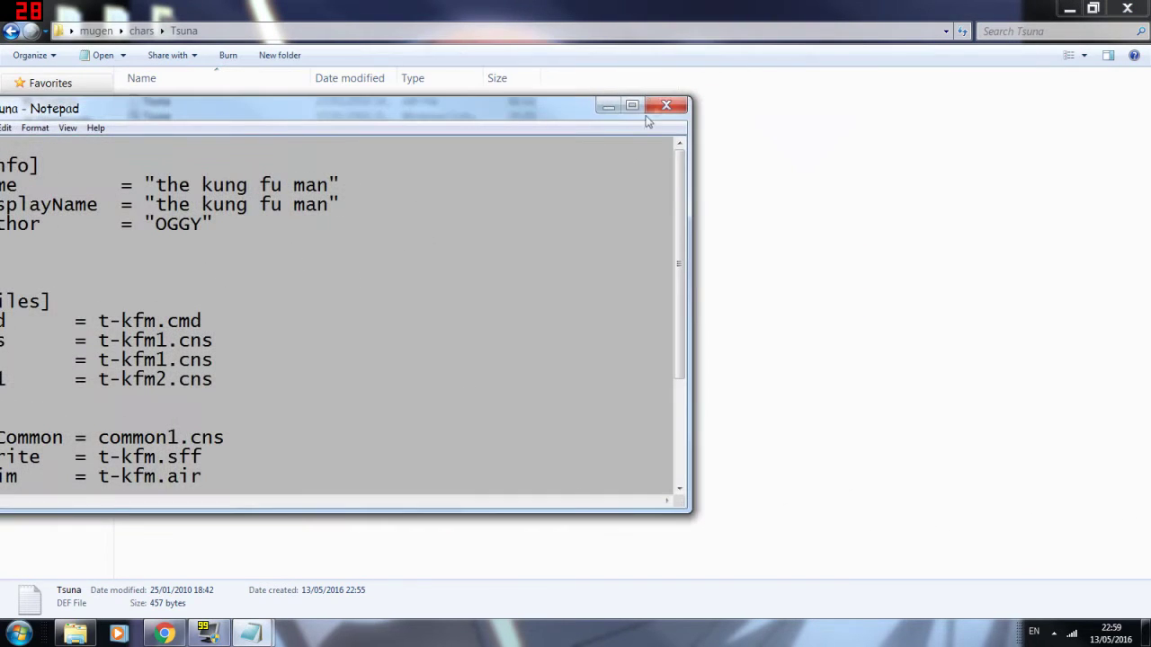
click(635, 108)
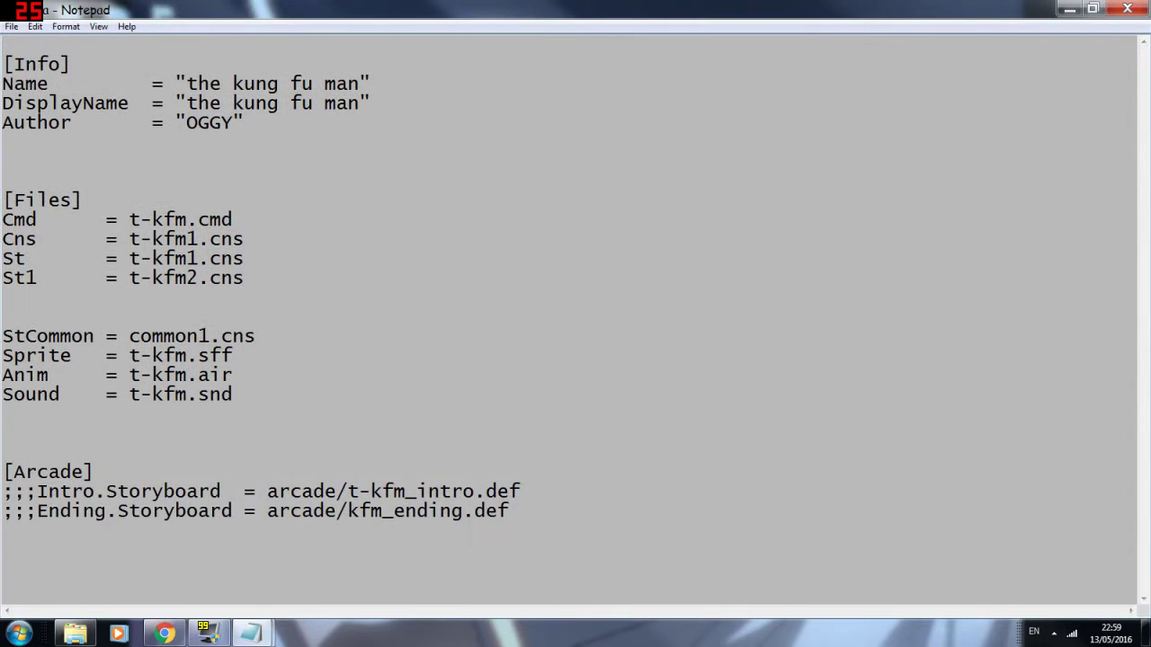
Step: Set the Name entry in the [Info] section to "Tsuna"
drag(350, 83, 198, 82)
key(BackSpace)
key(BackSpace)
text(Tu)
key(BackSpace)
text(suna)
key(Delete)
Step: Replace the DisplayName entry in the [Info] section with "Friaza"
key(Down)
key(BackSpace)
key(BackSpace)
key(BackSpace)
key(BackSpace)
key(BackSpace)
key(Delete)
key(Delete)
key(Delete)
key(Delete)
key(Delete)
key(Delete)
key(Delete)
key(Delete)
key(Delete)
key(Delete)
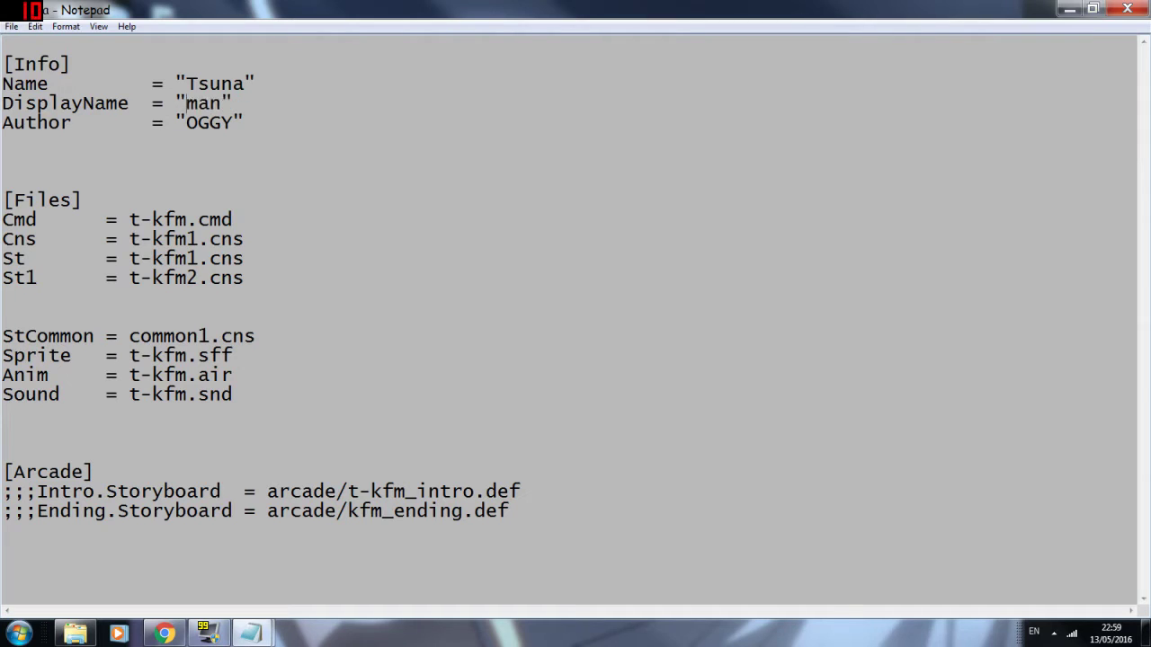
text(Friaza)
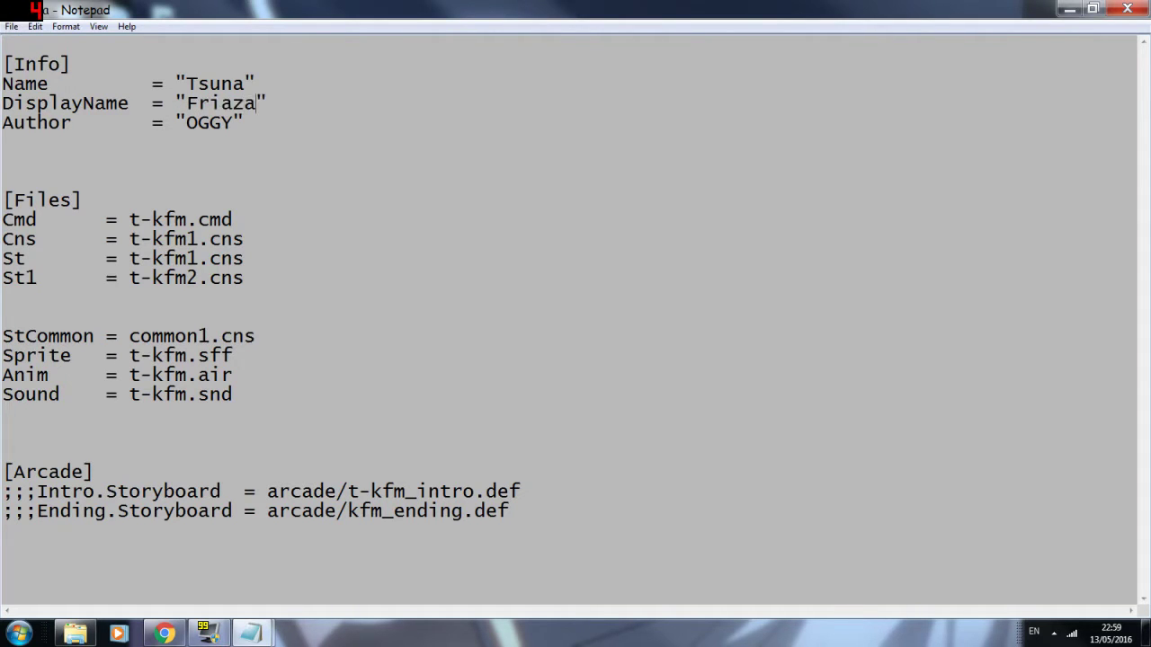
Step: Undo the "Friaza" replacement and set the DisplayName entry to "Tsuna"
key(ctrl+z)
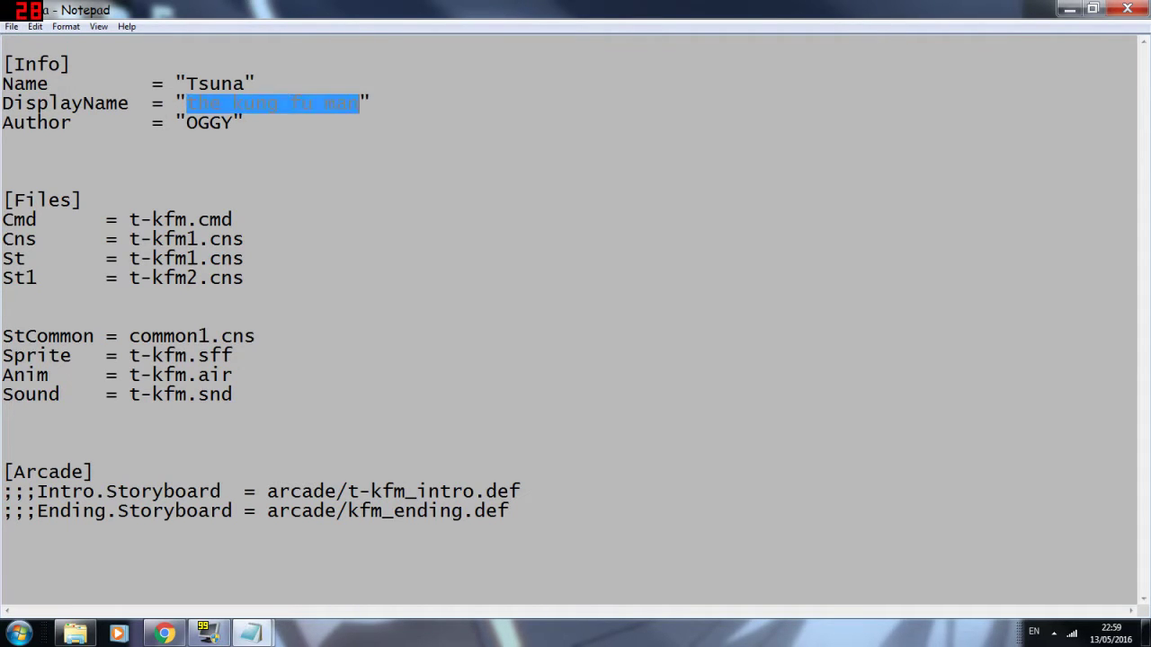
text(Tsuna)
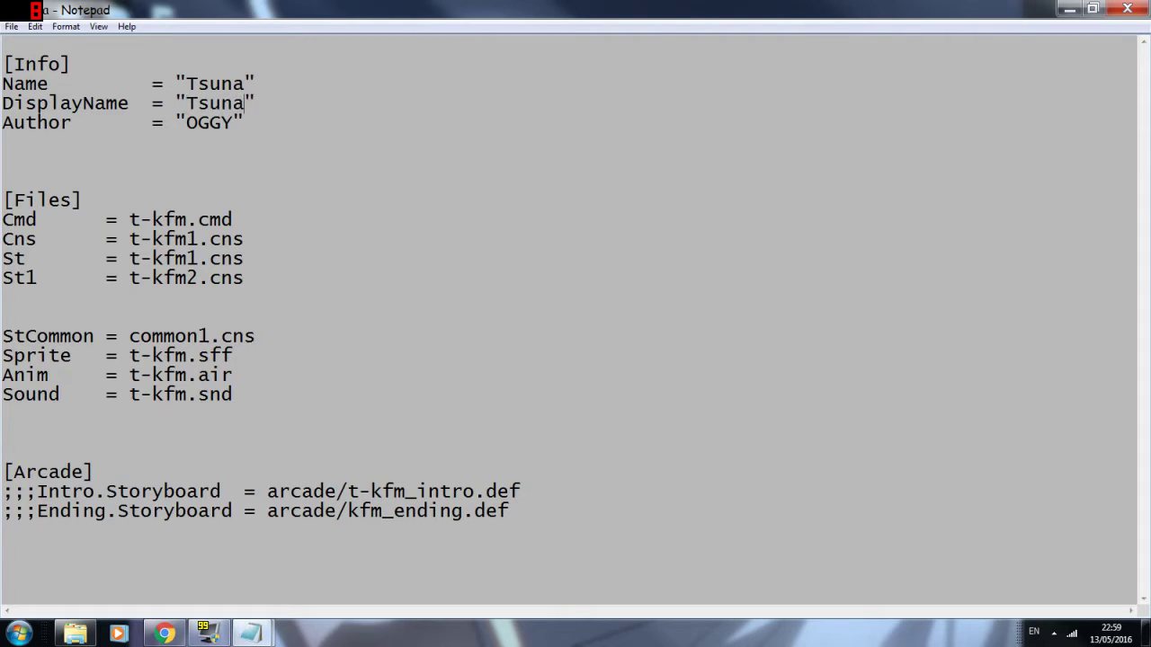
Step: Set the Author entry in the [Info] section to "Friaza"
key(BackSpace)
key(BackSpace)
key(BackSpace)
key(BackSpace)
text(Friaza)
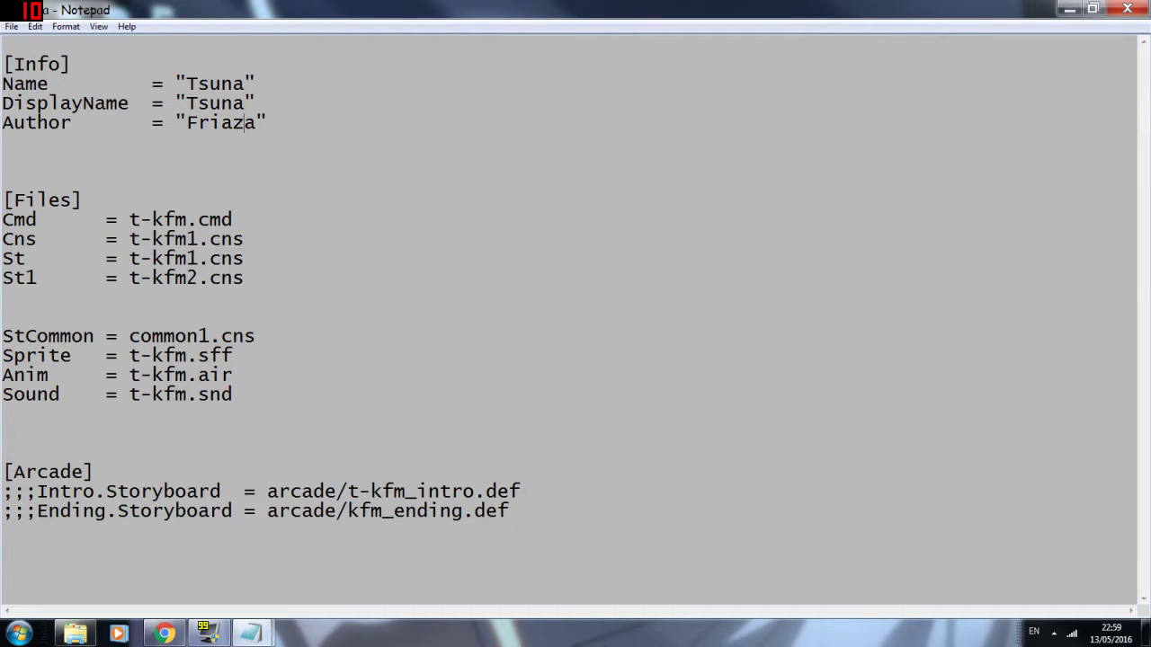
Step: Add versiondate 02,12,2016, mugenversion 1.0, a second author line, pal.defaults 1,2,4,8 and localcoord 320,240 below the Author entry
text(versiondate = 02,12,2016 mugenversion = 1.0 author = "Ryon Persaud and Friaza " pal.defaults = 1,2,4,8 localcoord = 320,240)
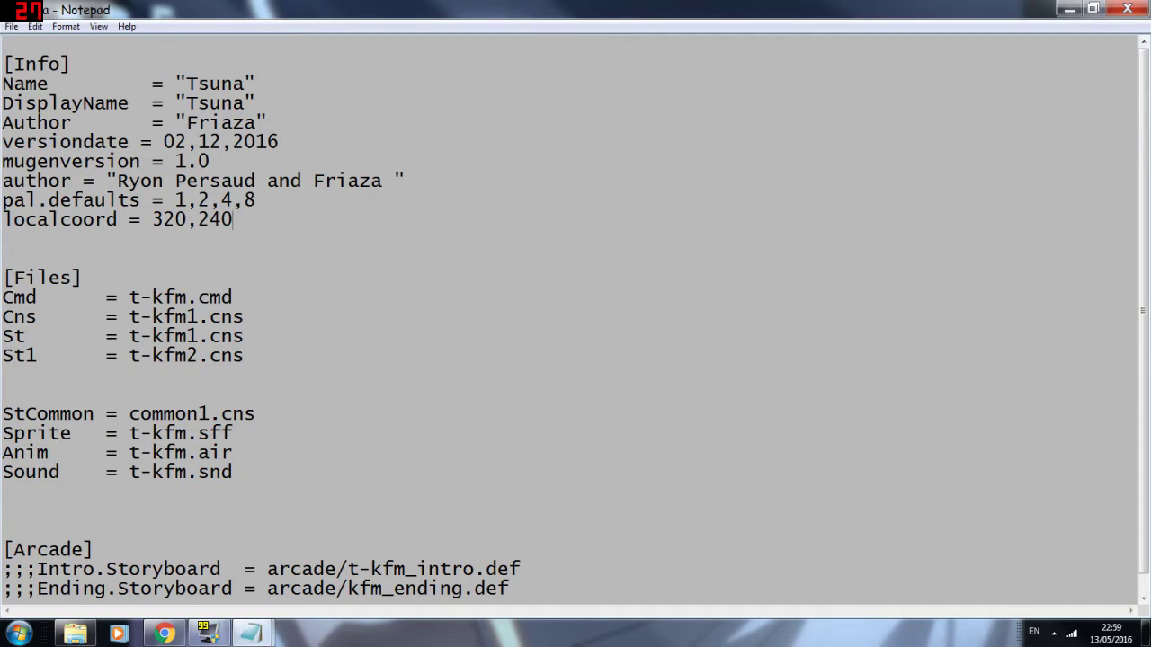
Step: Clear the names from the second author line, leaving only the quotation marks
key(Up)
key(Up)
key(shift+Left)
key(shift+Left)
key(shift+Left)
key(shift+Right)
key(shift+Down)
key(Left)
key(shift+Left)
key(shift+Left)
key(shift+Left)
key(shift+Left)
key(shift+Left)
key(shift+Left)
key(shift+Left)
key(shift+Left)
key(shift+Left)
key(shift+Left)
key(ctrl+c)
key(Down)
key(End)
key(shift+Left)
key(shift+Left)
key(shift+Left)
key(ctrl+v)
key(ctrl+z)
key(ctrl+z)
Step: Delete the duplicate author line below mugenversion and close the empty line it leaves
key(End)
key(shift+Up)
key(shift+Home)
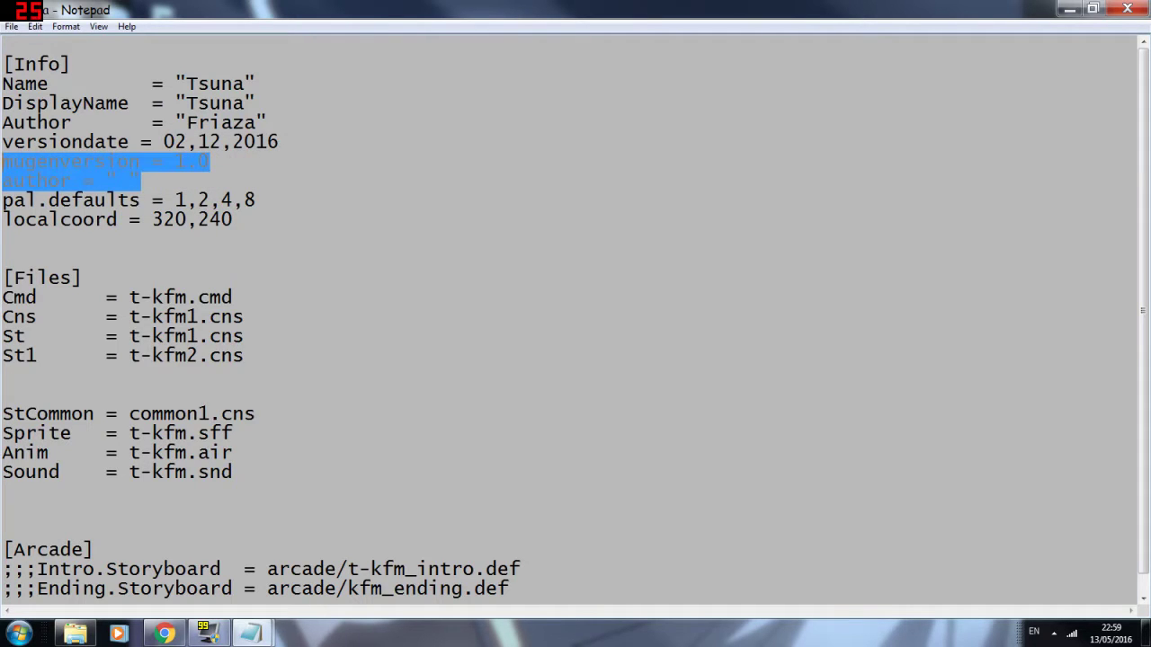
key(Right)
key(shift+Left)
key(shift+Left)
key(shift+Left)
key(shift+Left)
key(shift+Left)
key(shift+Left)
key(shift+Left)
key(shift+Left)
key(shift+Left)
key(shift+Left)
key(shift+Left)
key(shift+Left)
key(Delete)
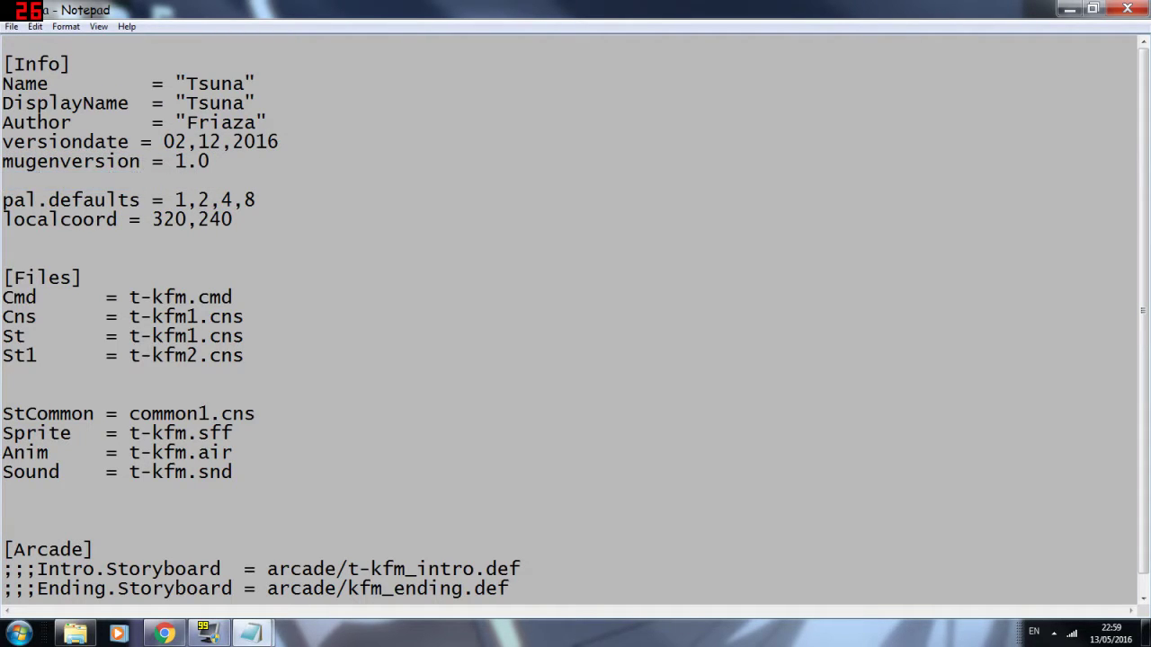
key(BackSpace)
key(Return)
key(BackSpace)
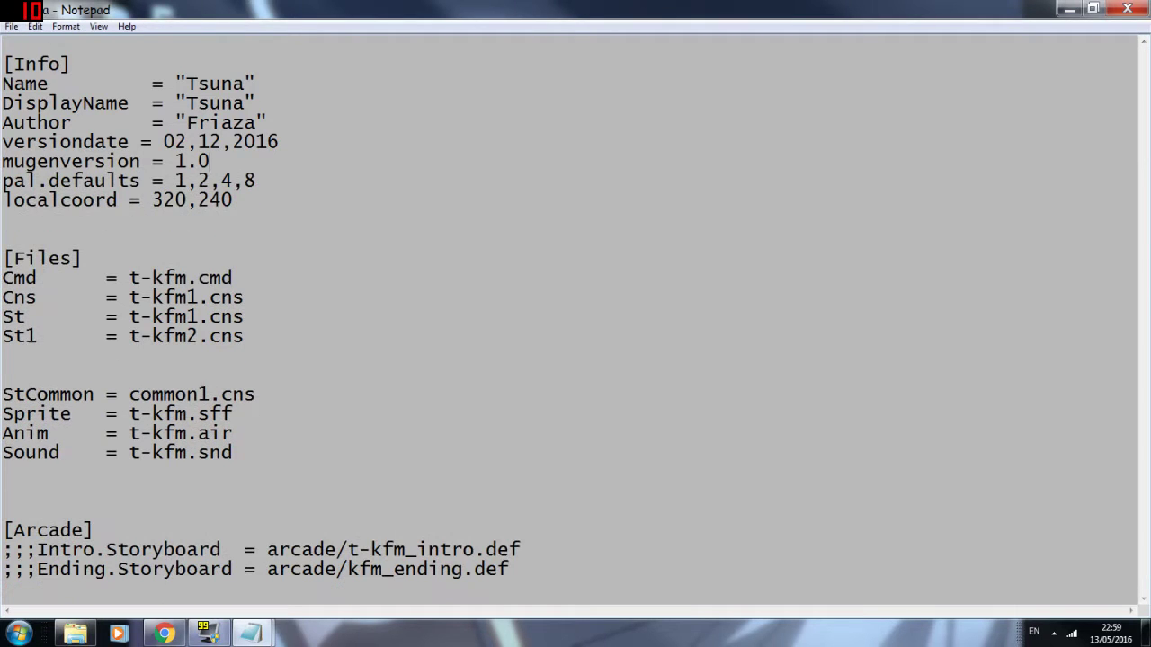
Step: Set the pal.defaults entry to 1,2,3,4,5,6
click(256, 180)
key(BackSpace)
text(2)
key(BackSpace)
text(3)
key(Right)
key(Right)
key(BackSpace)
text(4,56)
key(BackSpace)
text(,6)
Step: Try commenting out the pal.defaults values after 1 with a semicolon
text( ;)
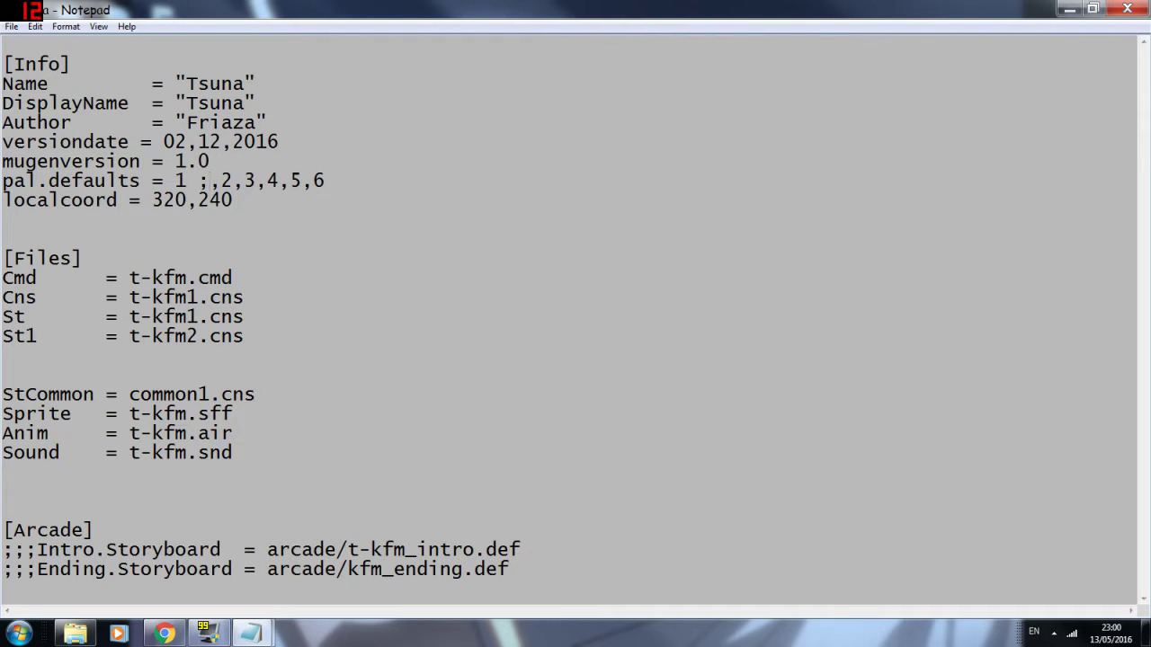
drag(4, 201, 187, 200)
click(186, 220)
key(BackSpace)
key(BackSpace)
Step: Delete the localcoord and pal.defaults lines and the surplus blank lines above the [Files] section
drag(235, 200, 3, 202)
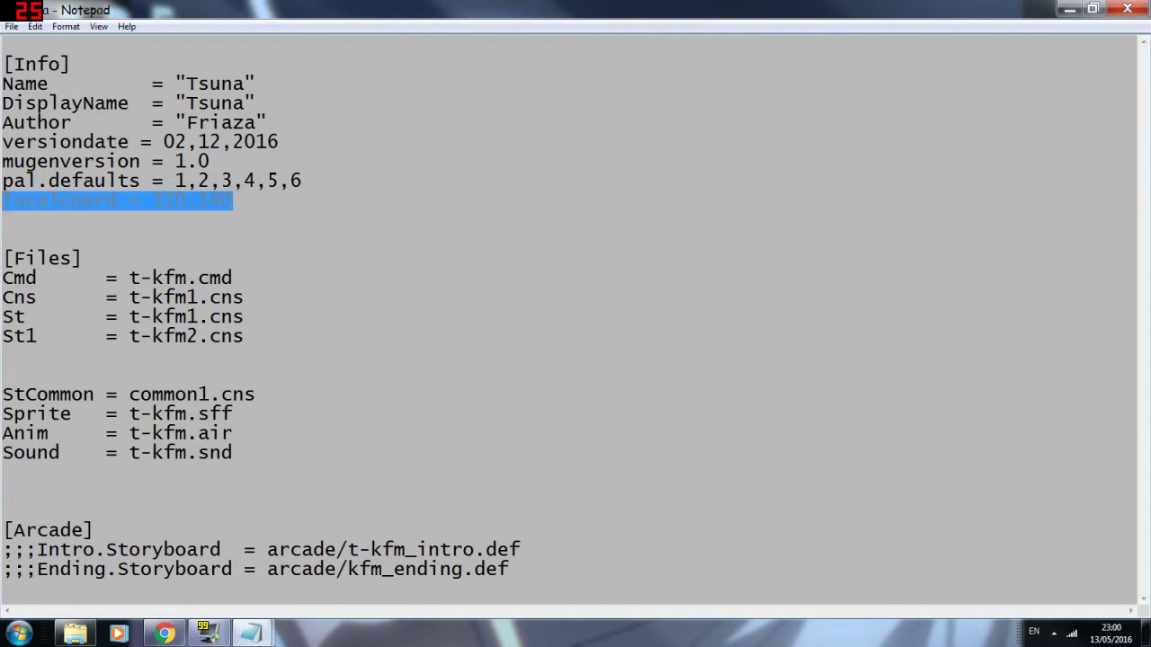
key(BackSpace)
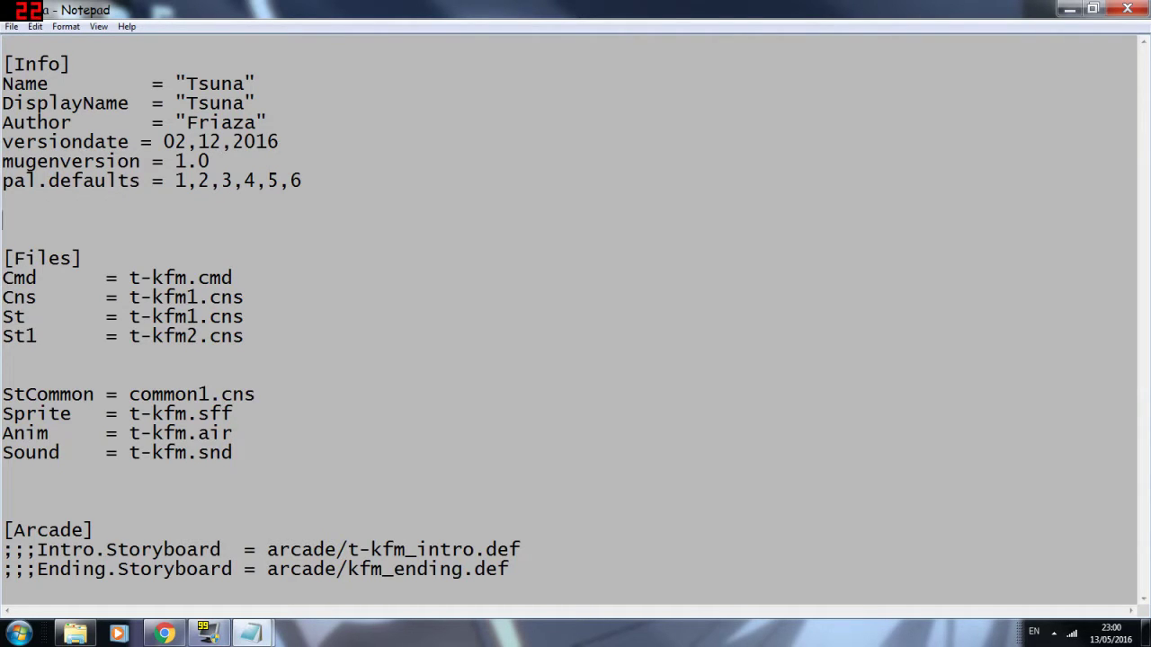
drag(3, 192, 3, 182)
key(BackSpace)
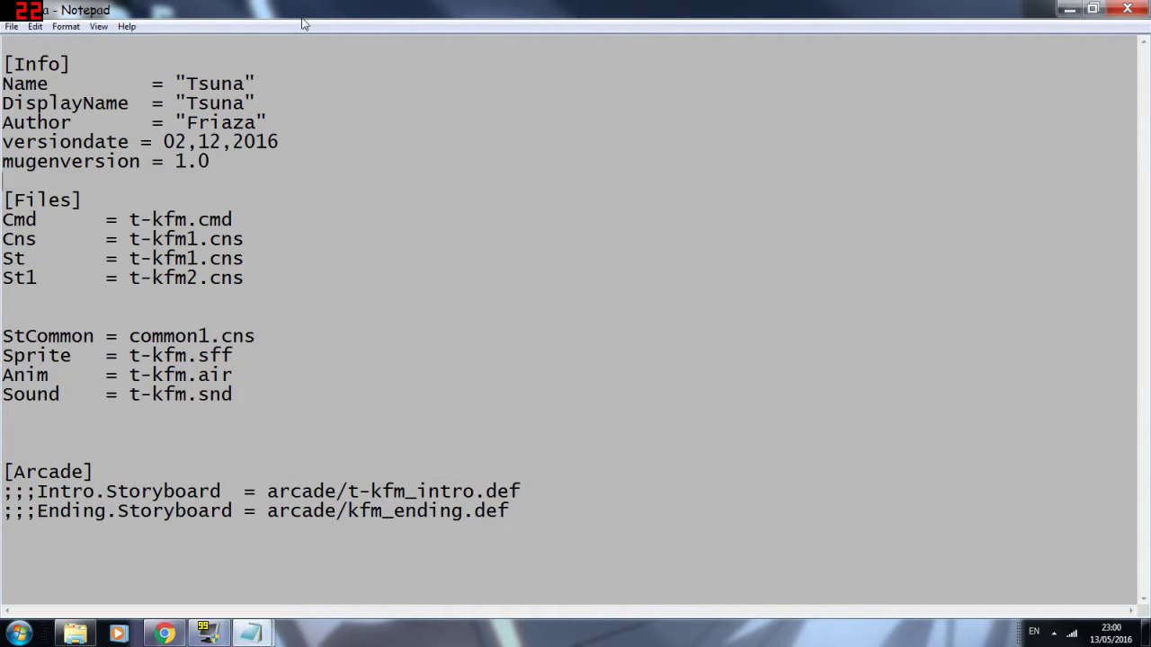
Step: Point the Cmd entry to Tsuna.cmd, Cns and St to Tsuna.cns, and St1 to Tsuna2.cns in the [Files] section
drag(198, 220, 118, 219)
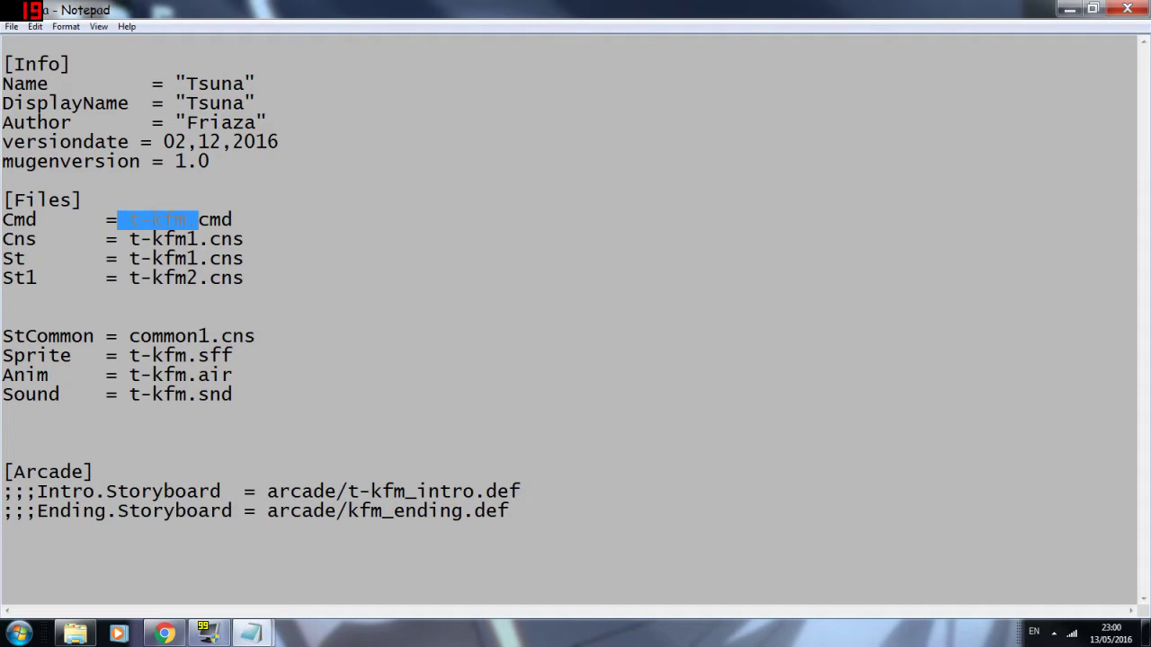
click(129, 219)
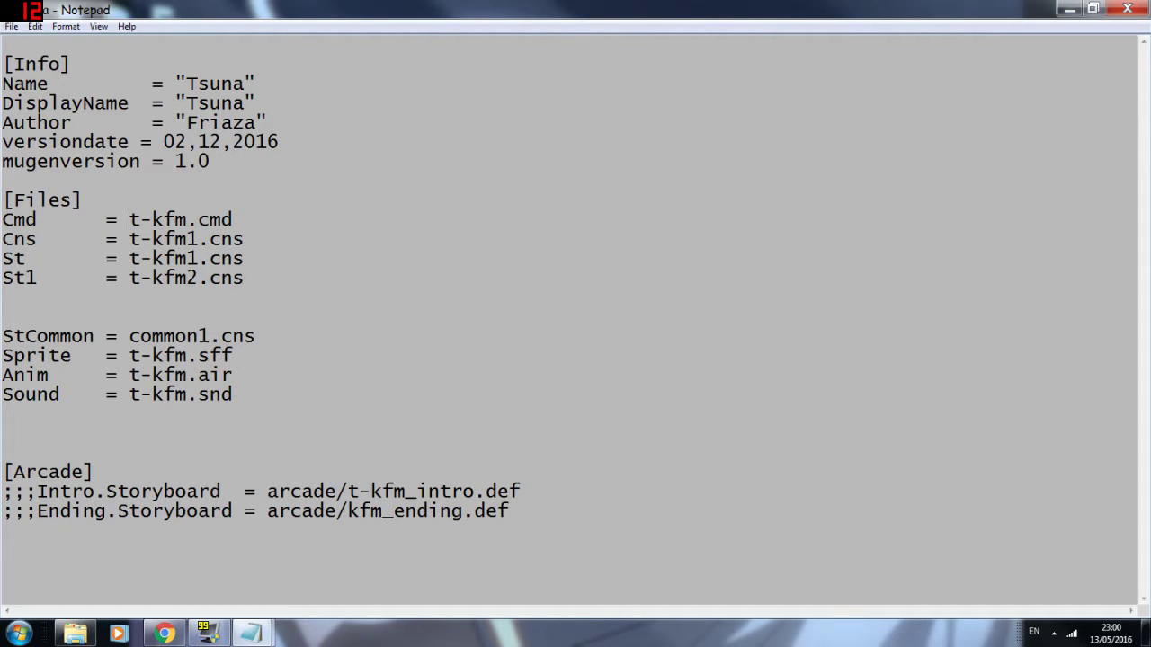
drag(141, 219, 187, 220)
key(BackSpace)
key(BackSpace)
text(Tsuy)
key(BackSpace)
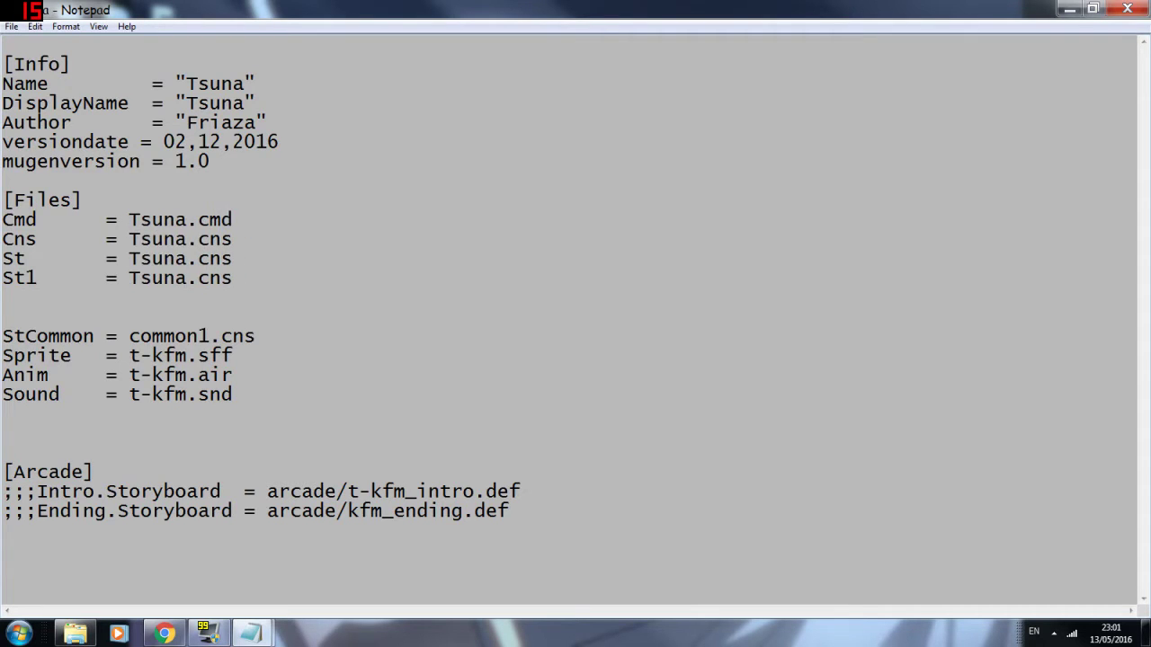
text(2)
Step: Set the Sprite, Anim and Sound entries to Tsuna.sff, Tsuna.air and Tsuna.snd
drag(211, 336, 163, 337)
click(211, 336)
double_click(199, 336)
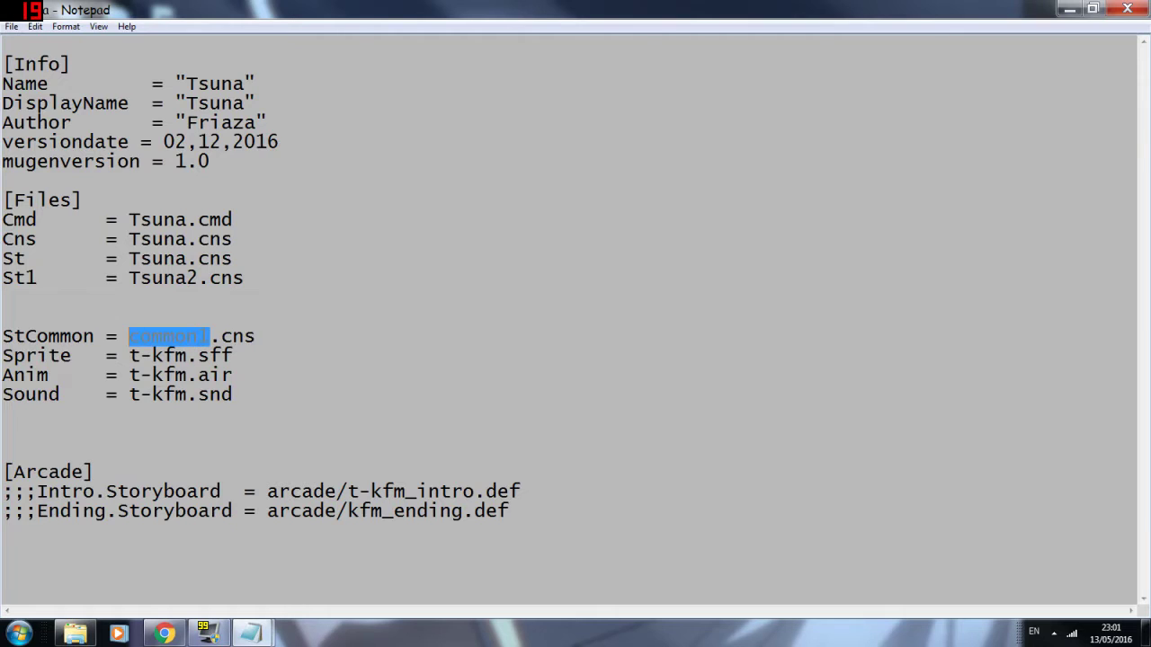
drag(199, 355, 128, 394)
key(ctrl+v)
key(ctrl+v)
key(ctrl+v)
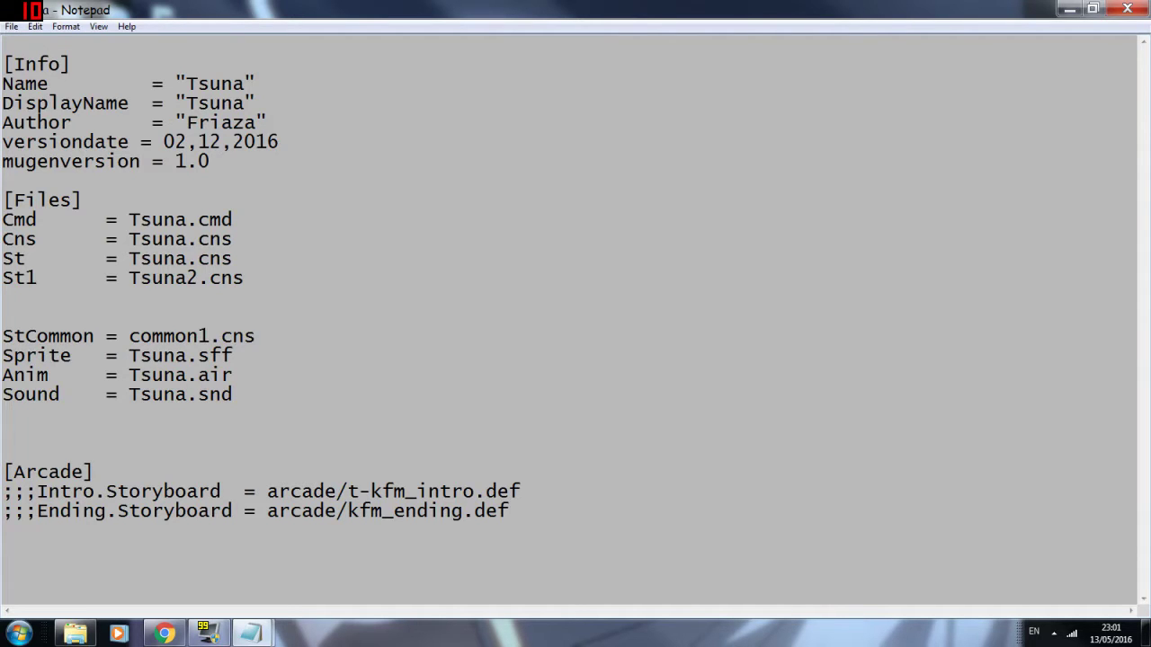
Step: Delete the Intro.Storyboard and Ending.Storyboard lines under [Arcade], keeping the section heading
drag(3, 531, 2, 501)
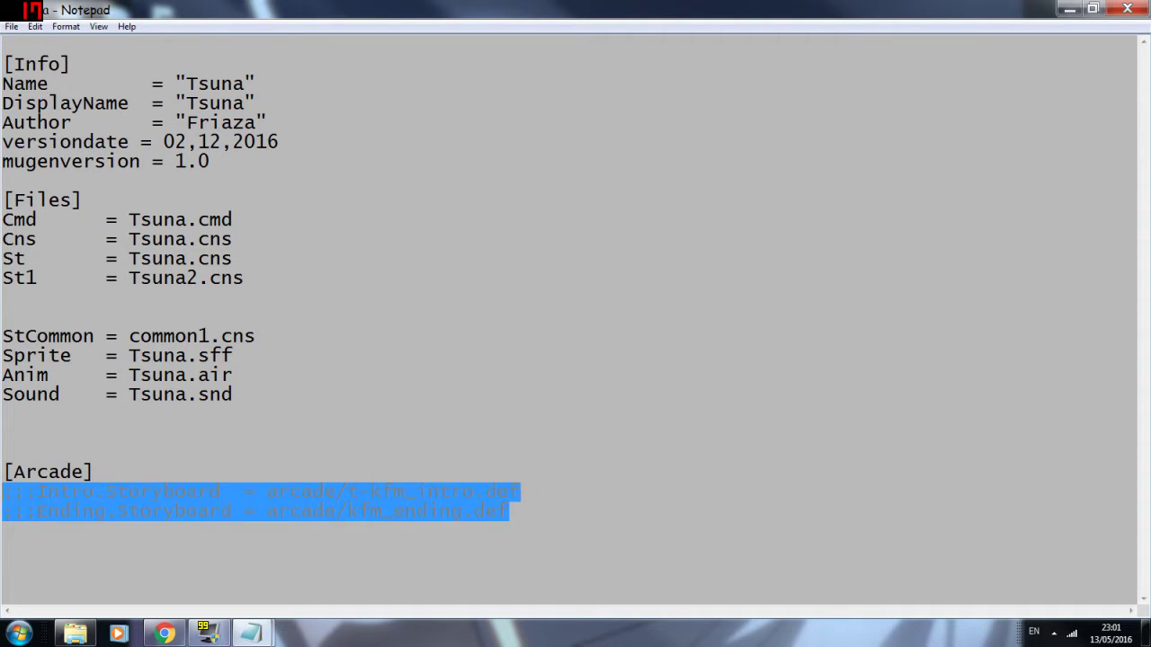
key(Delete)
key(shift+Up)
key(shift+Up)
key(shift+Down)
key(shift+Down)
key(shift+Up)
key(shift+Up)
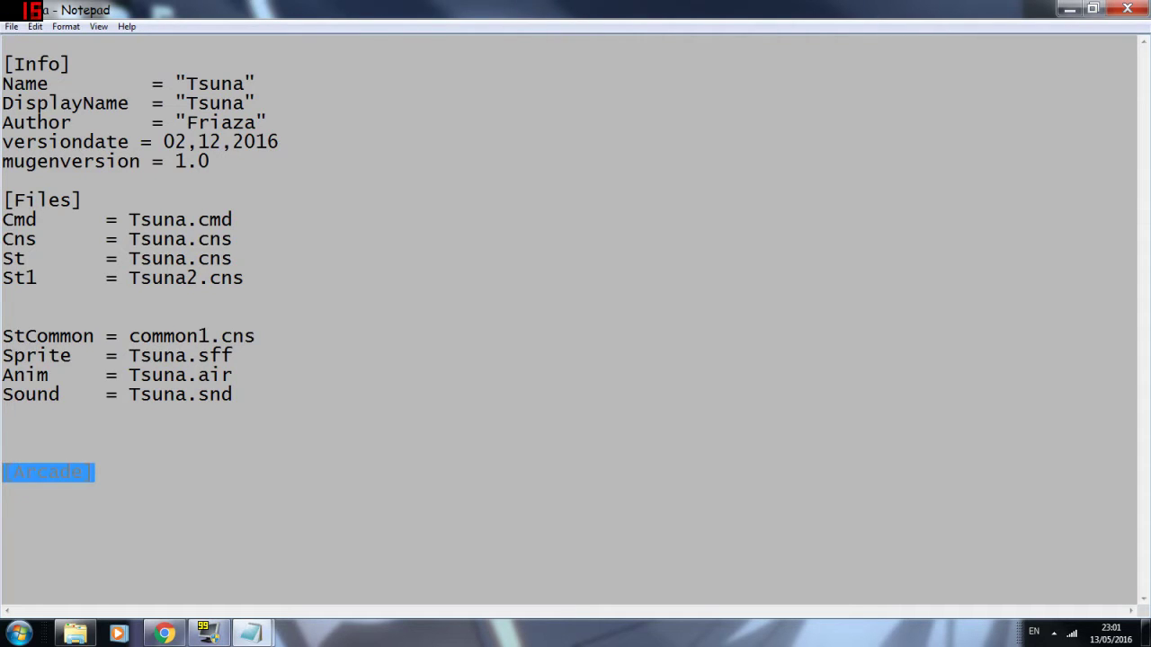
key(shift+Down)
key(shift+Up)
key(shift+Down)
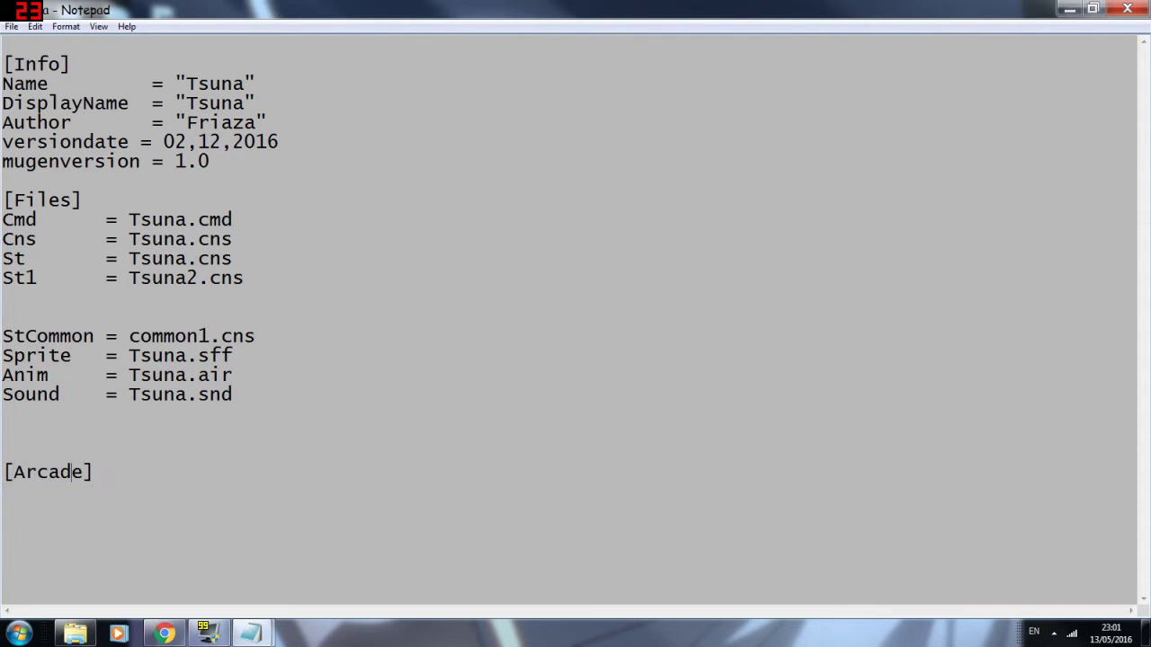
Step: Save the edited Tsuna DEF file and close it
click(11, 26)
click(29, 77)
click(1127, 9)
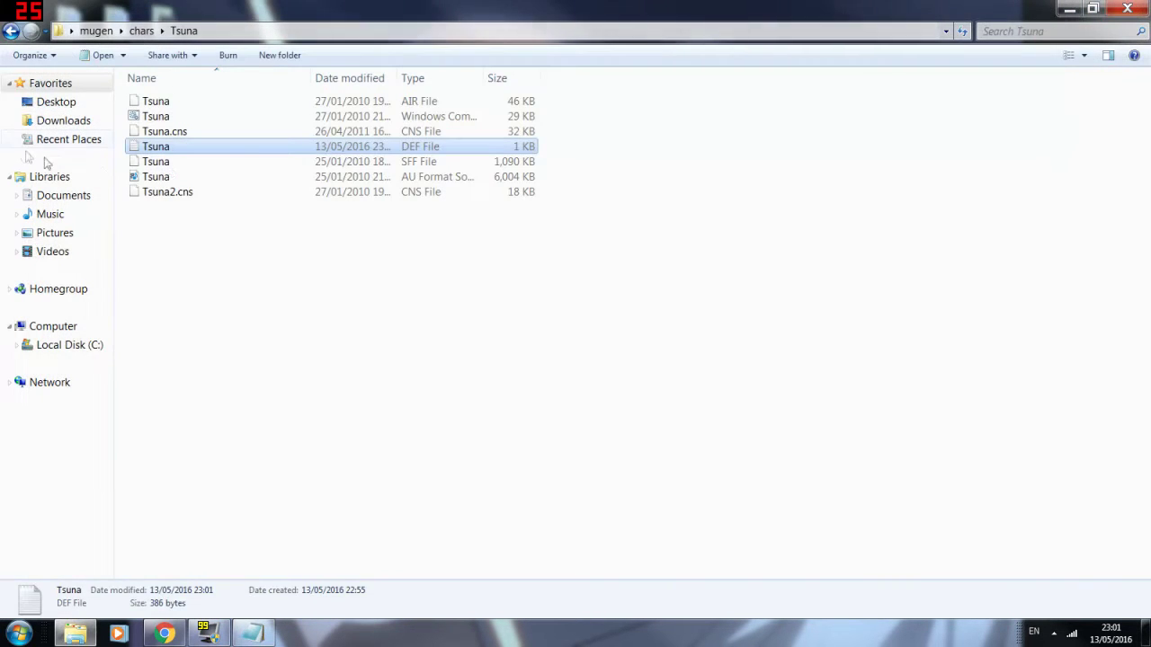
Step: Go back to the chars folder, then close the folder window and the leftover Notepad window
click(291, 227)
click(12, 31)
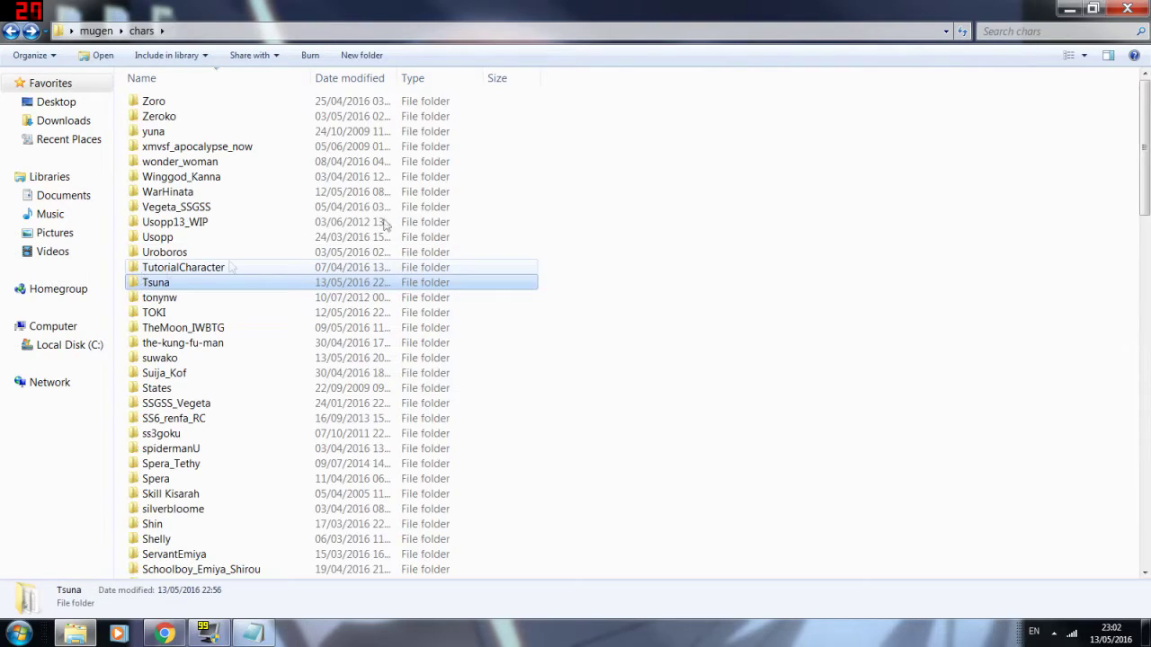
click(1137, 7)
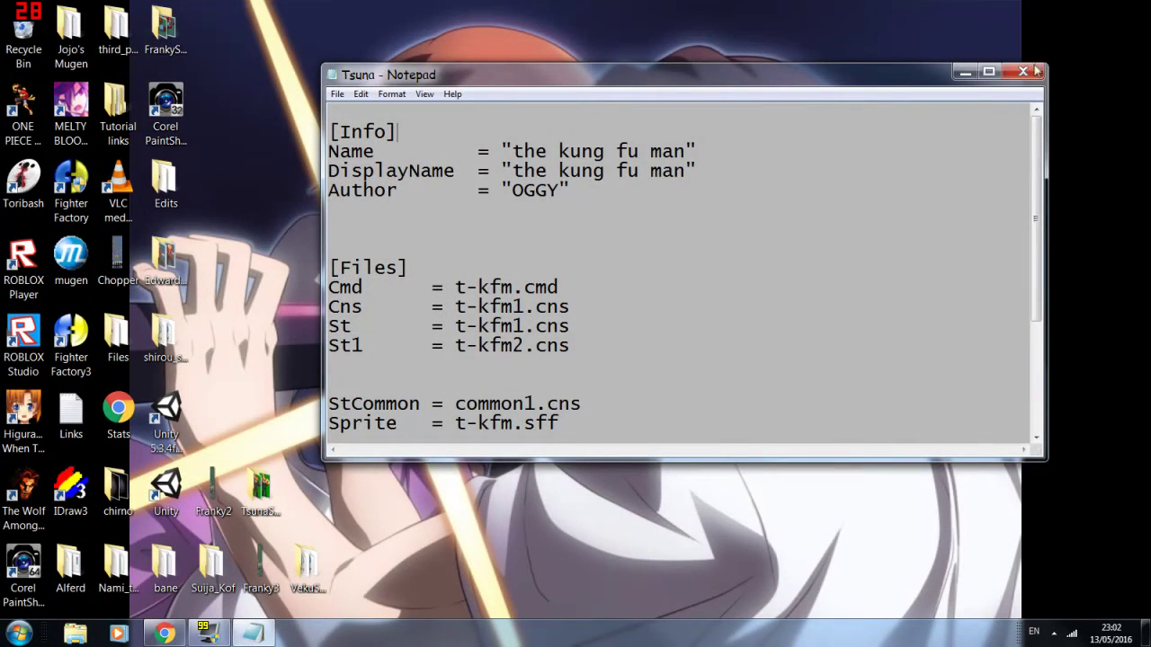
click(1034, 71)
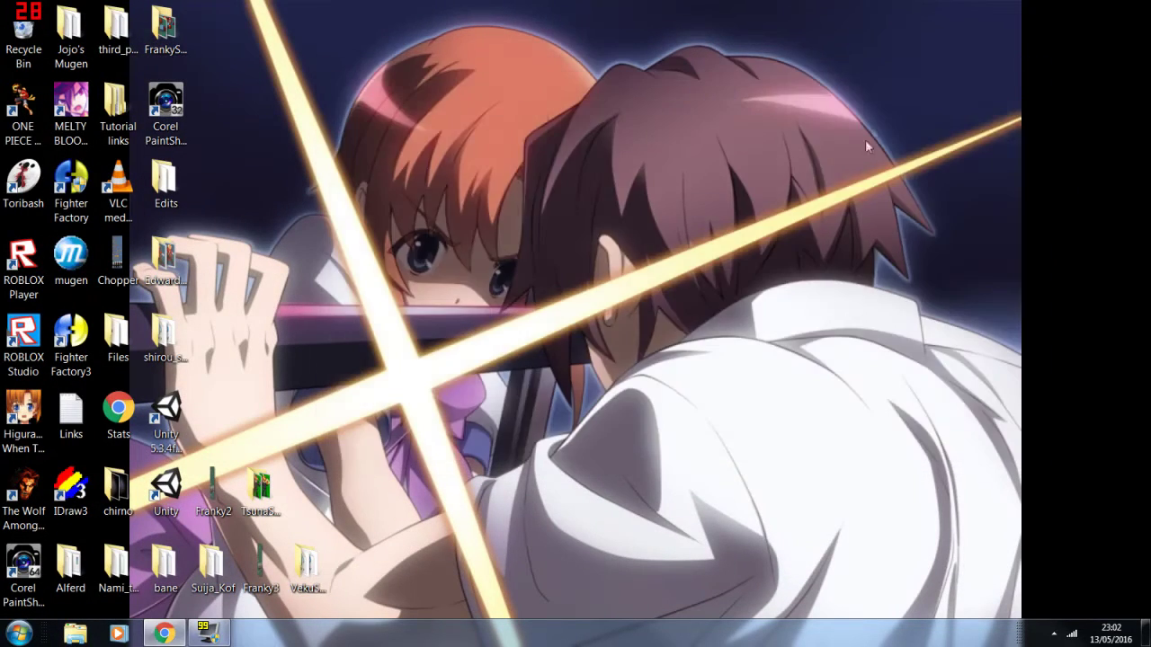
Step: Launch Fighter Factory 3 from the desktop and allow it to run
double_click(72, 339)
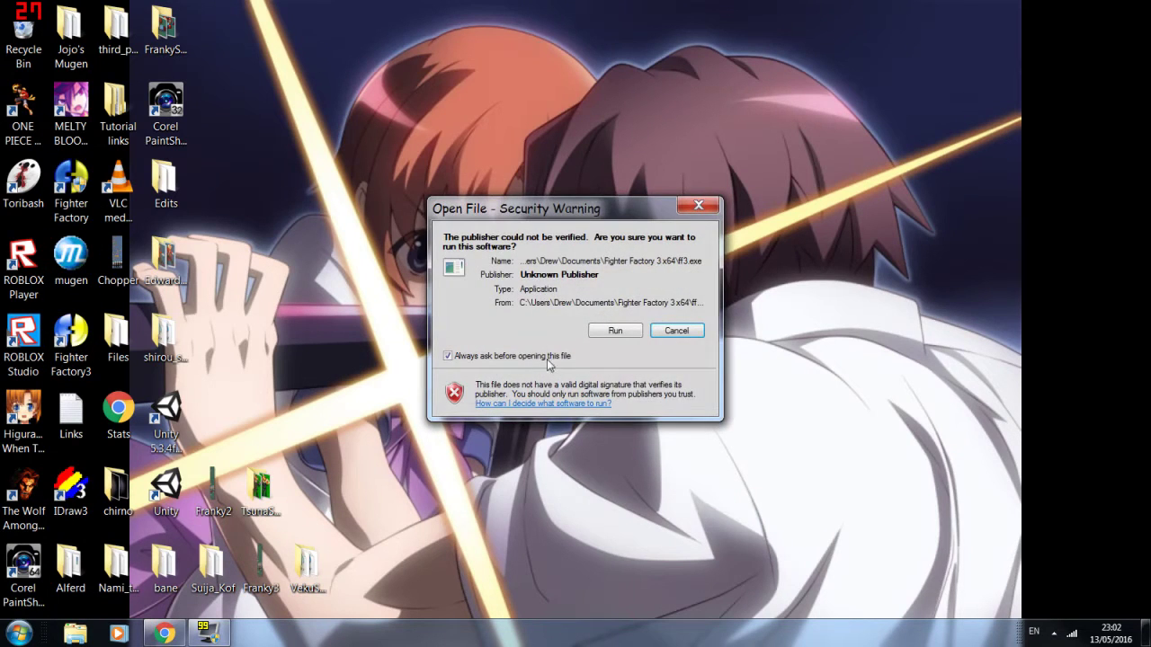
click(598, 331)
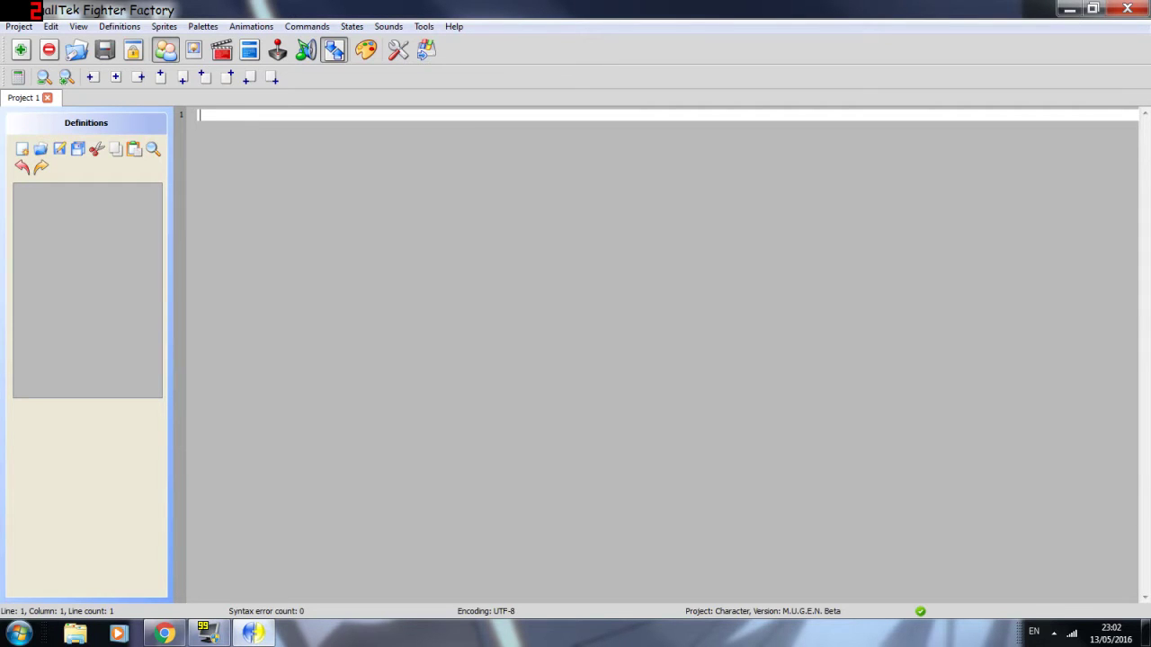
Step: Open the Tsuna DEF file from the mugen/chars/Tsuna folder as a project and show its sounds
click(18, 27)
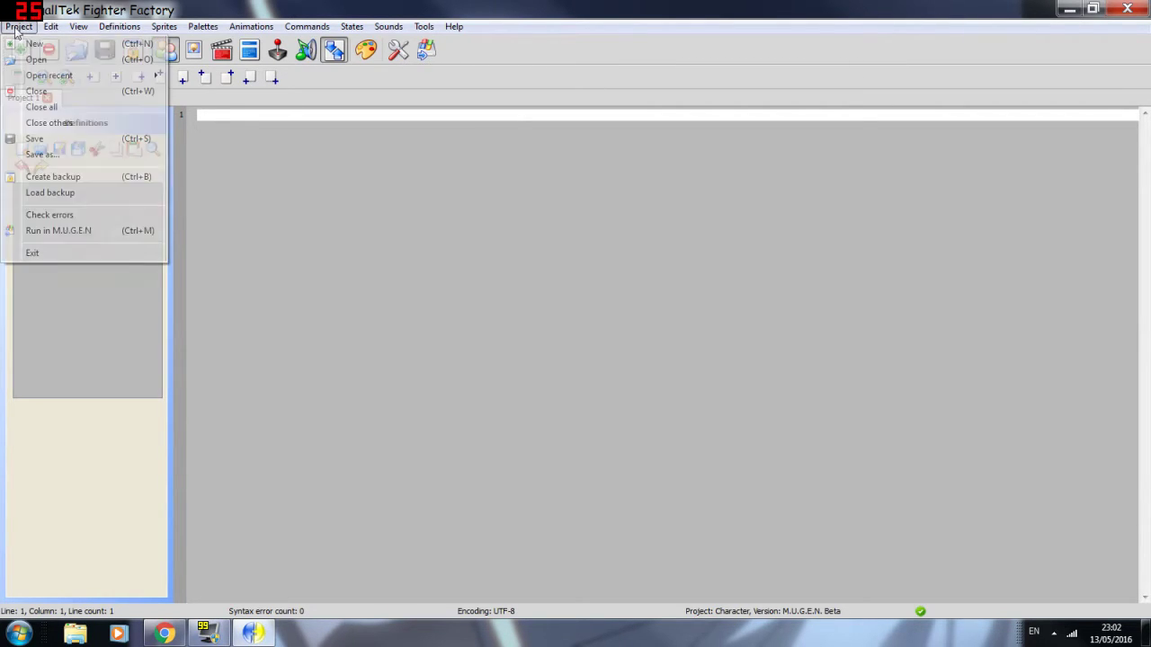
click(36, 60)
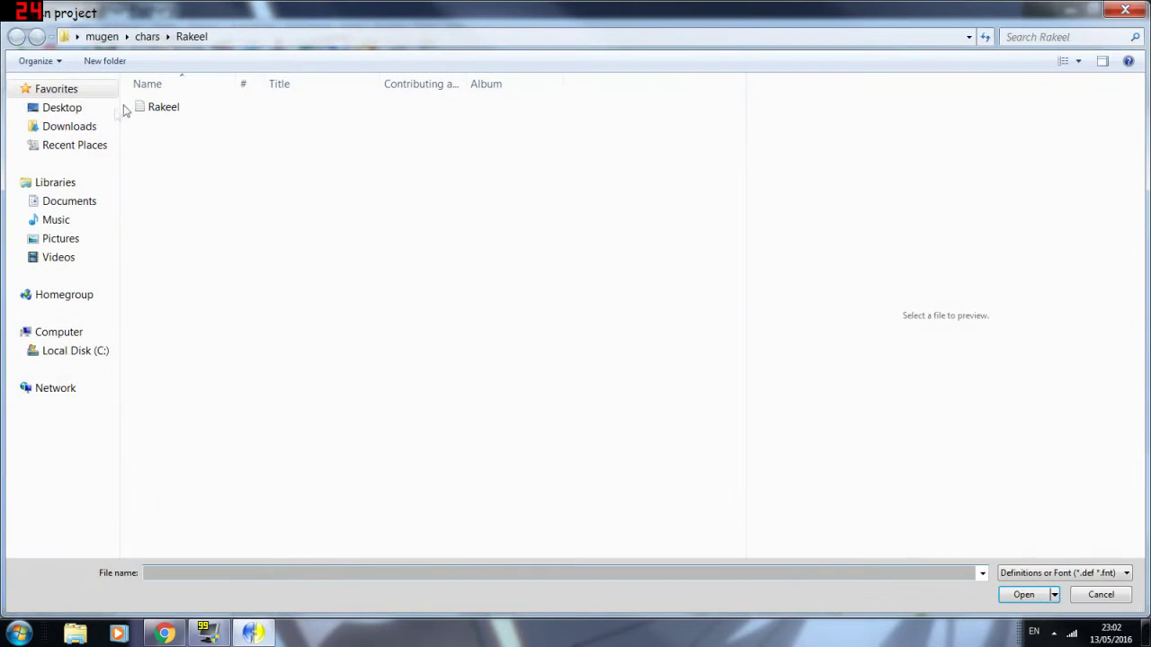
click(97, 114)
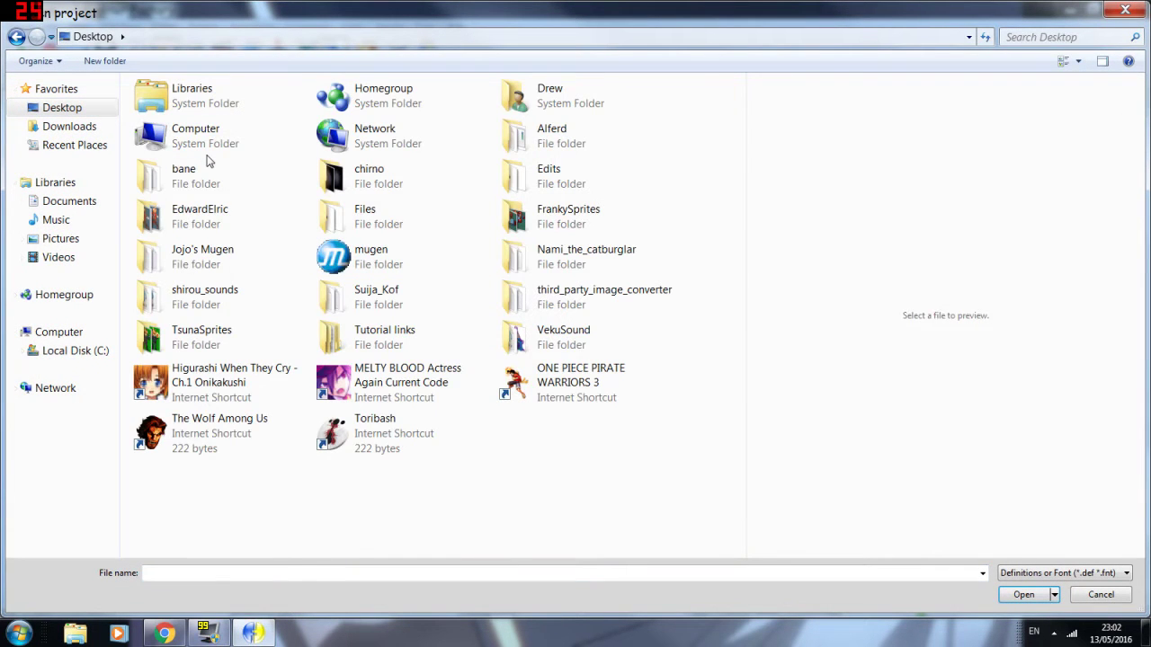
key(m)
key(m)
key(Return)
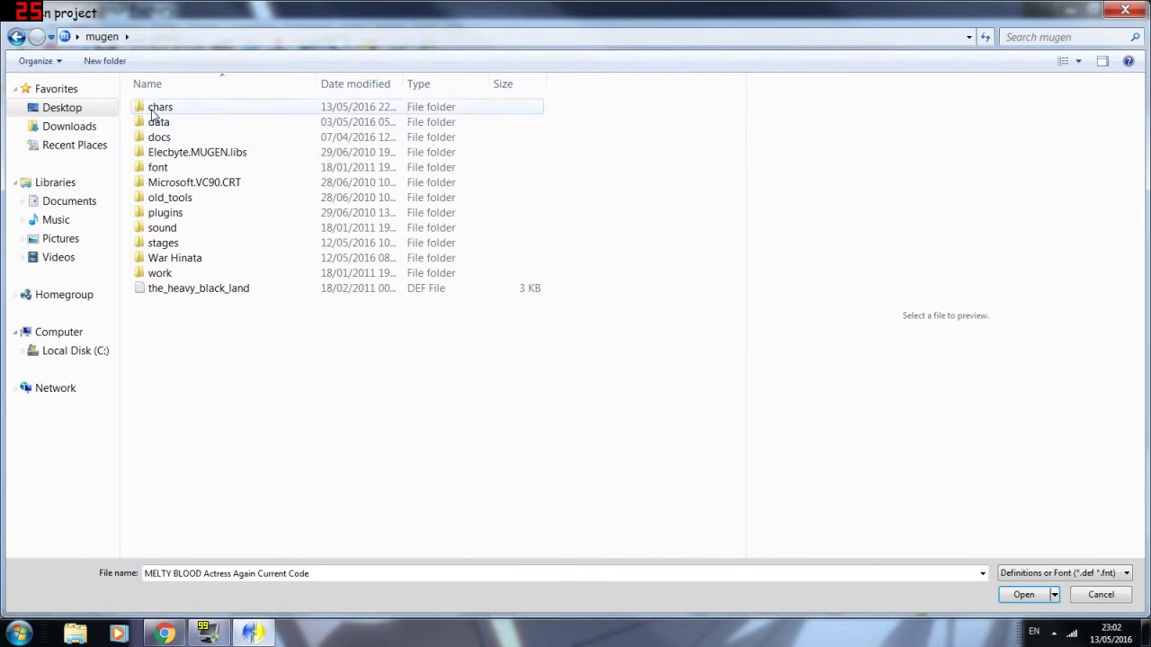
double_click(153, 109)
text(ts)
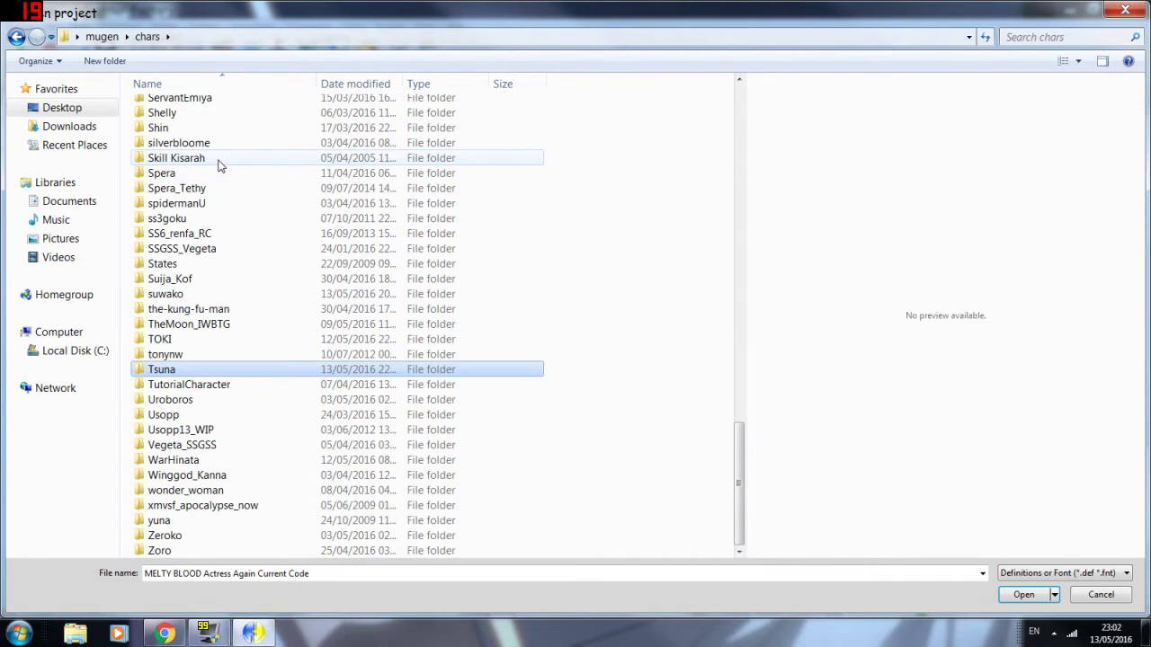
key(Return)
click(166, 108)
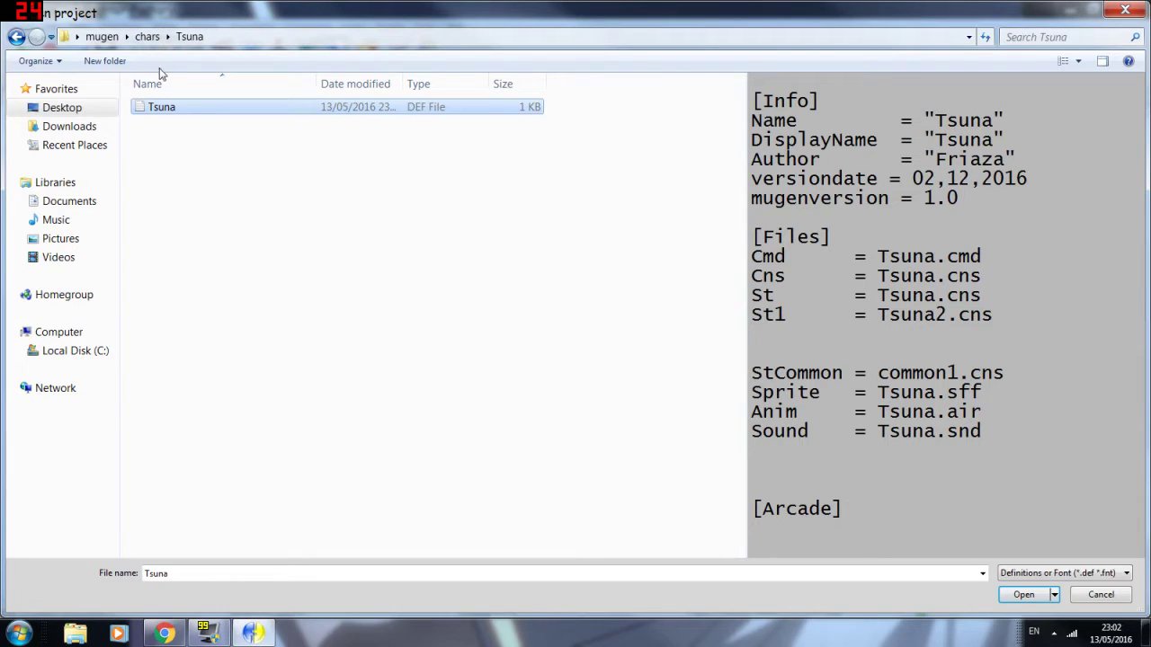
click(290, 134)
click(222, 111)
key(Return)
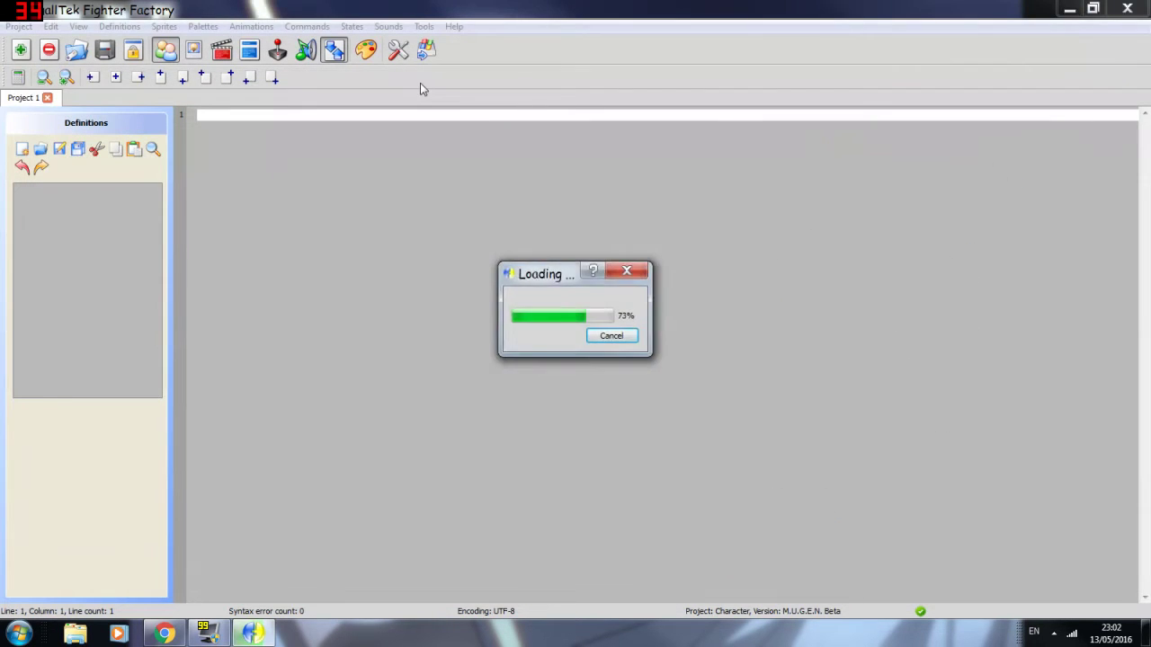
click(302, 52)
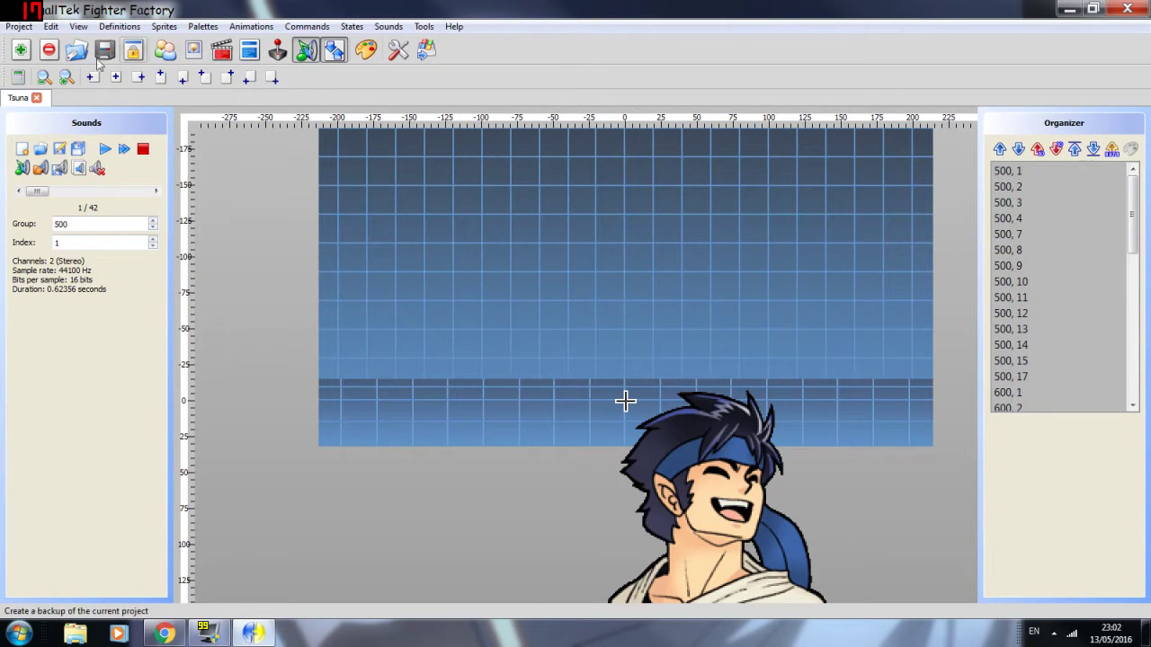
click(20, 27)
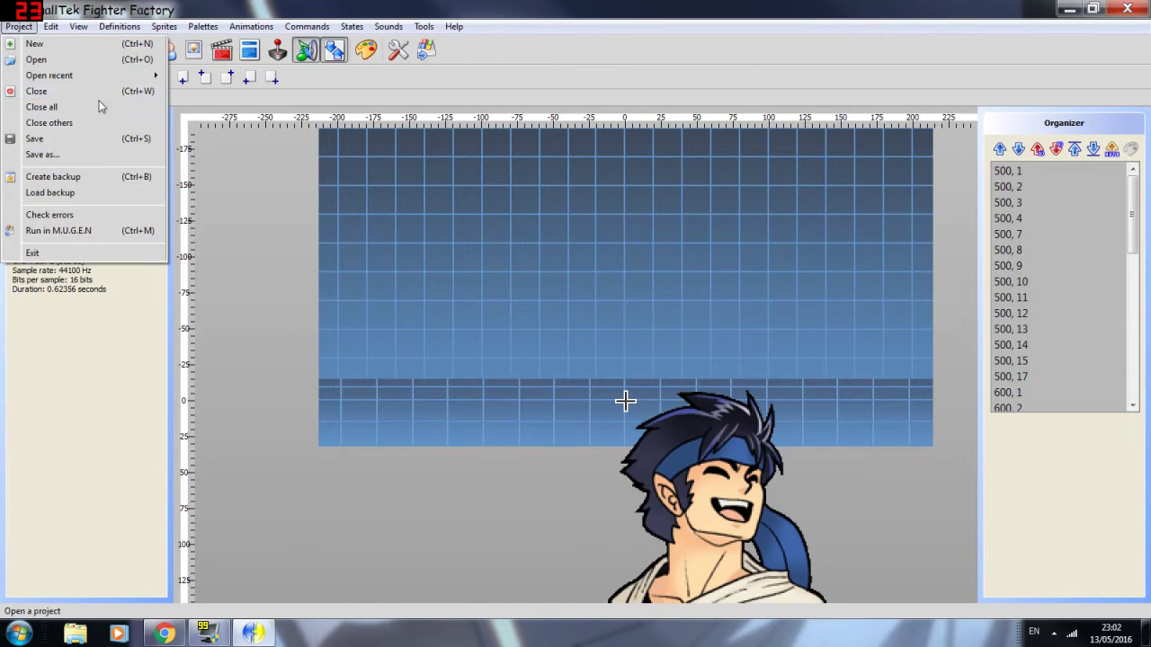
click(41, 154)
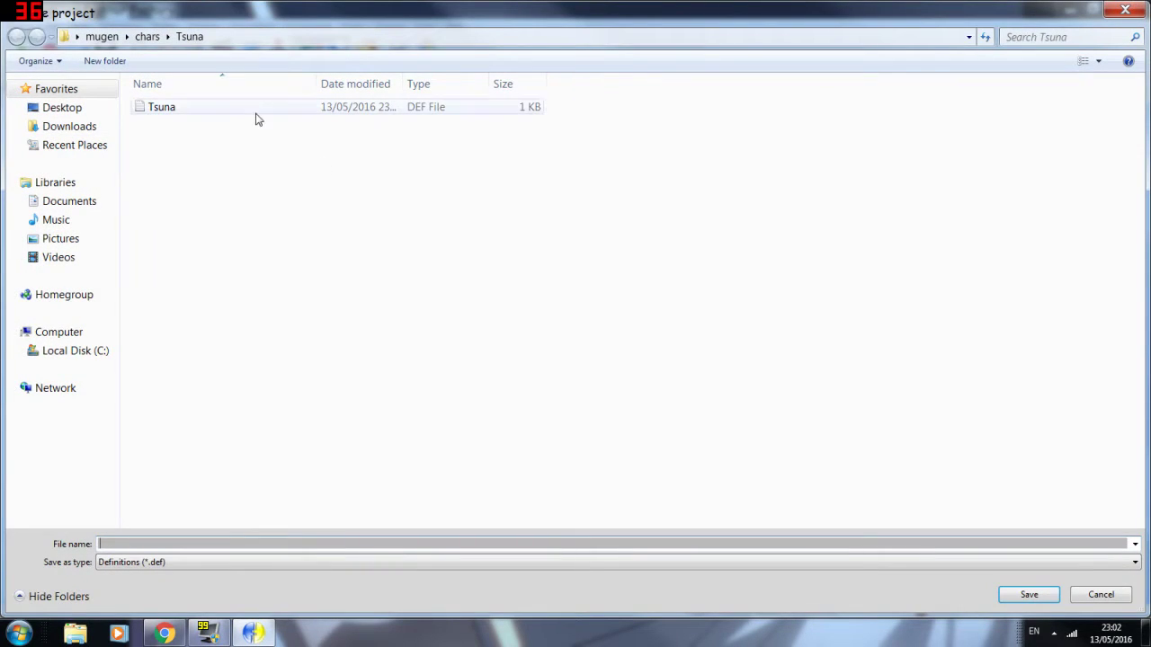
click(1101, 594)
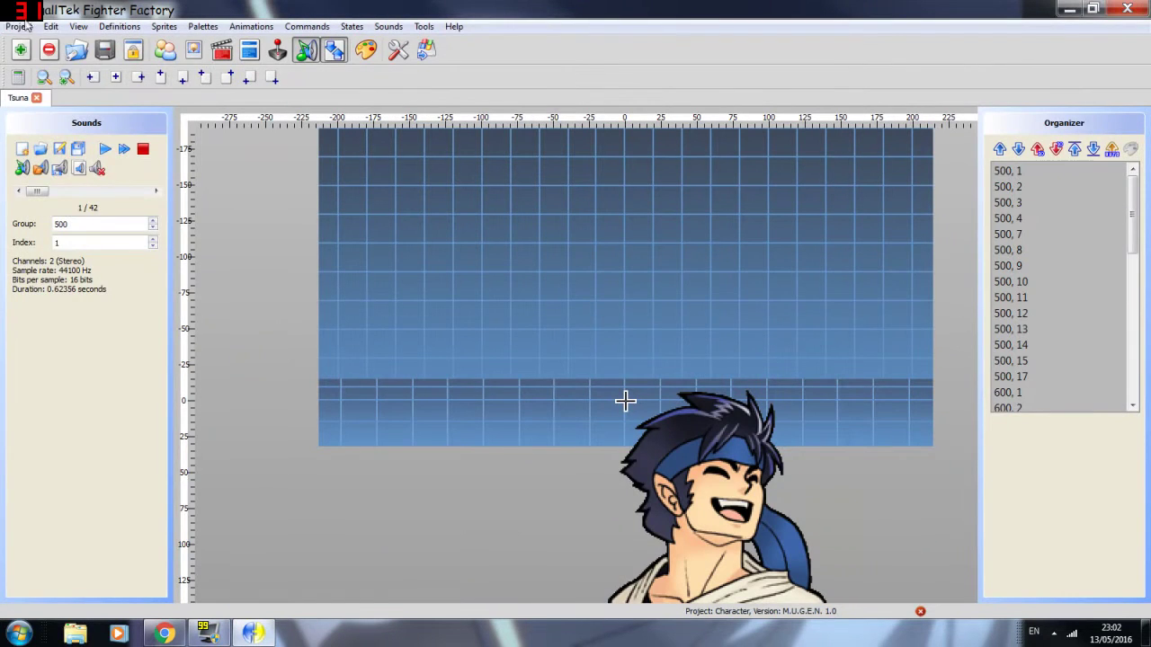
Step: Save the project as the Tsuna definitions file in the mugen/chars/Tsuna folder, replacing the existing file
click(19, 27)
click(41, 154)
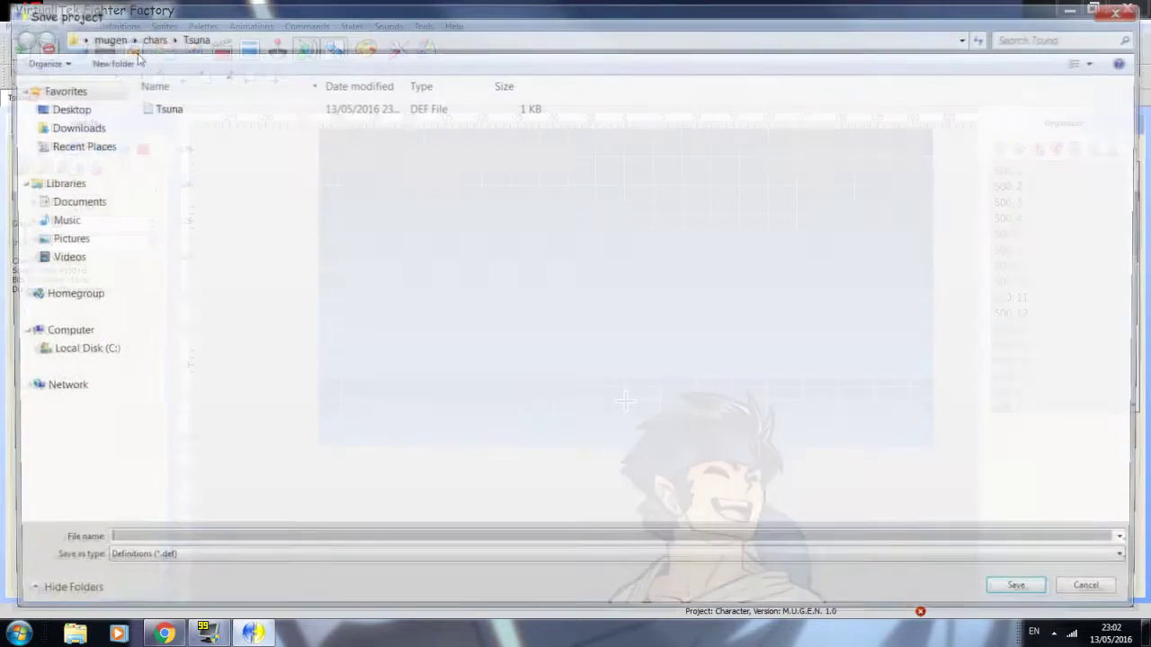
click(166, 110)
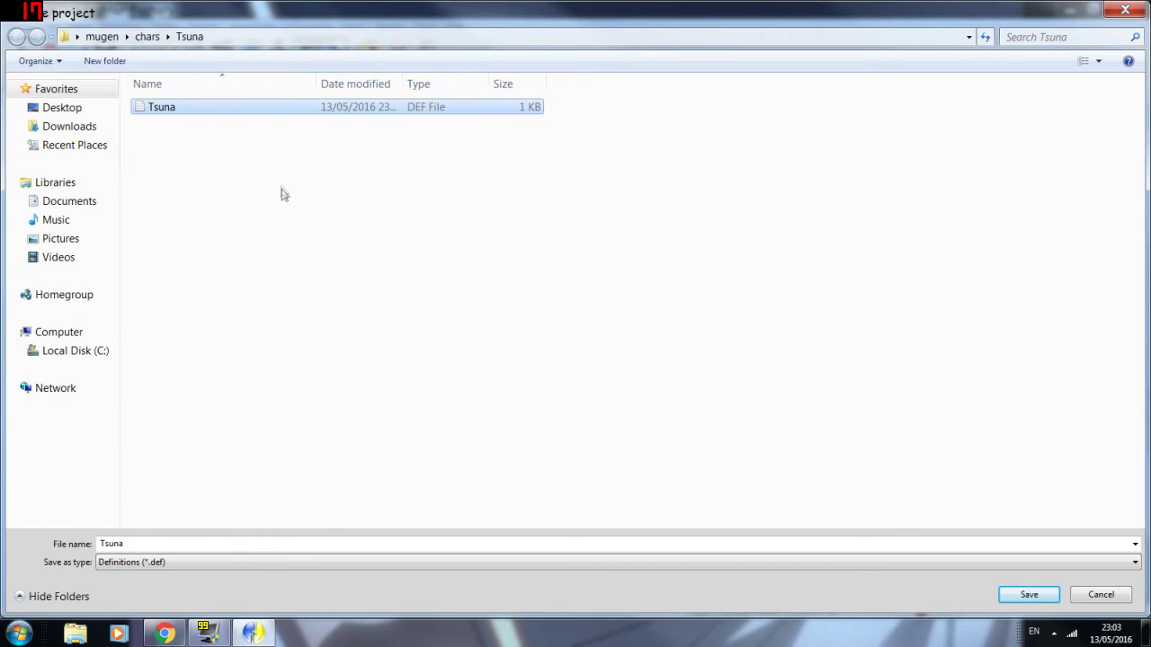
click(251, 571)
click(252, 574)
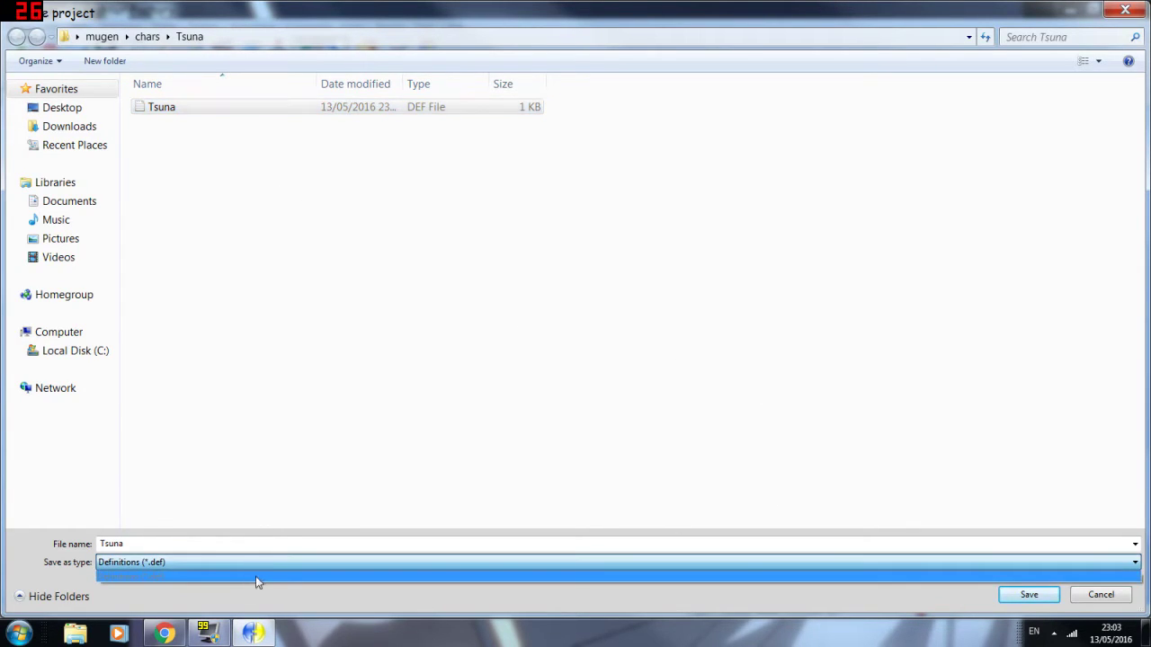
click(291, 106)
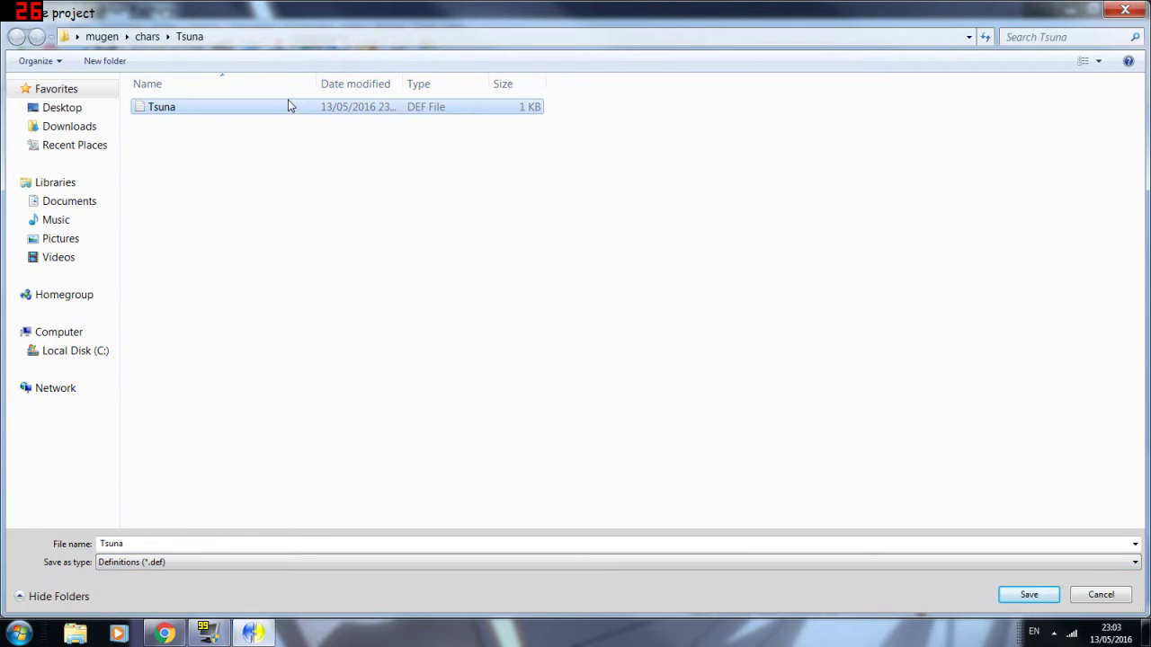
key(Return)
key(Left)
key(Return)
key(Left)
key(Return)
key(Return)
Step: Choose the M.U.G.E.N. 1.0 format and overwrite the existing Tsuna sprite, animation and command files
click(443, 308)
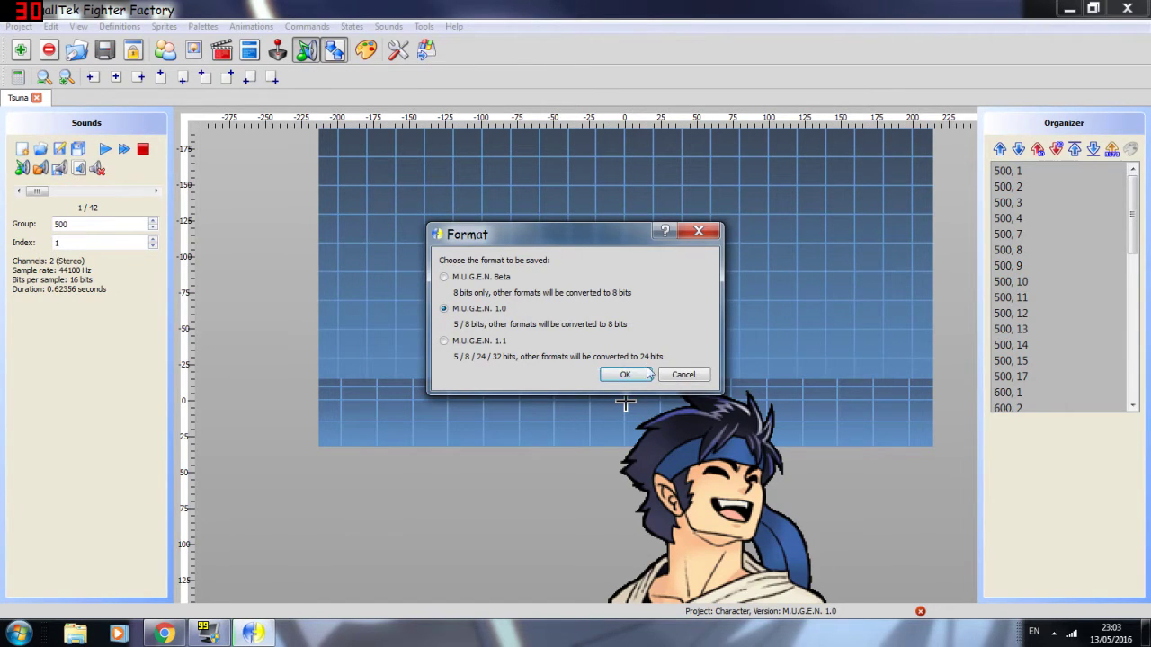
click(627, 376)
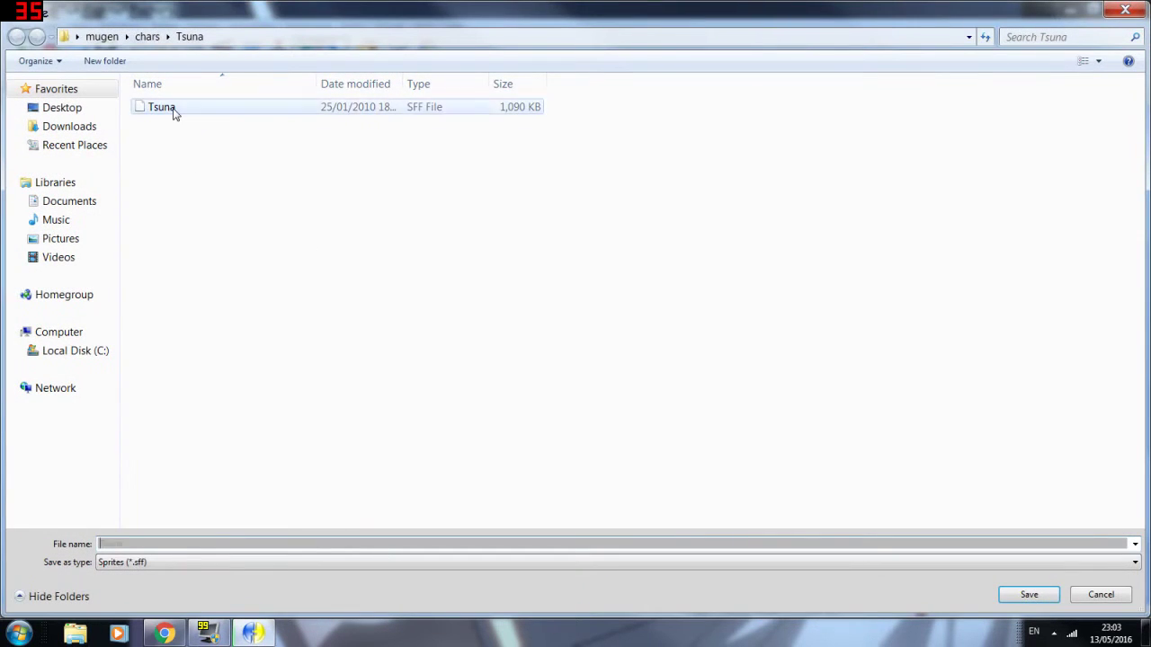
double_click(171, 108)
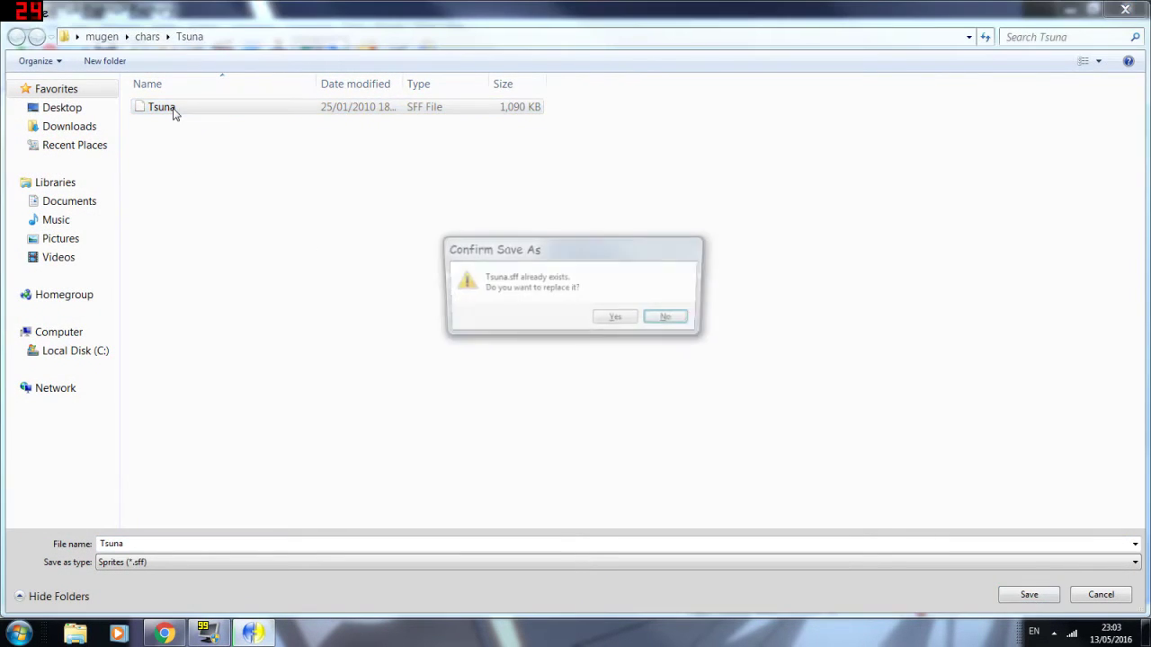
click(614, 318)
double_click(159, 109)
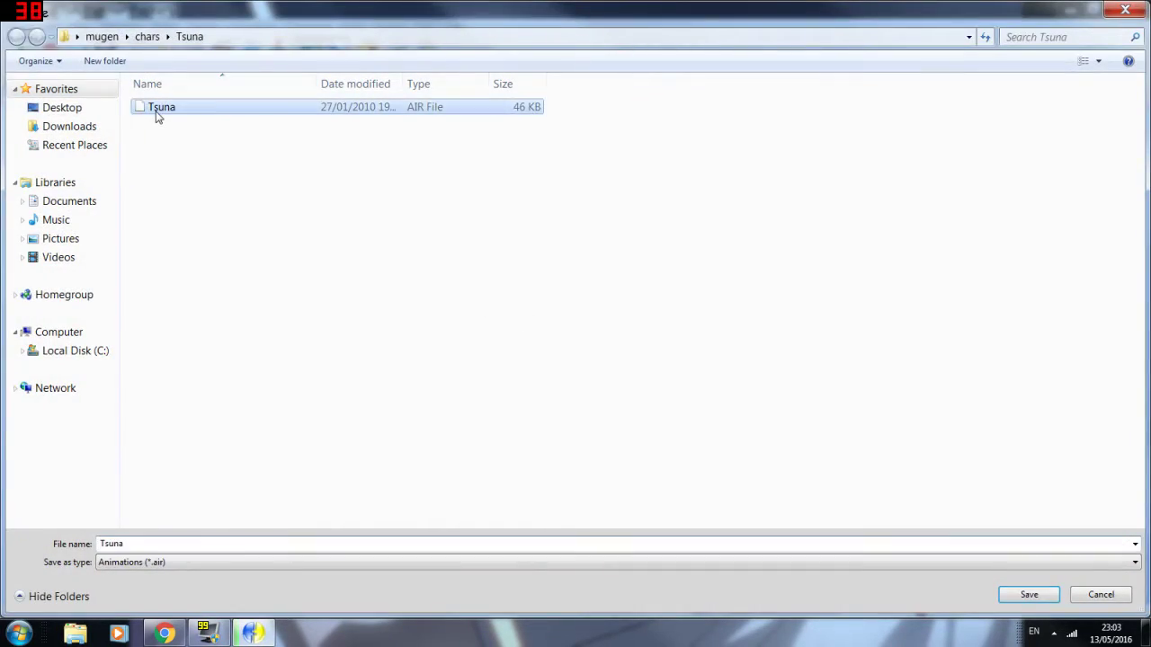
key(Return)
double_click(158, 109)
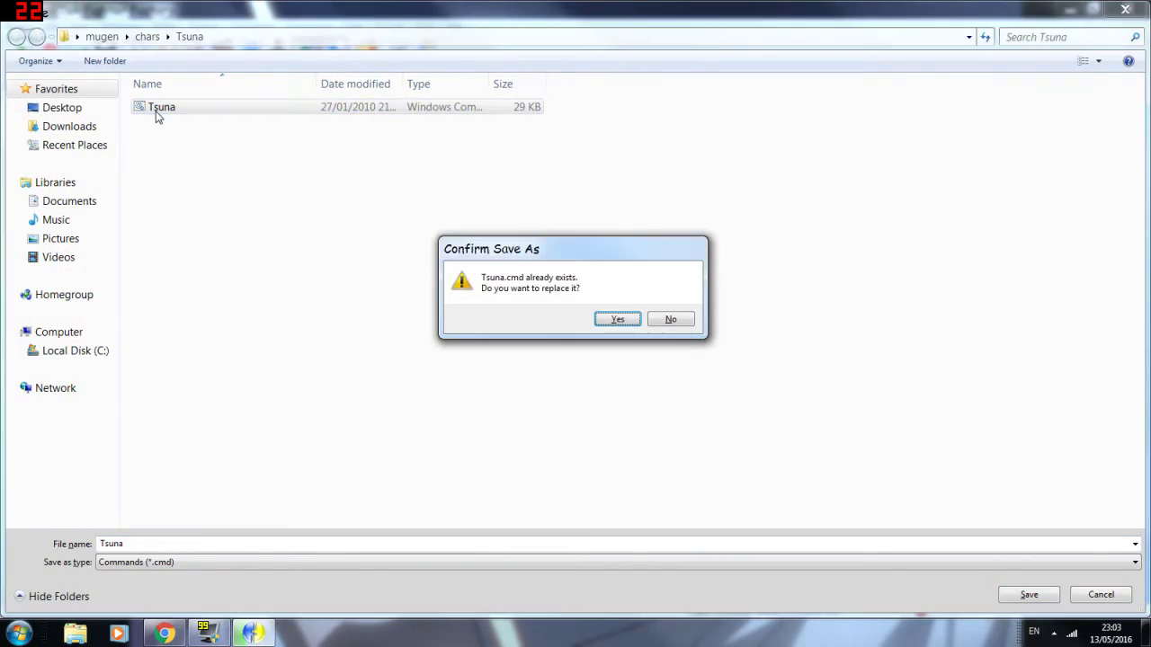
key(Return)
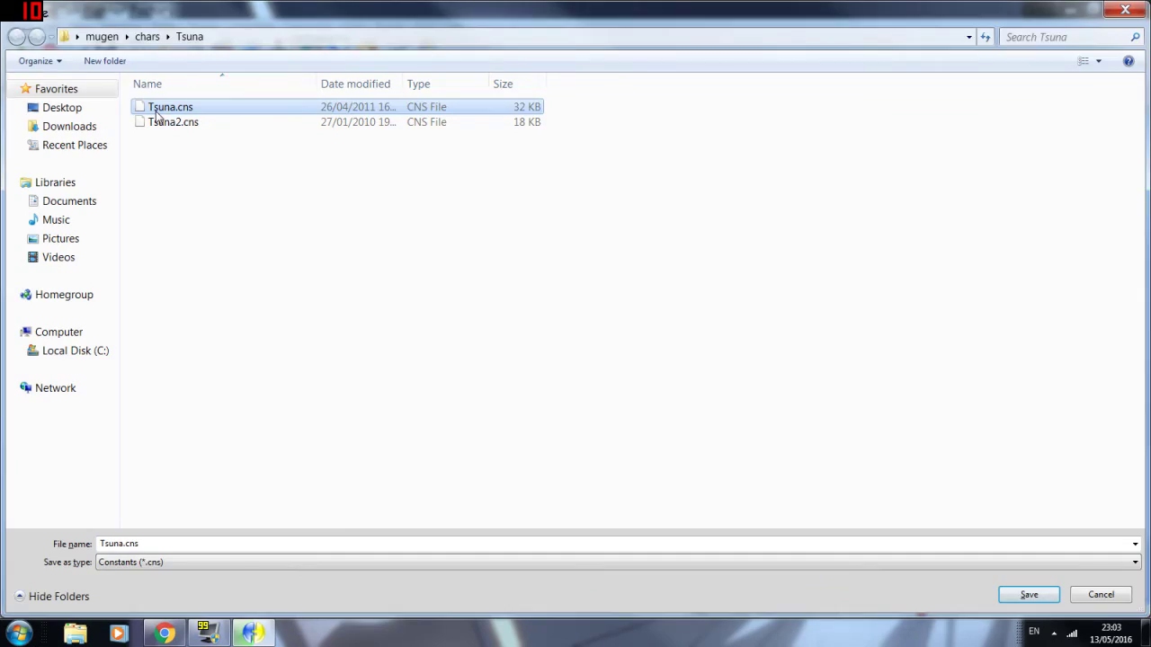
Step: Overwrite the existing Tsuna.cns and Tsuna2.cns constants files to complete the project save
double_click(157, 112)
key(Return)
click(166, 127)
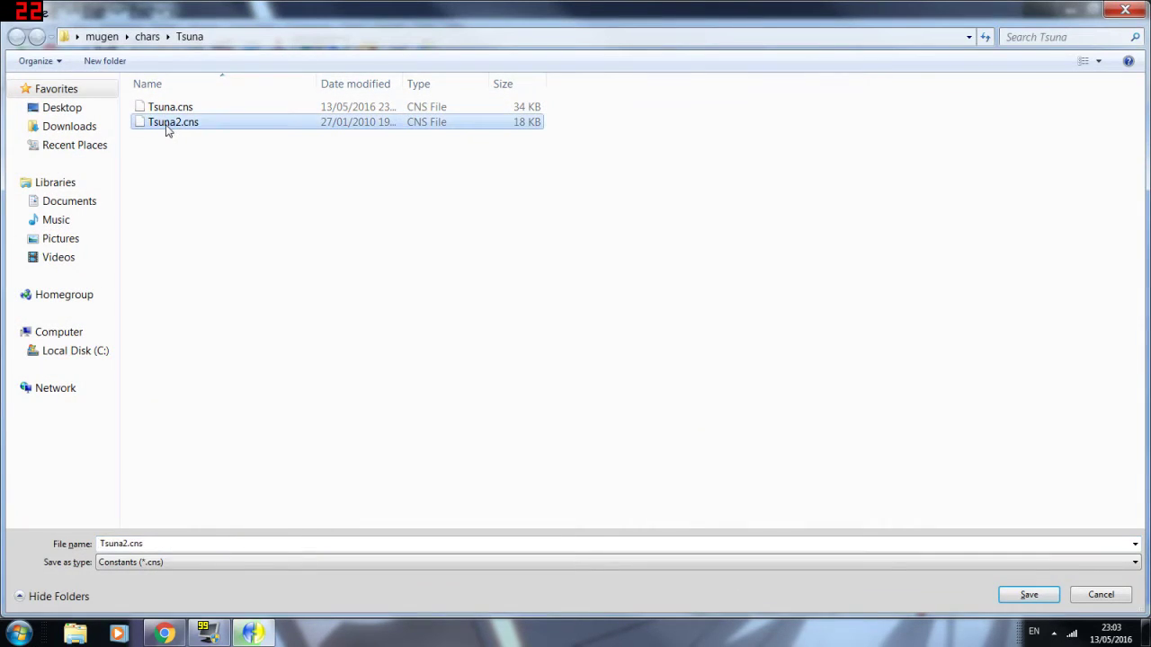
key(Return)
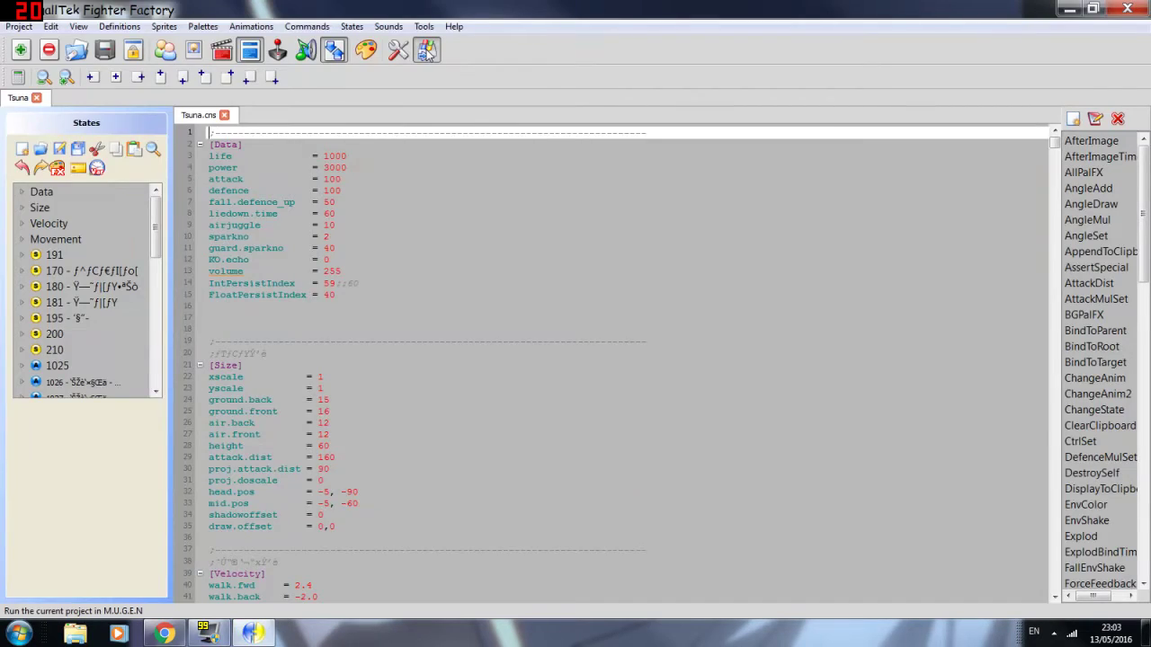
Step: Run the project in M.U.G.E.N., test Tsuna's jumps, movement and attacks against the opponent, and exit the match
click(428, 53)
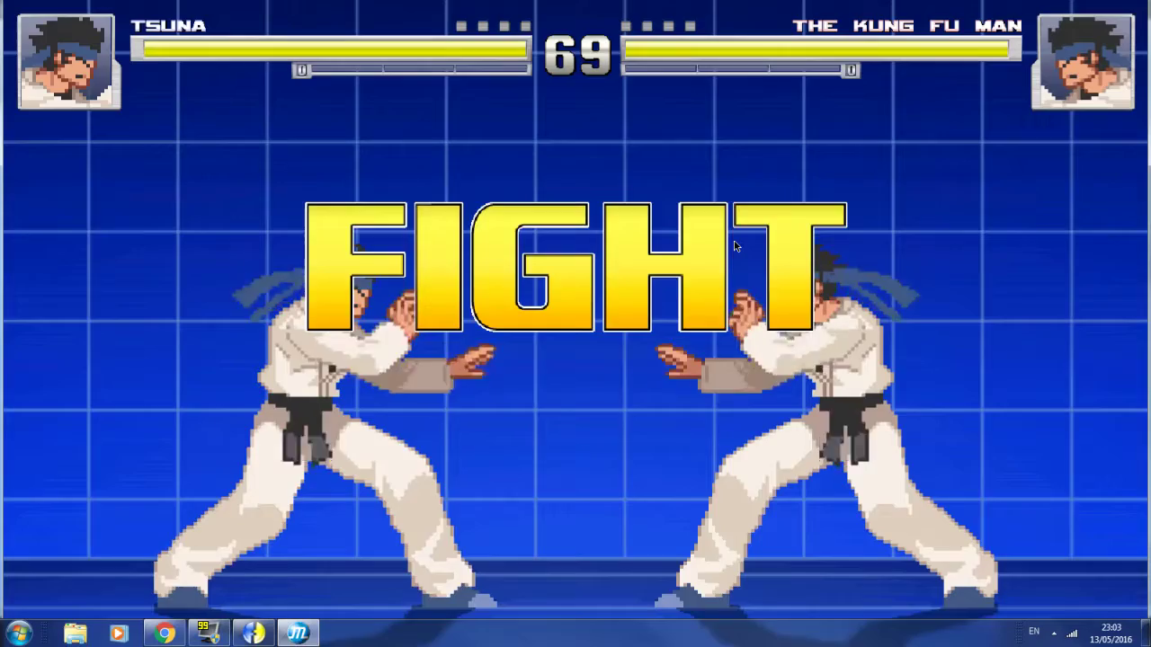
key(Up)
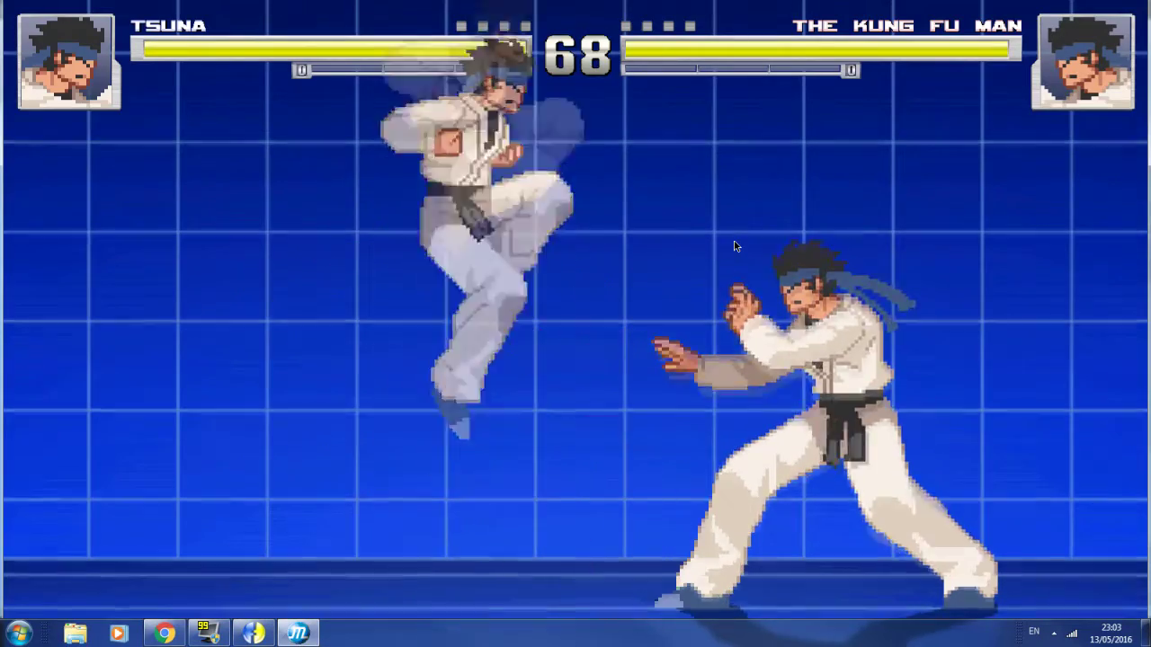
key(x)
key(Left)
key(Right)
key(Right)
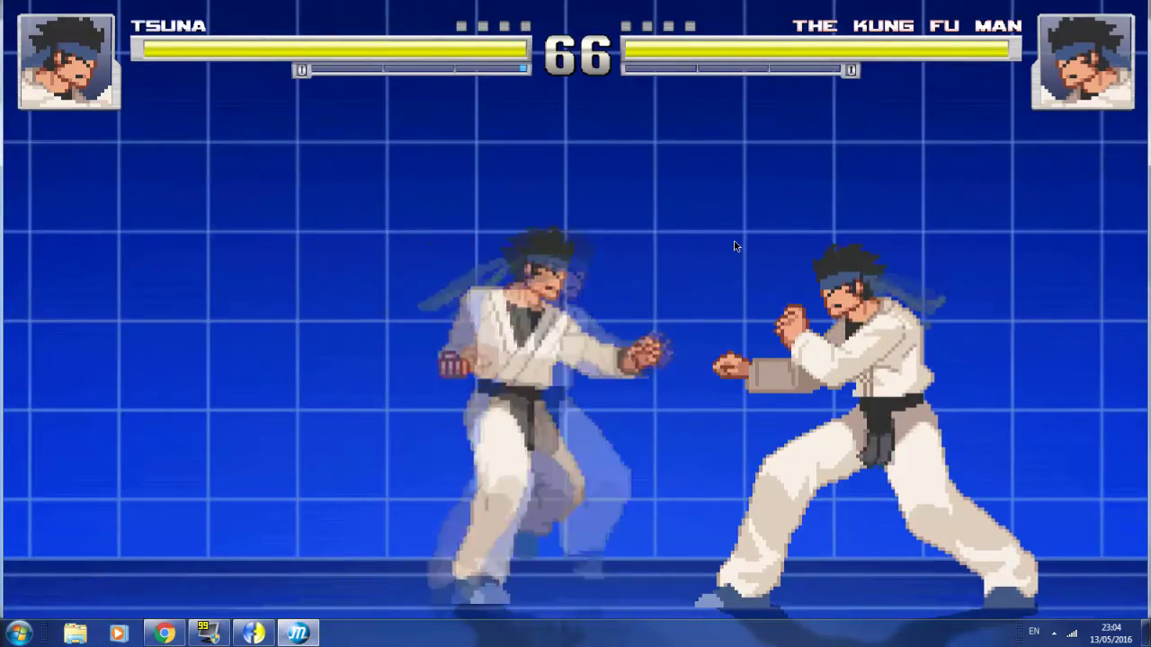
key(a)
key(s)
key(Up)
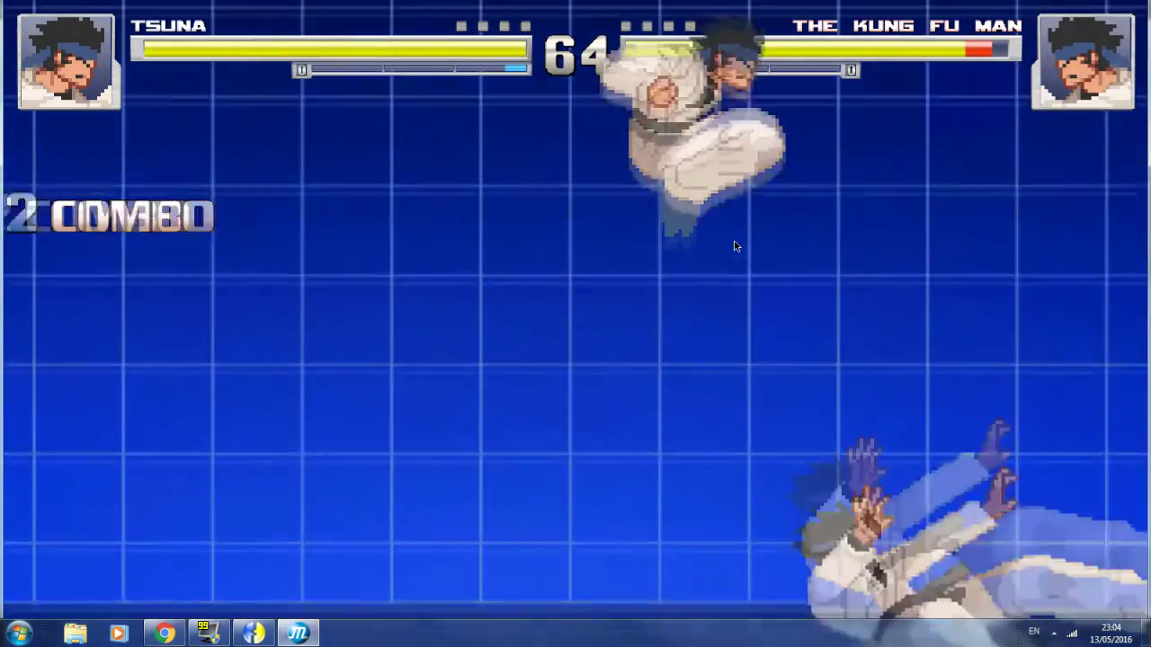
key(Escape)
Step: Go to state 191 in Tsuna.cns and remove the extra lines between the separator and its Statedef header
click(68, 271)
click(55, 256)
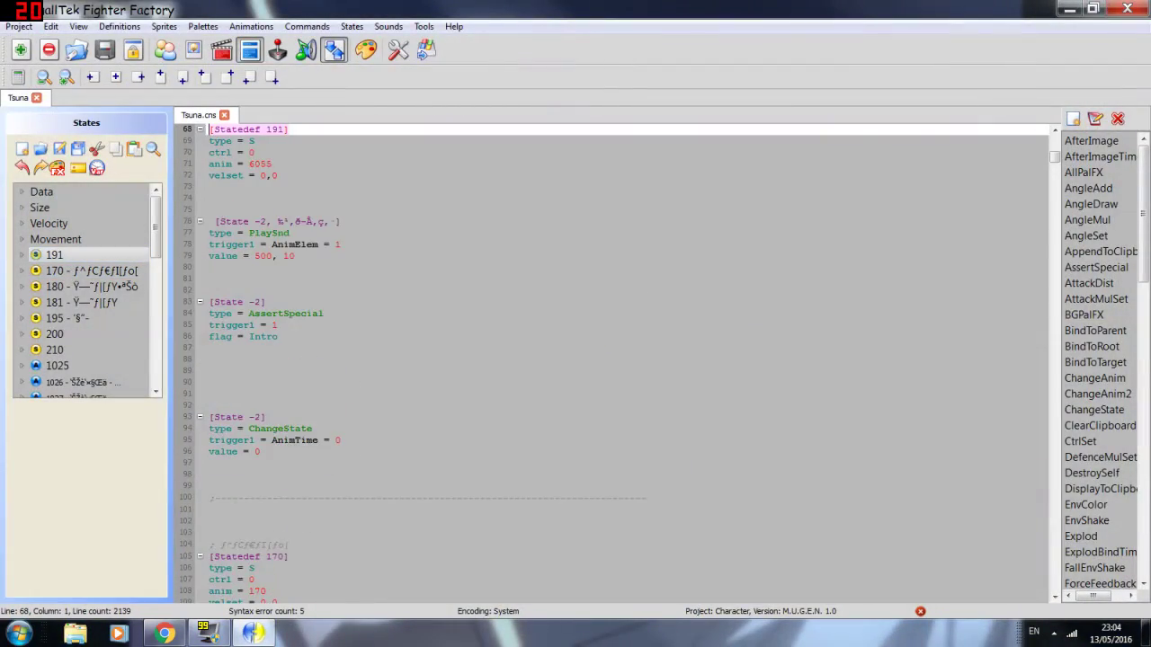
click(263, 152)
scroll(262, 152, up, 3)
drag(279, 212, 210, 201)
key(Delete)
key(Delete)
key(shift+Up)
key(shift+Up)
key(shift+Down)
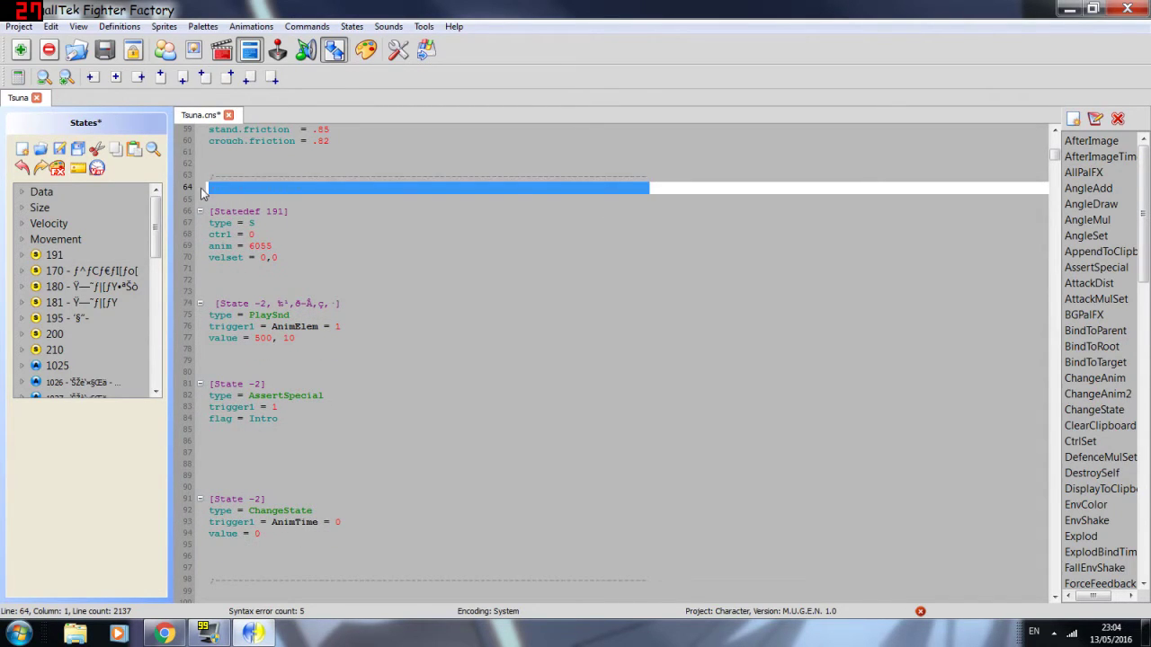
key(Delete)
Step: Label Statedef 191 with the comment ";Win" directly above its header and remove the leftover line there
text(;)
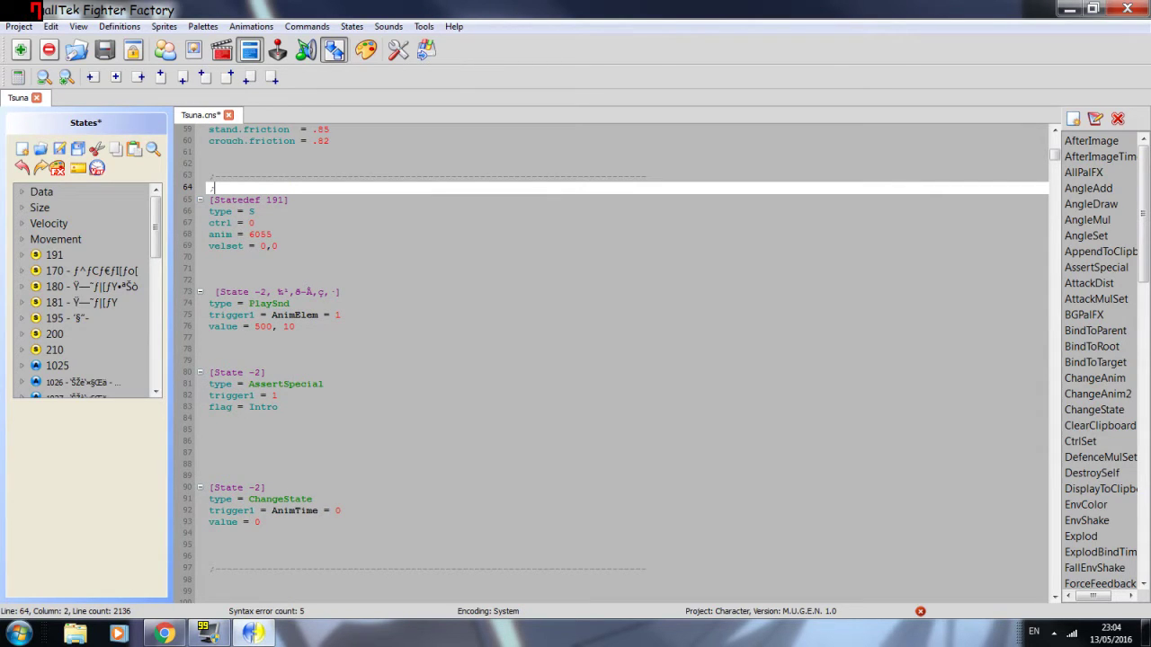
key(Up)
key(Up)
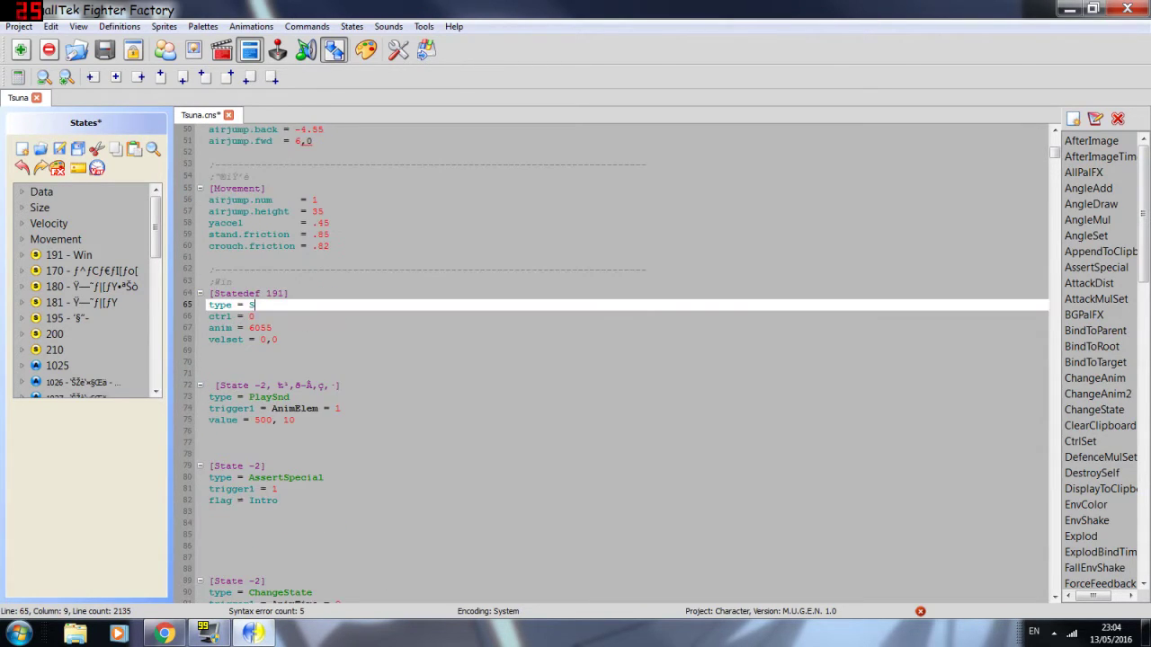
key(Delete)
key(Down)
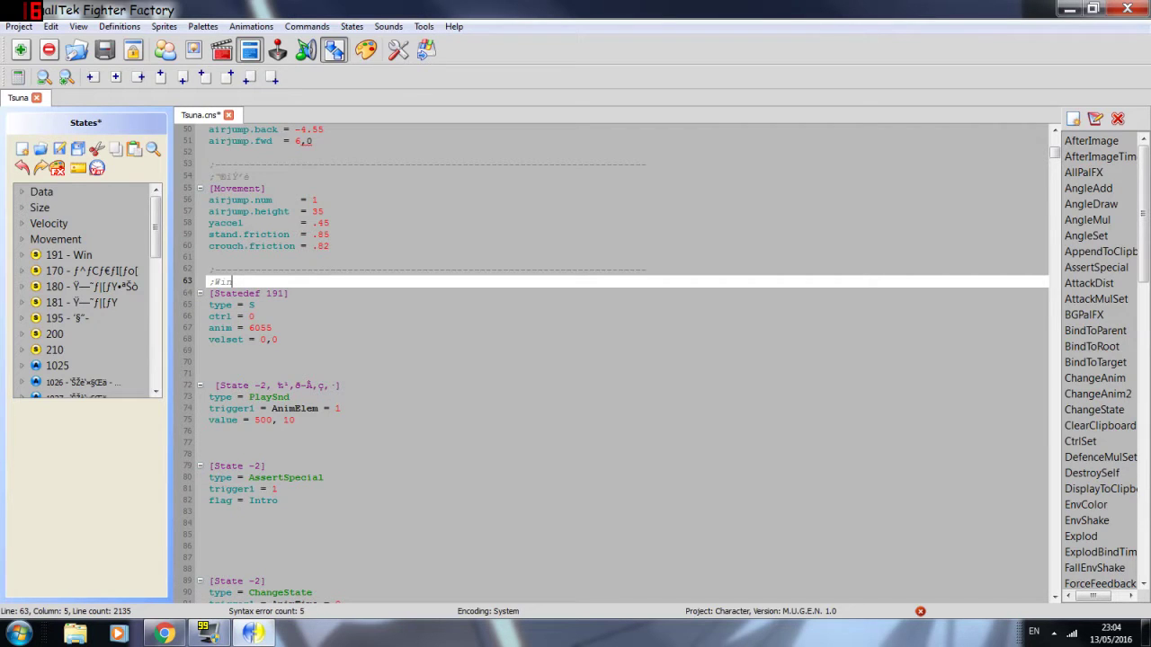
mouse_move(292, 294)
mouse_down()
mouse_move(180, 270)
mouse_move(293, 294)
mouse_up()
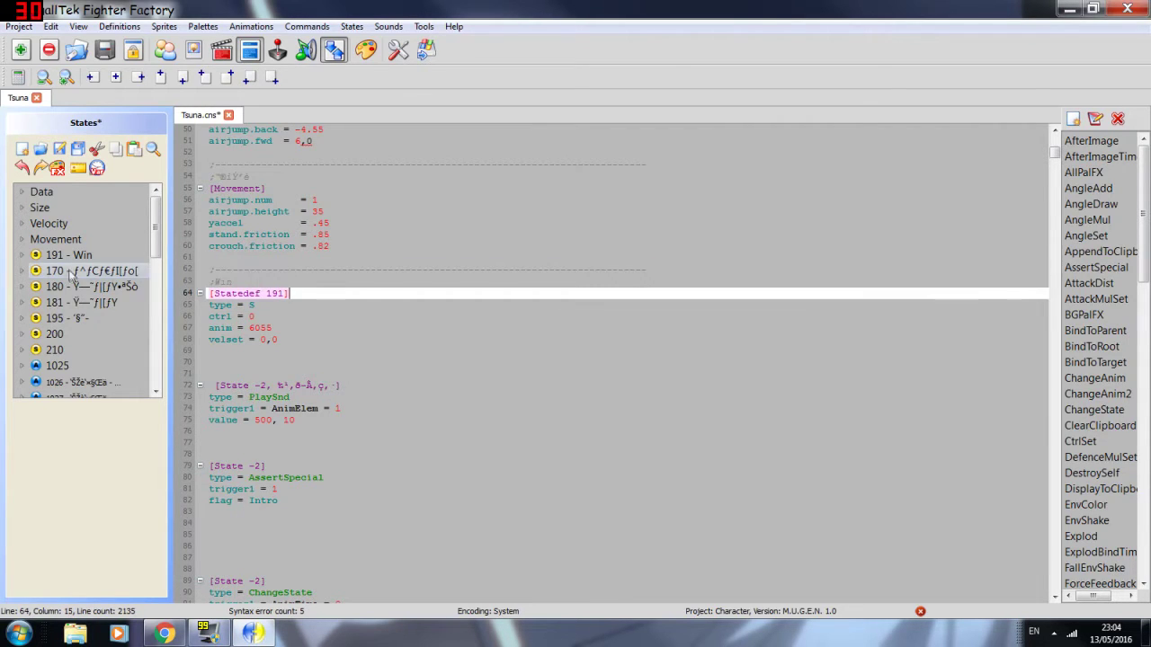
Step: Replace the garbled comment and blank lines above Statedef 170 with the comment ";Lose"
click(120, 274)
scroll(202, 280, up, 3)
drag(288, 222, 212, 188)
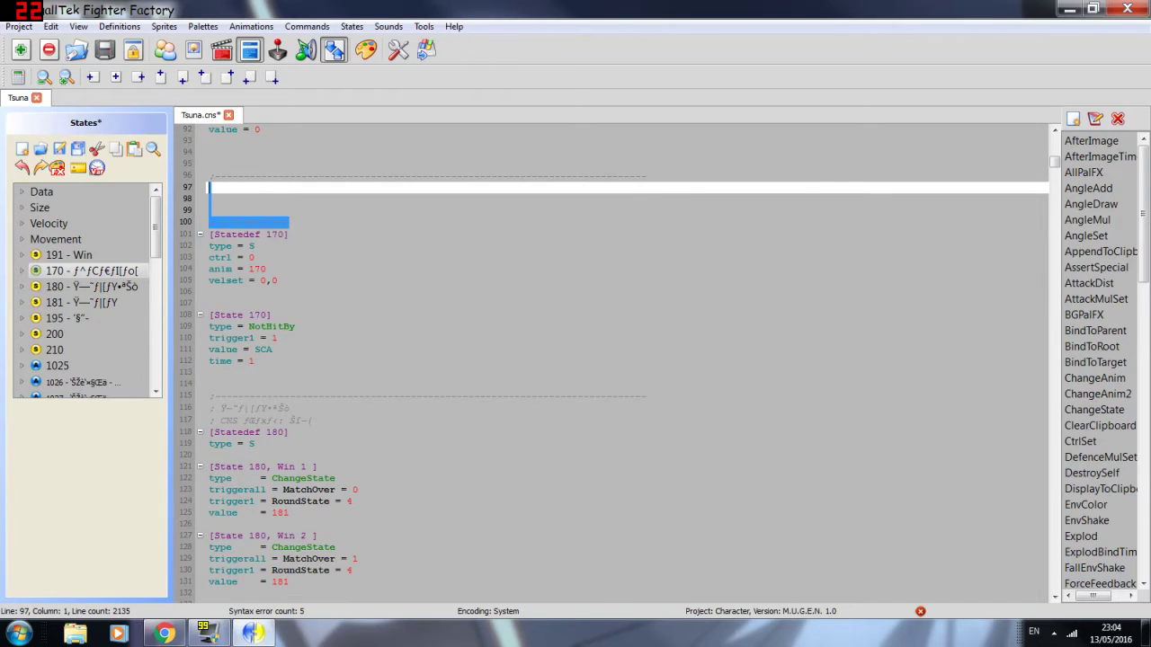
key(Delete)
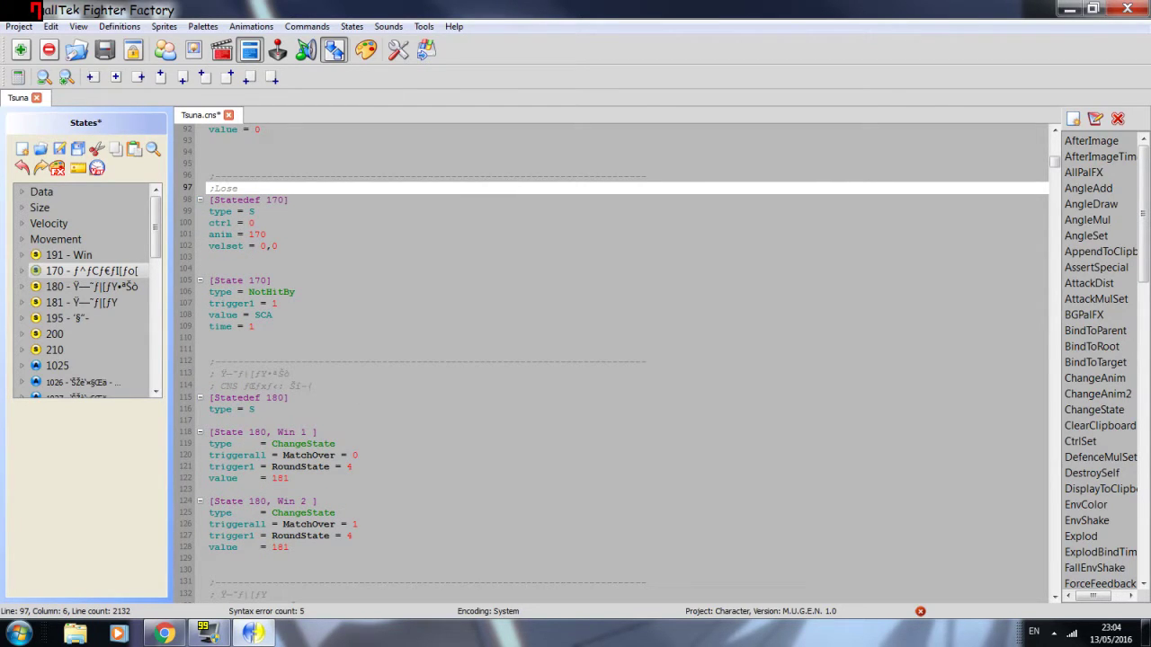
click(260, 350)
Step: Replace the garbled comment lines above Statedef 180 with a comment labelling it "Winstate decider"
click(92, 287)
scroll(205, 292, up, 3)
drag(289, 234, 208, 213)
key(Delete)
text(;Win state decid)
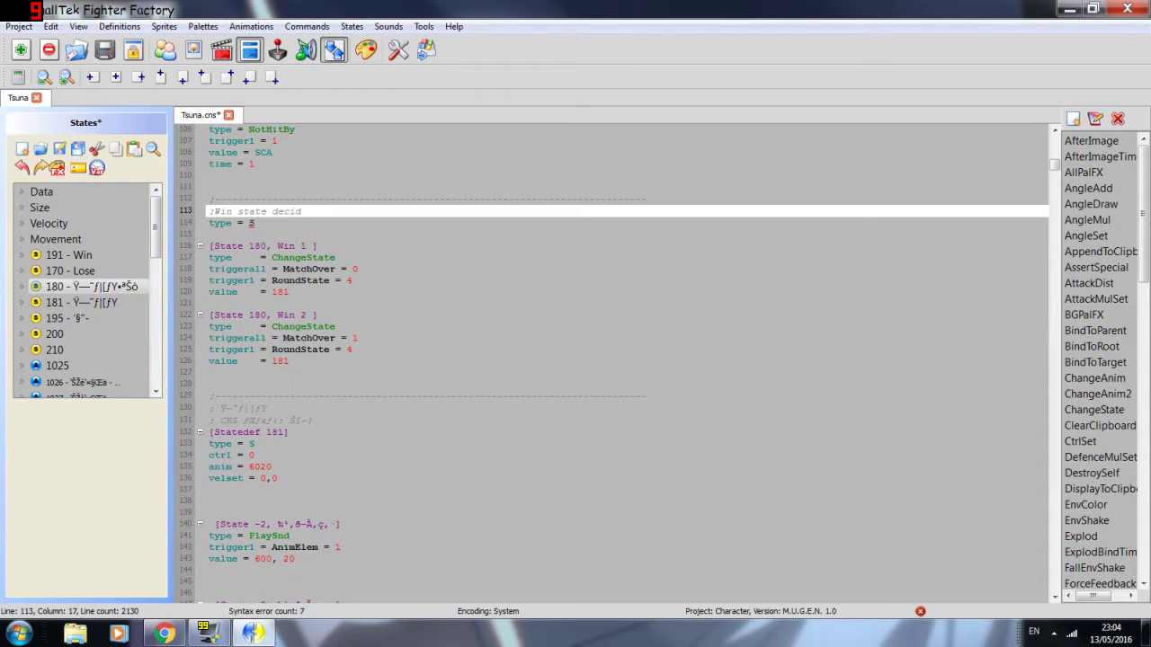
text(e)
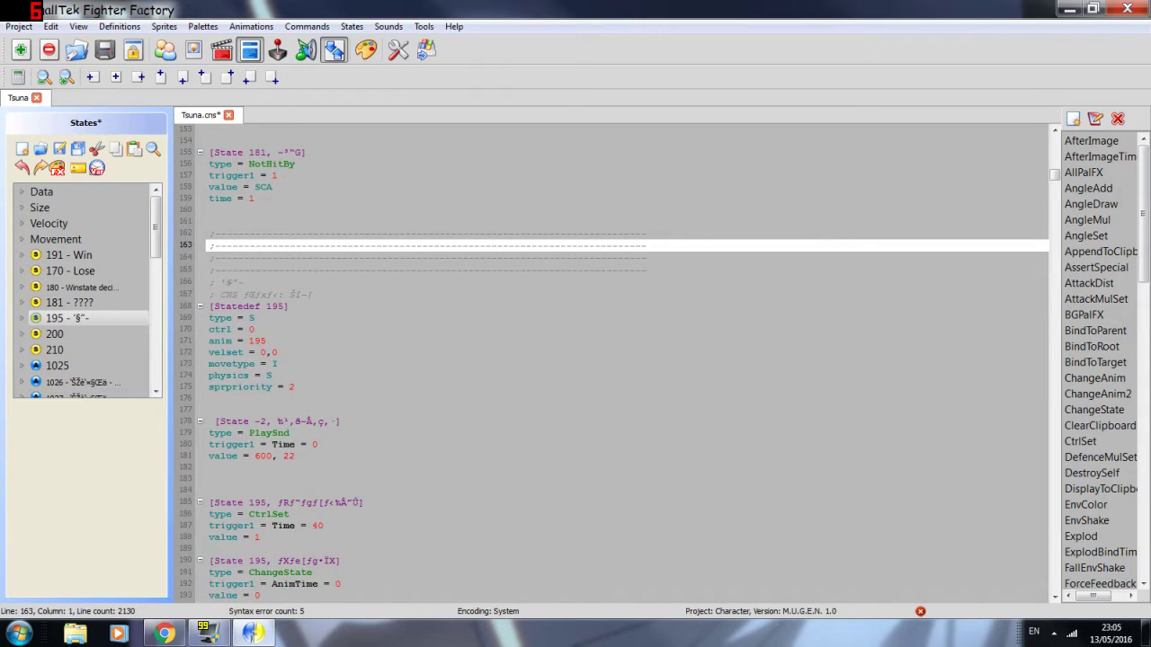
Step: Delete everything in Tsuna.cns from the second separator line above Statedef 195 to the end of the file
key(shift+Down)
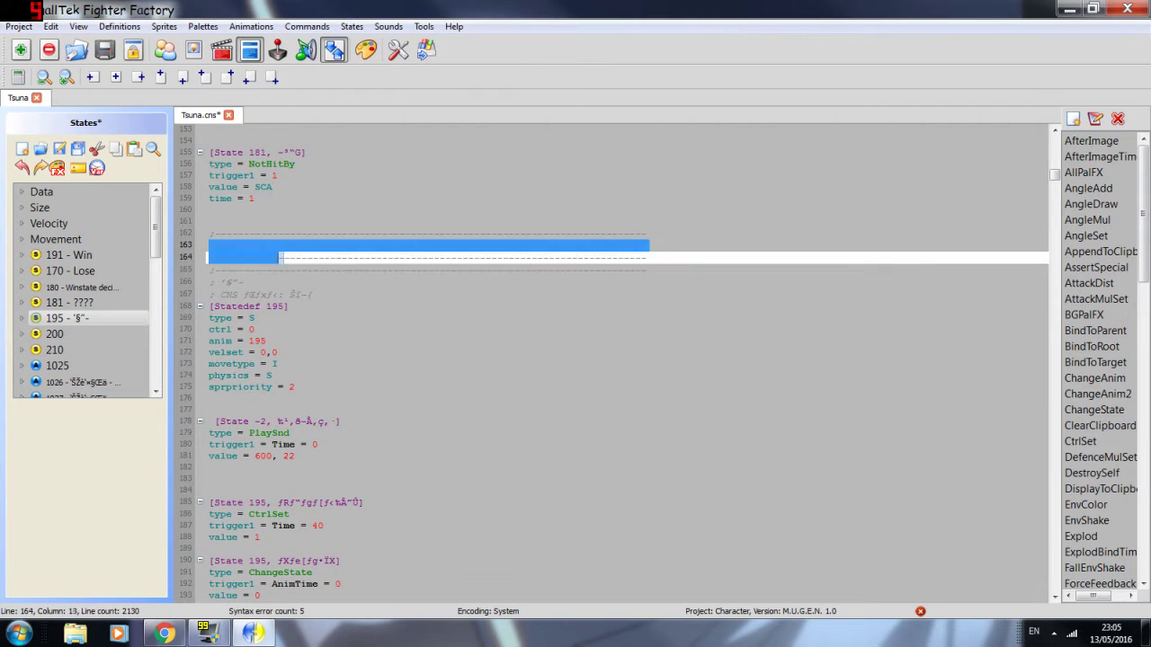
key(shift+Page_Down)
key(shift+Page_Down)
scroll(576, 485, down, 20)
mouse_move(576, 485)
mouse_down()
mouse_move(576, 524)
mouse_move(576, 483)
mouse_up()
key(shift+Page_Down)
key(shift+Page_Down)
key(shift+Page_Down)
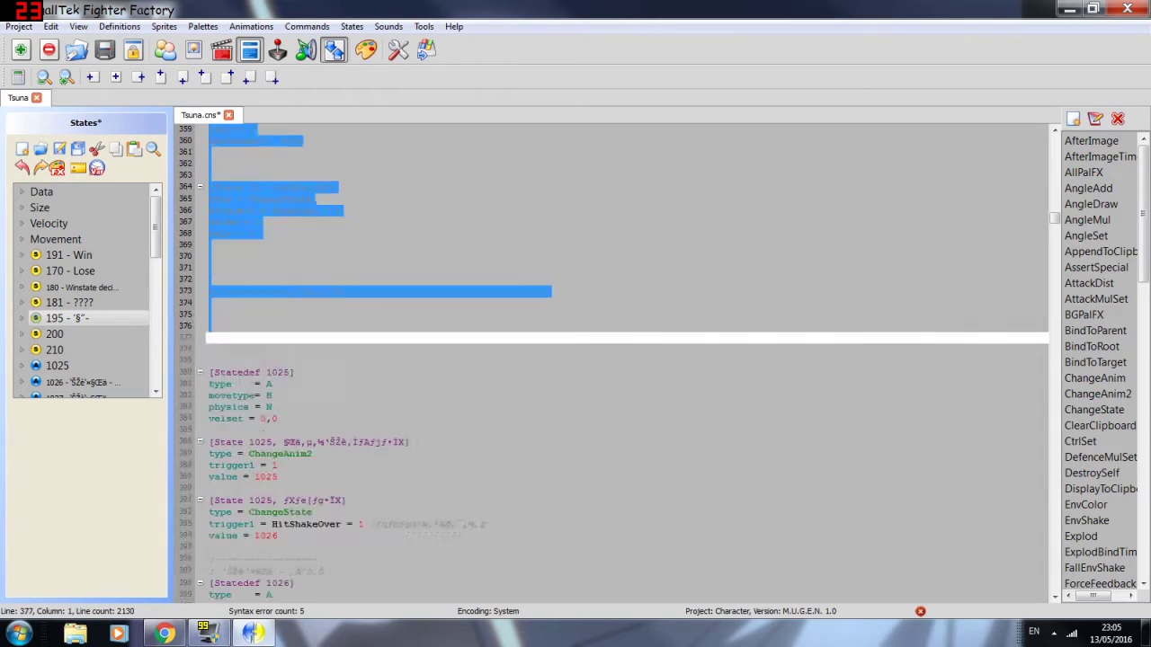
key(shift+Page_Down)
key(shift+Page_Down)
key(shift+Page_Down)
key(shift+Page_Down)
key(shift+Page_Down)
key(shift+Page_Down)
key(shift+Page_Down)
key(shift+Page_Down)
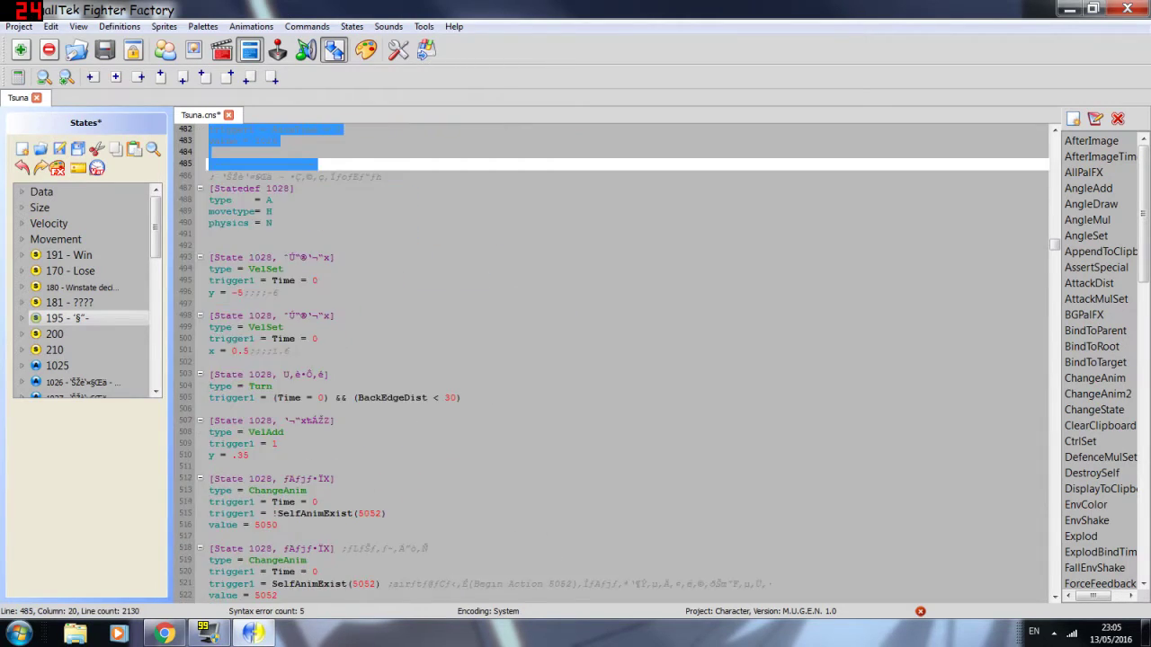
key(shift+Page_Down)
key(shift+Page_Down)
key(shift+Page_Down)
key(shift+Page_Down)
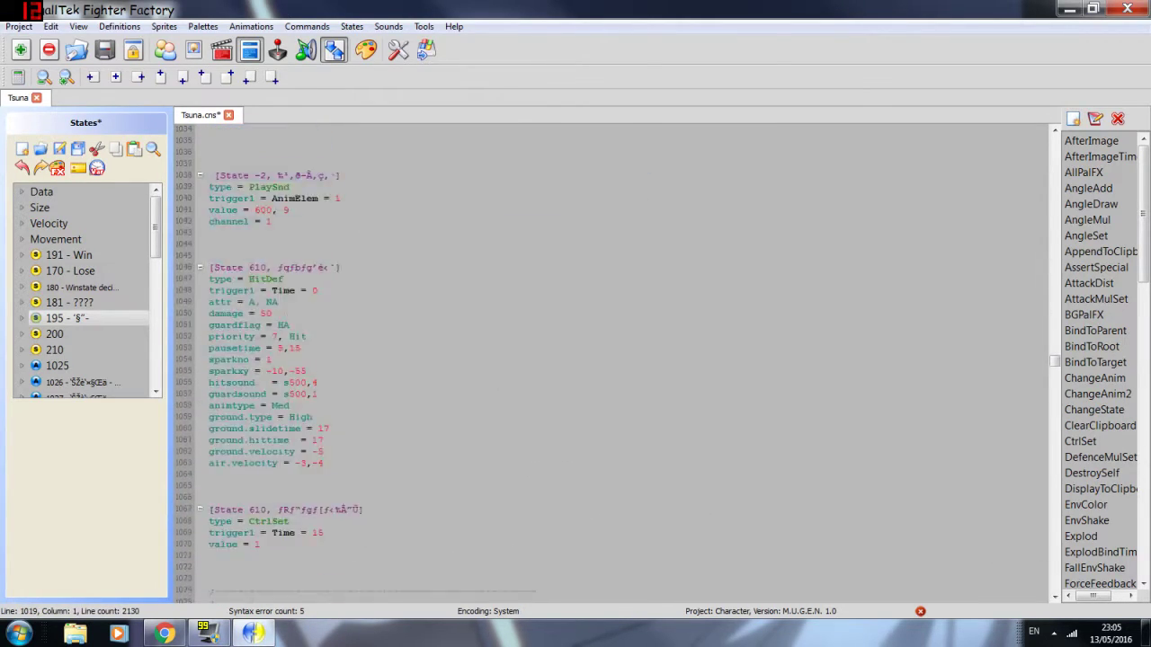
key(shift+Page_Down)
key(shift+Page_Down)
key(shift+Page_Down)
key(shift+Page_Down)
key(shift+Page_Down)
key(shift+Page_Down)
key(shift+Page_Down)
key(shift+Page_Down)
key(shift+Page_Down)
key(shift+Page_Down)
key(shift+Page_Down)
key(shift+Page_Down)
key(shift+Page_Down)
key(shift+Page_Down)
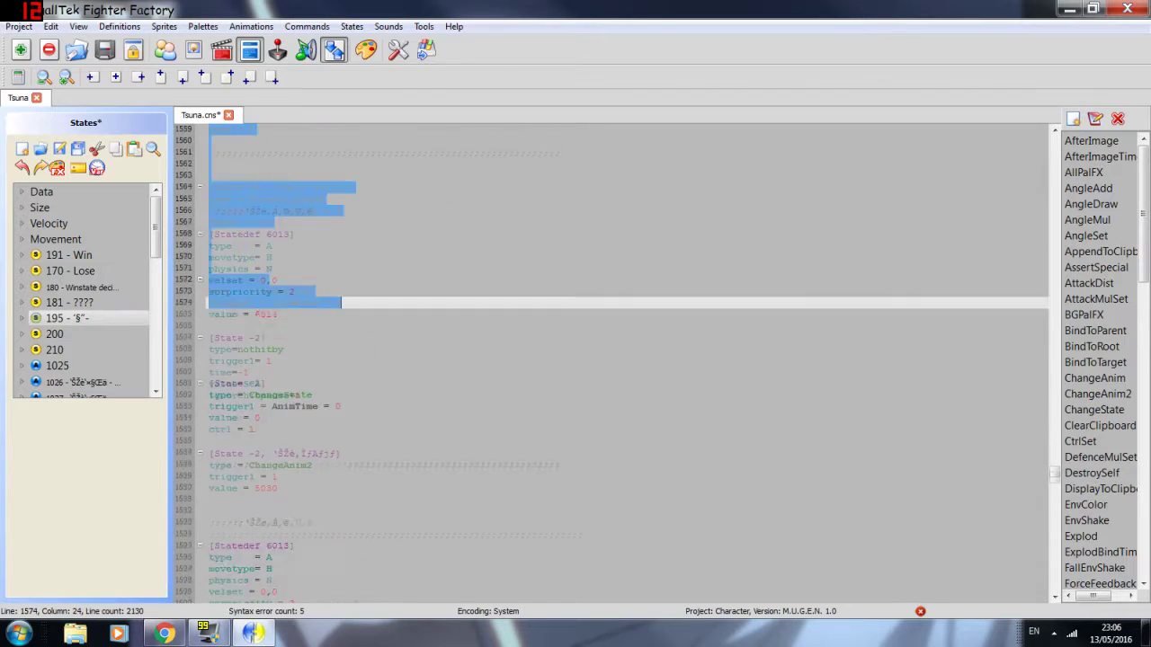
key(shift+Page_Down)
key(shift+Page_Down)
key(shift+Page_Down)
key(shift+Page_Down)
key(shift+Page_Down)
key(shift+Page_Down)
key(shift+Page_Down)
key(shift+Page_Down)
key(shift+Page_Down)
key(shift+Page_Down)
key(shift+Page_Down)
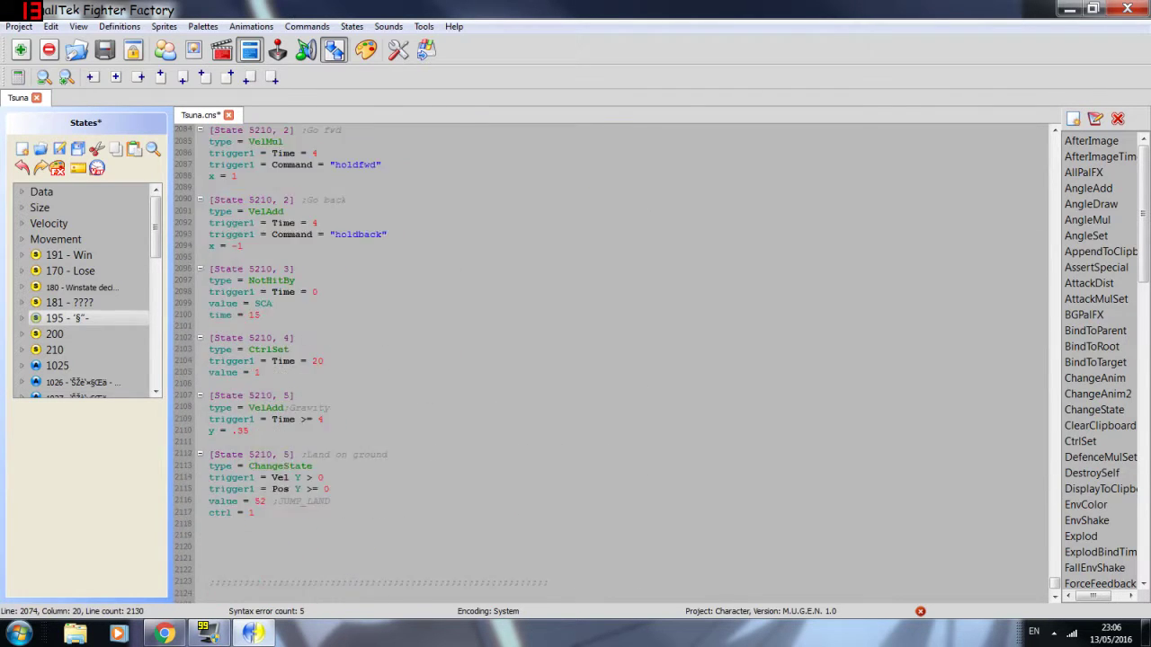
key(Delete)
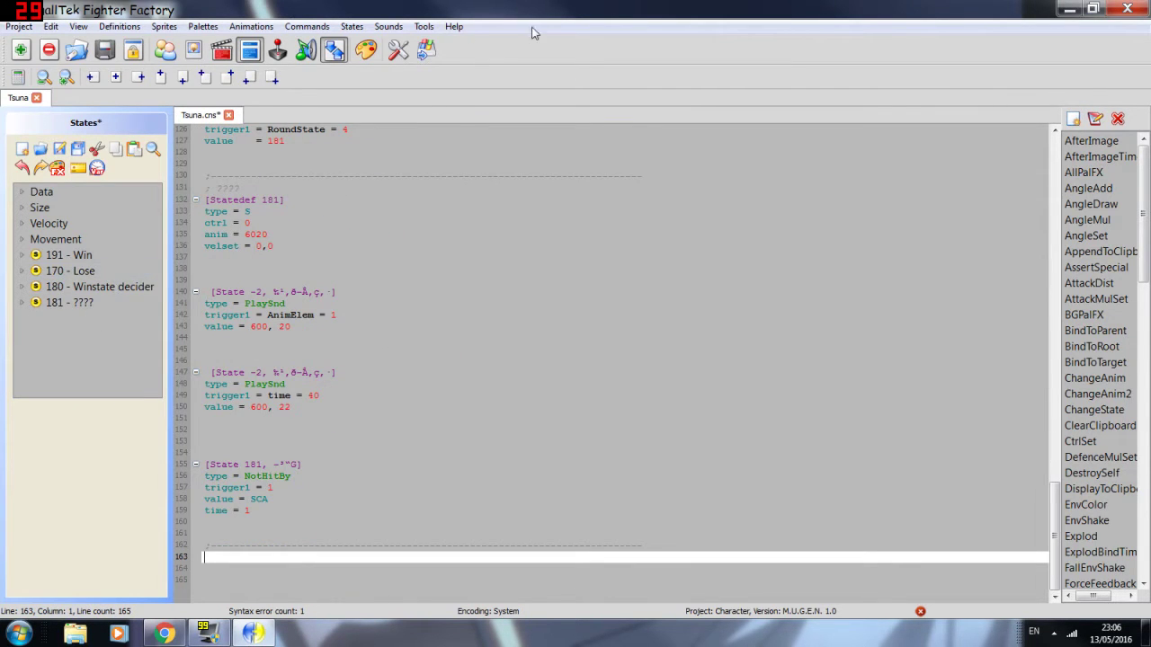
Step: Run a test match with Tsuna against Kung Fu Man, try moving, jumping and attacking, and quit once the round is decided
click(426, 49)
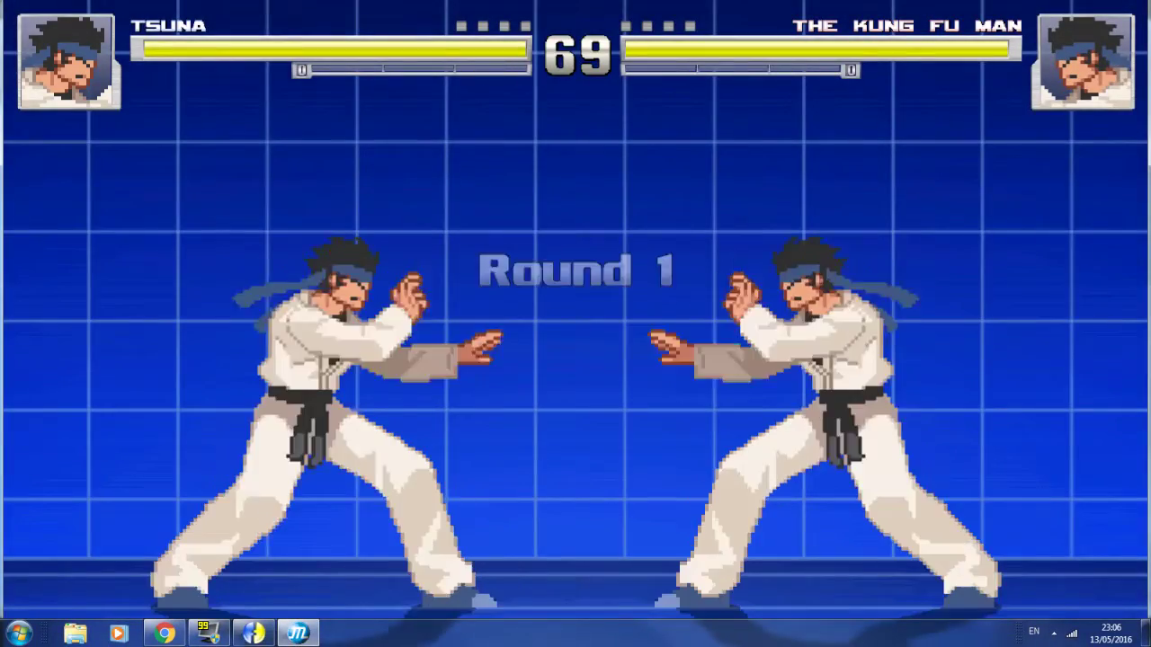
key(Right)
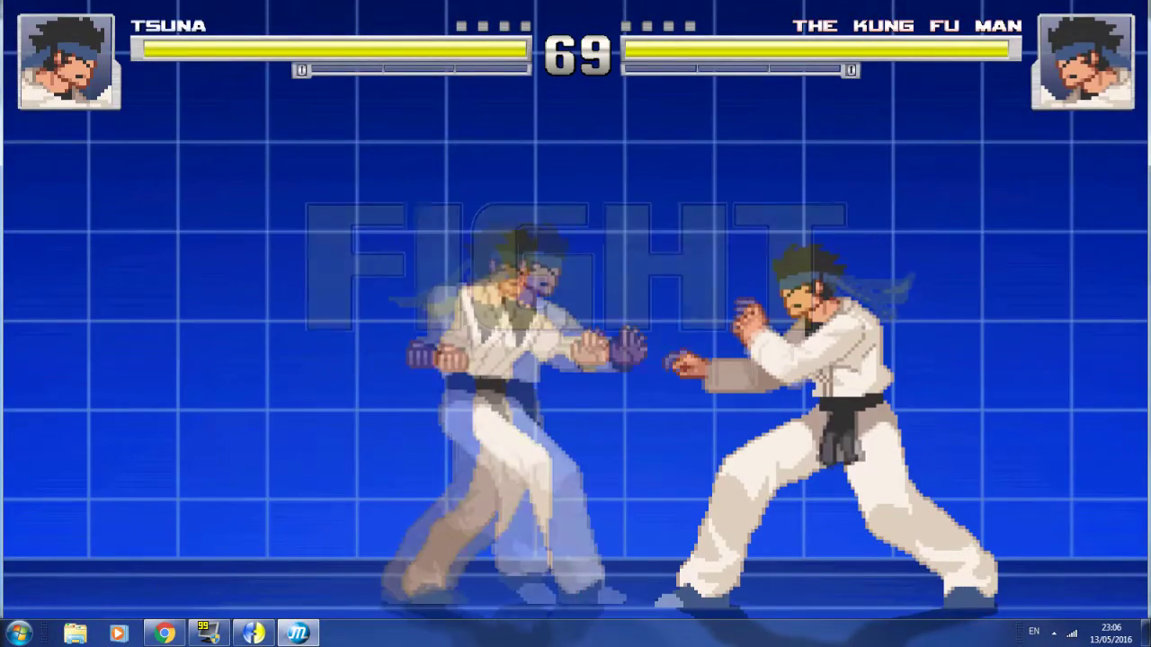
key(Left)
key(Up)
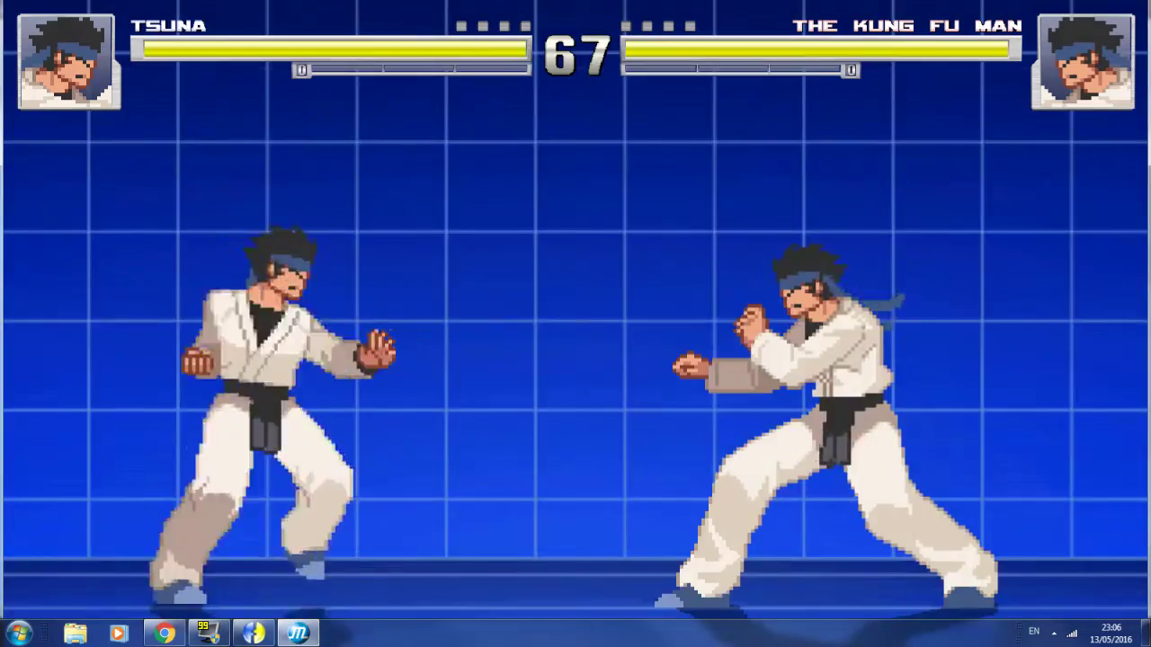
key(Right)
key(Up)
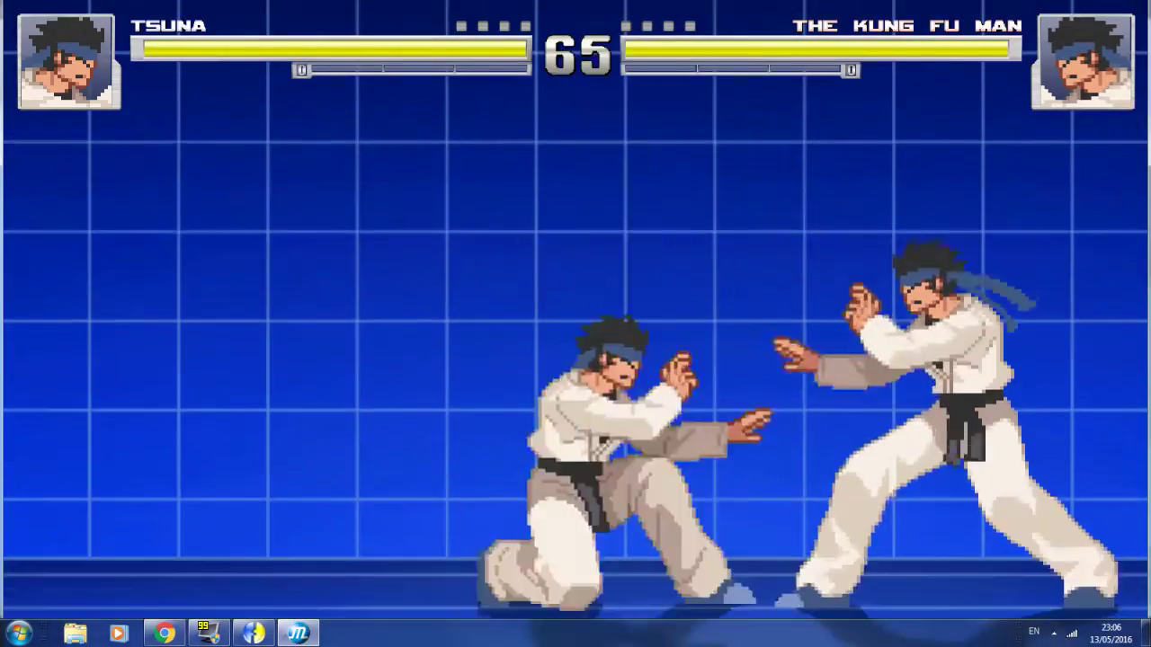
key(Up)
key(Left)
key(Right)
key(Left)
key(Up)
key(Up)
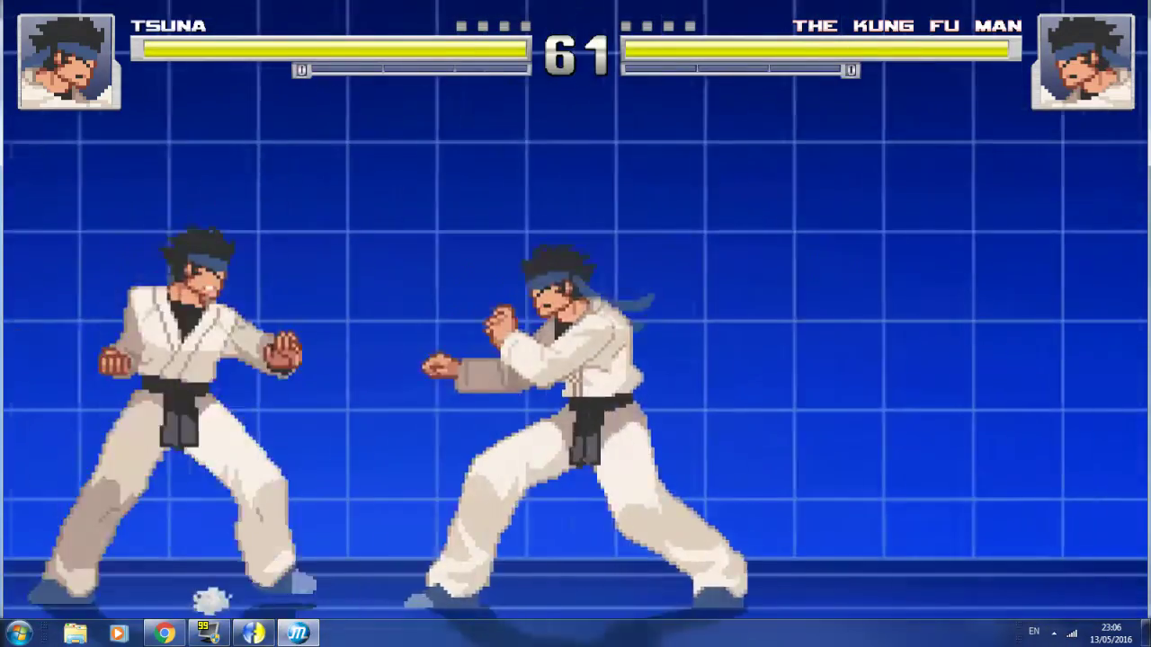
key(a)
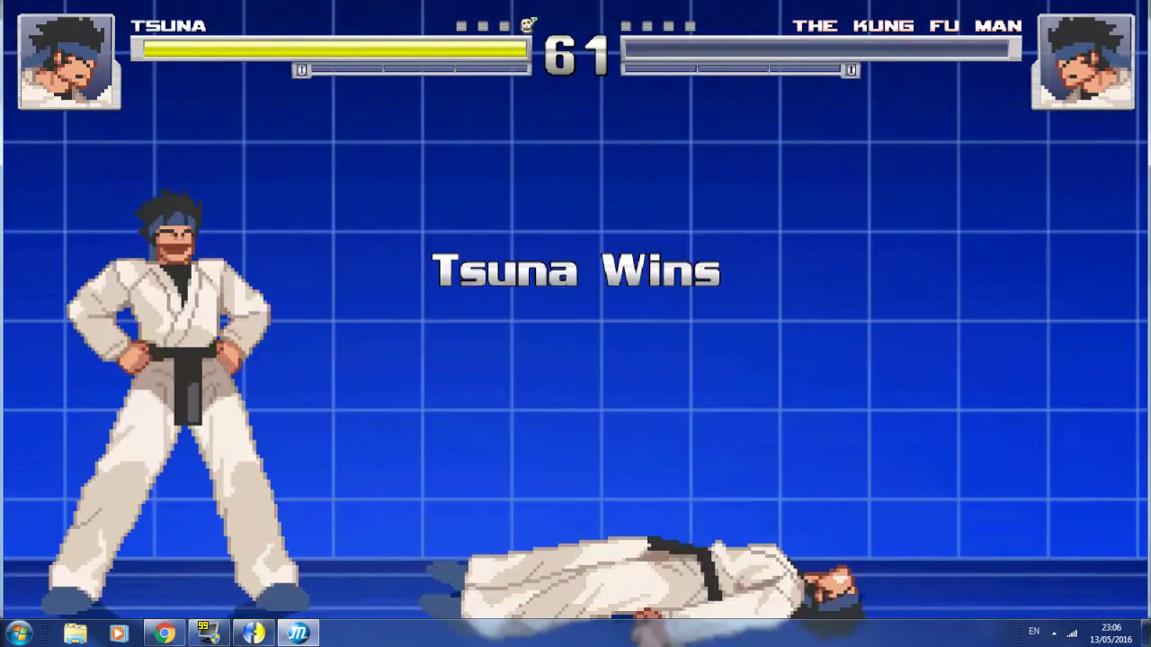
key(Escape)
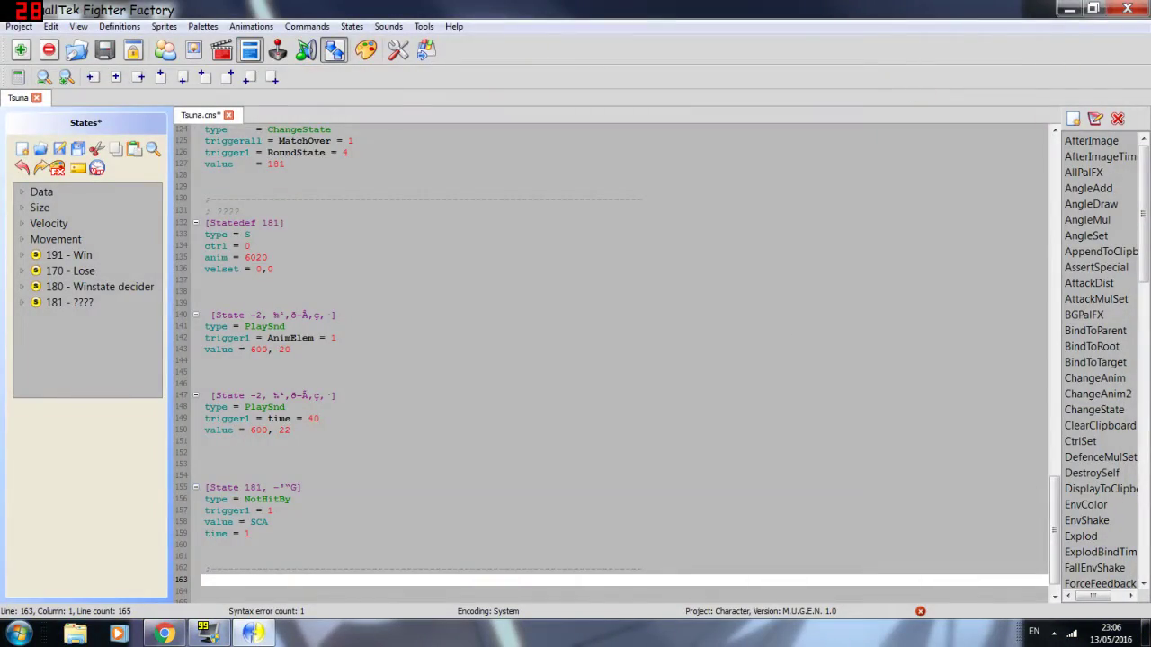
Step: Edit the Mugen entry in the program options so its launch parameters are "Current char vs KFM AI"
click(423, 339)
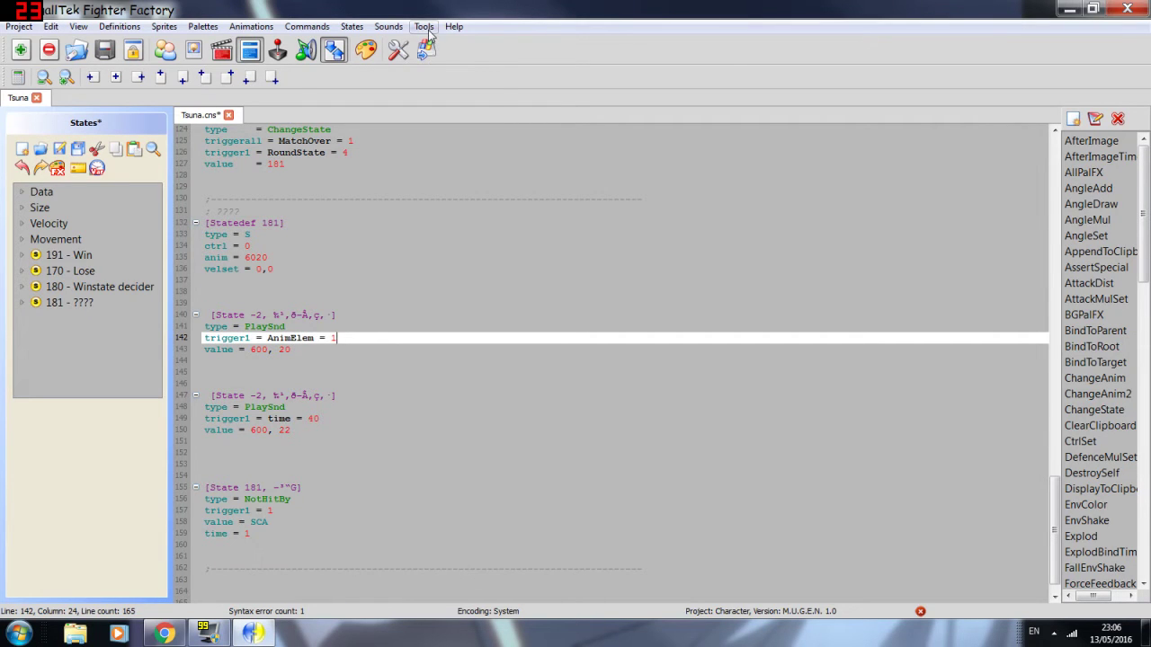
click(426, 27)
click(454, 44)
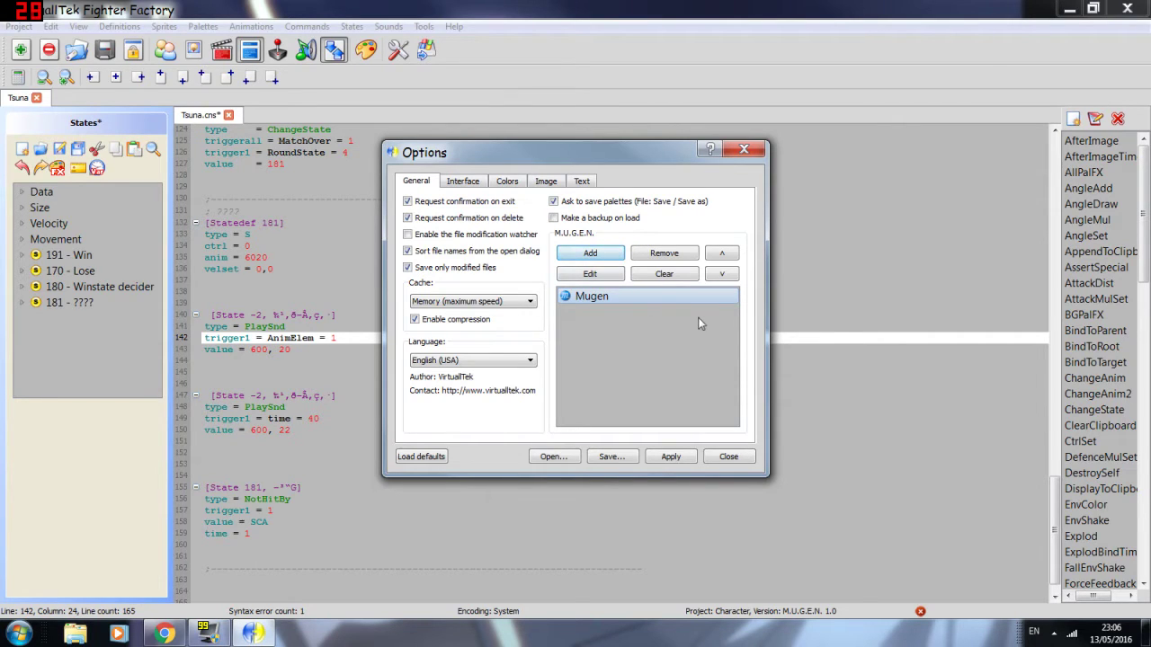
click(586, 306)
click(588, 275)
click(539, 367)
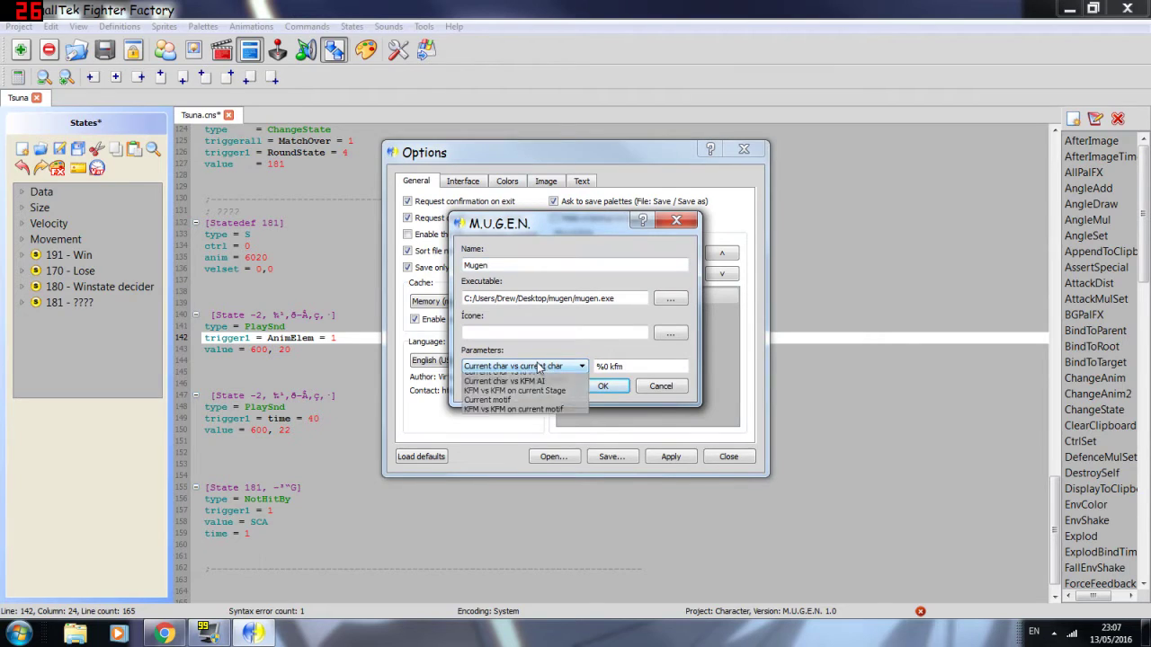
click(560, 369)
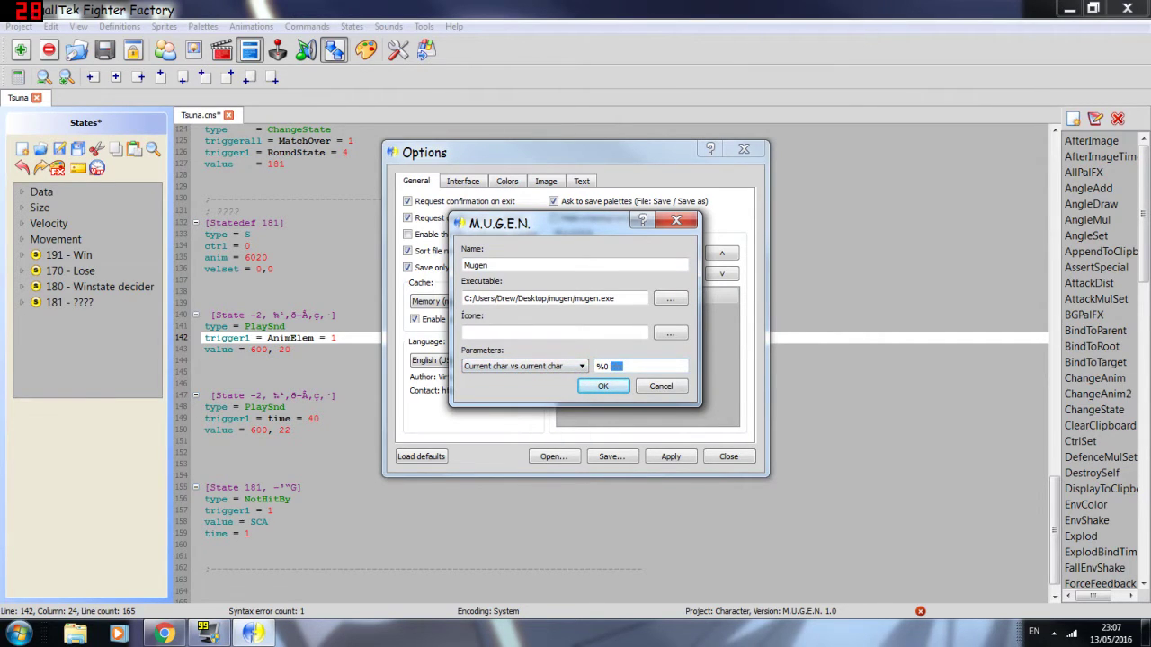
click(547, 367)
click(564, 402)
click(603, 385)
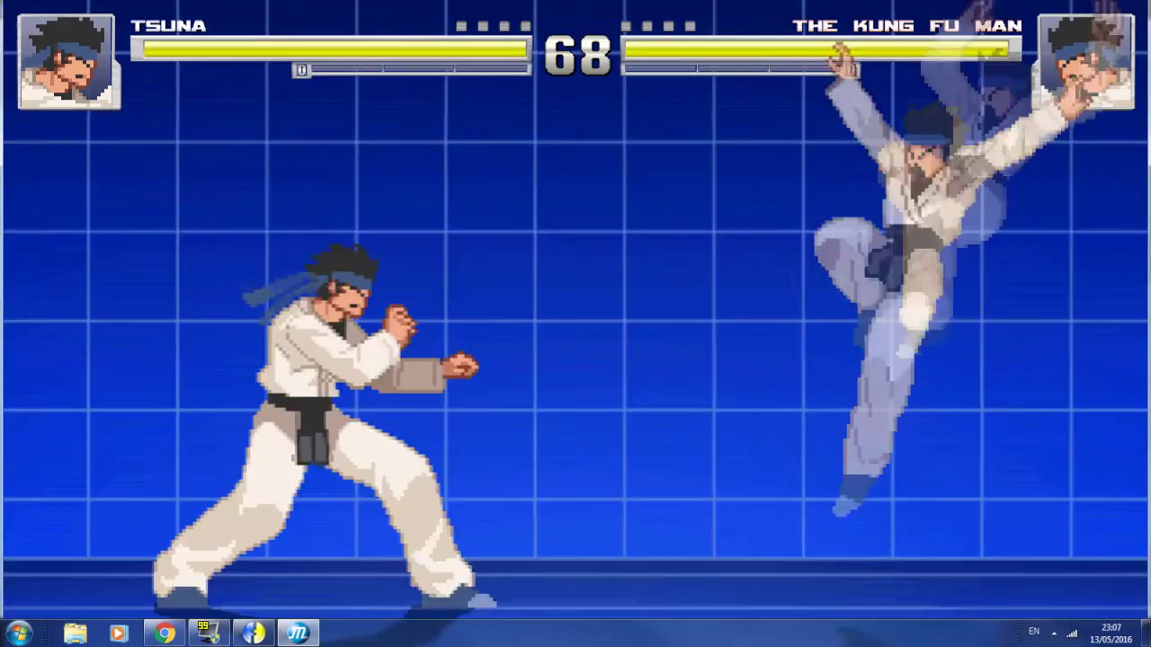
Step: Play a test match against the computer-controlled Kung Fu Man and quit it
key(Right)
key(Right)
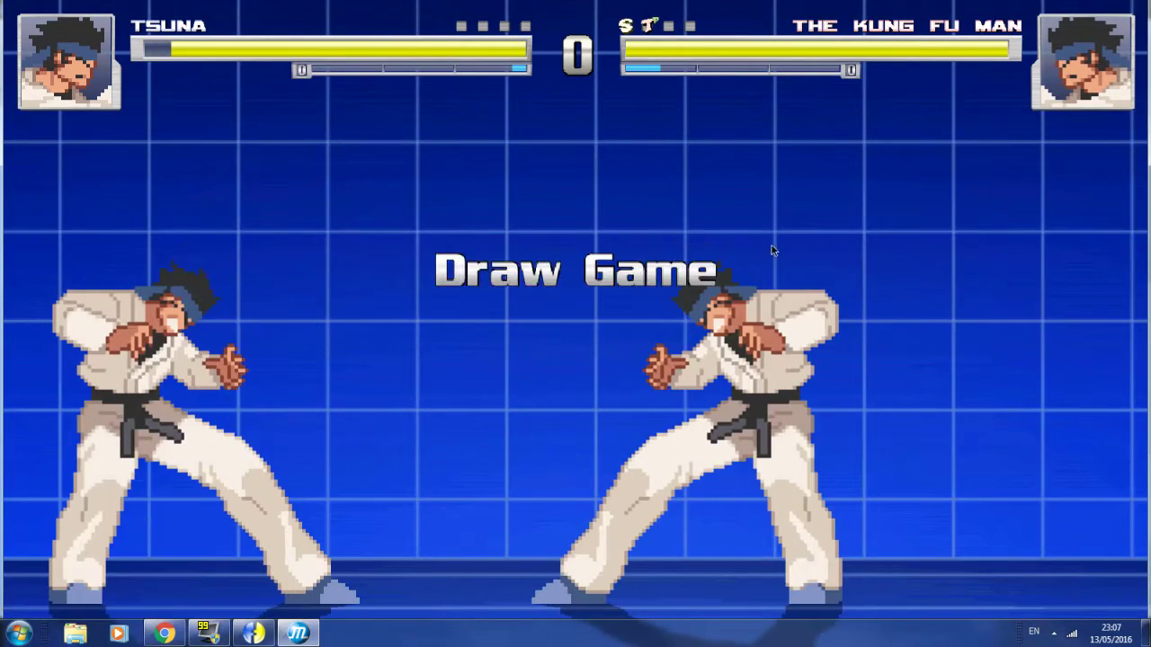
key(Escape)
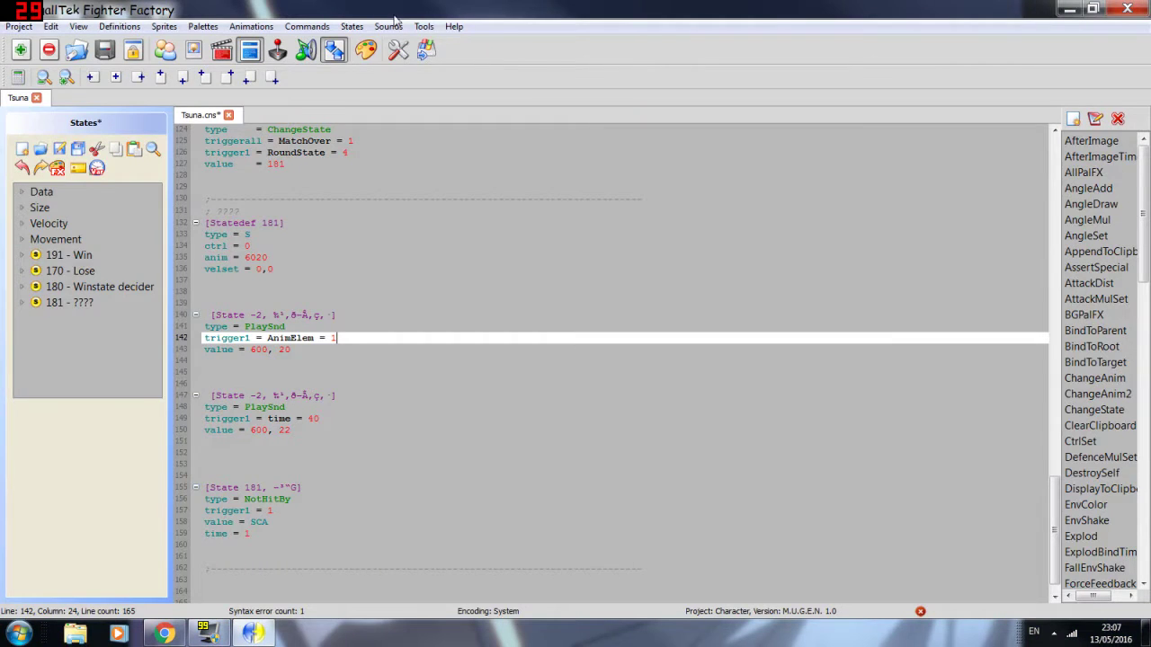
Step: Set the Mugen entry's launch parameters to "Current char vs KFM" in the program options
click(421, 27)
click(450, 43)
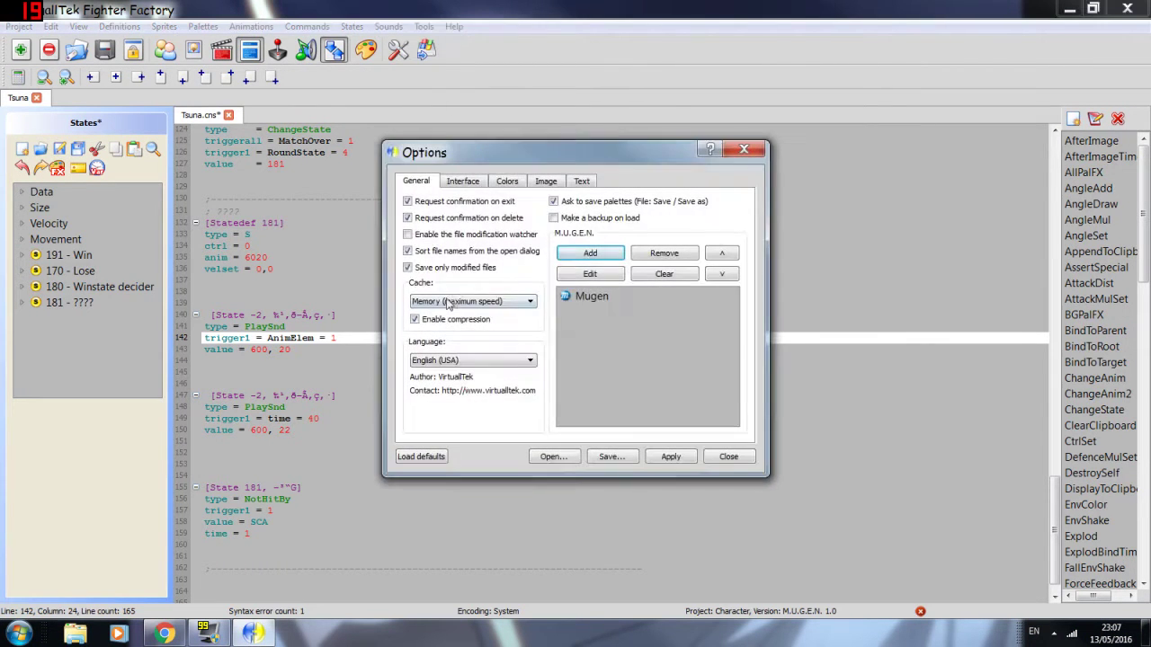
double_click(602, 314)
click(525, 366)
click(504, 394)
click(602, 386)
Step: Open Tsuna's sprites, sort them by group number, and show the palettes in place of the organizer
click(193, 51)
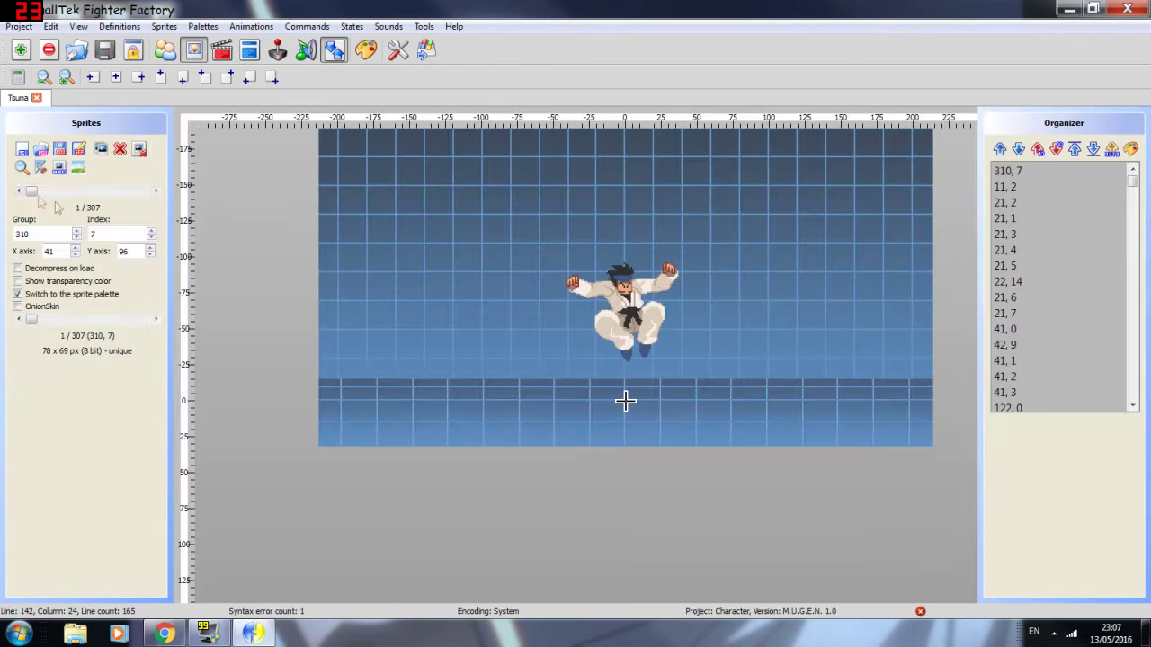
drag(34, 193, 40, 192)
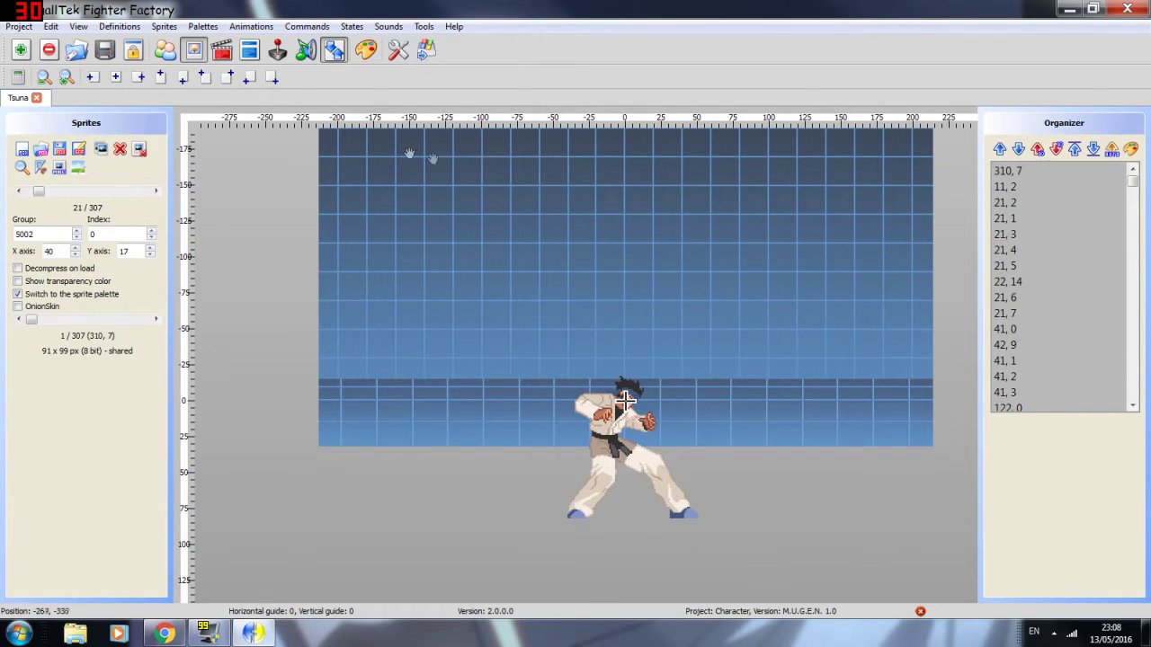
click(334, 51)
click(338, 52)
click(1075, 149)
click(335, 52)
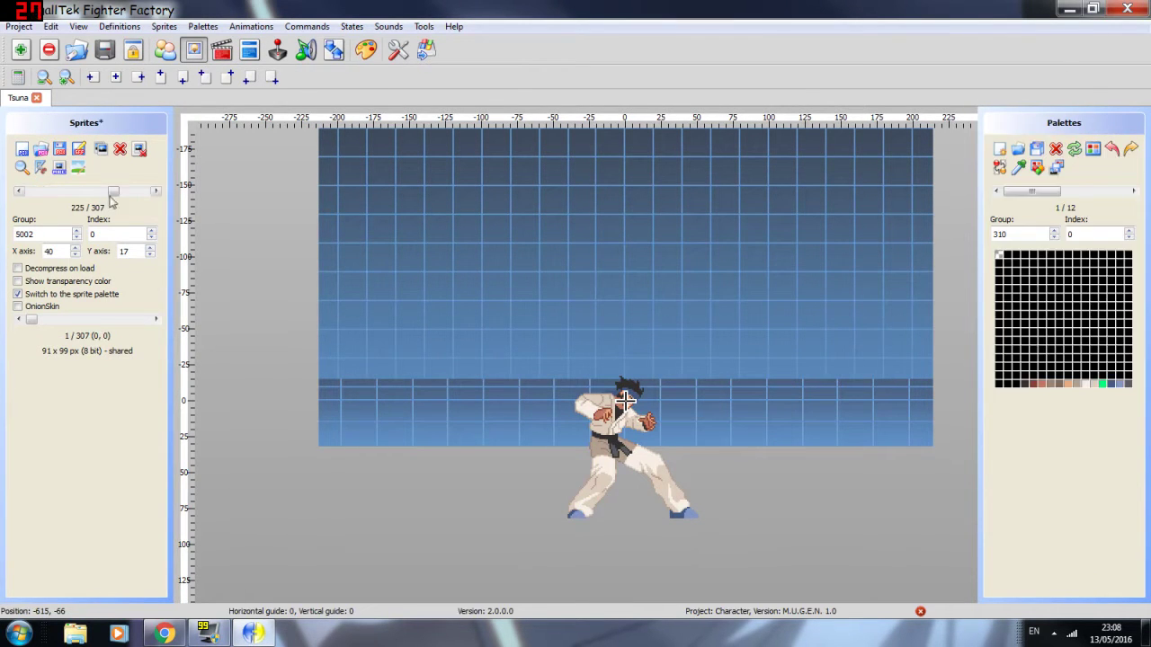
Step: Delete the existing palettes from Tsuna's sprite file, starting from palette 310,0
drag(1041, 193, 980, 218)
drag(113, 192, 55, 191)
drag(1032, 191, 1007, 192)
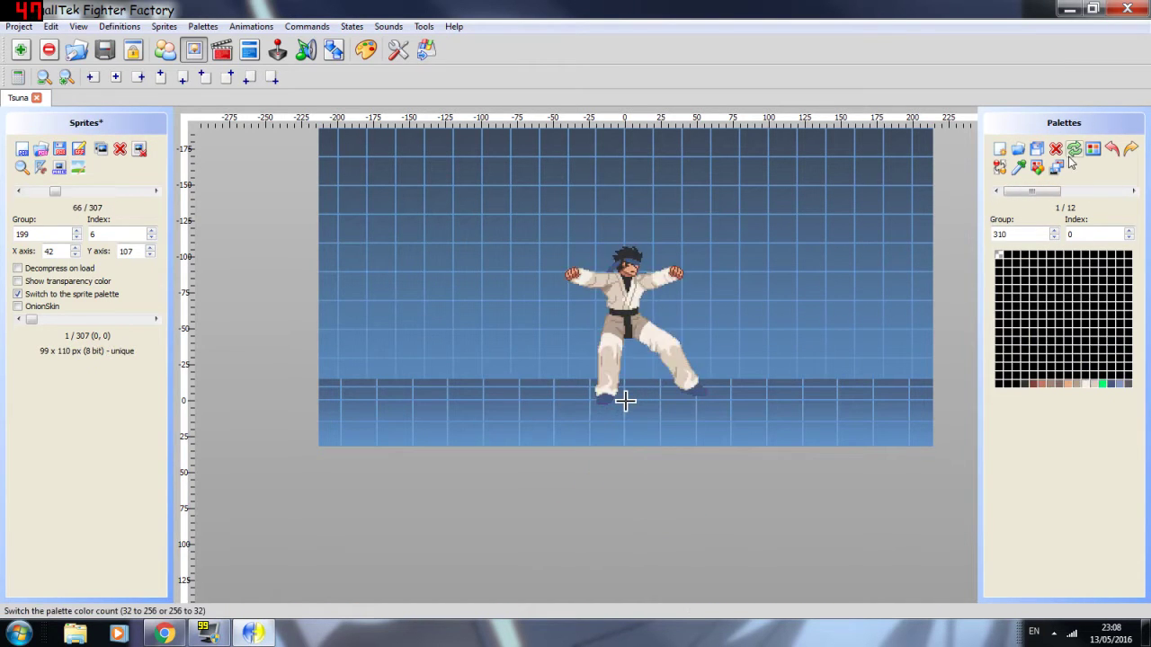
click(1055, 150)
Step: Delete the extra sprites just before group 9000, including group 8001, and all sprites in groups below 5000
drag(55, 191, 151, 216)
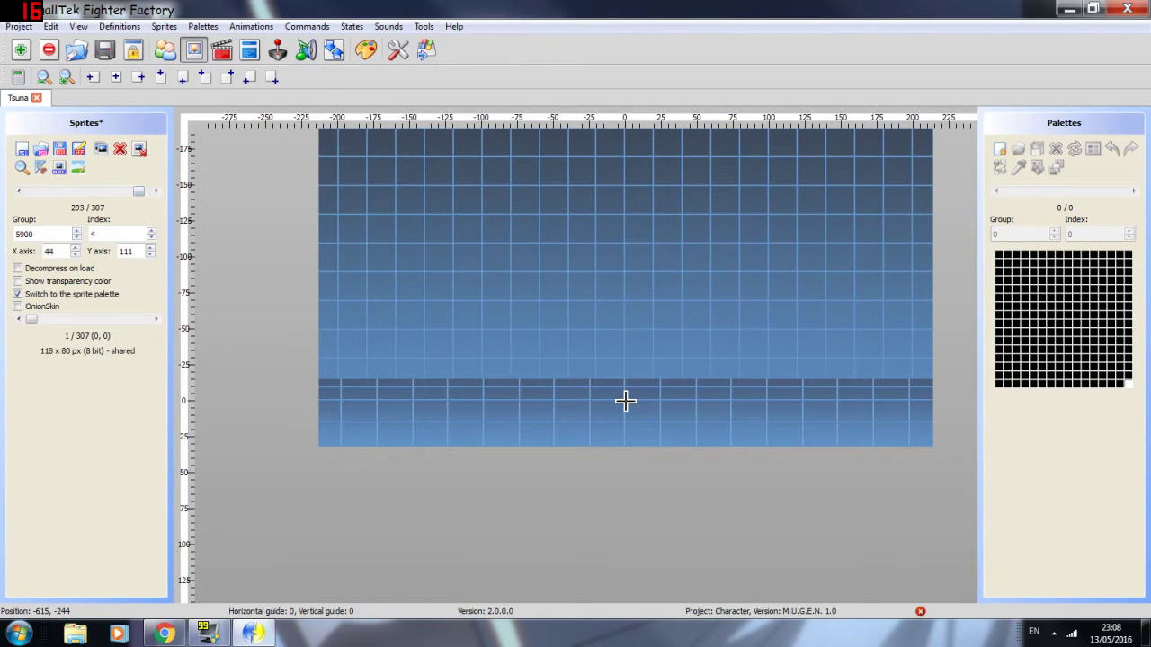
key(Right)
key(Right)
key(Right)
key(Right)
click(123, 154)
key(Return)
click(122, 155)
key(Return)
click(122, 155)
key(Return)
click(123, 155)
click(123, 157)
key(Return)
click(124, 156)
key(Return)
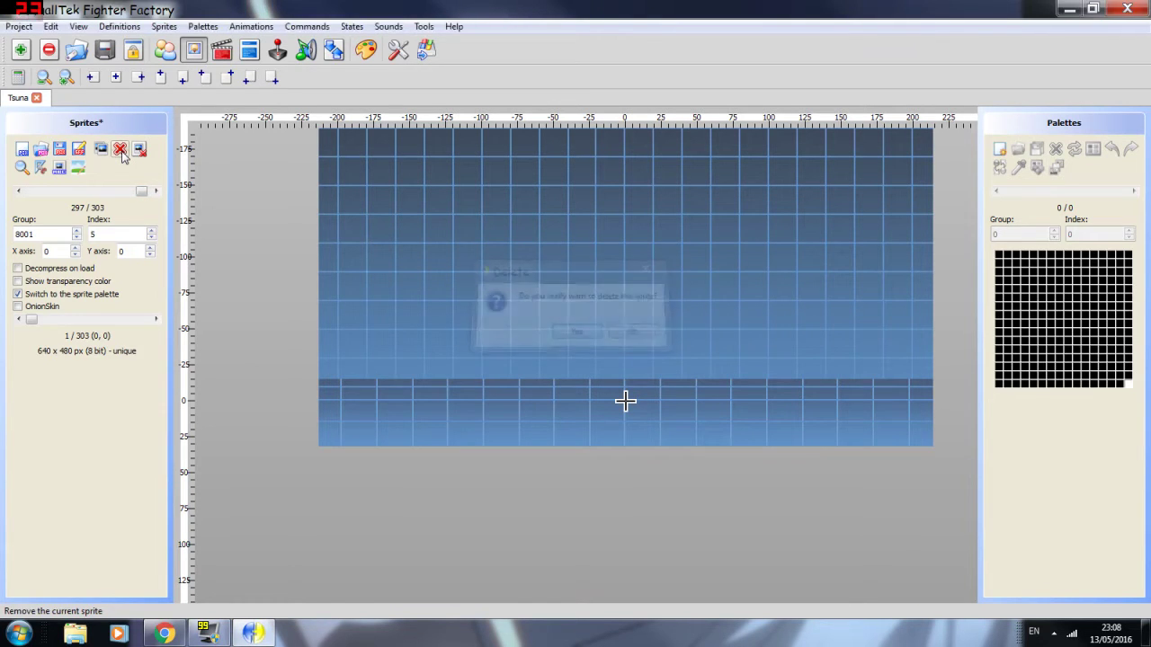
click(123, 157)
key(Return)
click(123, 156)
key(Return)
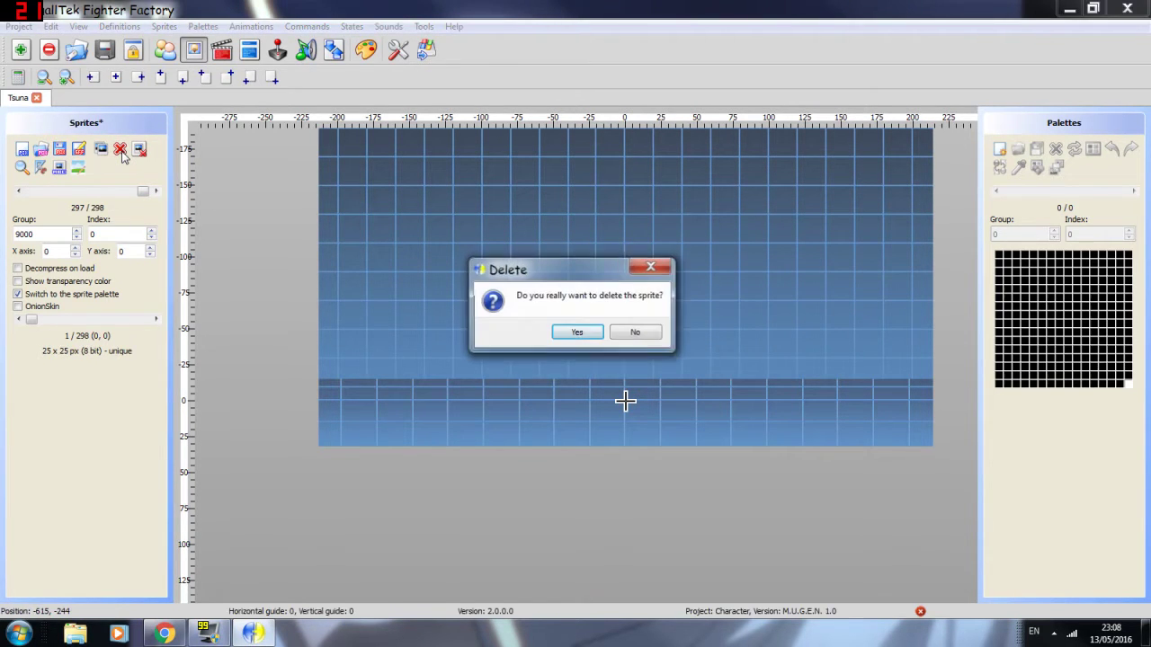
key(Return)
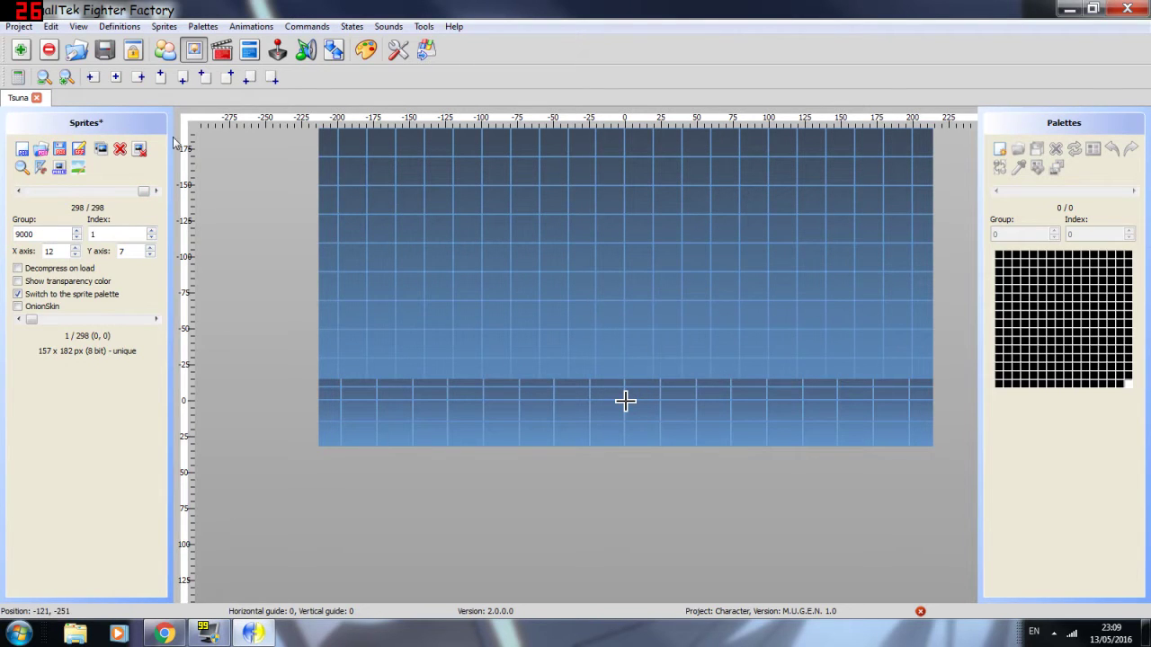
drag(143, 192, 70, 219)
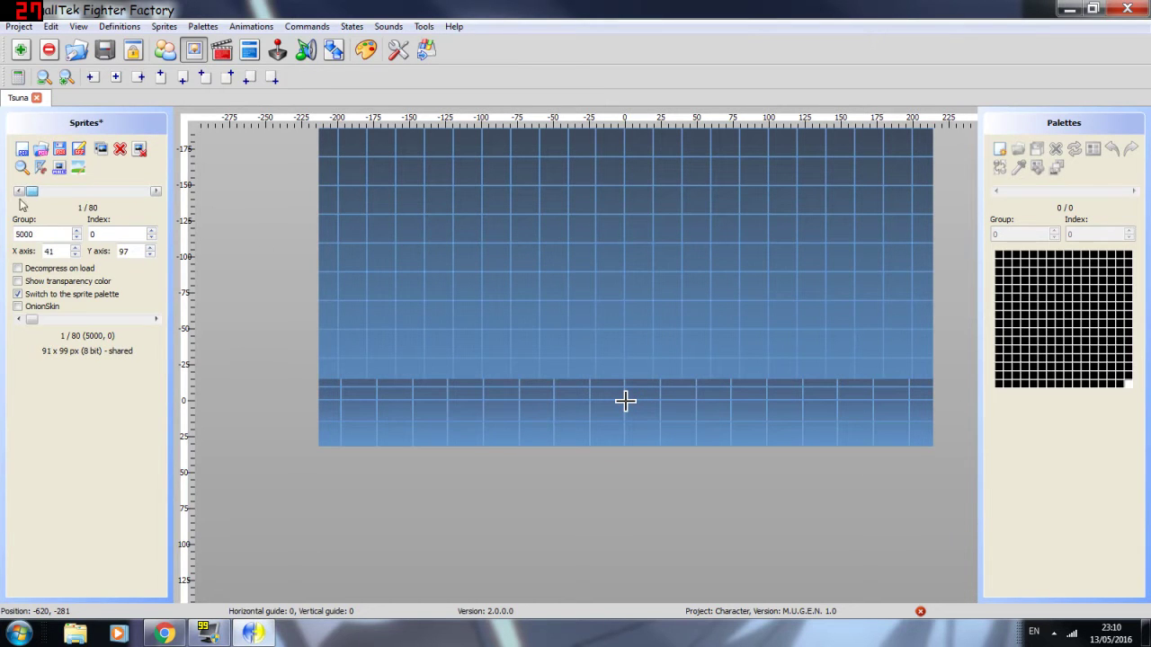
Step: Start adding sprites and browse to the TsunaSprites folder on the desktop
click(30, 154)
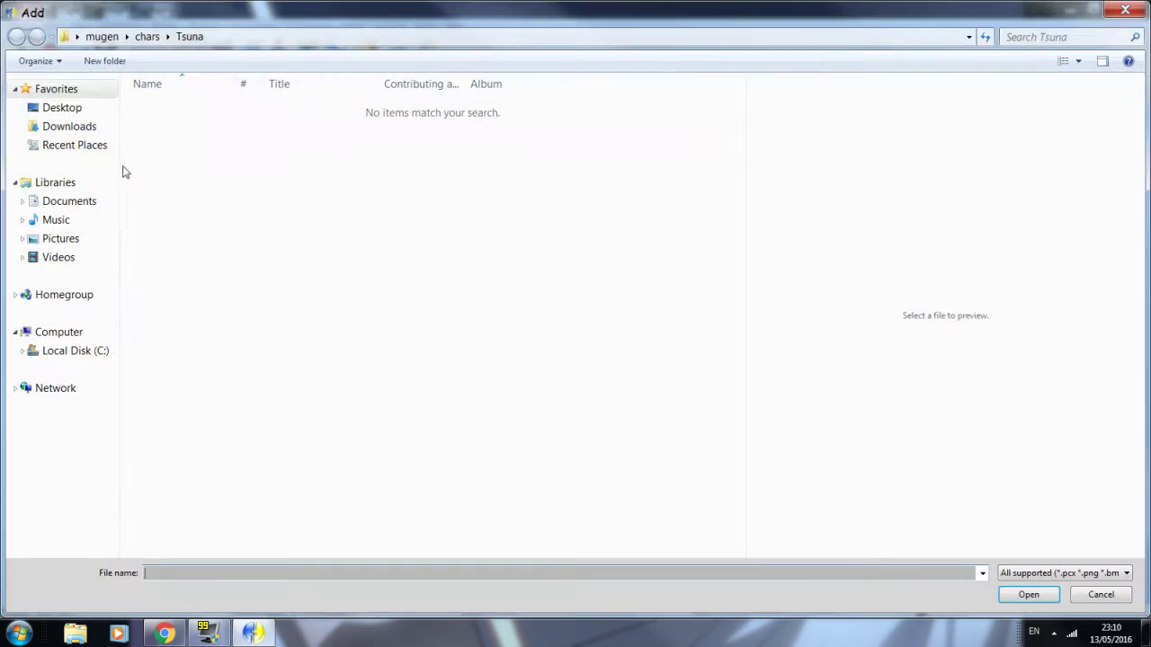
click(63, 108)
click(194, 166)
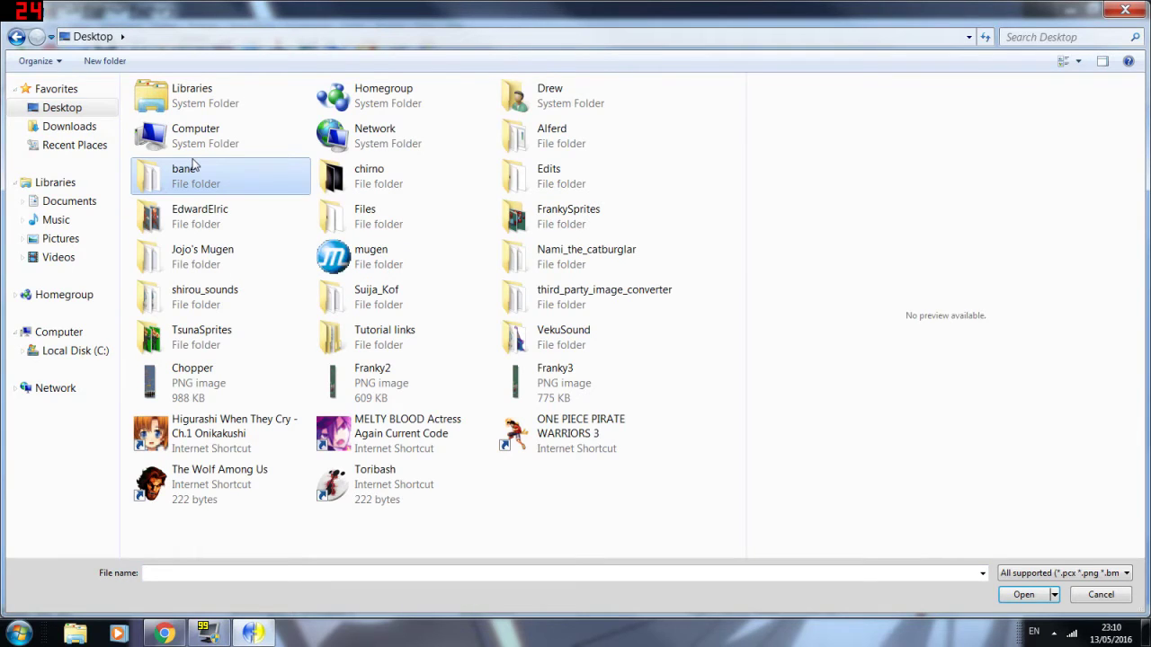
text(ts)
key(Return)
key(4)
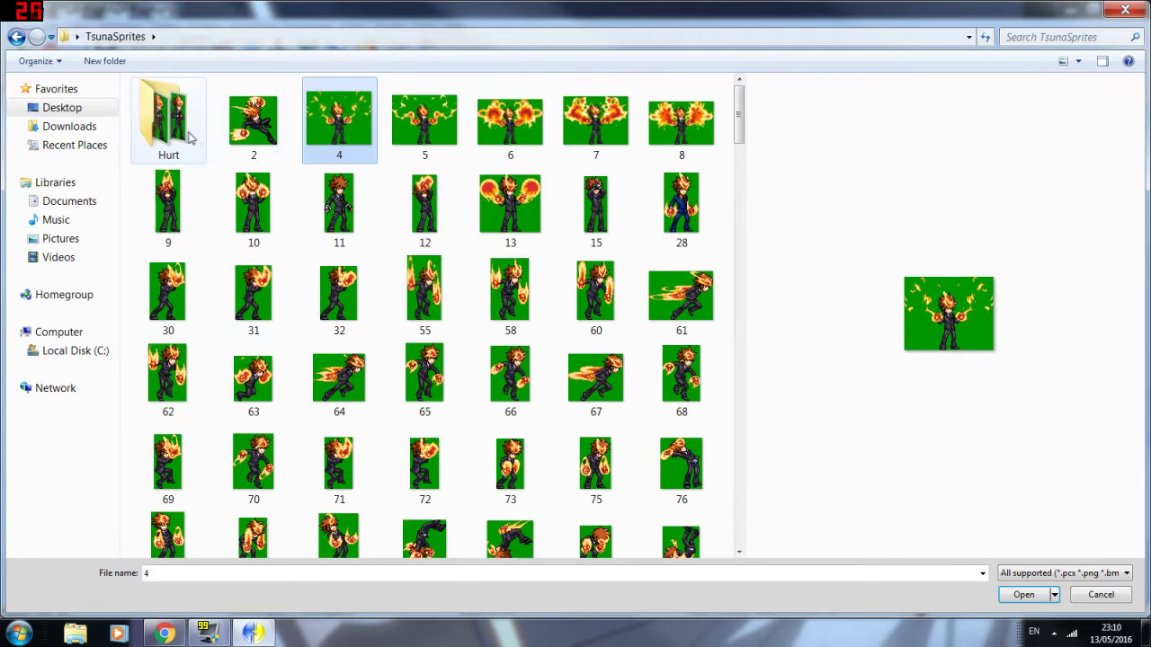
Step: Import the images Idle (1) to Idle (7) as sprite group 0 starting at index 0, with the image's palette and no cropping
key(i)
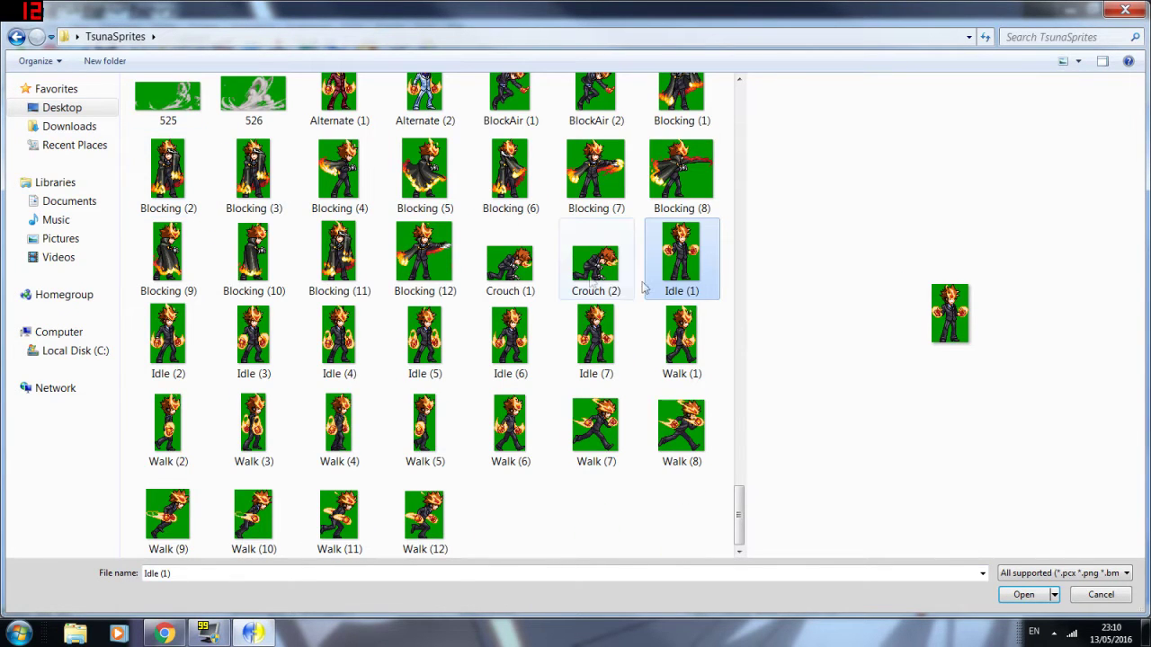
ctrl+click(183, 354)
ctrl+click(256, 346)
ctrl+click(342, 346)
ctrl+click(427, 350)
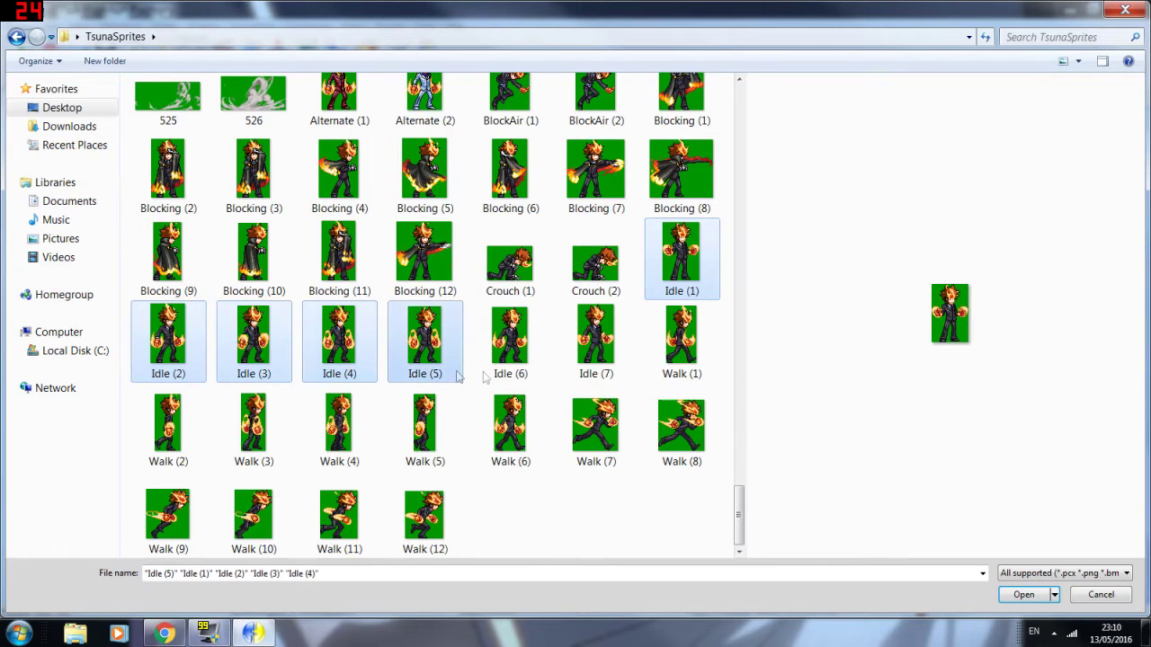
ctrl+click(513, 347)
ctrl+click(578, 344)
key(Return)
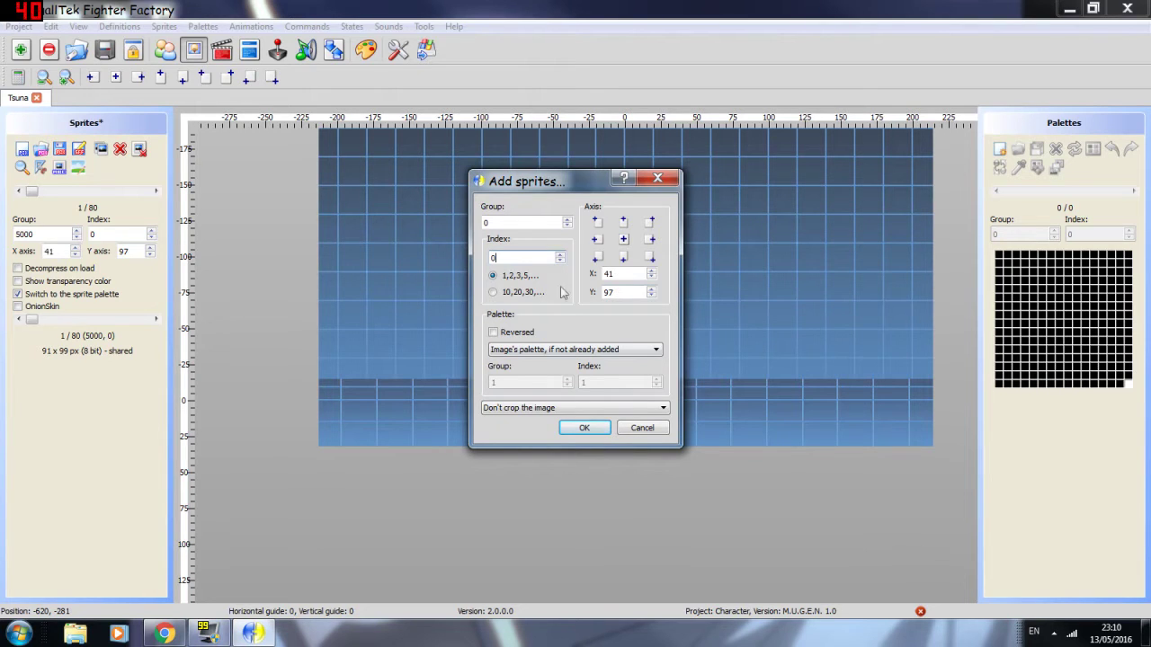
key(Return)
scroll(625, 399, up, 4)
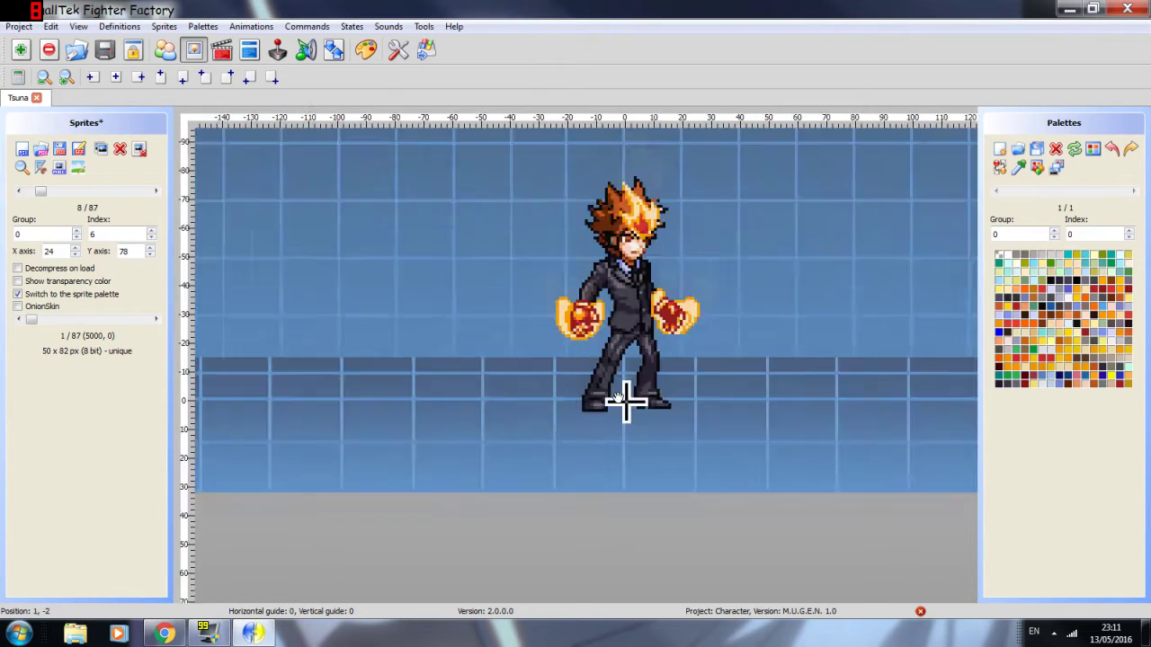
scroll(663, 382, down, 4)
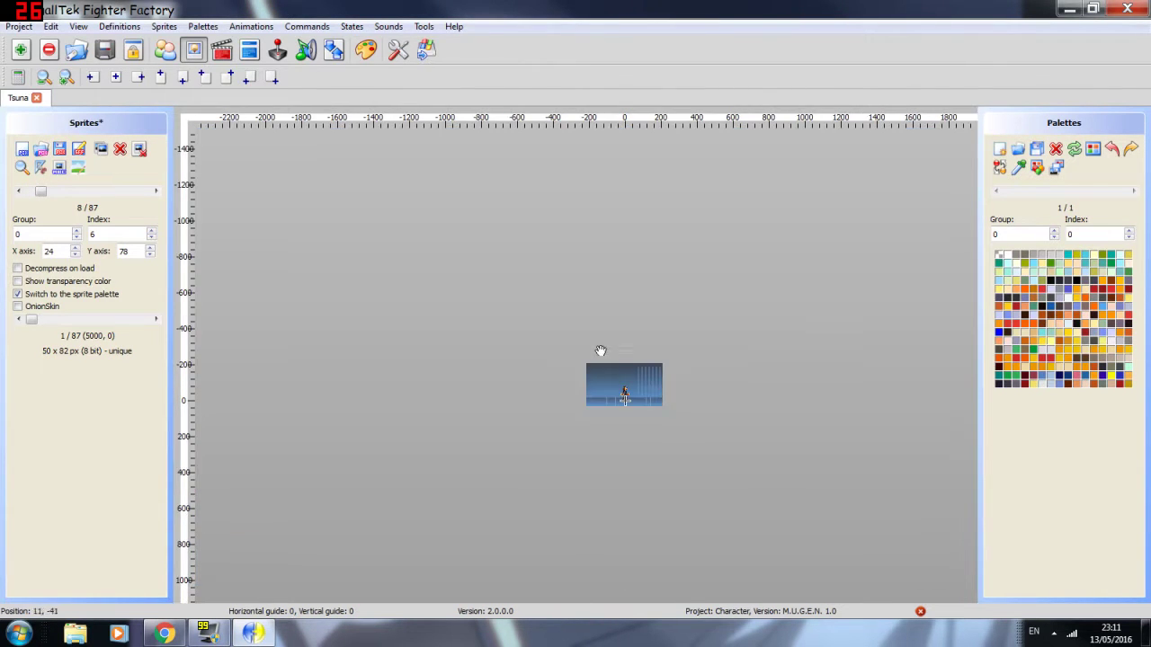
scroll(602, 352, up, 4)
Step: Try deleting the old Kung Fu Man sprite 5000,0 at the start of the list, and undo the deletion
drag(36, 195, 30, 195)
scroll(376, 327, down, 3)
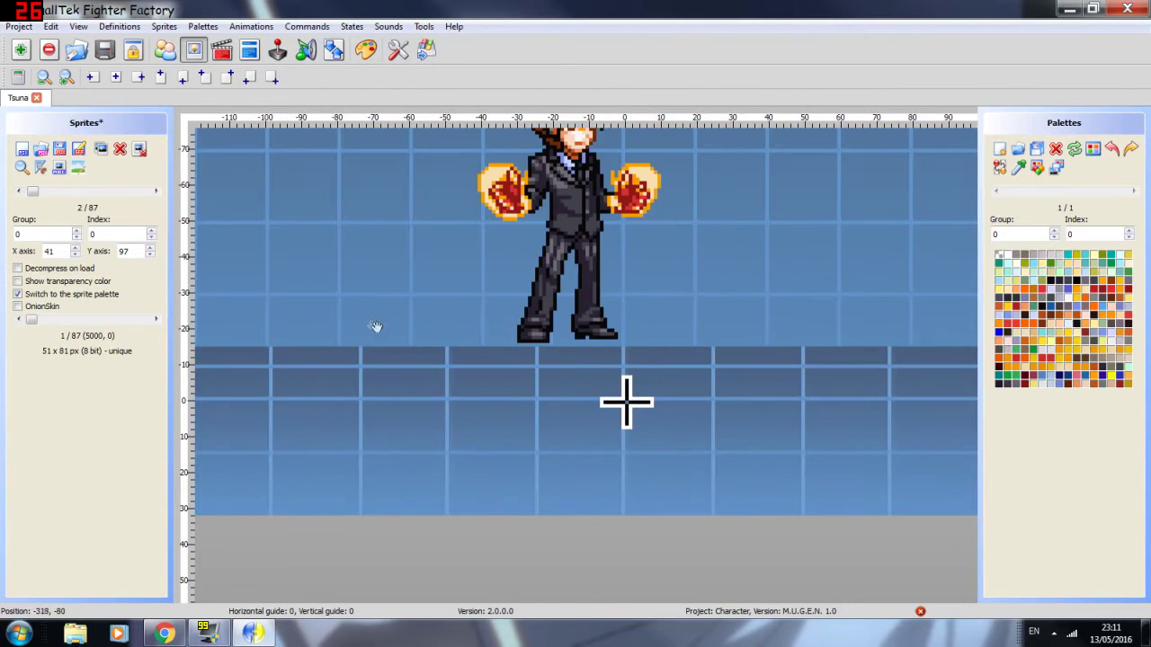
key(Left)
click(123, 152)
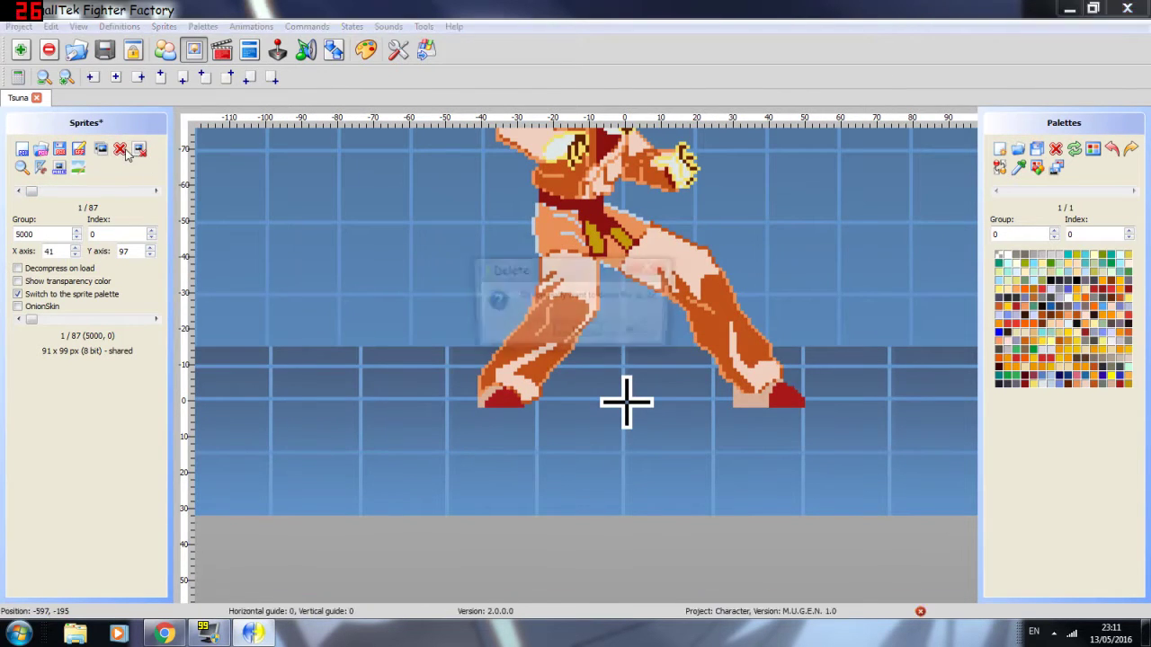
key(Return)
scroll(337, 268, down, 3)
key(ctrl+z)
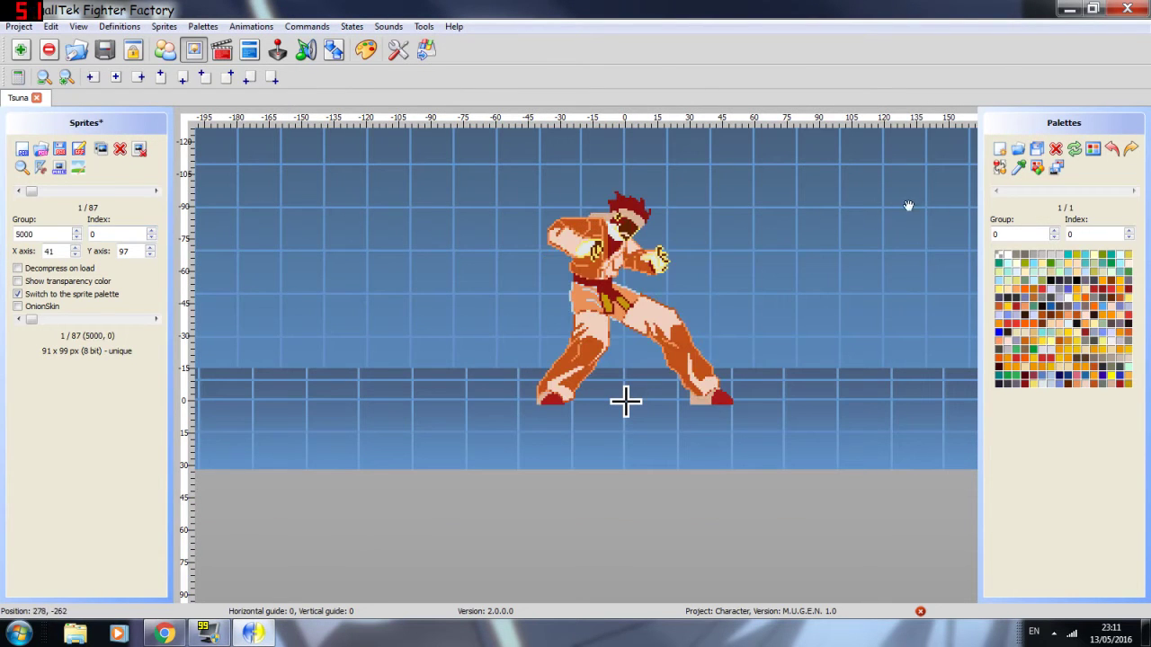
Step: Go to idle sprite 0,0 and move its feet onto the origin, with the axis at X 25, Y 78
click(333, 49)
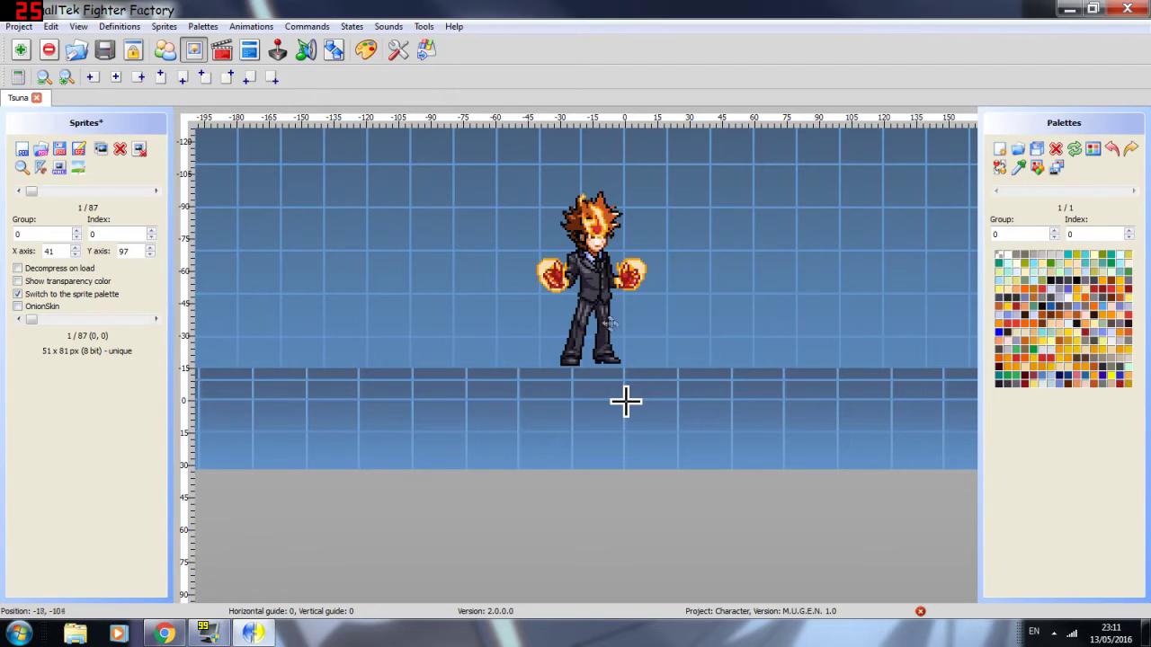
drag(610, 324, 635, 362)
drag(635, 362, 634, 358)
Step: Turn on OnionSkin and align sprite 0,1 over the first idle sprite, with its axis at X 24, Y 80
click(19, 307)
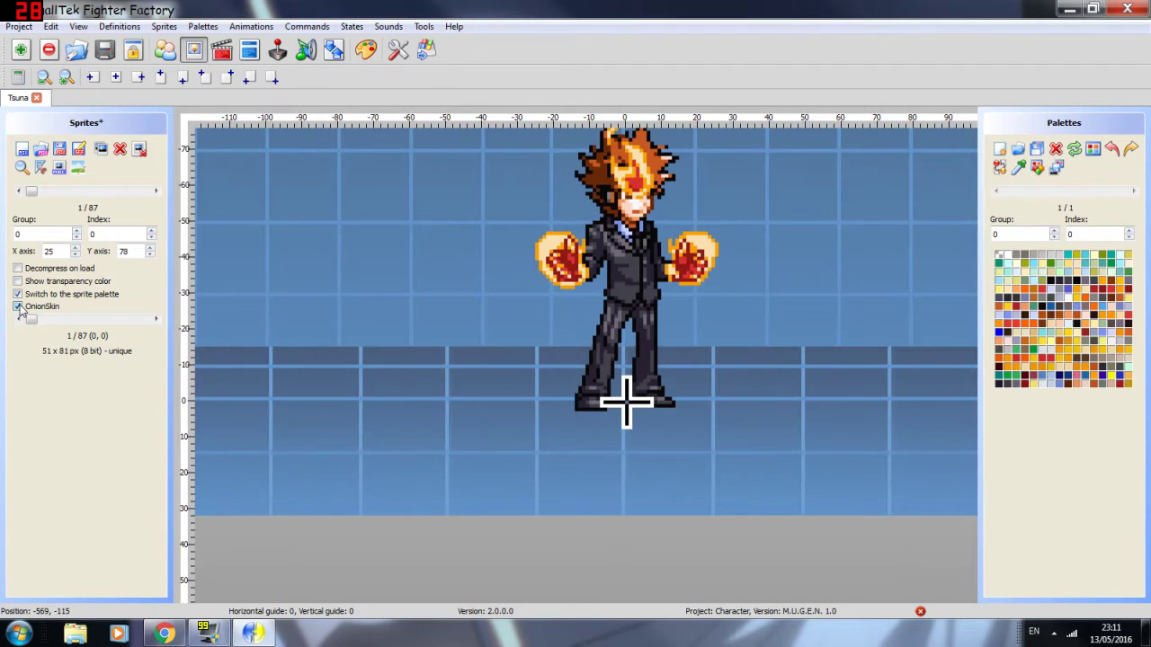
click(156, 191)
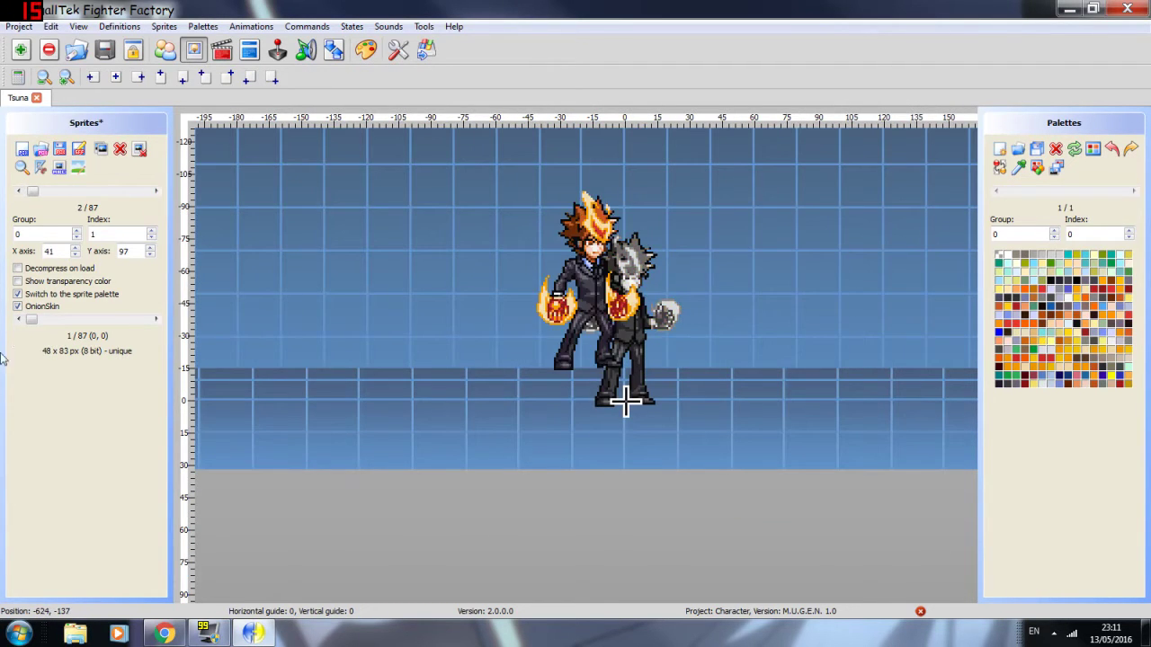
click(156, 191)
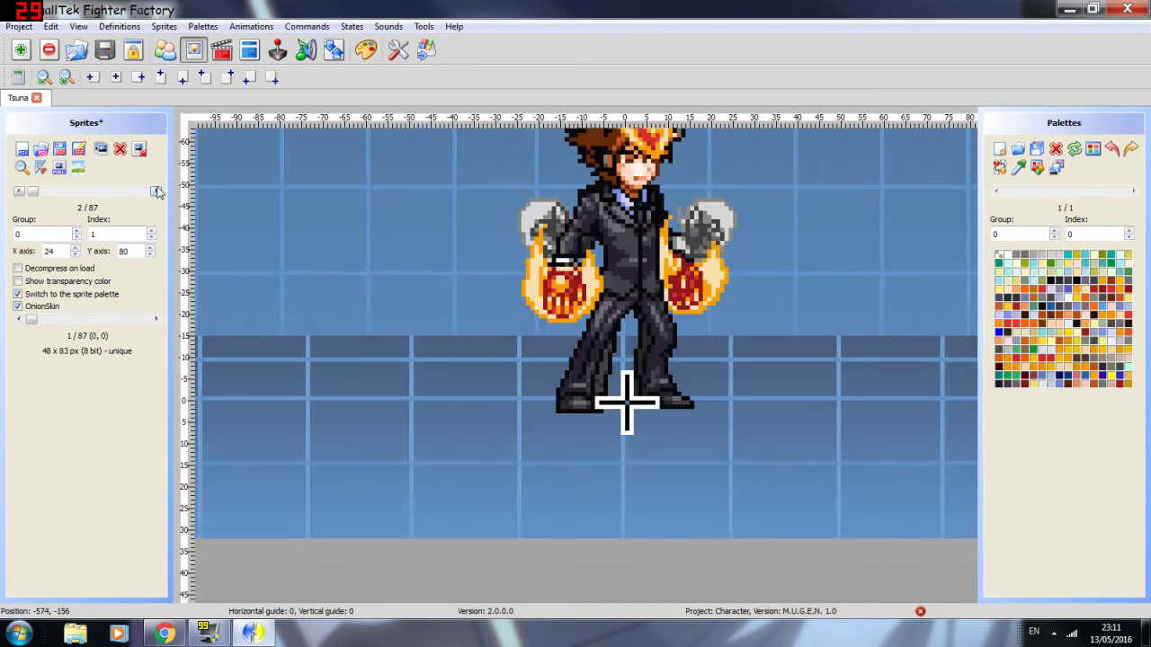
Step: Align the remaining idle sprites 0,2 to 0,6 on the origin, placing 0,2 at X 20, Y 76 and 0,6 at X 24, Y 79
click(156, 191)
drag(548, 250, 632, 318)
key(Page_Down)
key(Page_Down)
key(Page_Down)
key(Page_Down)
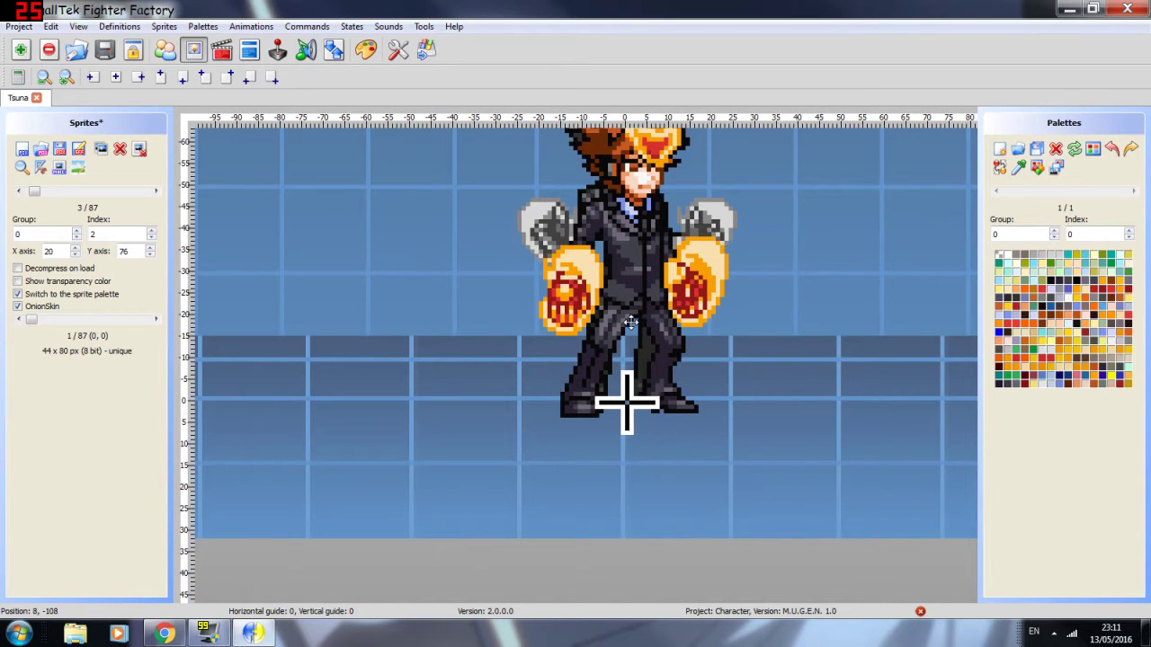
scroll(336, 274, down, 1)
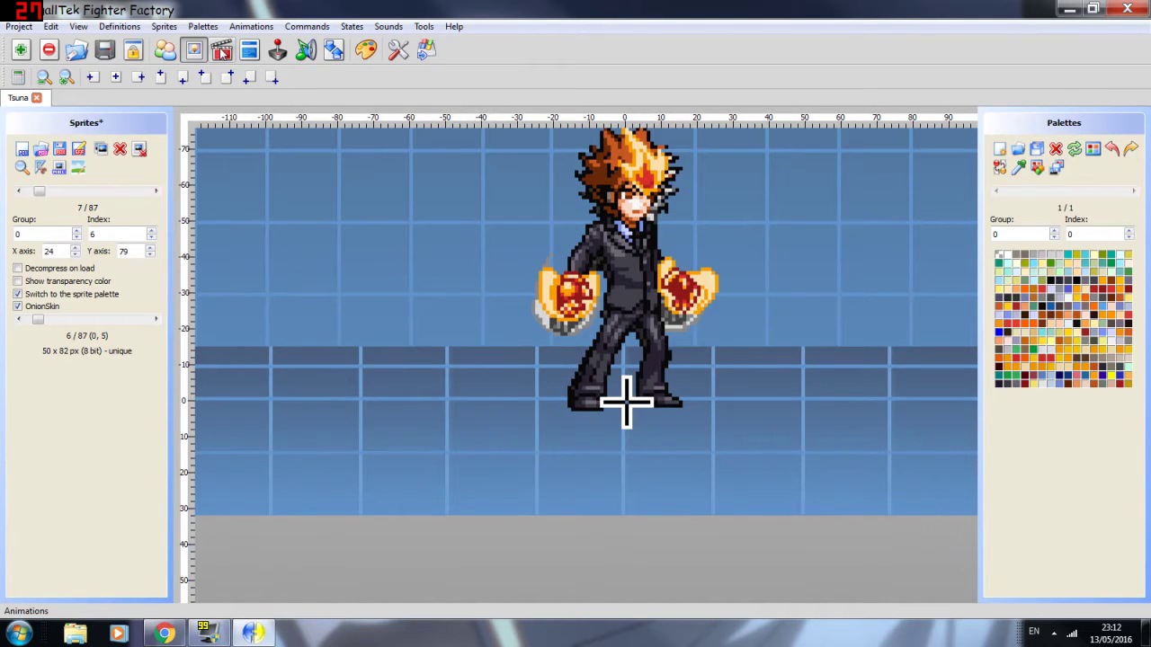
Step: Page back and forth through the aligned idle sprites to compare their positions
key(Page_Up)
key(Page_Up)
key(Page_Up)
key(Page_Down)
key(Page_Down)
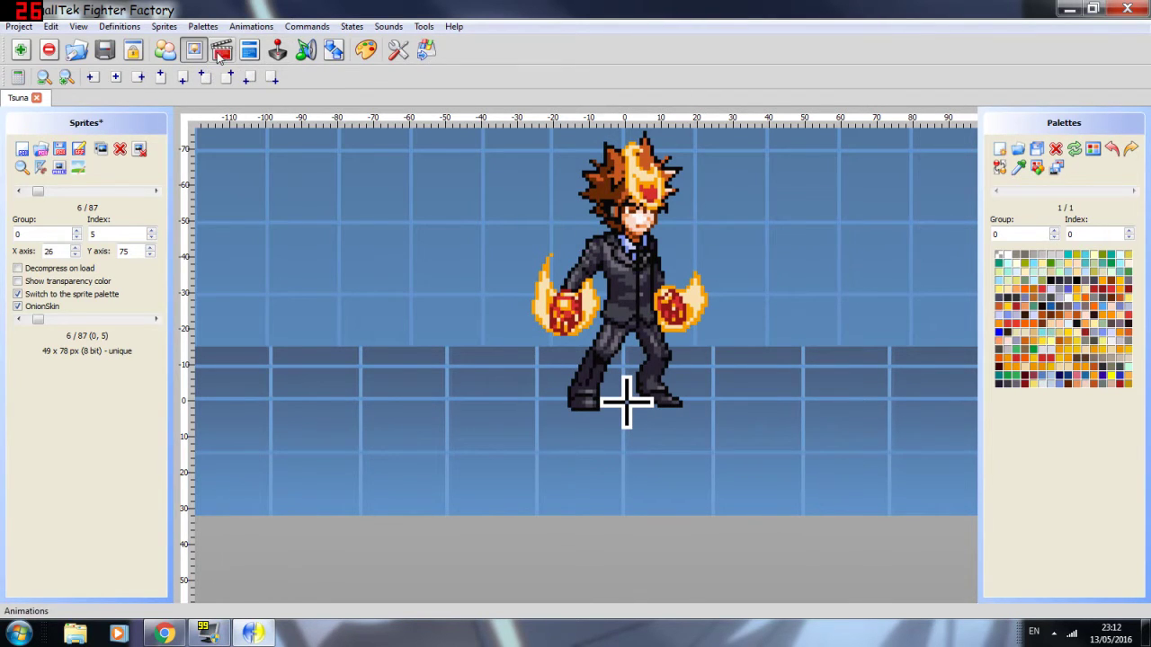
Step: Delete every frame of animation 0 in the animations editor
click(225, 52)
click(24, 255)
key(Return)
click(26, 256)
key(Return)
click(26, 256)
key(Return)
click(25, 257)
key(Return)
click(25, 257)
click(25, 258)
key(Return)
click(26, 257)
key(Return)
click(25, 257)
key(Return)
click(26, 255)
key(Return)
key(Return)
click(27, 254)
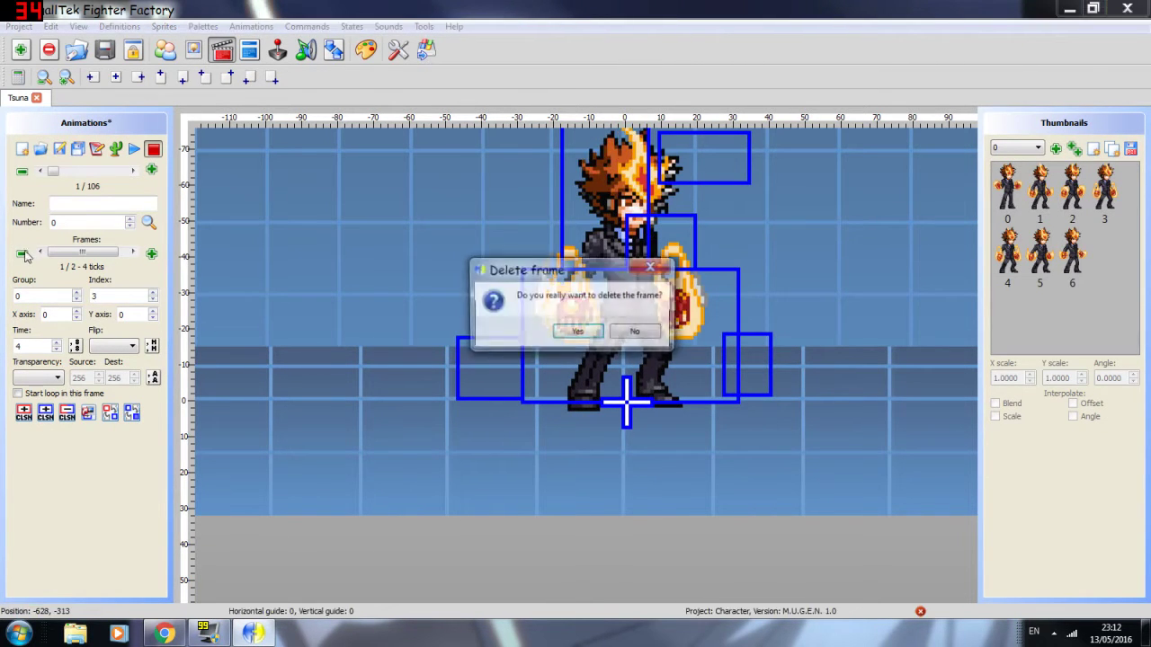
key(Return)
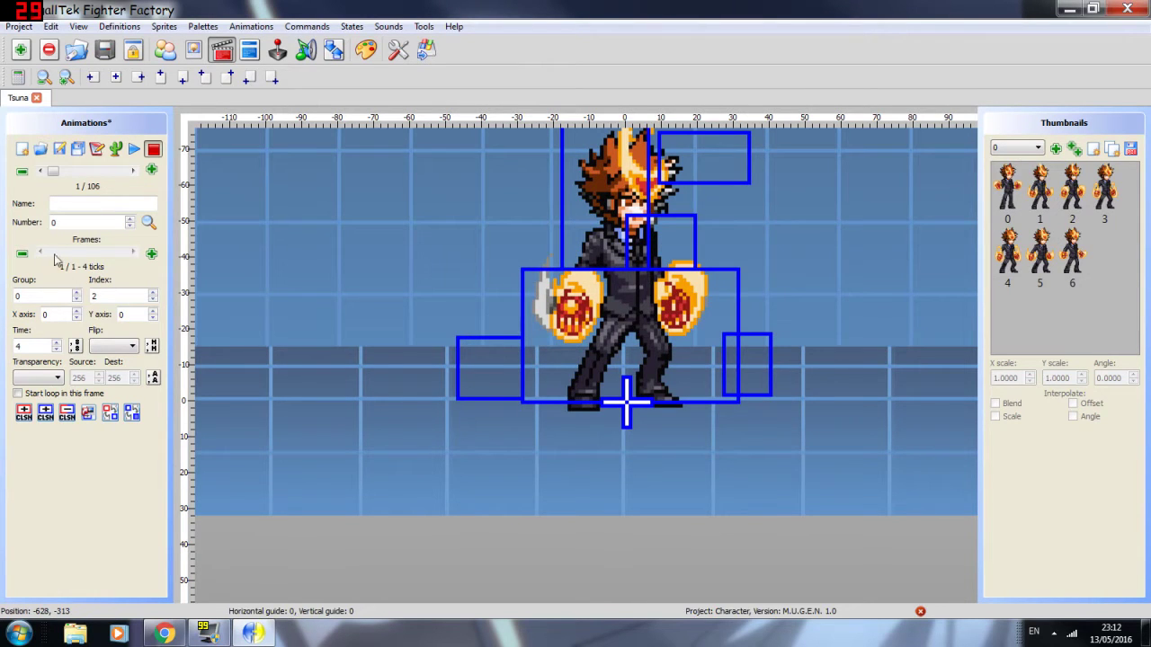
scroll(55, 260, down, 1)
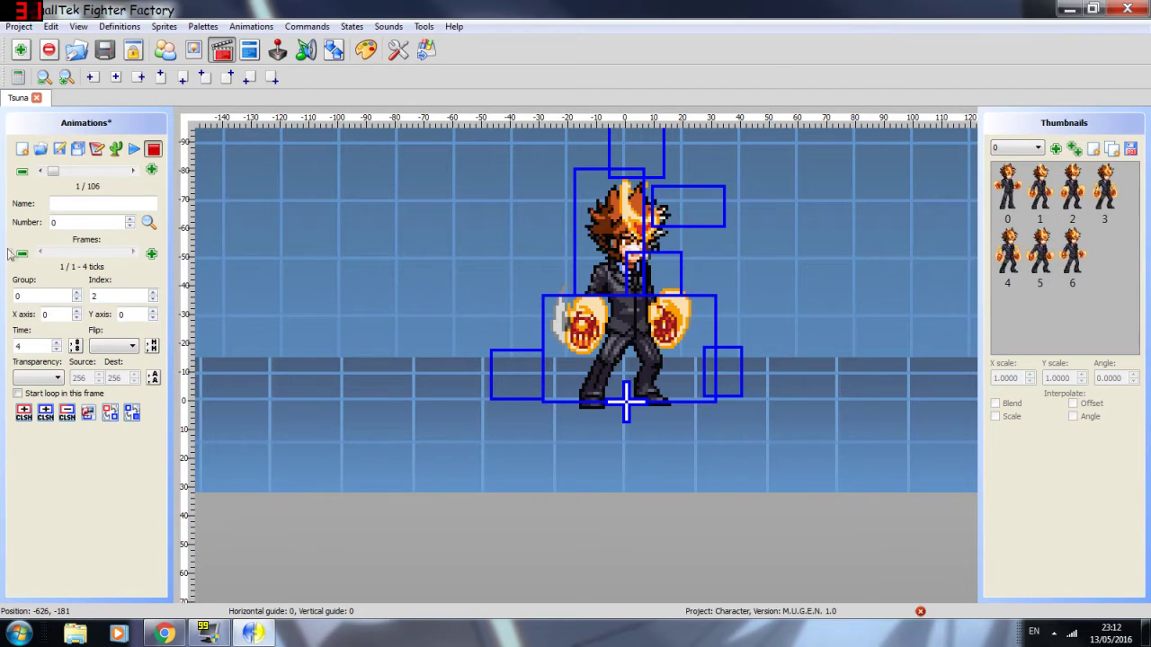
click(21, 254)
click(580, 329)
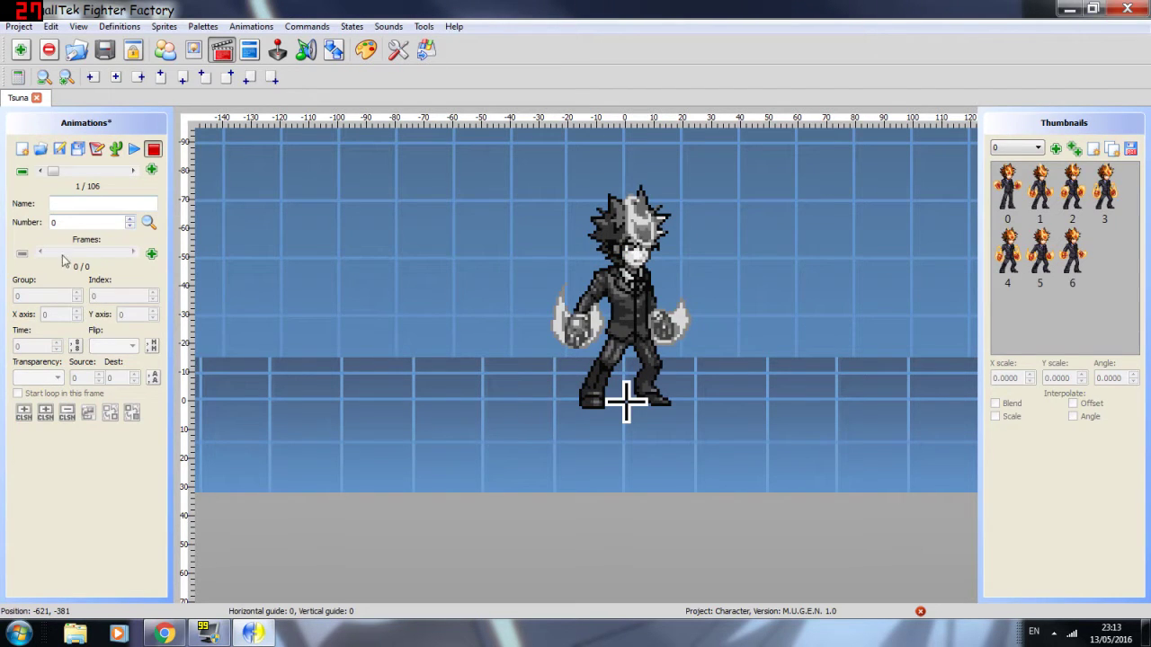
Step: Add two frames using sprite group 0 to the empty animation 0 and name the animation Idle
click(151, 253)
drag(28, 297, 7, 295)
text(0)
click(152, 254)
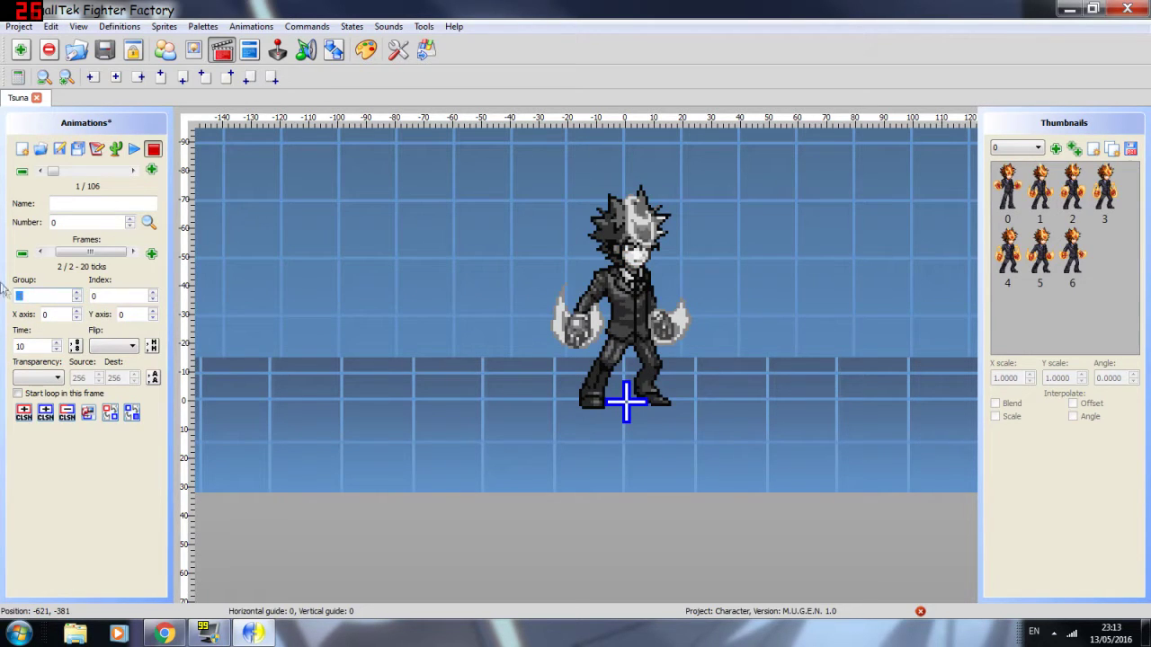
text(0)
drag(58, 256, 134, 253)
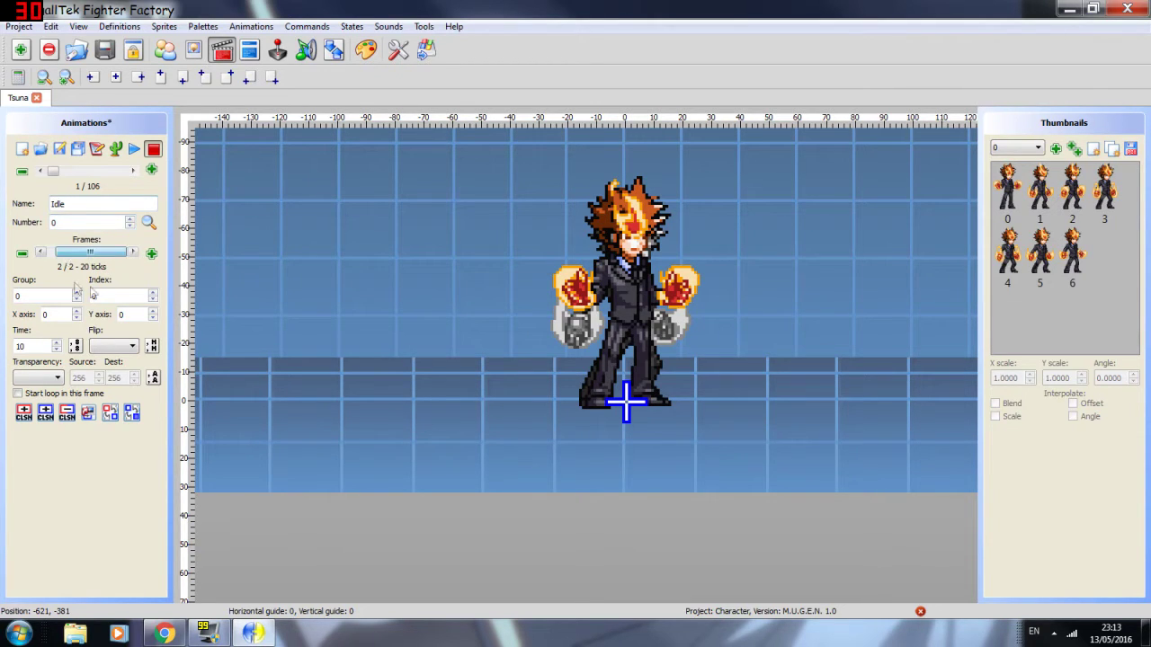
Step: Add a third and a fourth frame to the Idle animation, assigning sprite 0,2 and sprite 0,0
drag(70, 254, 85, 296)
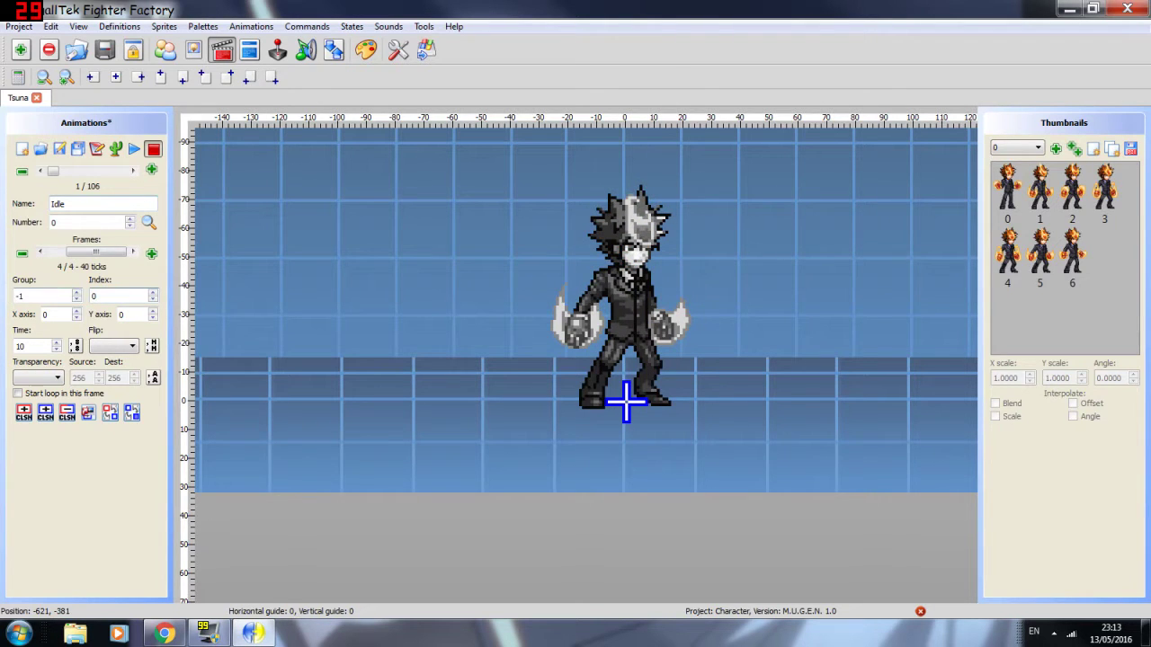
drag(31, 296, 10, 296)
text(0)
drag(104, 295, 88, 296)
Step: Look at the first idle sprite and review the Idle animation's frames up to the fourth
click(194, 51)
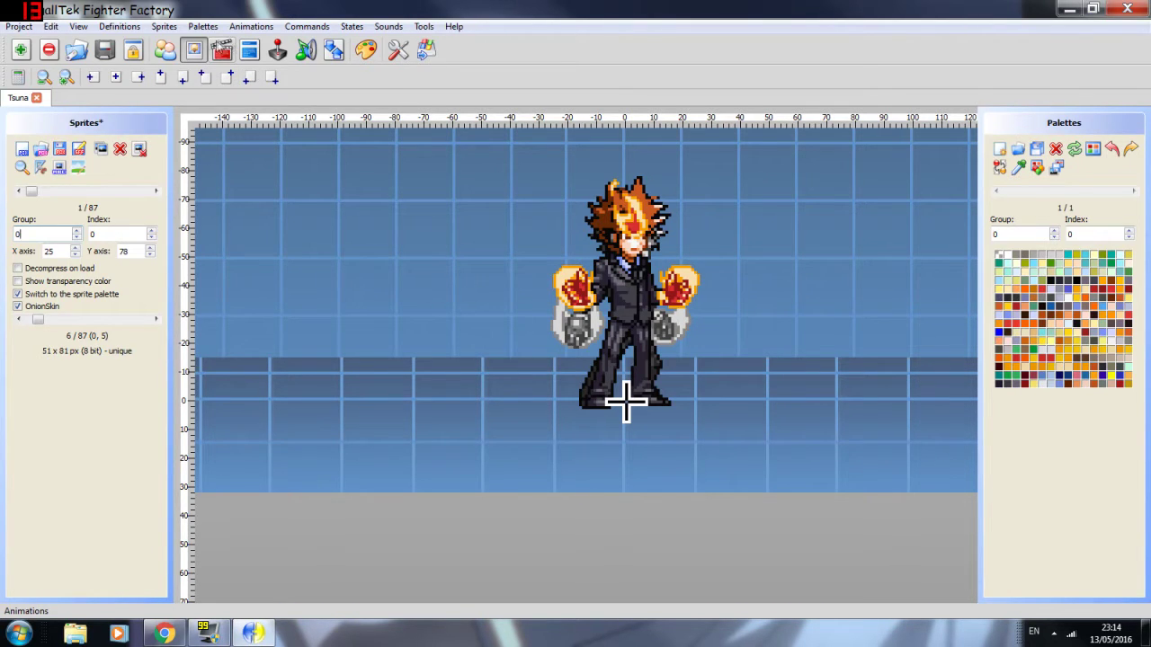
click(221, 50)
drag(86, 263, 66, 278)
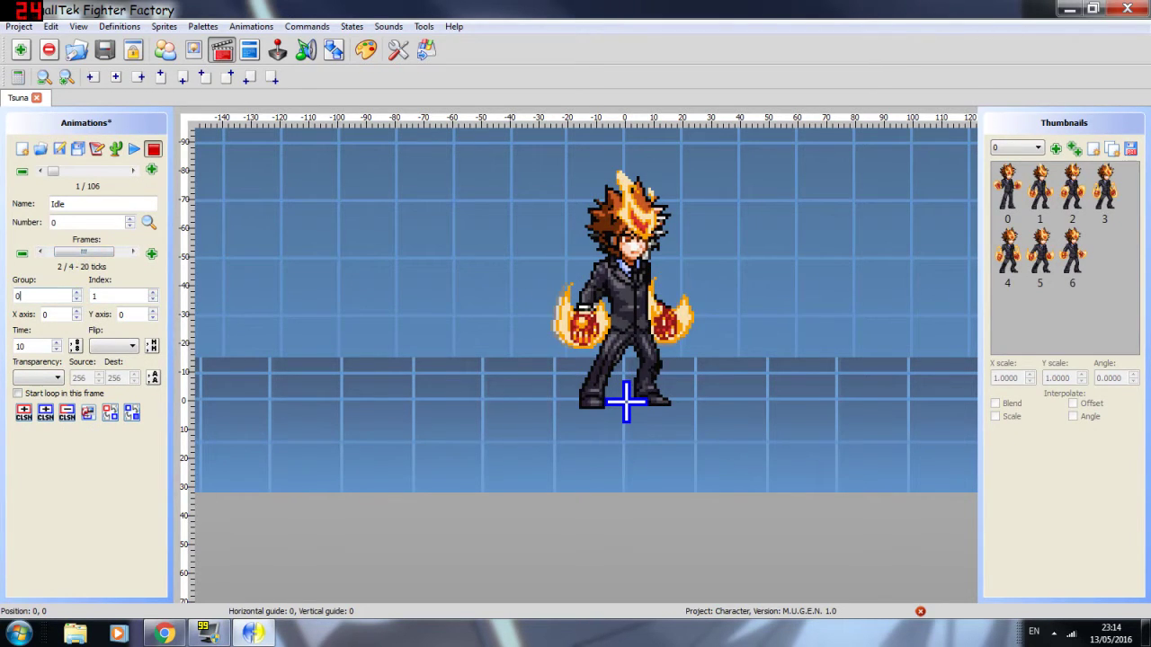
drag(86, 255, 91, 268)
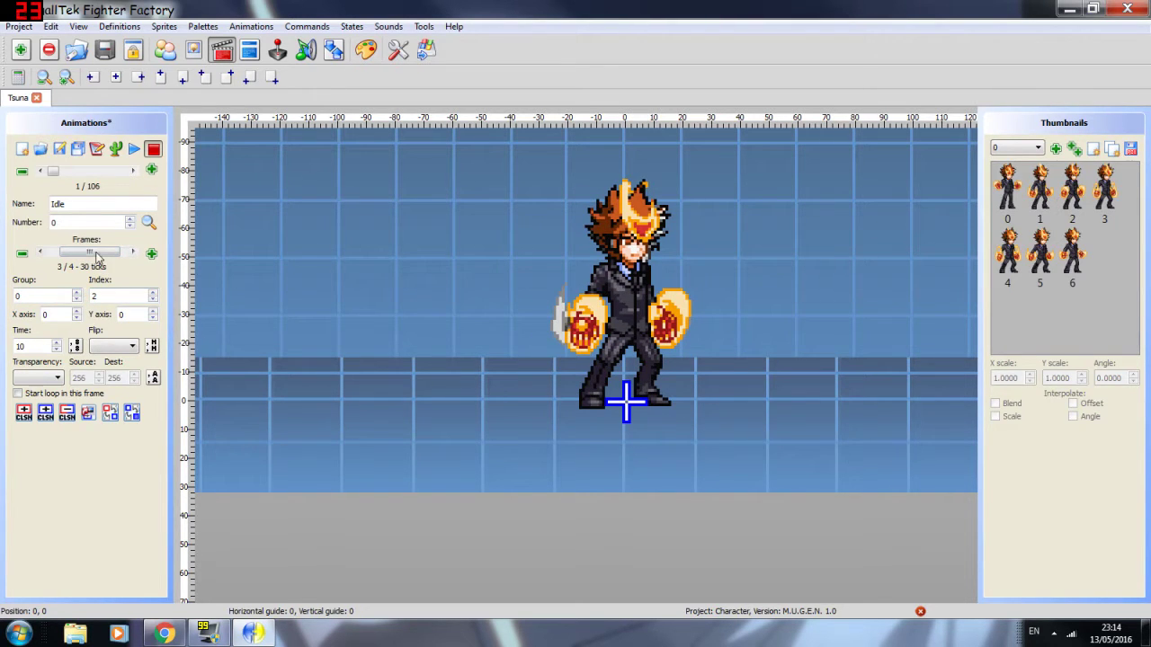
click(133, 253)
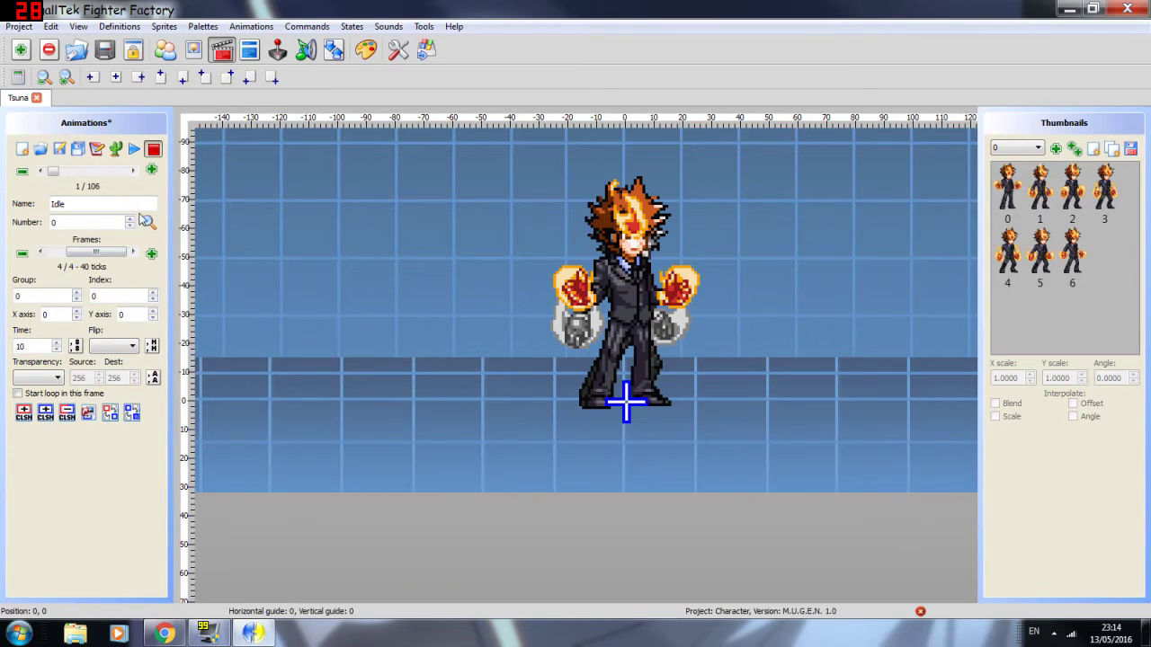
Step: Add a fifth frame with sprite 0,5 and a sixth frame with sprite 0,6 to the Idle animation
click(152, 253)
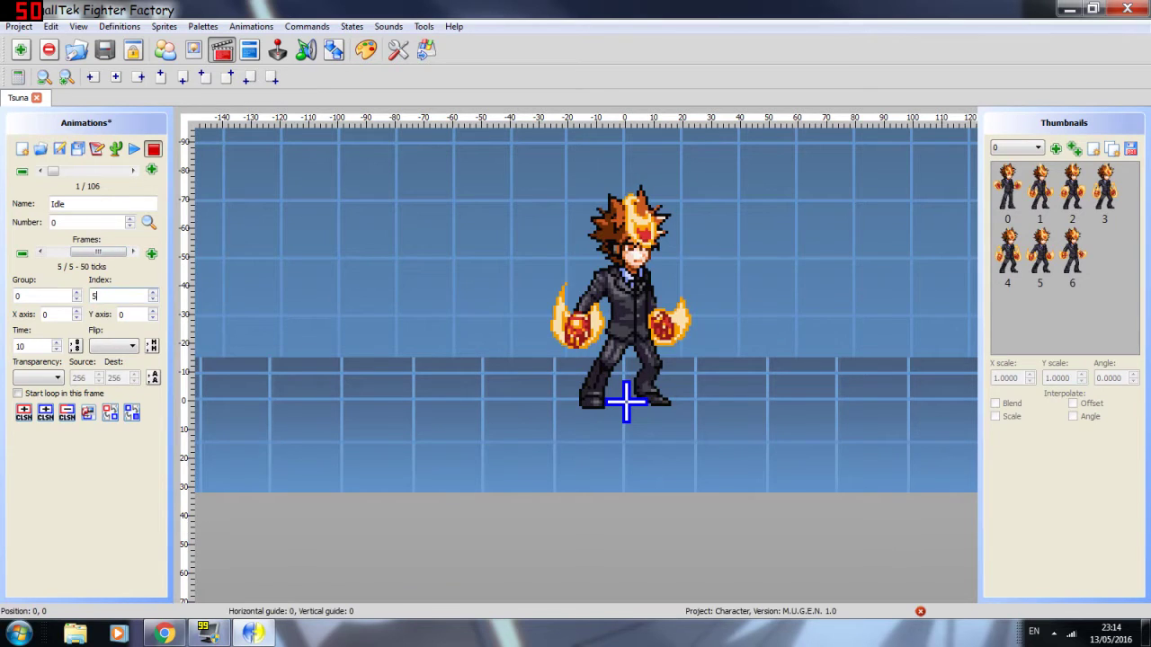
click(150, 255)
drag(28, 295, 9, 292)
text(0)
key(Tab)
text(6)
key(BackSpace)
key(BackSpace)
text(6)
Step: Return to the first frame, open the Idle animation as text and delete the two empty comment lines above the Idle comment
drag(98, 254, 33, 262)
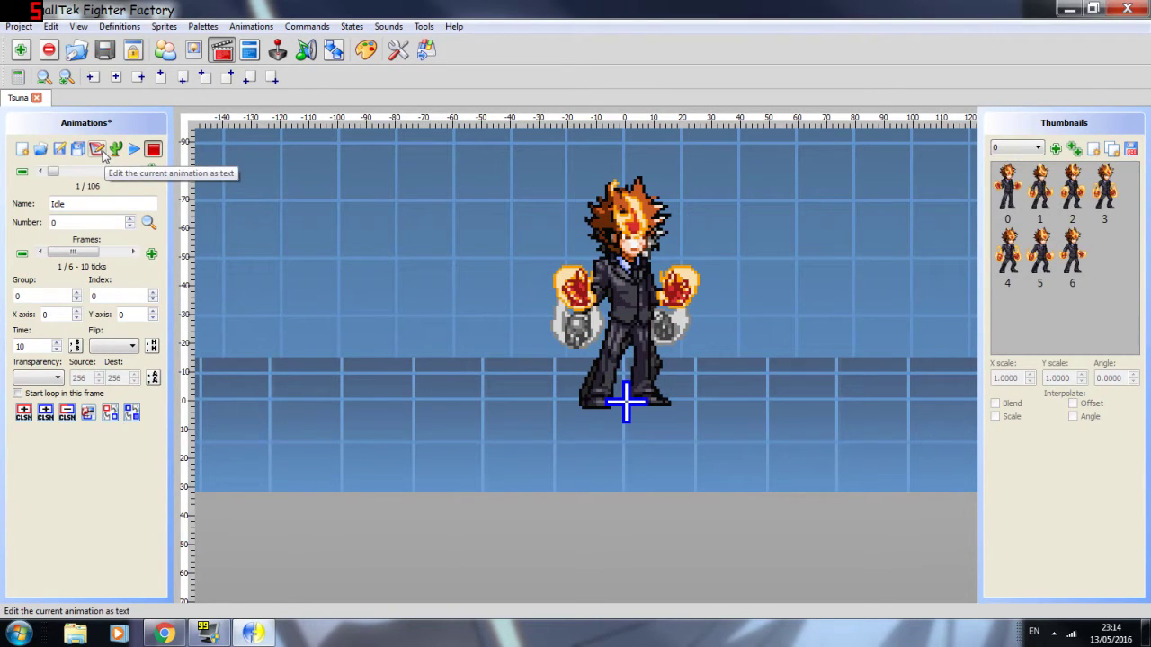
click(102, 153)
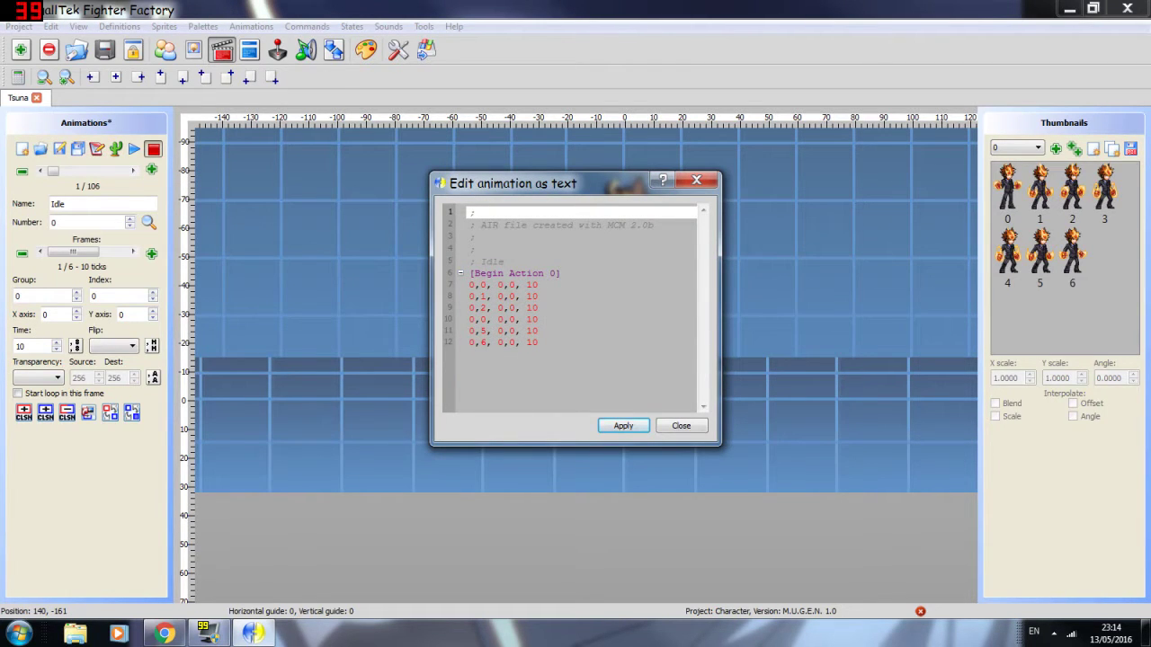
key(Down)
key(Down)
key(Down)
key(BackSpace)
key(BackSpace)
key(BackSpace)
key(BackSpace)
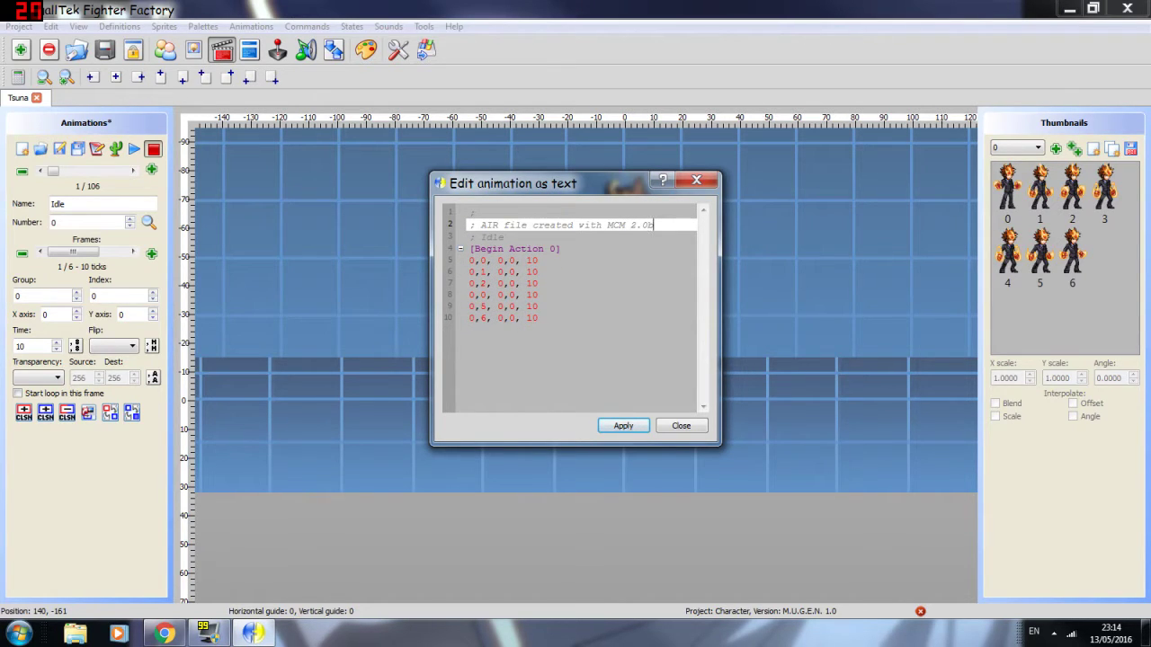
Step: Set the first frame's offset to 20,10 and its time to 5 in the animation text and apply it
click(540, 261)
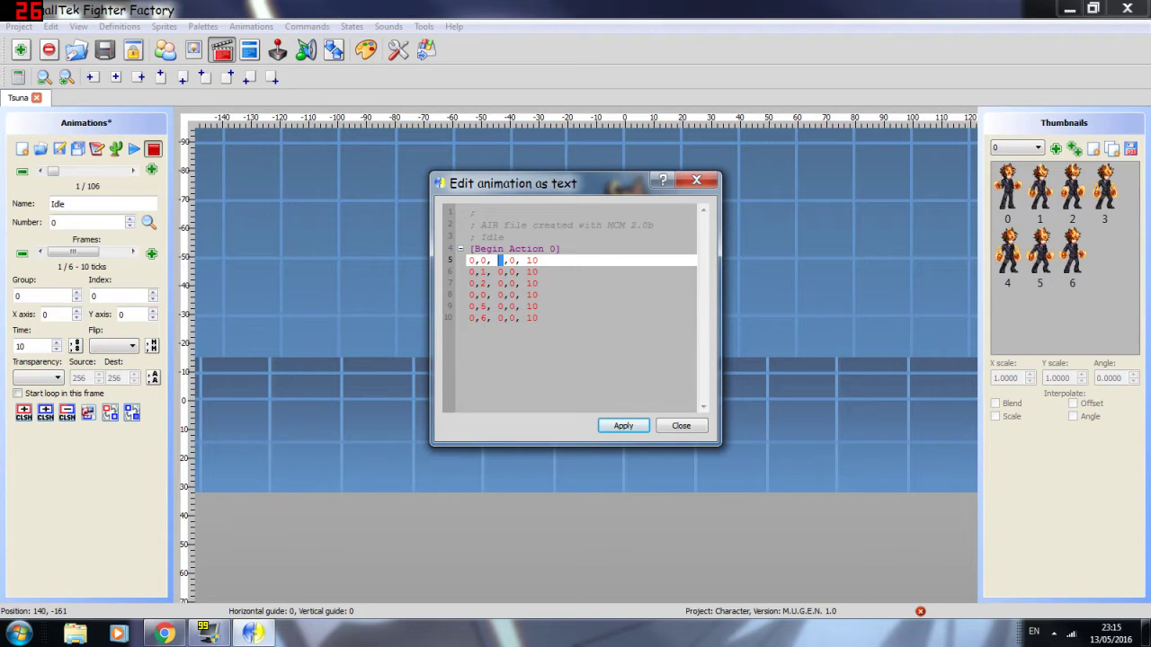
double_click(513, 261)
double_click(501, 261)
text(20)
drag(498, 261, 510, 260)
click(620, 427)
scroll(693, 375, up, 1)
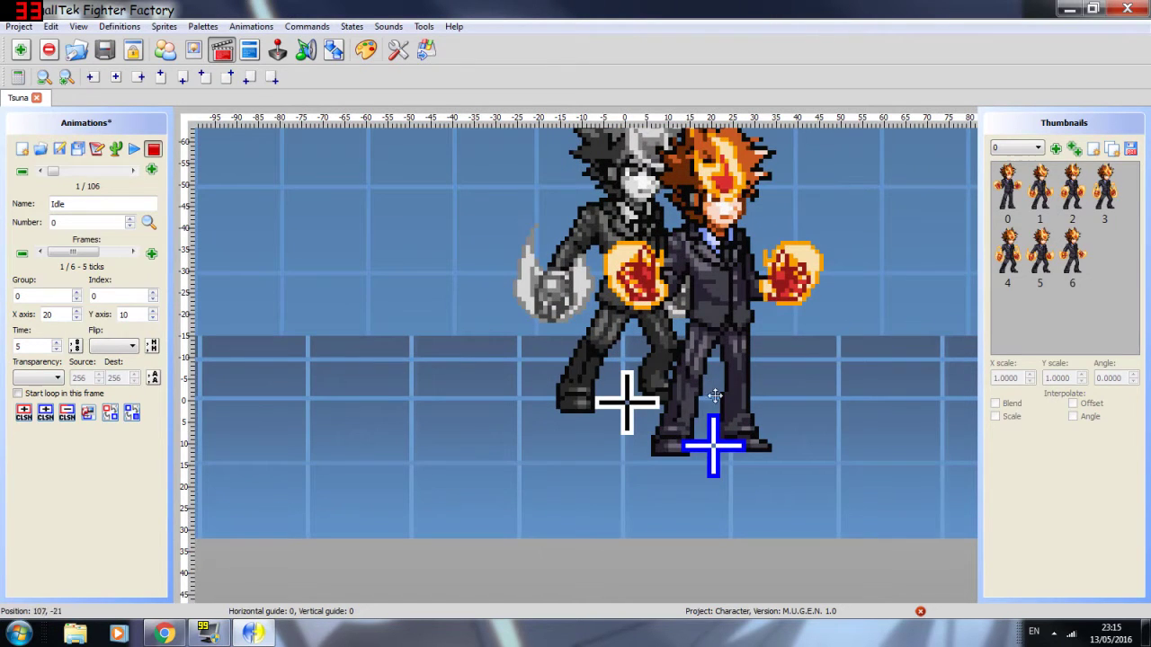
scroll(688, 444, down, 1)
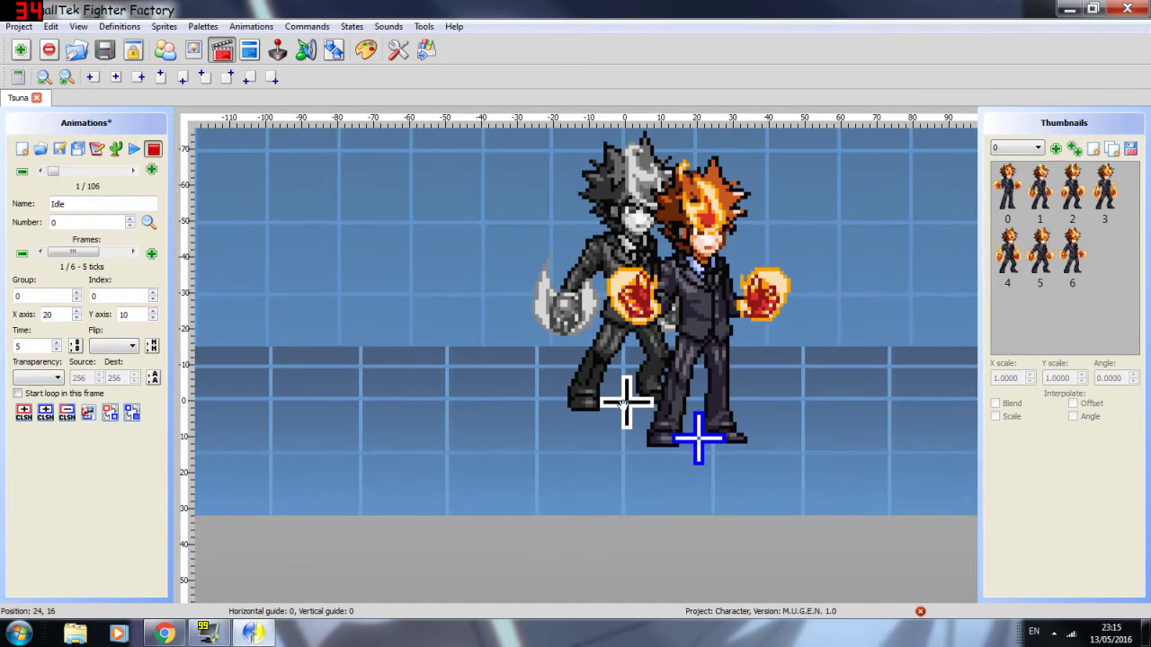
scroll(79, 256, down, 1)
scroll(69, 256, up, 1)
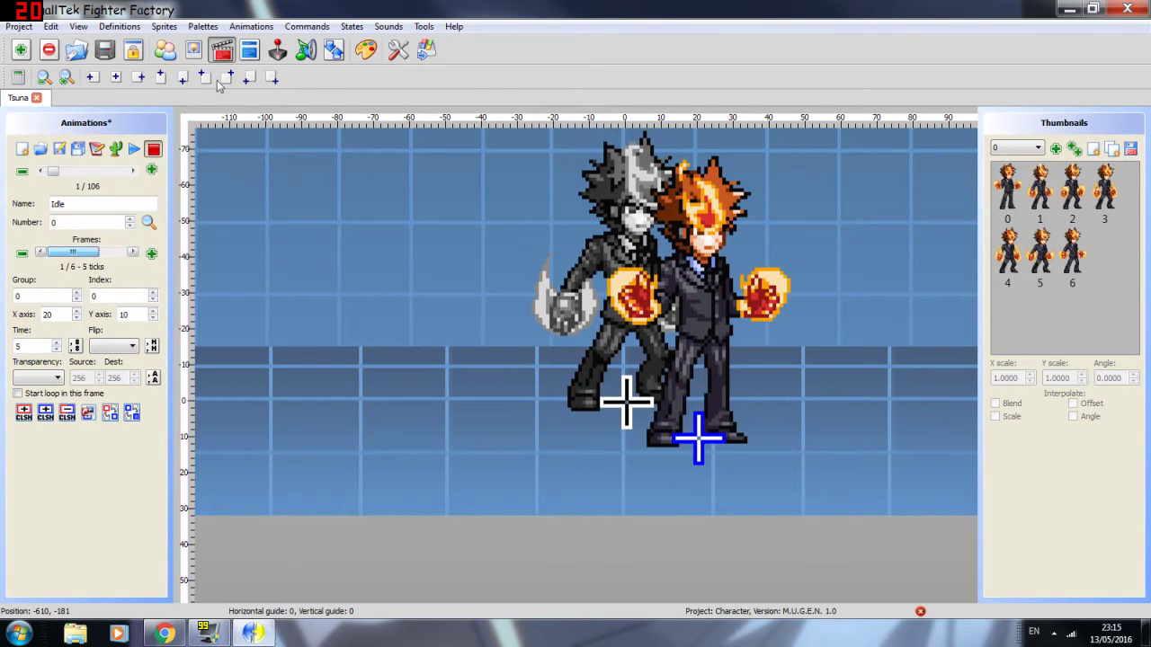
Step: Turn off OnionSkin in the sprites editor and return to the Idle animation
click(193, 49)
click(18, 316)
click(18, 315)
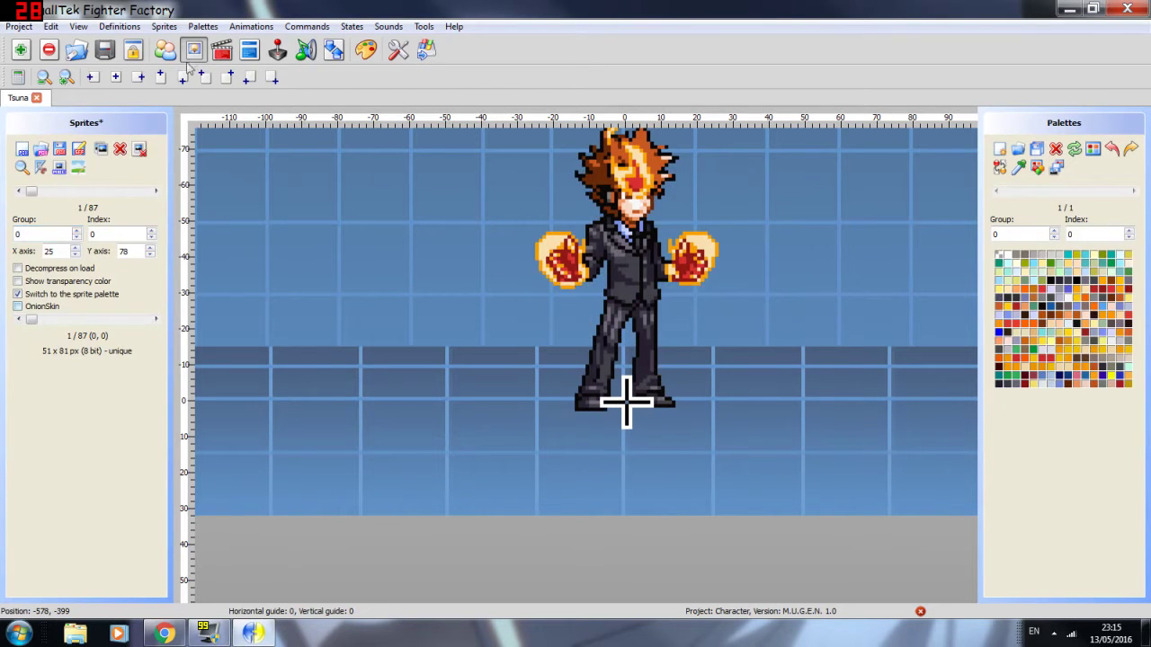
click(221, 50)
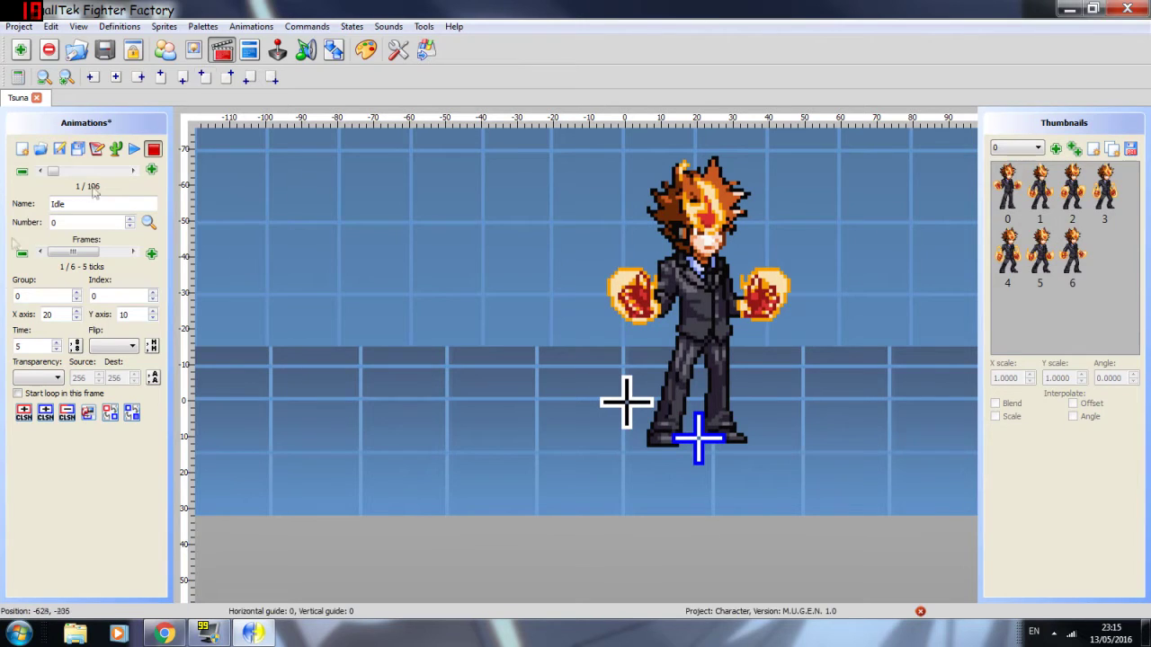
Step: Reset the first frame's X and Y offsets to 0 in the animation text and apply it
click(97, 151)
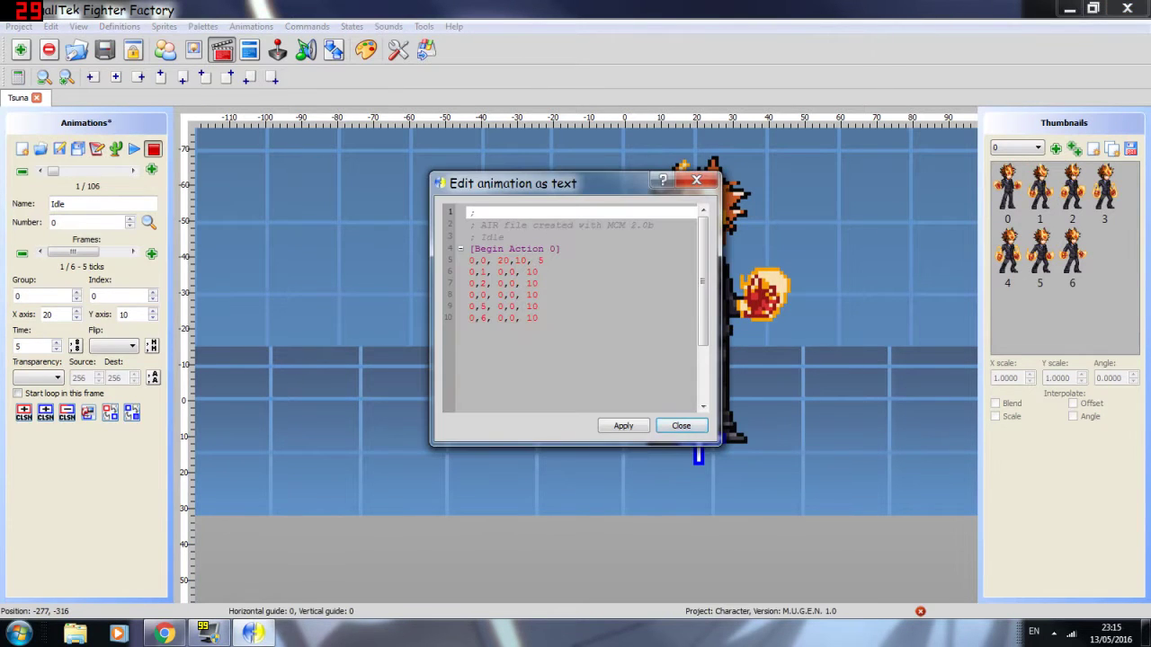
drag(511, 261, 498, 261)
key(BackSpace)
text(0)
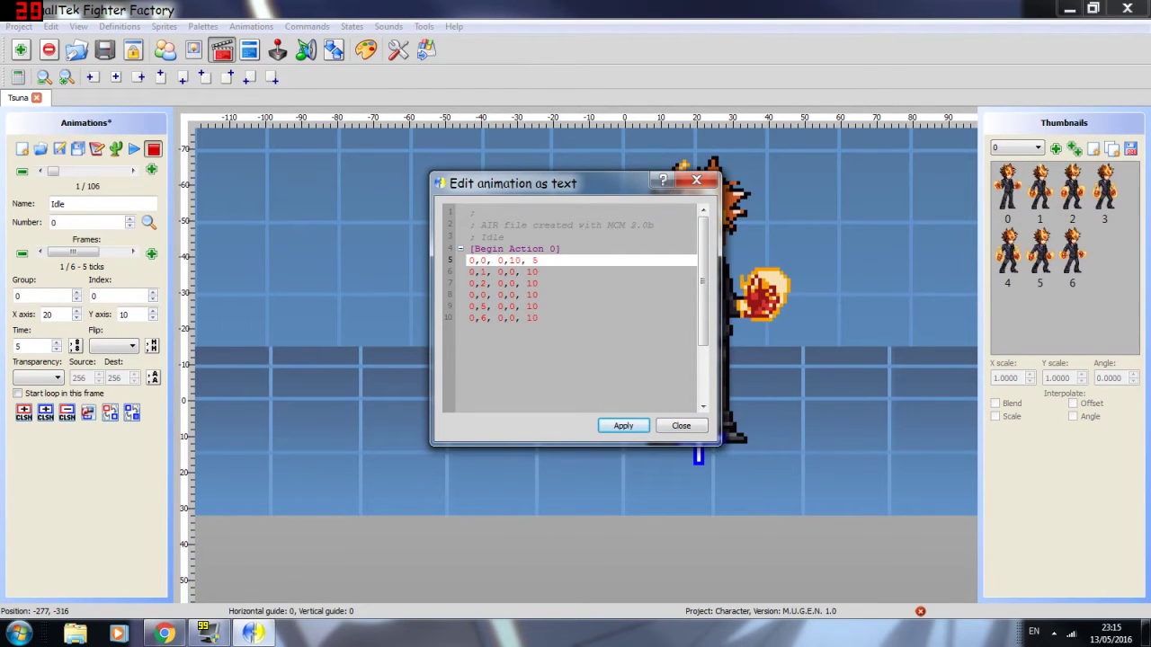
click(623, 425)
click(681, 426)
Step: Set the first frame's time to 8 and apply that time to all following frames
drag(72, 255, 5, 342)
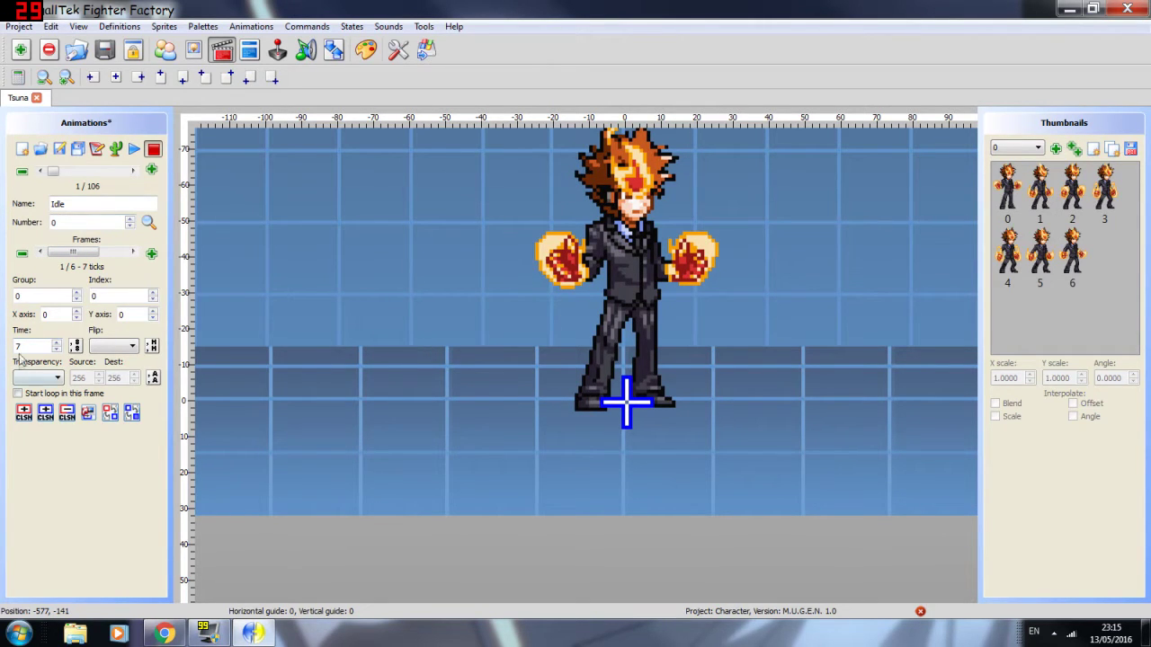
text(6)
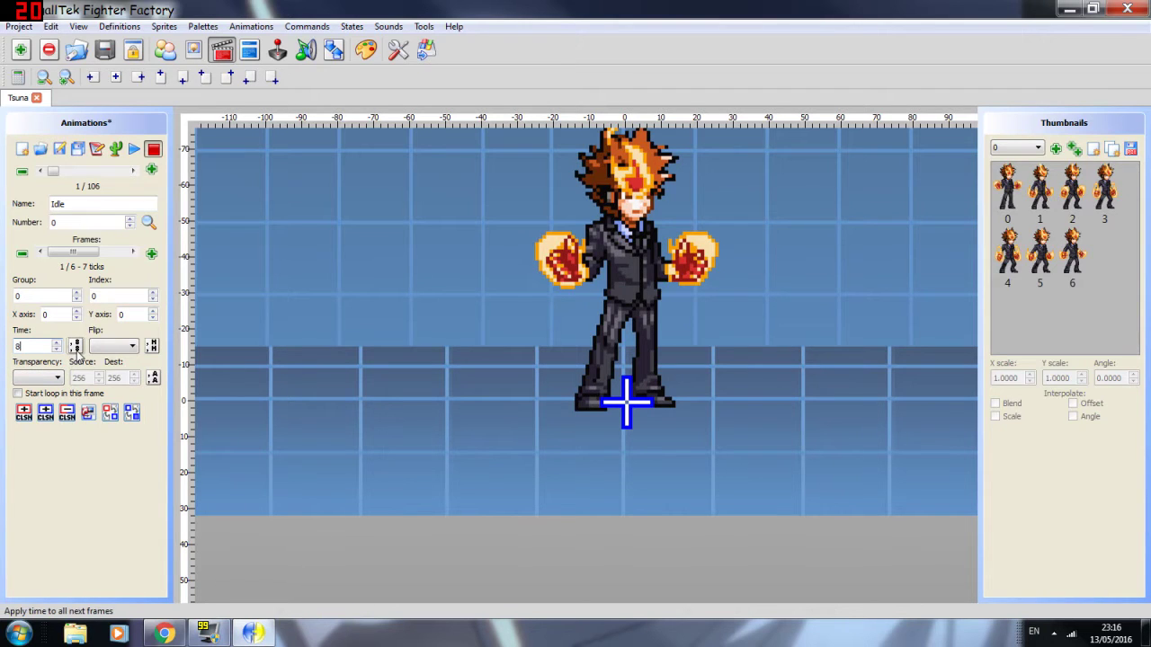
click(76, 347)
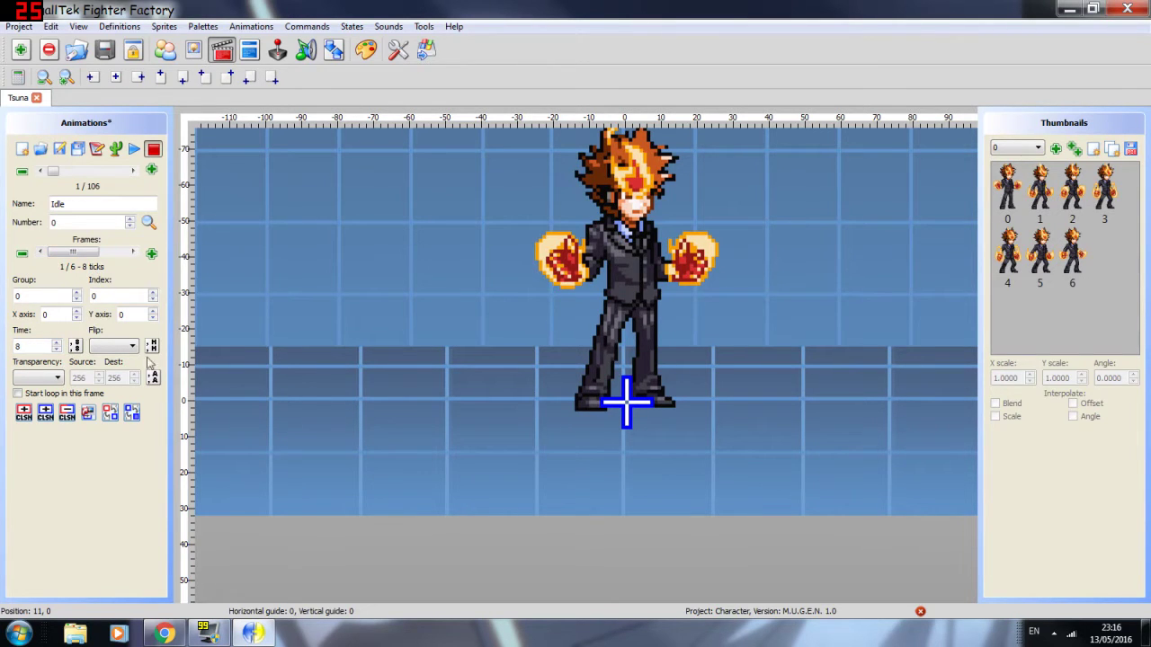
click(193, 49)
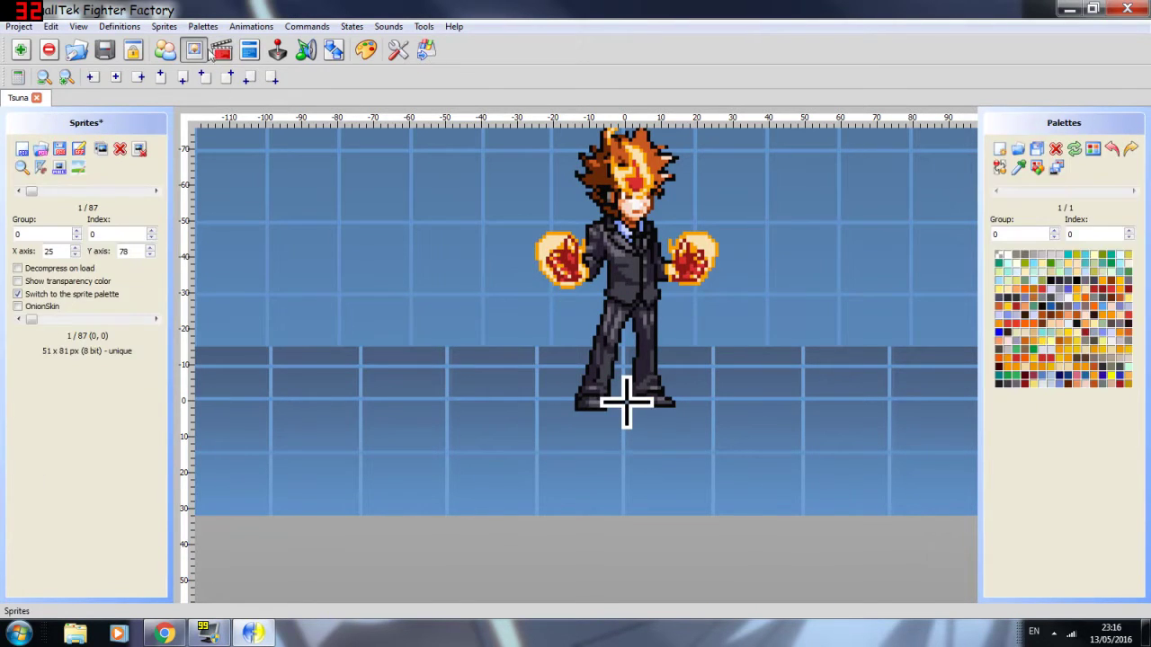
click(222, 51)
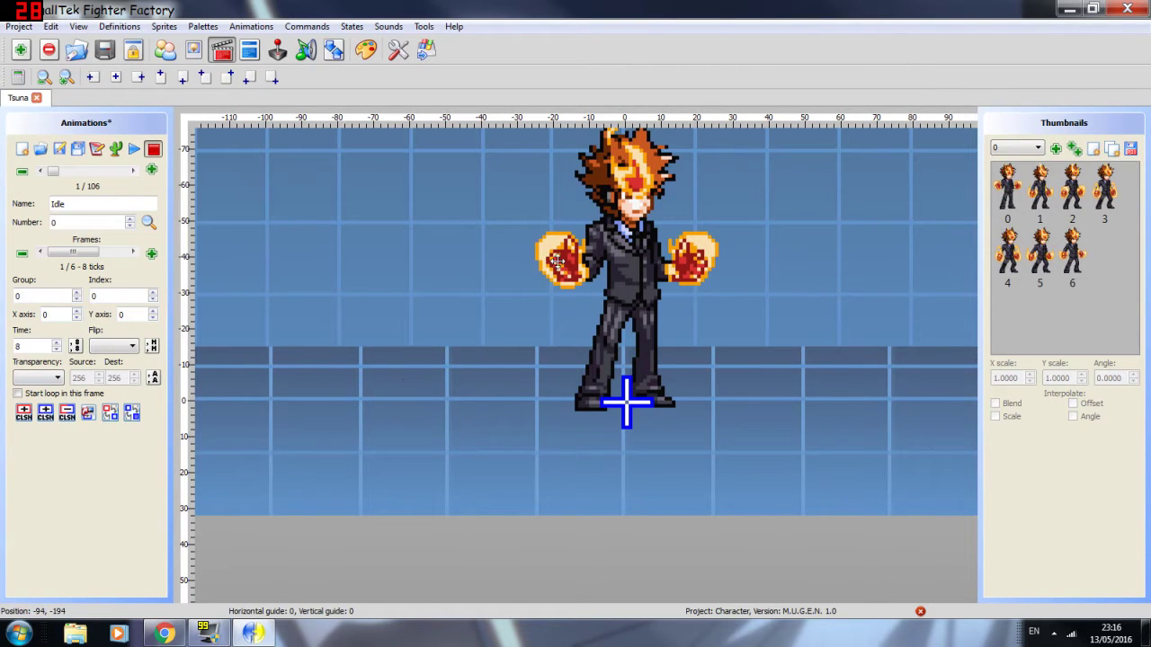
Step: Try flipping the first frame of the Idle animation horizontally, and clear its flip setting again
click(113, 347)
click(121, 388)
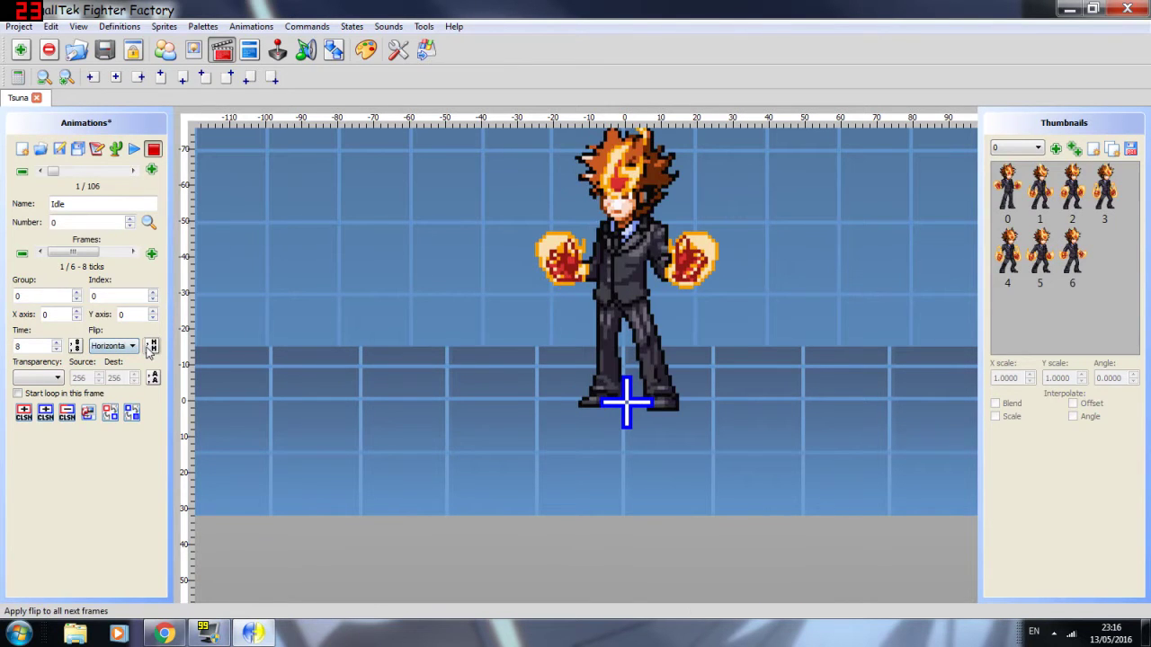
mouse_move(72, 252)
mouse_down()
mouse_move(139, 254)
mouse_move(74, 257)
mouse_up()
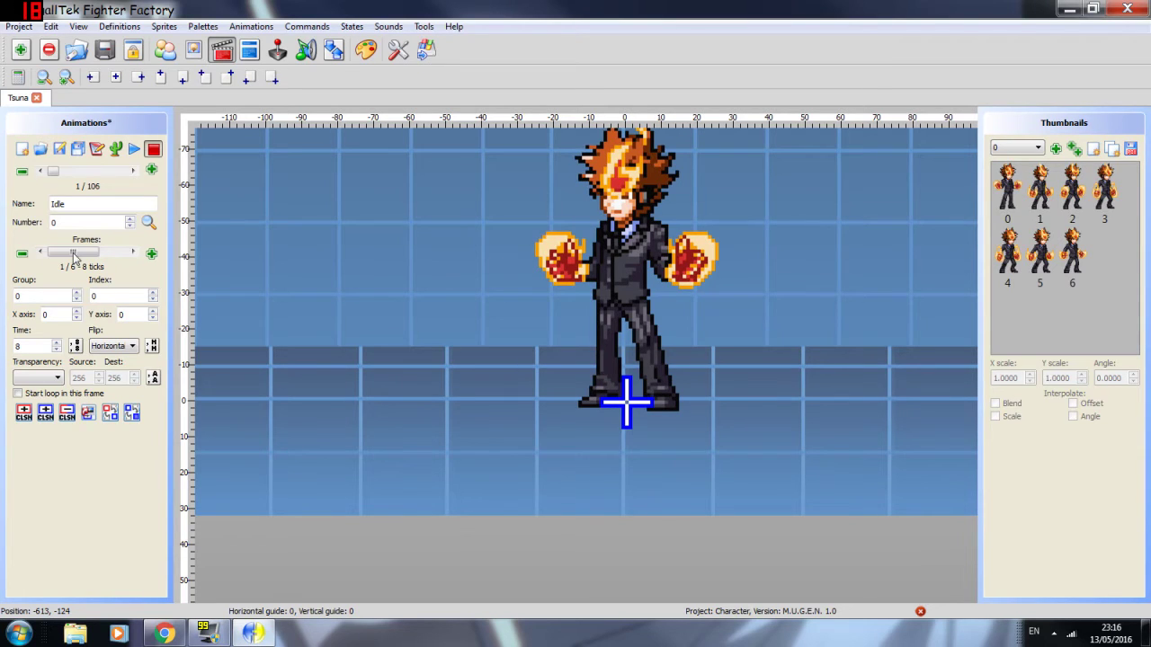
drag(82, 255, 161, 397)
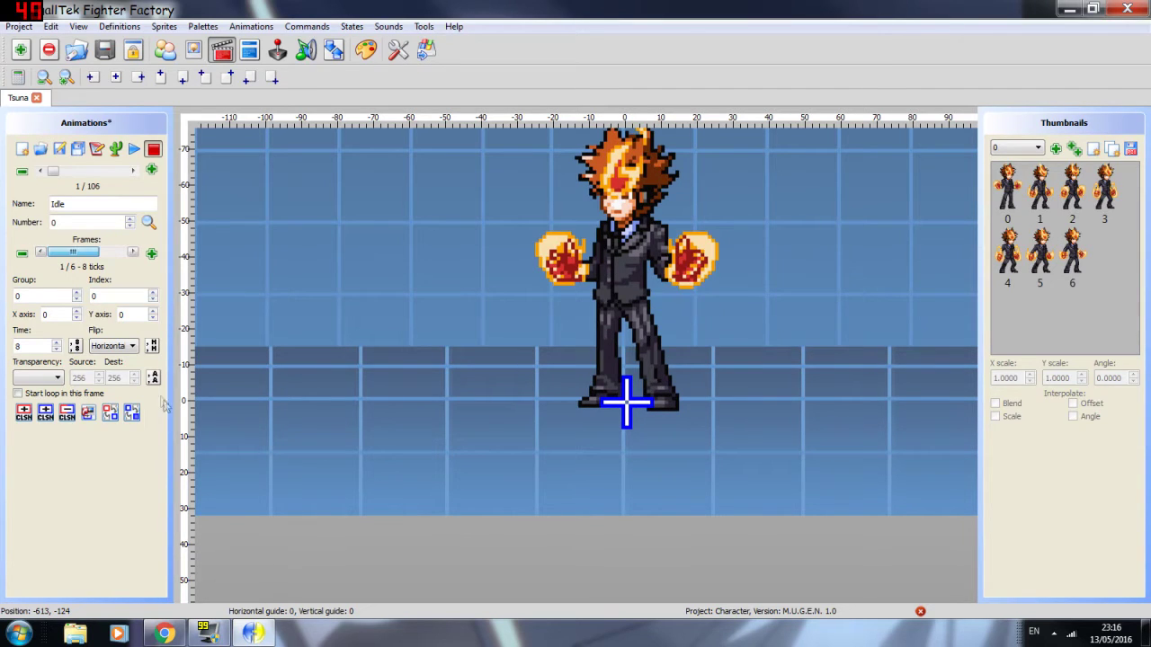
click(115, 349)
click(108, 357)
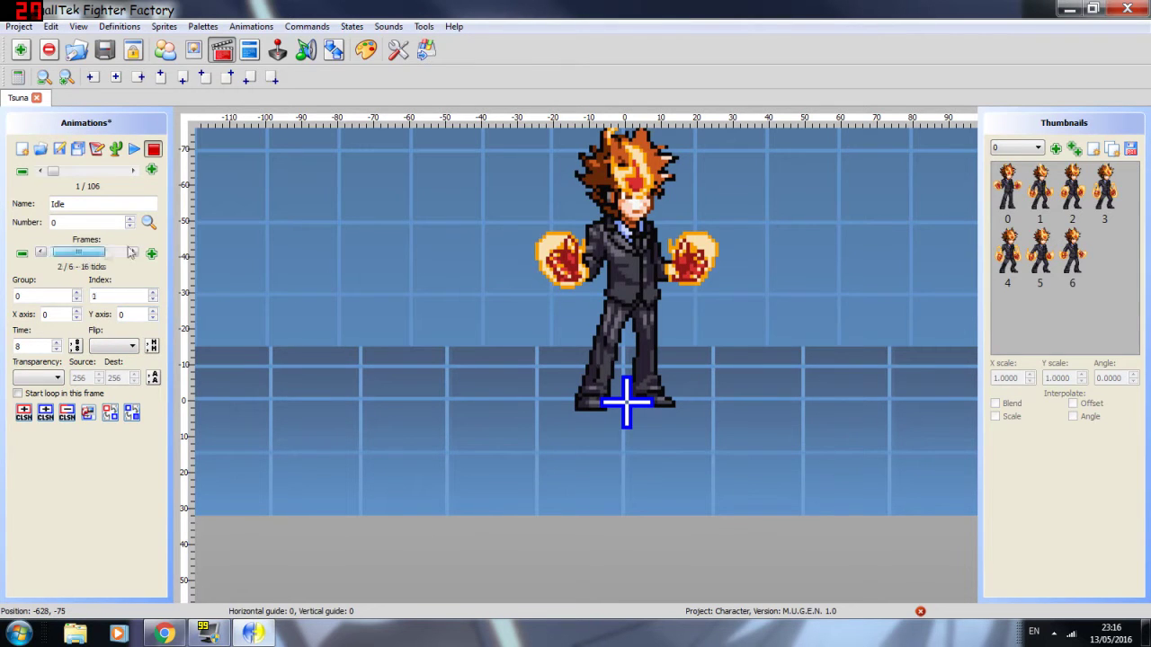
Step: Play the Idle animation to check its motion, and stop the playback
click(134, 148)
scroll(543, 306, down, 2)
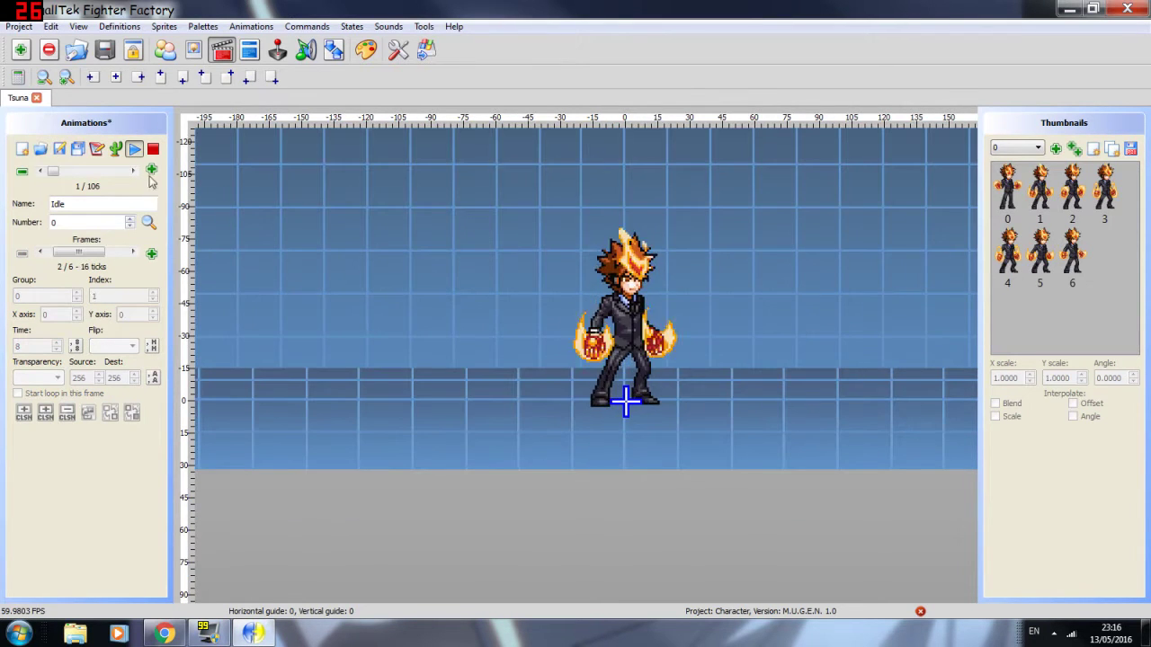
click(153, 150)
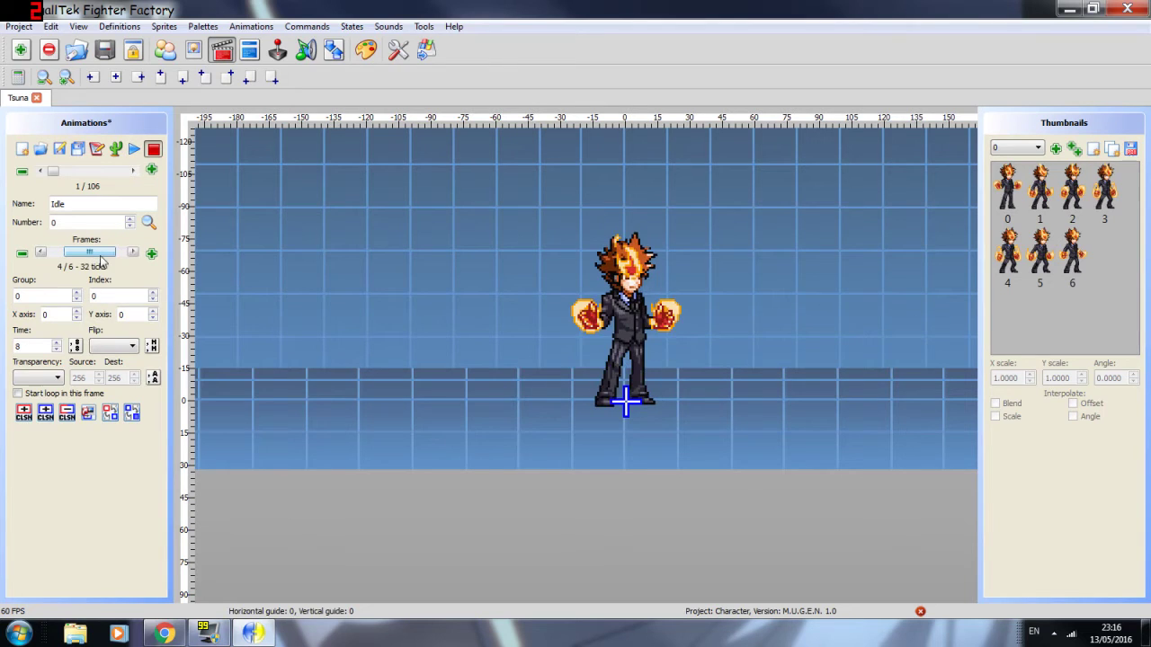
Step: Delete the Idle animation's fourth frame and append new frames, giving the last one group 0 and index 6
click(22, 252)
key(Return)
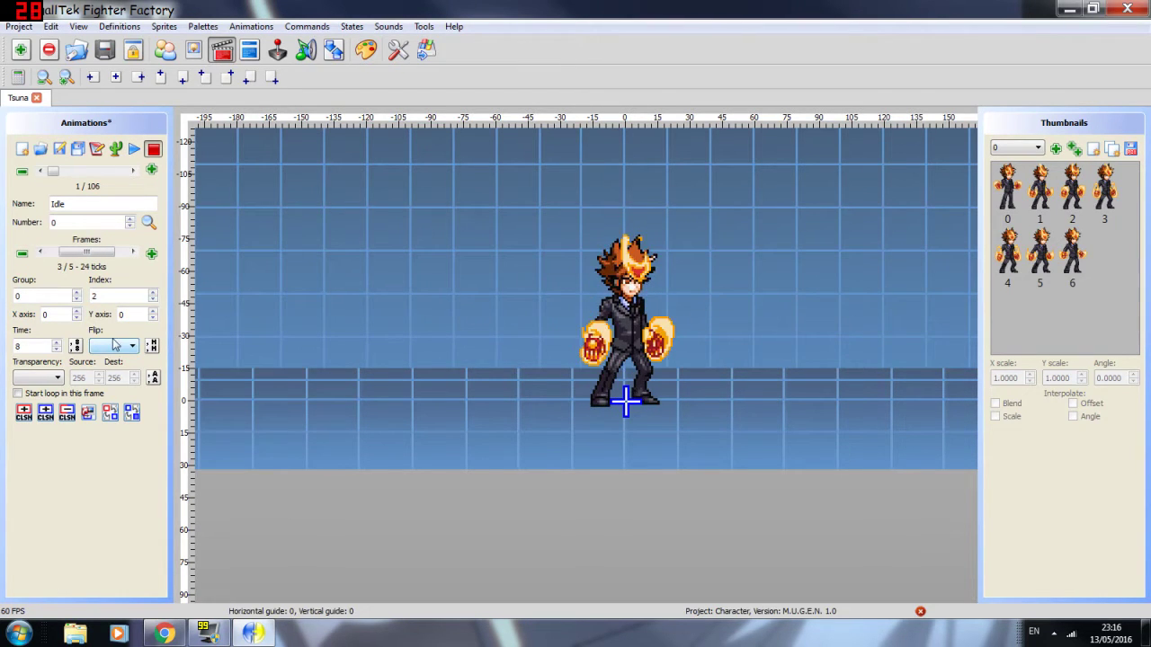
click(133, 253)
click(151, 254)
double_click(29, 297)
text(0)
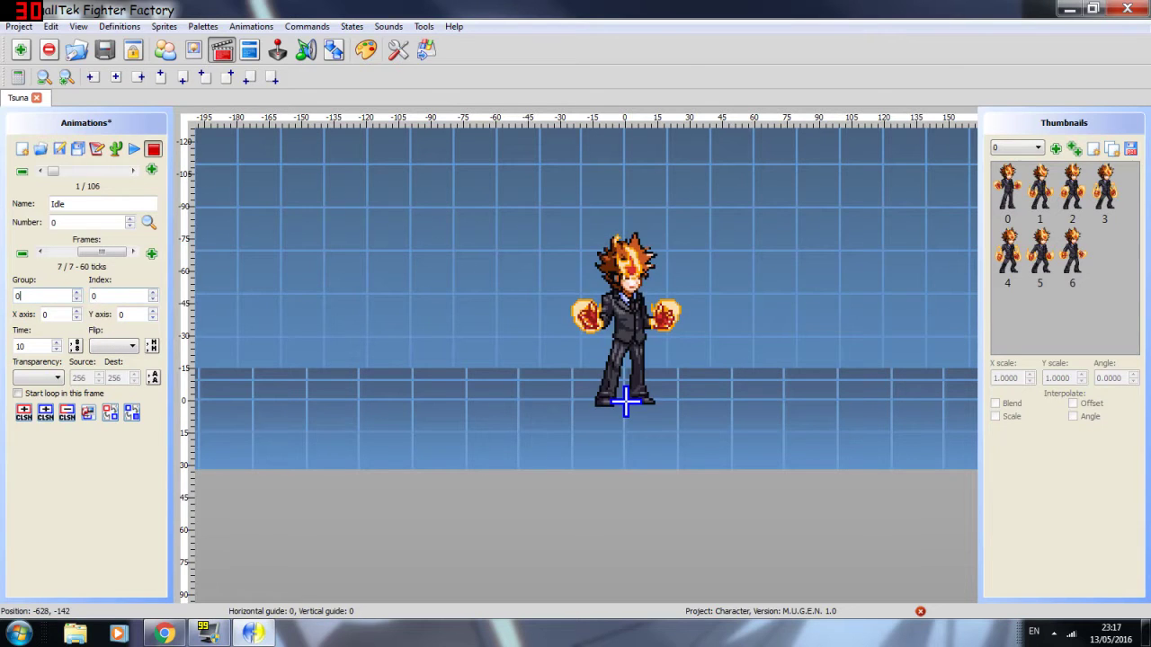
key(Tab)
text(6)
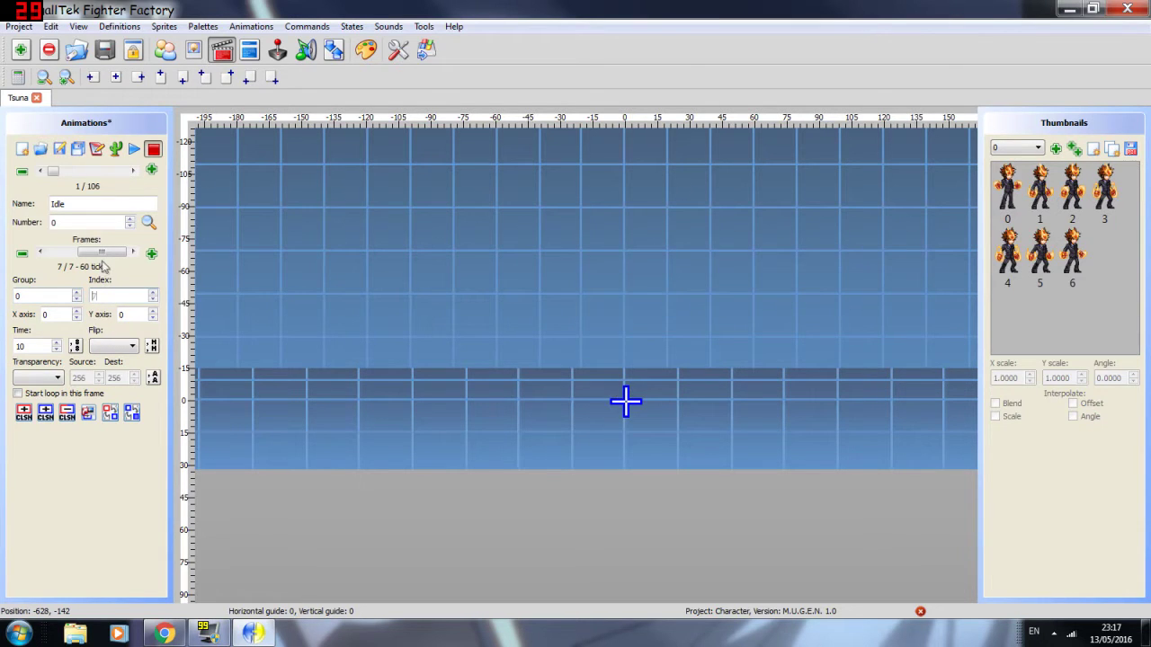
Step: Return to the first Idle frame, set its time to 15 and preview the animation
drag(99, 256, 16, 264)
click(153, 150)
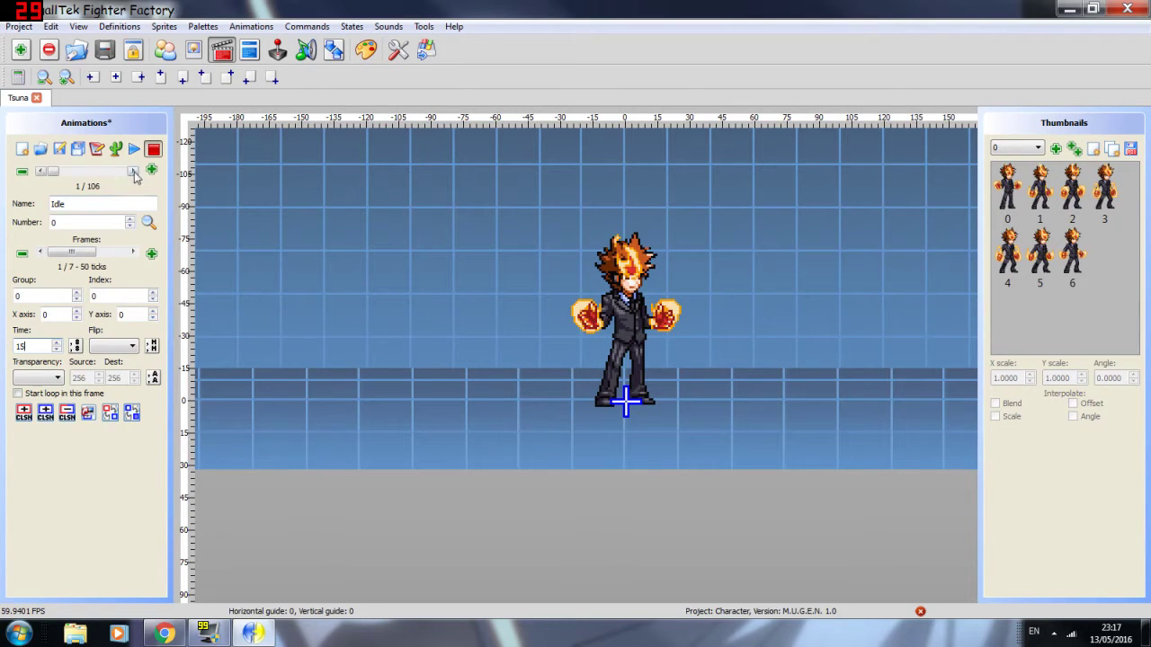
Step: Go to animation number 5 and move its single frame up to a Y axis of -6
click(132, 170)
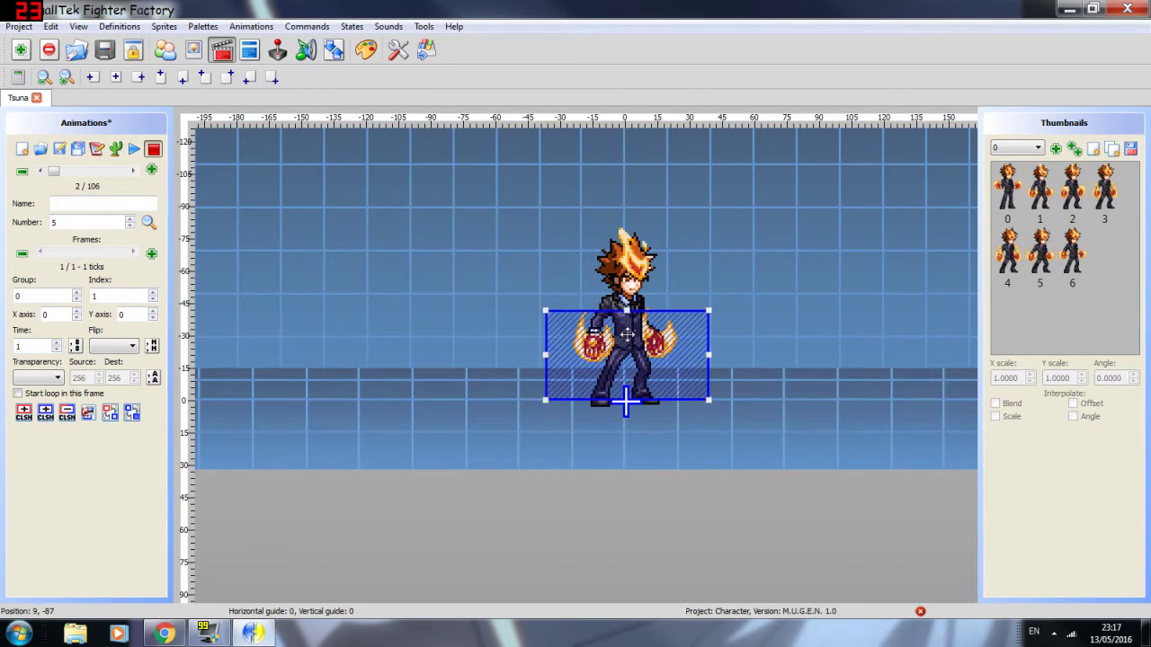
key(Up)
key(Up)
key(Up)
key(Up)
key(Up)
key(Up)
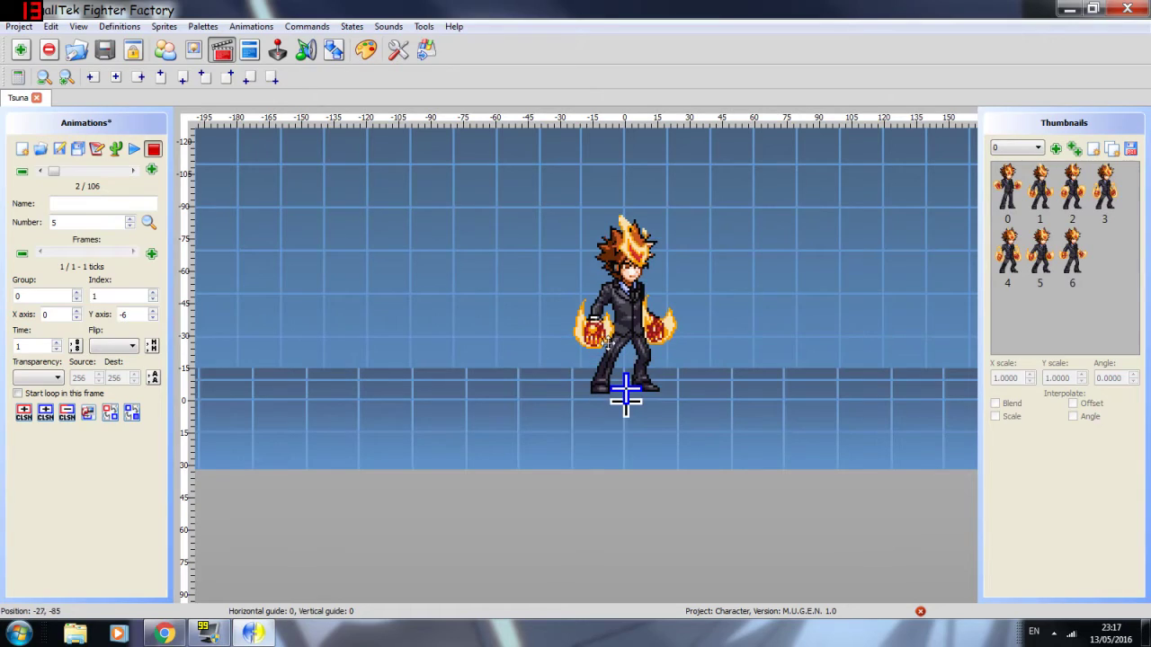
Step: Run the character in MUGEN to test it, and return to Fighter Factory
click(427, 51)
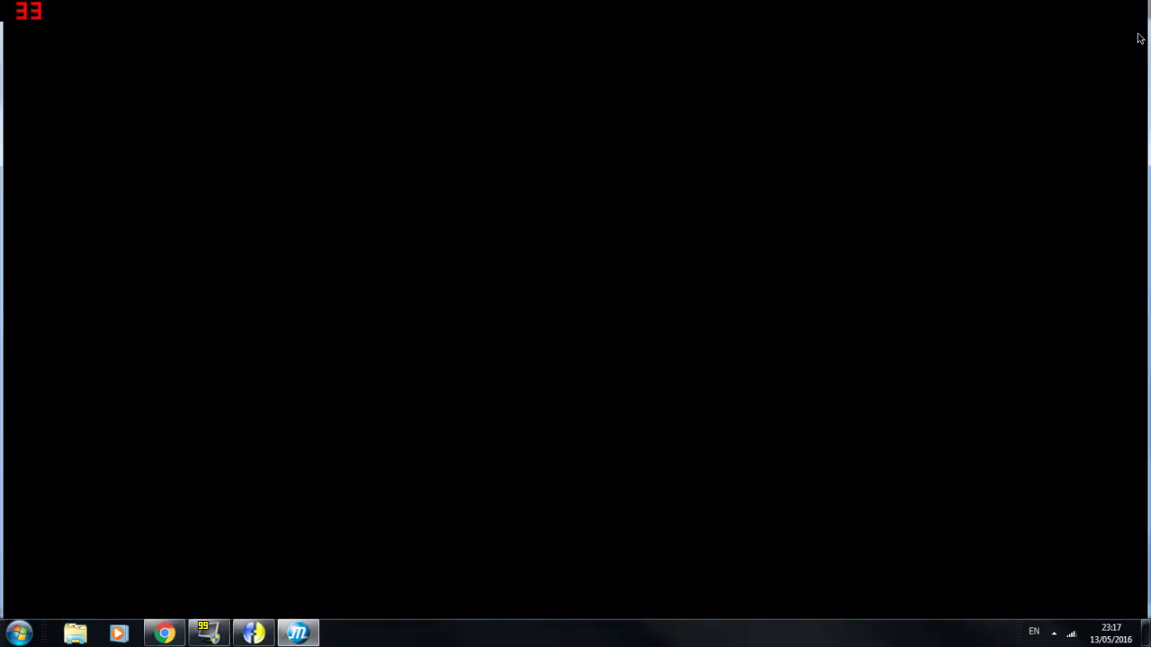
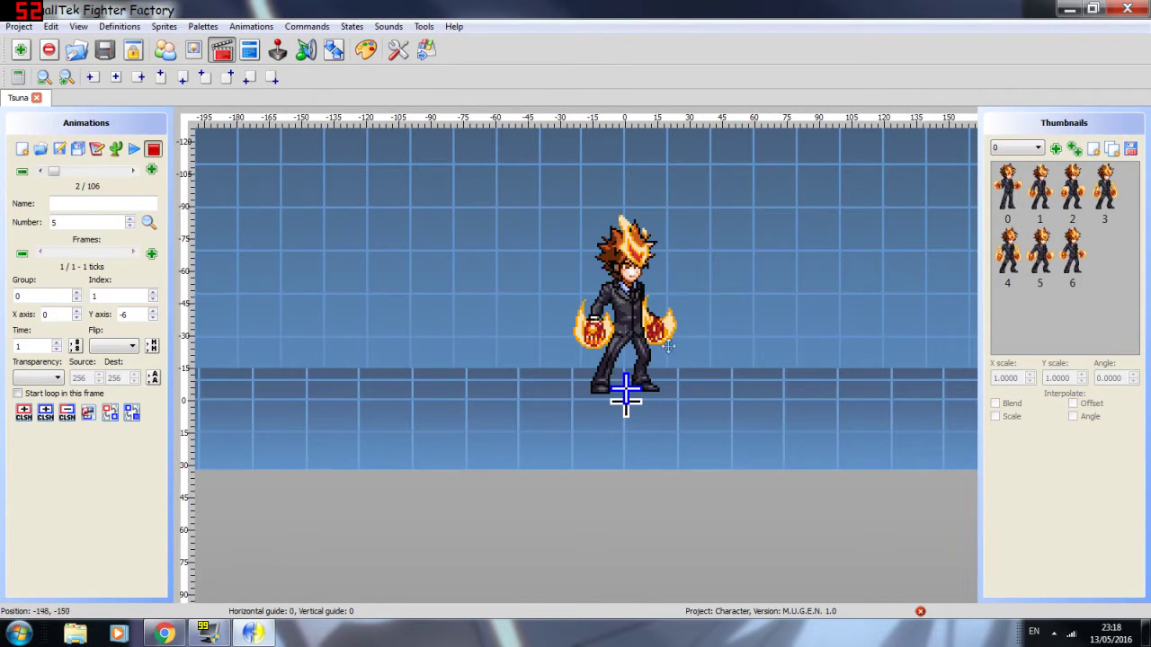
click(194, 50)
scroll(58, 195, down, 1)
key(F3)
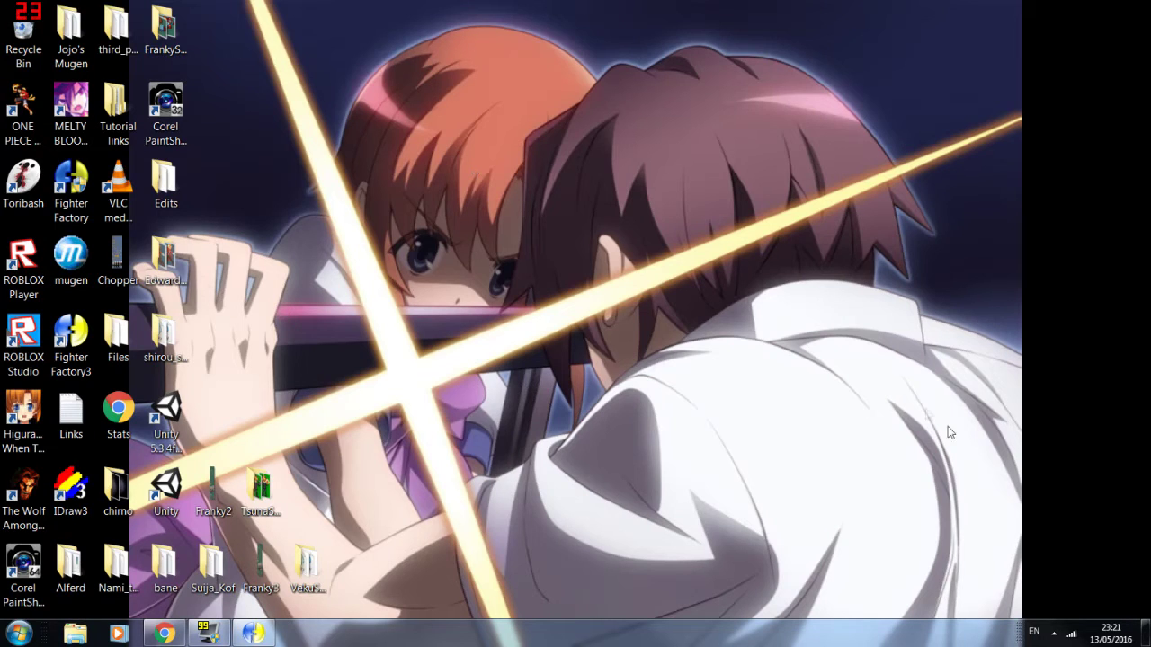
click(252, 633)
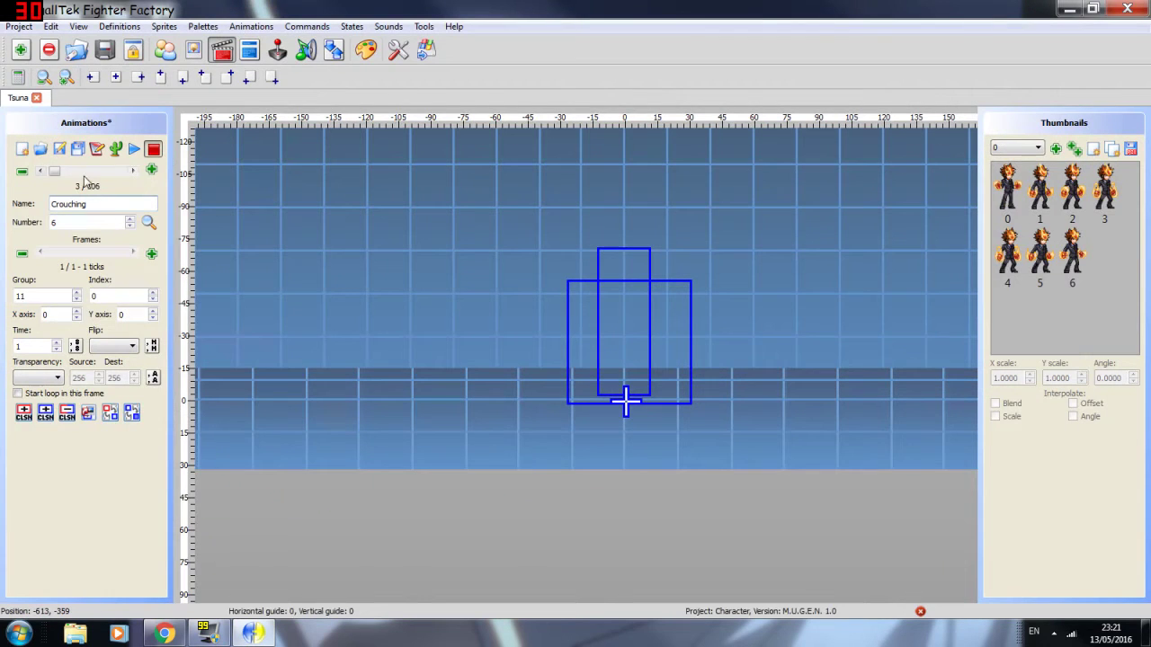
Step: Switch to the mugen docs folder and open the sprite standard document, spr (Hitsprites), in the browser
click(1070, 9)
key(m)
key(u)
key(Return)
key(Return)
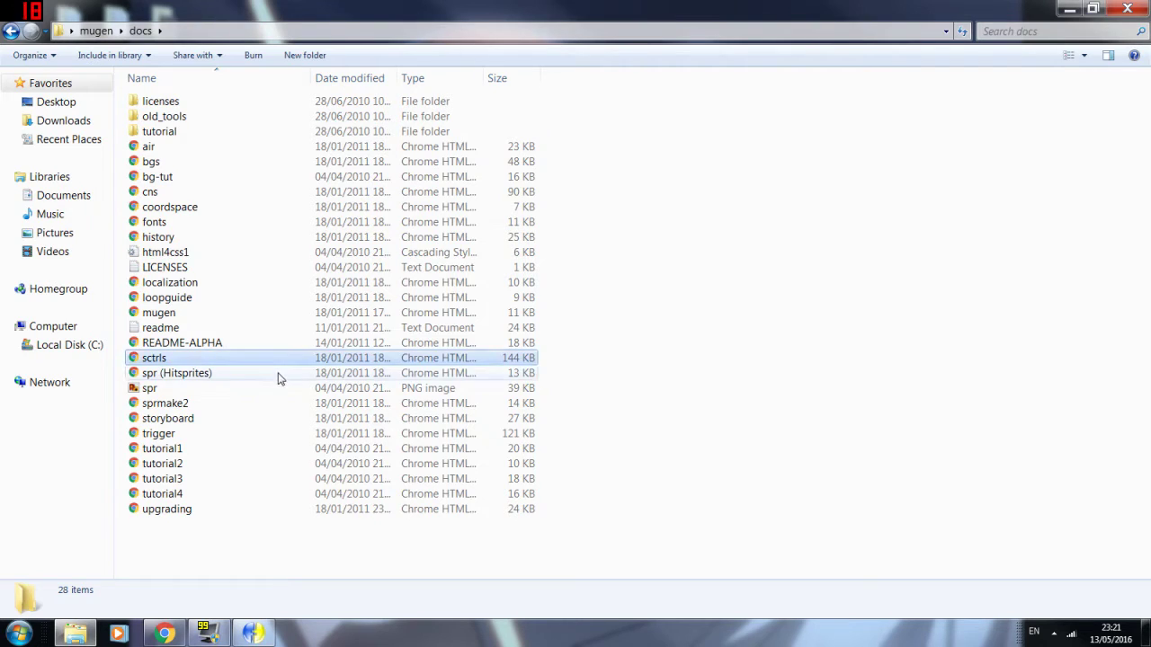
click(220, 379)
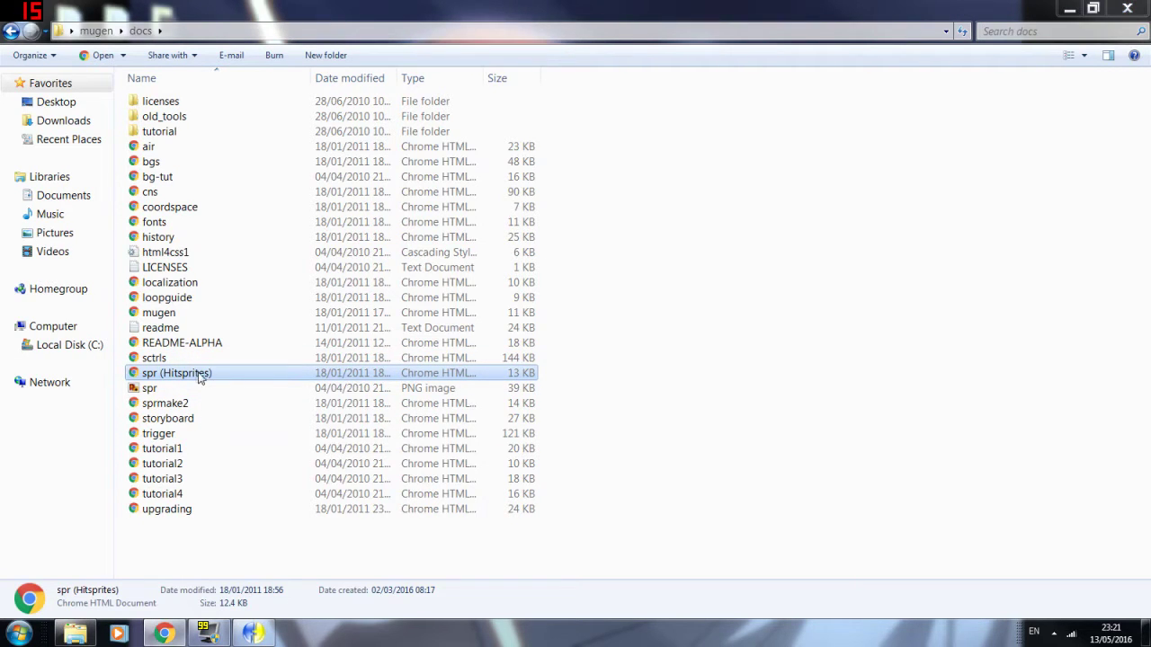
key(Return)
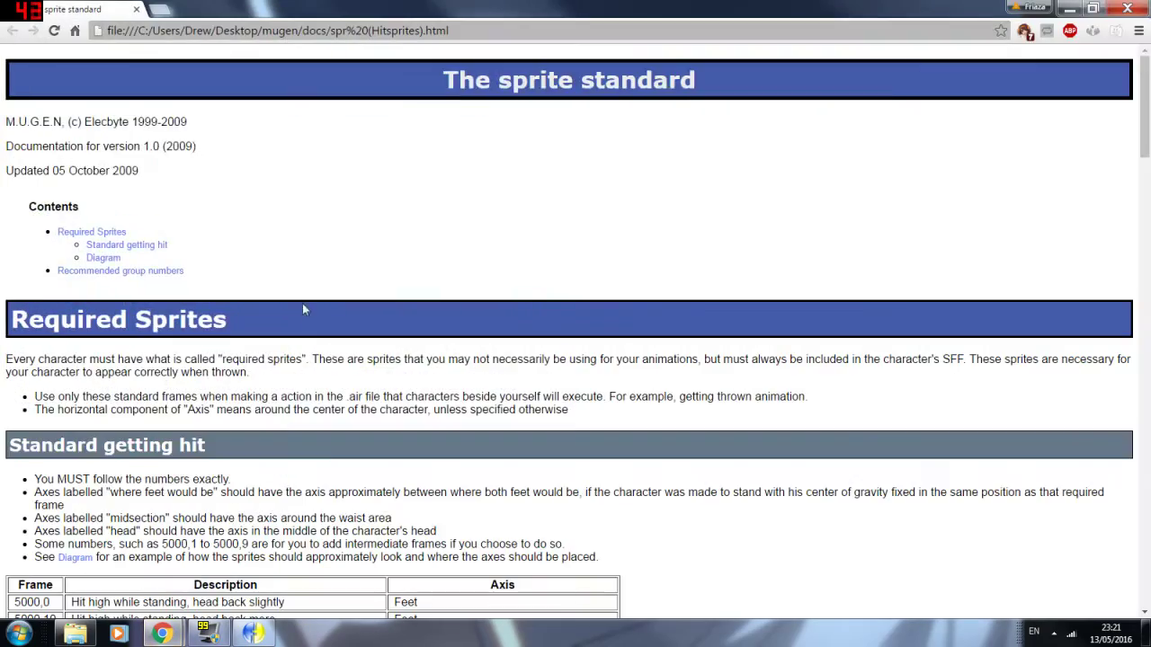
Step: Read through the required getting-hit sprites table, the axis placement diagram and the recommended group numbers
scroll(381, 344, down, 2)
scroll(381, 344, down, 3)
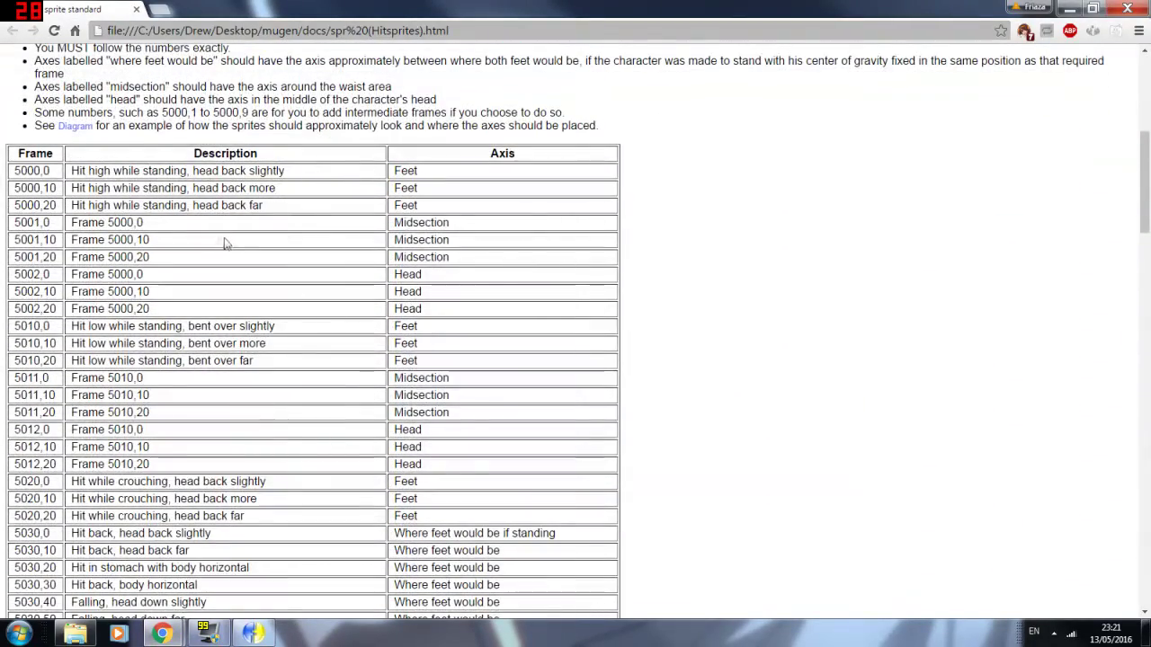
scroll(222, 235, down, 1)
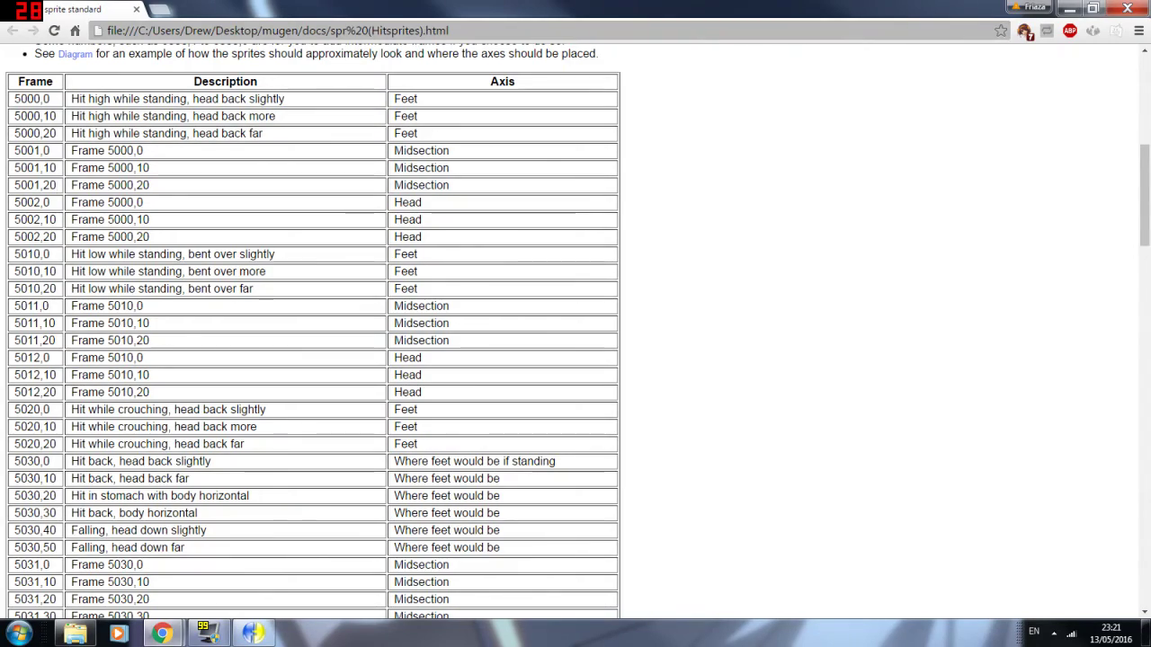
scroll(71, 104, down, 4)
scroll(576, 331, down, 15)
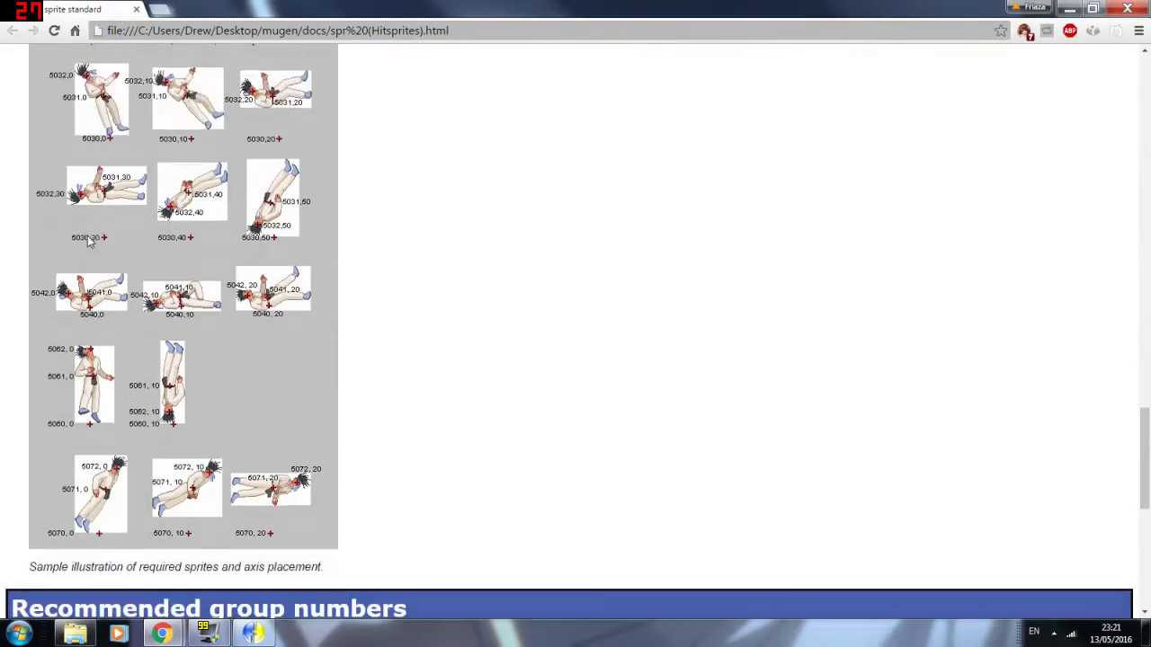
scroll(225, 225, up, 2)
scroll(182, 274, down, 2)
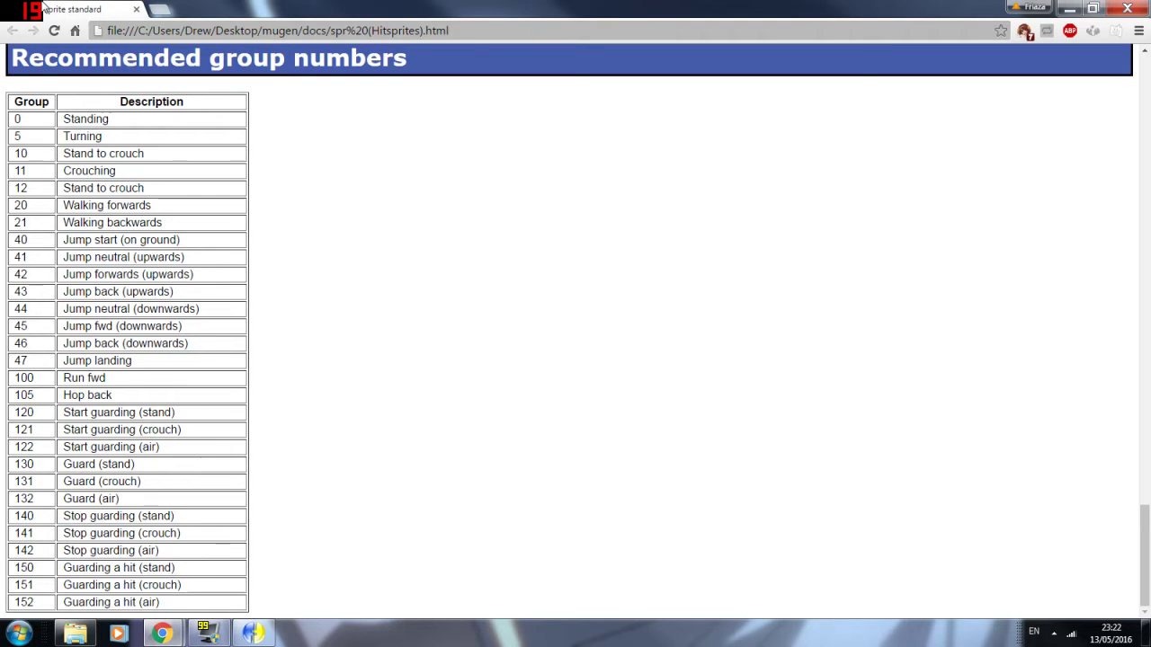
Step: Close the sprite standard document and the docs folder, and switch back to Fighter Factory
drag(418, 9, 1150, 153)
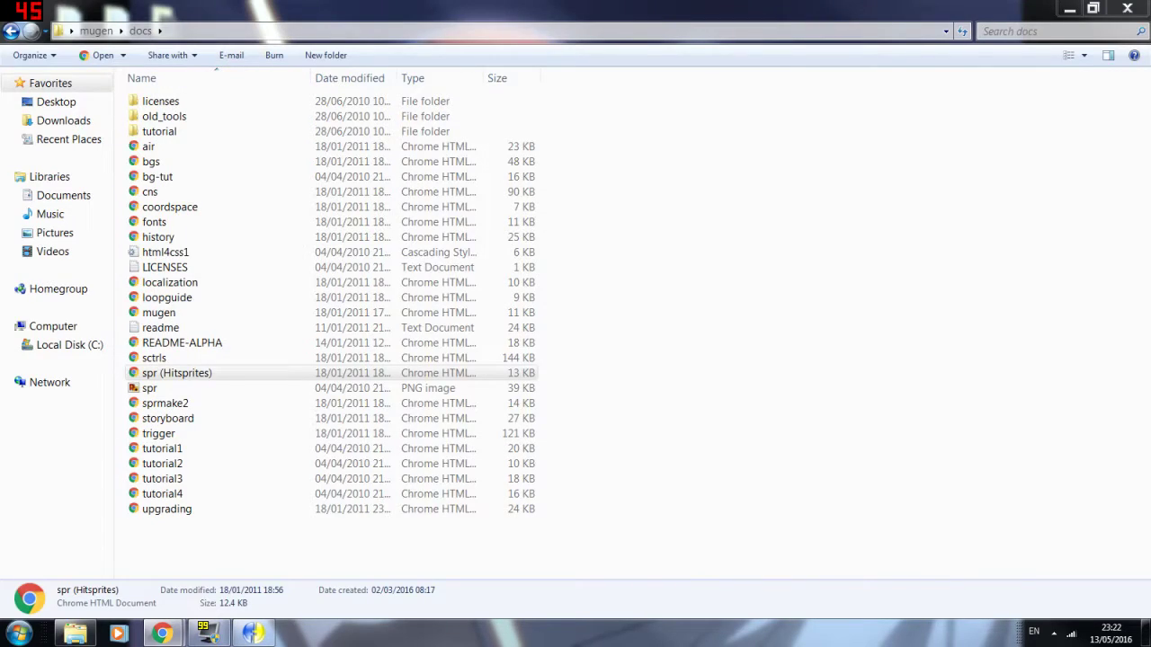
click(1127, 8)
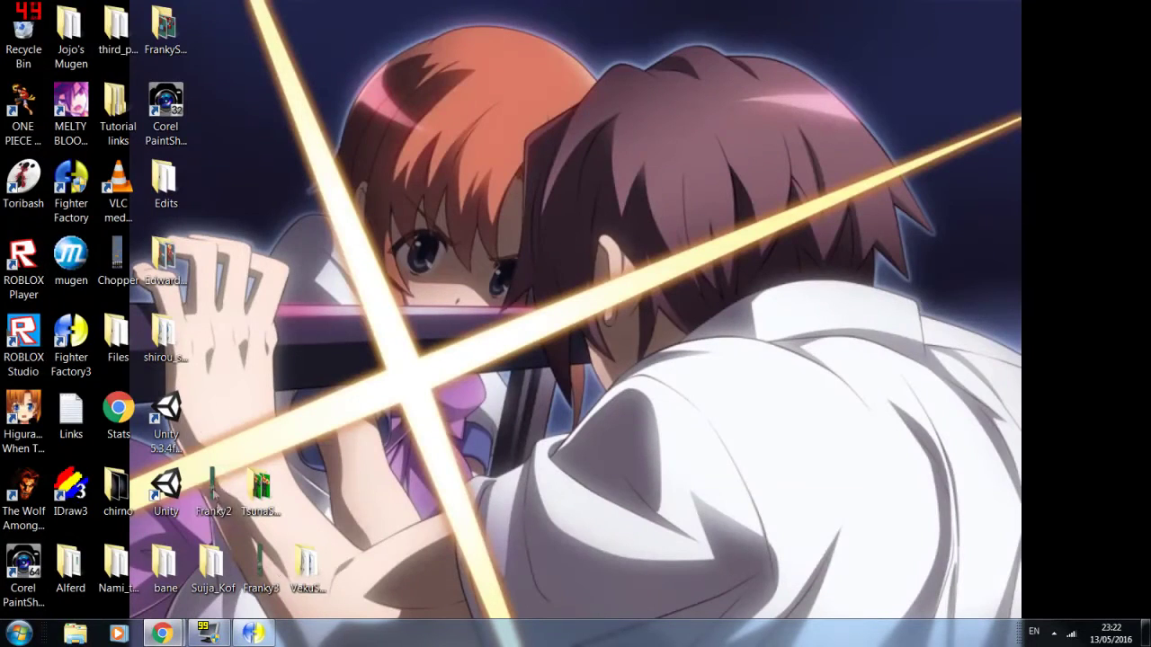
click(253, 633)
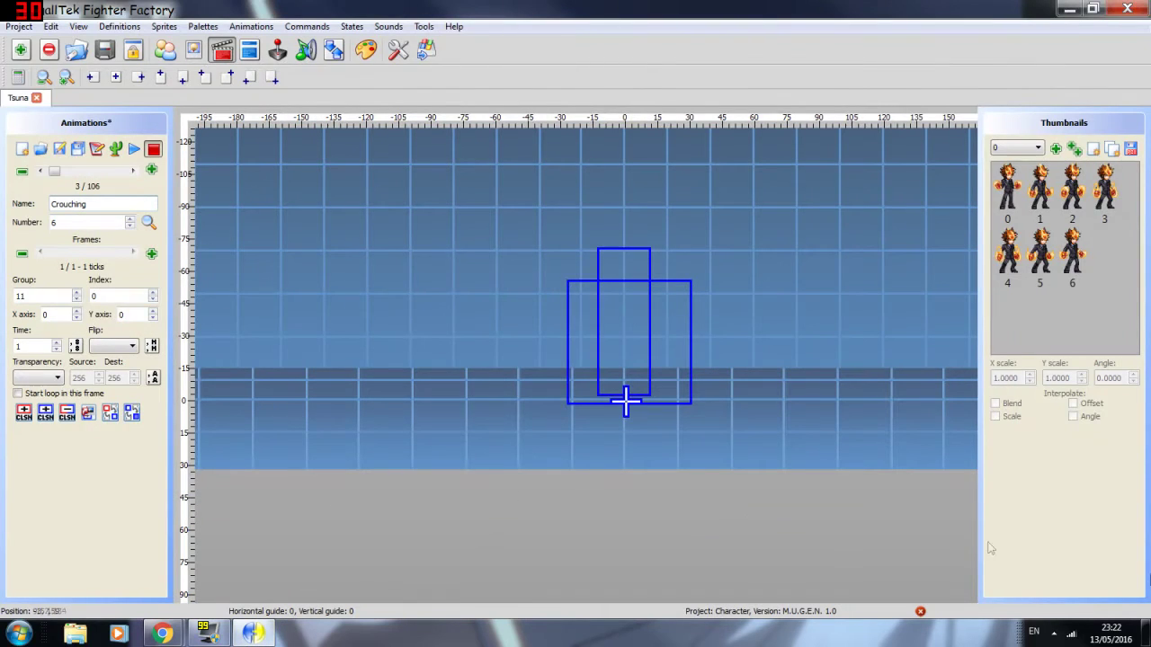
Step: Add the images Crouch (1) and Crouch (2) from TsunaSprites as sprites in group 11, starting at index 0
click(193, 50)
click(41, 148)
click(232, 232)
key(c)
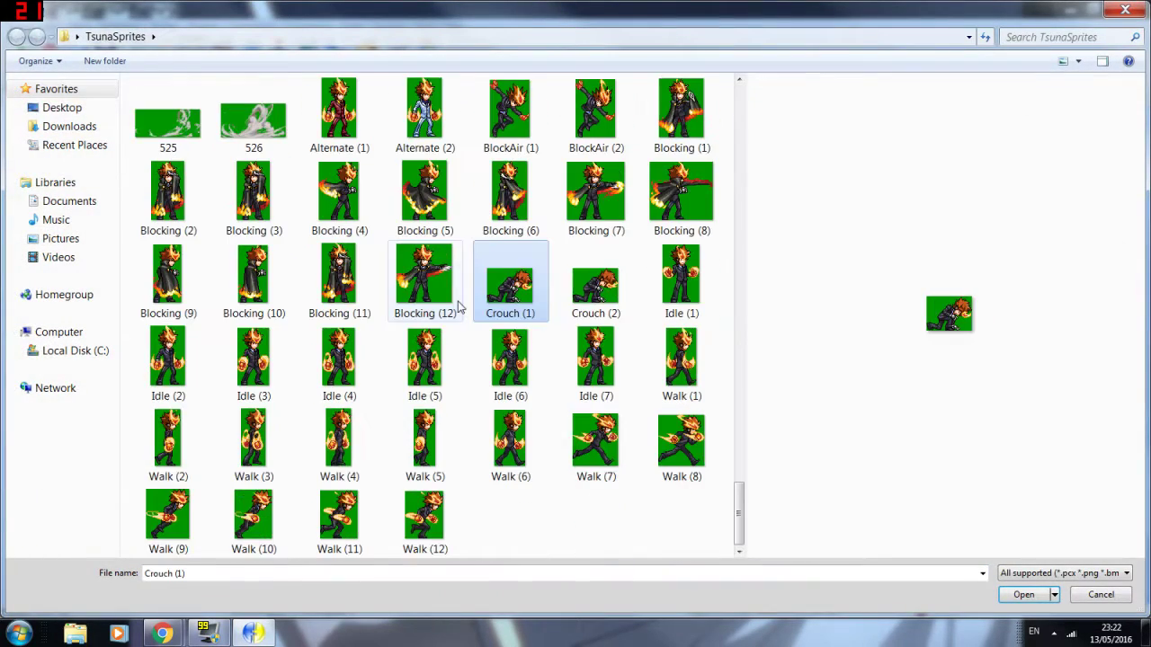
shift+click(596, 286)
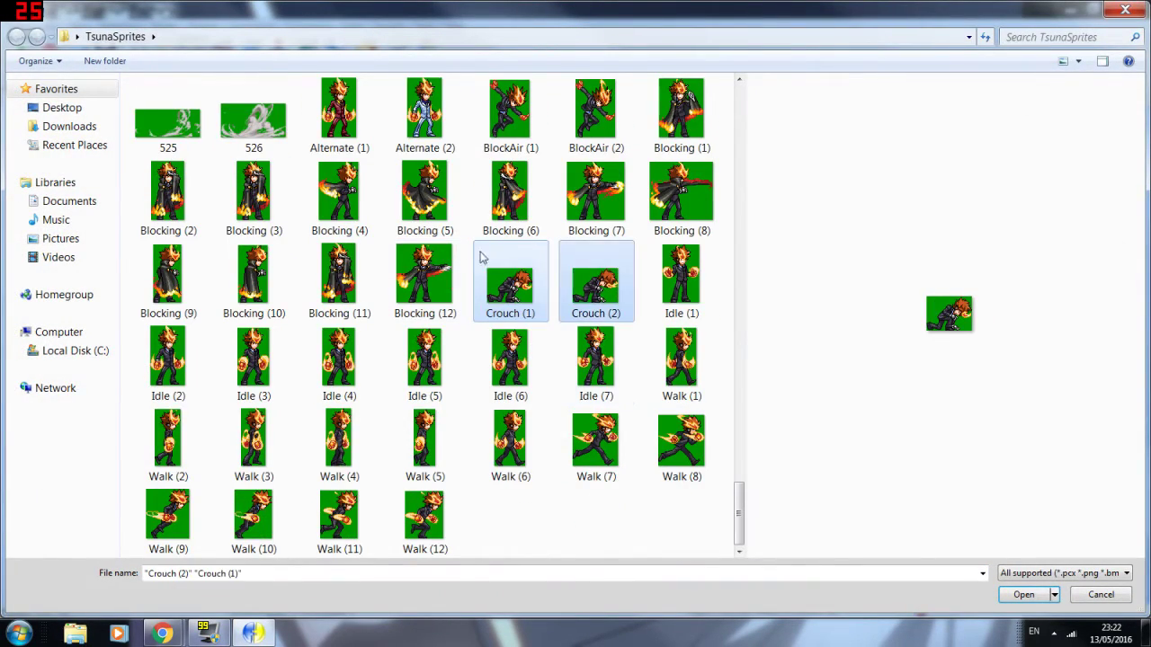
key(Return)
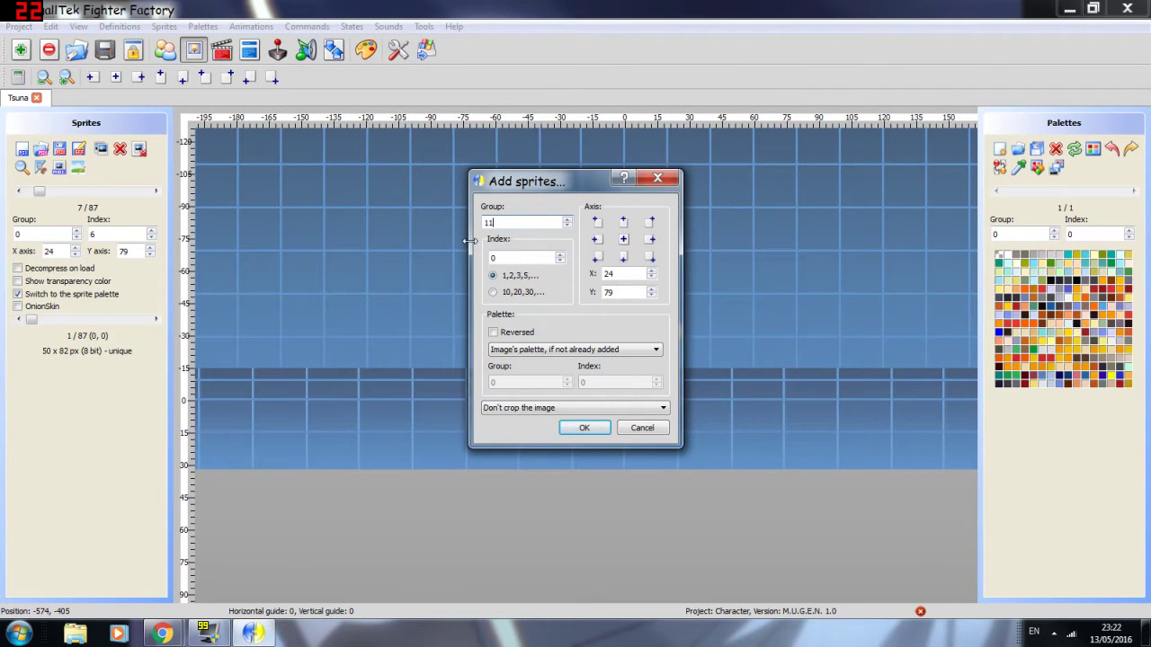
click(584, 429)
Step: Step back and forth through the sprites around group 11 to compare the new crouch sprites
click(18, 192)
key(Left)
key(Right)
key(Left)
key(Right)
key(Left)
key(Right)
key(Right)
key(Right)
key(Right)
key(Left)
key(Left)
key(Left)
key(Left)
key(Right)
key(Left)
key(Right)
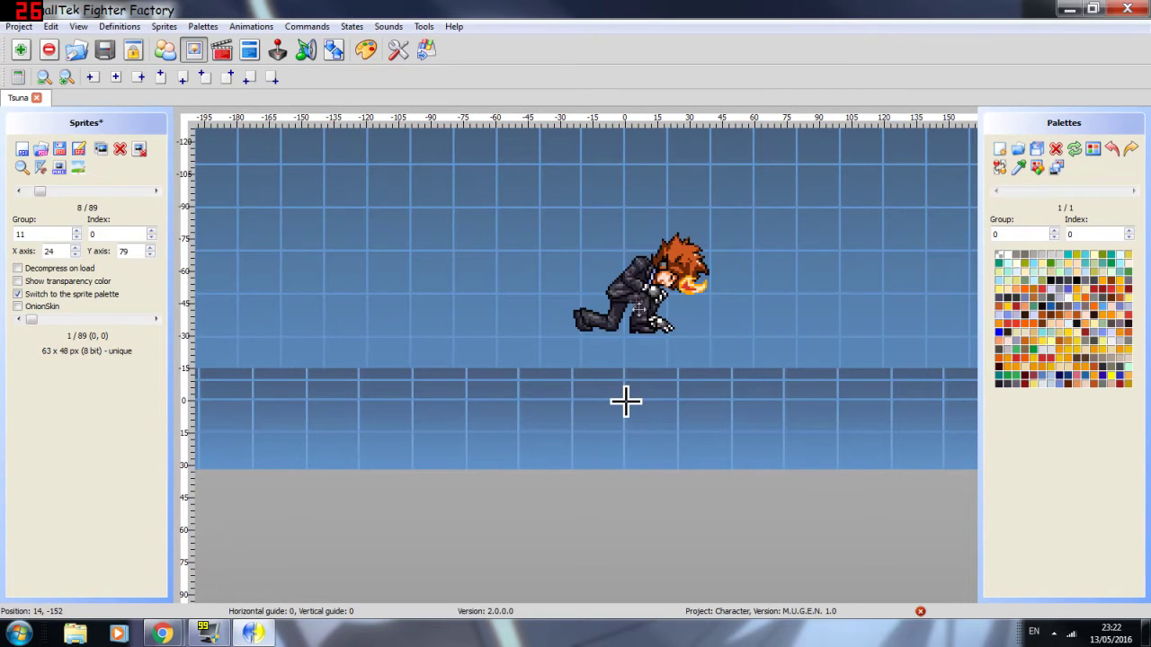
Step: Move the crouch sprite 11,0 to an axis of X 25, Y 46 and compare the second crouch sprite with it using OnionSkin
drag(637, 309, 635, 380)
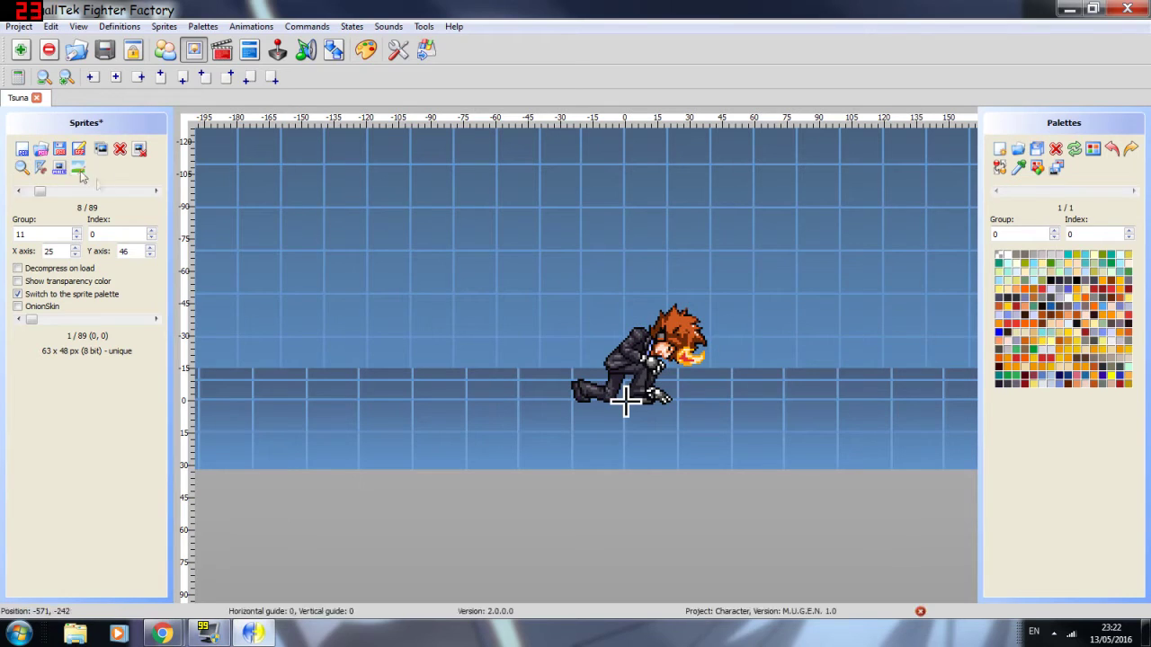
click(18, 307)
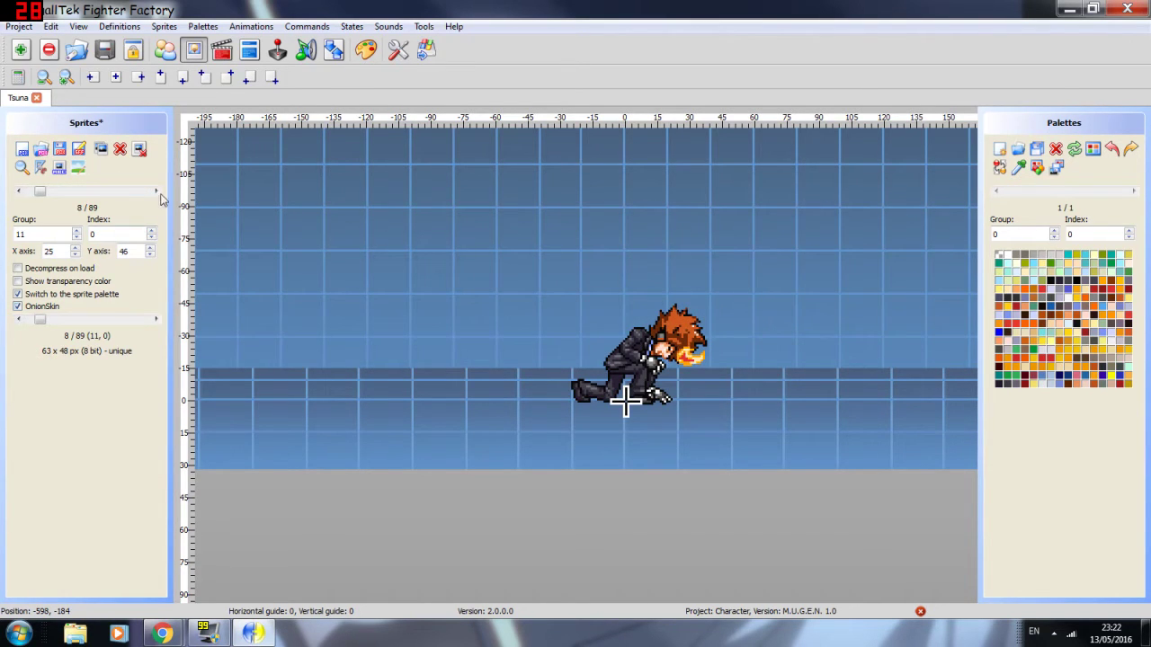
click(155, 190)
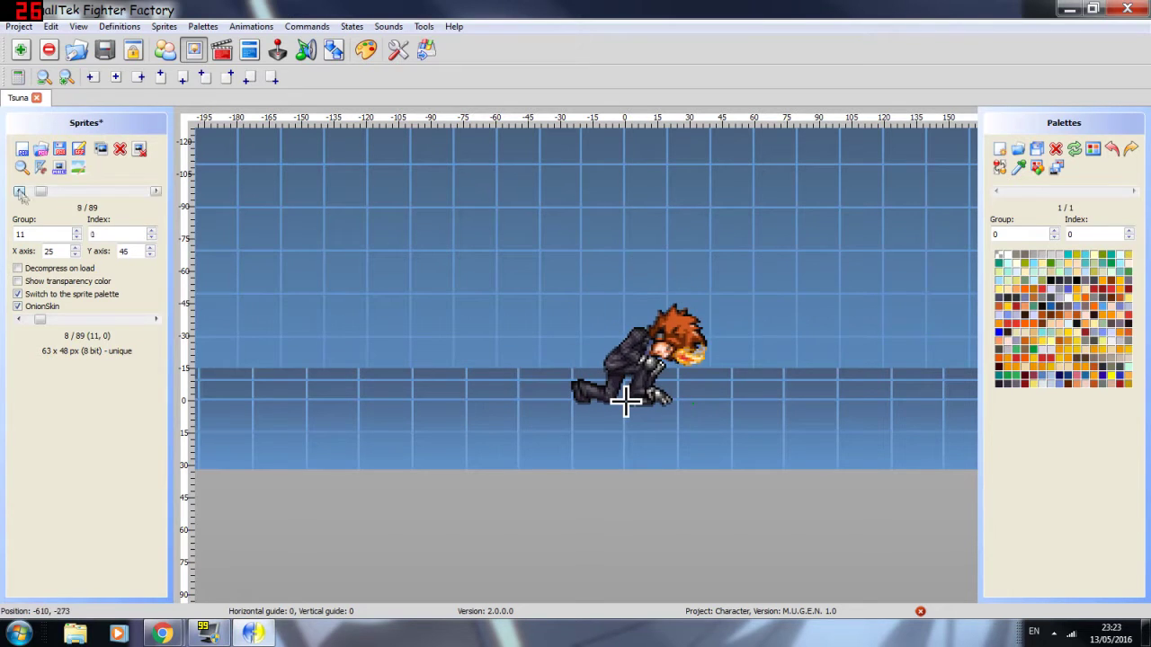
Step: Add the images Walk (1) through Walk (12) from TsunaSprites as sprites in group 20, starting at index 0
click(30, 152)
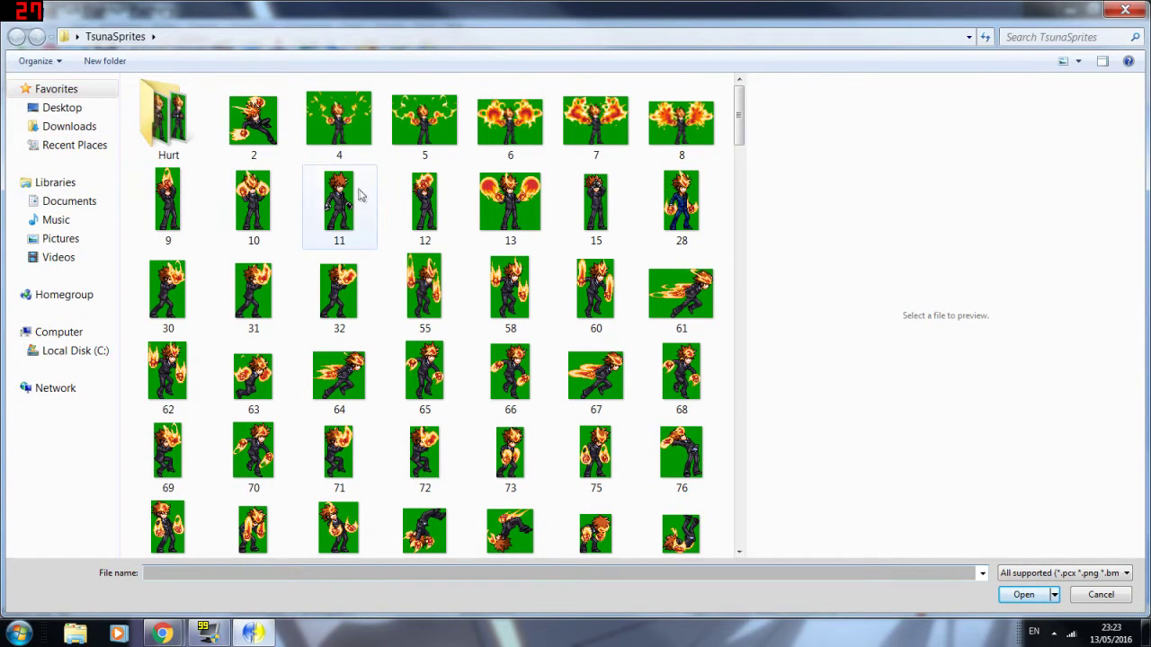
click(393, 202)
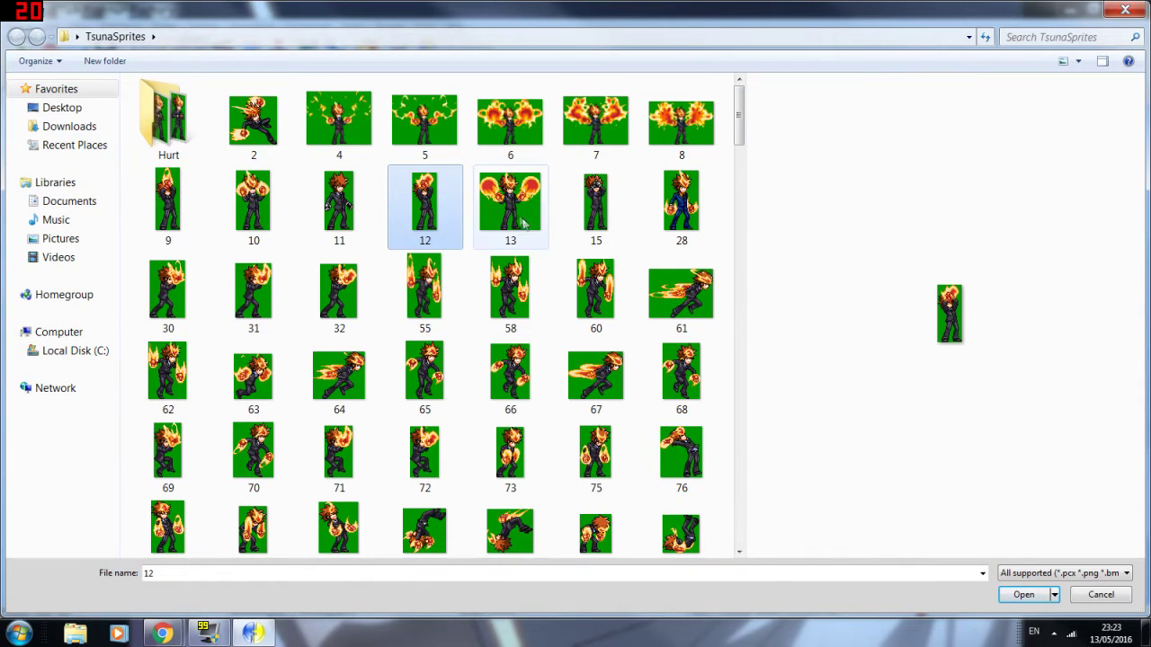
click(538, 184)
key(w)
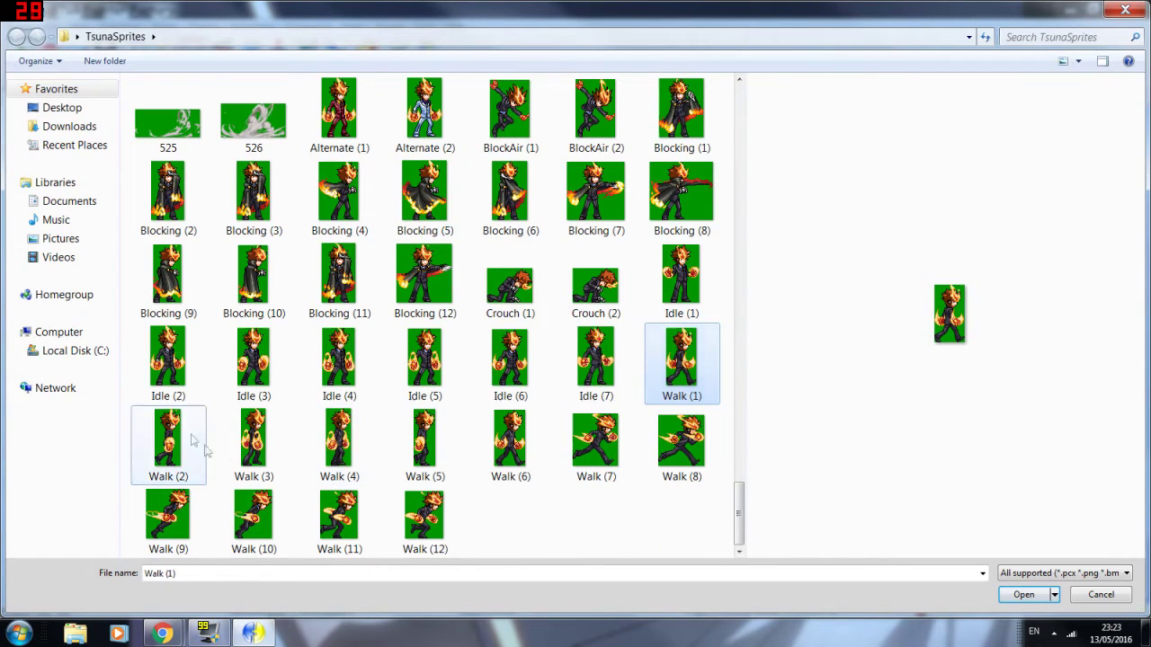
ctrl+click(193, 436)
ctrl+click(261, 440)
ctrl+click(341, 450)
ctrl+click(427, 459)
ctrl+click(535, 465)
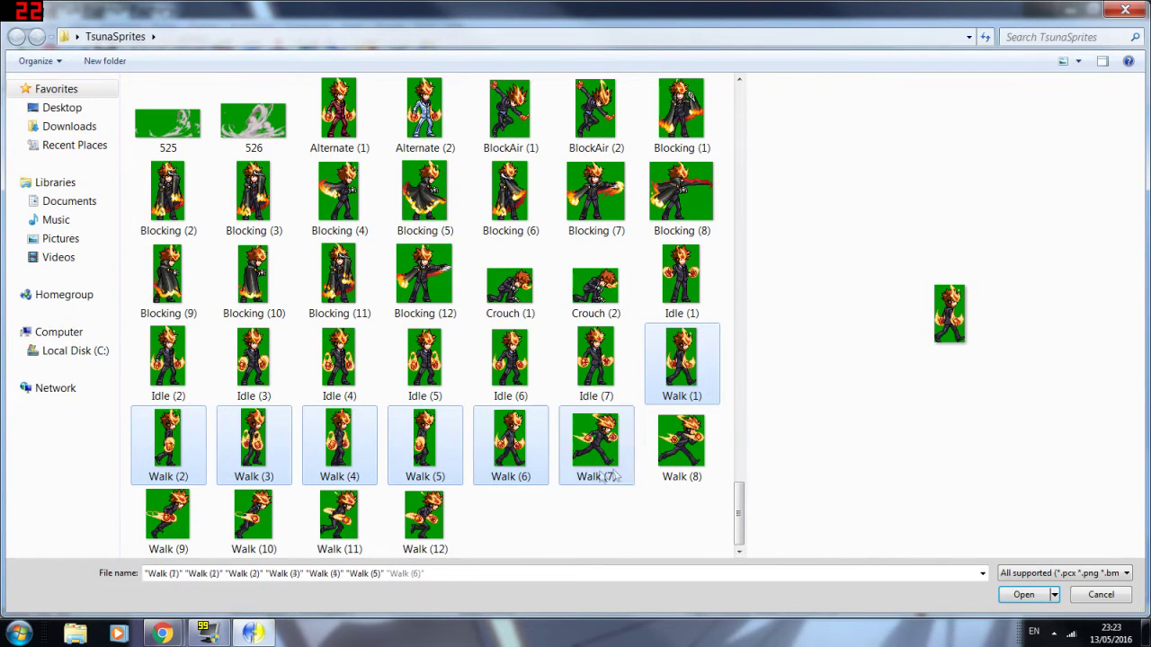
ctrl+click(594, 463)
ctrl+click(670, 450)
ctrl+click(254, 517)
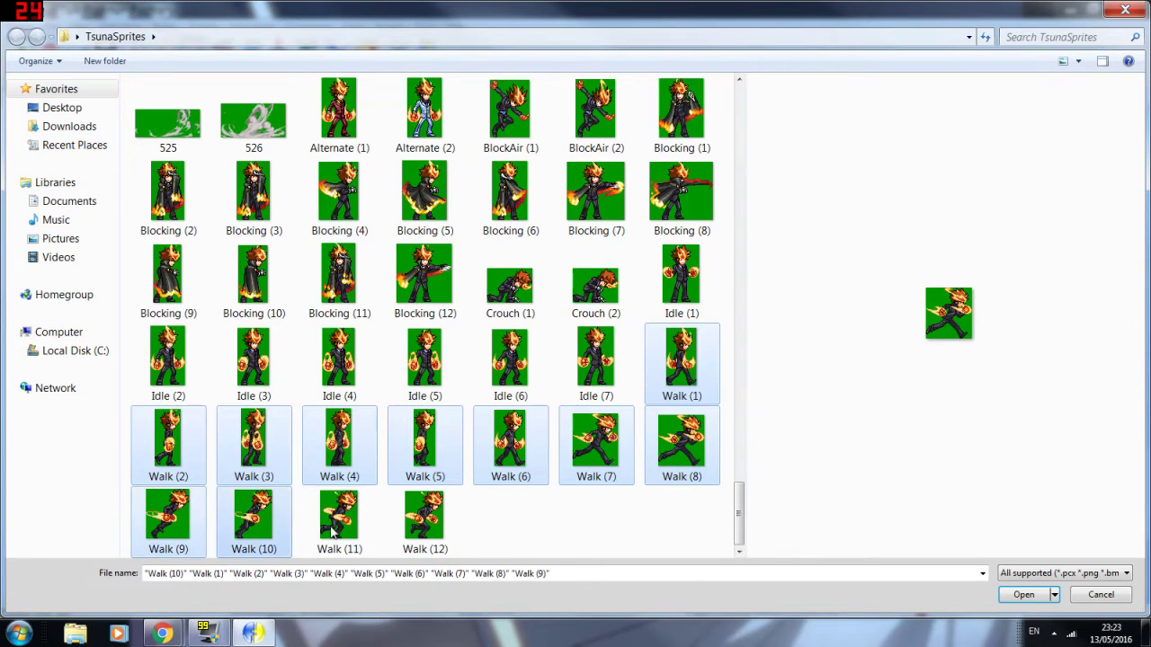
ctrl+click(339, 517)
ctrl+click(424, 517)
key(Return)
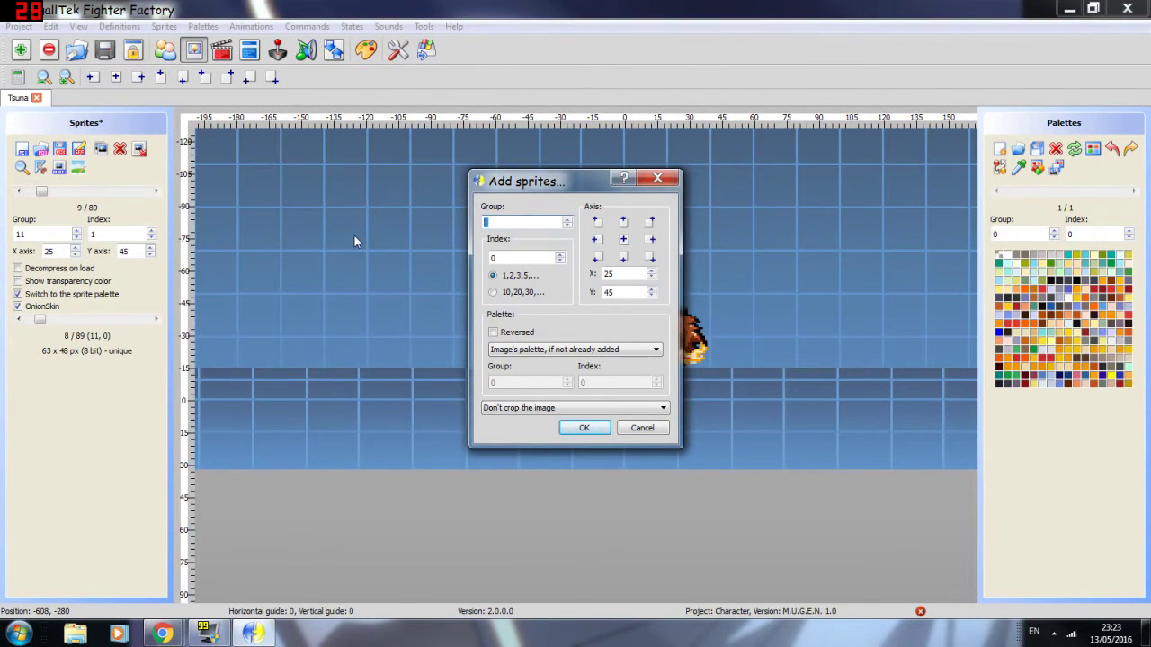
text(20)
click(581, 428)
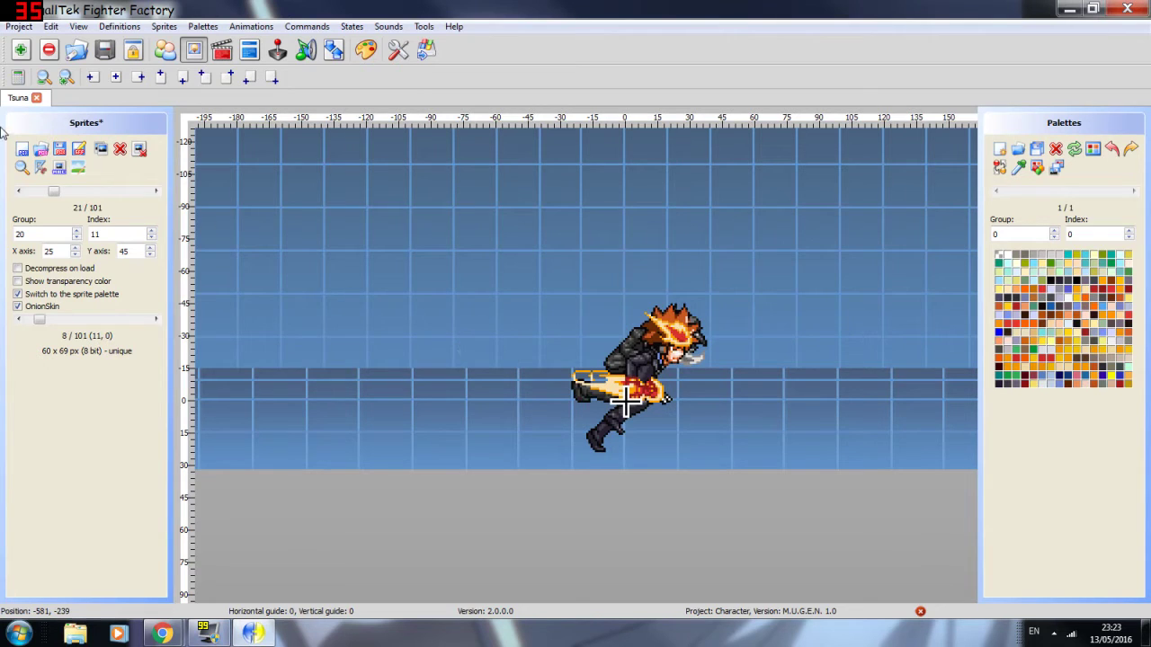
Step: Align the first walk sprites from 20,0 onward at the axis, placing 20,2 at X 17, Y 65 and 20,4 at X 10, Y 77
click(18, 192)
click(18, 192)
click(18, 191)
key(Left)
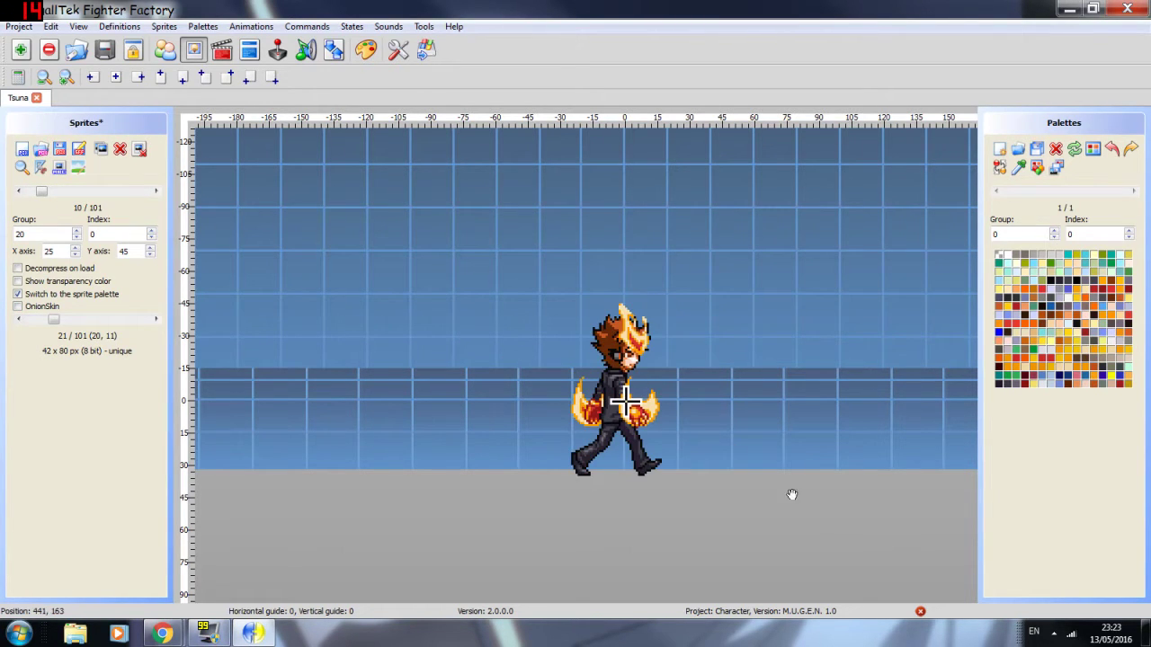
drag(642, 456, 633, 372)
drag(617, 352, 648, 357)
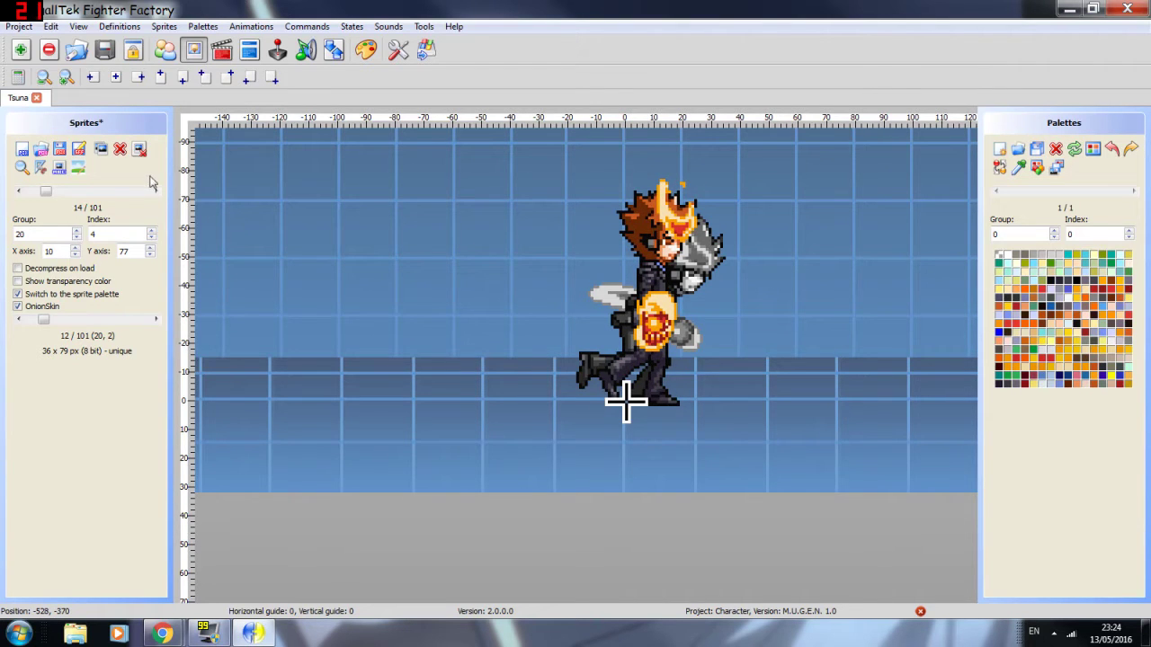
Step: Move walk sprite 20,5 to an axis of X 11, Y 77, sprite 20,6 to X 10, Y 77 and sprite 20,7 to X 8, Y 77
click(157, 192)
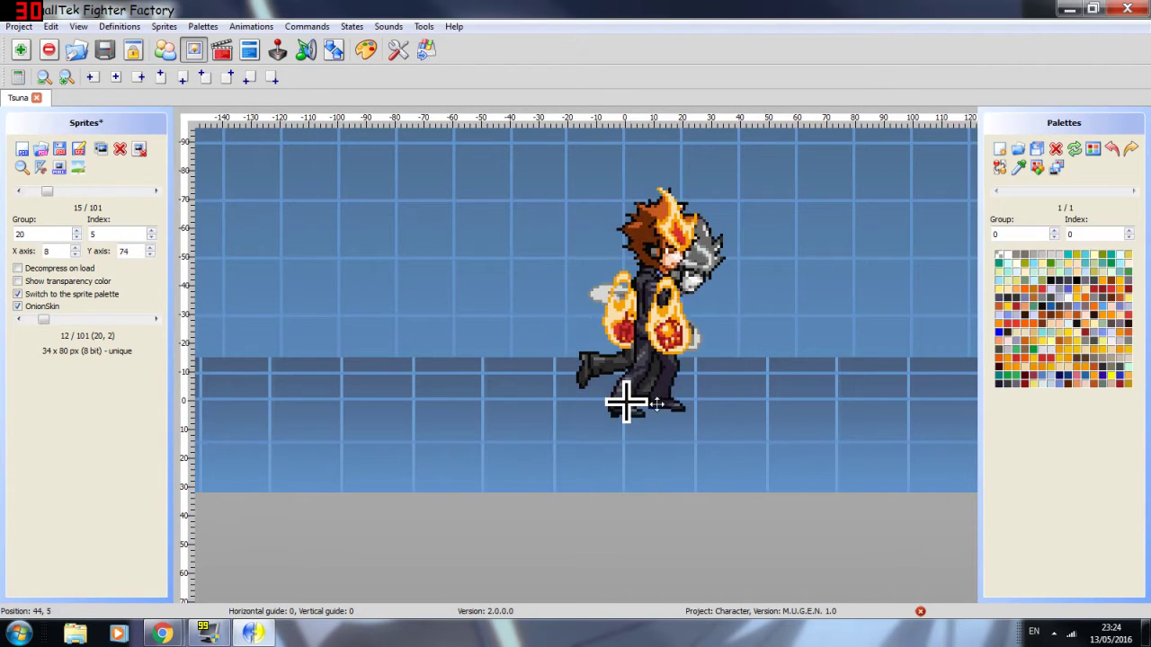
drag(650, 389, 644, 389)
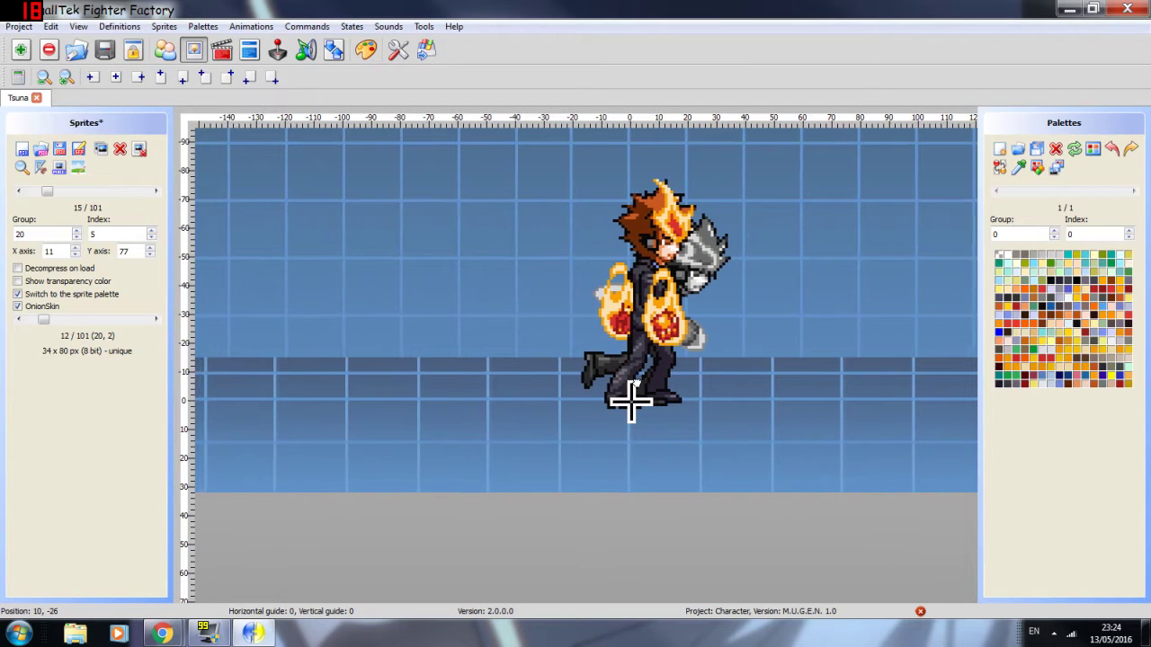
click(156, 192)
drag(596, 489, 641, 398)
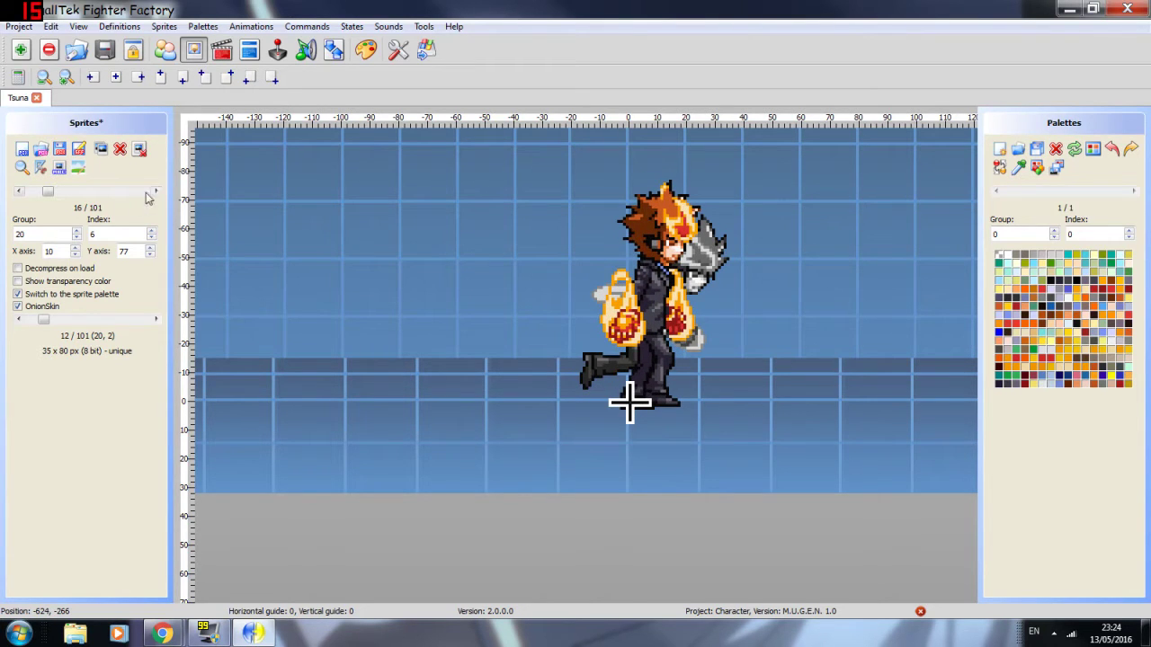
click(156, 192)
drag(581, 448, 625, 364)
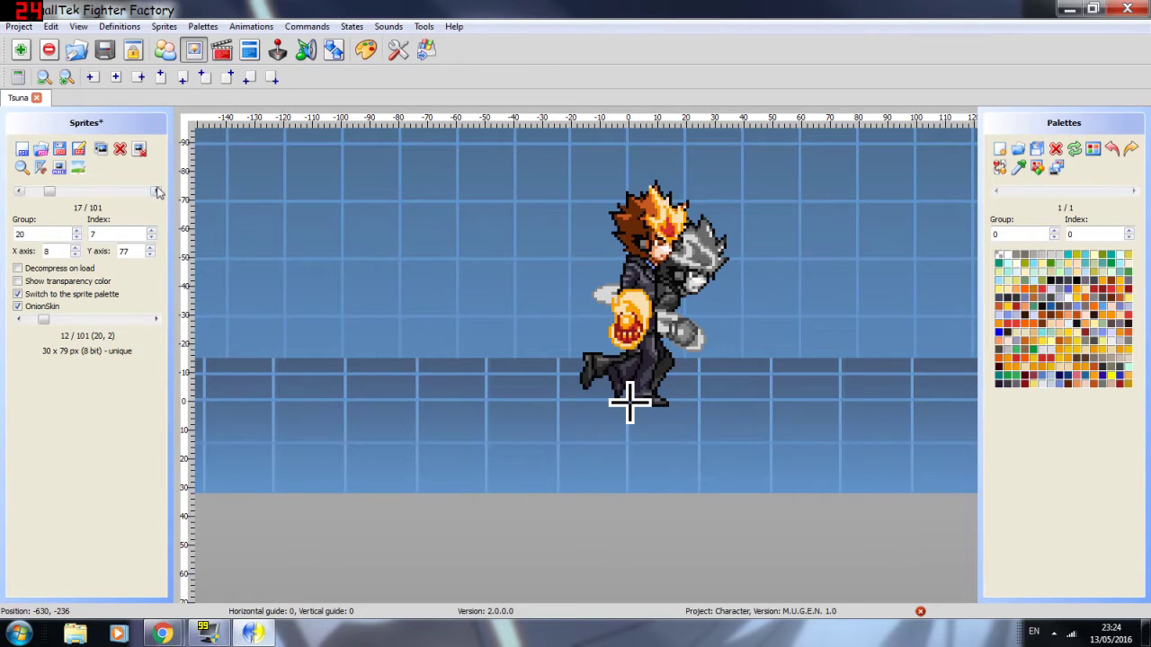
Step: Align the remaining walk sprites from 20,8 to 20,11, placing 20,8 at X 20, Y 75 and 20,11 at X 20, Y 67
click(157, 191)
drag(624, 428, 638, 344)
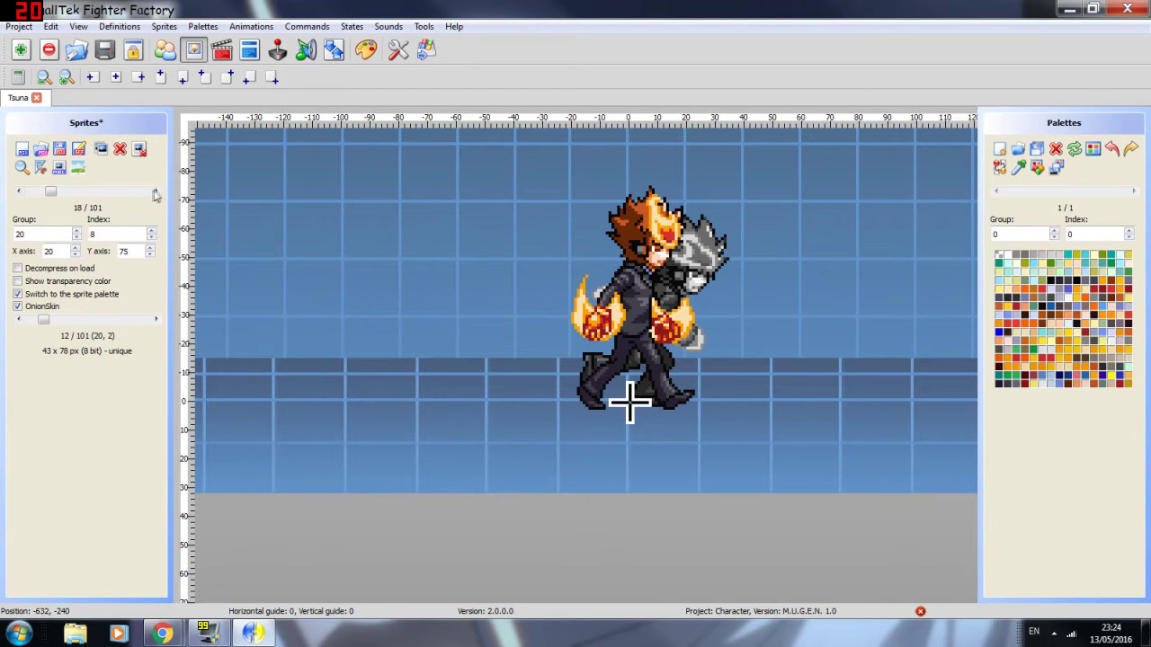
double_click(155, 192)
drag(685, 426, 643, 330)
click(156, 192)
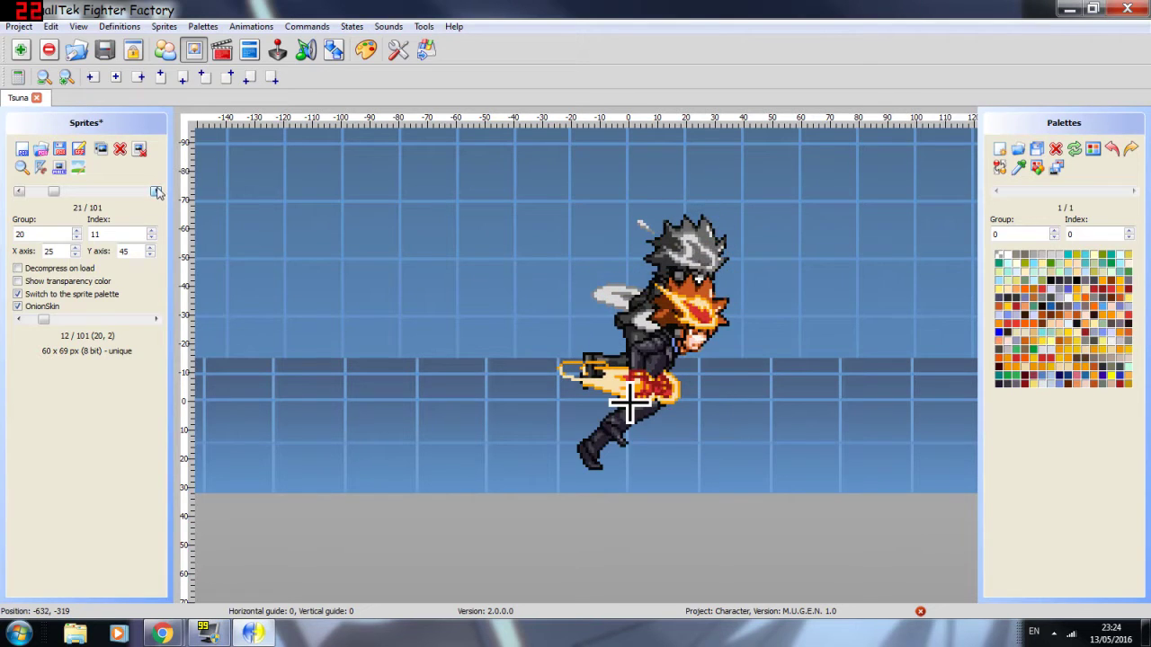
drag(610, 450, 615, 389)
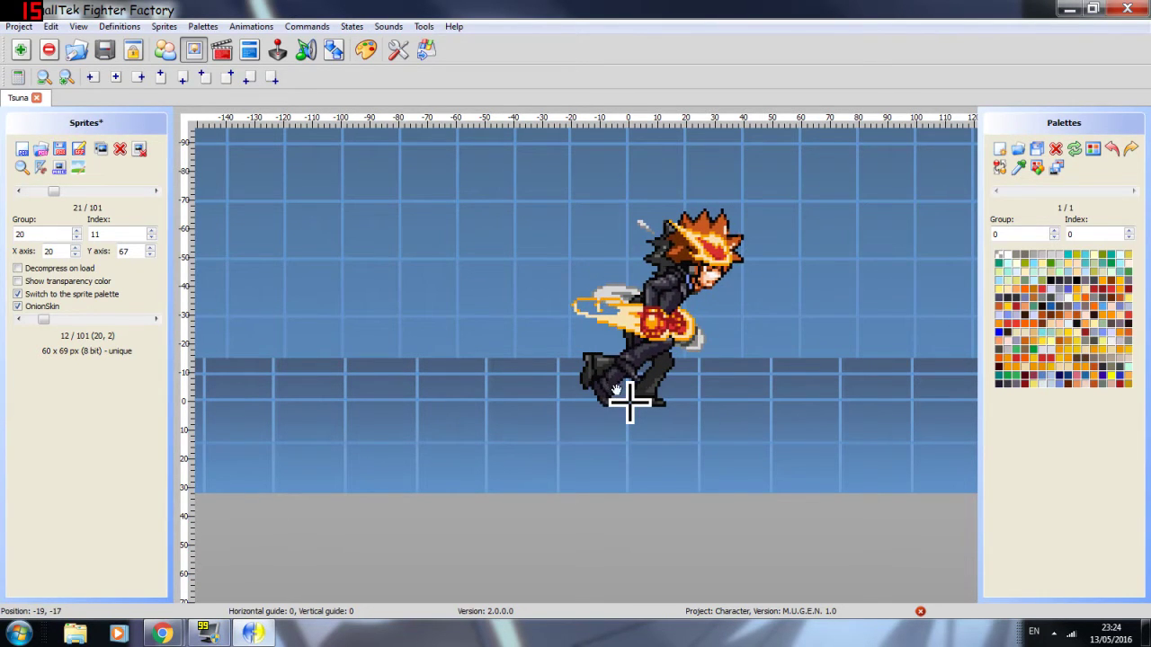
Step: Step back and forth through the group 20 walk sprites to check their alignment against the OnionSkin sprite 20,2
click(155, 192)
key(Left)
key(Left)
key(Left)
key(Left)
key(Left)
key(Left)
key(Left)
key(Left)
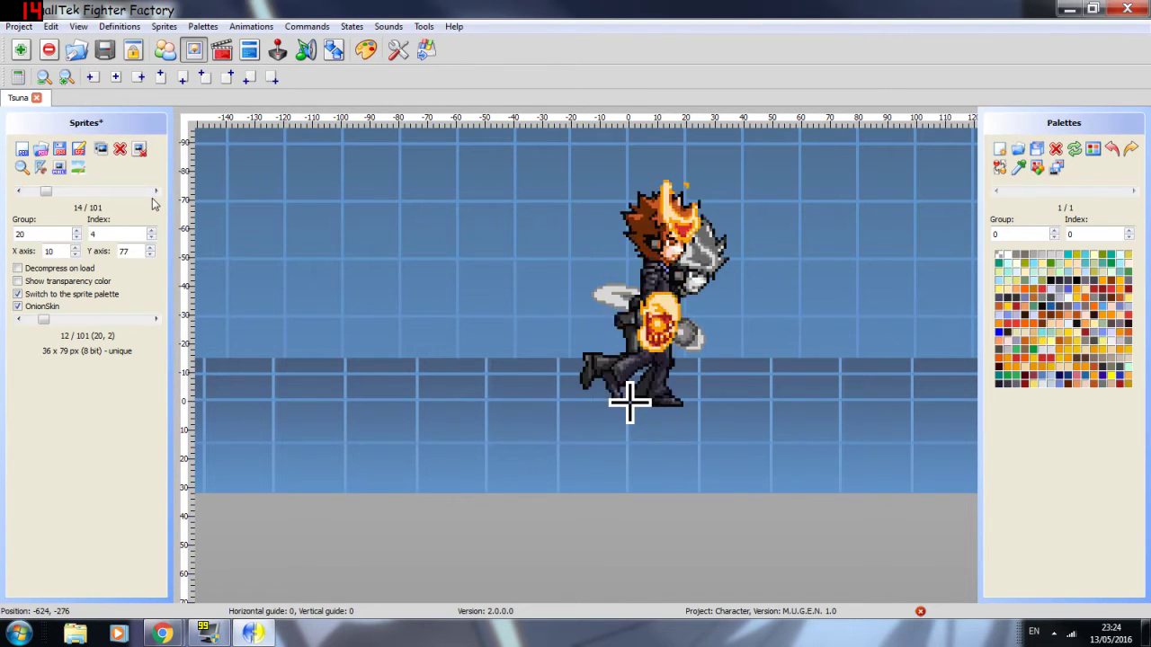
scroll(153, 205, up, 4)
scroll(151, 204, down, 2)
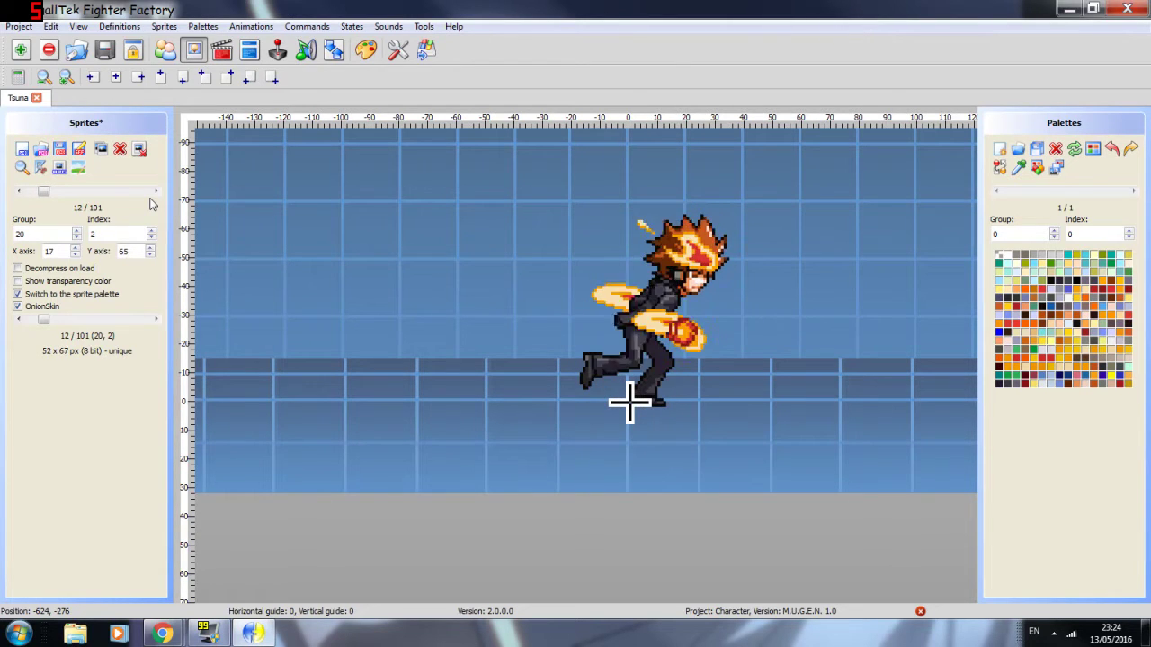
scroll(151, 204, down, 4)
scroll(150, 199, down, 1)
Step: Delete all collision boxes from animation 10 and name it "Stand to crouch"
click(135, 170)
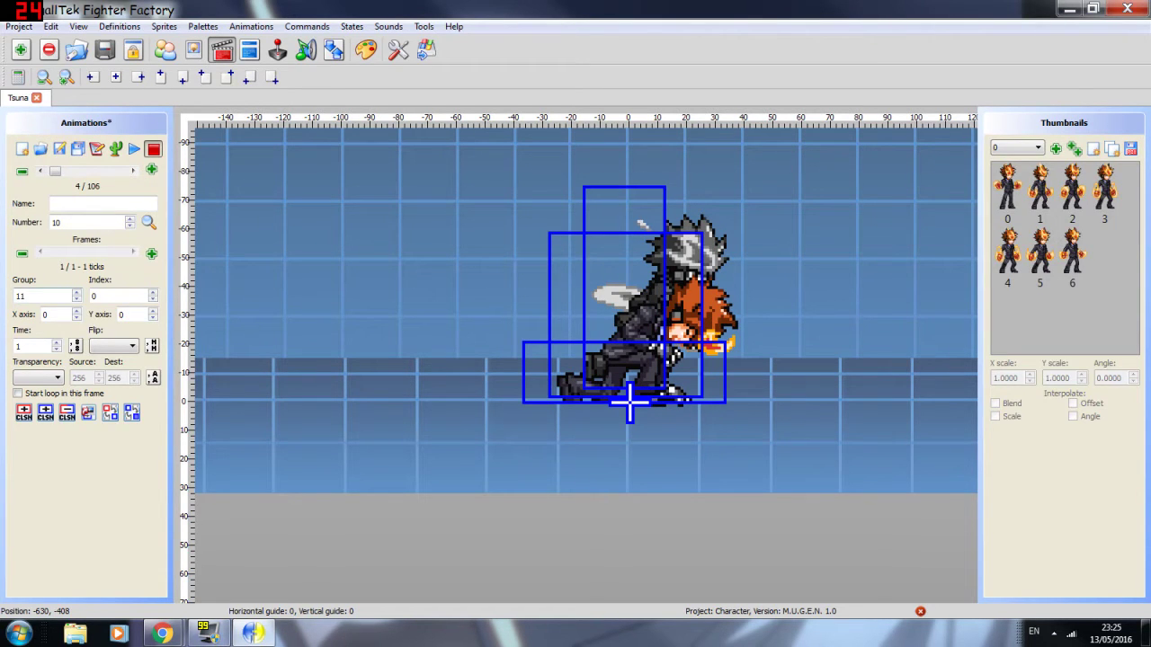
click(599, 305)
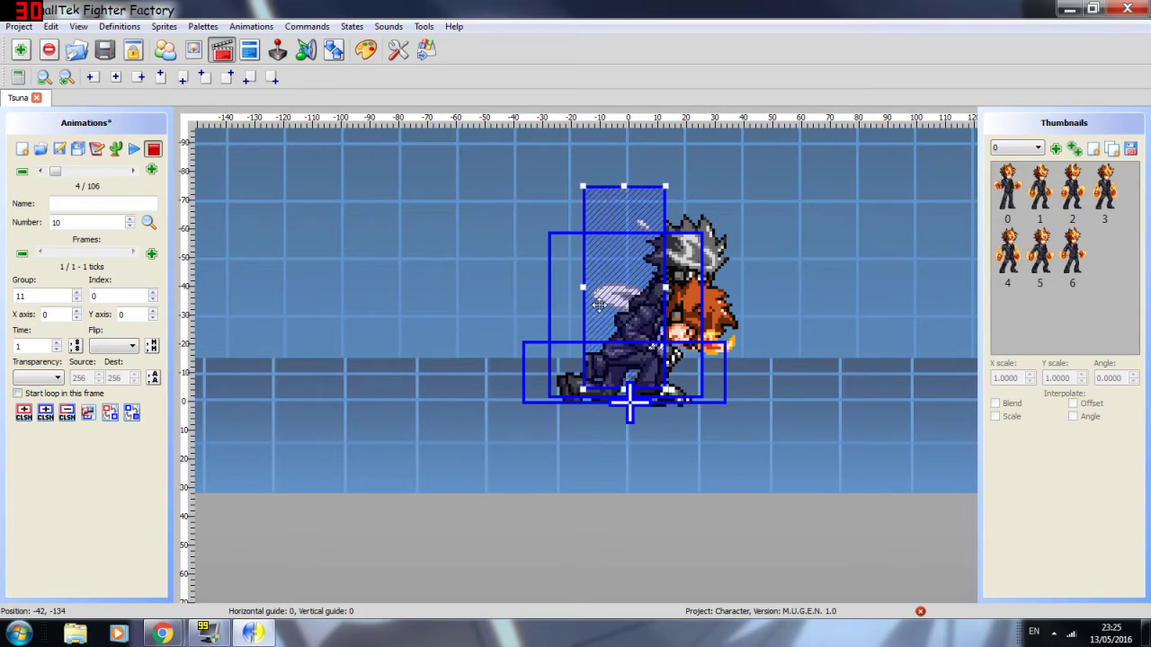
key(Delete)
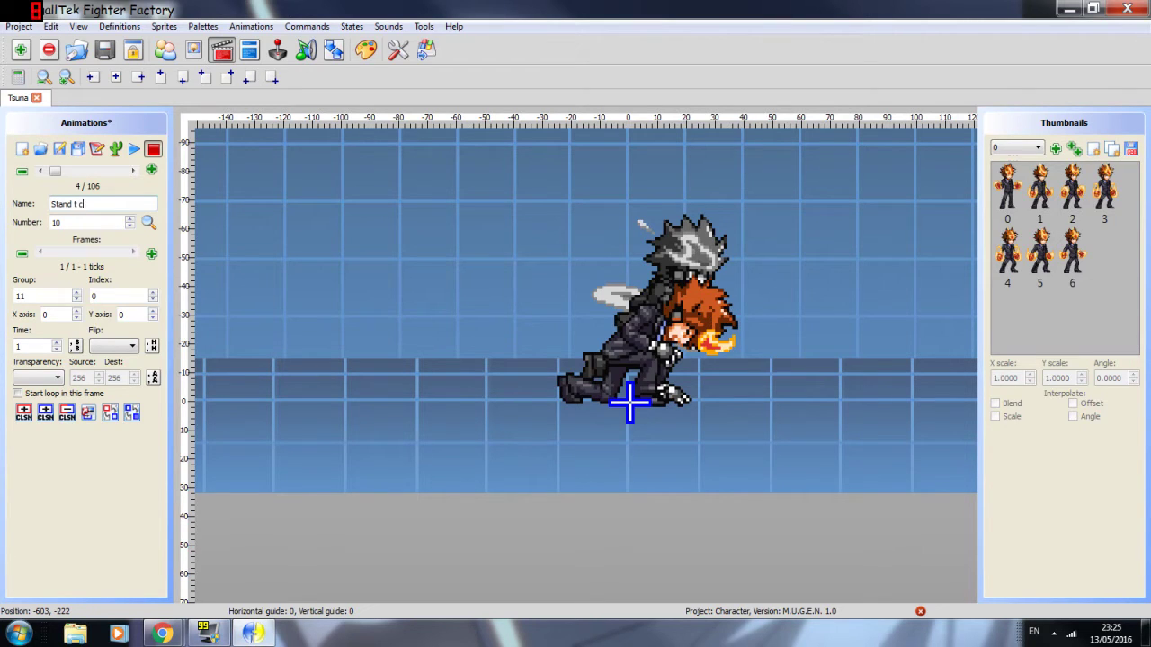
text(rouch)
Step: Delete both collision boxes from animation 11 and name it "Crouching"
click(132, 170)
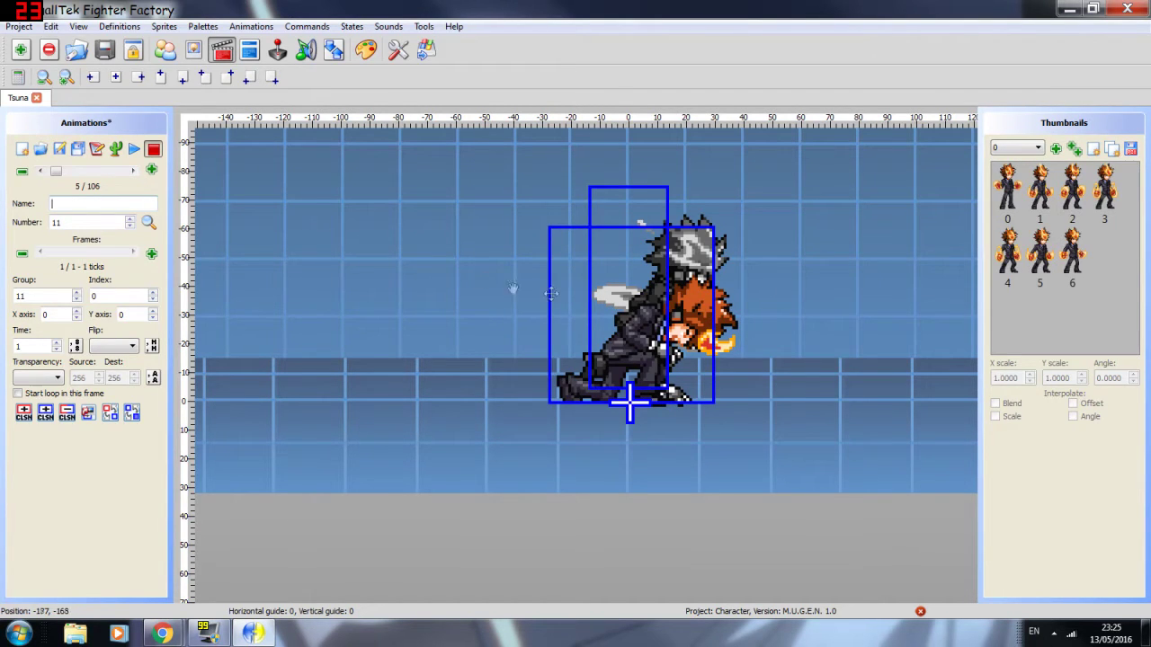
click(631, 290)
key(Delete)
click(586, 277)
key(Delete)
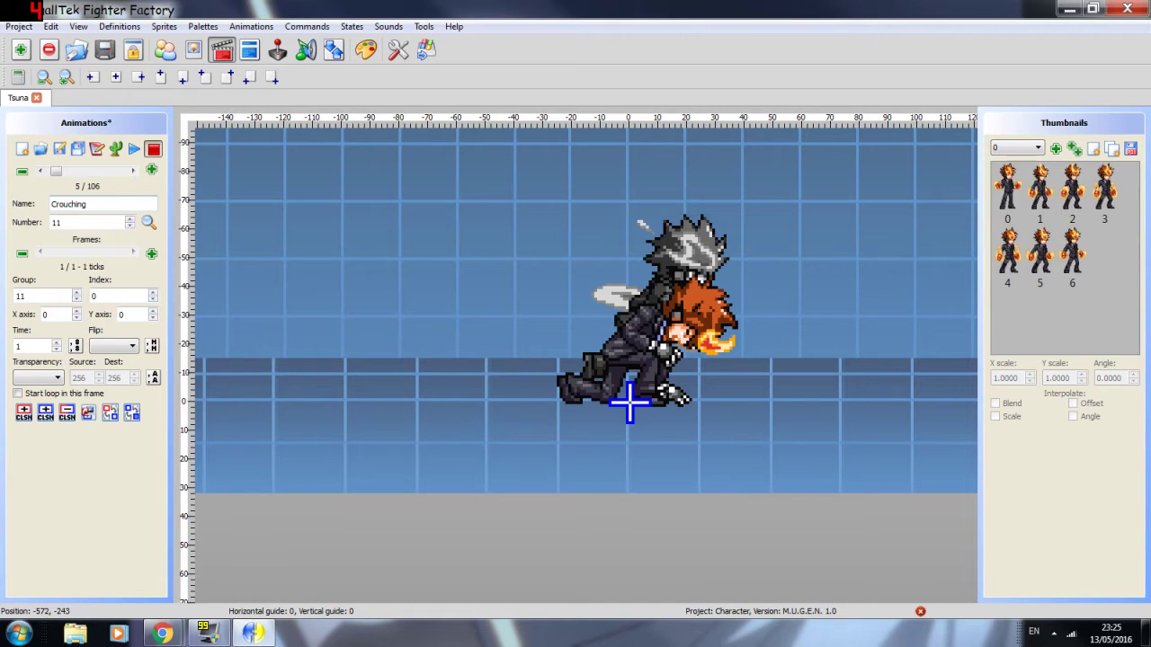
Step: Name animation 12 "Stand to crouch" and delete its collision boxes
click(133, 171)
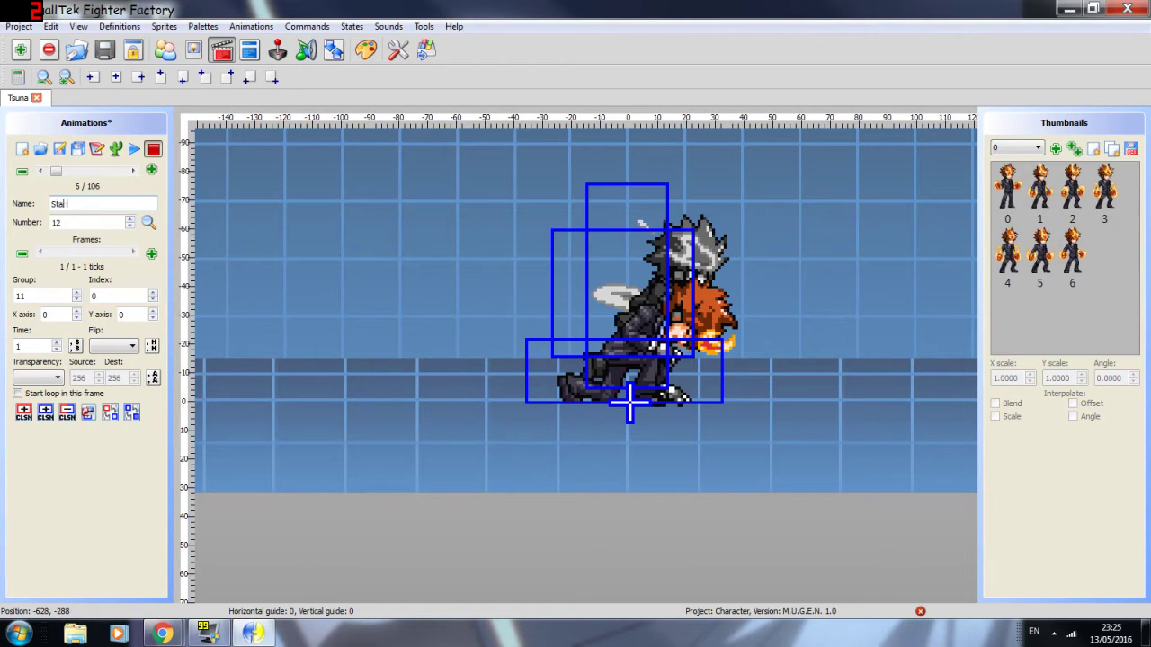
text(ouch)
click(607, 313)
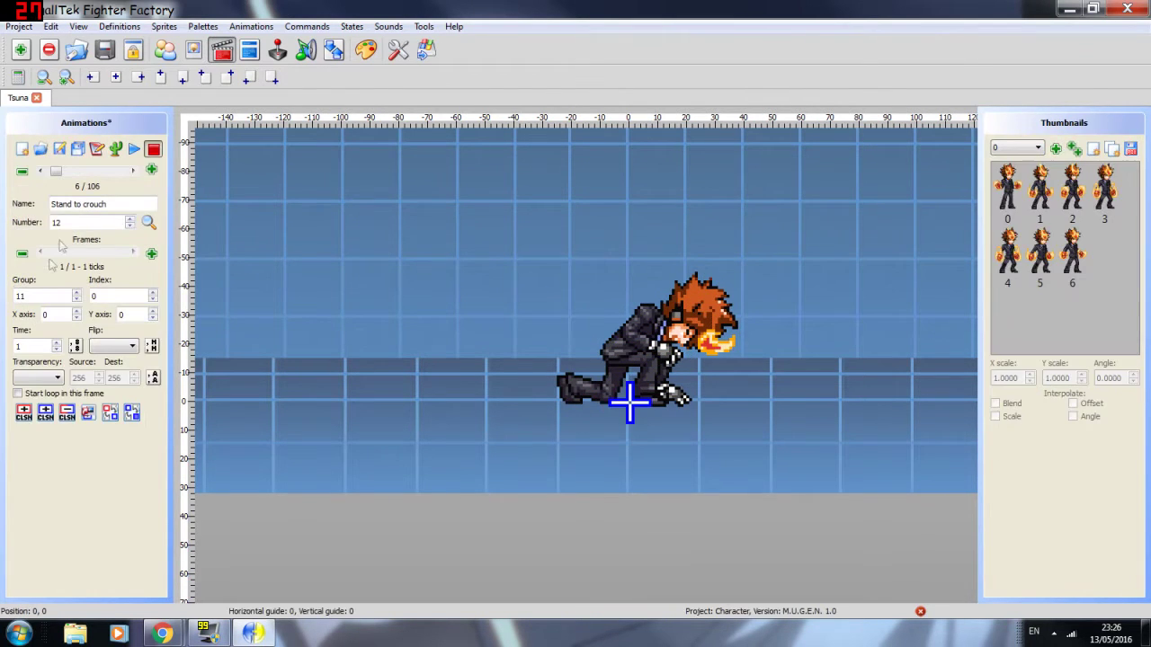
Step: Step back and forth through the animations around the crouch set to compare their frames
click(40, 171)
click(40, 171)
click(43, 173)
key(Right)
key(Right)
key(Left)
key(Right)
key(Left)
Step: Add image 82 from TsunaSprites as a sprite in group 11, index 4, and place it at an axis of X 14, Y 48
click(193, 50)
click(24, 152)
click(358, 344)
scroll(404, 360, down, 20)
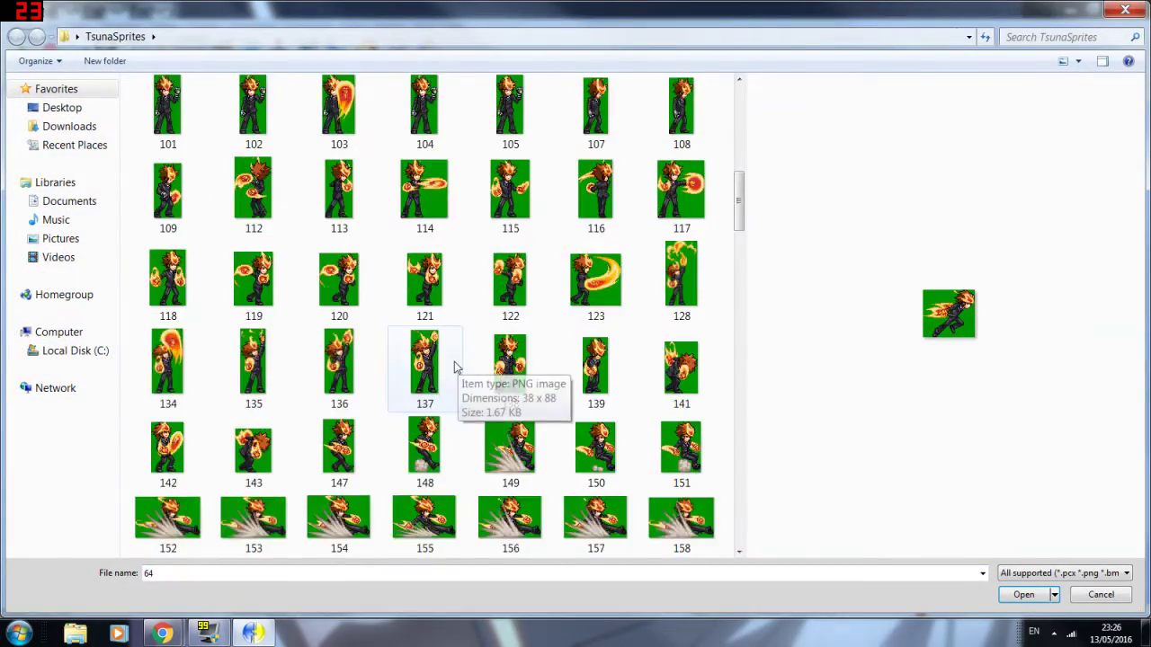
scroll(540, 399, up, 20)
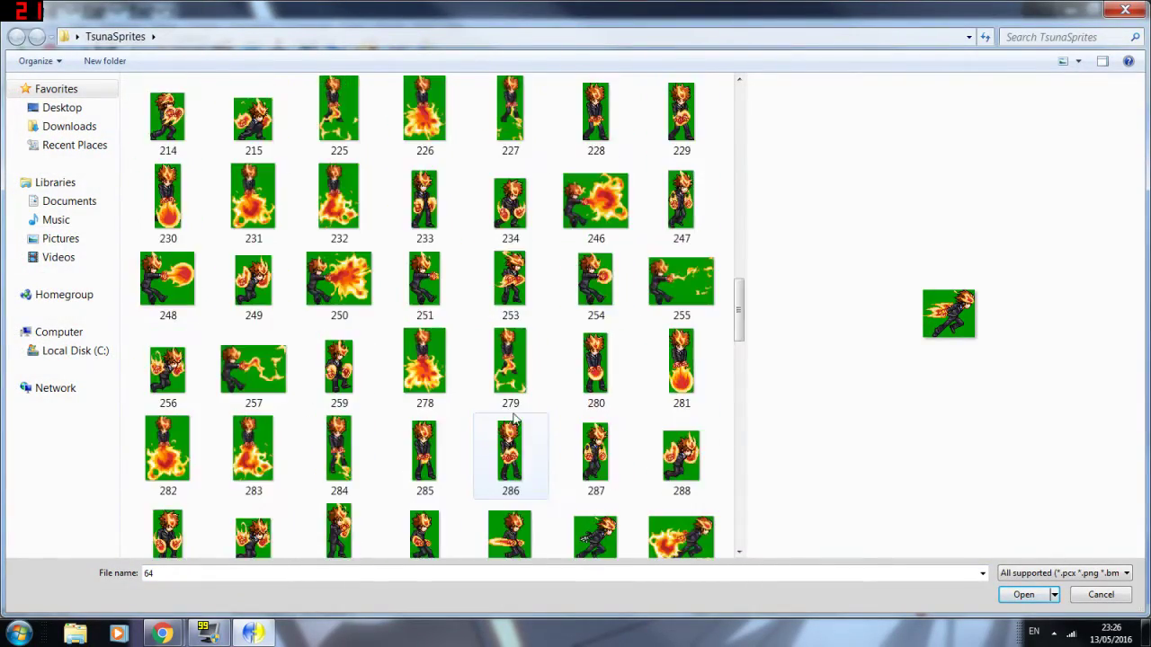
click(592, 286)
scroll(586, 295, up, 4)
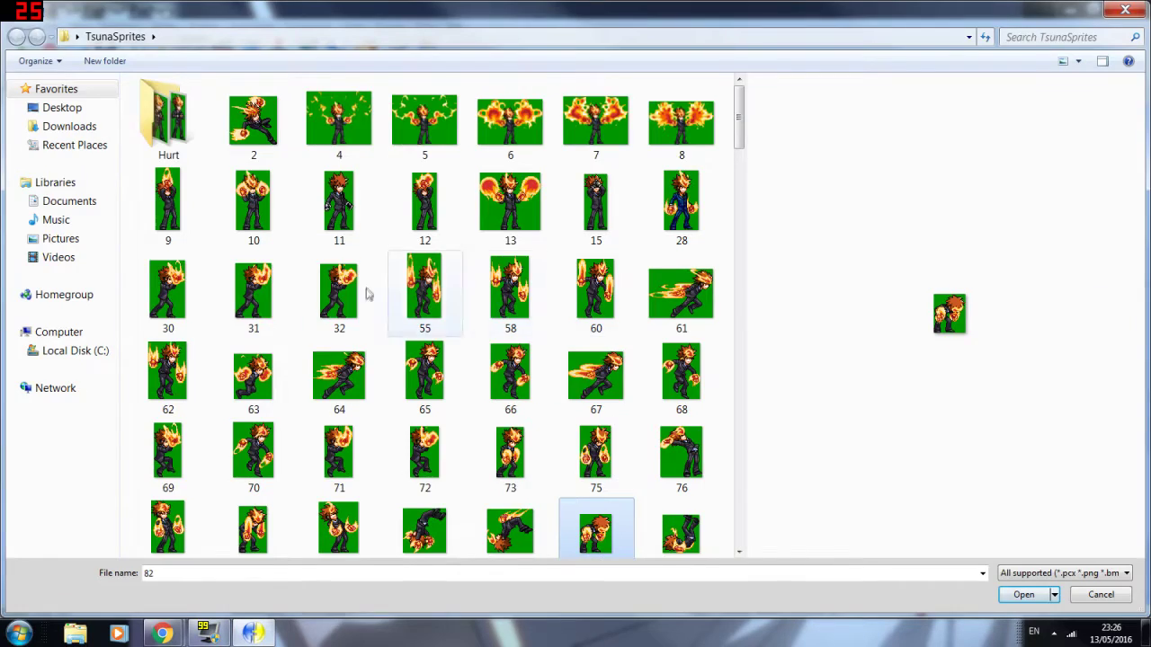
double_click(364, 288)
text(11)
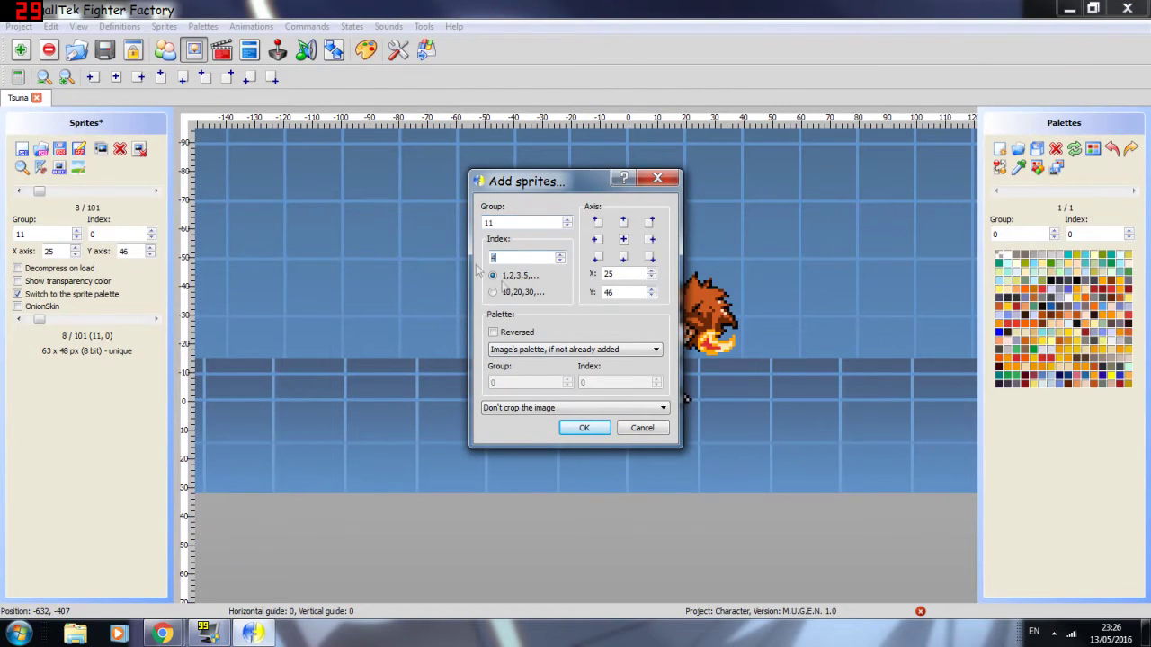
click(584, 428)
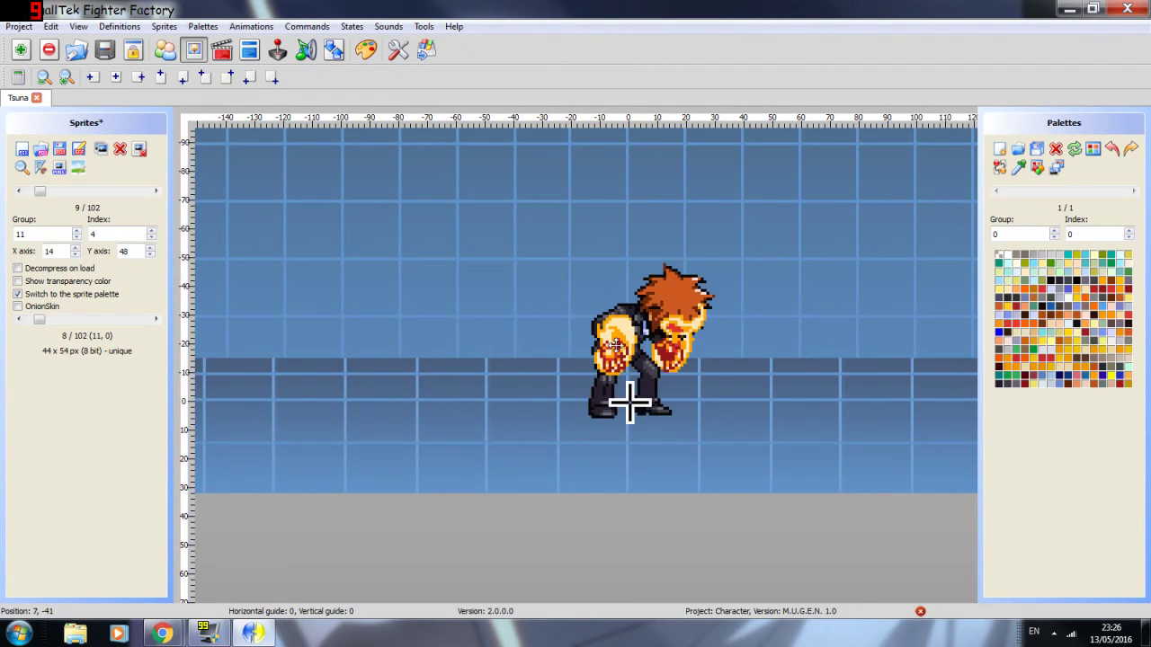
Step: Edit animation 10 as text, inserting the frame line "11, 4, 0, 0, 3" above the existing frame, and apply the change
click(222, 51)
click(97, 150)
click(580, 224)
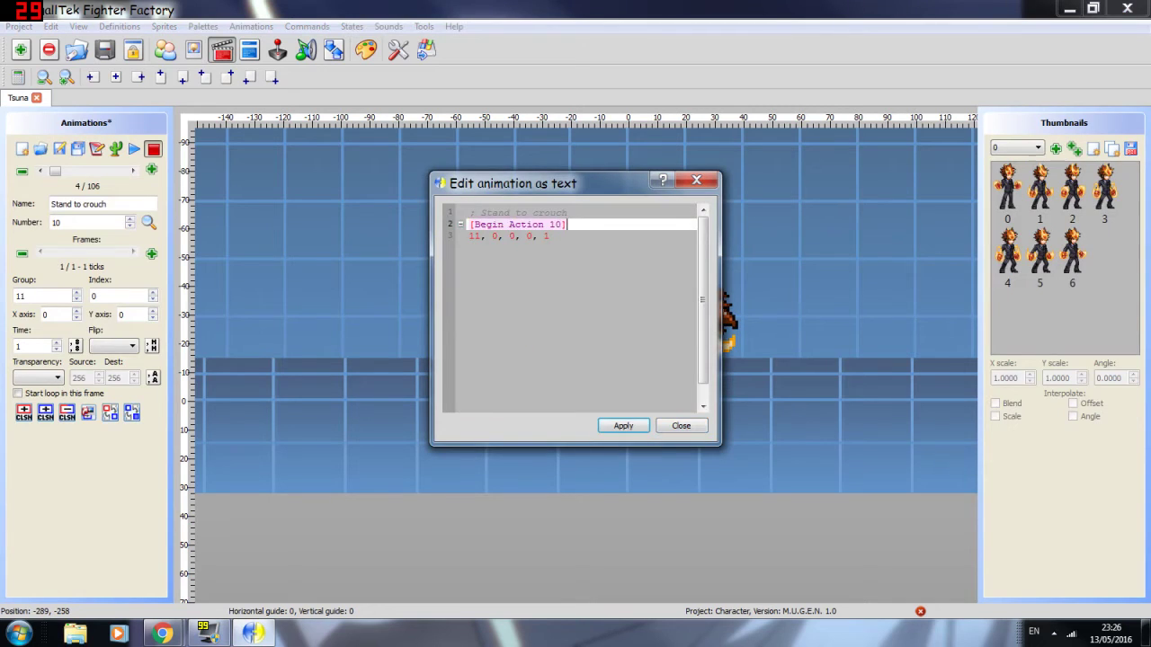
key(Return)
drag(551, 248, 468, 247)
key(ctrl+c)
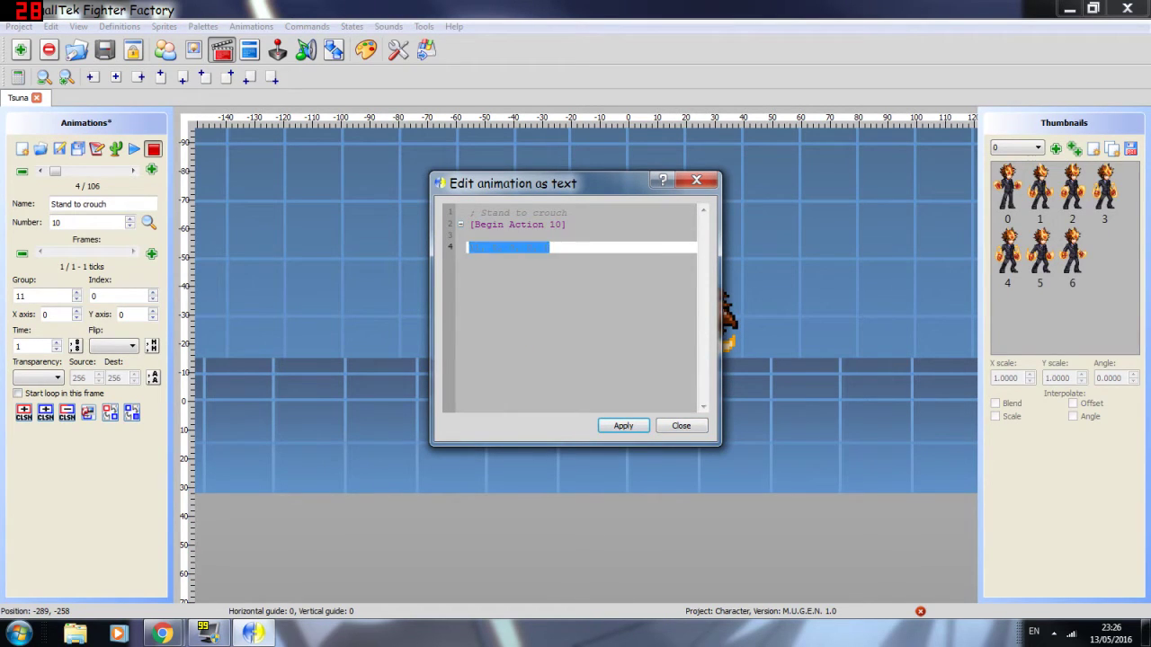
click(475, 236)
key(ctrl+v)
key(BackSpace)
text(4)
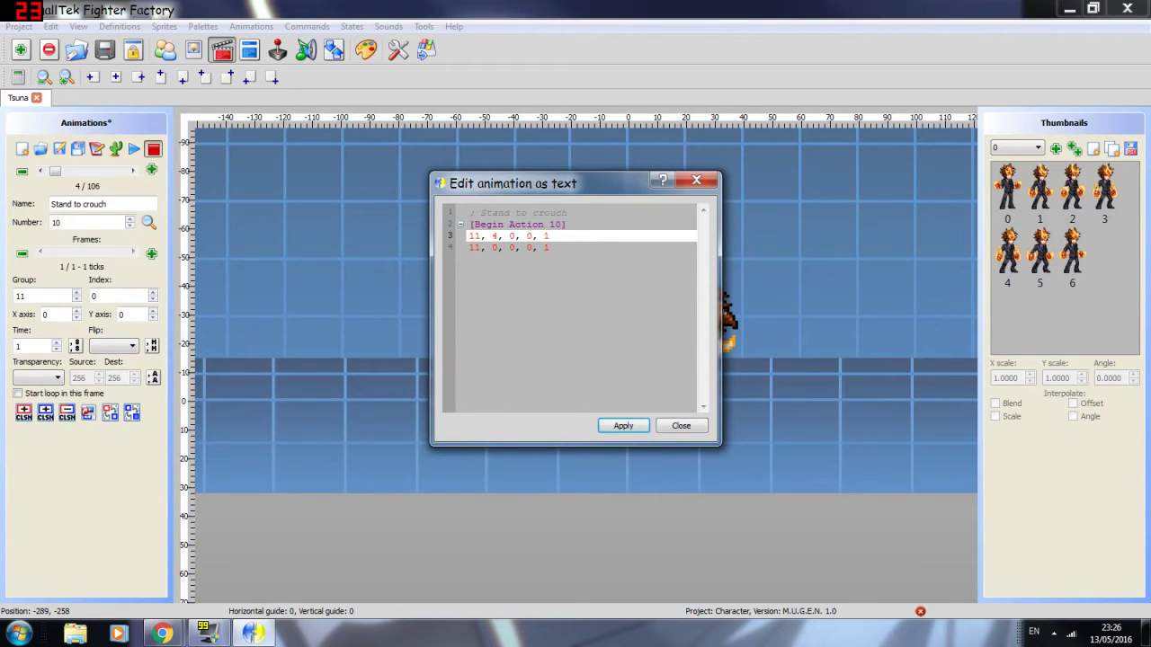
key(Down)
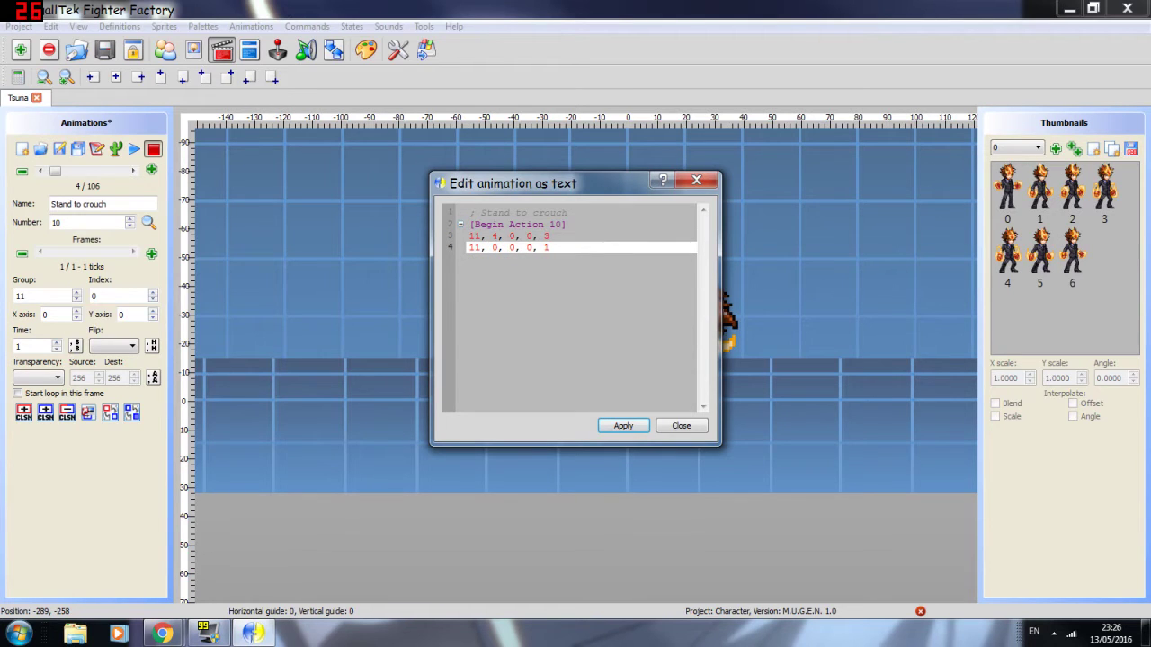
click(637, 428)
click(674, 428)
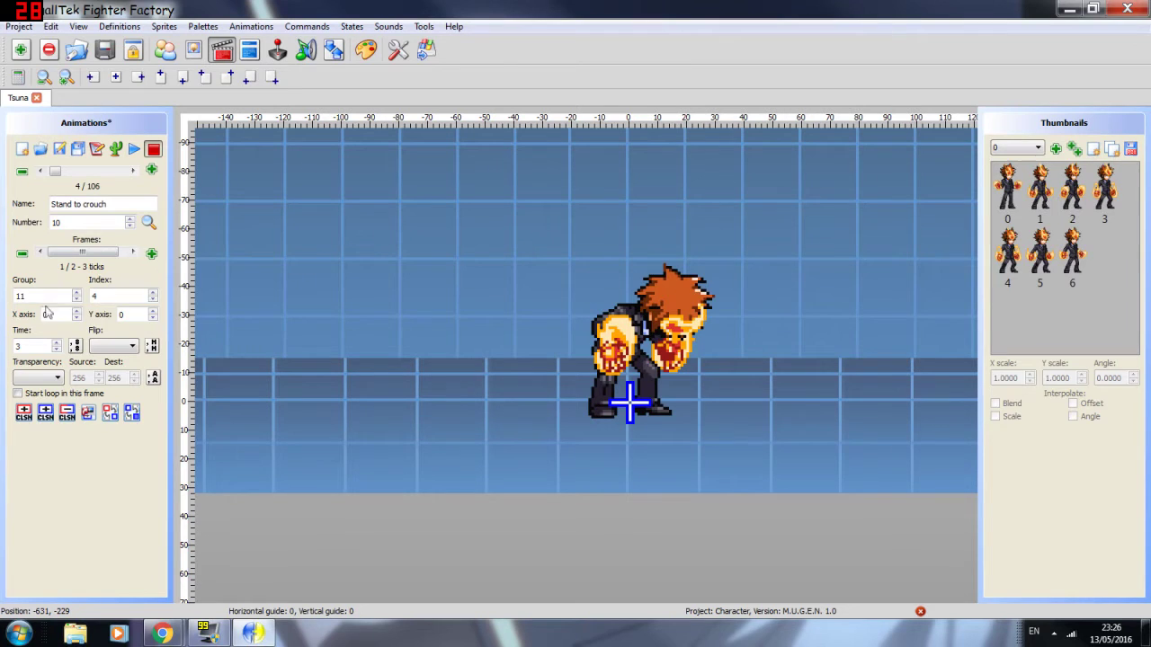
Step: Play animation 10 to preview its stand-to-crouch frames, and stop the playback
click(135, 151)
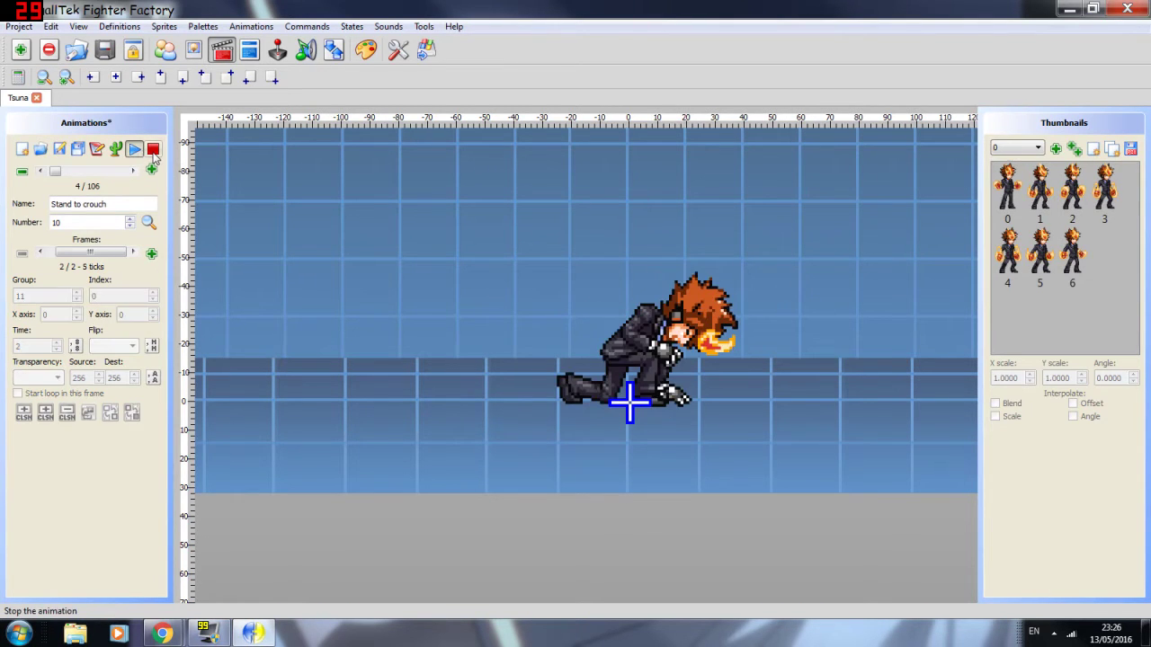
click(152, 152)
Step: Rename animation 12 as "Crouch to stand", consulting the recommended group numbers in the sprite standard page open in the browser
click(133, 171)
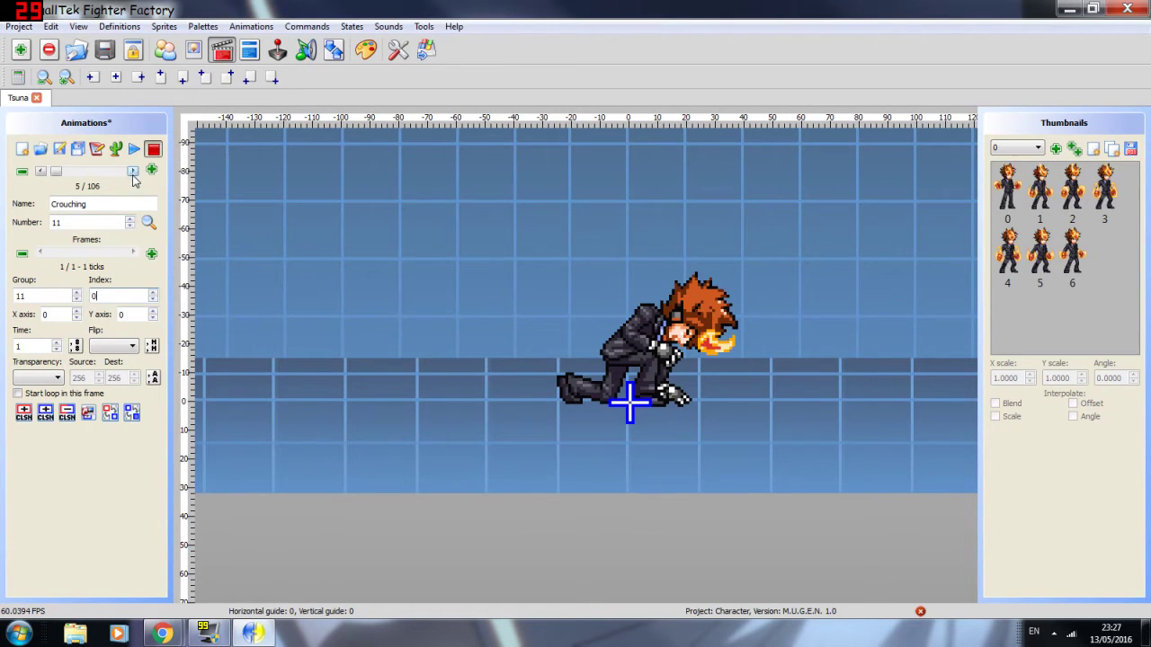
click(132, 171)
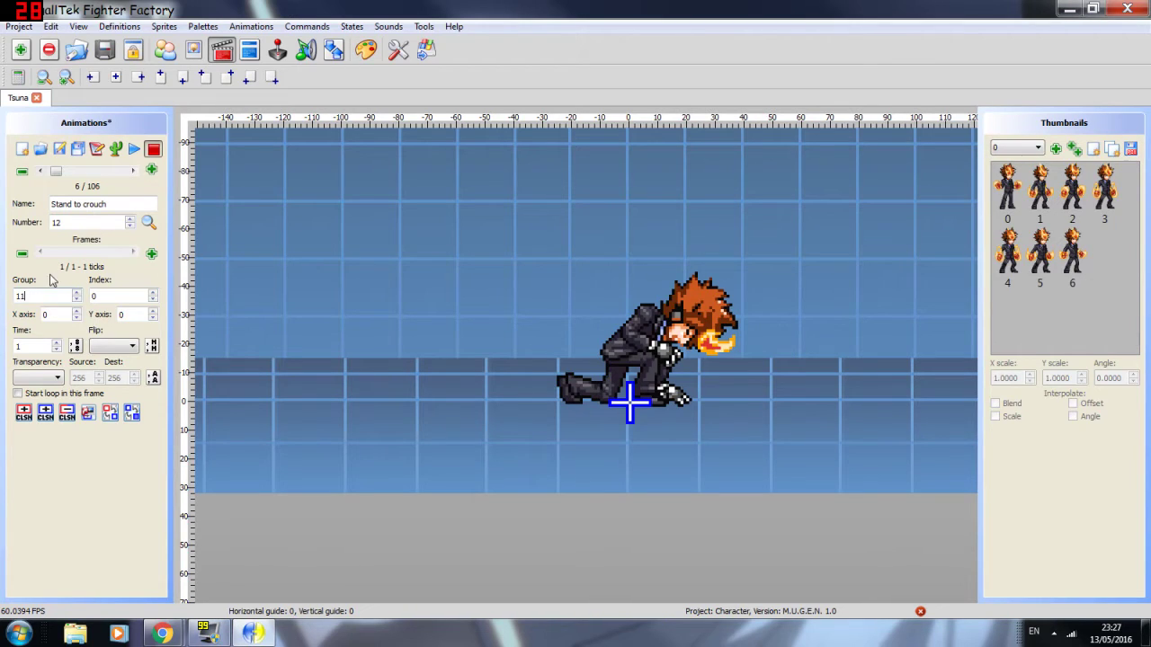
drag(106, 205, 2, 200)
key(BackSpace)
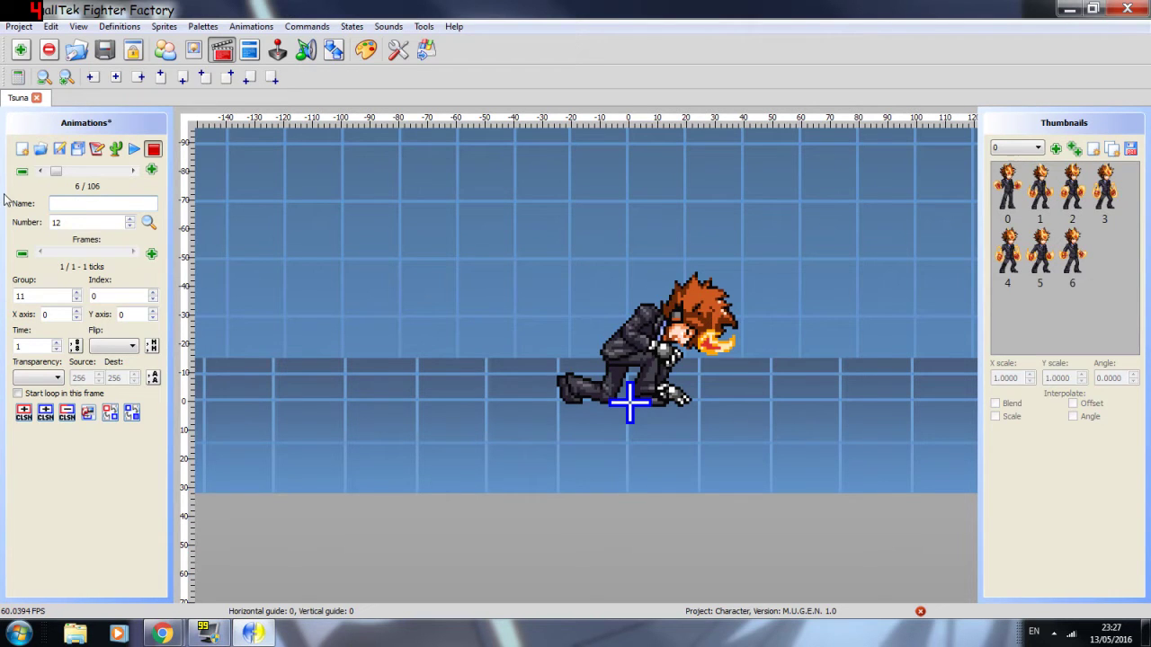
click(161, 634)
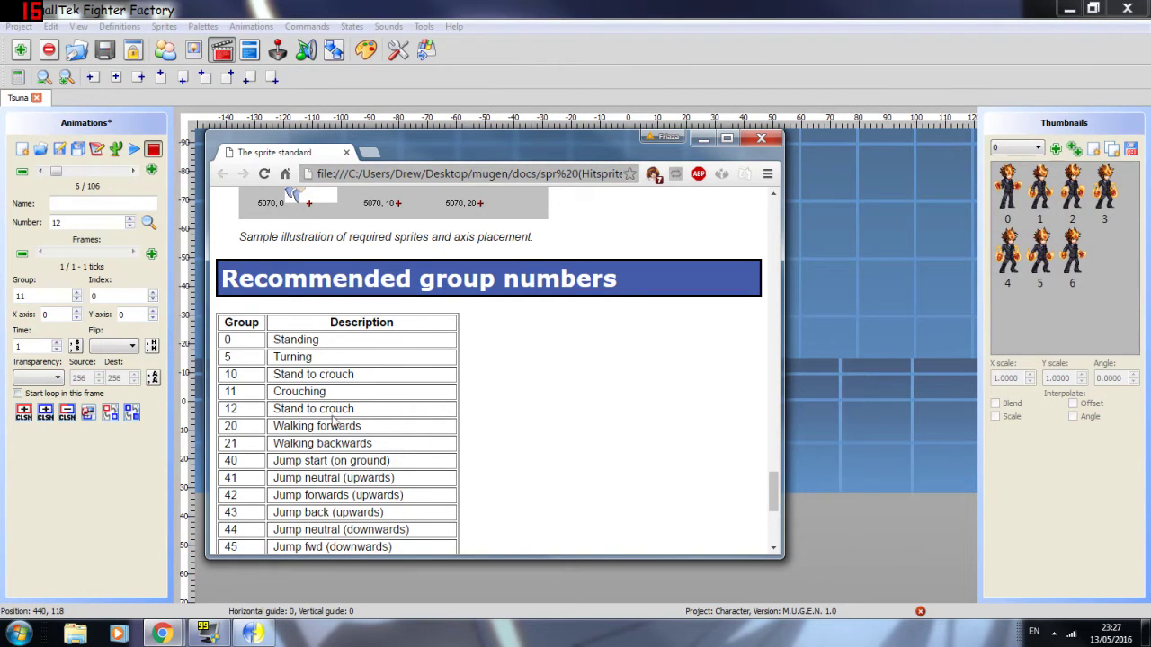
click(704, 138)
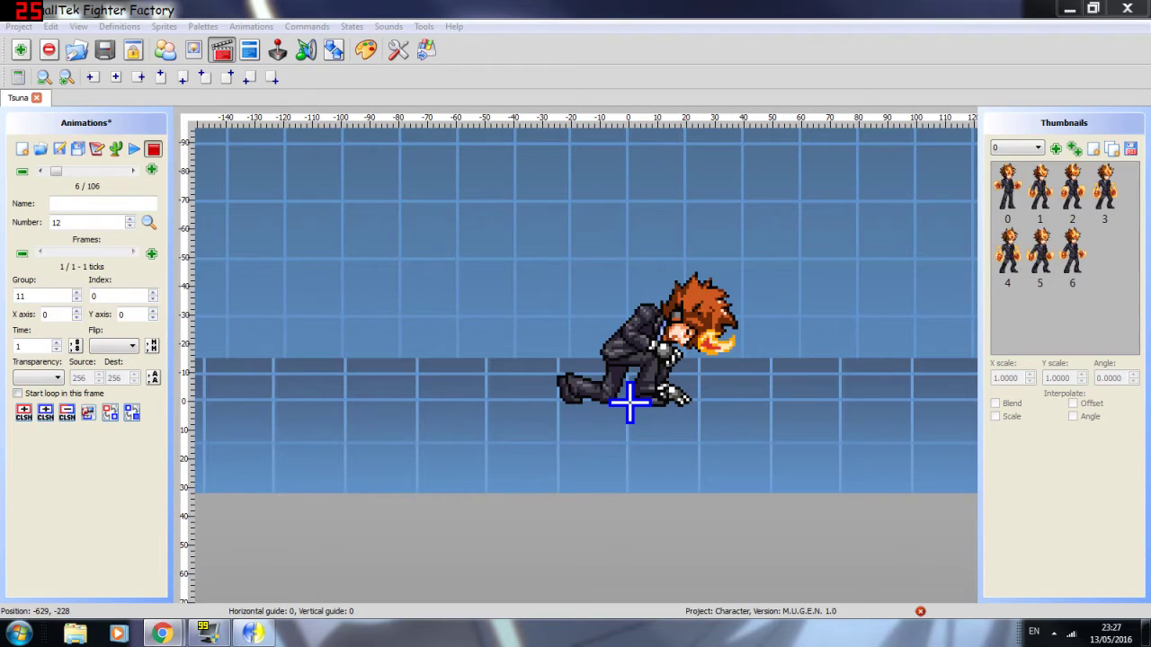
click(52, 204)
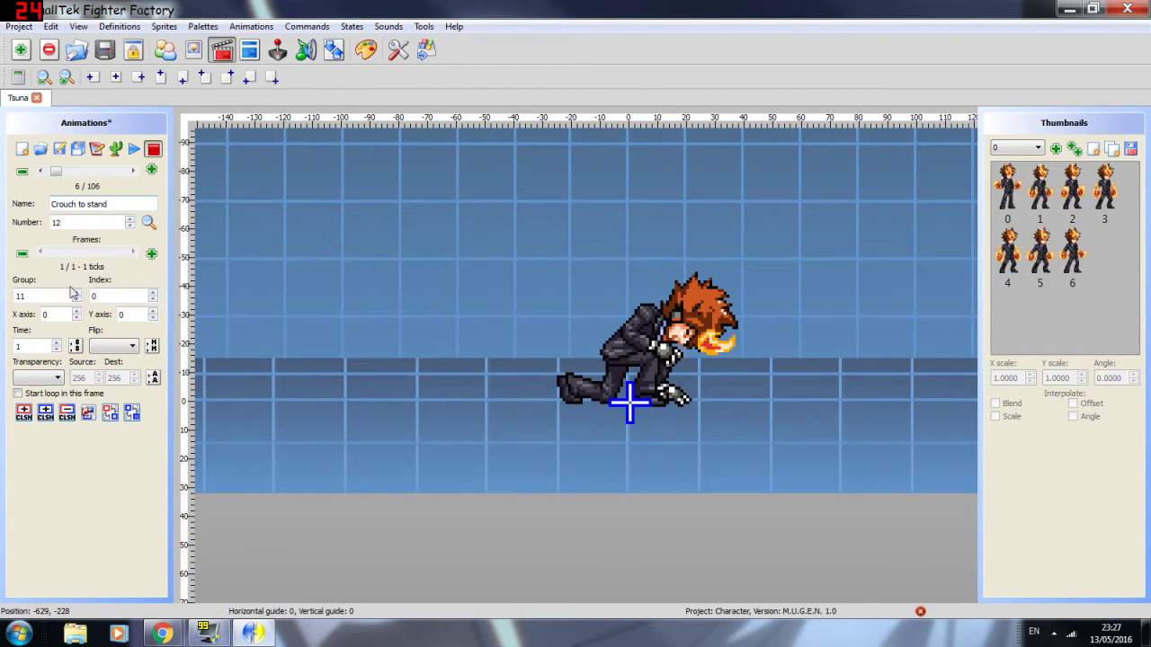
Step: Add a second frame to animation 12 using the sprite in group 11, index 4
click(151, 253)
drag(29, 296, 15, 292)
text(11)
key(Tab)
text(4)
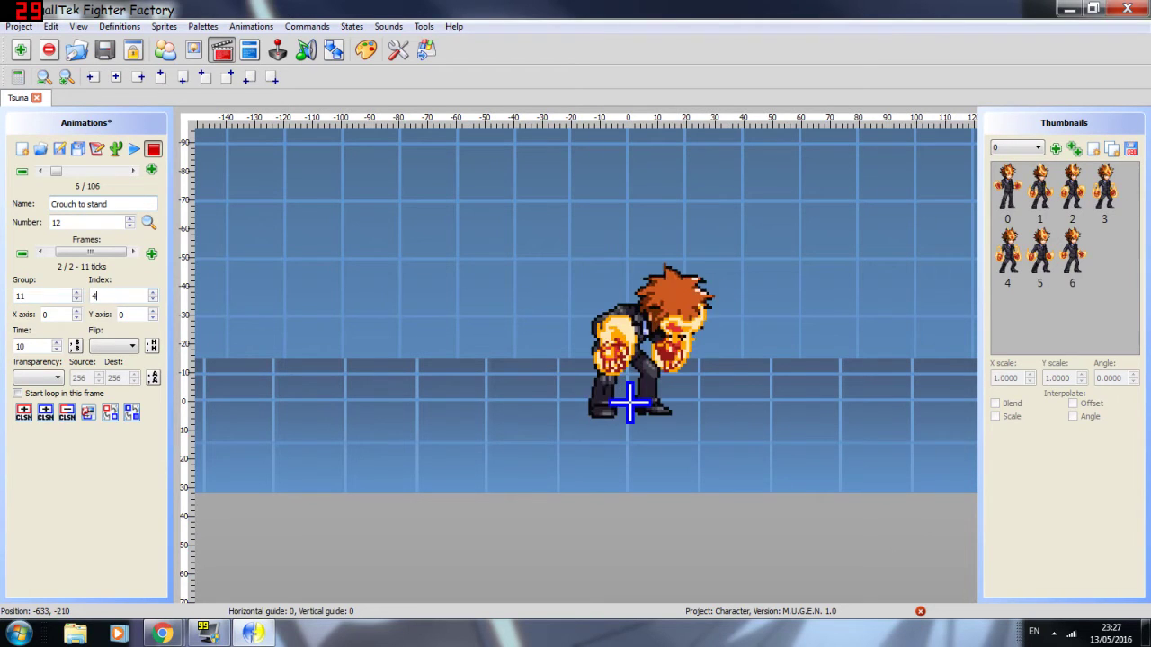
drag(617, 351, 625, 349)
Step: Append a third frame to the "Crouch to stand" animation
click(152, 254)
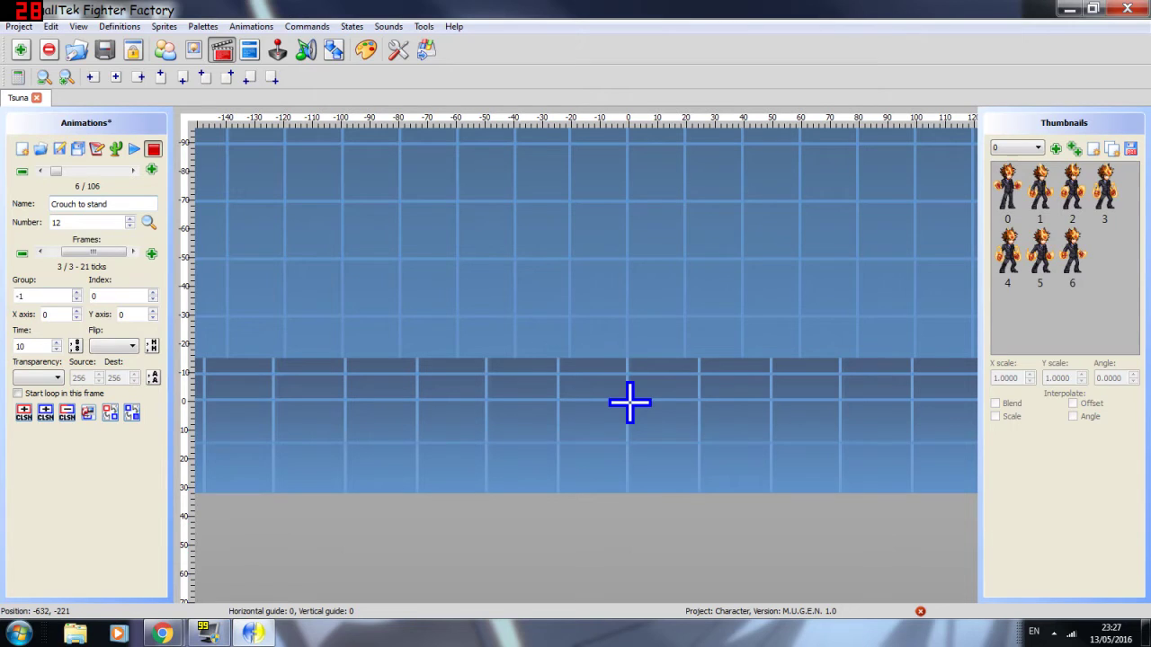
Step: Set the Crouch to stand animation's frame times to 1 tick for frame 3 and 2 ticks for frame 2
drag(36, 346, 4, 346)
text(1)
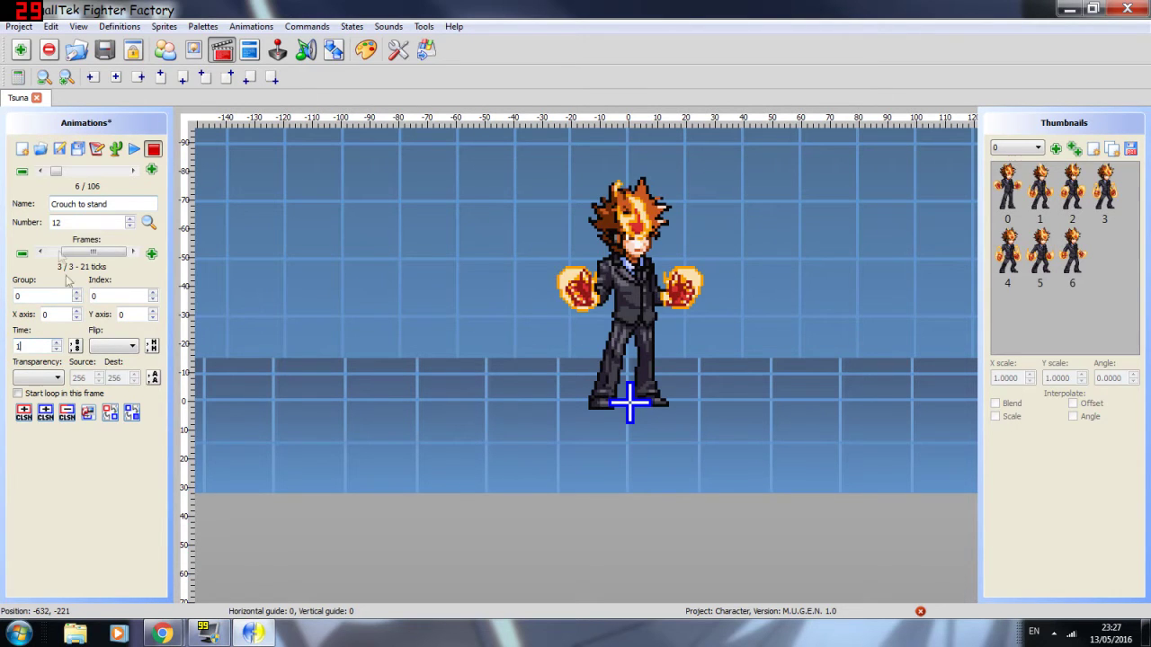
scroll(103, 255, up, 2)
scroll(99, 271, down, 1)
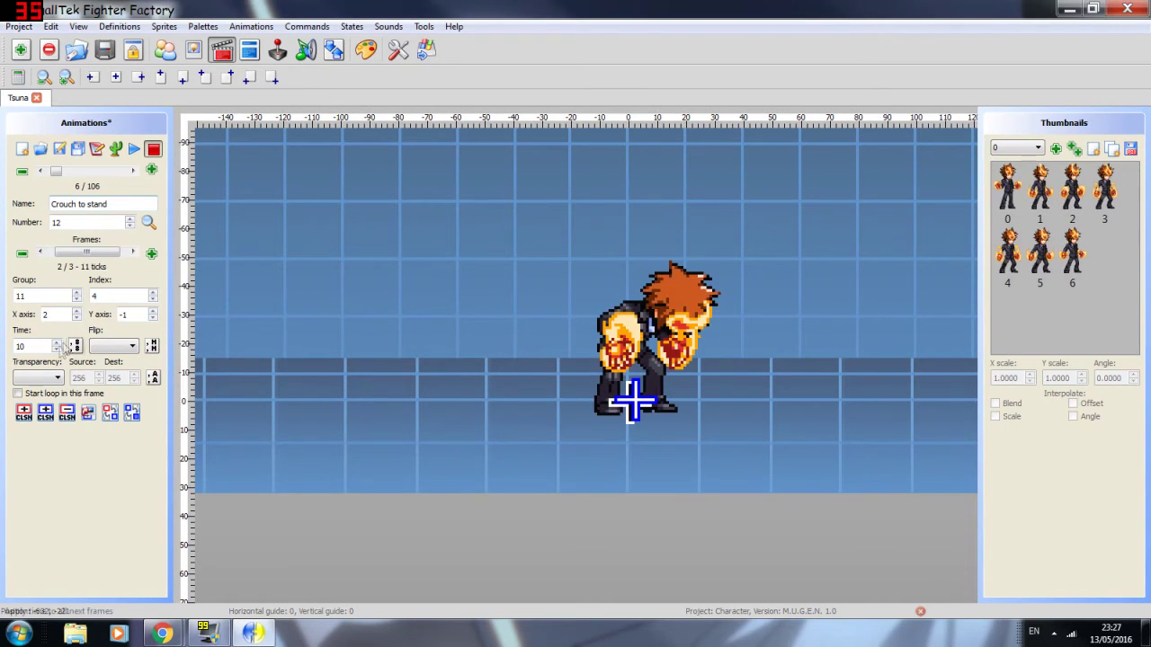
drag(33, 347, 2, 345)
text(2)
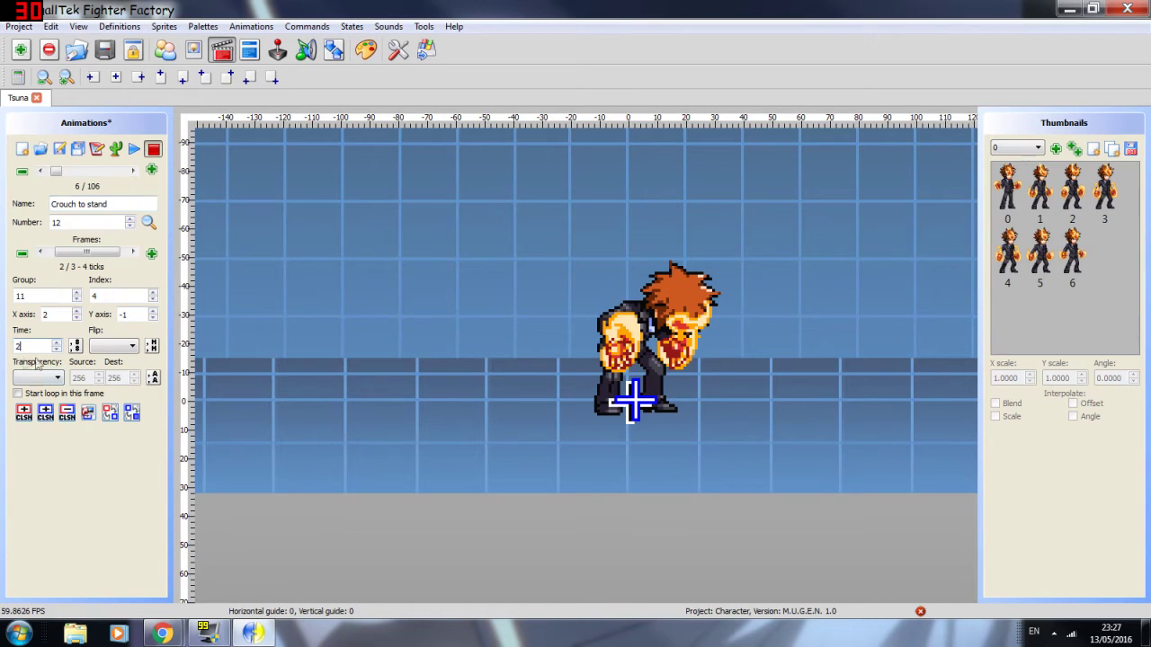
Step: Delete all existing frames from animation 20
click(132, 171)
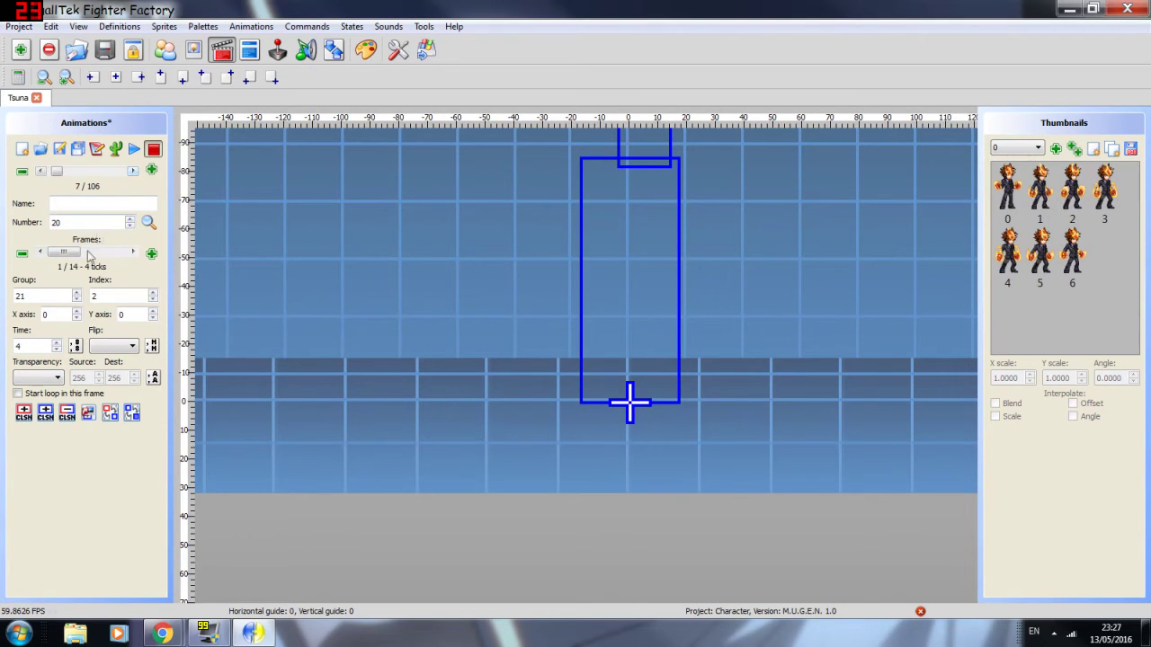
click(22, 260)
key(Return)
click(22, 260)
key(Return)
click(22, 260)
key(Return)
key(Return)
click(22, 260)
key(Return)
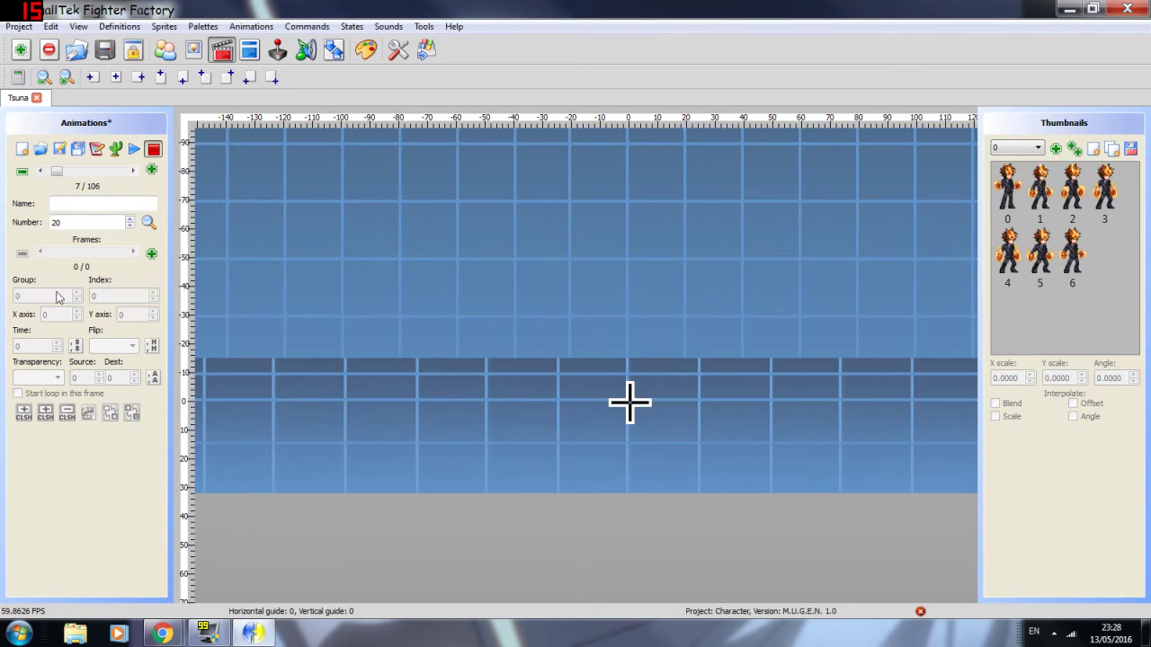
Step: Build the first two frames of animation 20 from group 20 sprites, using index 0 and index 1
text(20)
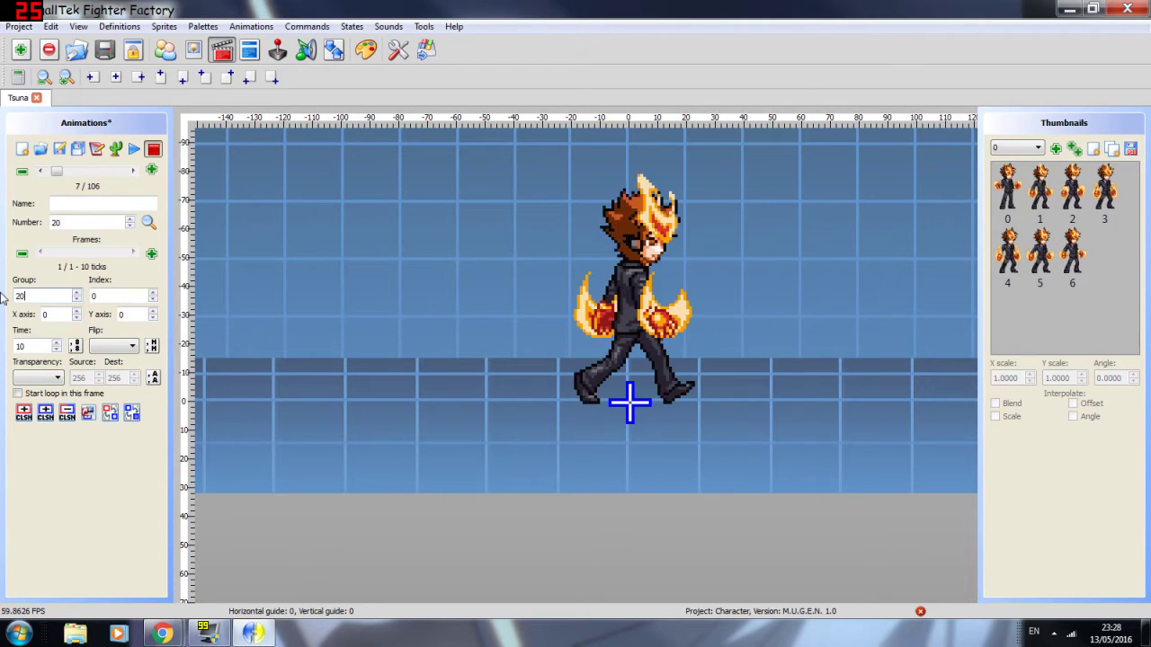
click(151, 254)
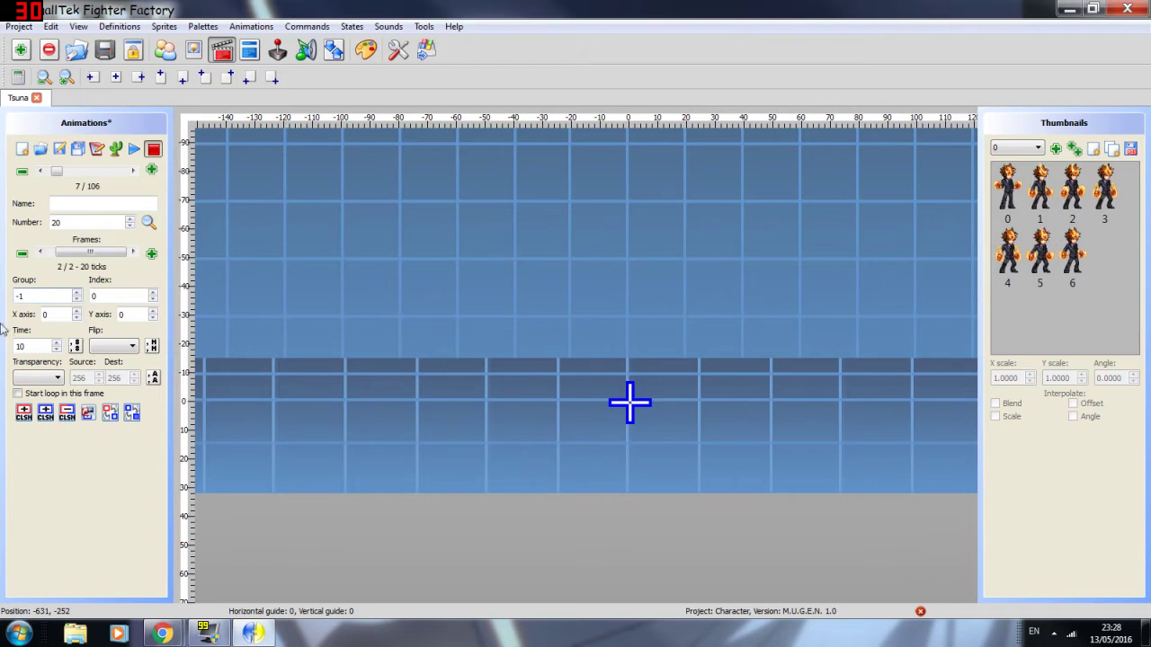
text(20)
key(Tab)
text(1)
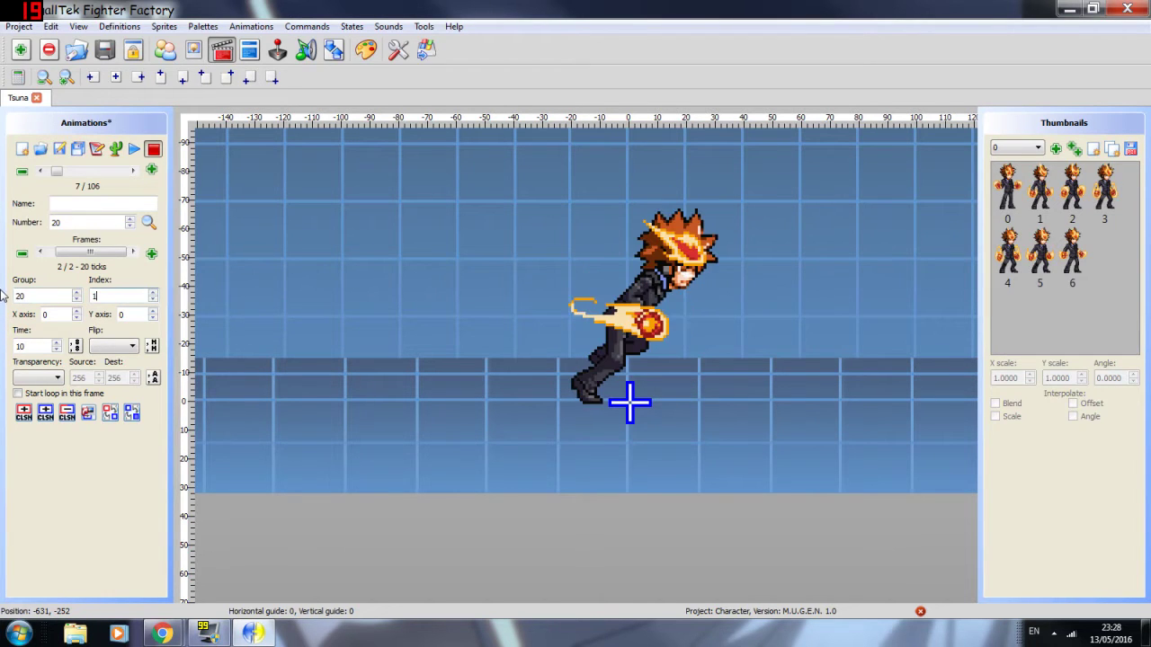
click(20, 634)
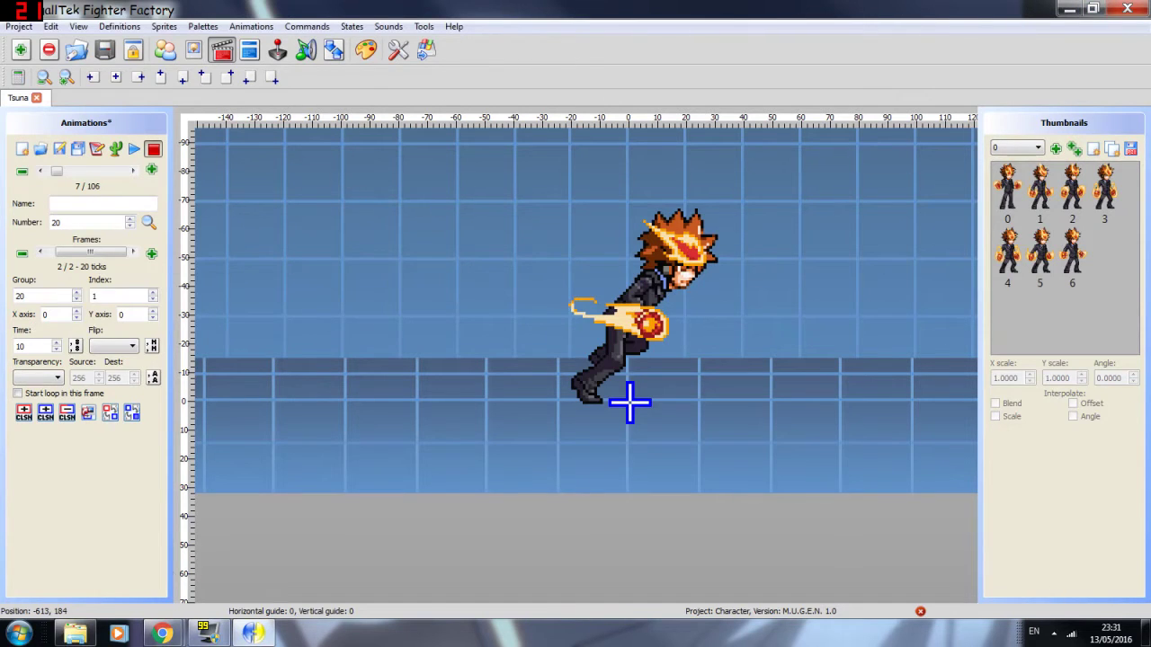
Step: Add the third and fourth frames to animation 20, using group 20 sprites with index 2 and index 3
click(151, 254)
text(20)
key(Tab)
text(2)
click(152, 253)
drag(28, 297, 1, 316)
text(20)
key(Return)
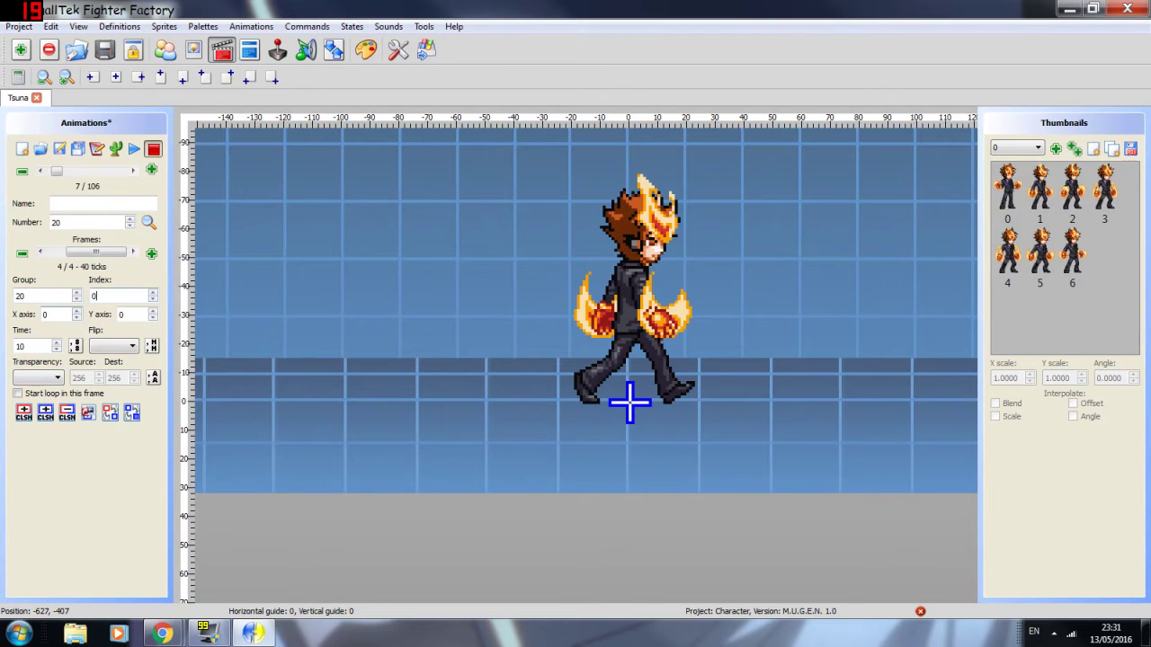
text(3)
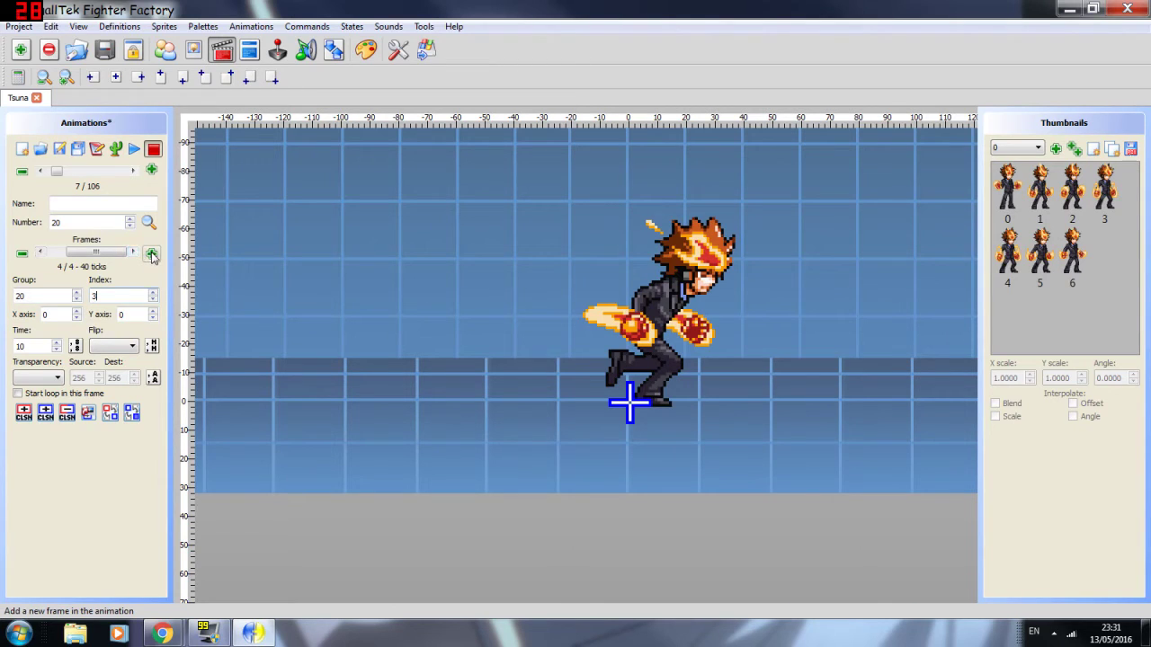
Step: Add the fifth and sixth frames to animation 20, using group 20 sprites with index 4 and index 5
click(152, 256)
text(20)
key(Return)
text(4)
click(151, 254)
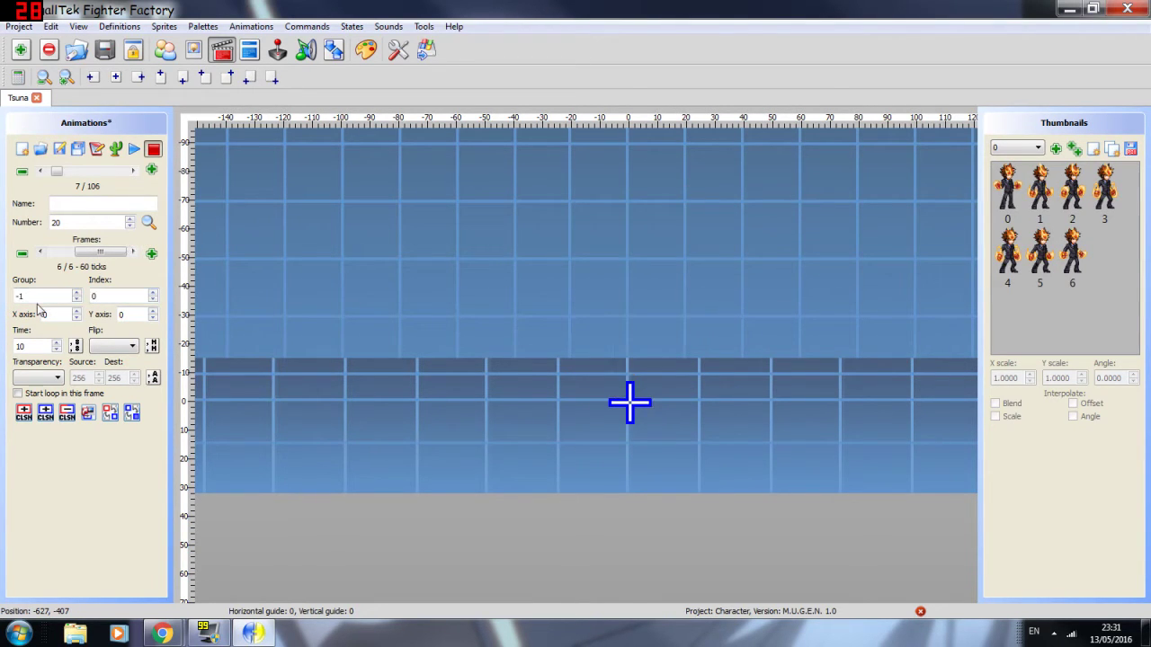
drag(38, 298, 3, 304)
text(20)
key(Tab)
text(5)
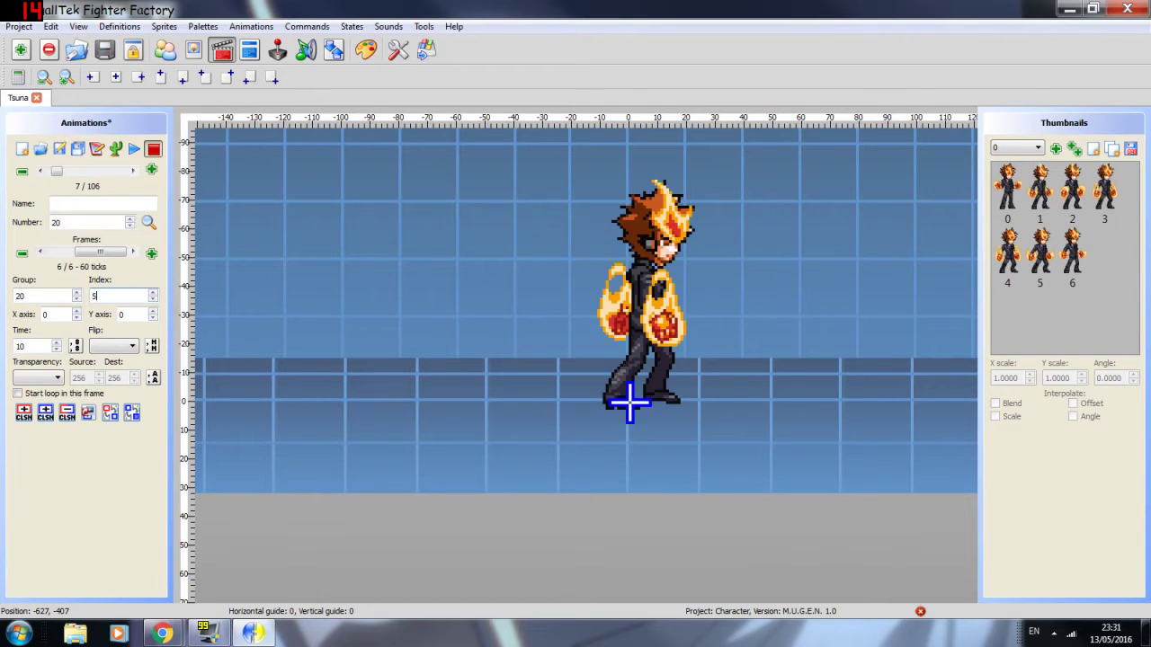
Step: Append another frame to animation 20 that uses the group 20 sprite with index 6
drag(101, 251, 97, 254)
click(134, 253)
click(151, 253)
drag(38, 297, 2, 282)
text(20)
key(Tab)
text(6)
Step: Append frames to animation 20 that use the group 20 sprites with index 11 and index 12
click(151, 253)
text(20)
drag(38, 298, 2, 301)
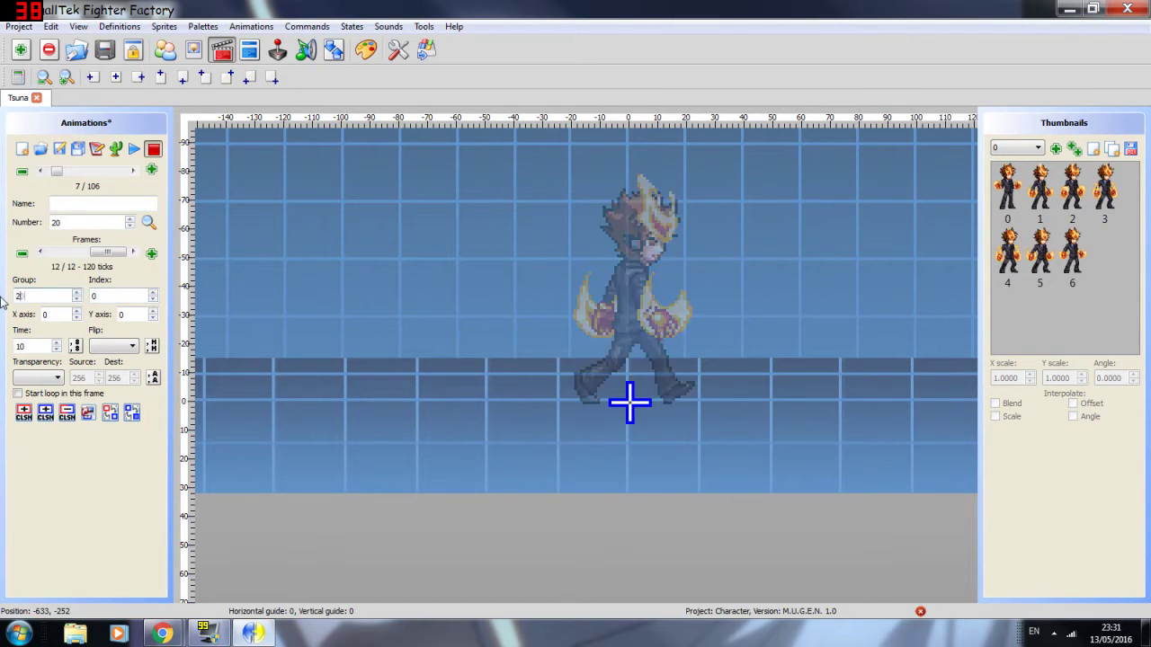
key(Tab)
text(11)
click(151, 254)
text(201)
key(BackSpace)
key(Tab)
text(12)
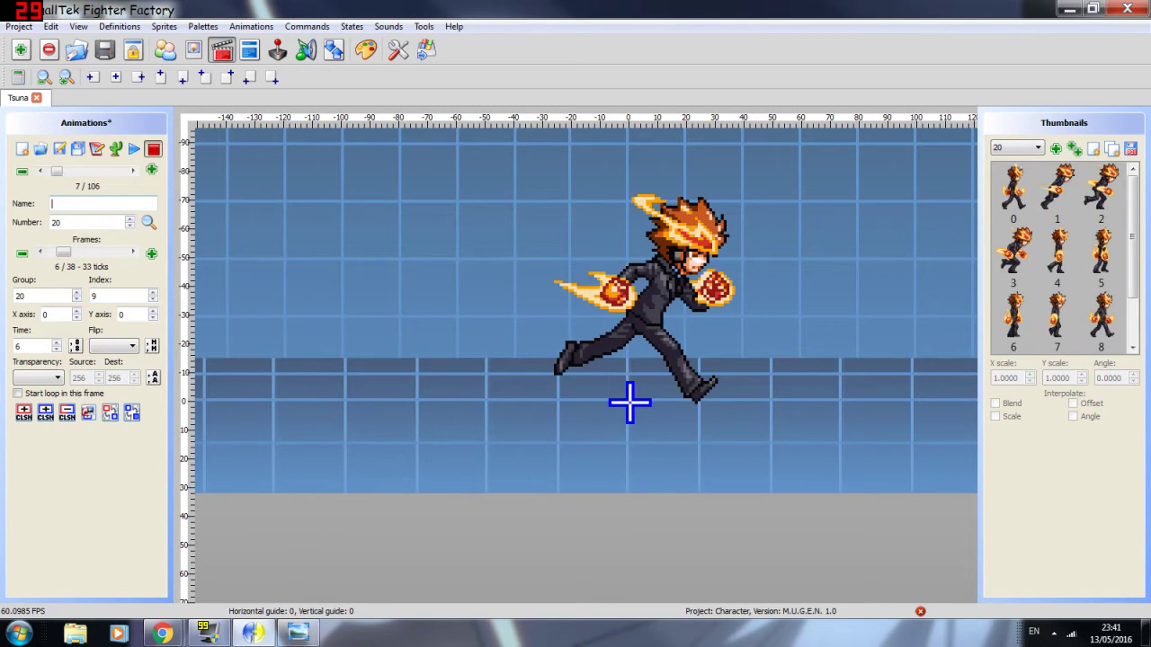
Step: Name animation 20 Walk and copy its frame lines from the animation's text definition
text(Walk)
key(Return)
click(97, 149)
drag(469, 237, 575, 422)
click(670, 430)
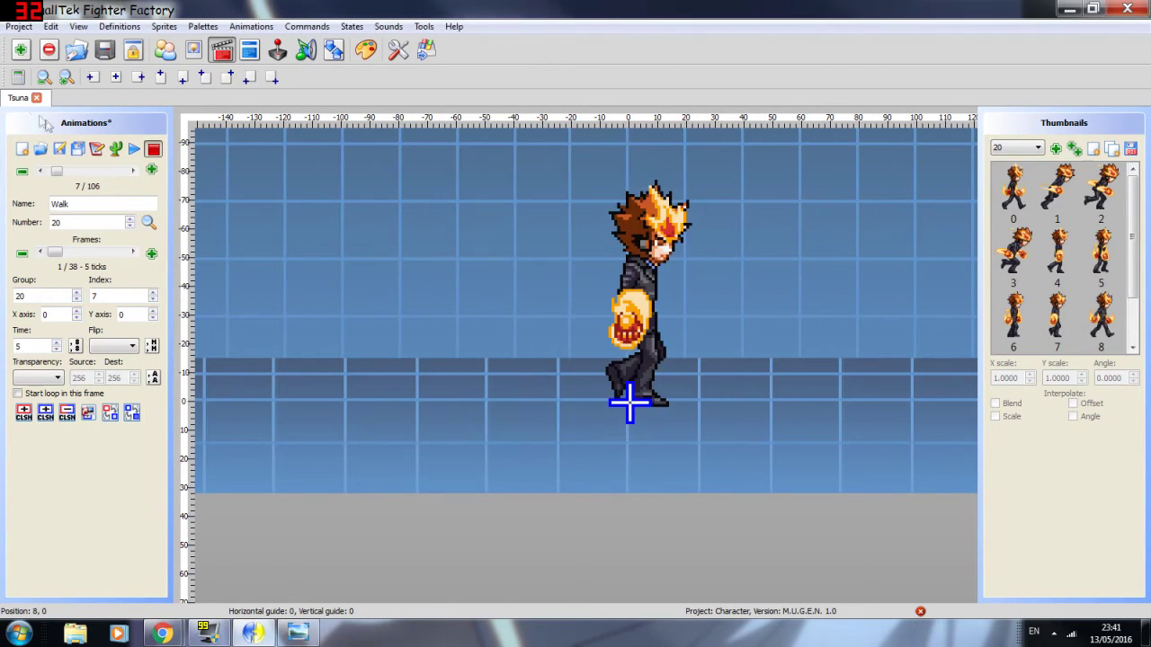
Step: Name animation 21 Walk back and delete both collision boxes from its first frame
click(133, 171)
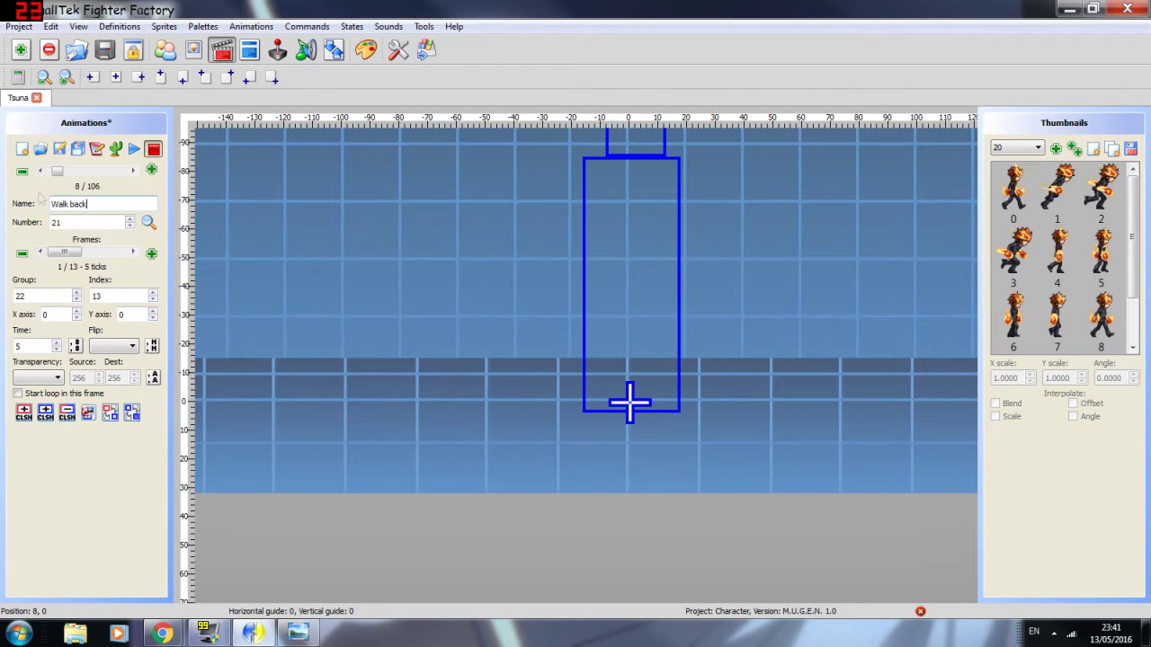
click(628, 323)
key(Delete)
scroll(635, 196, down, 1)
click(636, 193)
key(Delete)
Step: Replace all frame lines in the Walk back animation's text with the copied Walk frame lines and apply the change
click(115, 150)
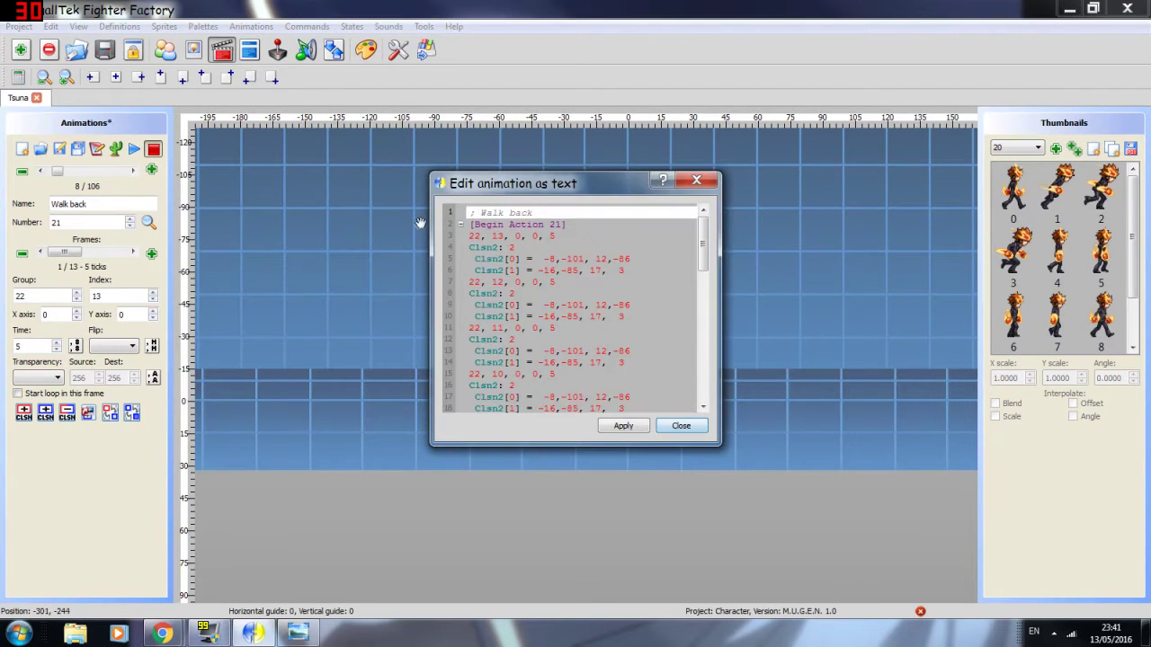
drag(467, 235, 629, 409)
key(Delete)
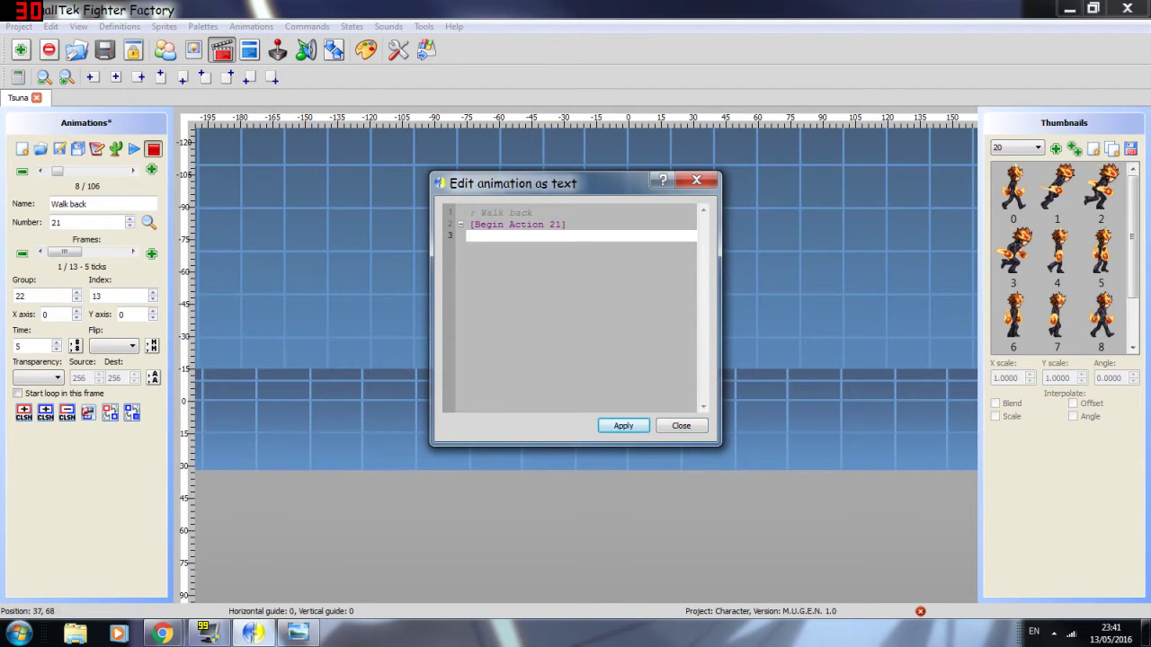
key(ctrl+v)
click(623, 426)
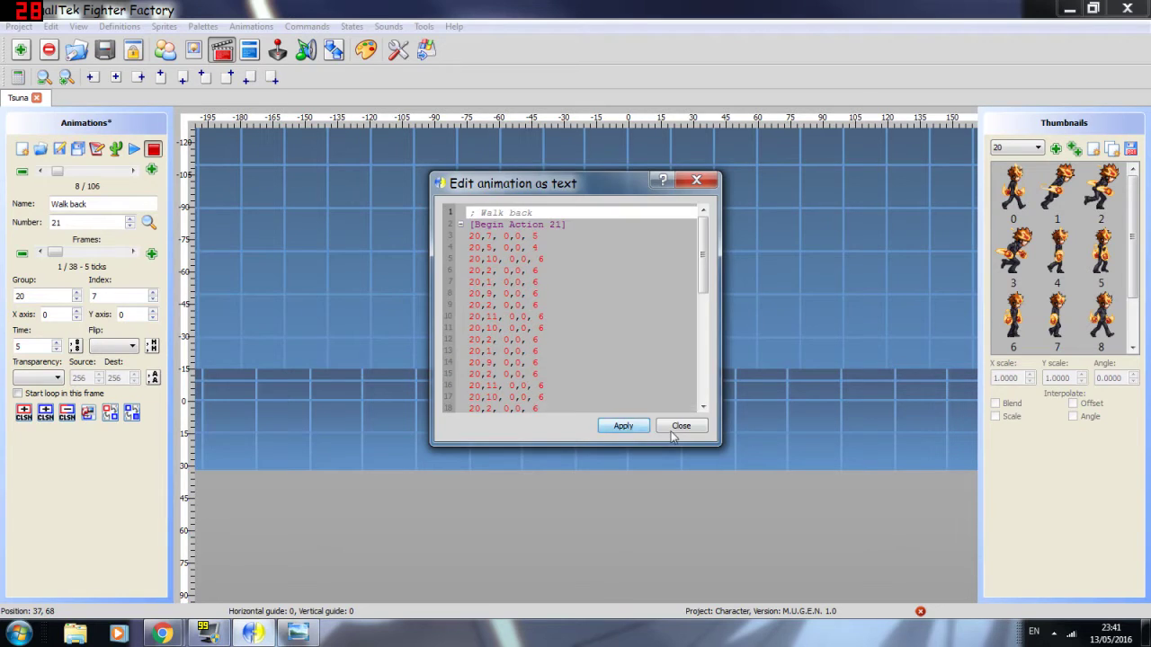
click(680, 426)
Step: Set the flip of the Walk back animation to horizontal, starting from its first frame
click(113, 346)
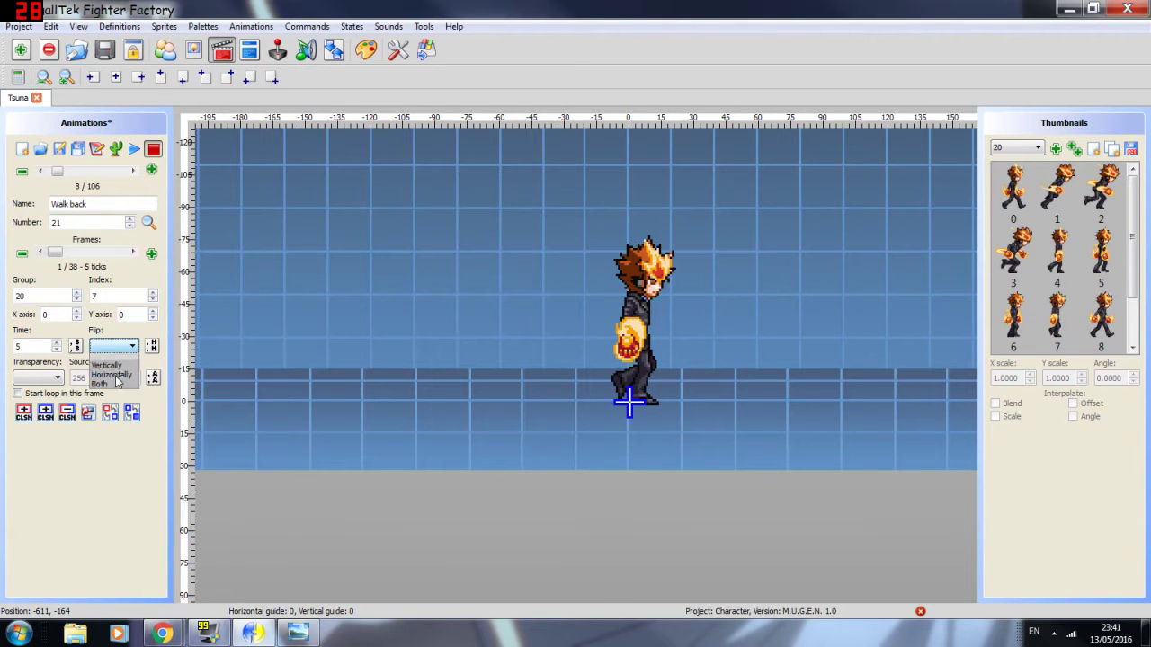
click(110, 370)
drag(58, 254, 31, 251)
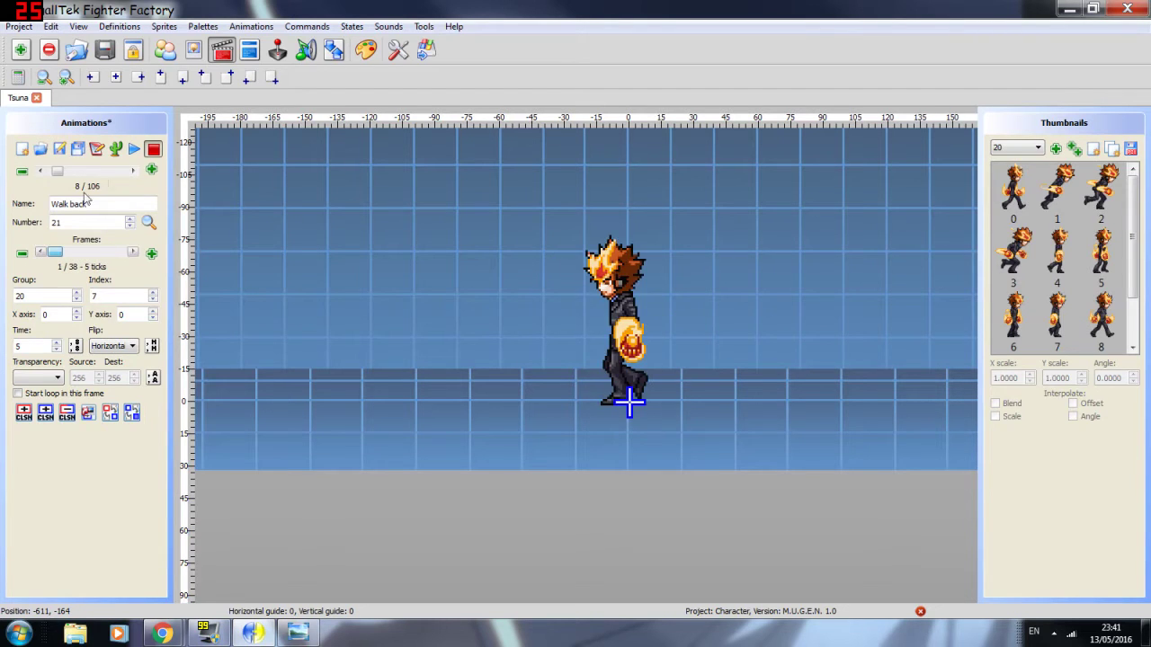
Step: Add a new animation after animation 47 and number it 100
click(133, 171)
key(Page_Down)
drag(58, 171, 72, 173)
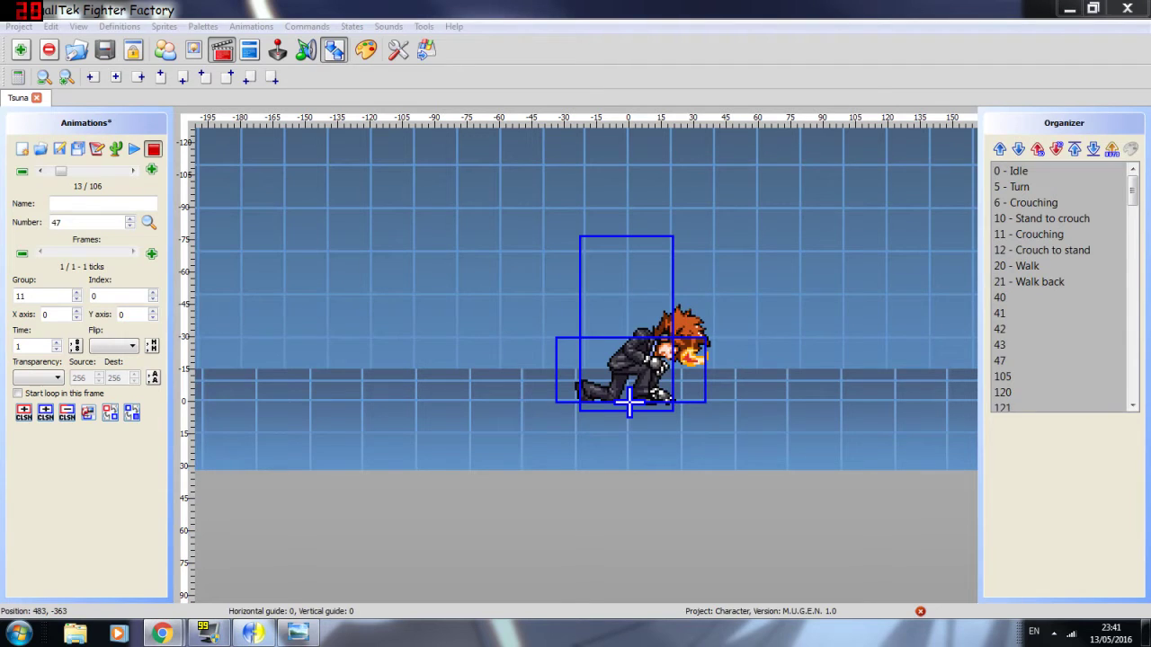
click(132, 171)
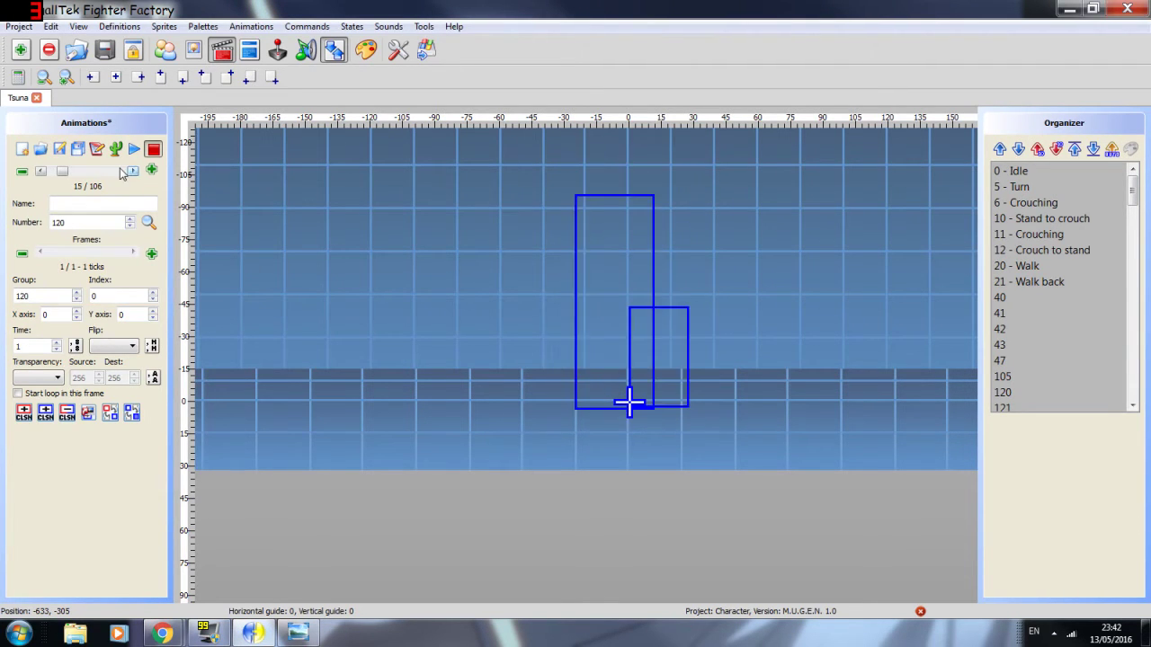
key(Left)
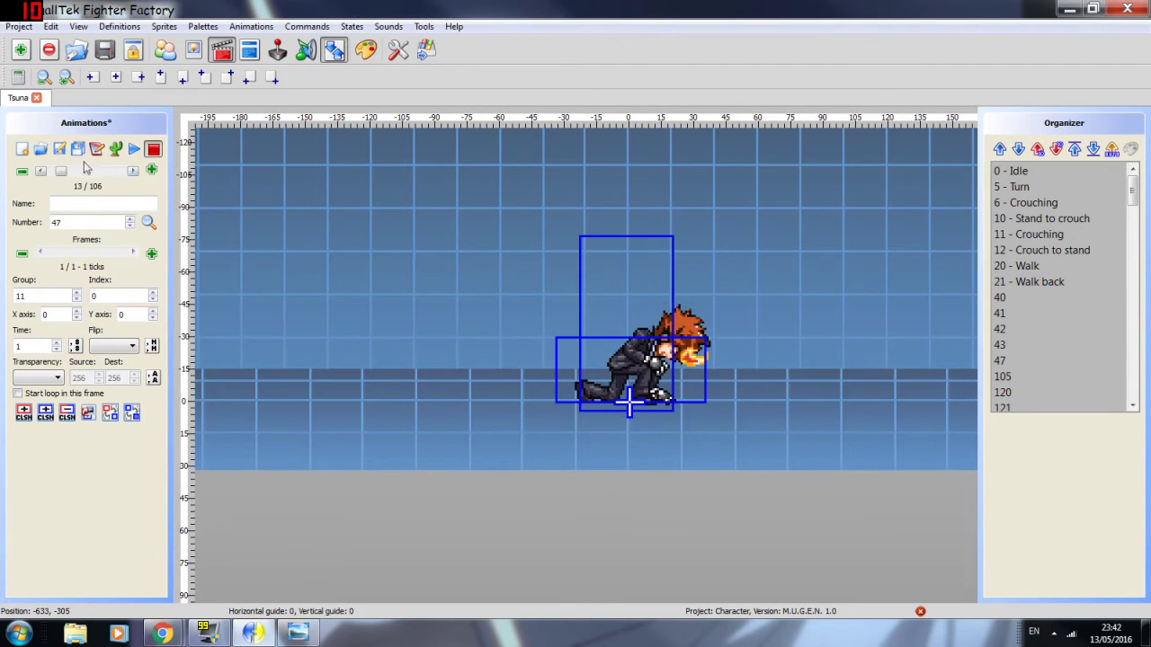
click(151, 171)
key(ctrl+a)
text(100)
key(Return)
Step: Replace animation 100's single placeholder frame line with the copied Walk frame lines and apply the text
click(97, 150)
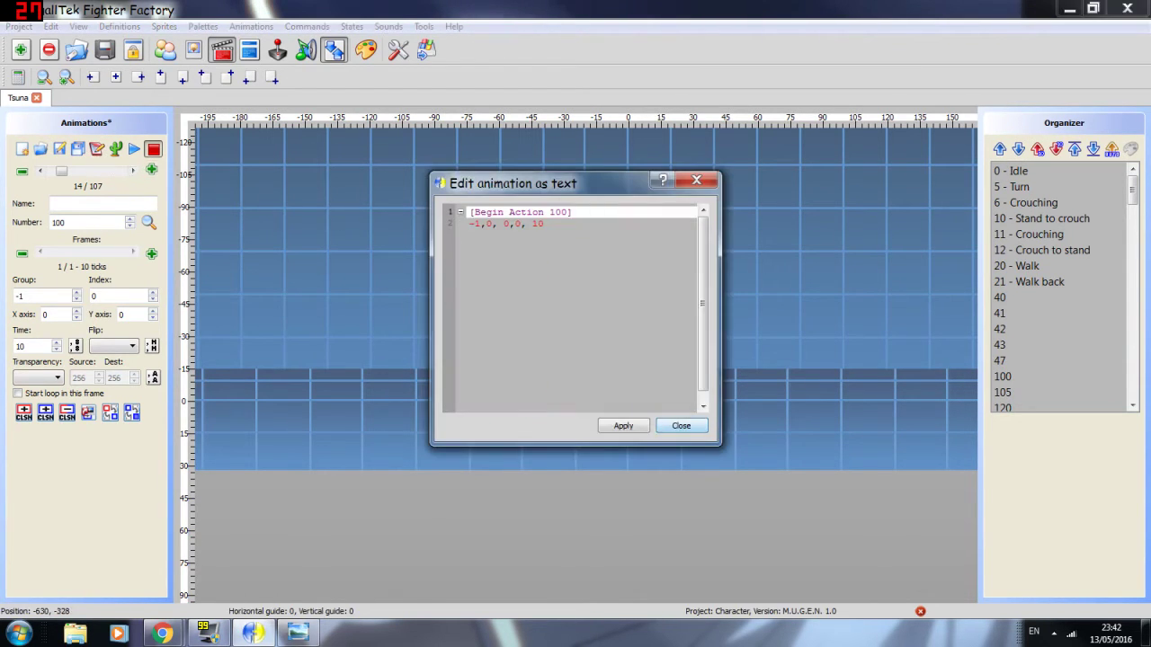
drag(552, 225, 467, 225)
key(ctrl+v)
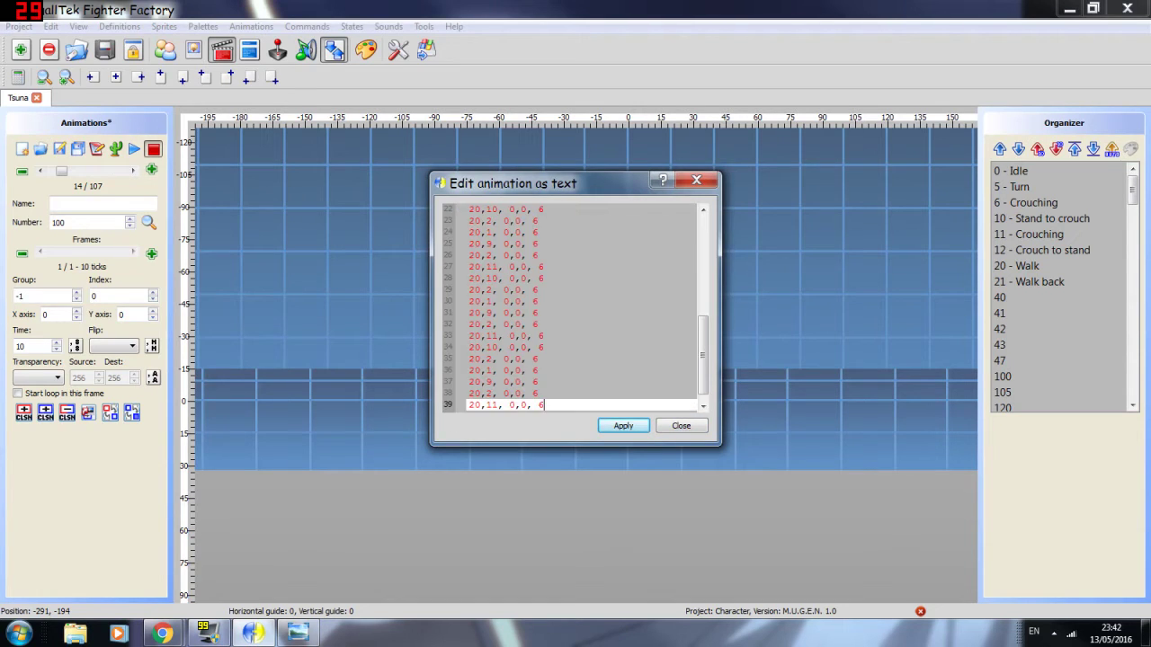
click(621, 427)
Step: Flip animation 105's frames horizontally and name the animation Run back
click(113, 347)
click(121, 364)
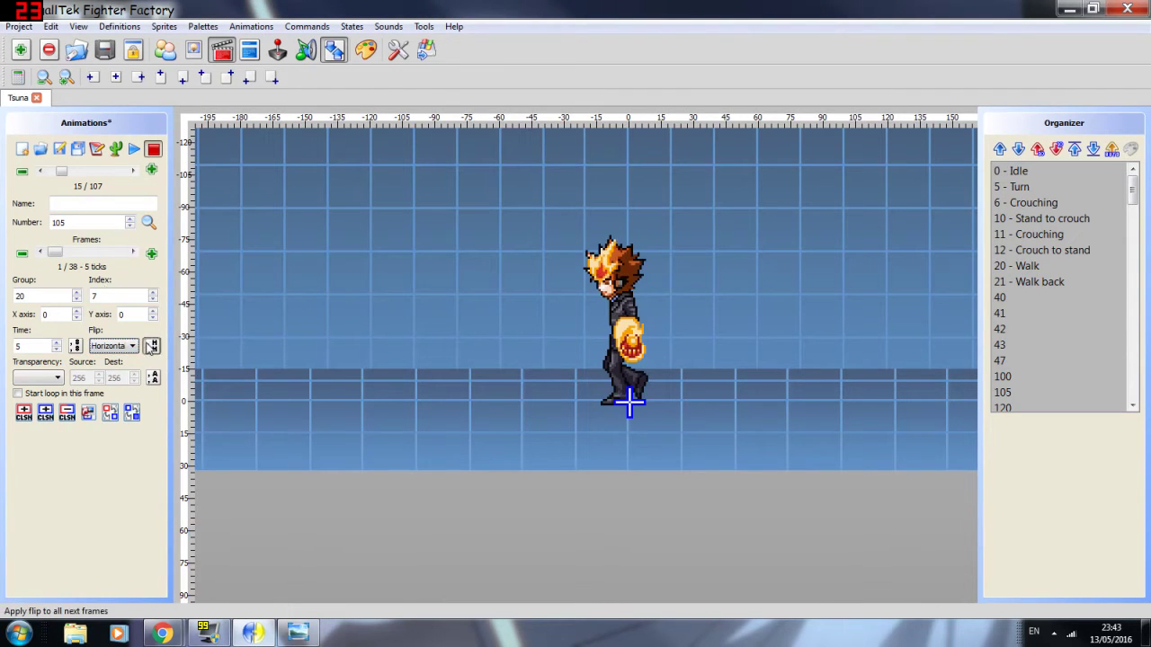
drag(60, 253, 135, 237)
click(72, 204)
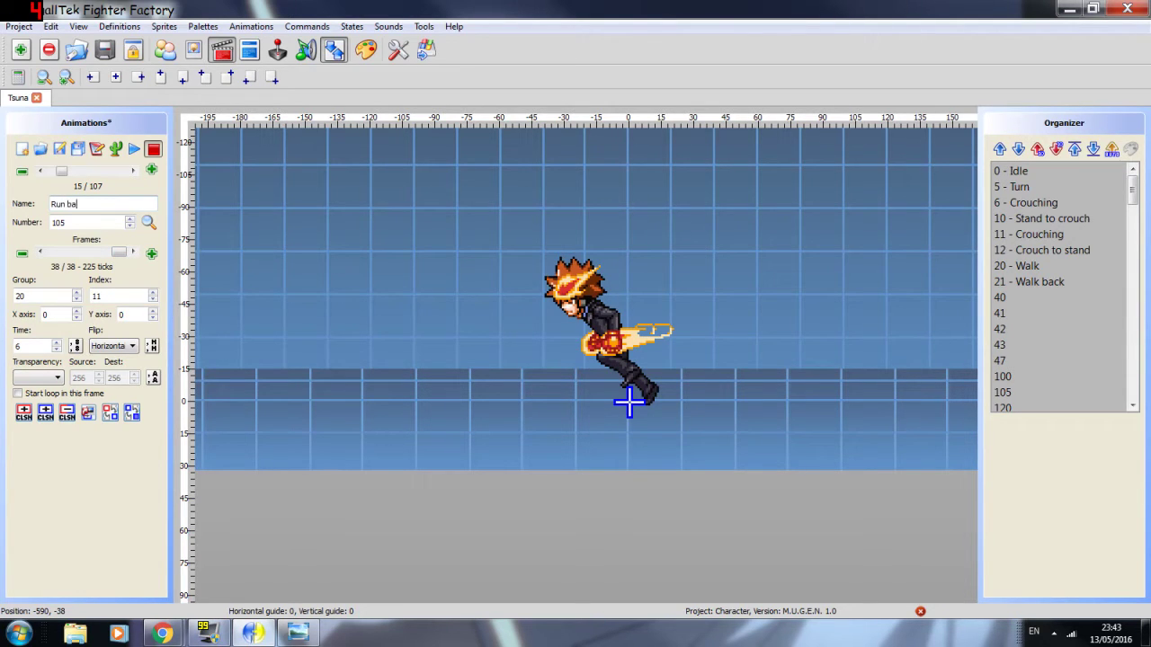
Step: Name animation 100 Run forward and go to animation 40
click(40, 170)
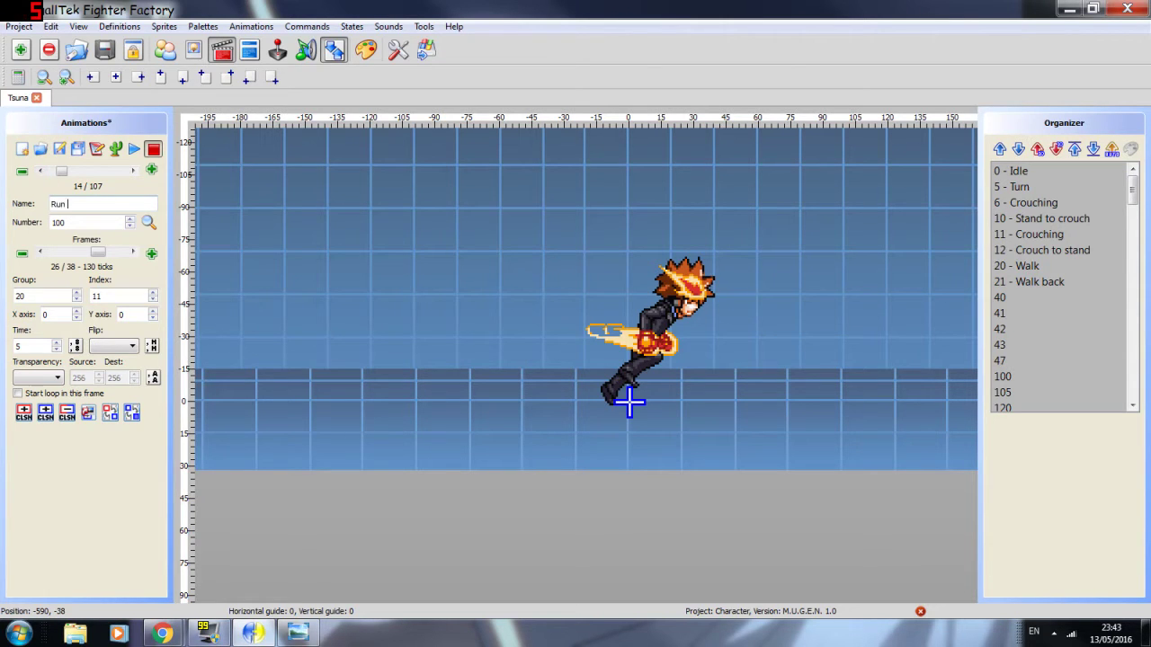
scroll(39, 173, up, 8)
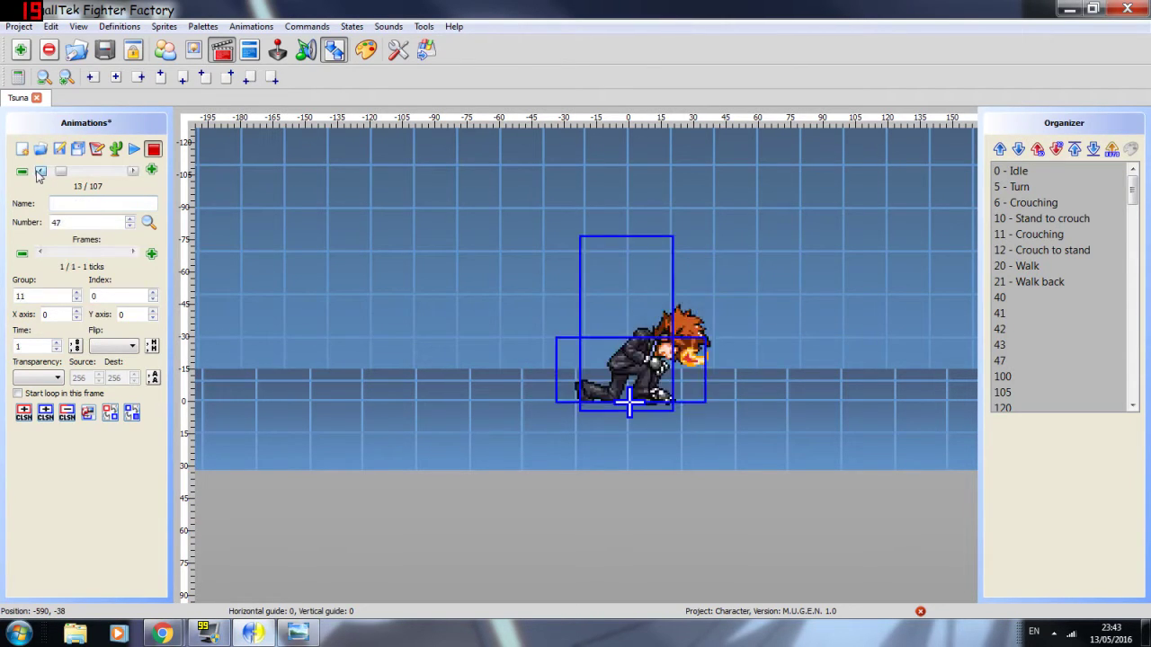
scroll(45, 182, down, 1)
key(Right)
key(Right)
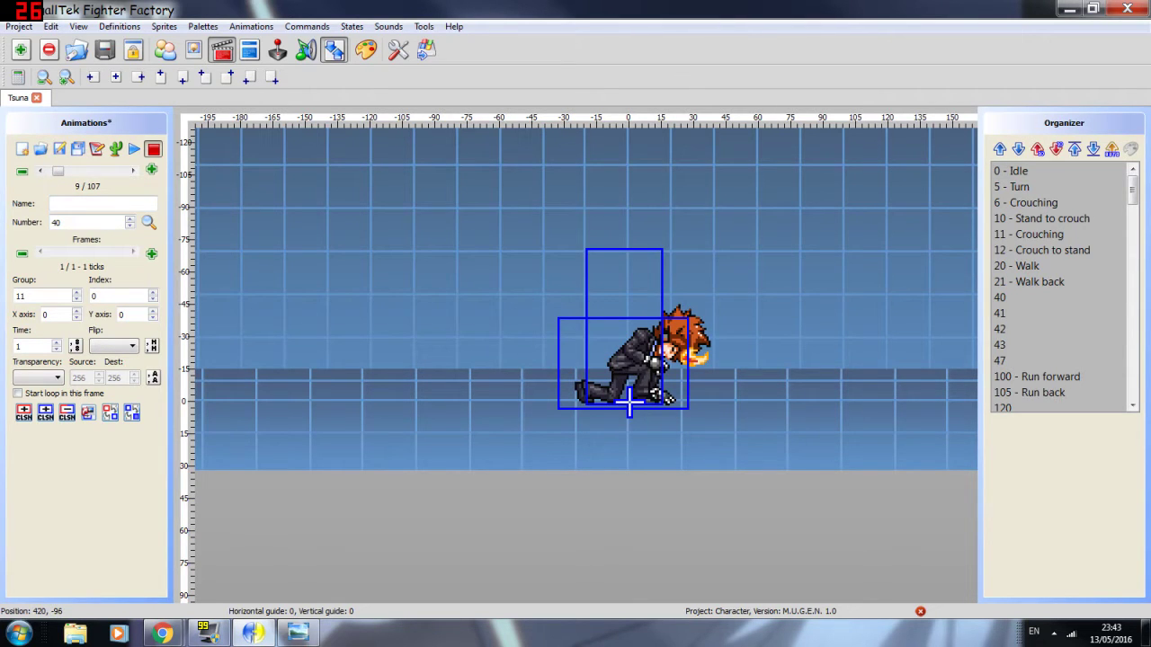
Step: Start adding new sprites and look through the TsunaSprites folder, including its Hurt subfolder, for jump poses
click(196, 54)
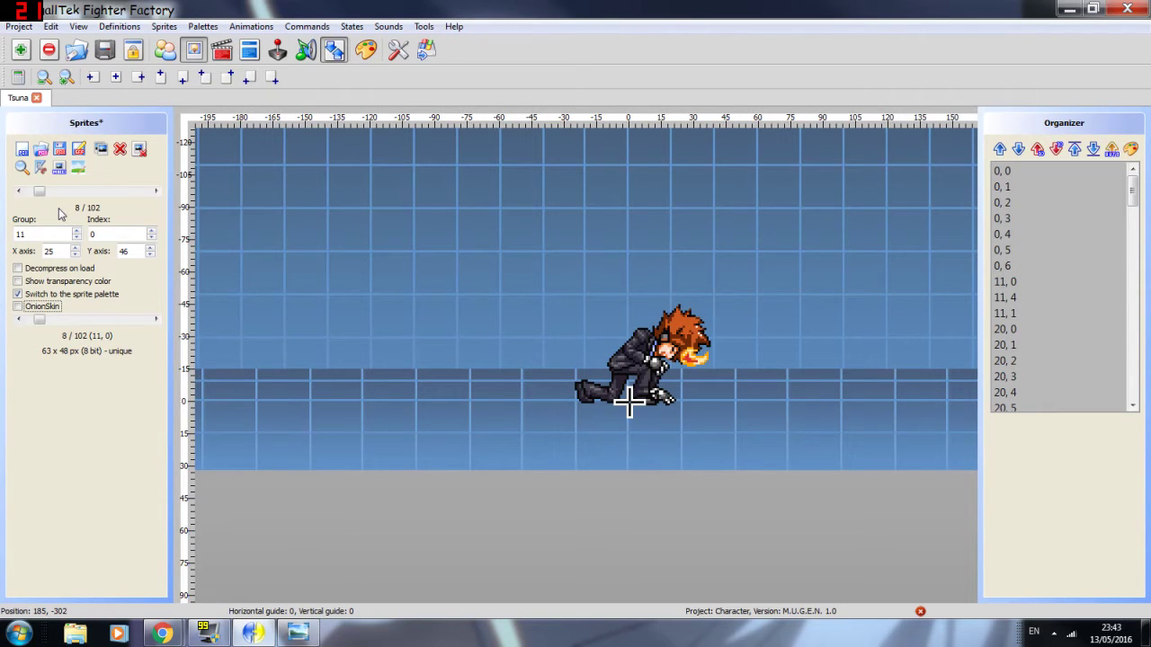
click(23, 149)
click(267, 205)
scroll(537, 281, down, 10)
scroll(537, 281, down, 8)
scroll(536, 281, up, 4)
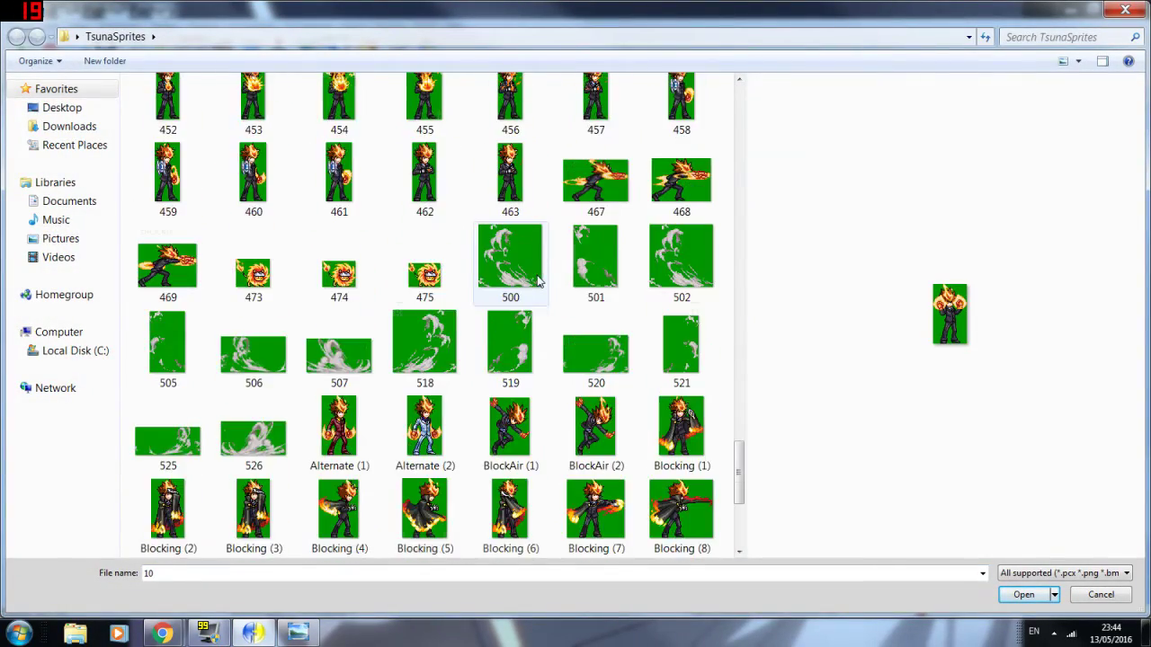
scroll(537, 281, up, 15)
click(261, 103)
double_click(151, 130)
click(245, 133)
click(17, 39)
click(252, 129)
scroll(339, 270, down, 20)
click(339, 360)
click(459, 297)
scroll(459, 297, up, 20)
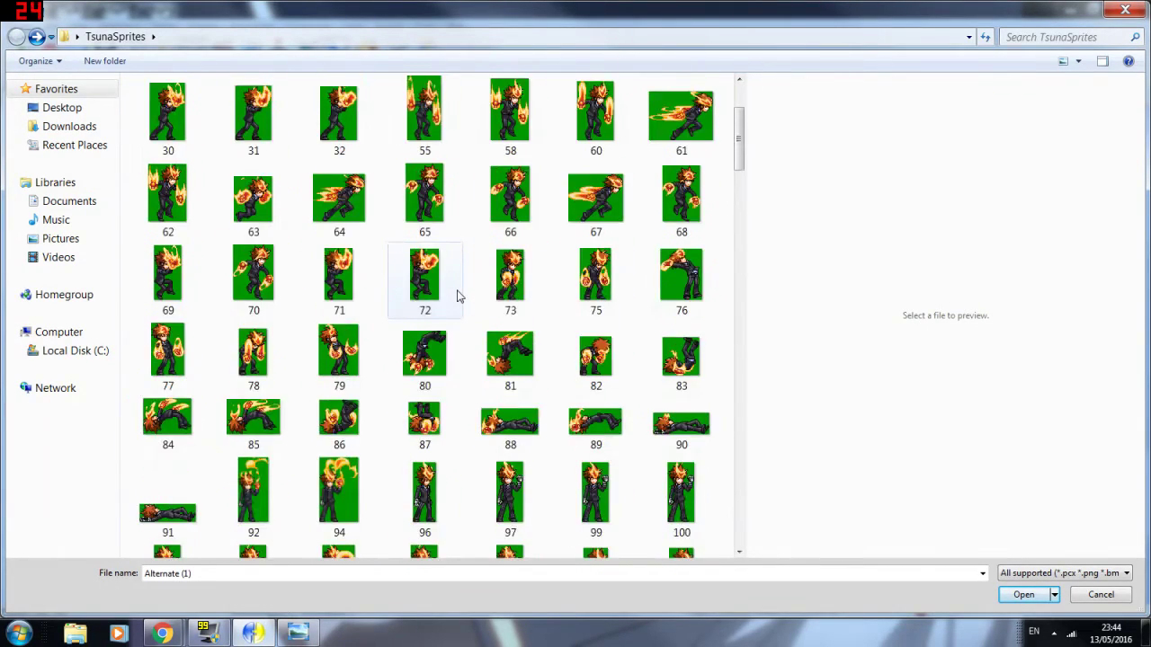
scroll(457, 296, up, 2)
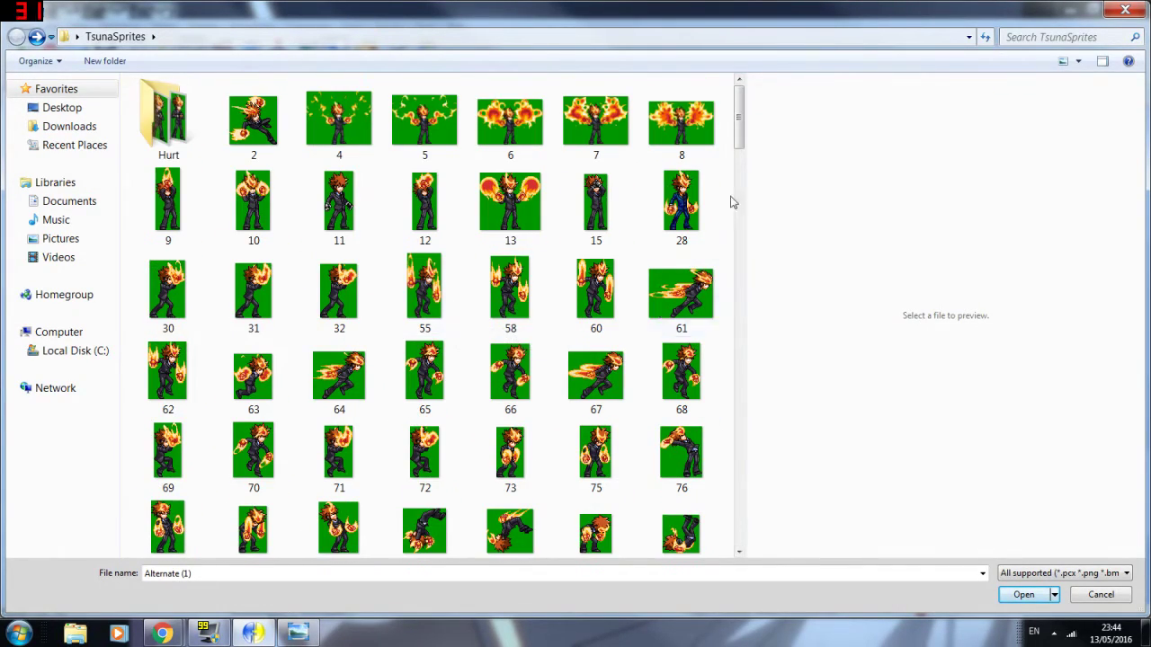
Step: Add sprite files 61 and 63 as group 40, with indexes starting at 0
text(63)
ctrl+click(670, 312)
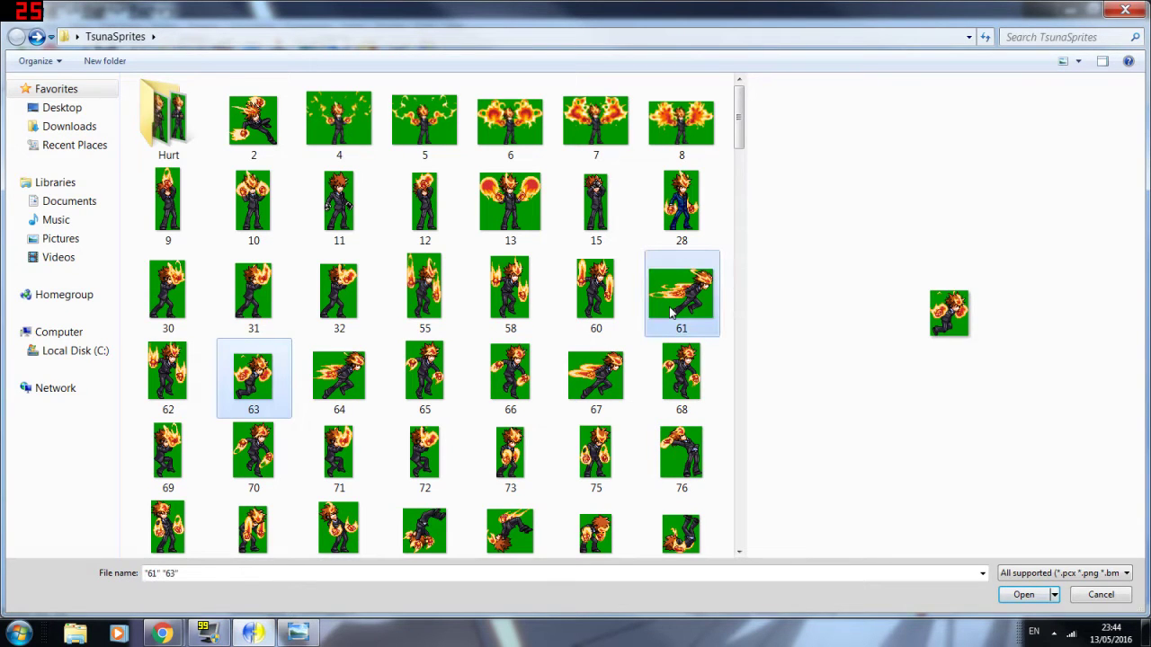
key(Return)
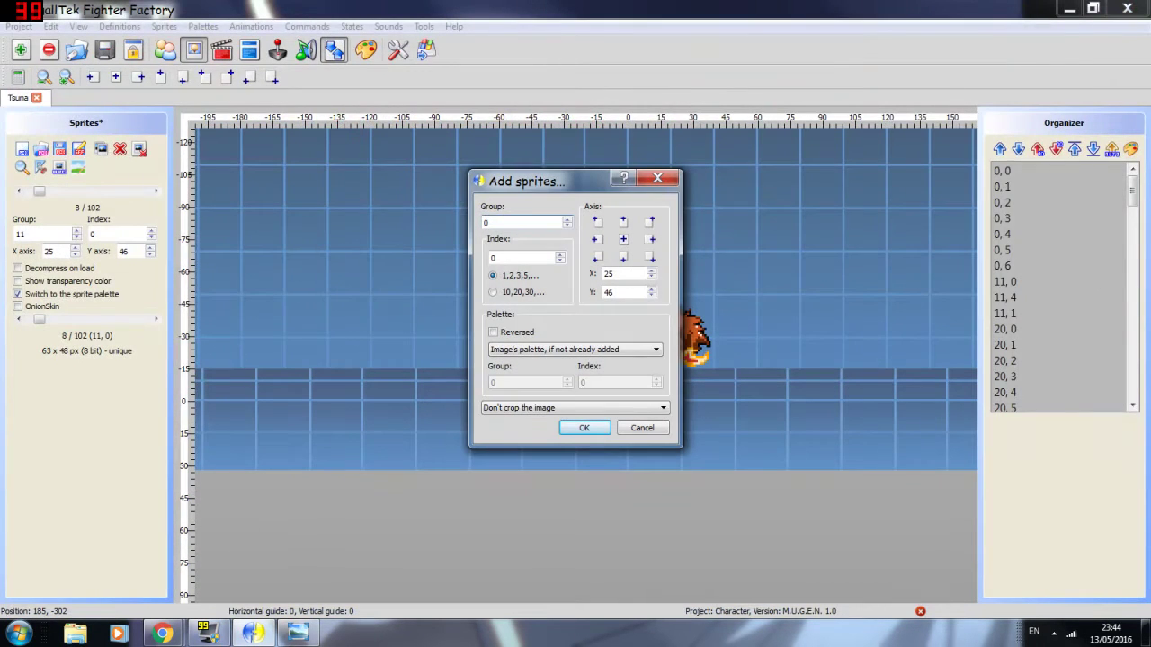
text(40)
click(584, 428)
Step: Align sprites 40,0 and 40,1 to the ground at the origin, moving 40,1 to axis X 16, Y 58
click(20, 192)
drag(684, 382, 633, 351)
click(156, 190)
drag(617, 390, 650, 364)
click(19, 190)
click(156, 191)
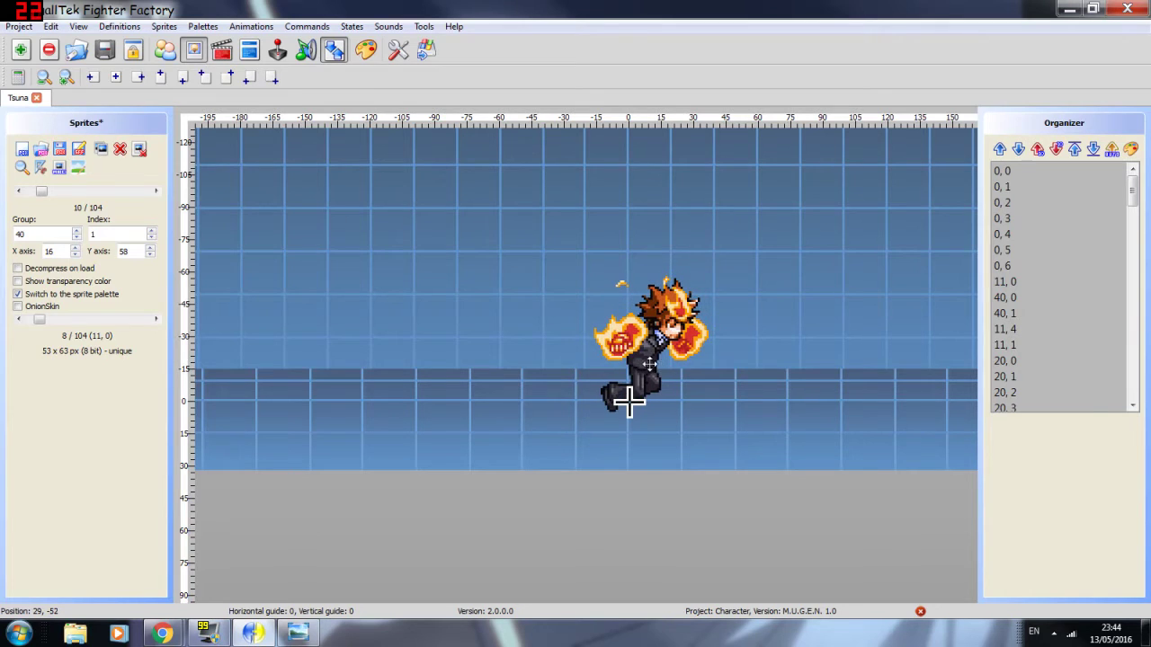
Step: Duplicate sprite 40,1, give the copy index 2 and raise it above the ground to axis X 18, Y 76
click(102, 150)
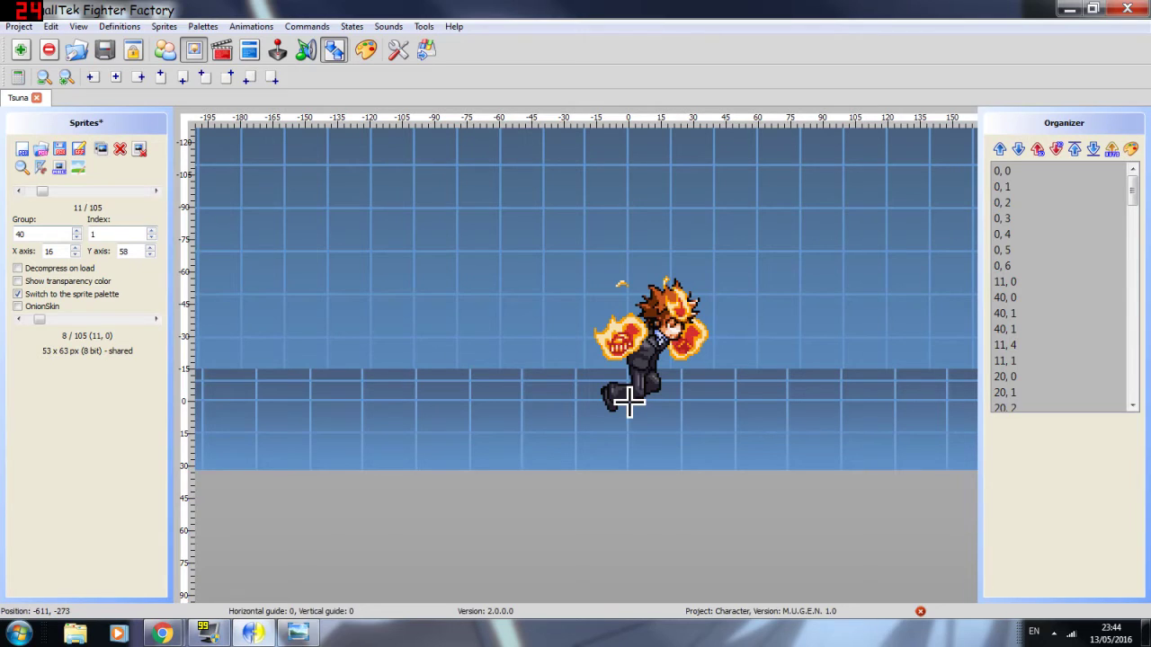
text(2)
drag(666, 356, 661, 320)
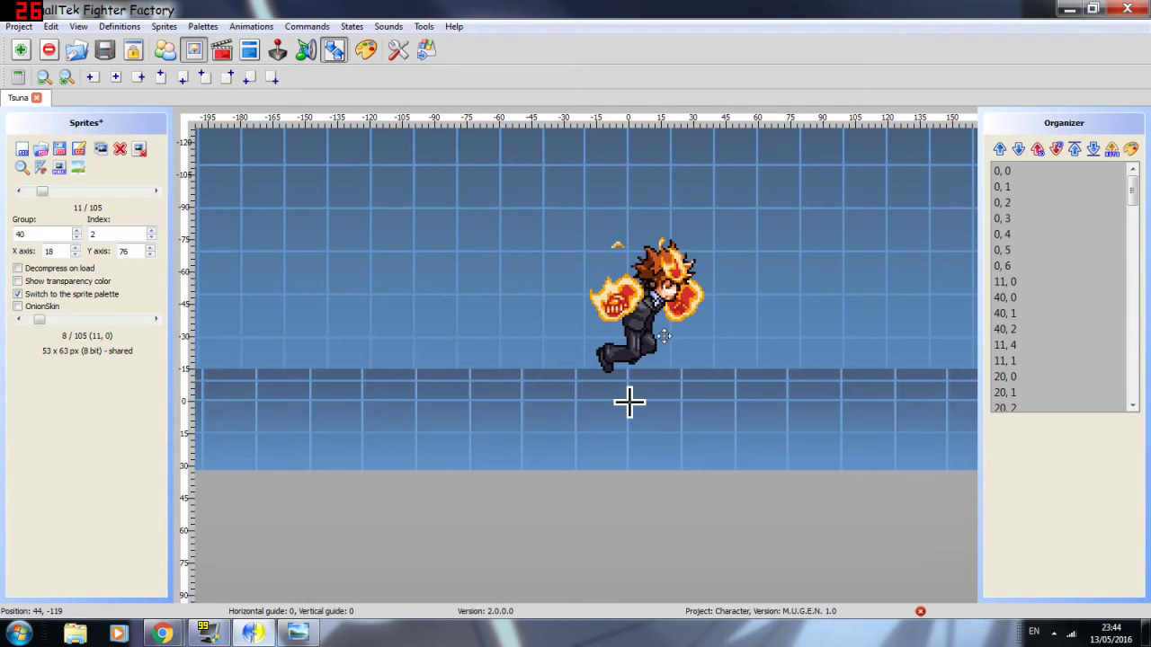
key(Up)
key(Up)
key(Right)
key(Right)
key(Down)
key(Down)
key(Left)
key(Left)
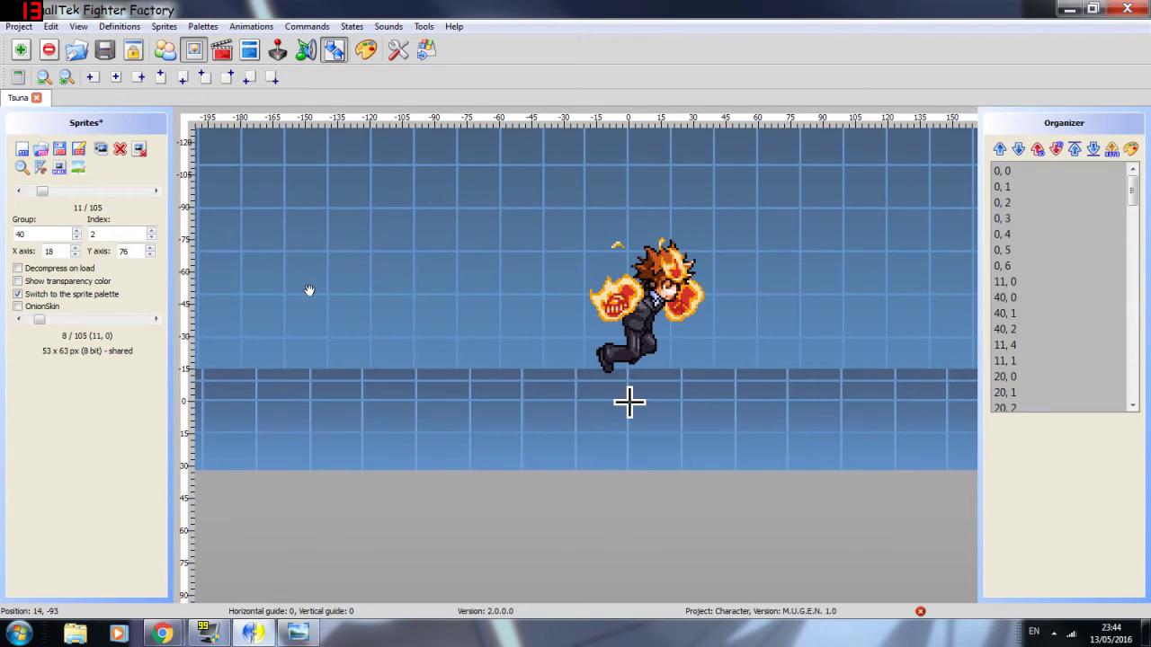
Step: Name animation 40 Start jump frame and set its frame to sprite group 40, index 1
click(222, 50)
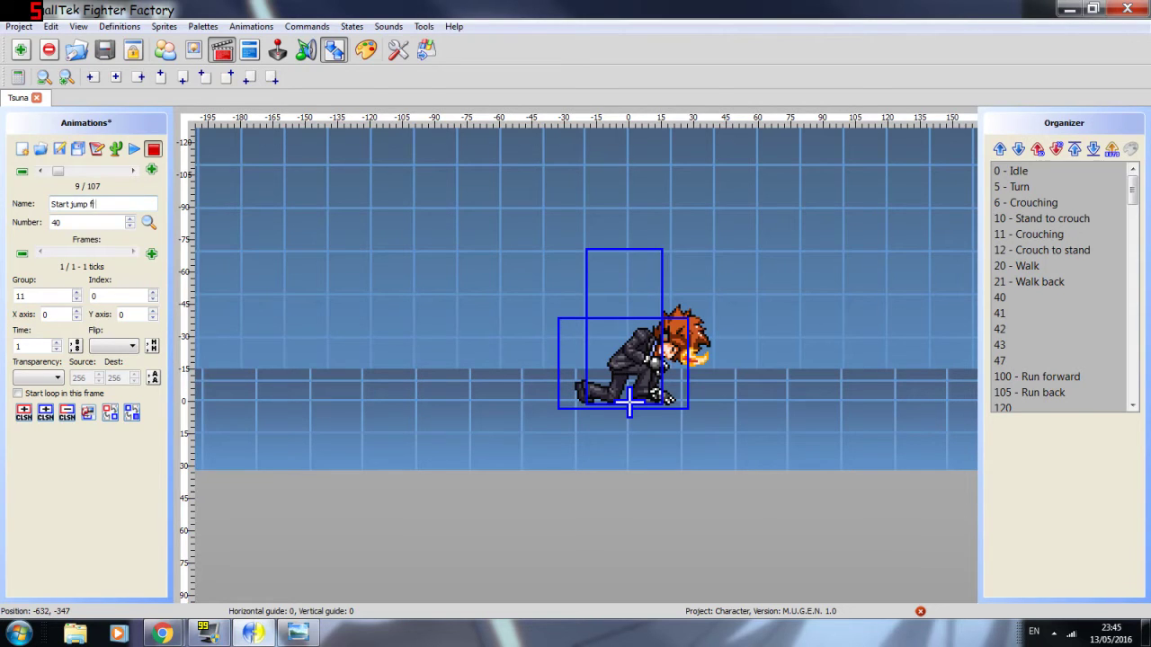
double_click(36, 296)
text(40)
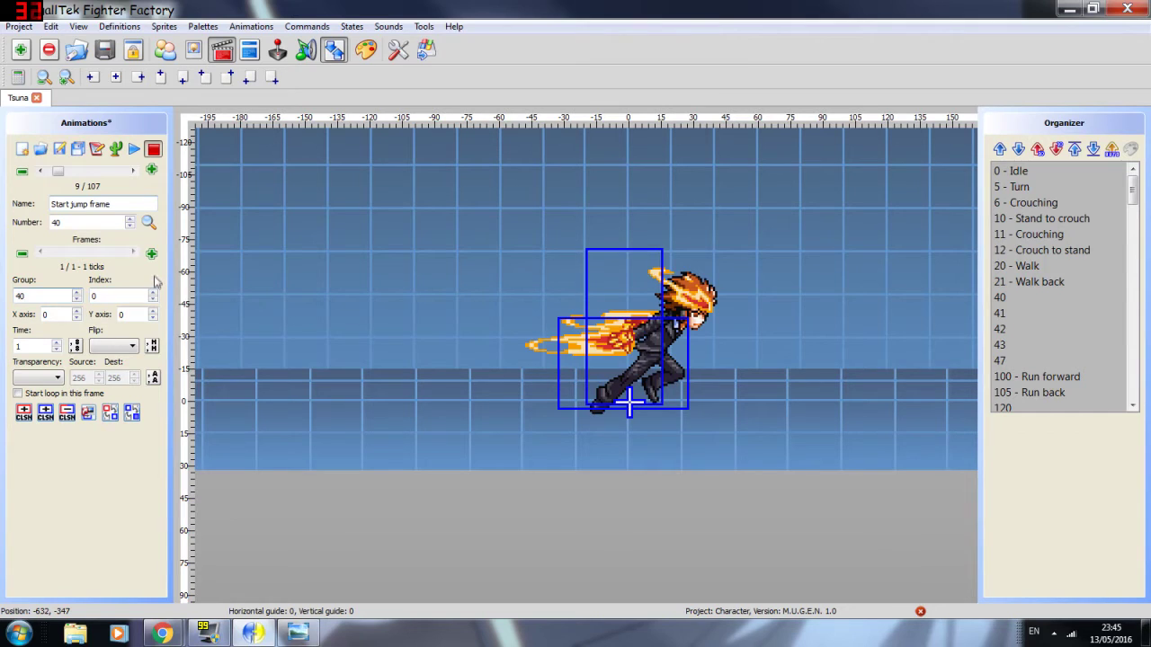
key(BackSpace)
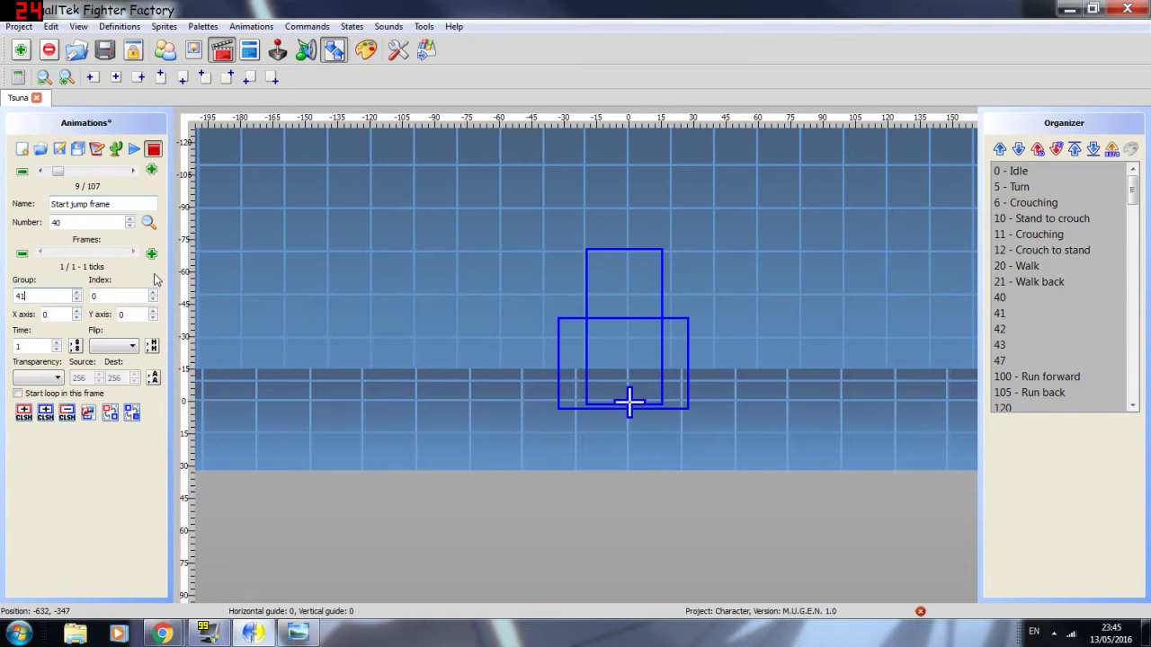
text(0)
key(Tab)
text(1)
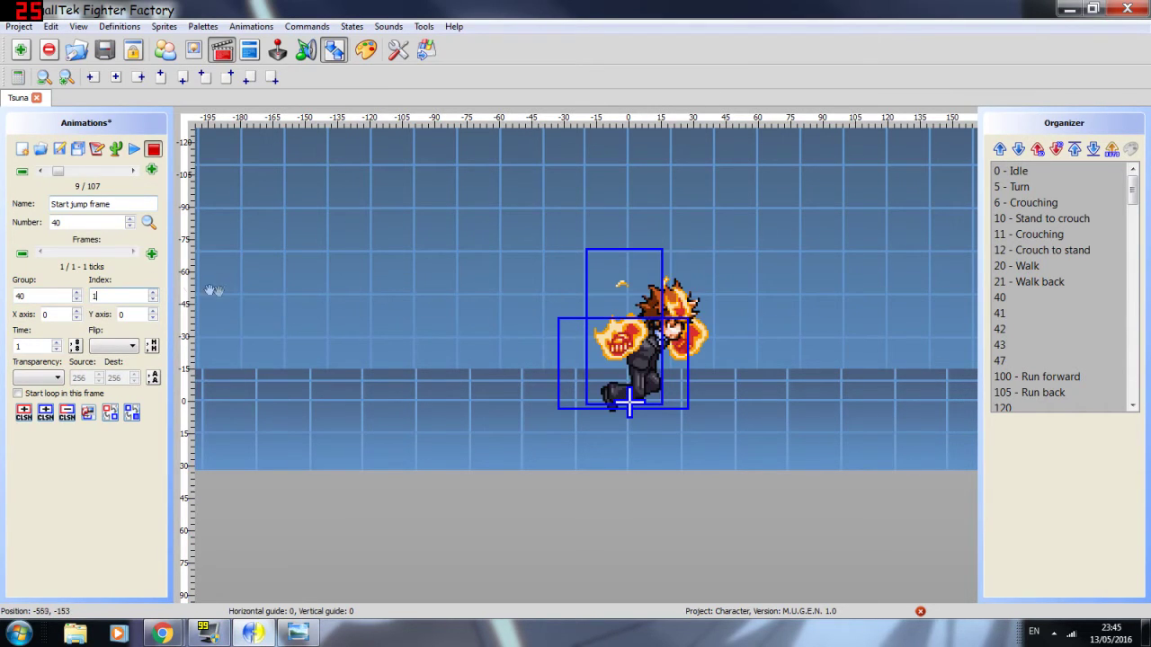
Step: Replace the two collision boxes on animation 40's frame with one new box around the sprite
click(628, 305)
key(Delete)
click(622, 339)
key(Delete)
mouse_move(613, 404)
mouse_down()
mouse_move(661, 368)
mouse_move(676, 310)
mouse_move(669, 320)
mouse_move(701, 281)
mouse_up()
Step: Remove all the existing frames from animation 41
click(133, 171)
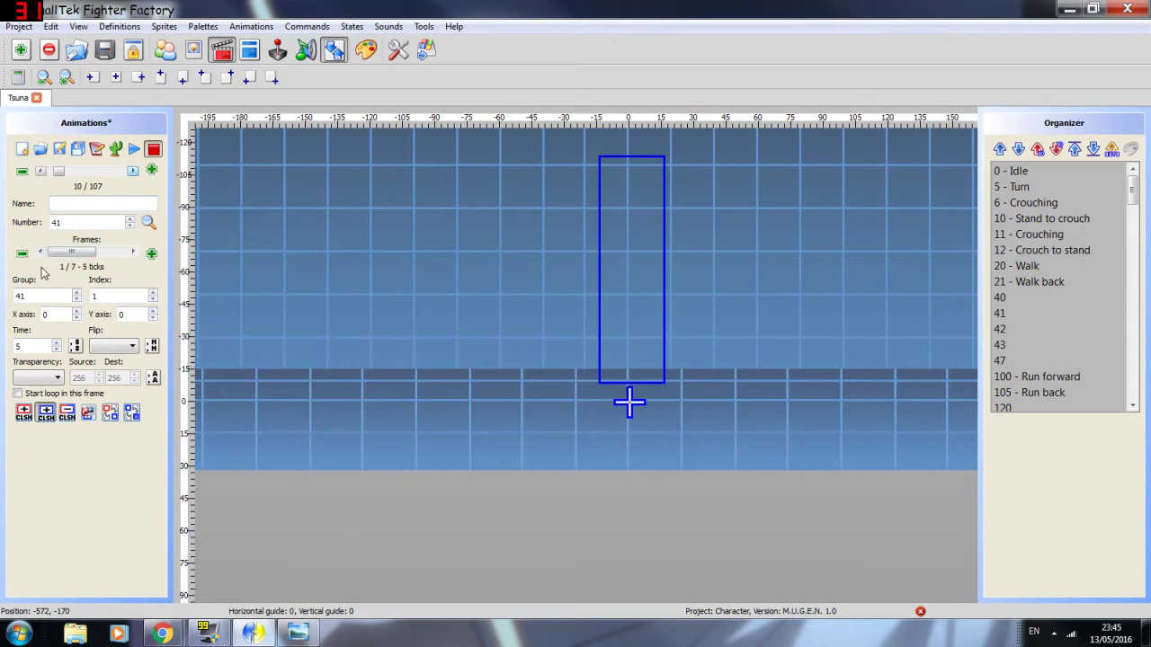
click(21, 254)
click(24, 256)
key(Return)
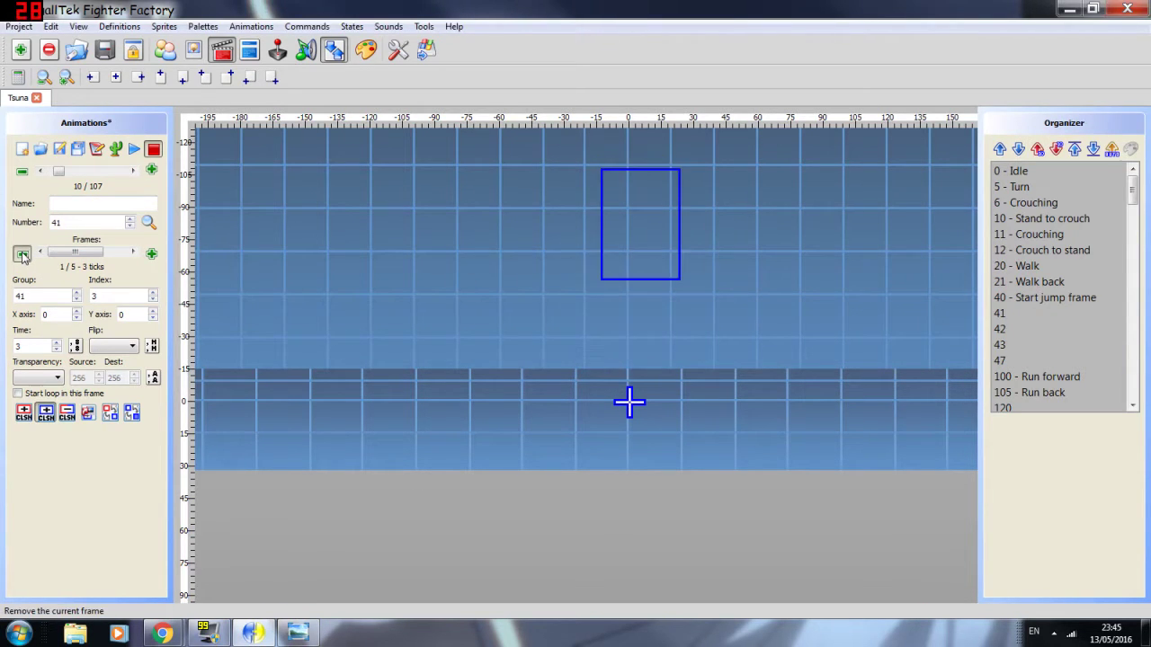
click(23, 256)
key(Return)
click(23, 256)
key(Return)
click(23, 258)
key(Return)
click(23, 258)
key(Return)
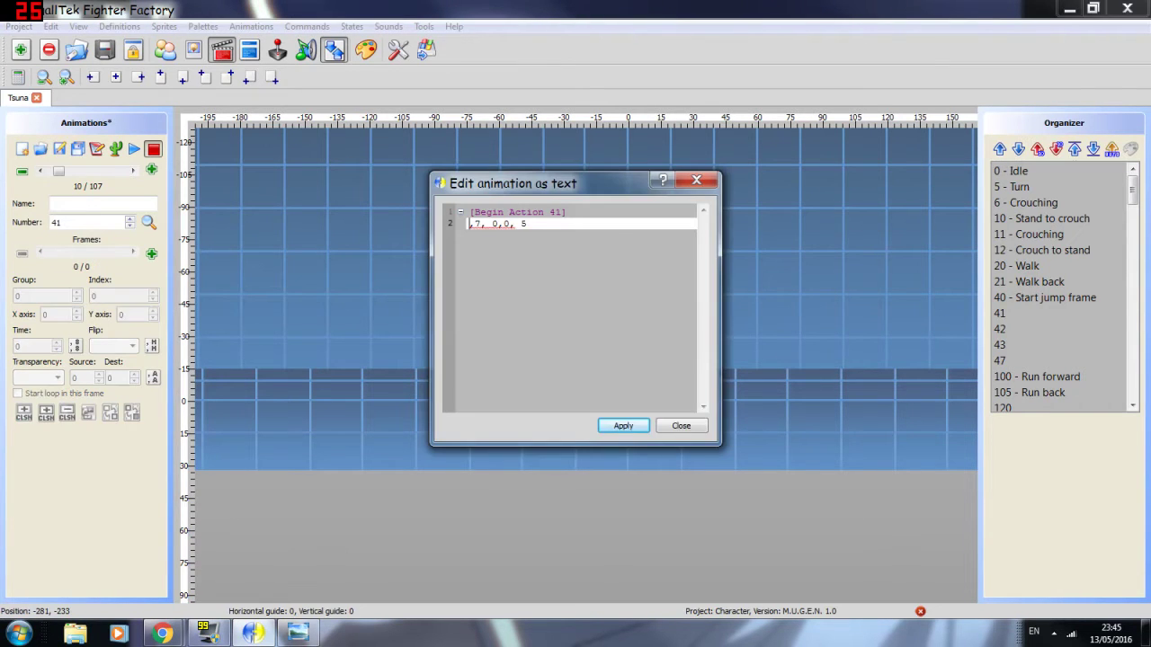
Step: Edit animation 41 as text to hold the single frame line 40,0, 0,0, 5 and apply it
text(0,)
key(Delete)
text(0)
key(Right)
key(Right)
click(623, 425)
click(680, 426)
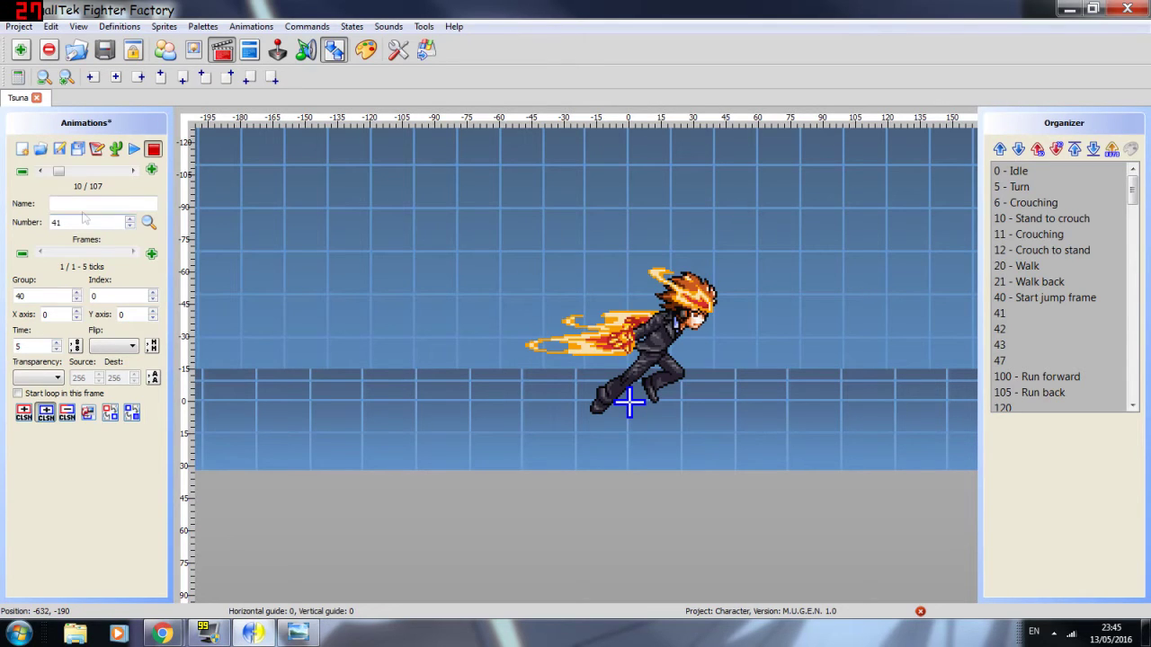
Step: Compare animation 41 with animation 40 and set animation 41's frame to sprite index 2
click(40, 171)
click(133, 171)
key(Up)
key(Up)
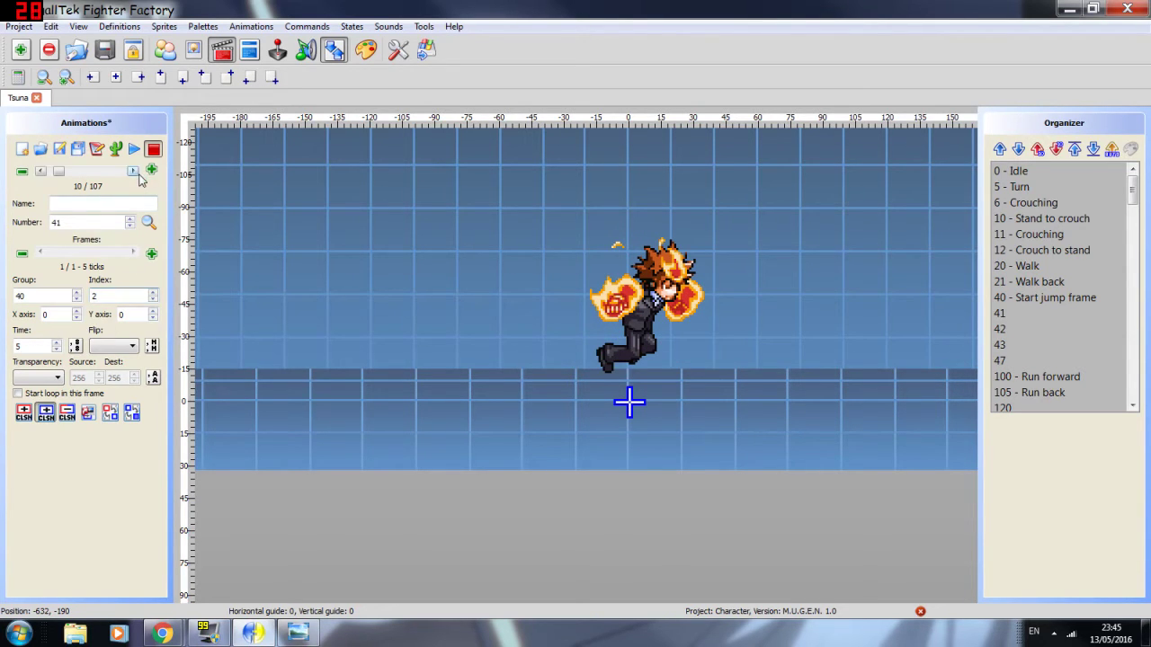
Step: Name animation 42 Jump forwards and replace its frame lines with a single 10-tick frame of sprite 40,0
click(133, 171)
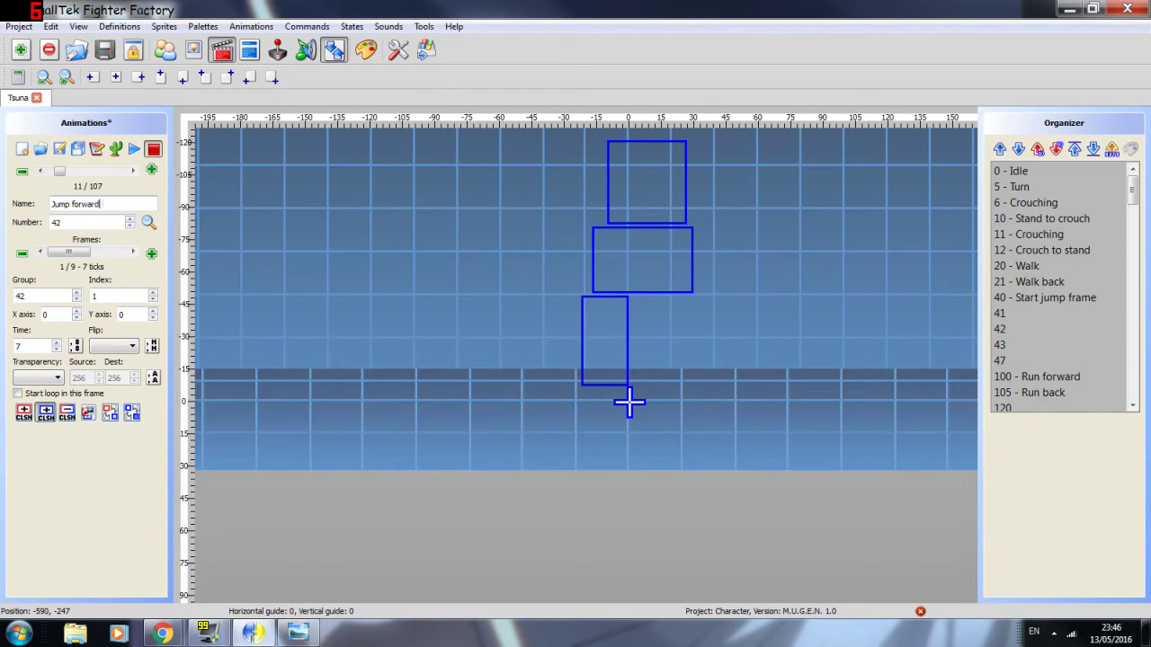
click(96, 148)
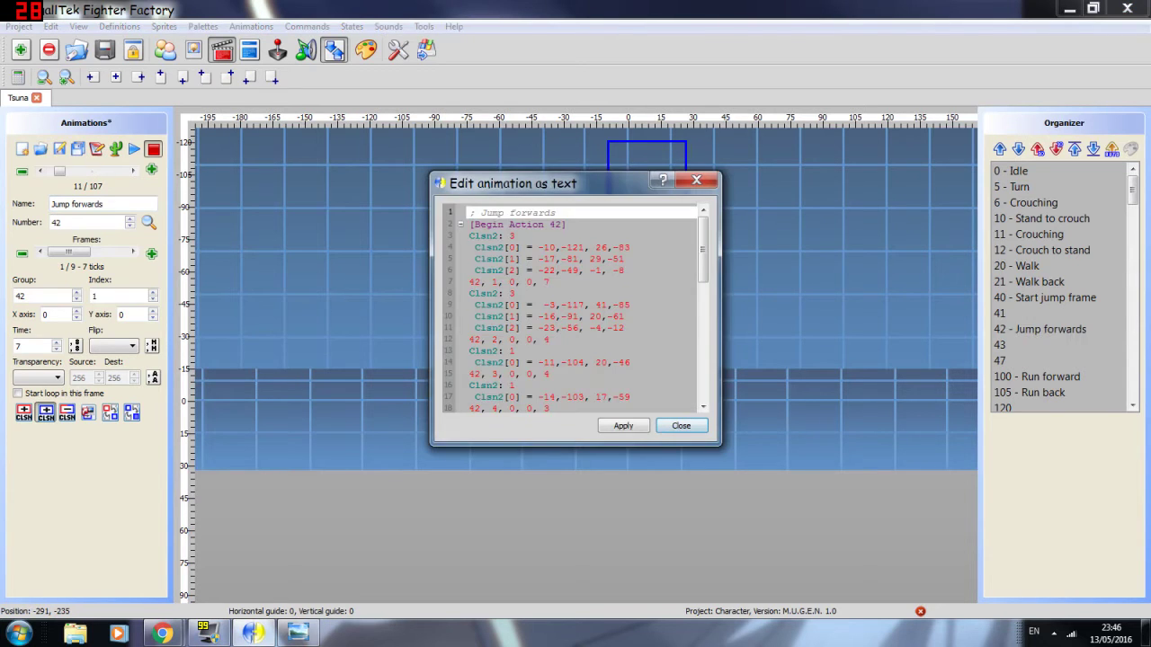
click(466, 236)
drag(469, 235, 584, 421)
key(ctrl+v)
click(623, 426)
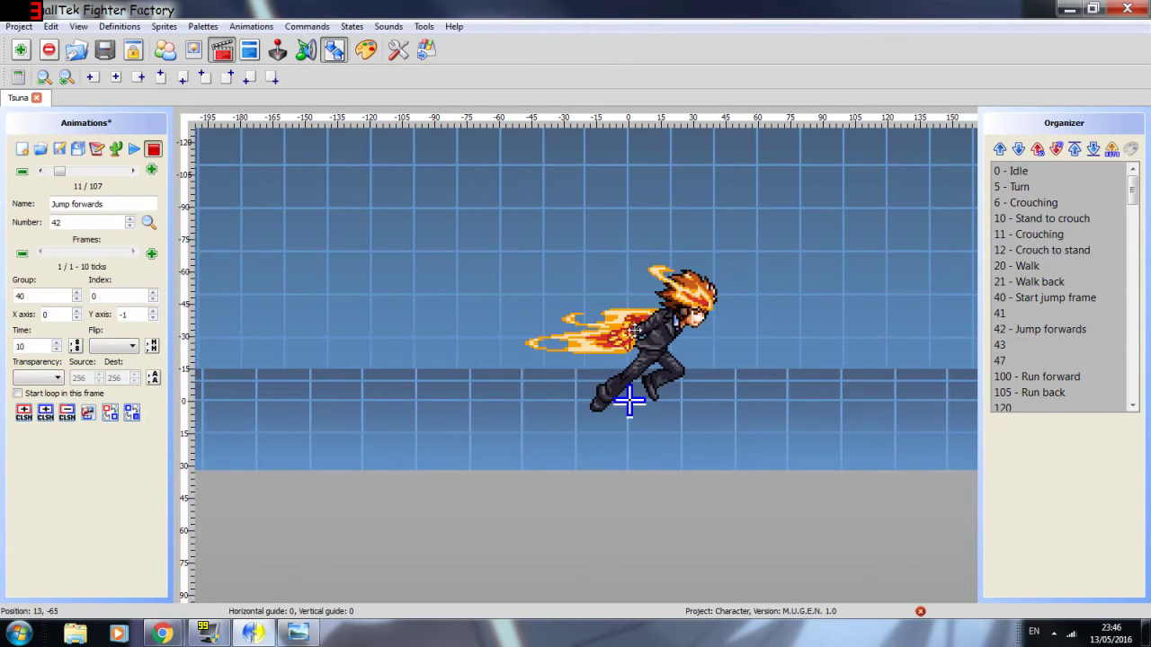
Step: Raise the frame of animation 42 to offset X 1, Y -22 and compare it with animation 41
drag(635, 331, 644, 303)
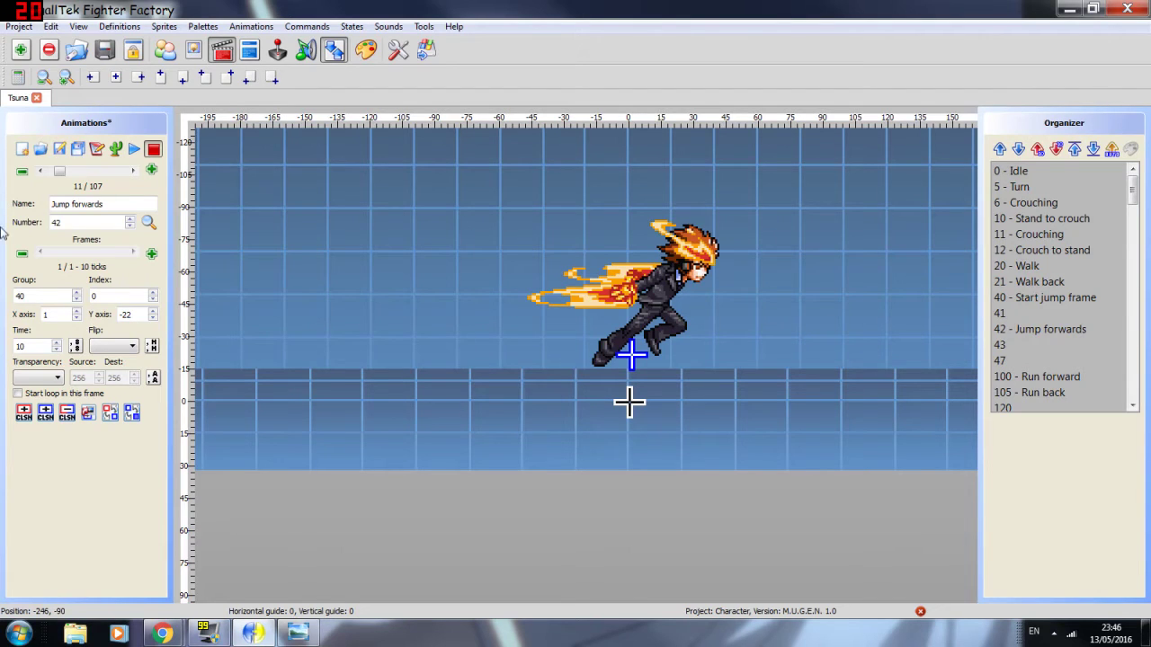
click(41, 171)
click(65, 173)
Step: Go back to animation 41 and name it Jump neutral
click(42, 171)
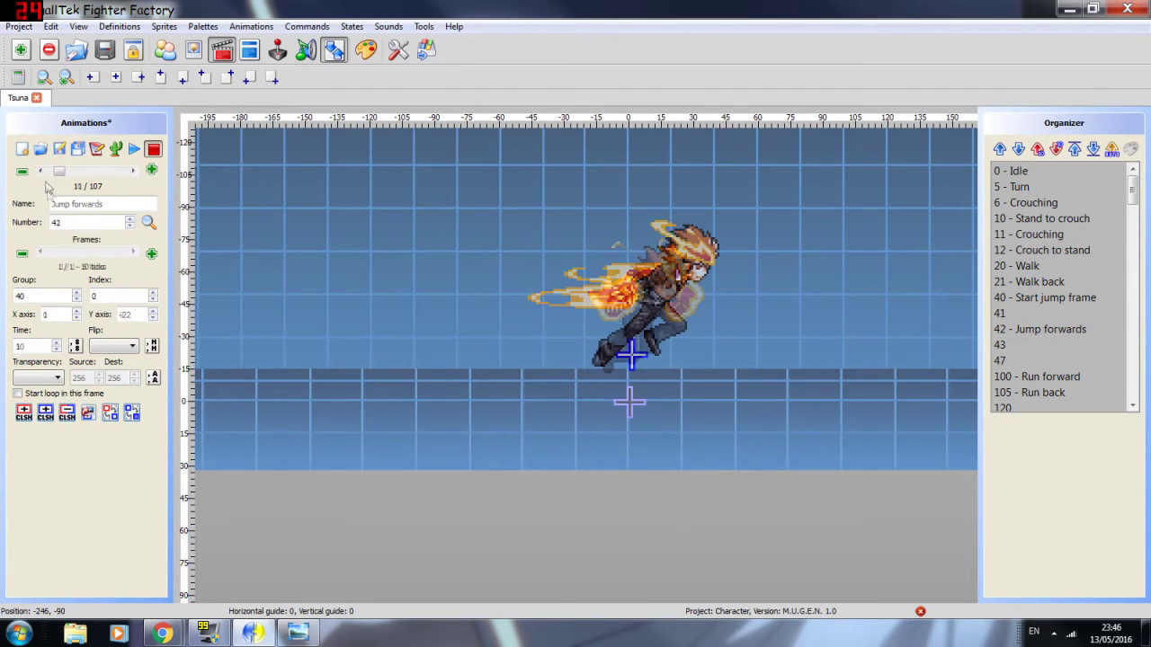
key(BackSpace)
text(J)
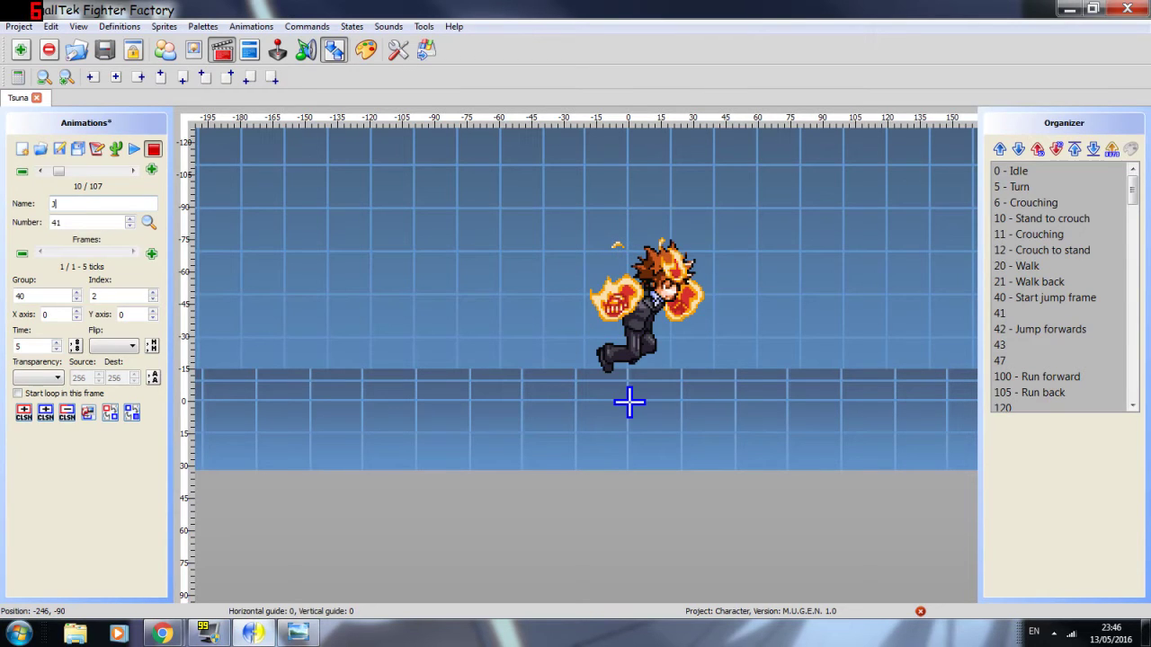
text(ump neutral)
Step: Copy the frame line from the text of animation 42, Jump forwards
click(133, 170)
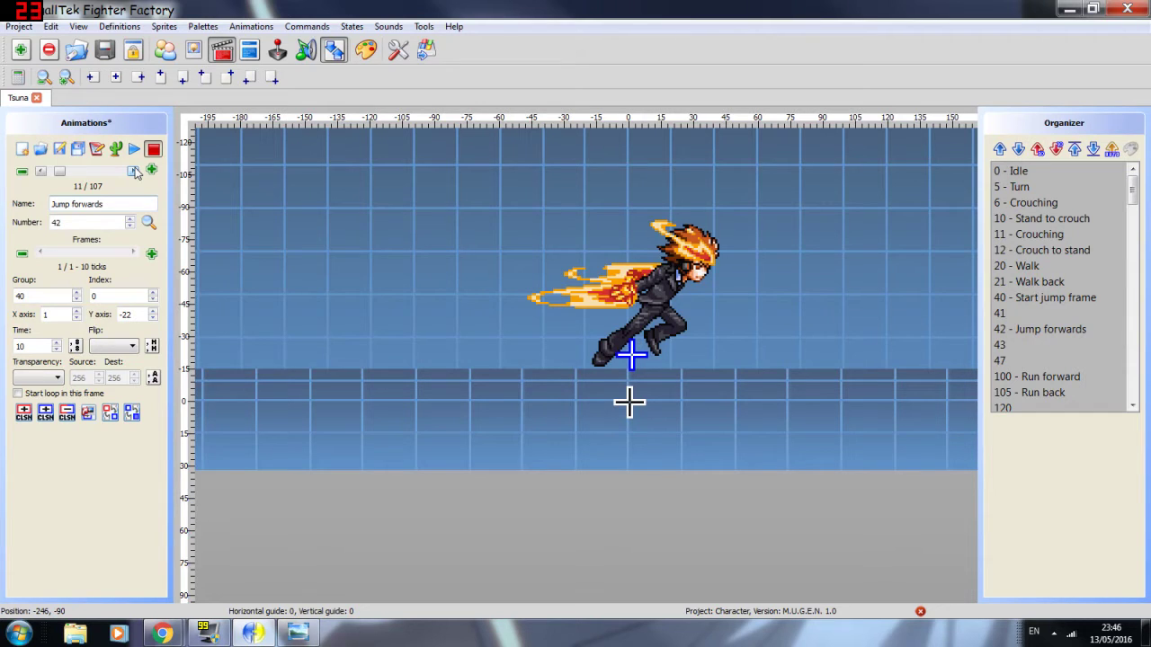
click(96, 149)
drag(559, 236, 439, 247)
key(ctrl+c)
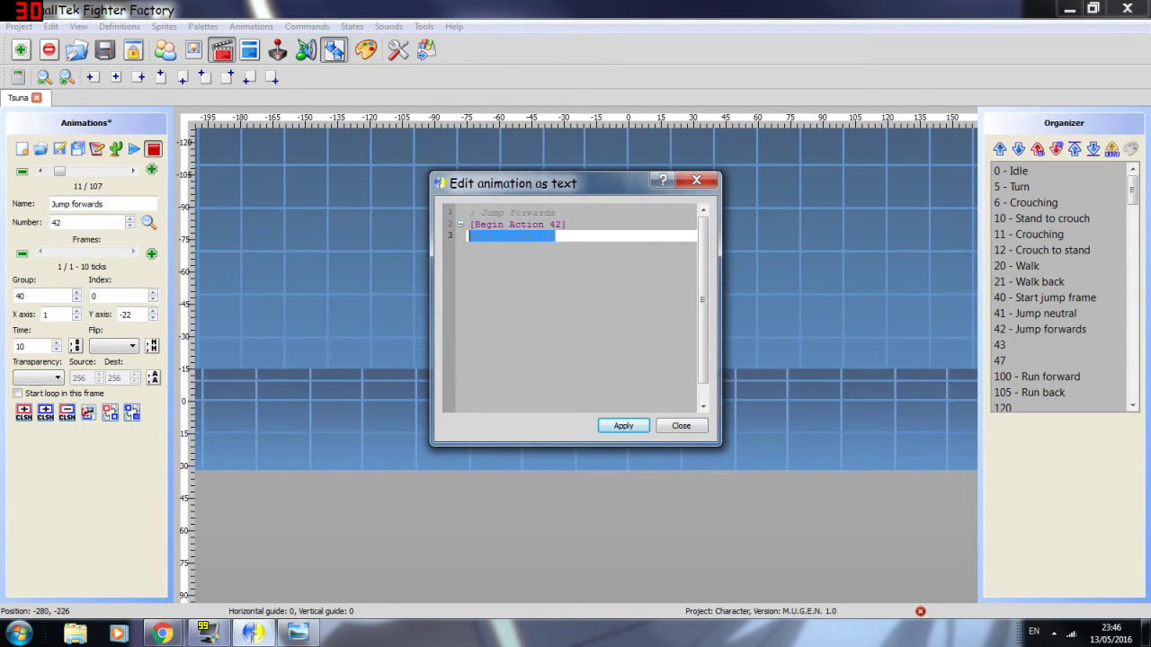
click(677, 428)
Step: Replace animation 43's frame lines with the copied line, add an H flip code at its end and apply the text
click(133, 171)
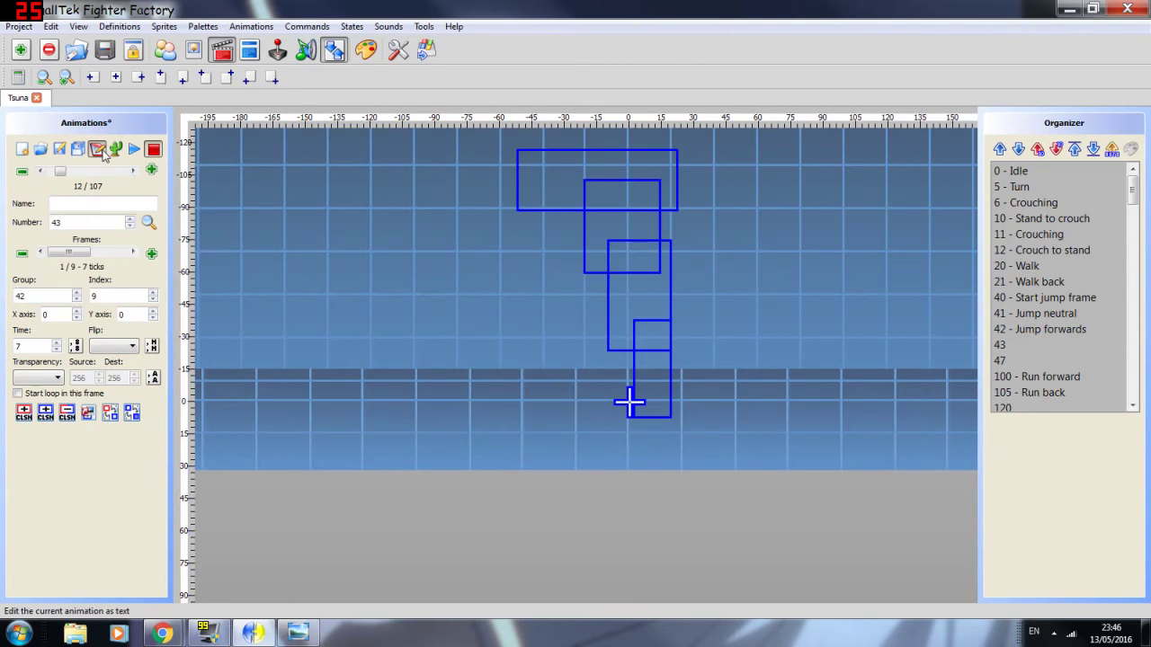
click(97, 150)
drag(468, 224, 618, 448)
key(ctrl+v)
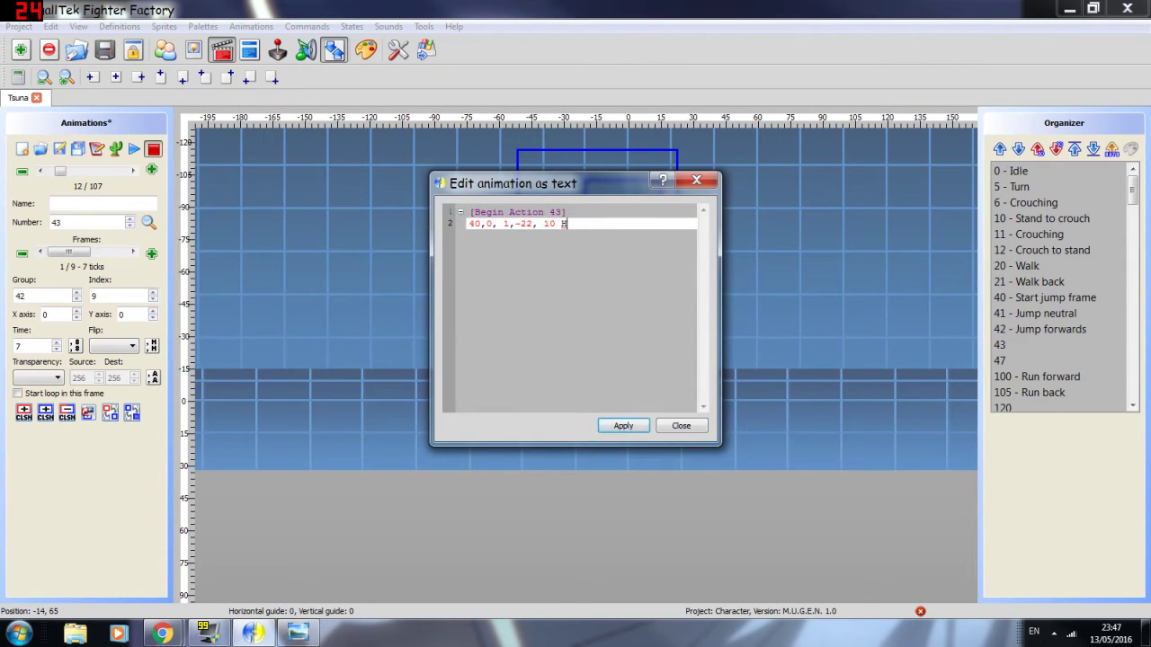
text(H)
key(BackSpace)
text(H)
click(624, 425)
click(681, 426)
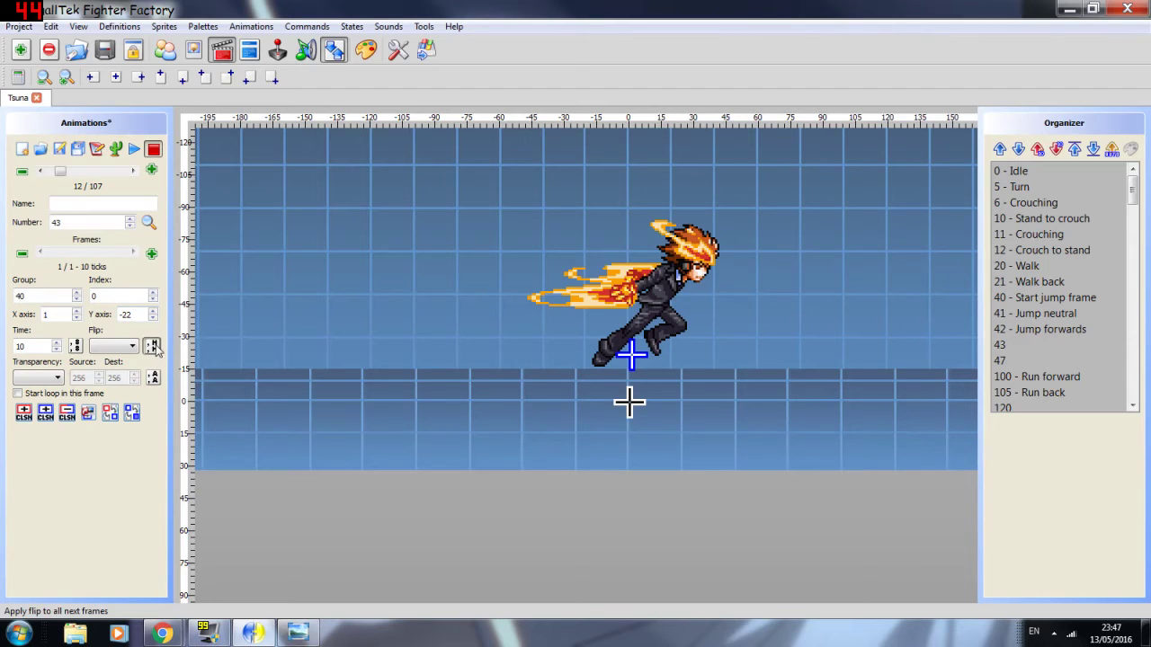
Step: Flip animation 43's frame horizontally, reapplying its text, and name the animation Jump backwards
click(115, 346)
click(110, 371)
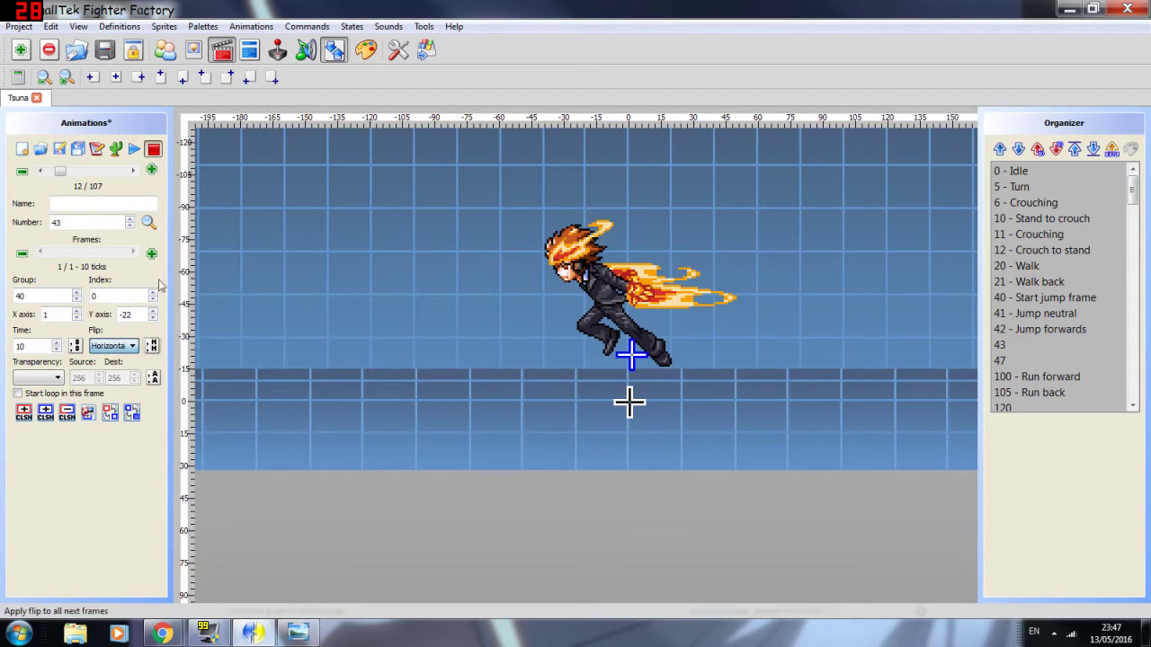
click(98, 151)
click(568, 224)
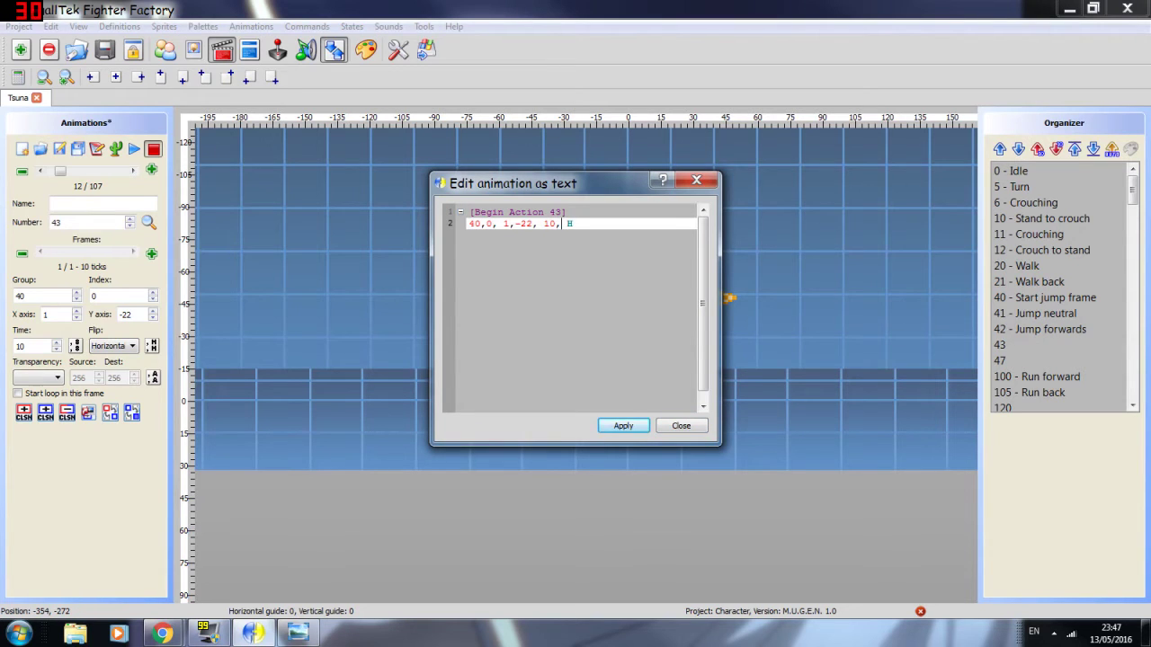
click(623, 426)
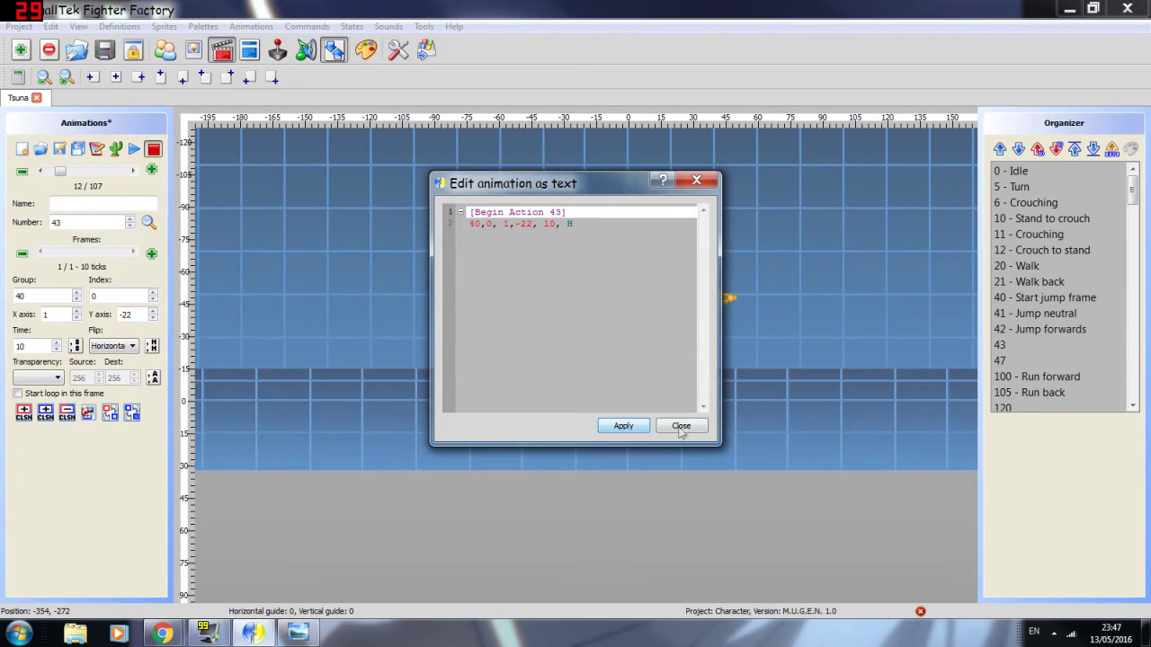
click(681, 426)
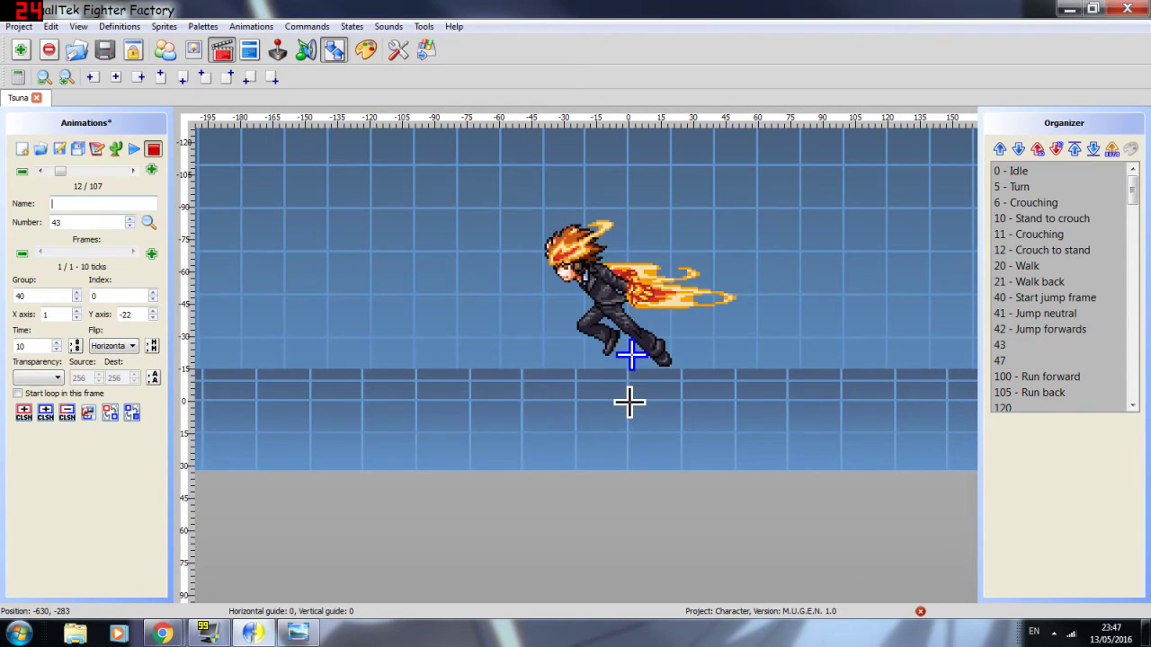
text(Jump backwards)
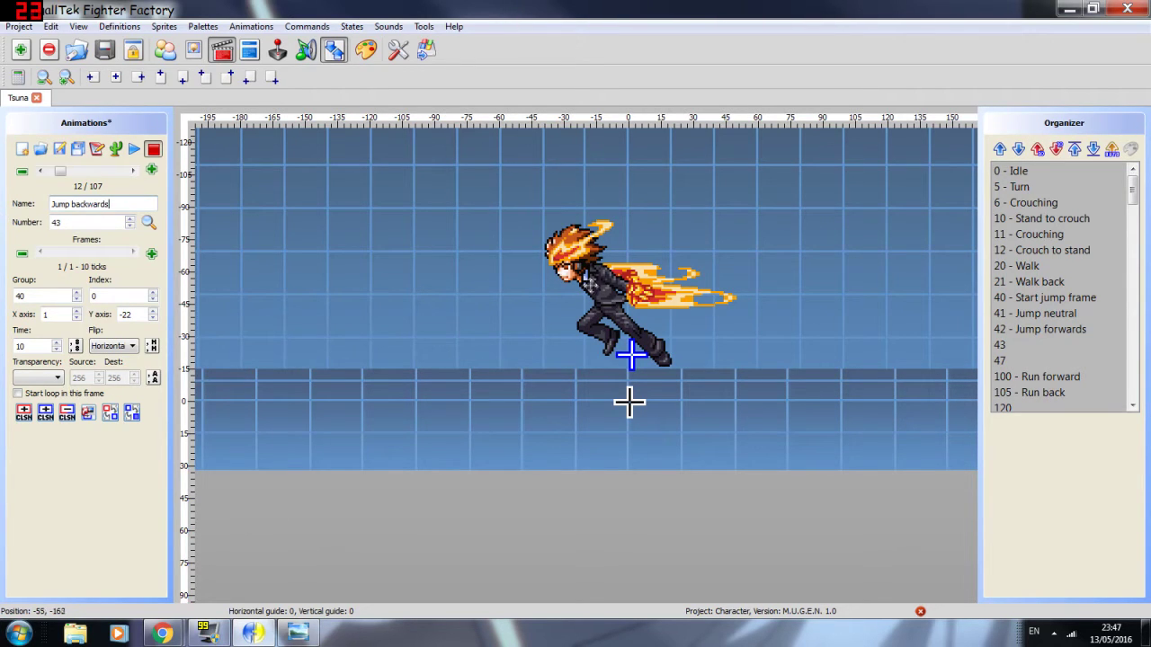
Step: Delete both collision boxes from the frame of animation 47 and open its time value for editing
click(133, 171)
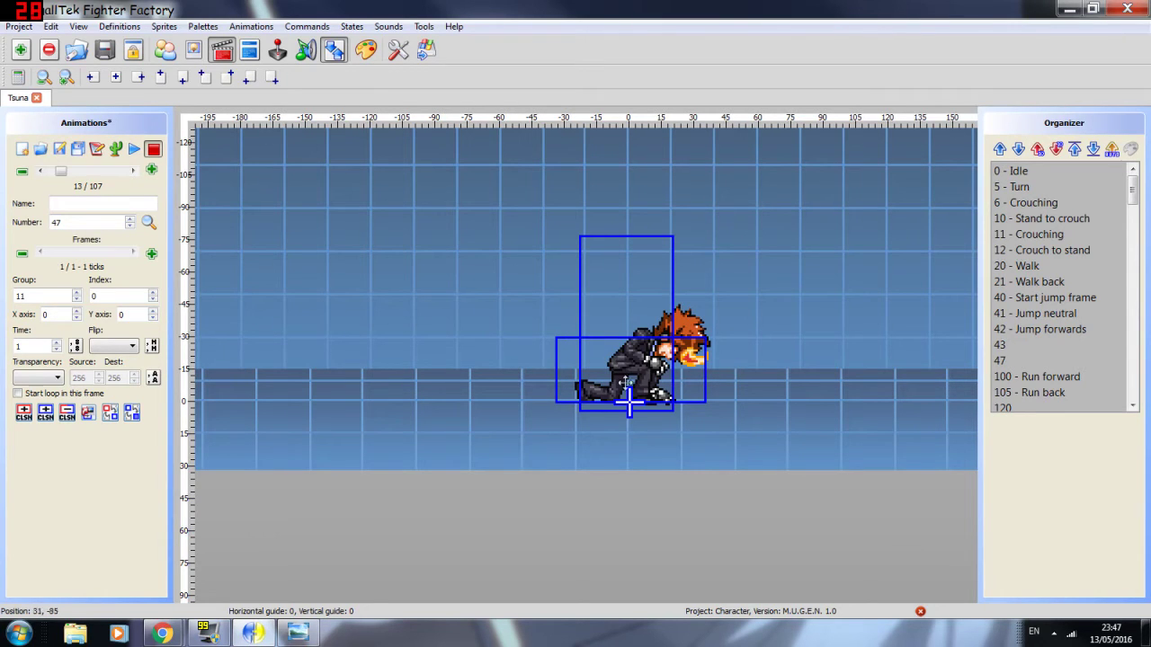
click(23, 254)
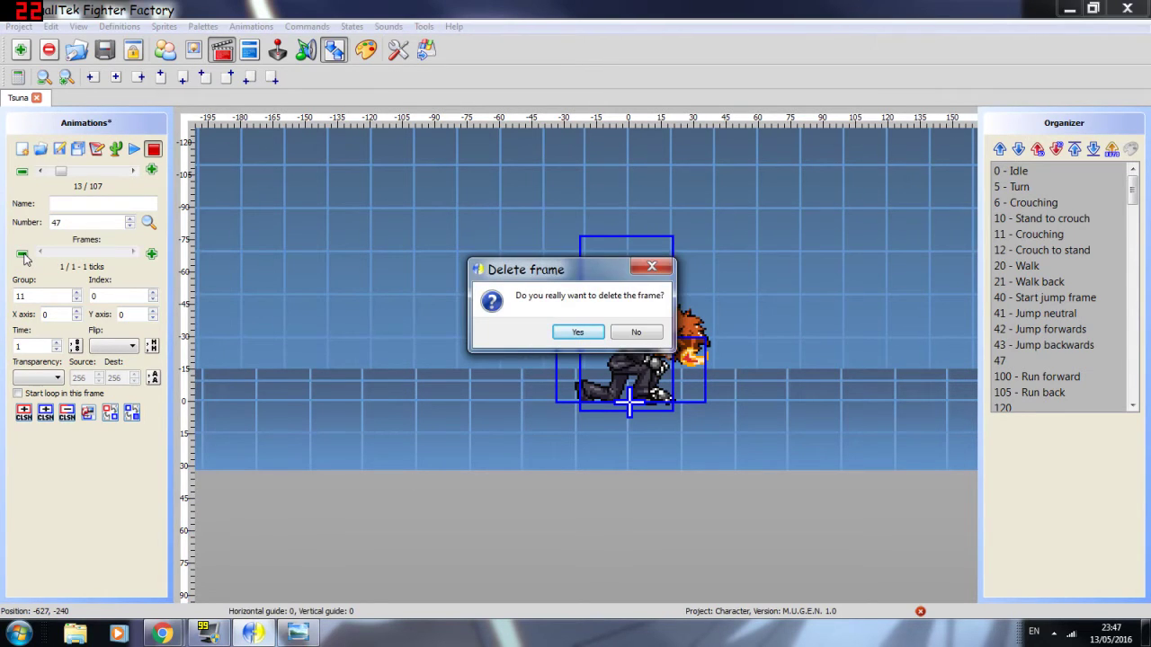
key(Right)
key(Return)
click(612, 347)
key(Delete)
click(613, 334)
key(Delete)
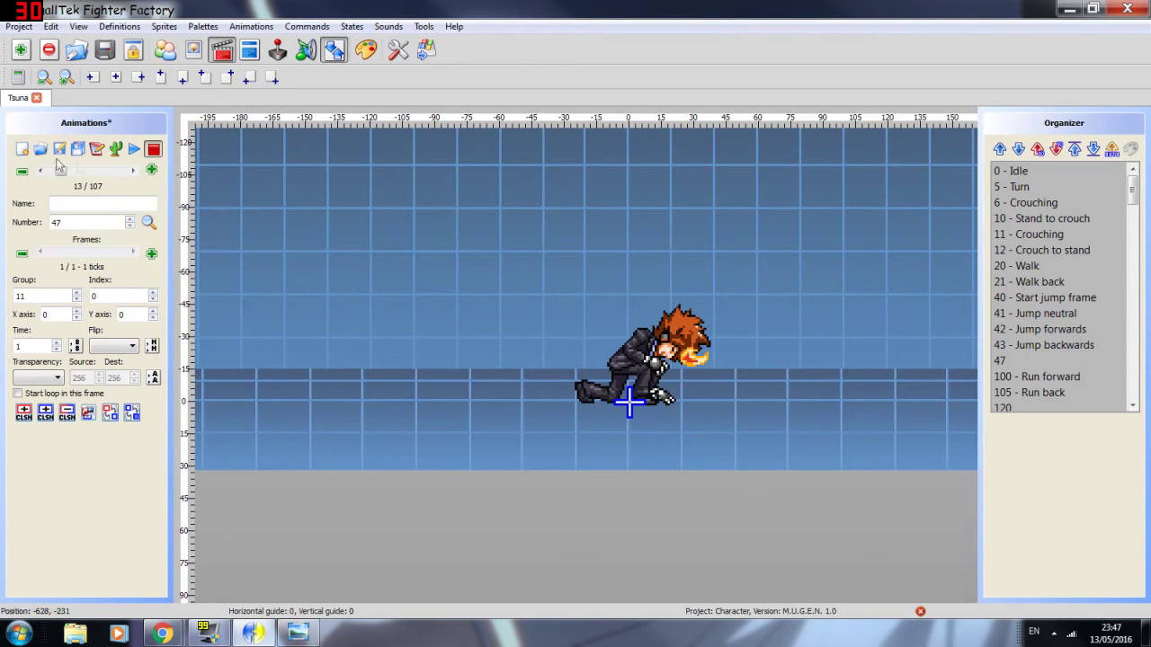
drag(27, 347, 5, 349)
key(BackSpace)
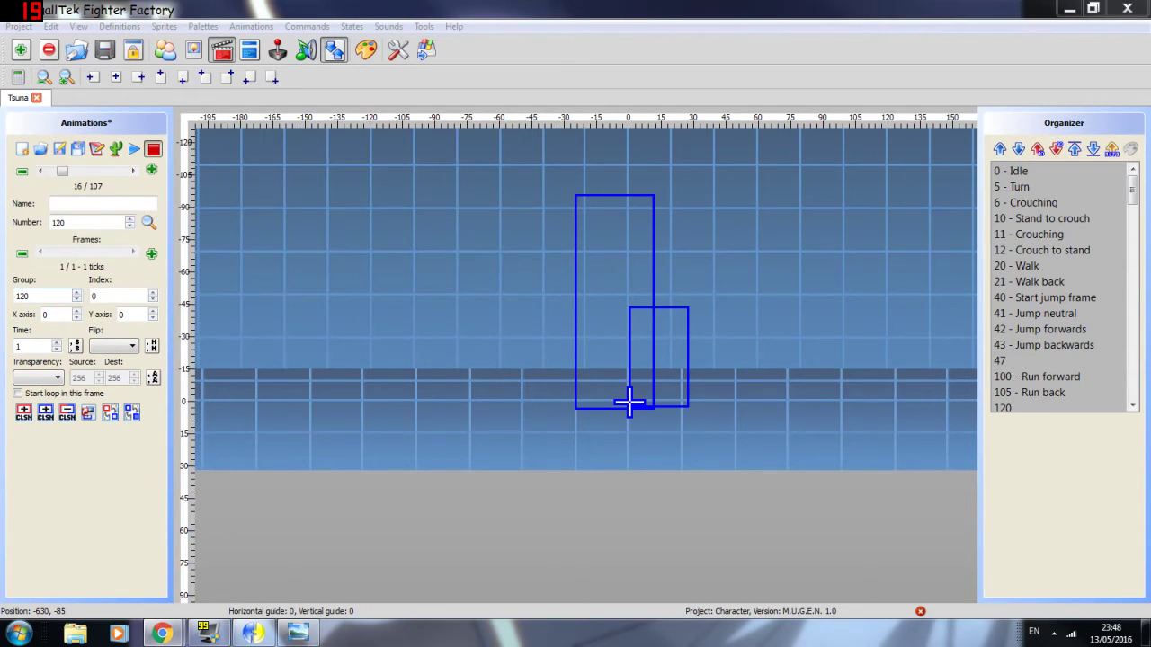
Step: Import the 182, BlockAir (1)–(2) and Blocking (1)–(12) images from TsunaSprites as sprite group 120 starting at index 0
click(190, 52)
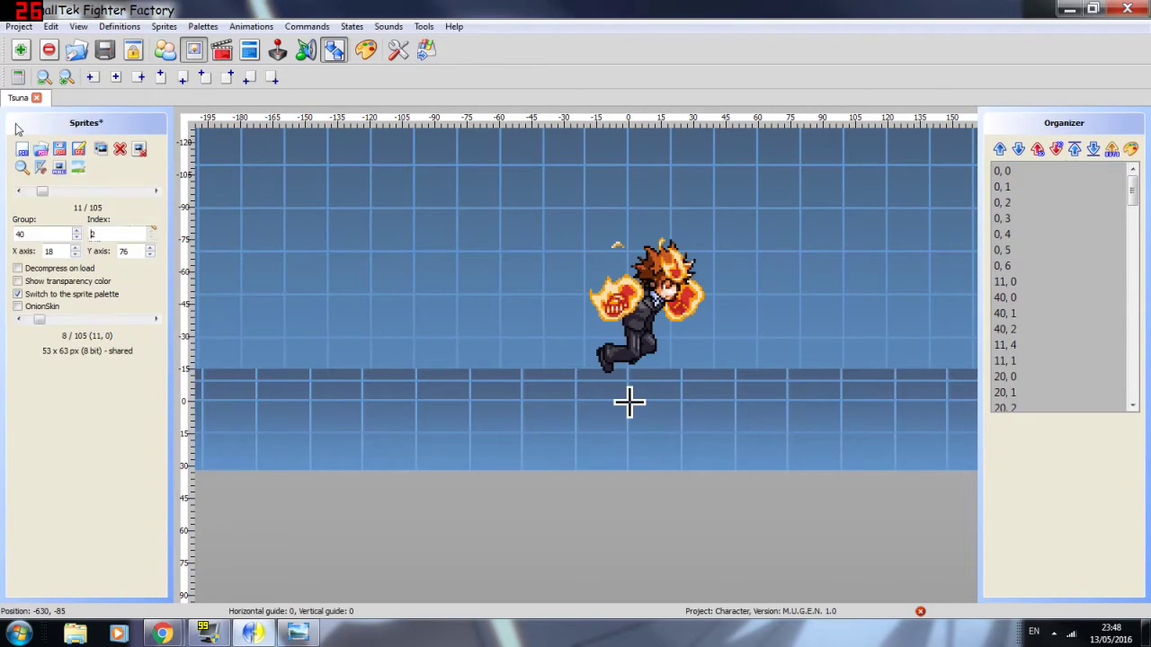
click(27, 151)
click(349, 301)
key(b)
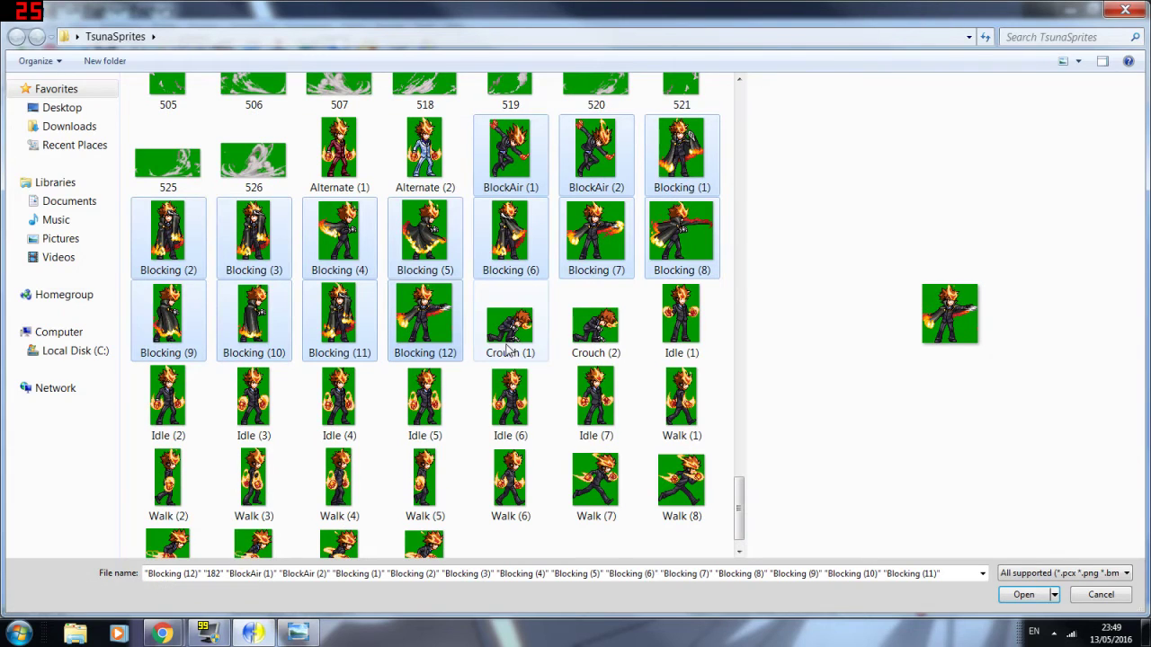
key(Return)
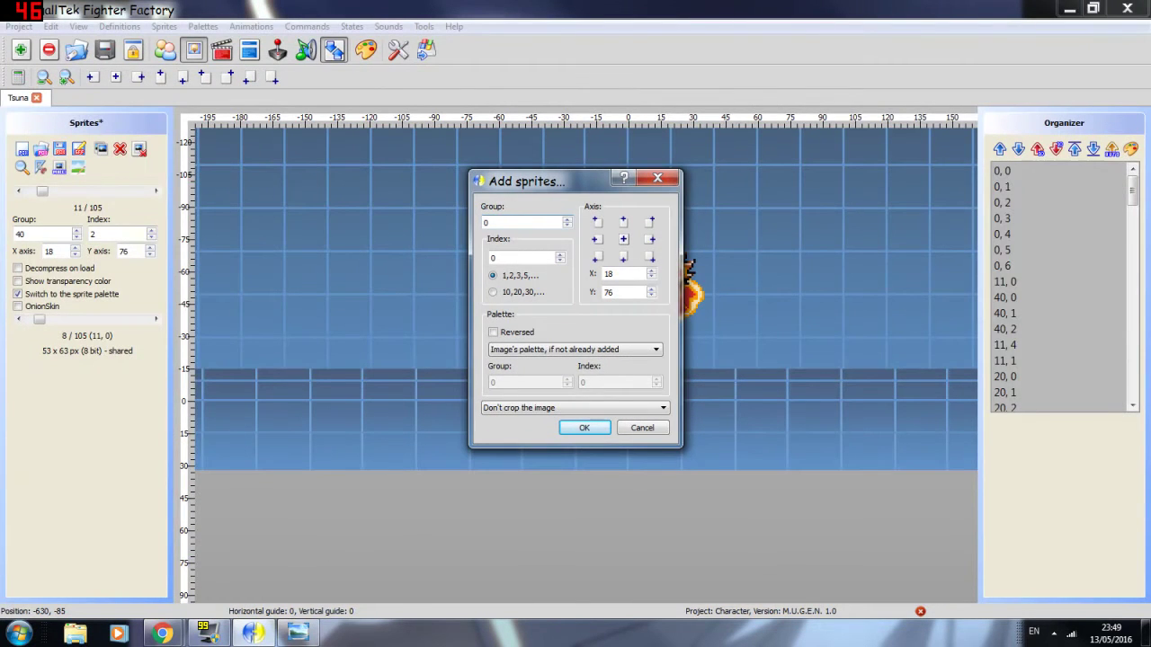
text(120)
click(578, 427)
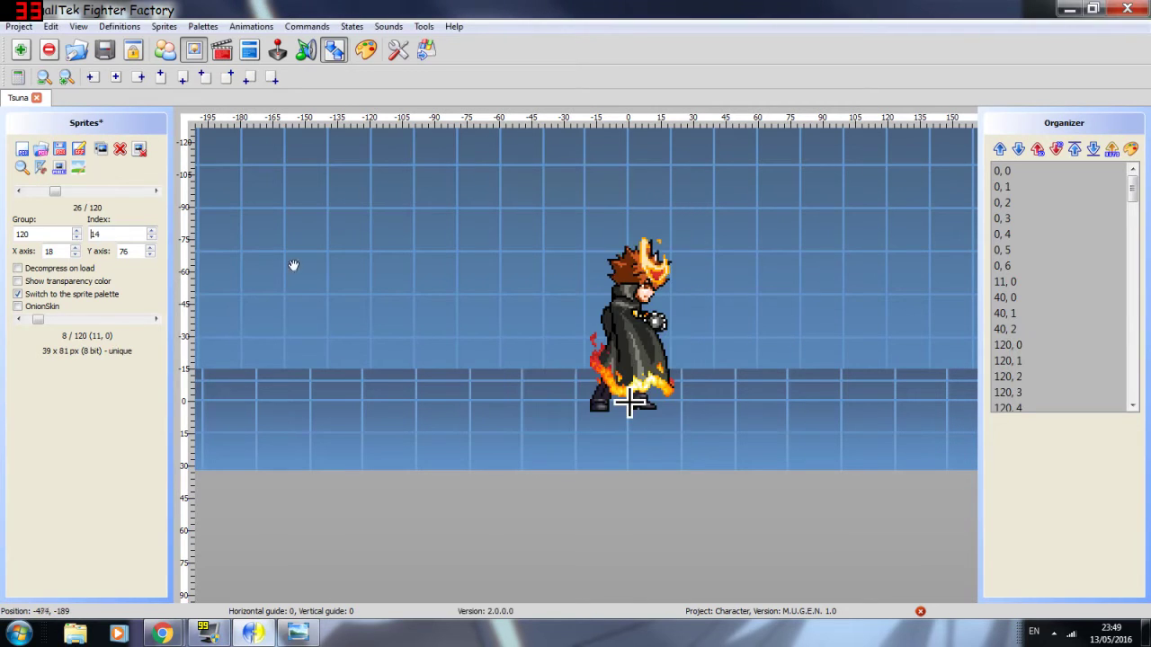
Step: Go back to sprite 120, 0 and align the crouching guard sprite to the axis at X 21, Y 52
click(19, 191)
click(19, 192)
click(19, 191)
click(19, 192)
click(19, 192)
click(19, 192)
click(19, 192)
click(19, 192)
click(19, 192)
click(19, 192)
click(18, 191)
click(18, 192)
click(19, 192)
click(19, 192)
drag(637, 312, 627, 365)
scroll(628, 358, up, 4)
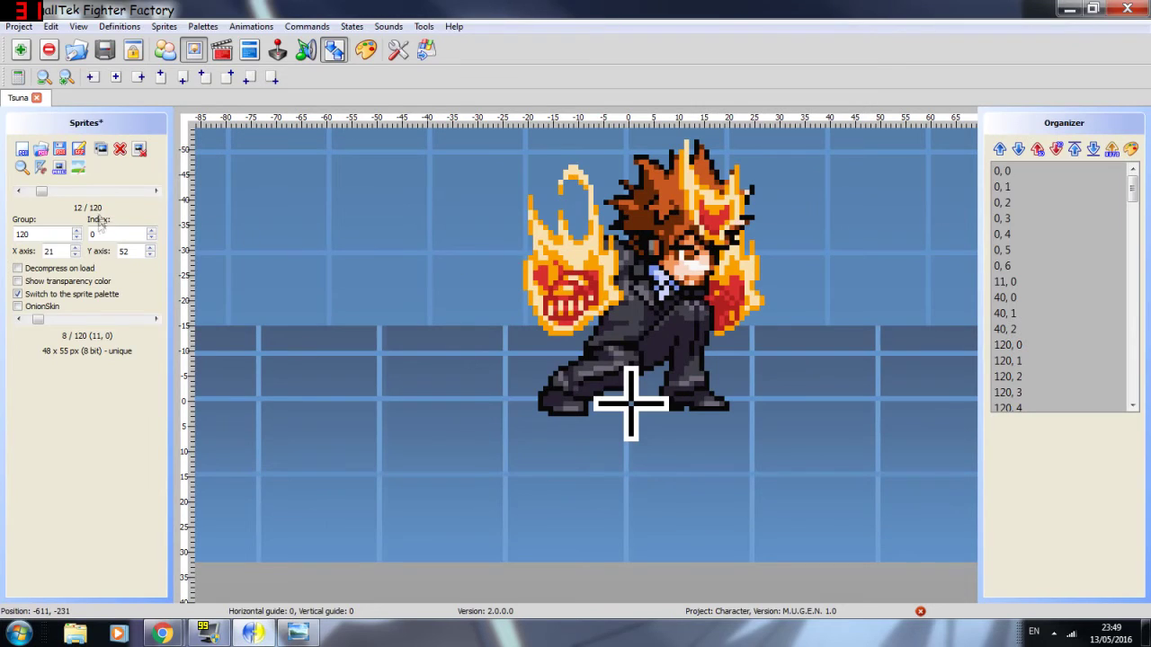
Step: Turn on the OnionSkin overlay and move on through the following group 120 sprites
click(18, 306)
click(20, 307)
click(18, 307)
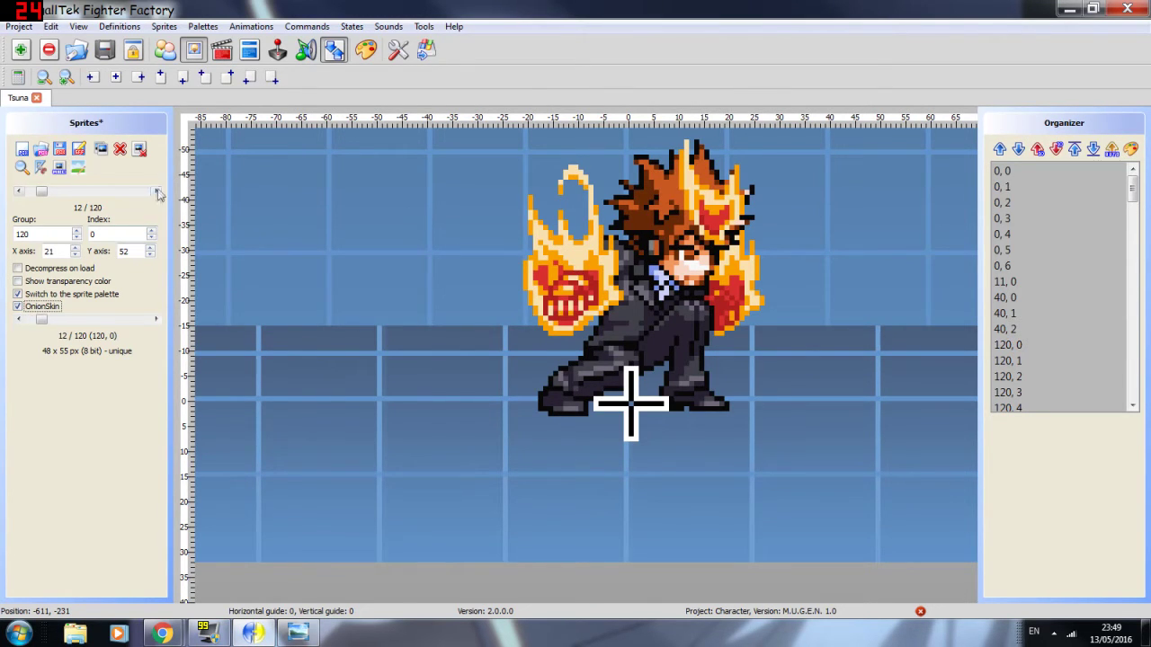
click(156, 191)
scroll(625, 302, down, 2)
scroll(620, 329, up, 1)
click(155, 190)
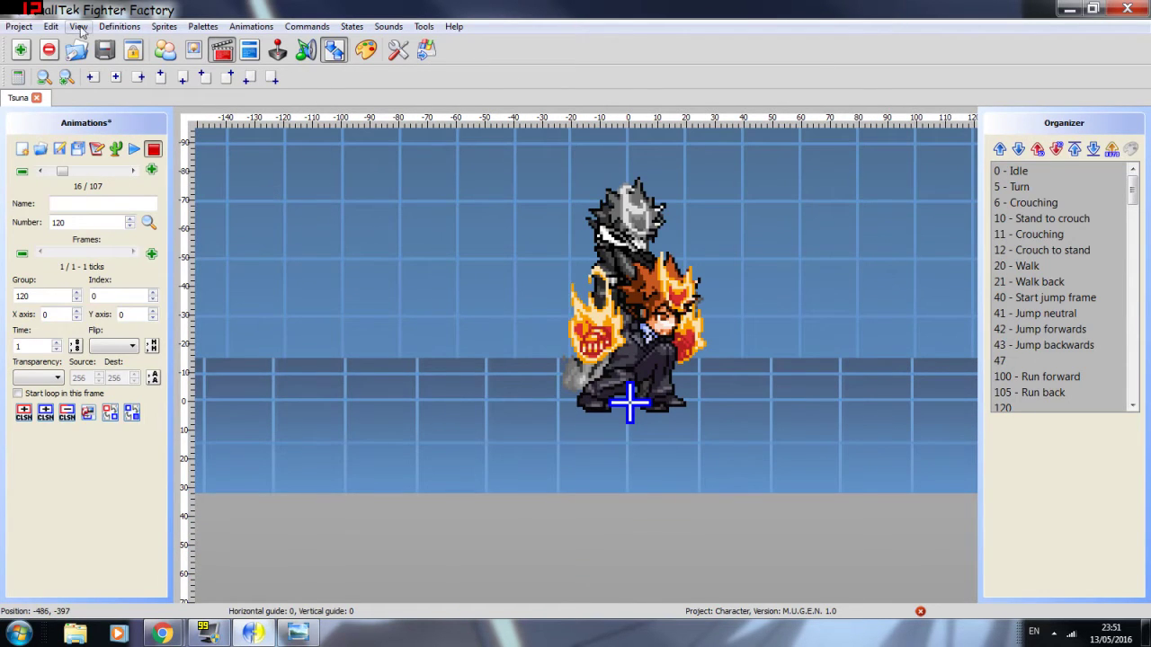
Step: Save all files of the project, turn off the sprites' OnionSkin overlay and return to the animations
click(106, 51)
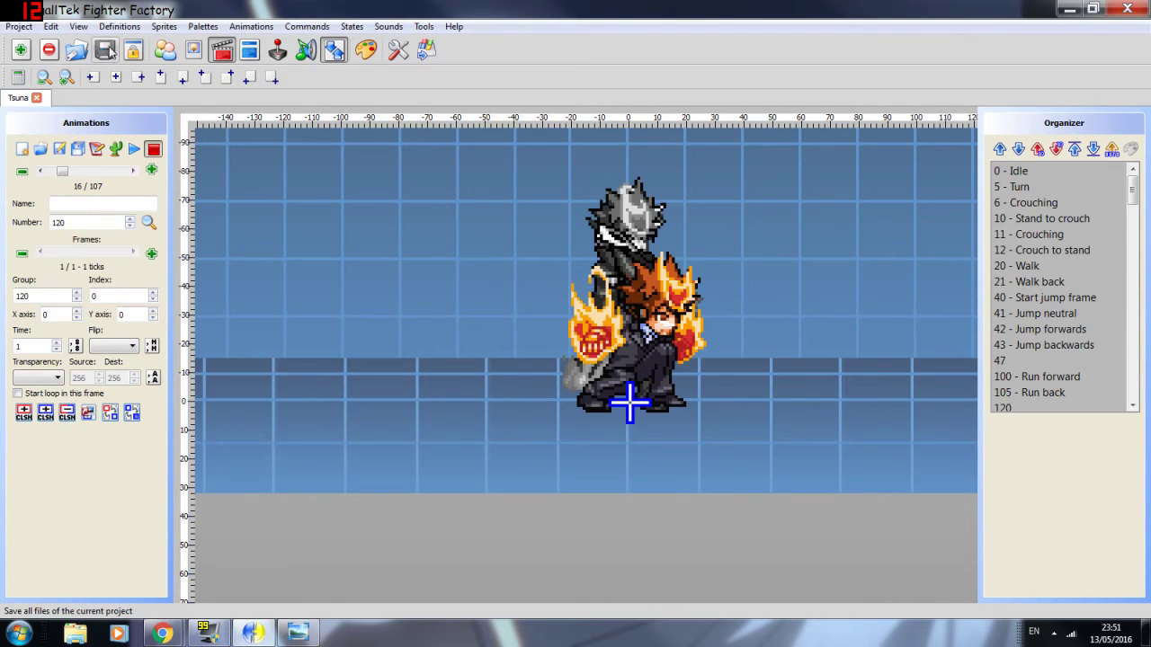
click(19, 27)
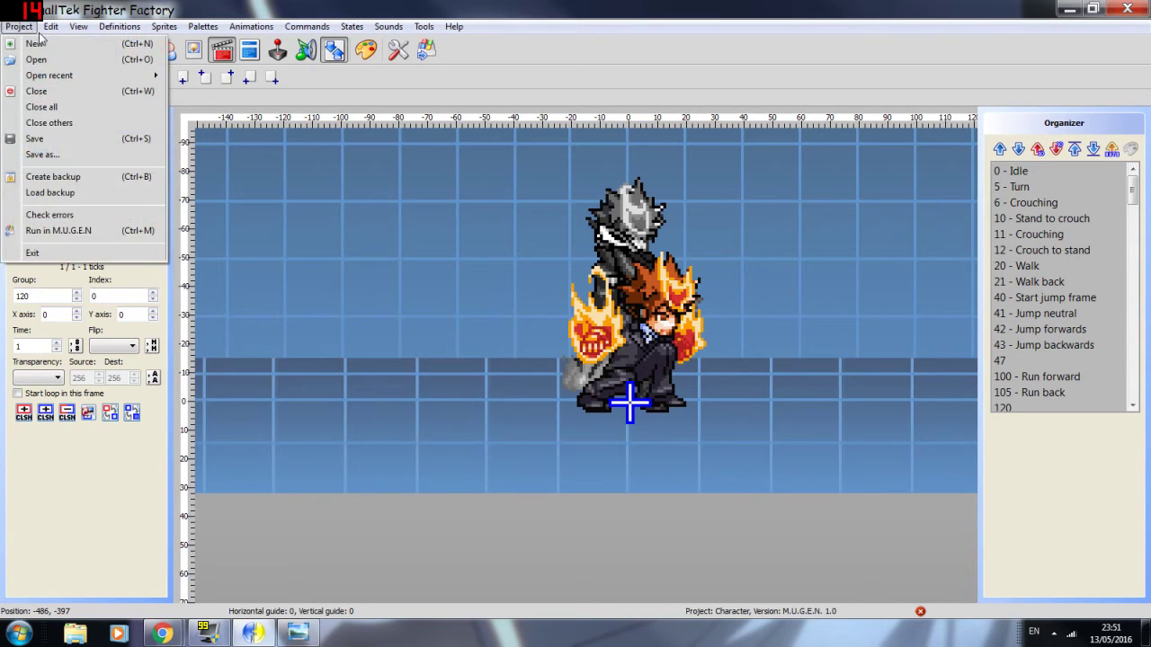
mouse_move(50, 27)
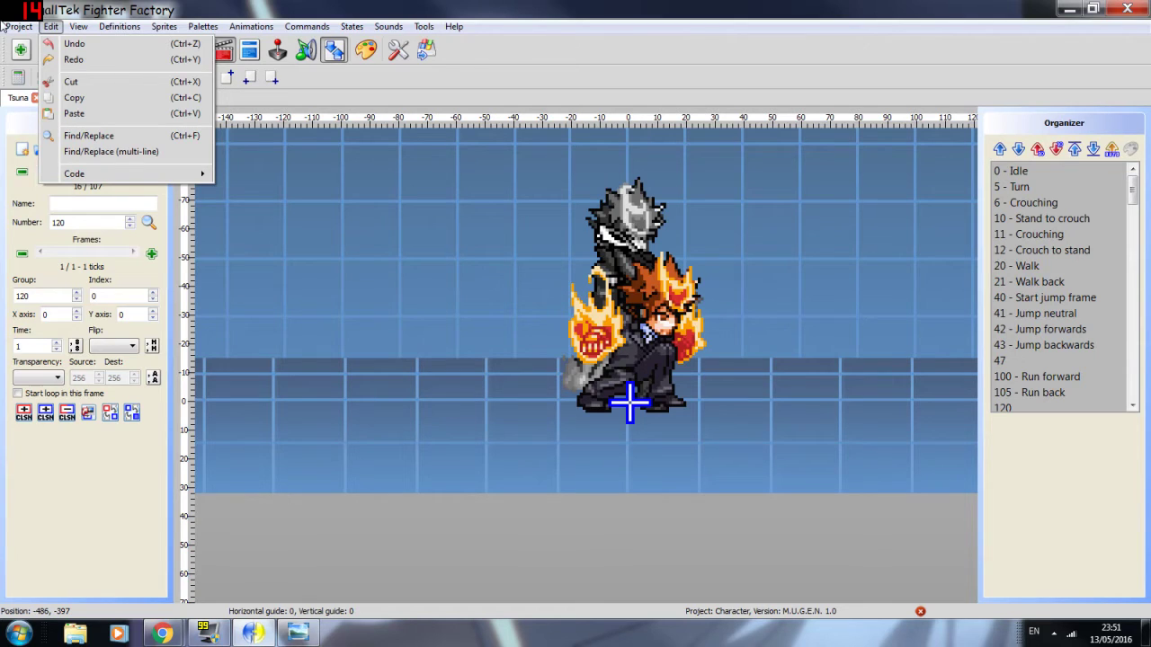
mouse_move(11, 26)
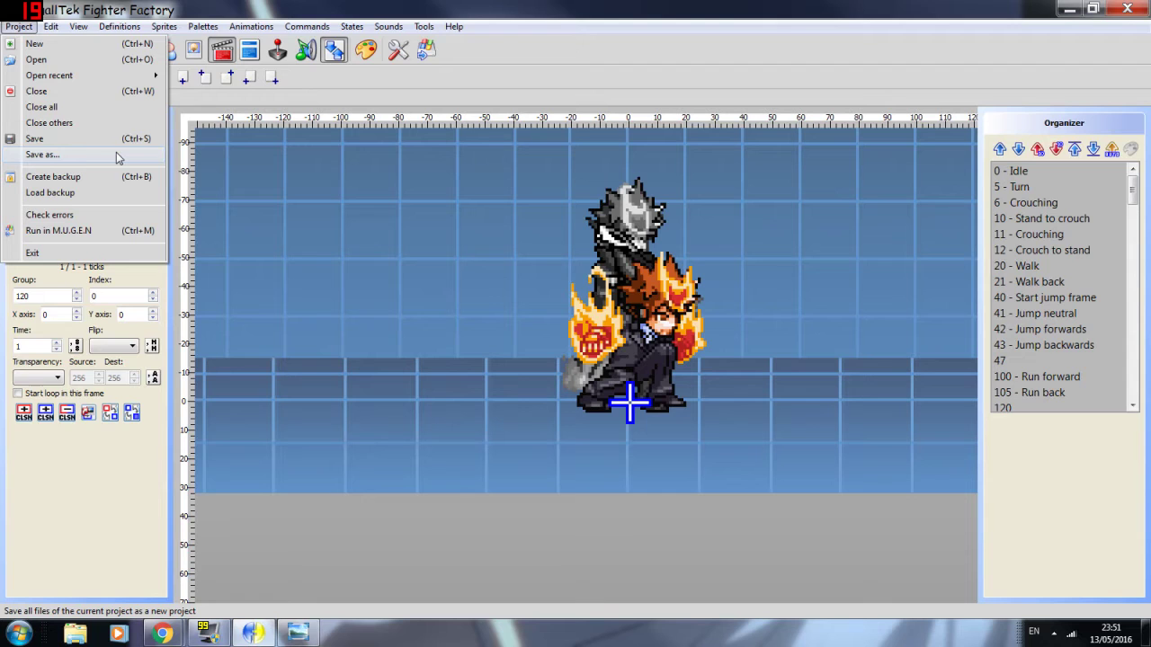
click(121, 27)
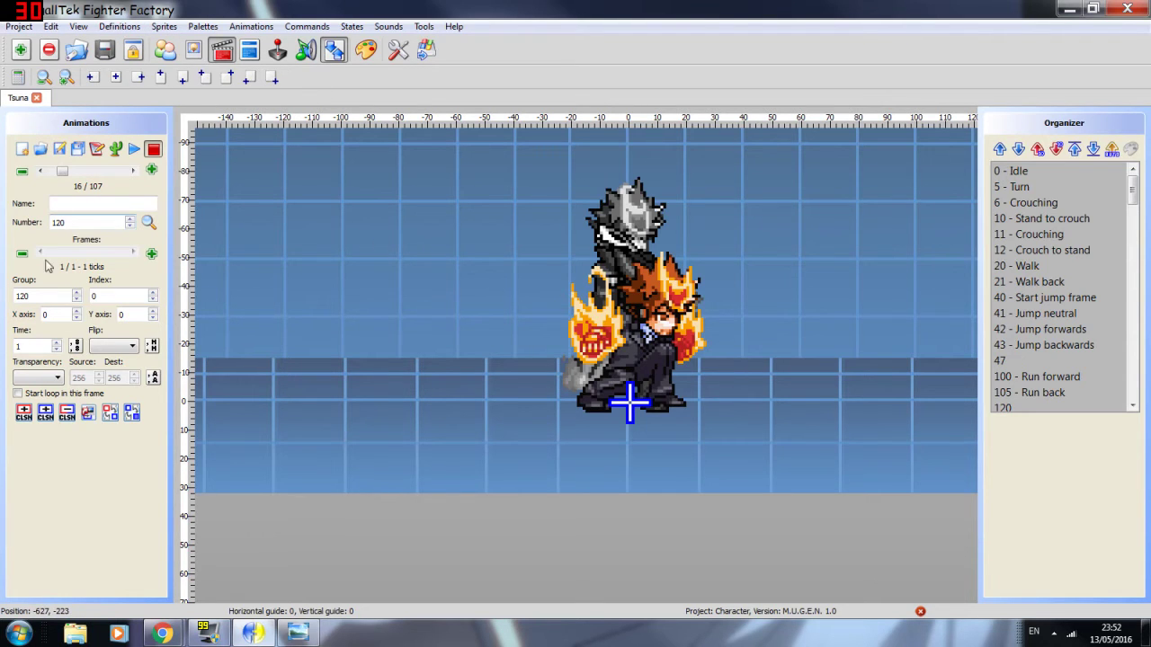
click(193, 50)
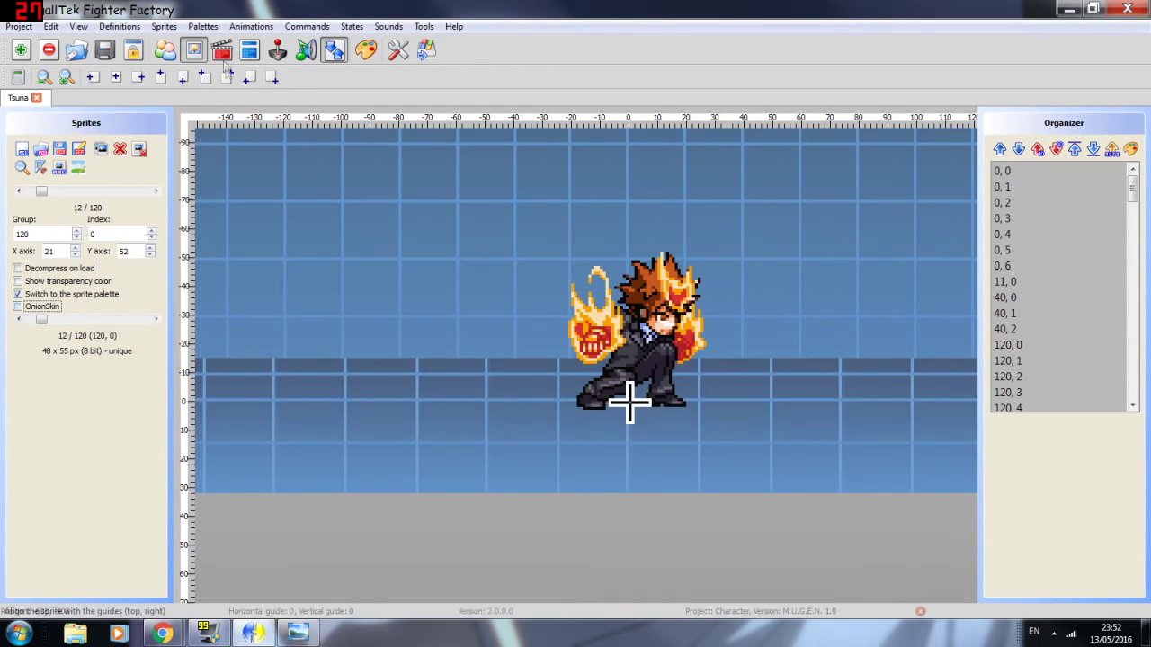
click(221, 49)
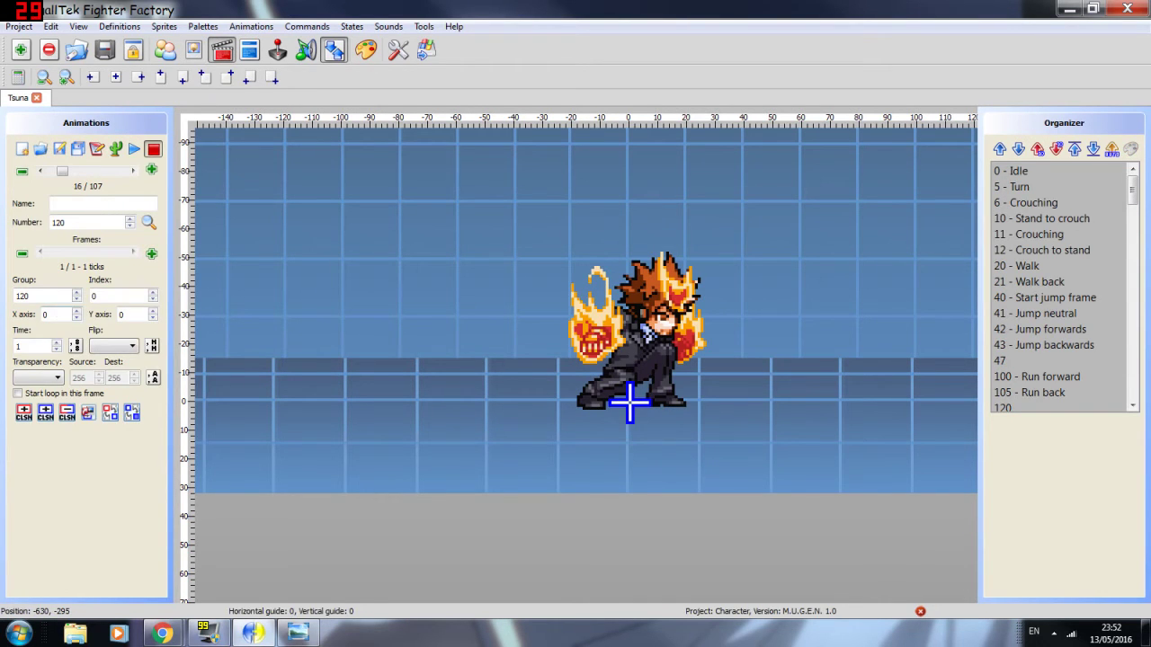
Step: Try sprite indexes 1 to 5 in animation 120's frame and set it to index 4
click(96, 292)
key(BackSpace)
text(1)
key(BackSpace)
text(2)
key(BackSpace)
text(3)
key(BackSpace)
text(3)
key(BackSpace)
text(4)
key(BackSpace)
text(5)
key(BackSpace)
text(4)
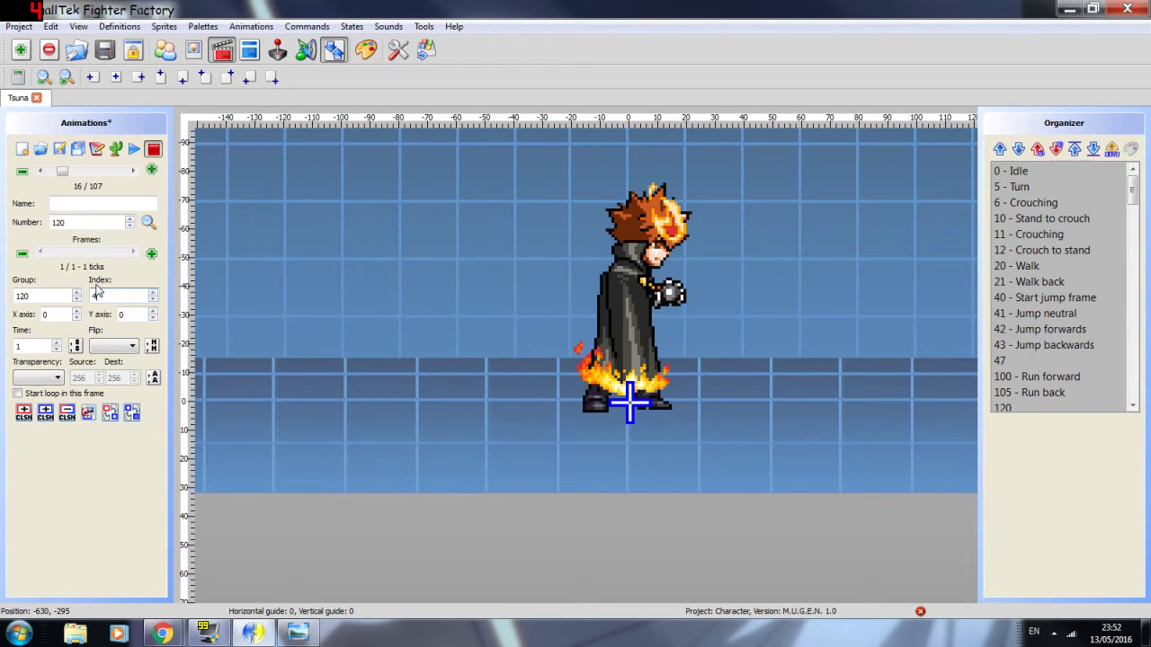
text(4)
Step: Set the frame time of animation 120 to 3 and name the animation Standgaurd start
double_click(17, 346)
text(3)
text(Standgaurd start)
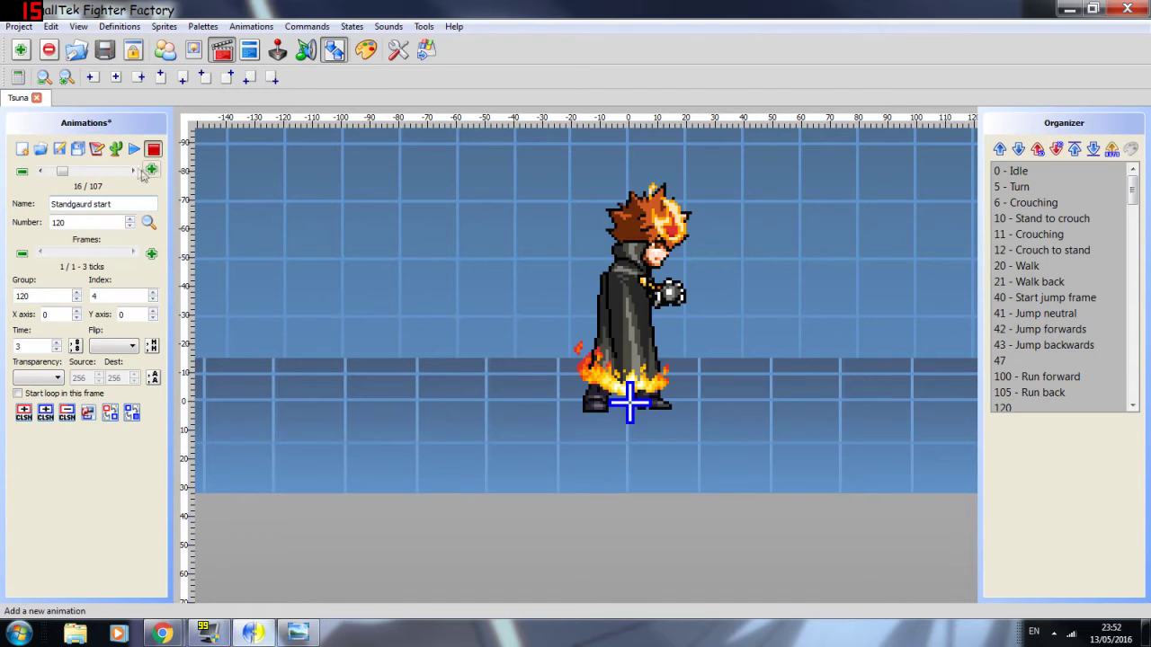
Step: Go to animation 121, name it Gaurd start crouch and set its frame's sprite group to 120
click(151, 170)
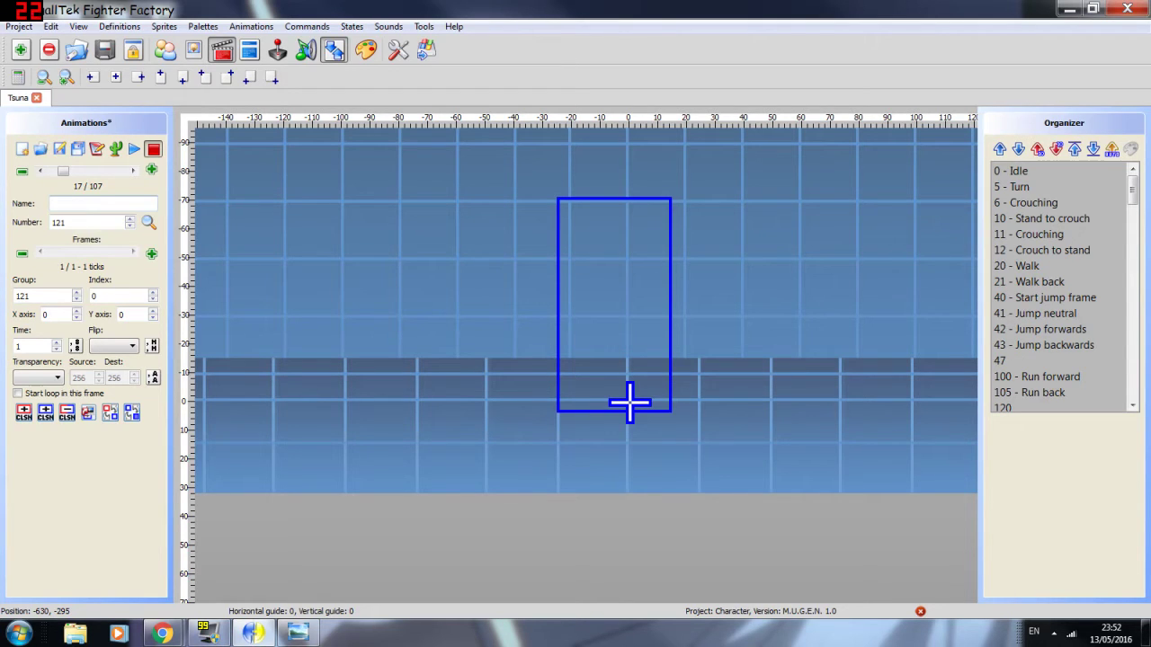
text(Gaurd start crouch)
click(109, 296)
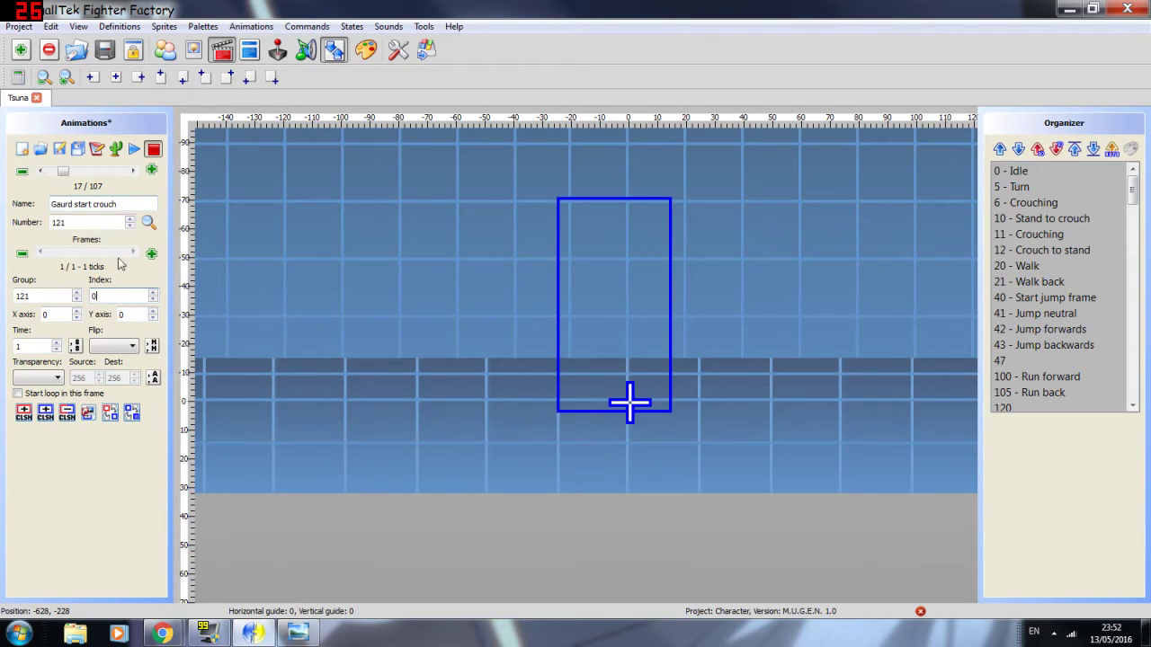
click(95, 293)
key(BackSpace)
click(41, 295)
key(BackSpace)
text(0)
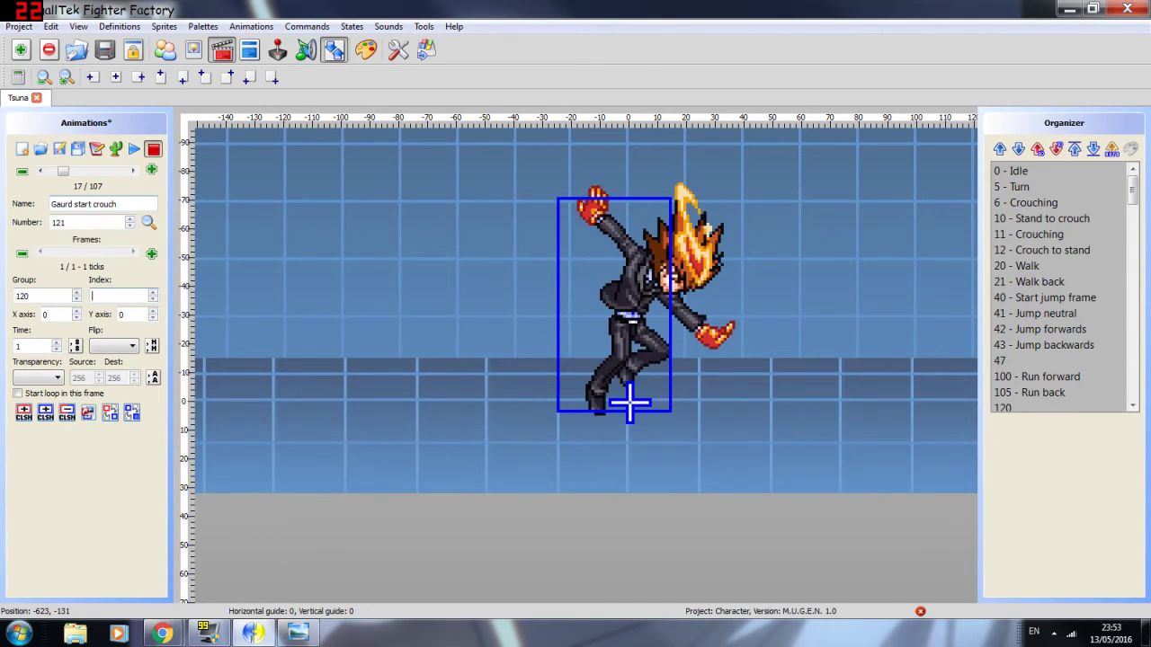
Step: Try sprite indexes 6 to 16 of group 120 for animation 121's crouching guard frame
key(BackSpace)
text(6)
key(BackSpace)
text(7)
key(BackSpace)
text(8)
key(BackSpace)
text(9)
key(BackSpace)
text(10)
key(BackSpace)
key(BackSpace)
text(11)
key(BackSpace)
key(BackSpace)
text(12)
key(BackSpace)
text(3)
key(BackSpace)
text(4)
key(BackSpace)
text(5)
key(BackSpace)
text(8)
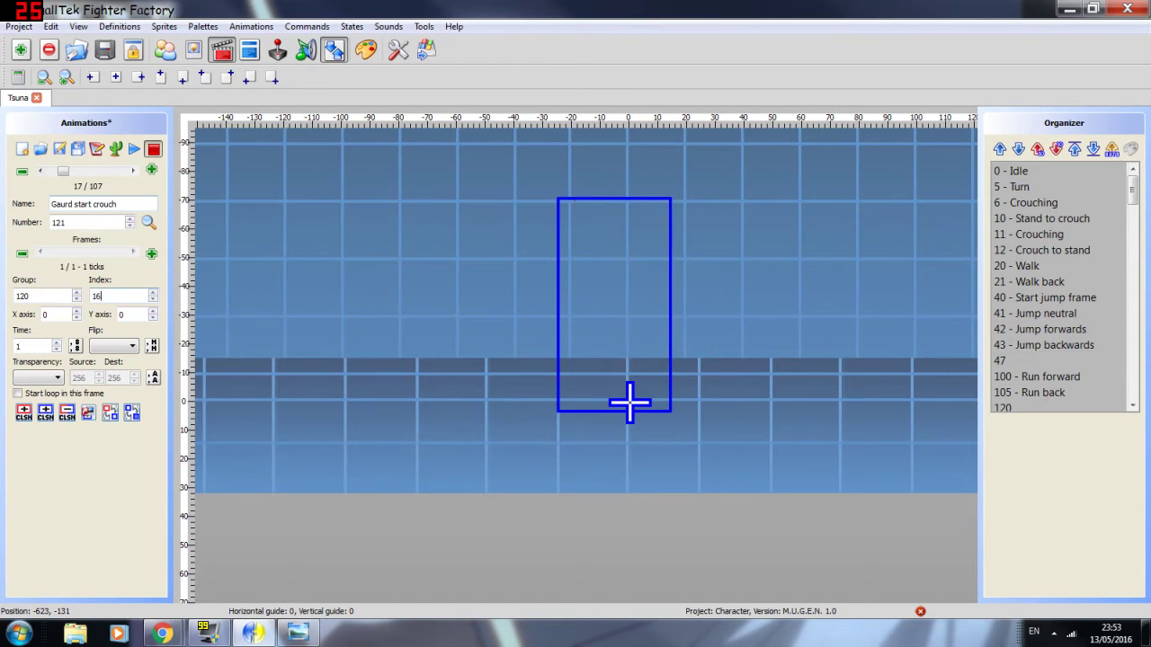
key(BackSpace)
text(6)
key(BackSpace)
text(5)
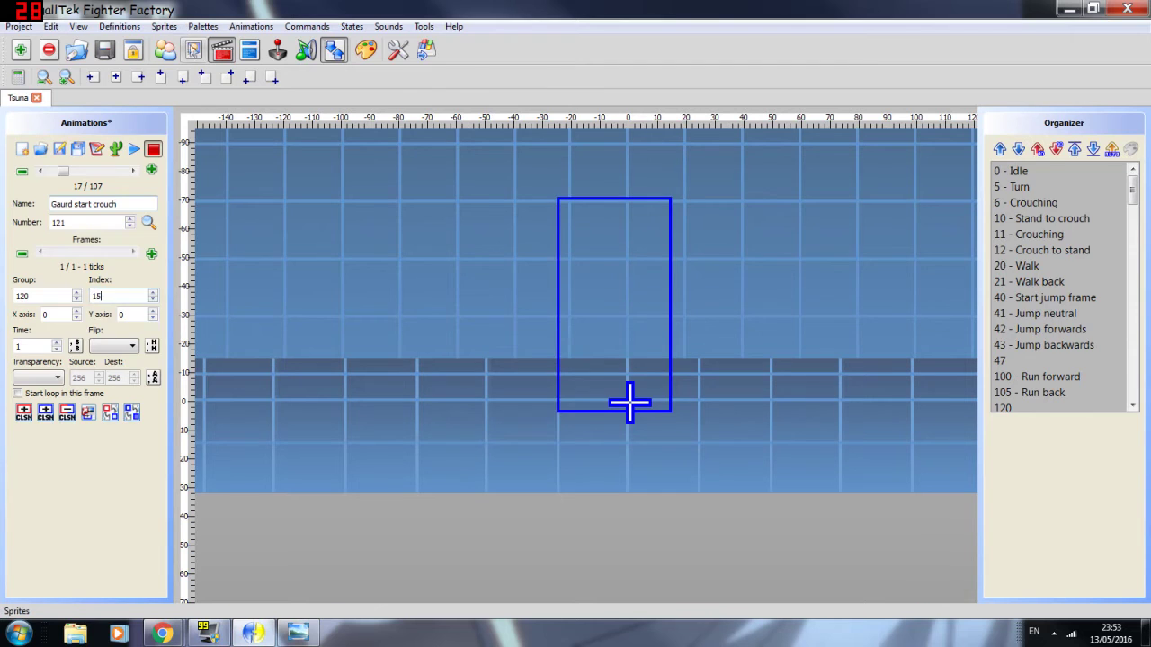
Step: Look up the crouching guard sprite's index among the sprites, then set animation 121's frame to index 0 with time 3
click(193, 49)
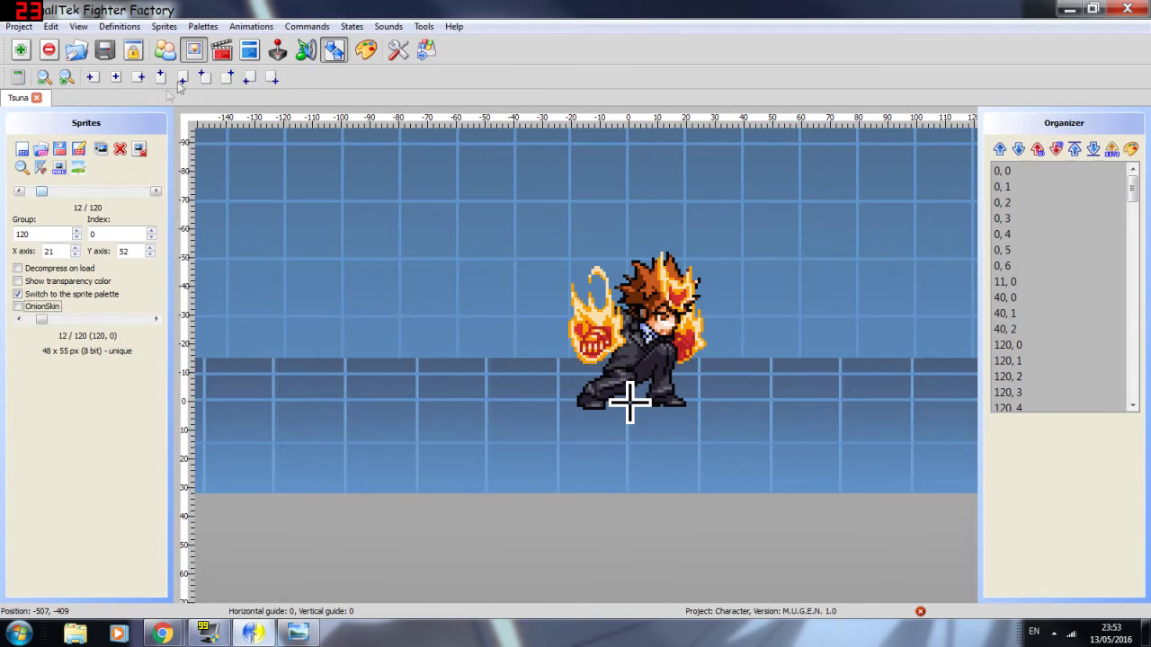
click(251, 51)
click(278, 50)
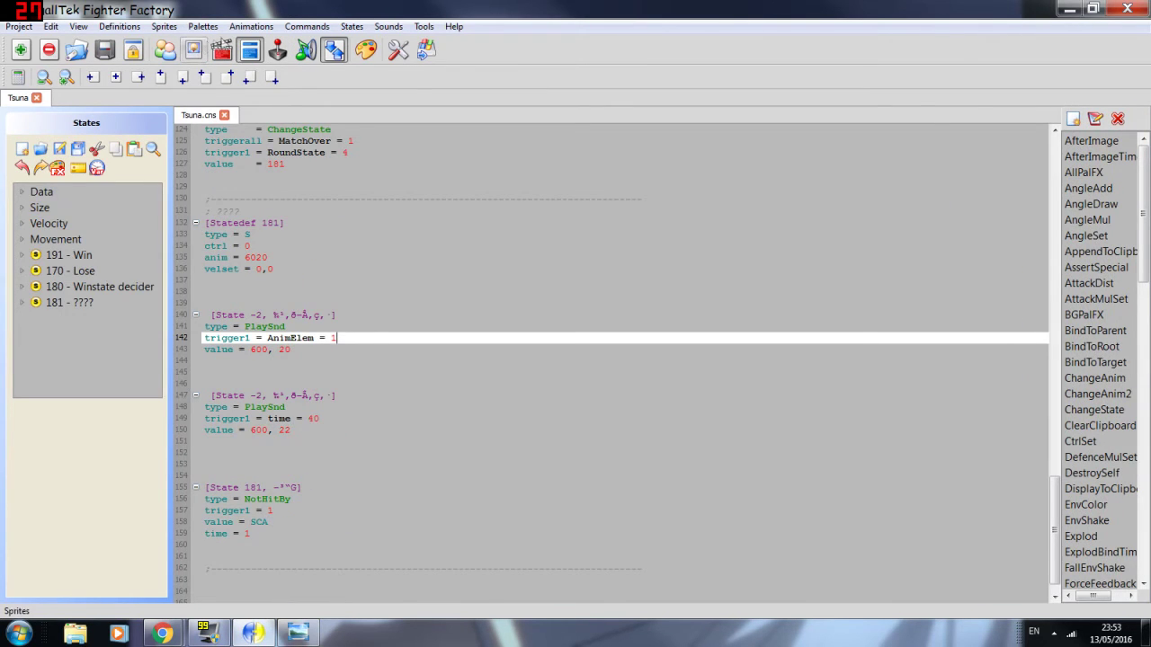
click(222, 50)
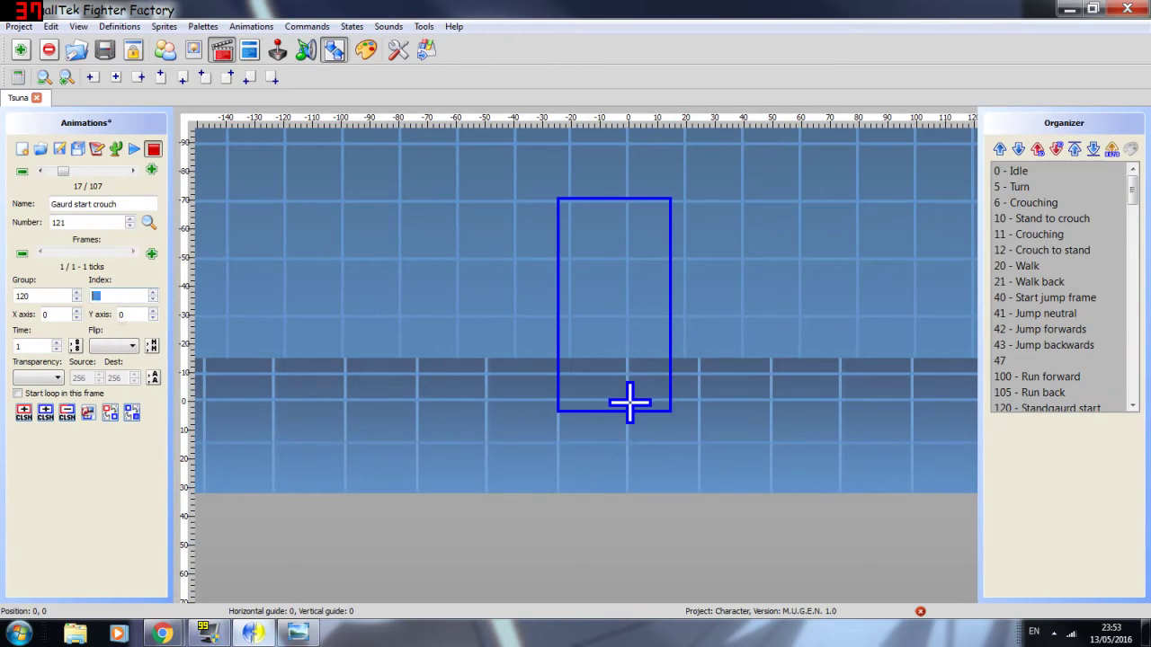
text(00)
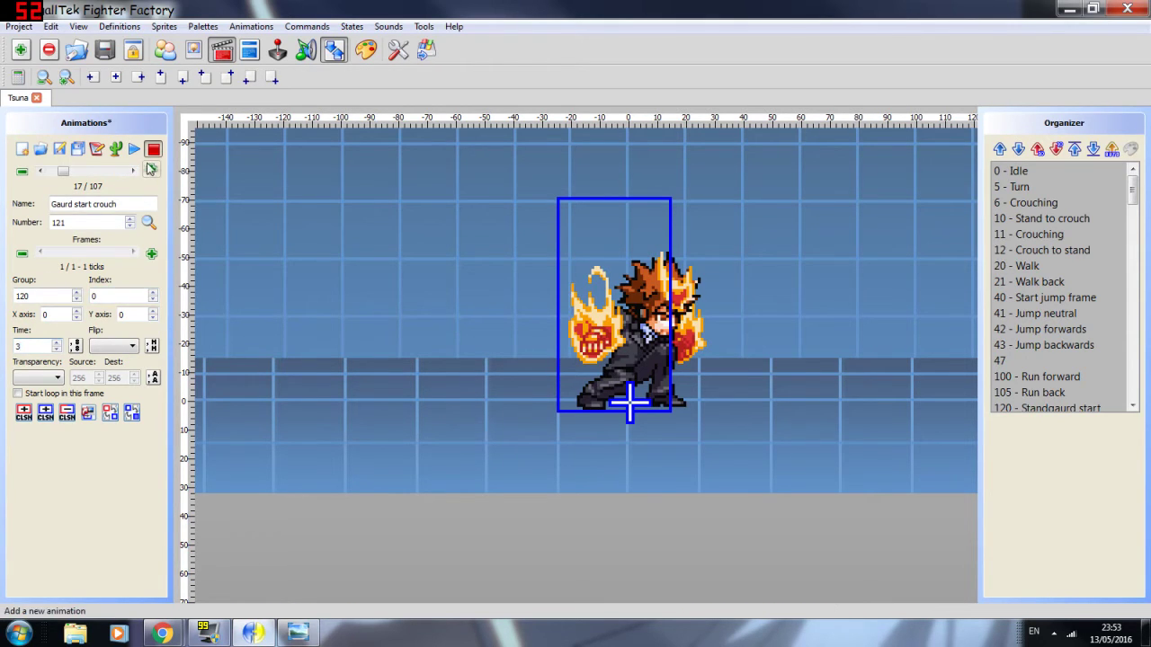
Step: Go to animation 122, name it Gaurd start air and set its frame's sprite group to 120
click(134, 169)
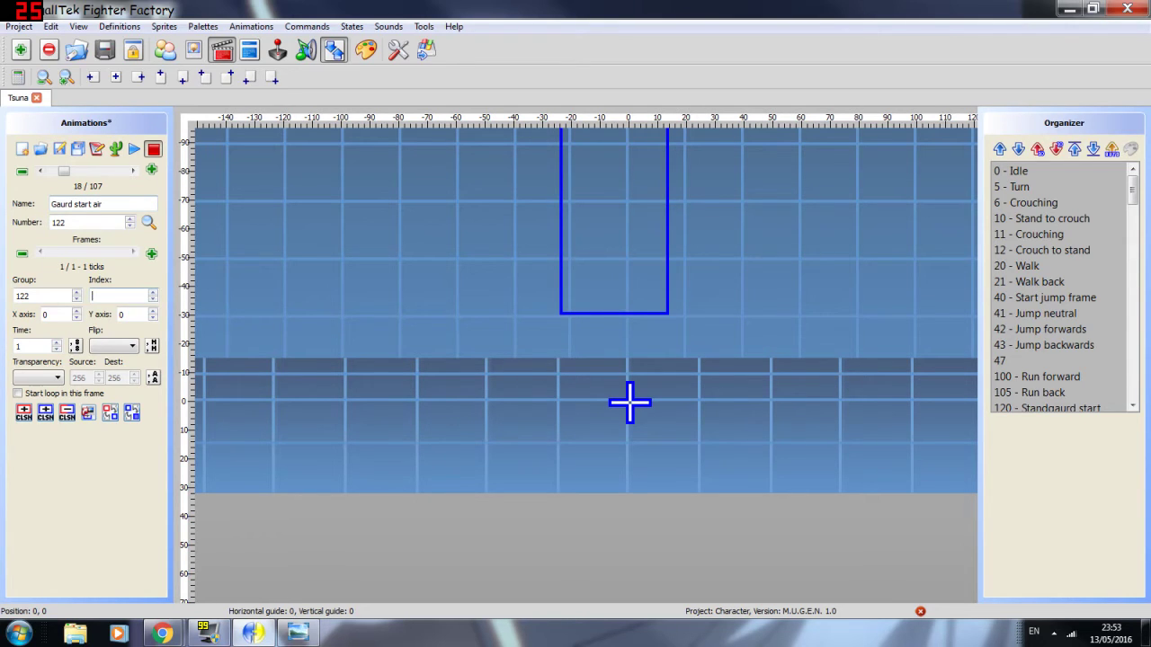
key(BackSpace)
text(0)
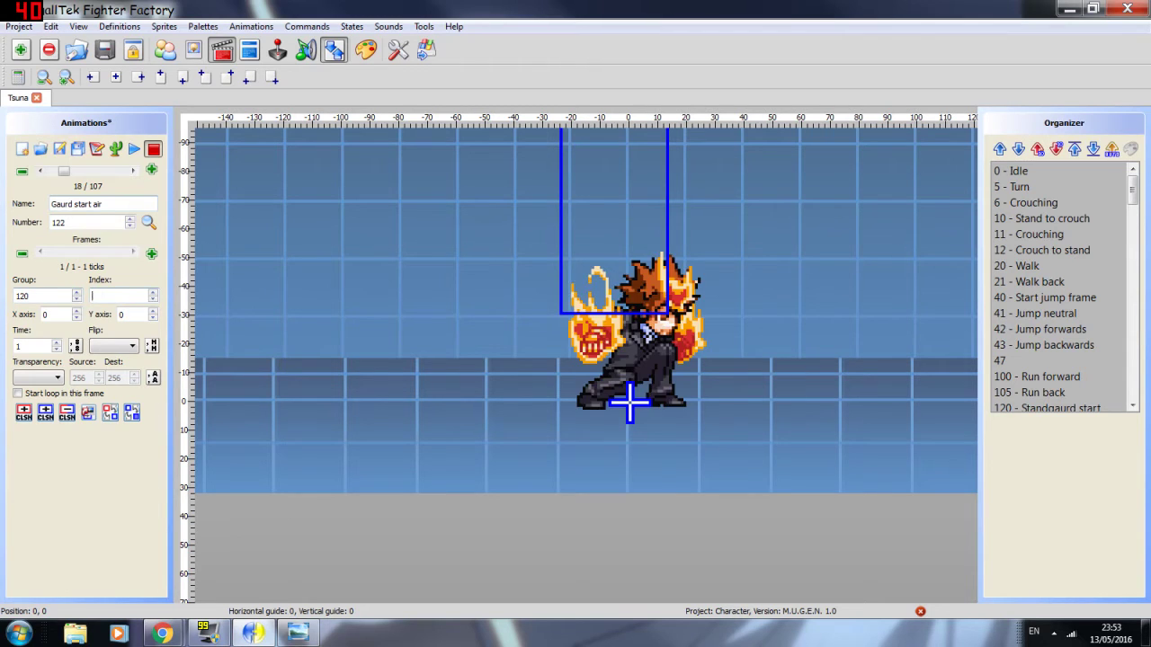
Step: Try various sprite indexes between 1 and 14 of group 120 for animation 122's air guard frame
text(1)
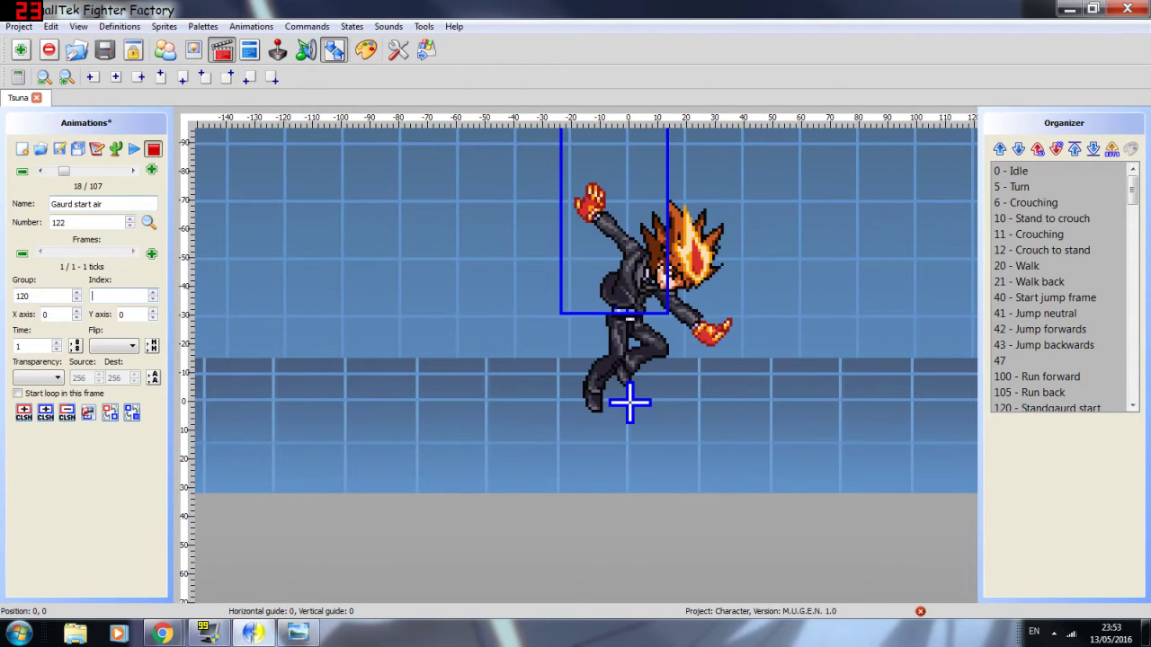
key(BackSpace)
text(1)
key(Up)
key(Up)
key(Up)
key(Up)
key(Up)
key(Up)
key(Up)
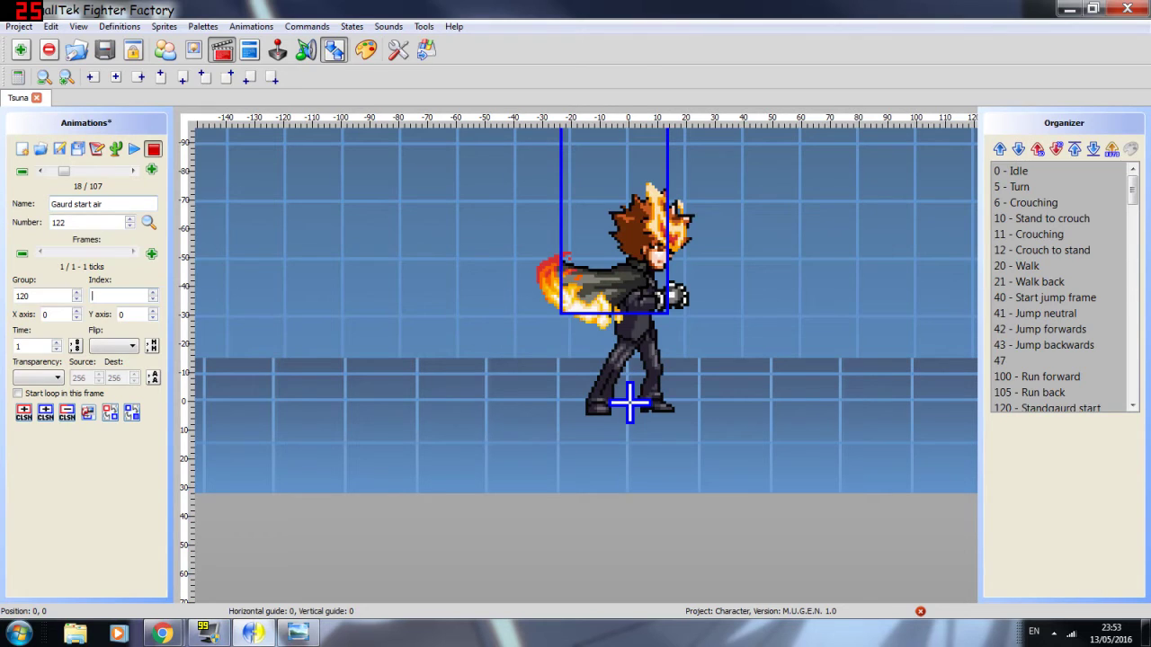
key(BackSpace)
text(10)
key(BackSpace)
text(1)
key(BackSpace)
key(BackSpace)
text(13)
key(BackSpace)
text(4)
key(BackSpace)
key(BackSpace)
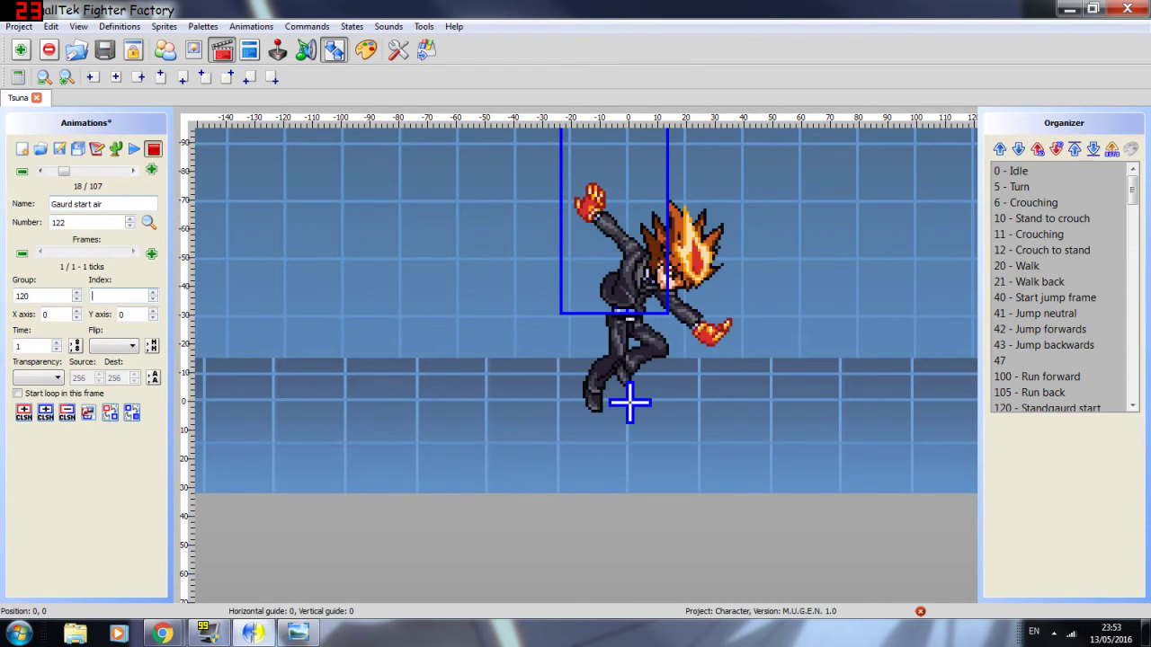
text(9)
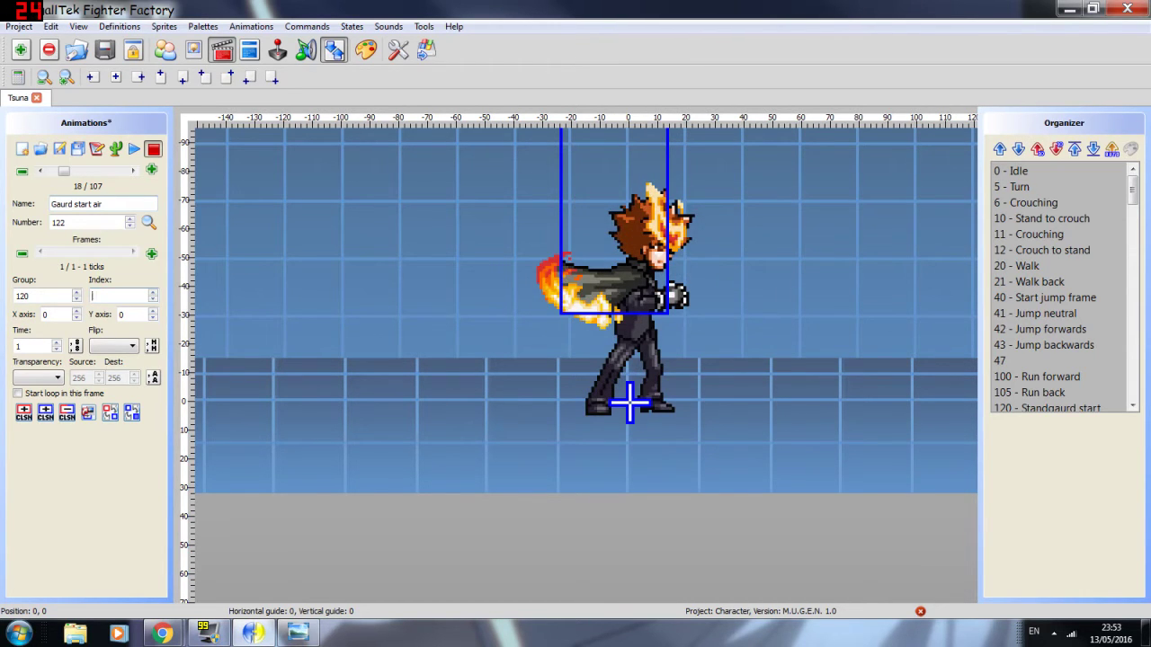
text(1)
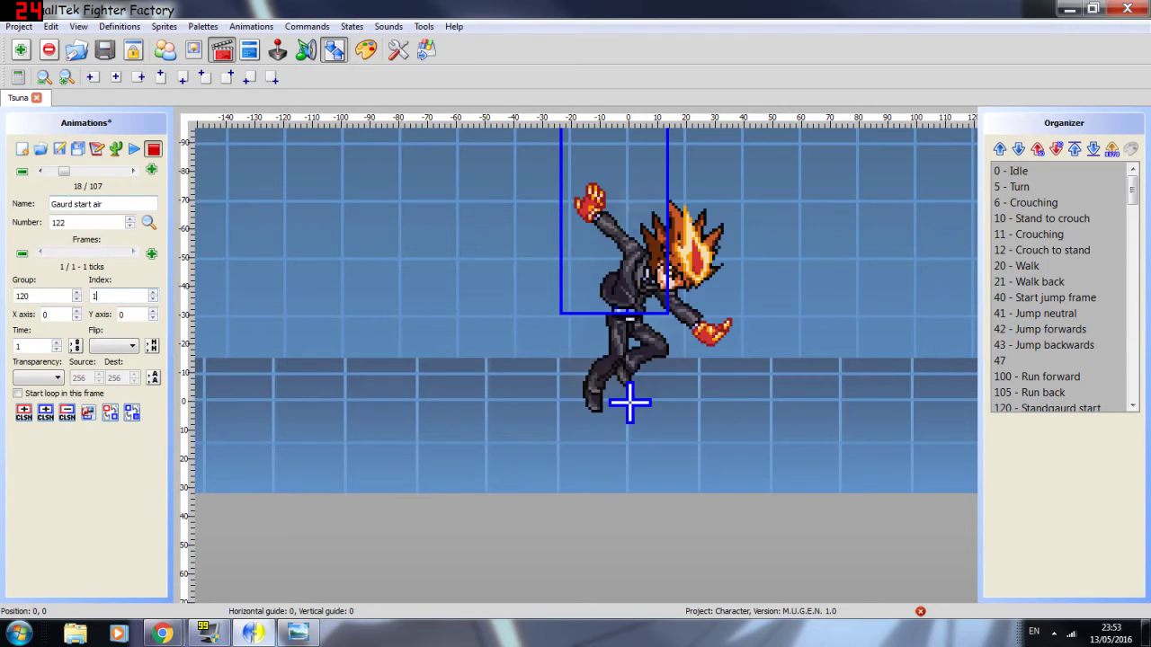
text(2)
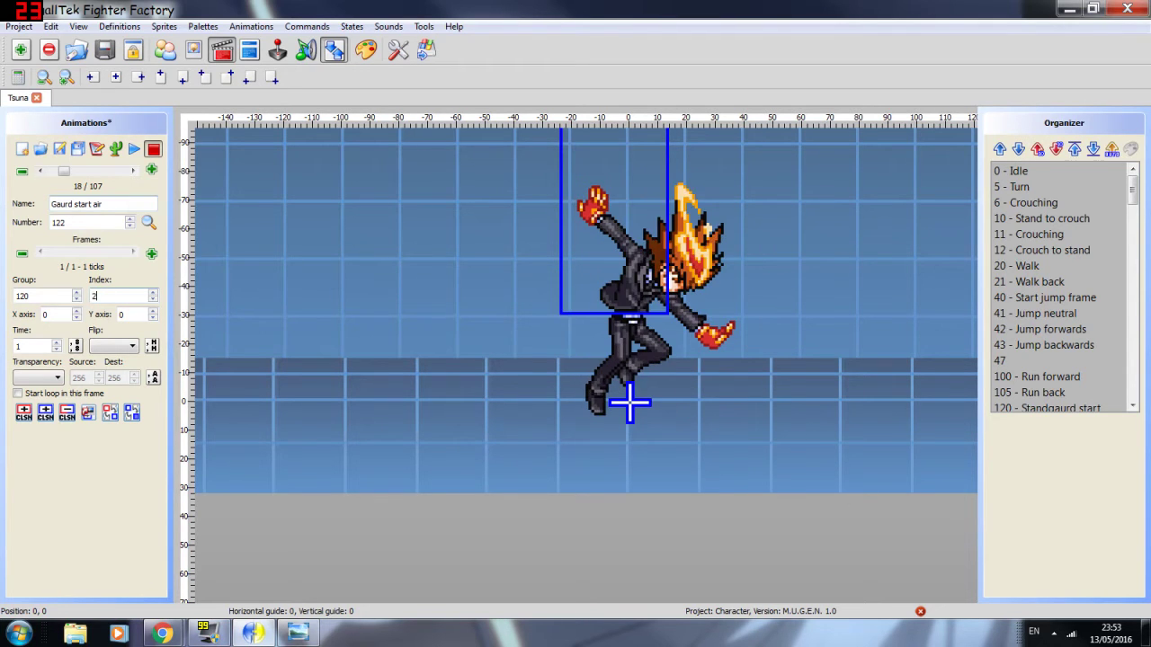
Step: Set animation 122's frame to sprite index 1 and move the sprite to X axis -1, Y axis -11
text(1)
click(610, 263)
drag(635, 369, 620, 317)
scroll(627, 317, down, 1)
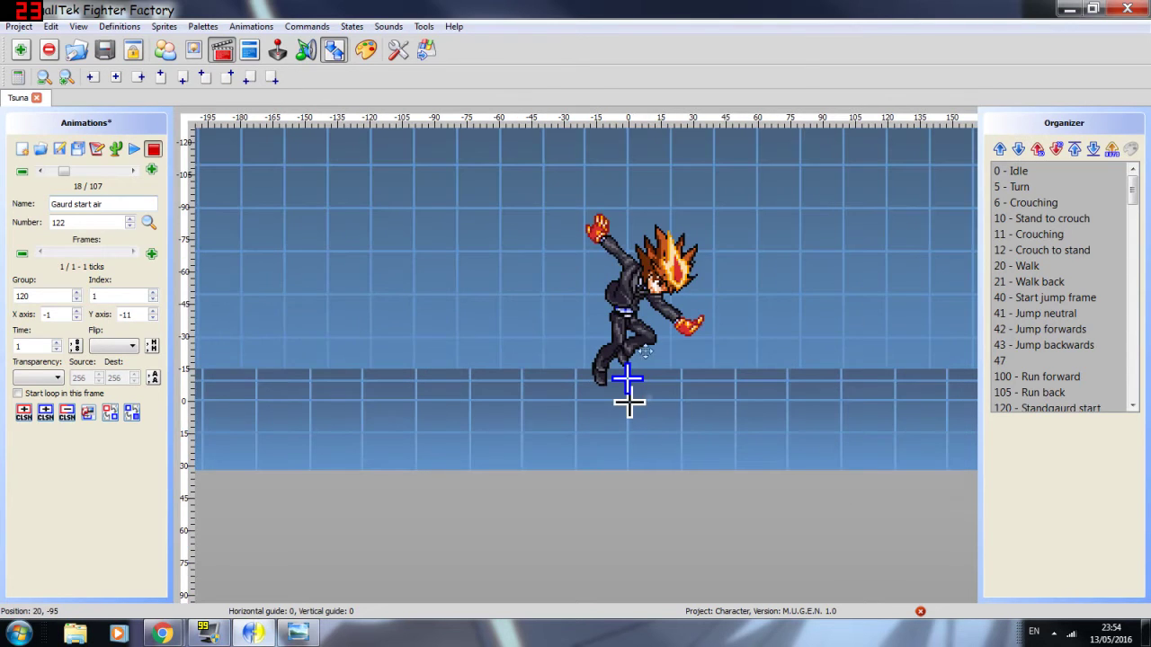
Step: Go to animation 132 and set its frame to sprite group 120, index 1, comparing neighbouring indexes
click(133, 171)
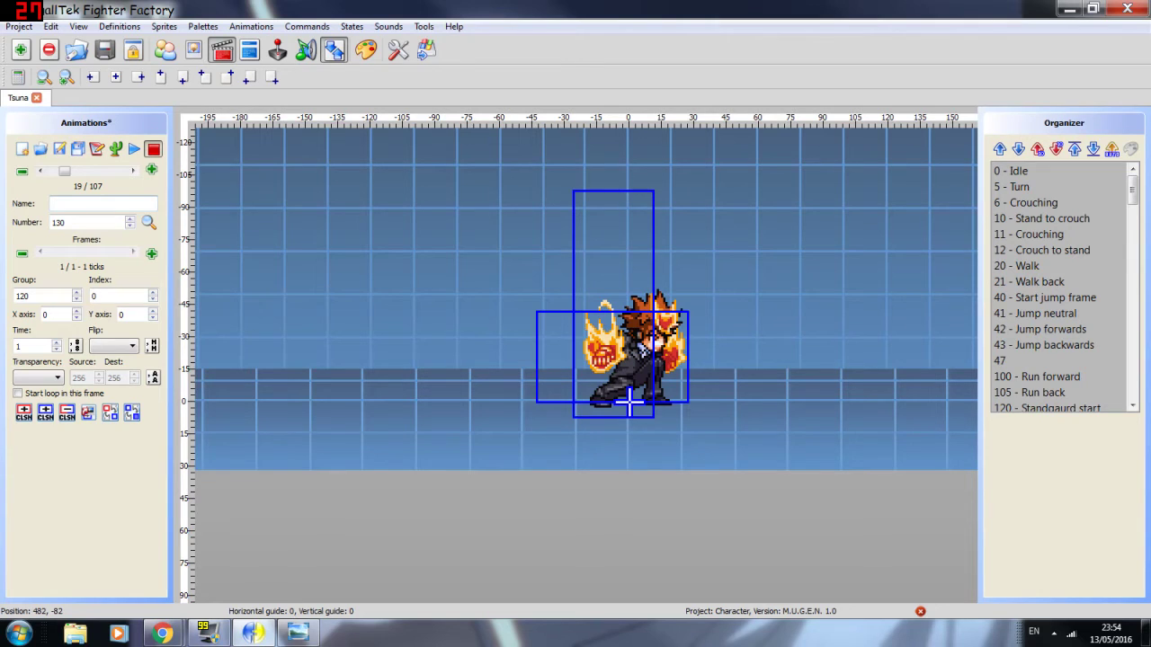
click(133, 172)
click(133, 172)
drag(34, 297, 4, 297)
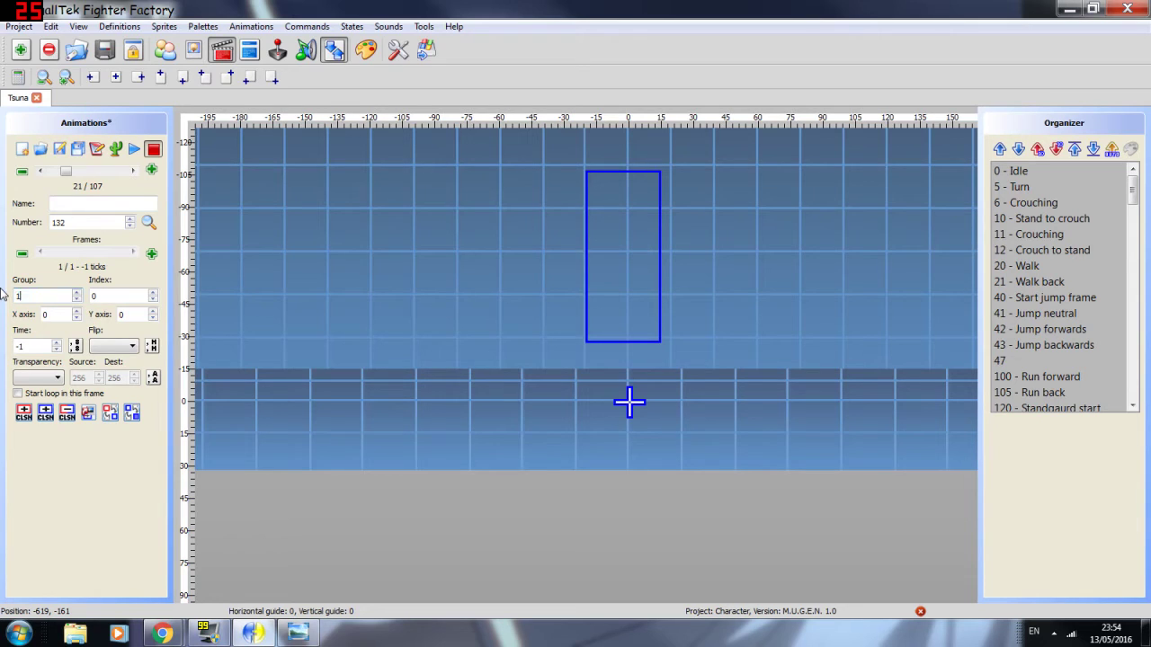
text(120)
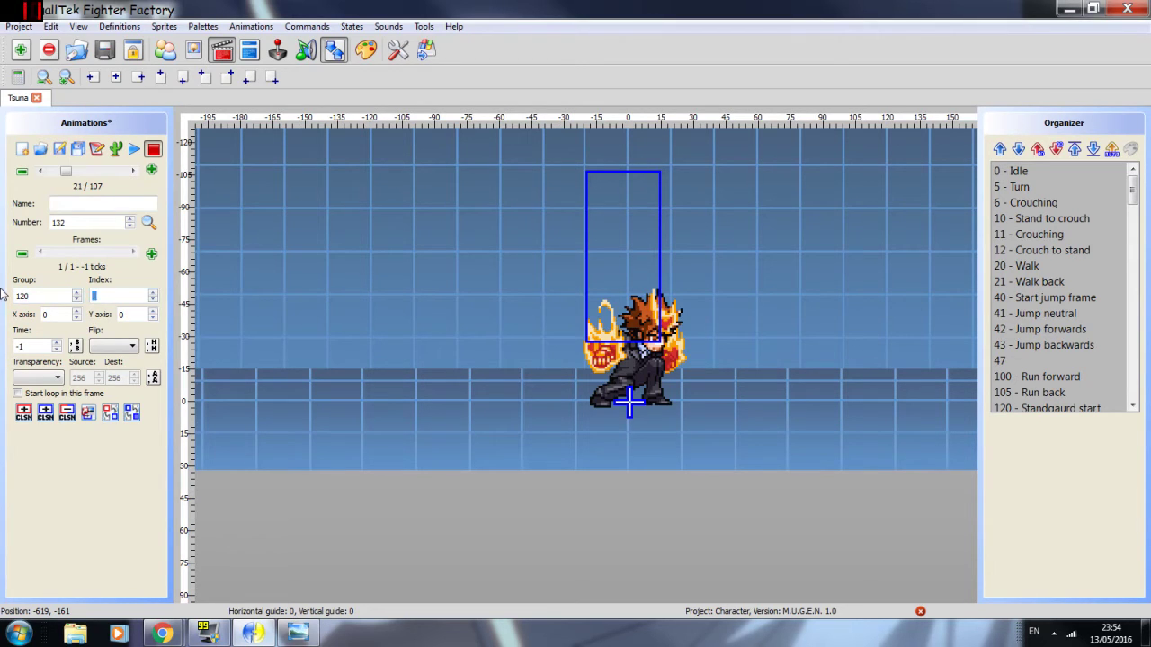
text(1)
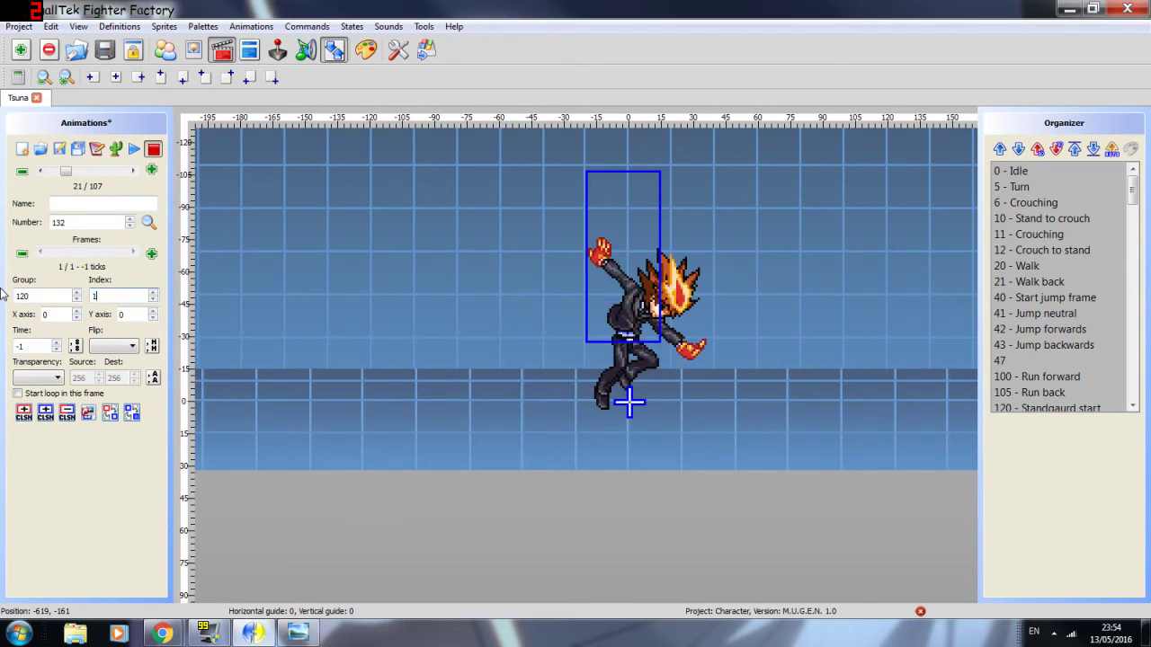
text(2)
key(BackSpace)
text(0)
key(BackSpace)
text(1)
key(BackSpace)
text(2)
key(BackSpace)
text(1)
Step: Edit animation 132 as text to delete its Clsn2 collision box lines, and apply the change
click(97, 150)
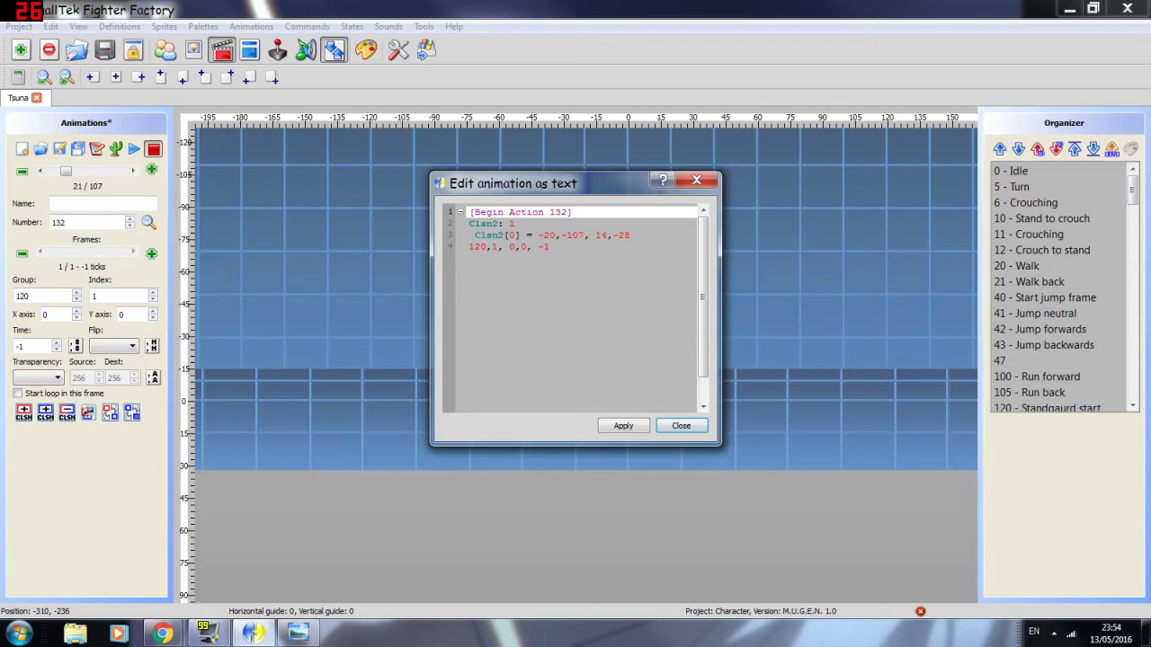
drag(632, 236, 460, 229)
key(BackSpace)
key(BackSpace)
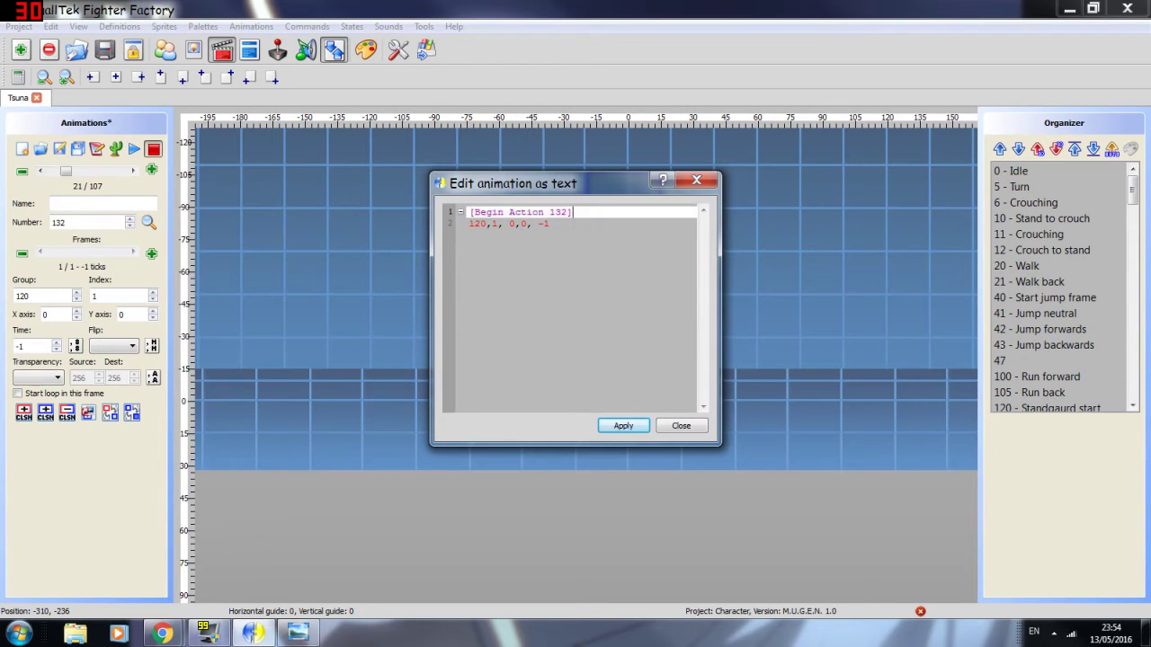
click(632, 427)
click(681, 425)
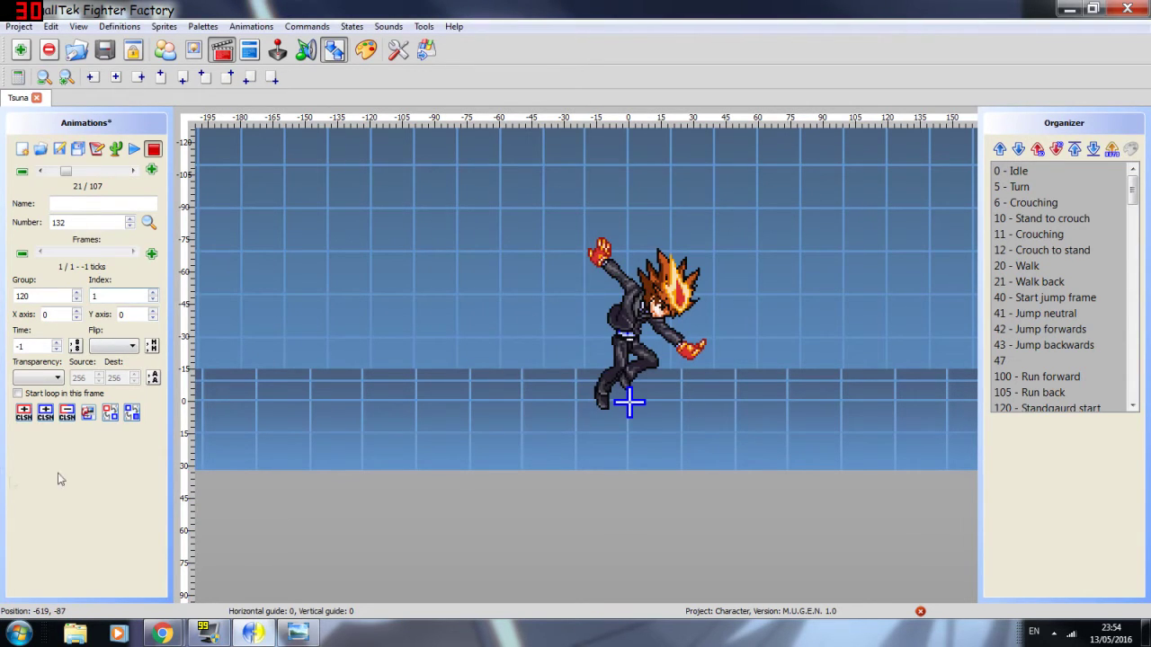
Step: Draw CLSN2 collision boxes over the character's head, arms, torso and legs in animation 132's first frame
click(45, 414)
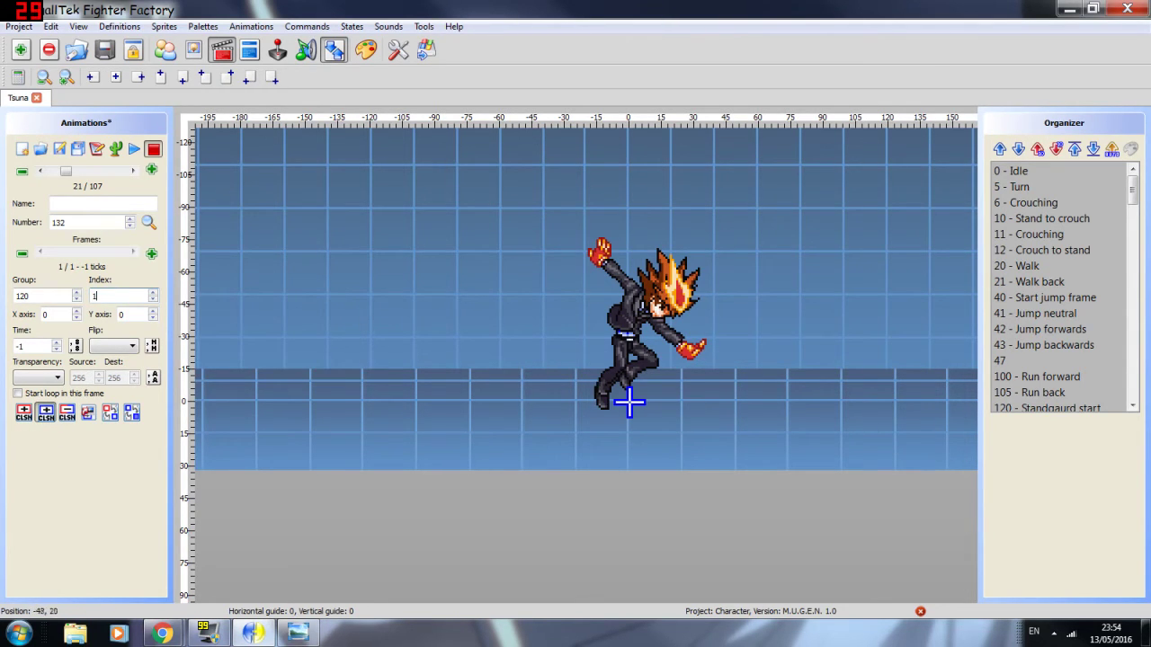
mouse_move(595, 407)
mouse_down()
mouse_move(672, 340)
mouse_move(639, 306)
mouse_move(703, 260)
mouse_move(656, 255)
mouse_up()
mouse_move(641, 299)
mouse_down()
mouse_move(602, 255)
mouse_move(622, 229)
mouse_move(613, 241)
mouse_up()
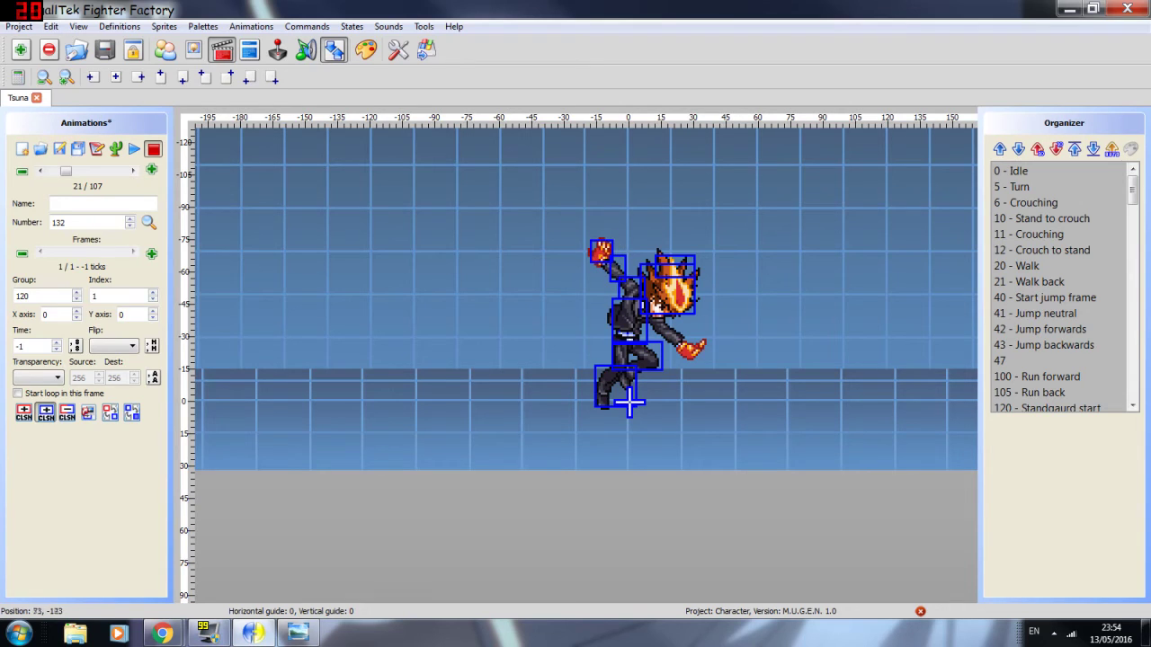
mouse_move(670, 334)
mouse_down()
mouse_move(723, 372)
mouse_move(709, 359)
mouse_up()
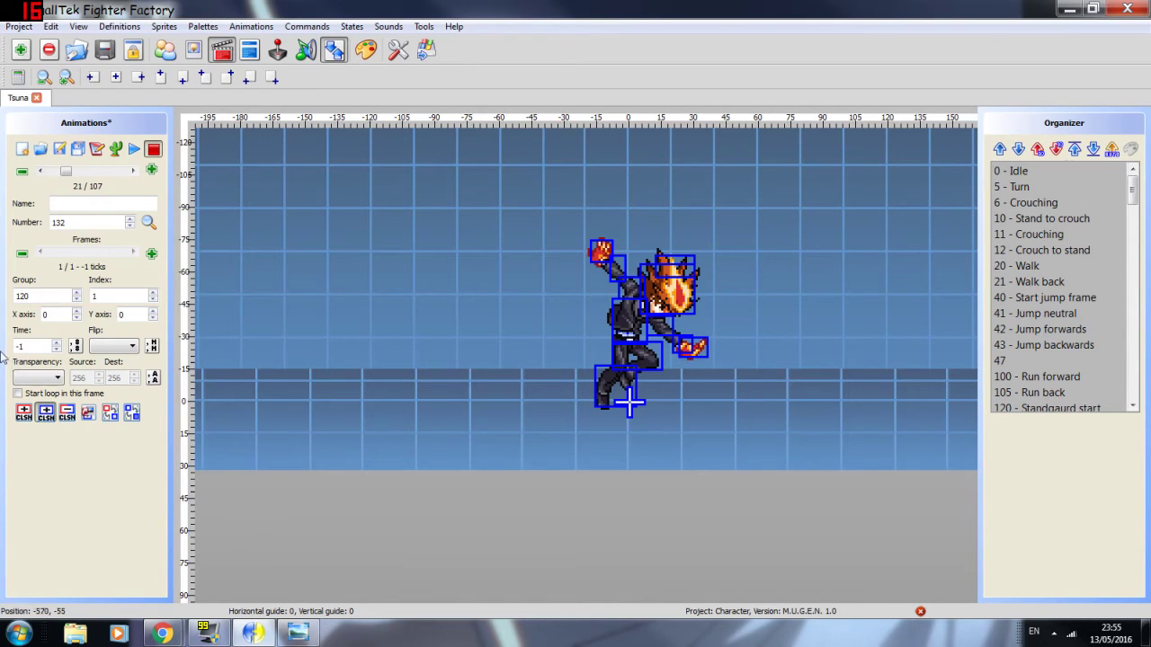
click(46, 412)
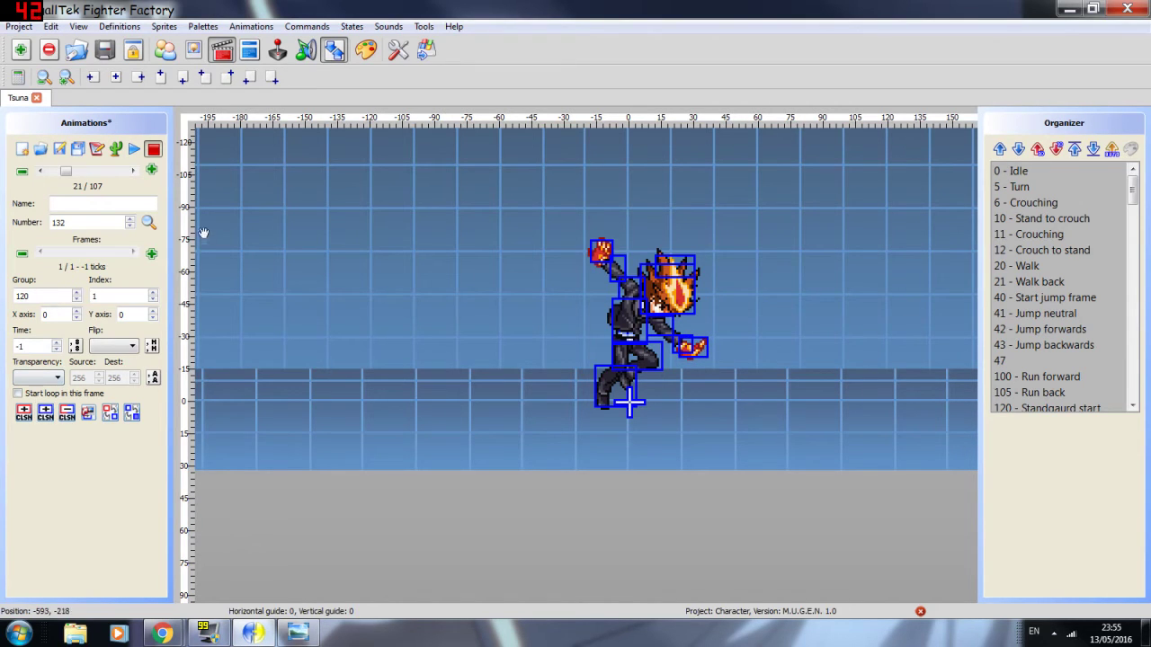
Step: Add a second frame to animation 132 using sprite group 120, index 2
click(151, 253)
text(120)
key(Tab)
text(2)
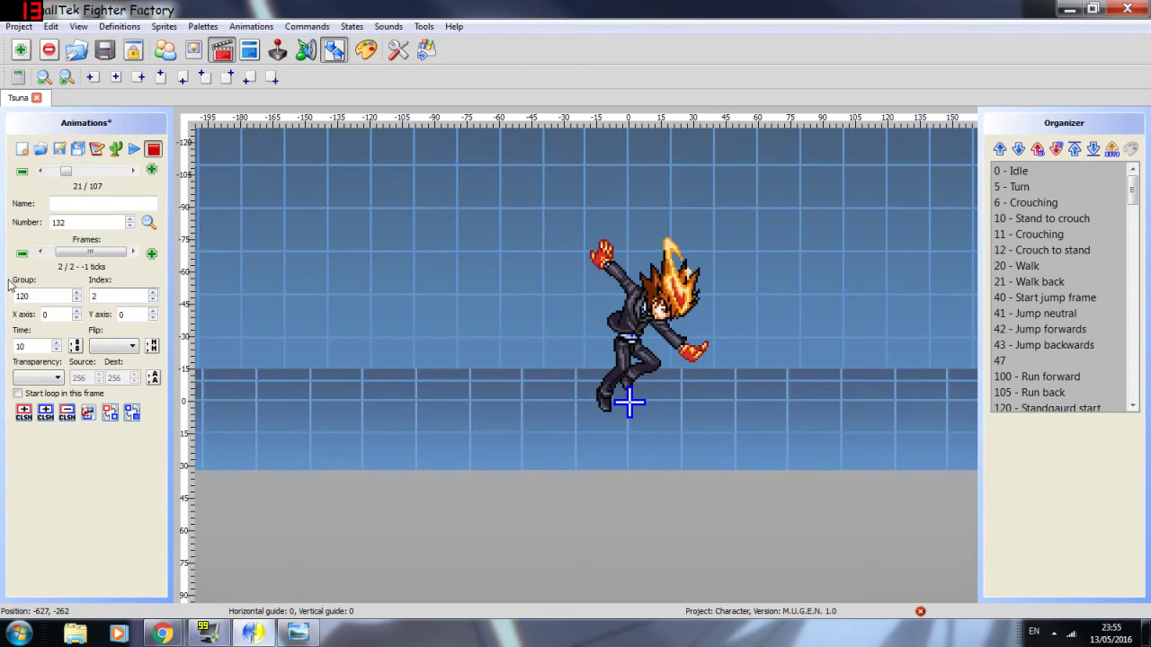
Step: Draw CLSN2 collision boxes over the head, torso, legs, arms and hands in the second frame
click(46, 411)
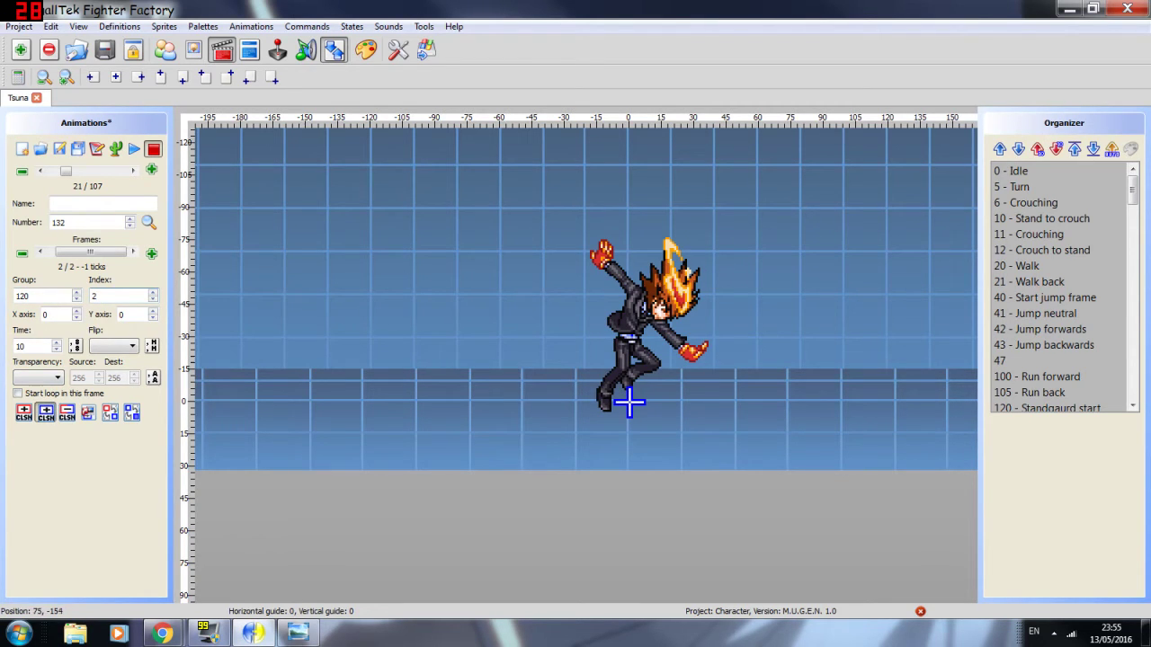
drag(639, 320, 700, 270)
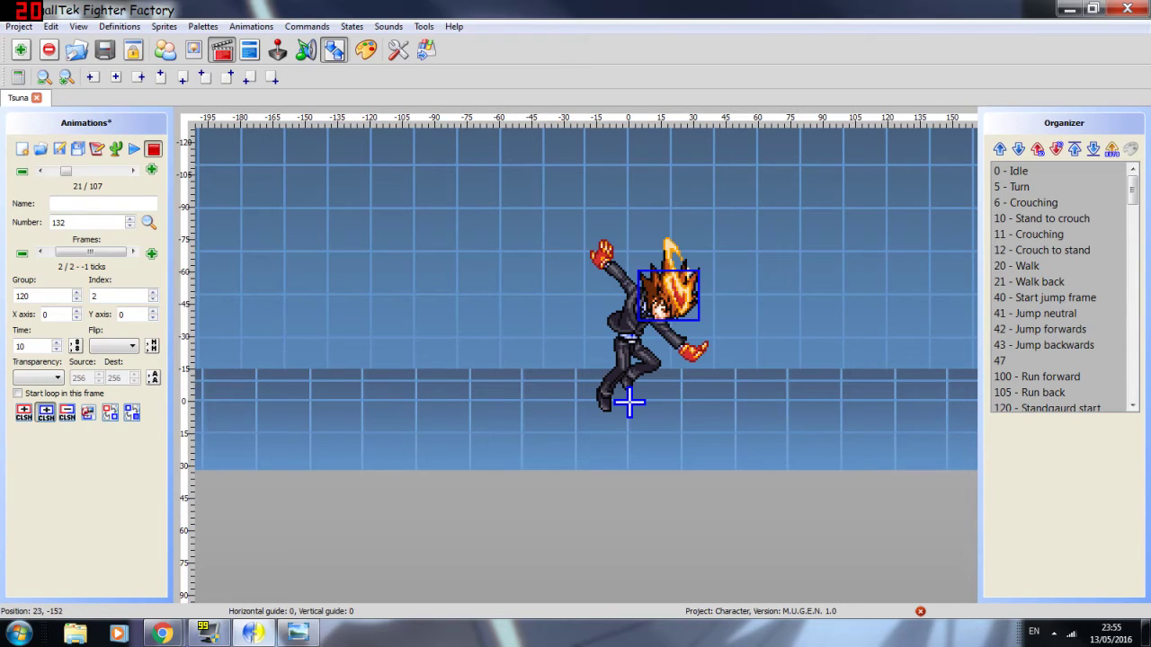
mouse_move(626, 286)
mouse_down()
mouse_move(609, 264)
mouse_move(592, 267)
mouse_move(658, 329)
mouse_move(640, 379)
mouse_move(597, 405)
mouse_move(599, 395)
mouse_move(614, 412)
mouse_up()
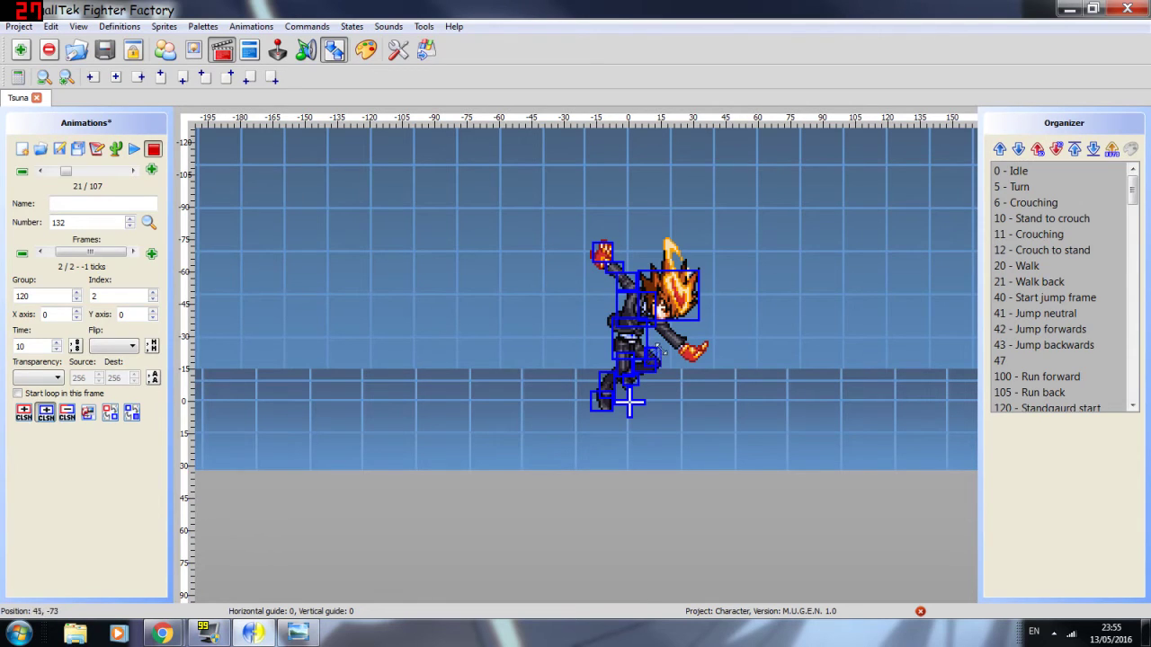
drag(669, 331, 709, 365)
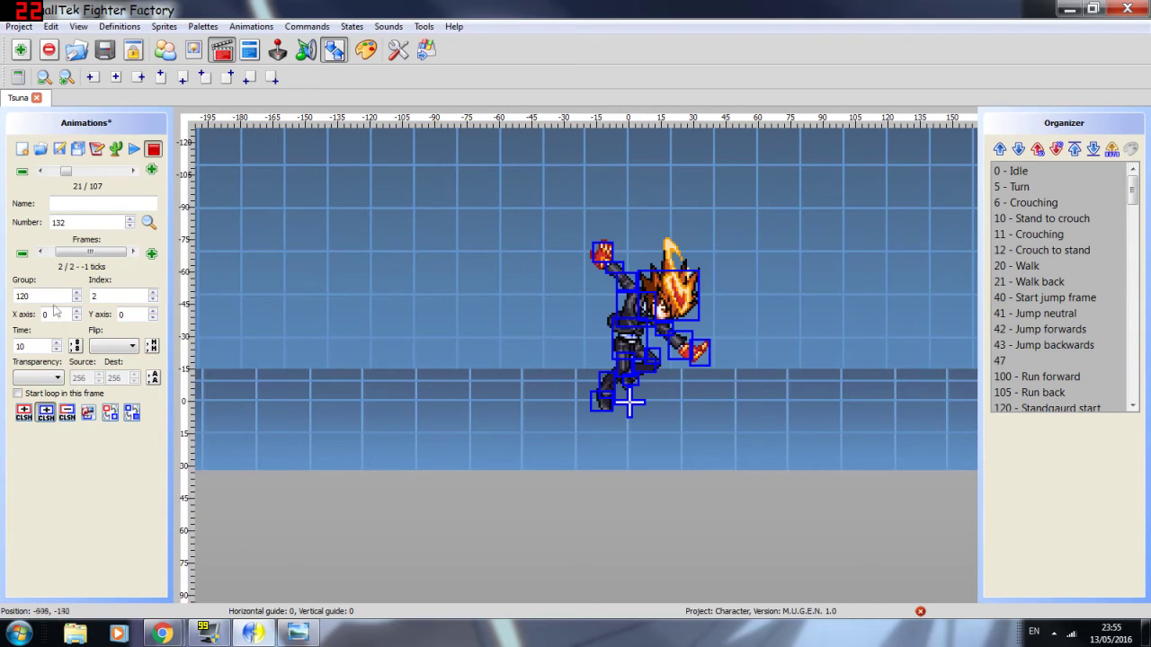
Step: Draw a large CLSN1 attack box in front of the character in the second frame and delete it
click(27, 412)
drag(674, 304, 828, 414)
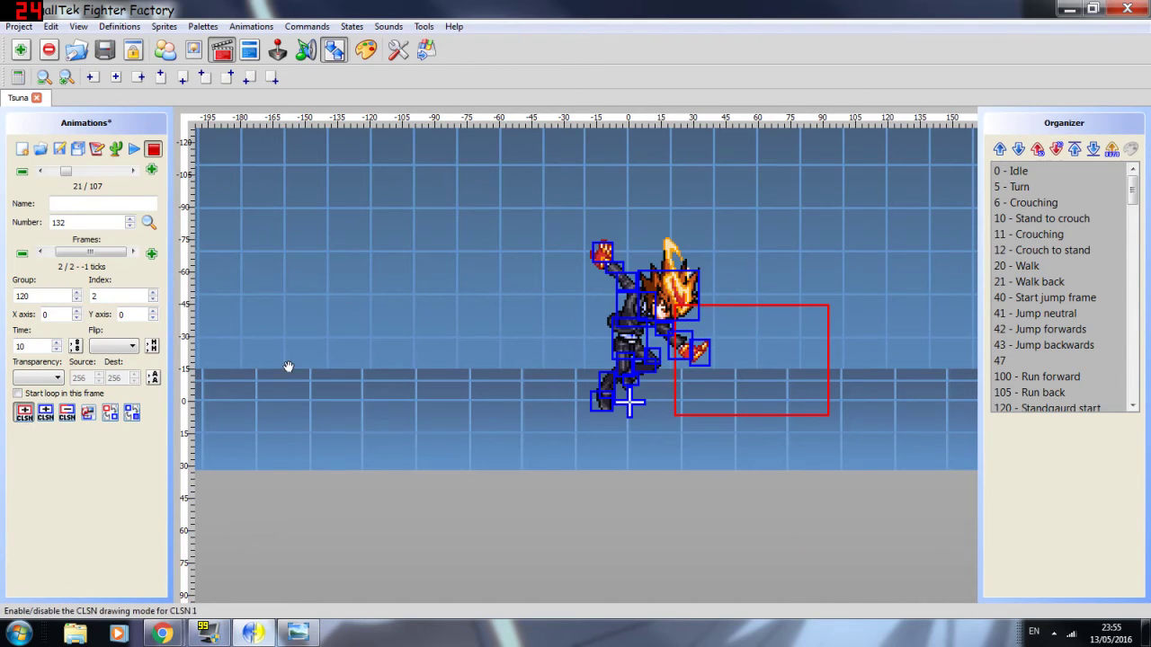
click(762, 355)
key(Delete)
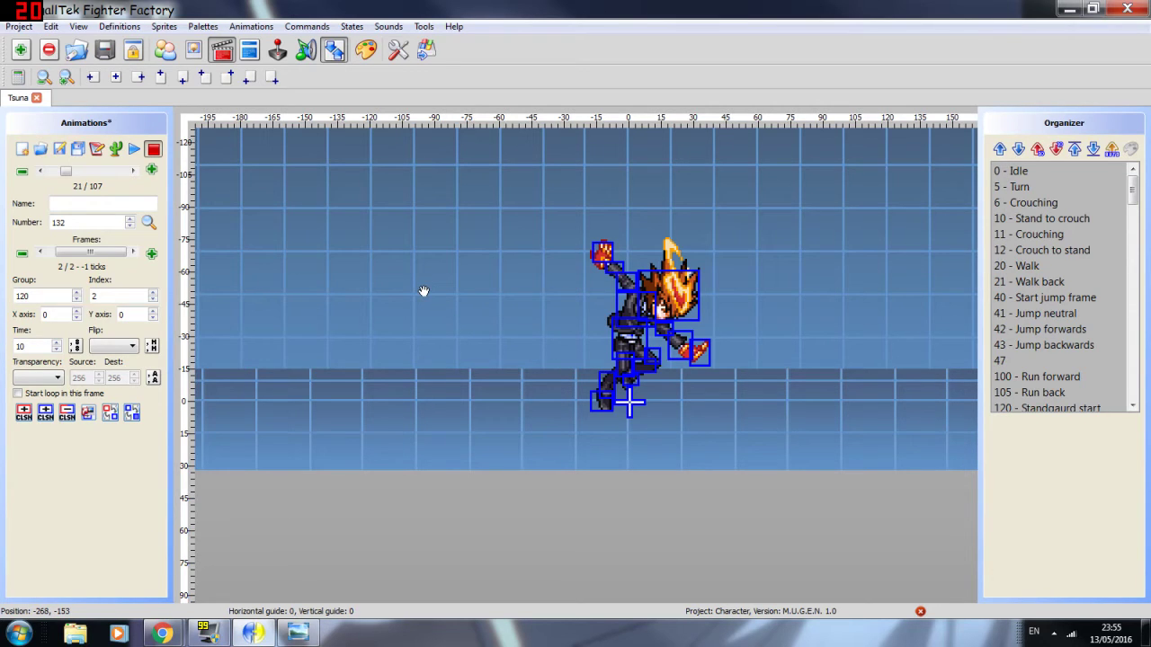
Step: Duplicate both frames with their collision boxes at the end of animation 132's text and apply the change
mouse_move(100, 253)
mouse_down()
mouse_move(73, 253)
mouse_move(113, 257)
mouse_up()
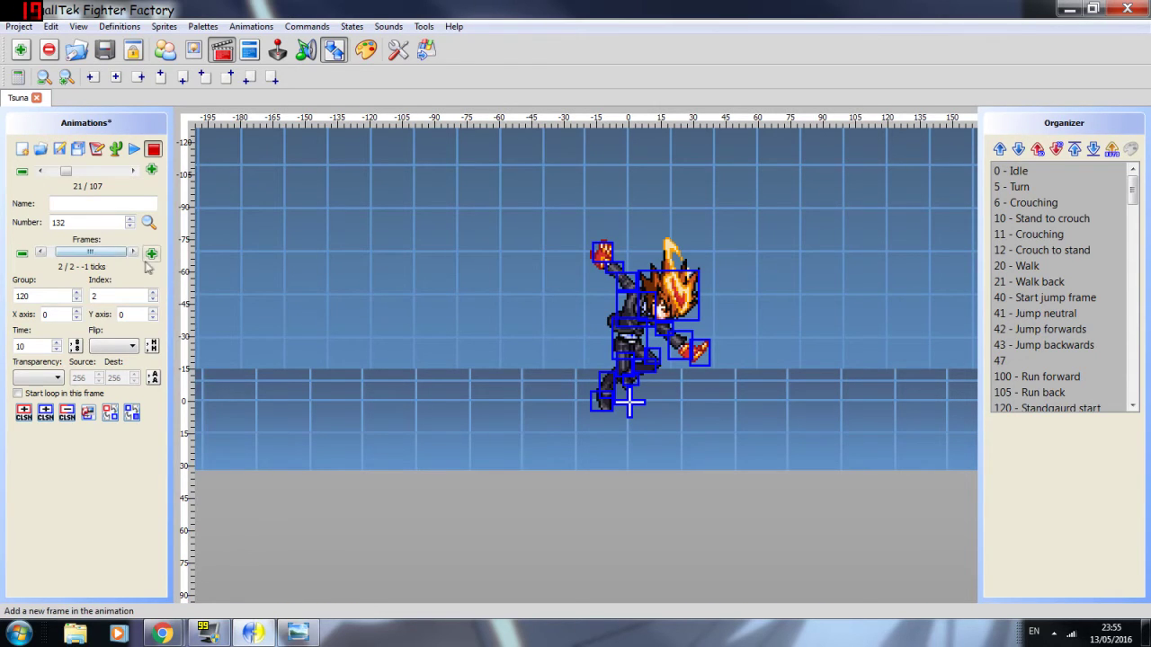
mouse_move(92, 253)
mouse_down()
mouse_move(147, 263)
mouse_move(93, 254)
mouse_up()
click(115, 149)
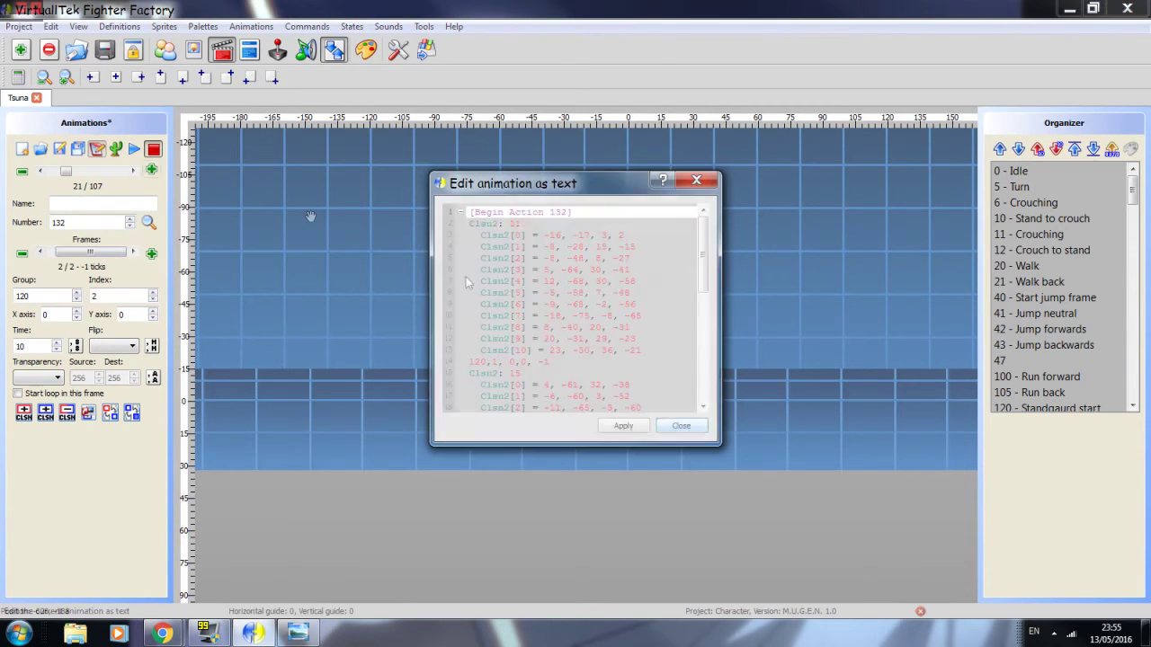
drag(468, 225, 607, 439)
key(Right)
key(Return)
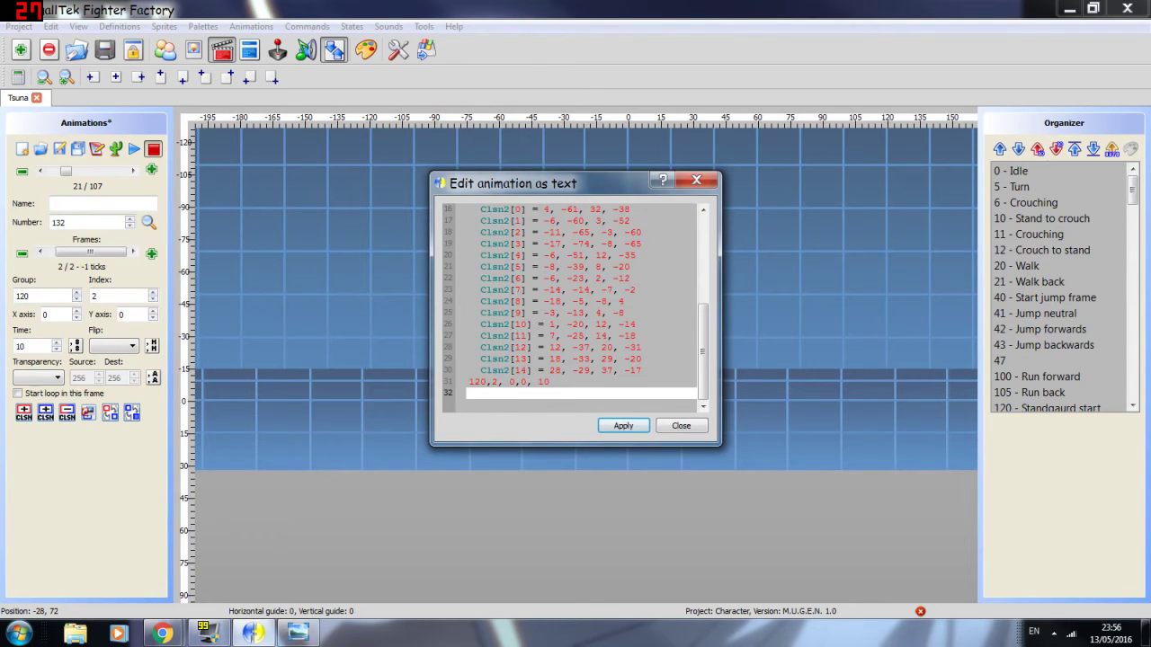
key(ctrl+v)
click(623, 425)
click(681, 425)
Step: Set the times of animation 132's four frames to 1, 2, 1 and 2 in order
drag(99, 255, 5, 350)
text(10)
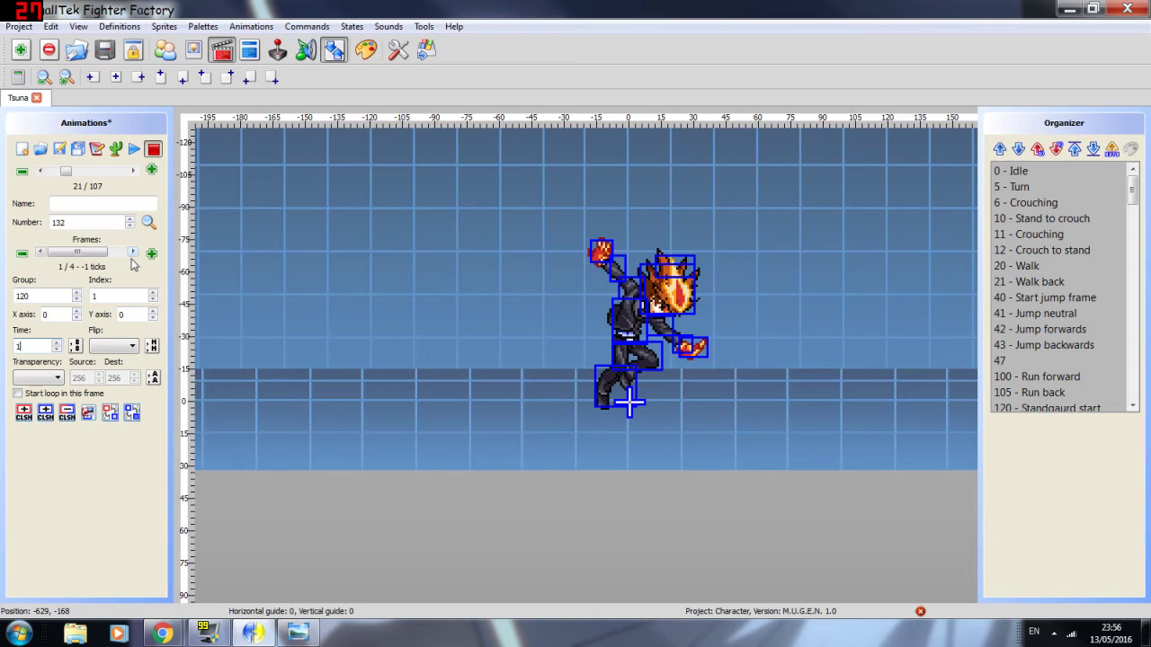
click(132, 253)
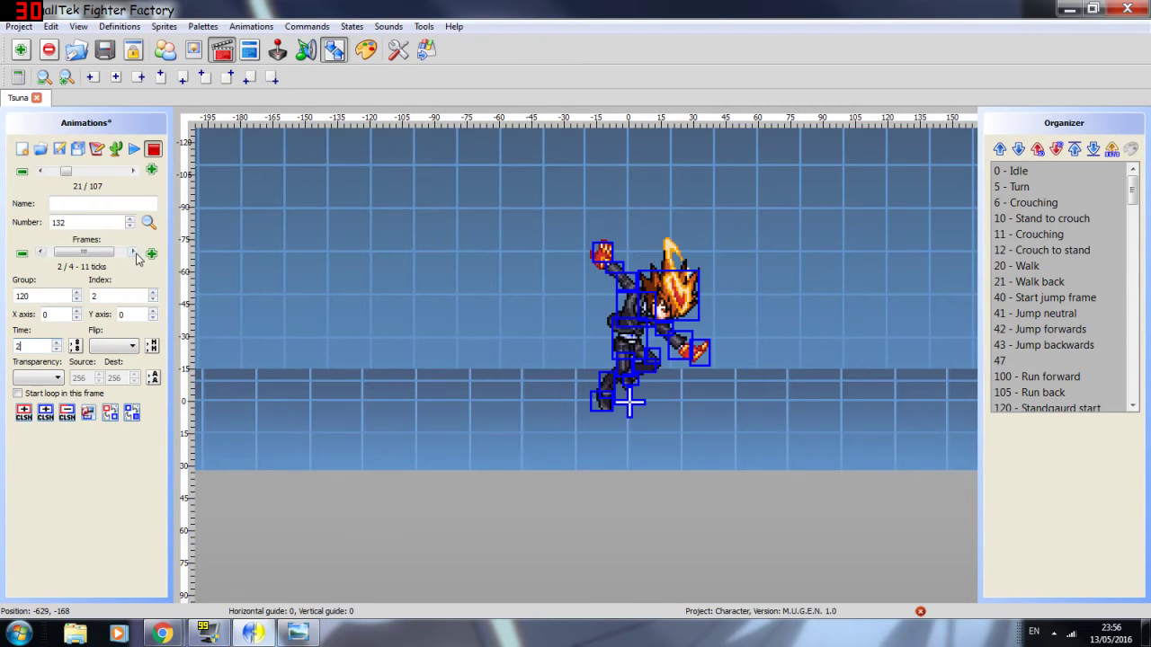
click(133, 253)
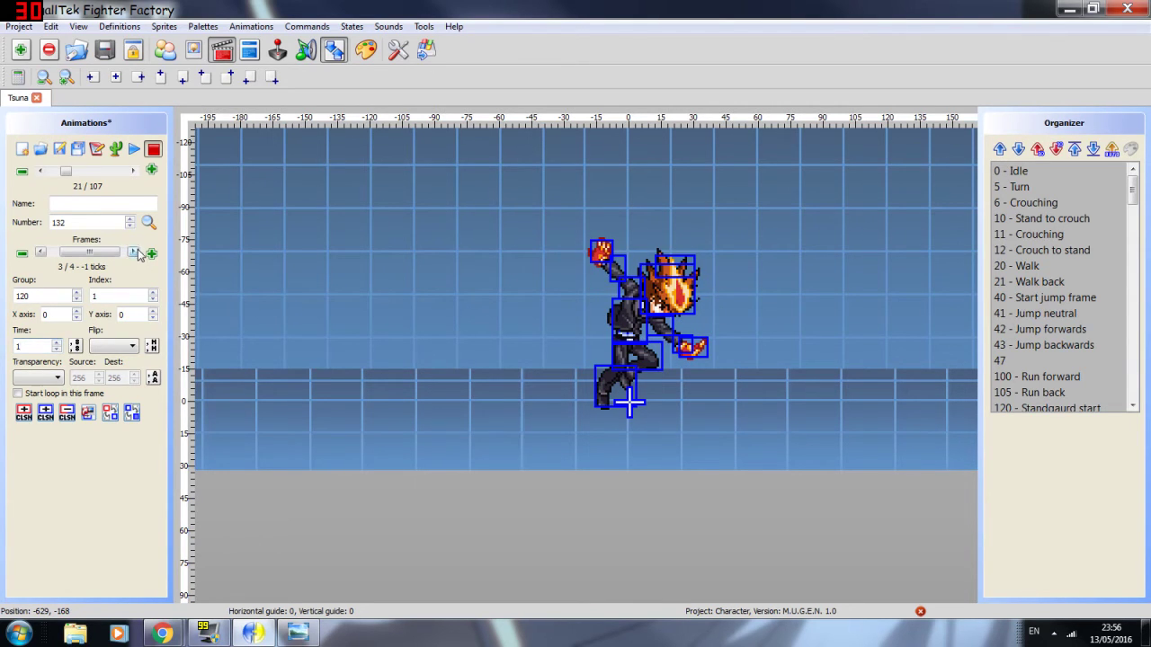
click(132, 252)
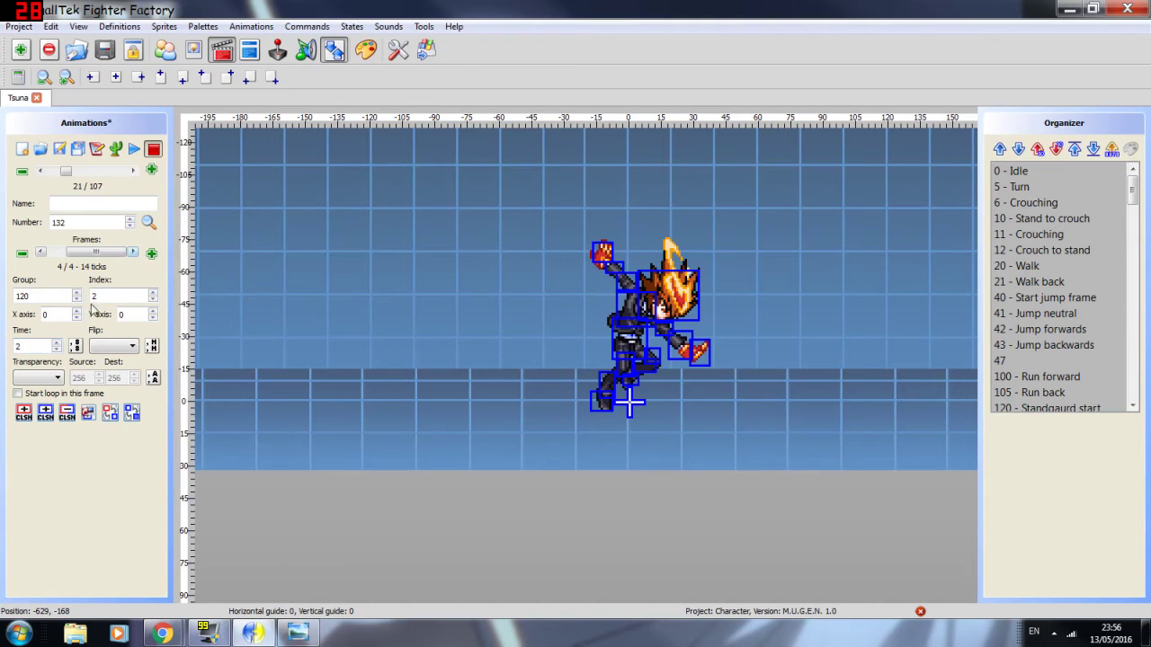
drag(83, 254, 82, 301)
click(42, 348)
click(132, 253)
click(72, 254)
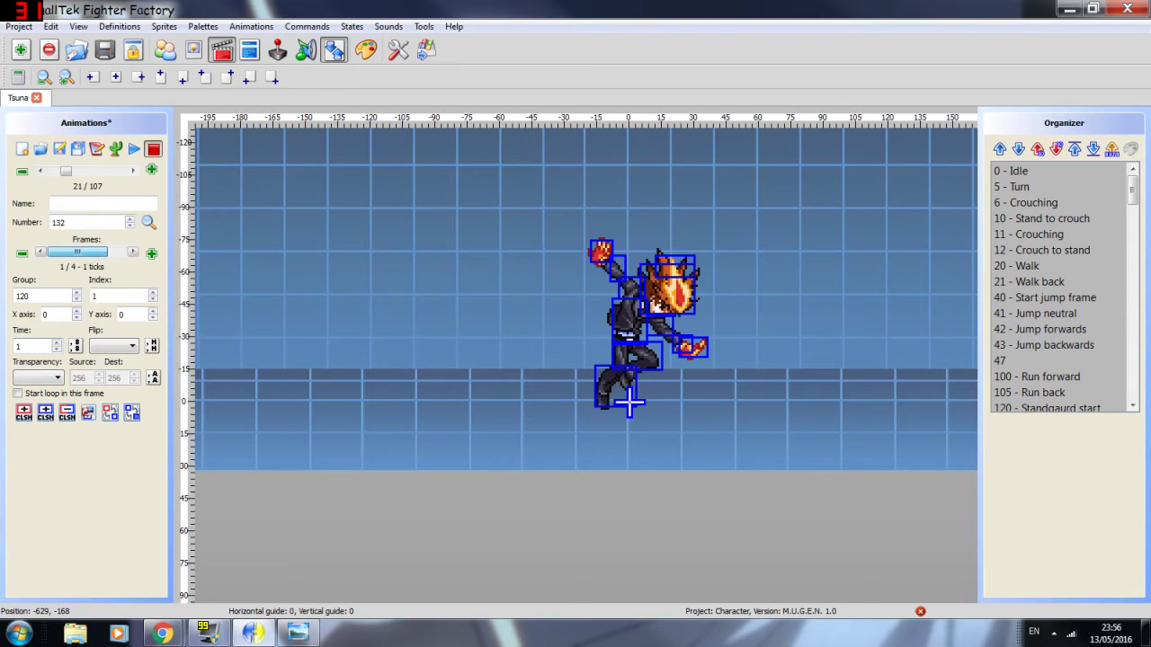
Step: Play animation 132 and try longer frame times, 4 for the first frame and 5 for the second
click(134, 148)
click(153, 148)
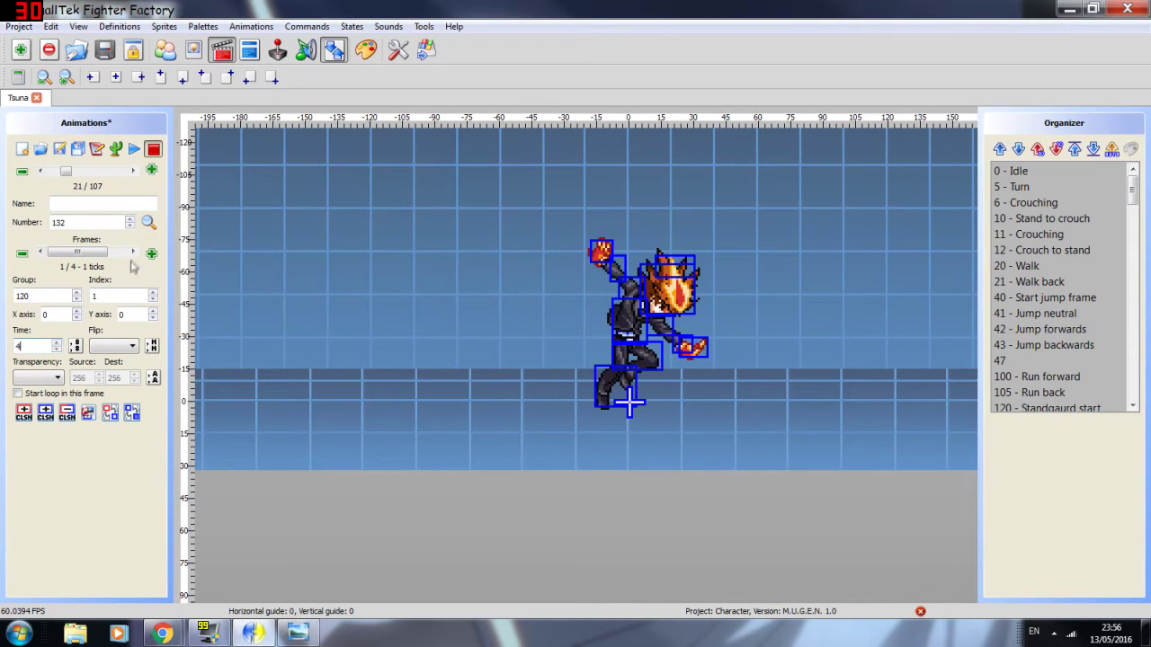
click(132, 252)
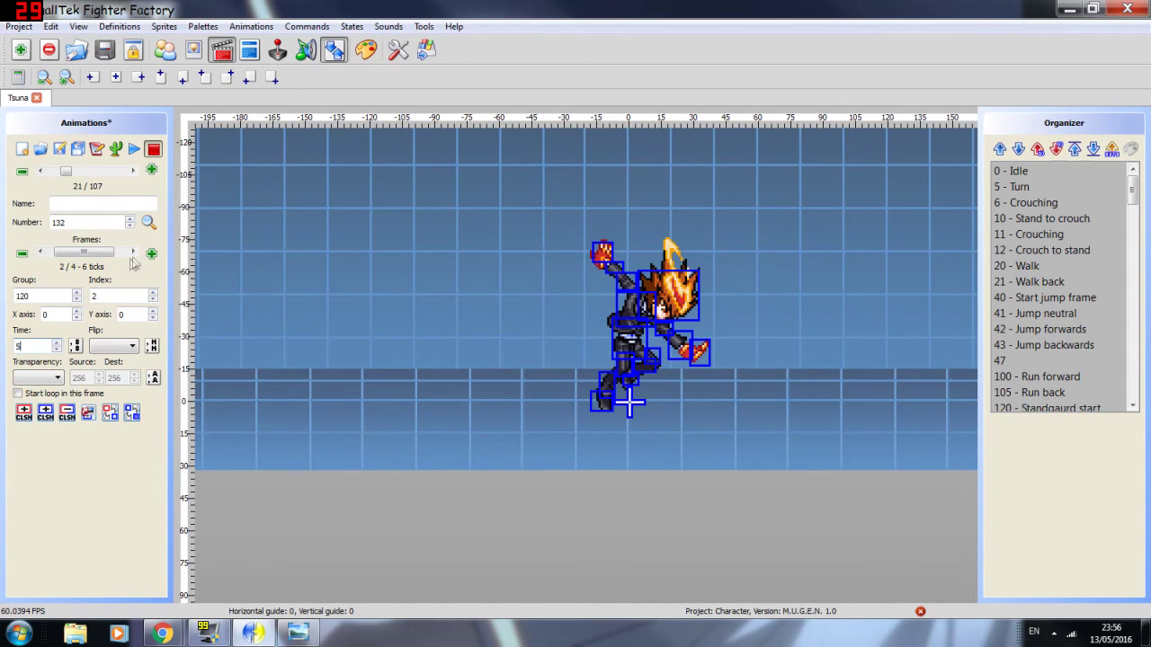
click(132, 253)
click(132, 253)
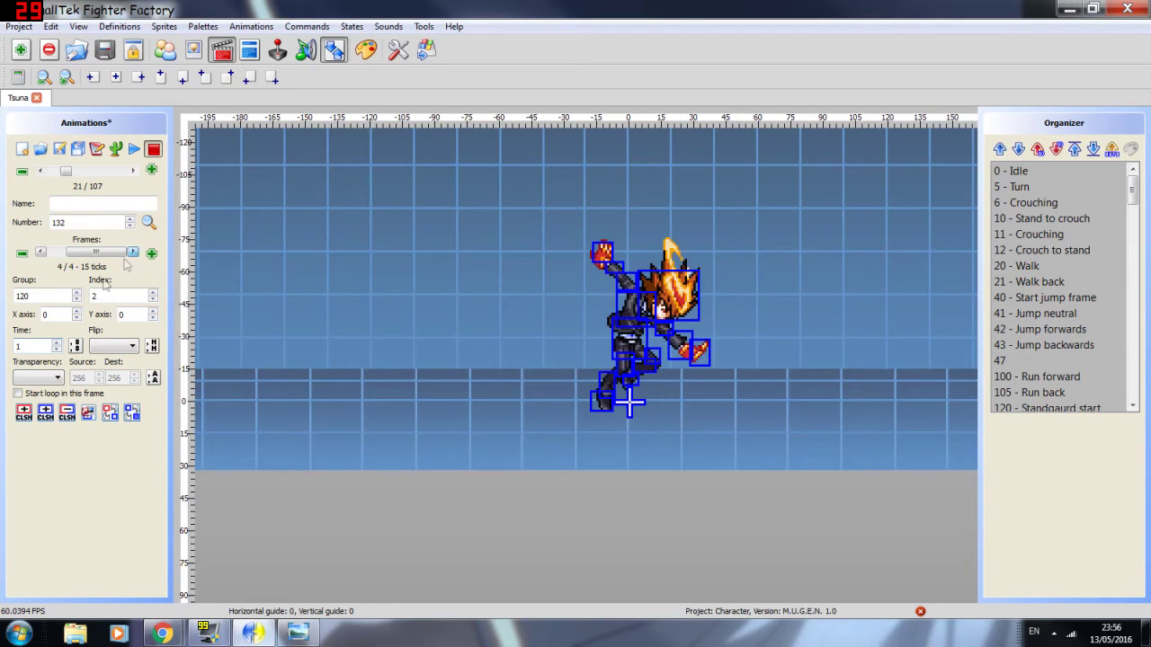
drag(95, 253, 54, 253)
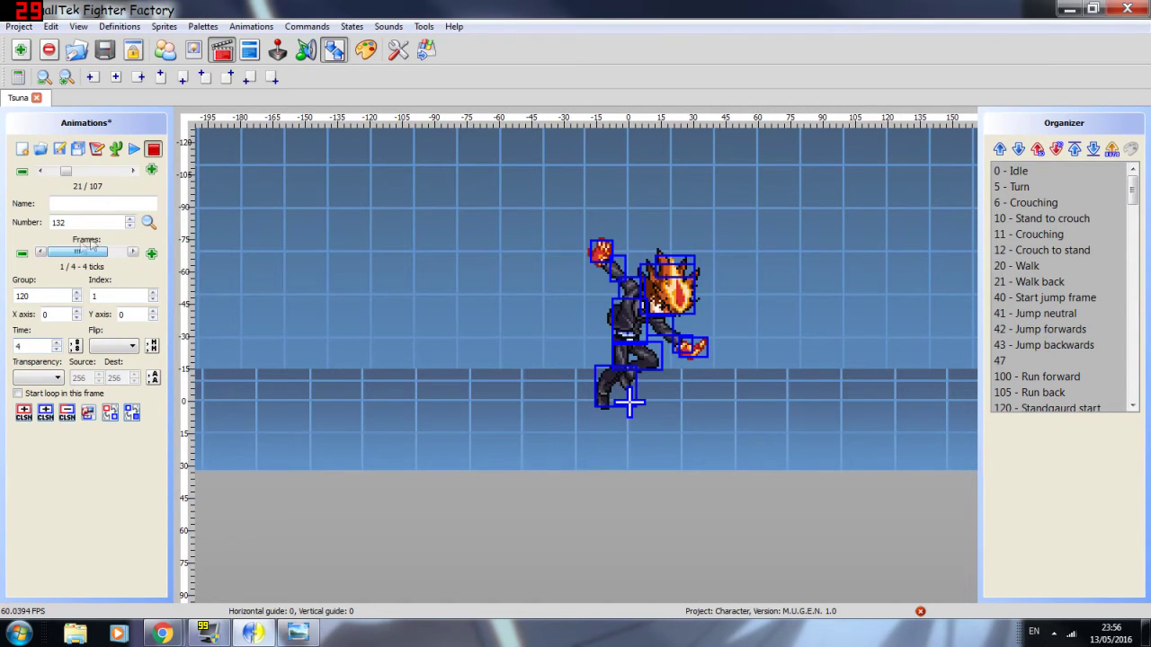
Step: Set the time of all four frames in animation 132 to 10 and preview the playback speed
click(132, 150)
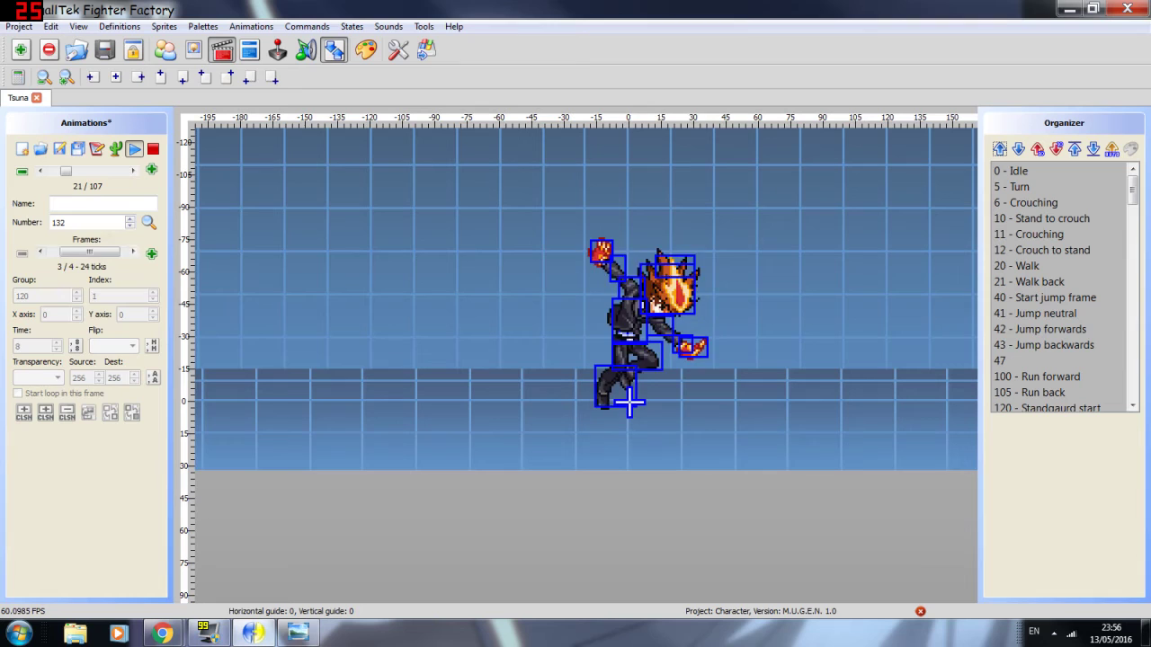
click(154, 151)
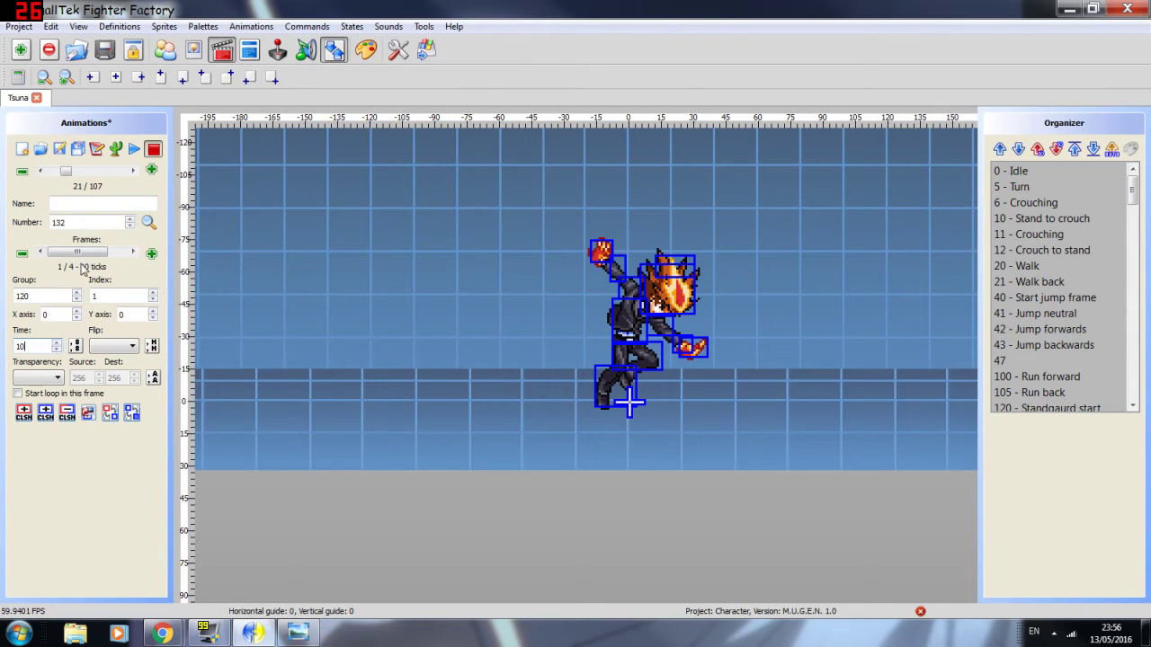
click(138, 150)
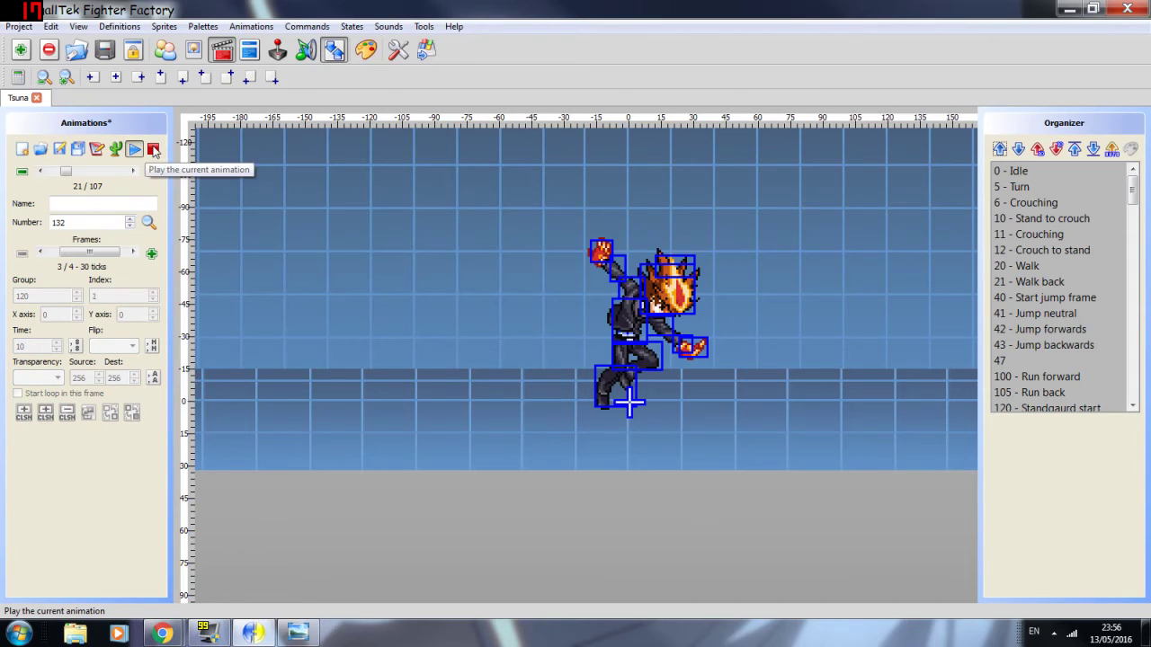
click(154, 151)
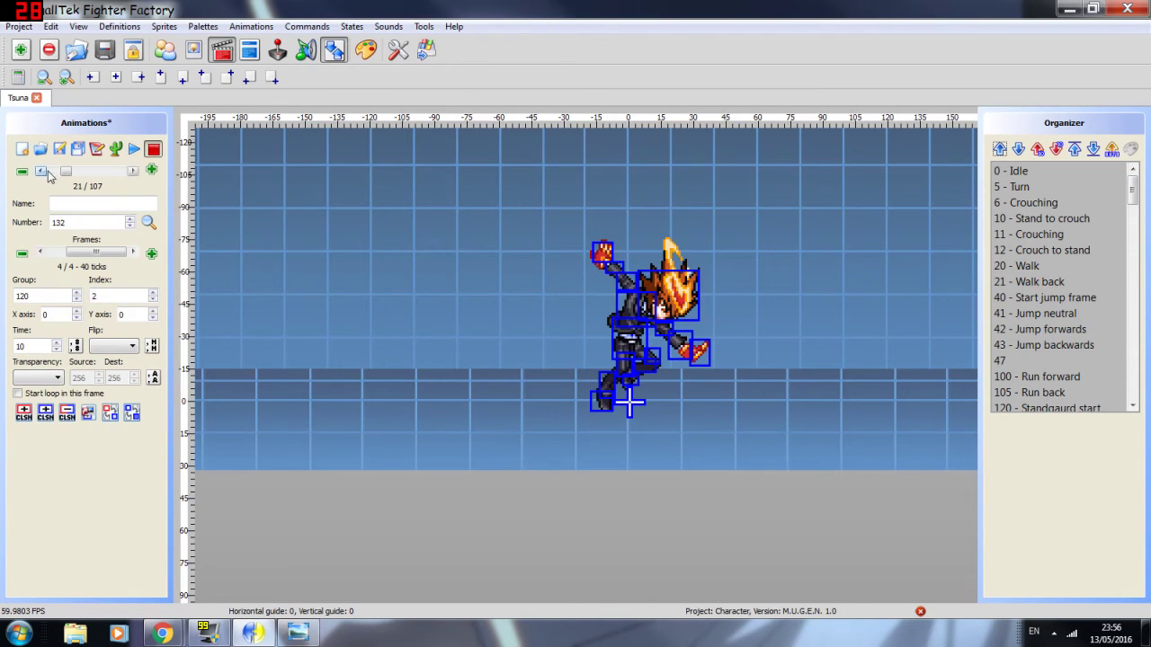
Step: Name animation 130 "Stand gaurd" and delete the two large collision boxes from its frame
click(41, 171)
click(40, 171)
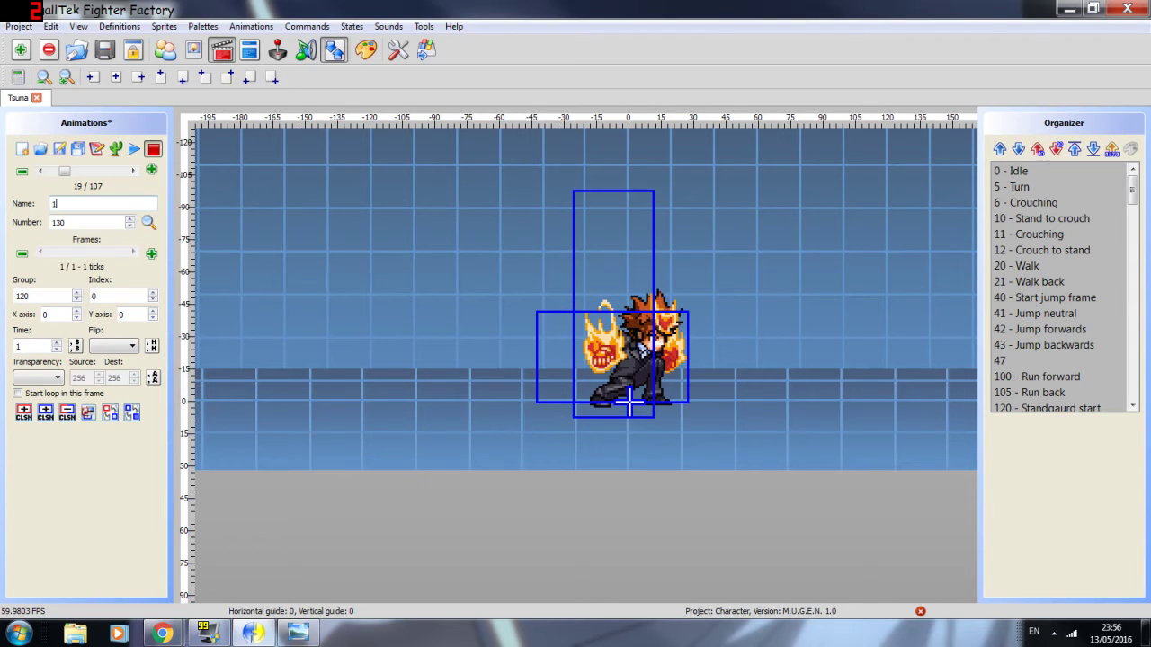
key(shift+Tab)
click(606, 228)
key(Delete)
click(576, 343)
key(Delete)
Step: Set the first frame of animation 130 to sprite group 120, index 3
key(BackSpace)
text(1)
key(BackSpace)
text(2)
key(BackSpace)
text(4)
key(BackSpace)
text(3)
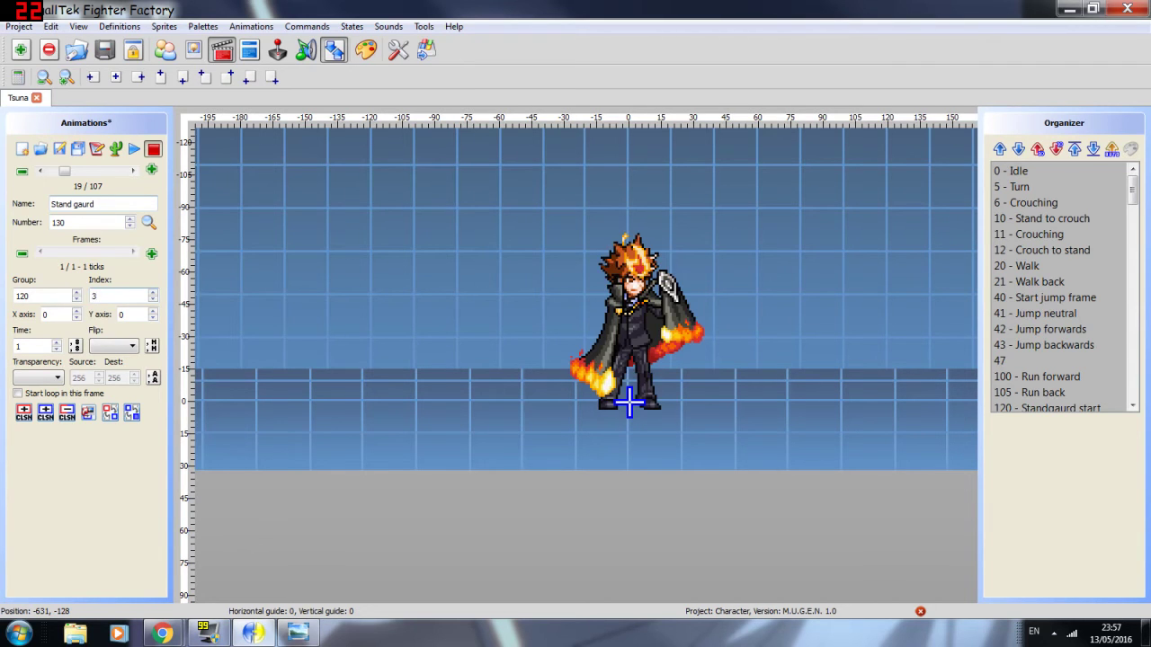
key(Up)
key(Down)
Step: Add a second frame to animation 130 using sprite group 120, index 5
click(151, 254)
text(120)
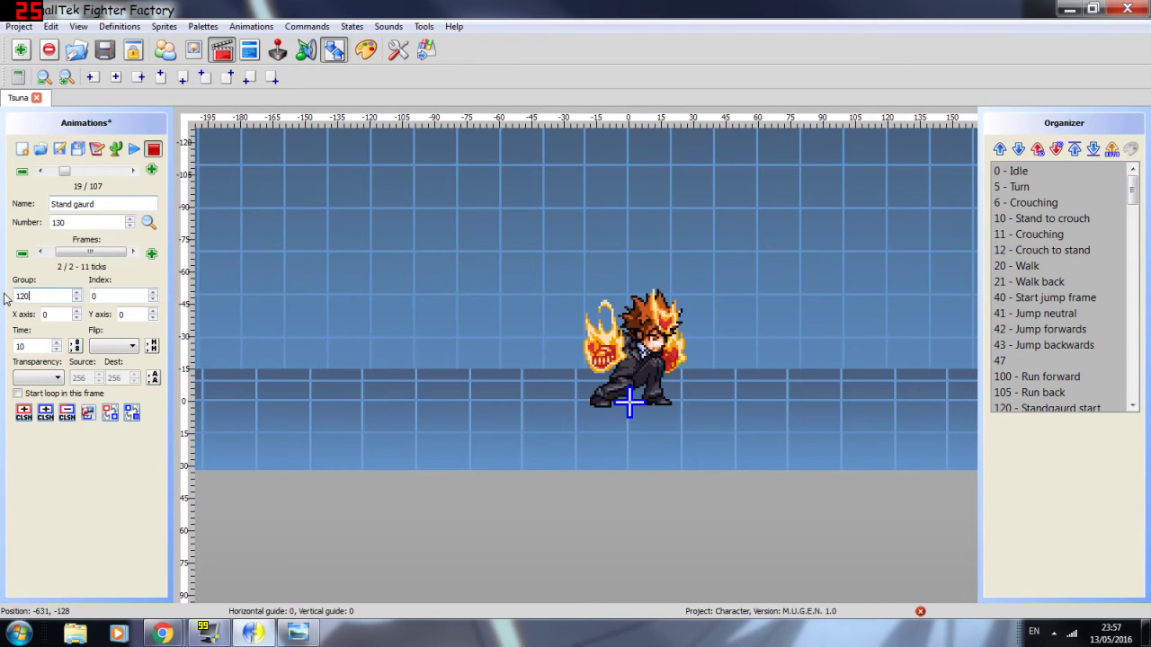
key(Tab)
text(5)
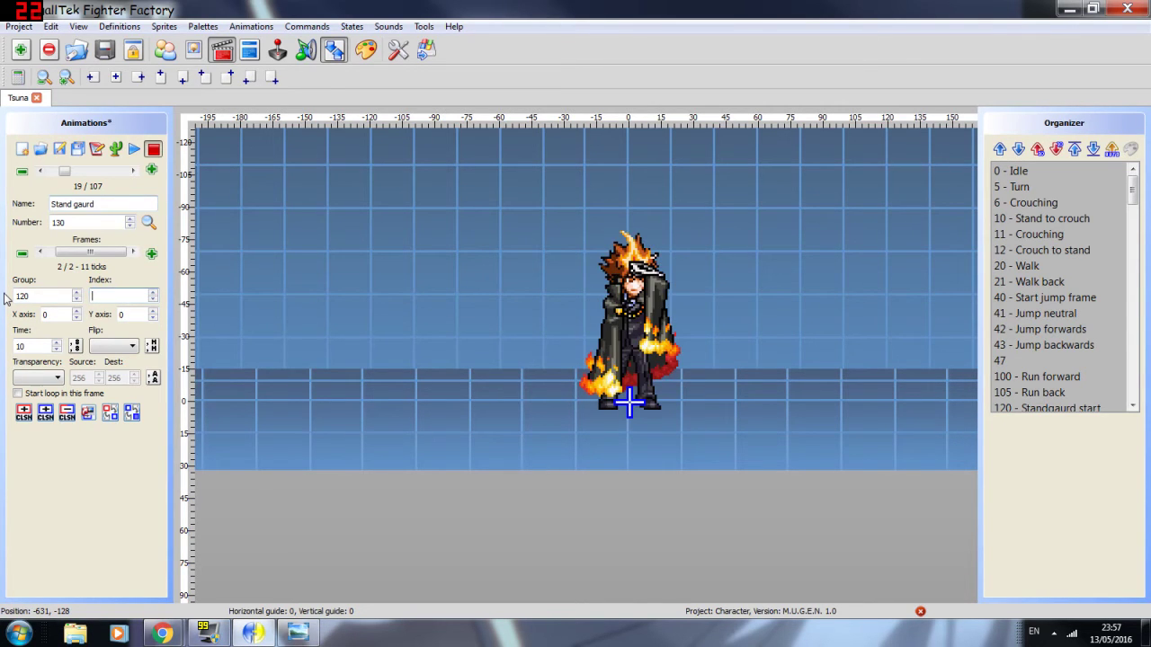
Step: Add a third frame to animation 130 with sprite group 120, compare neighbouring sprites and set the index to 7
click(152, 254)
text(120)
key(Tab)
text(6)
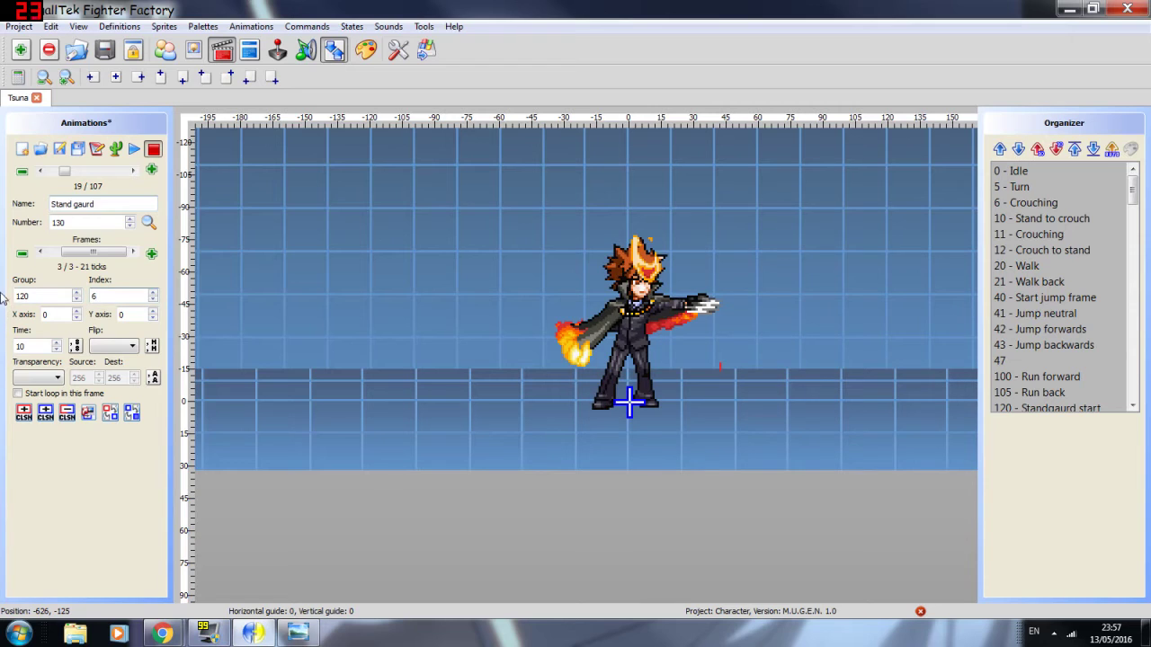
key(BackSpace)
text(7)
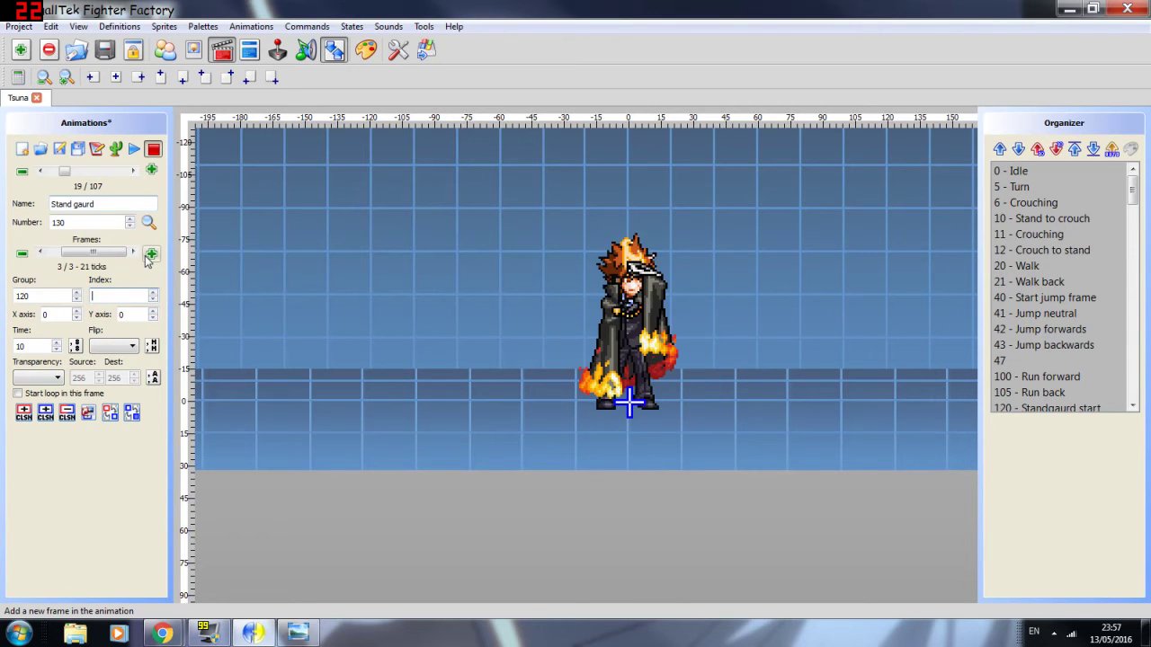
text(9)
key(BackSpace)
text(8)
key(BackSpace)
text(67)
Step: Add a fourth frame to animation 130 using sprite group 120, index 8
click(151, 256)
text(120)
key(Tab)
text(8)
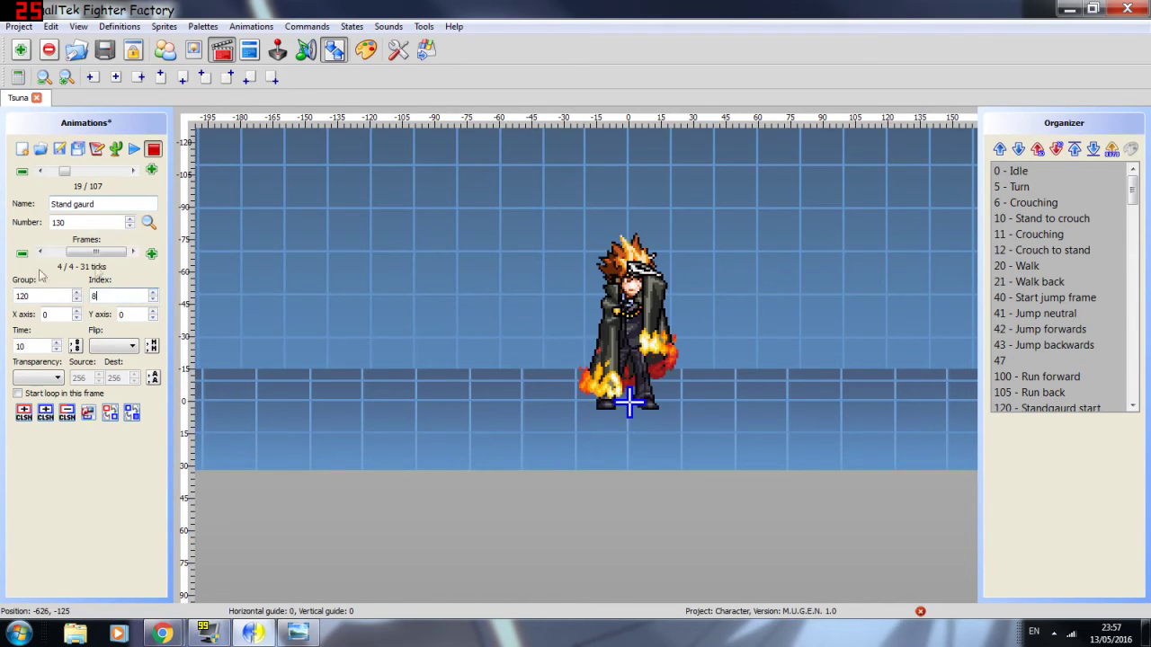
Step: Try sprites of group 120 with indexes 9, 10 and 11 in a fifth frame of animation 130, and remove that frame
click(150, 257)
key(shift+Tab)
text(120)
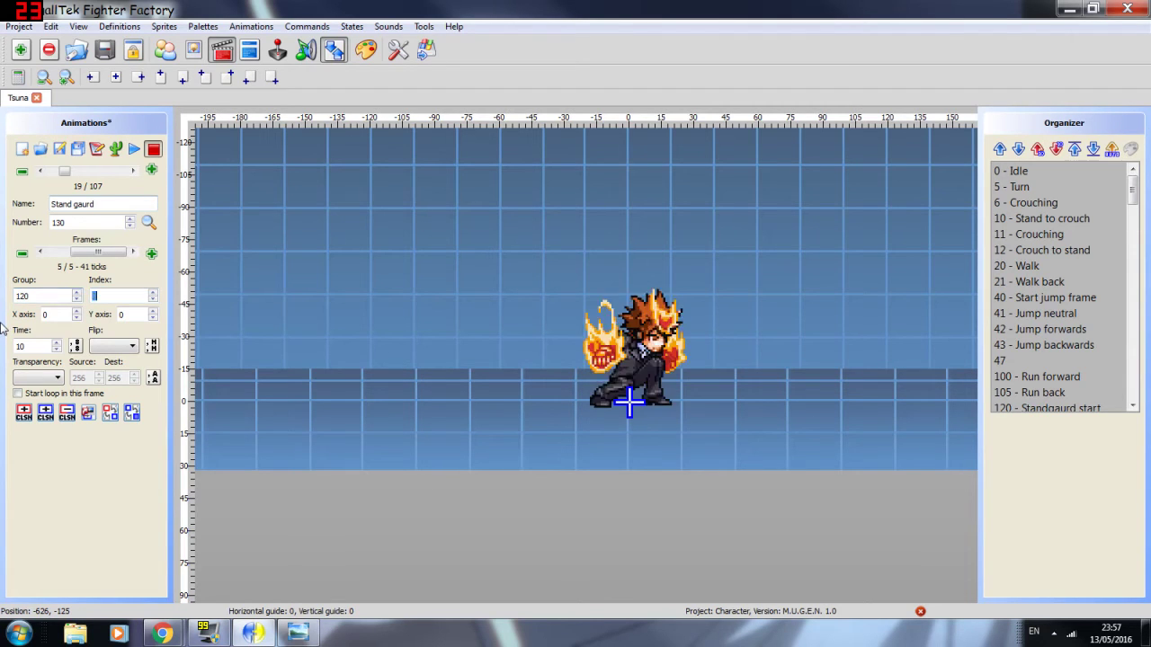
key(Tab)
text(9)
text(10)
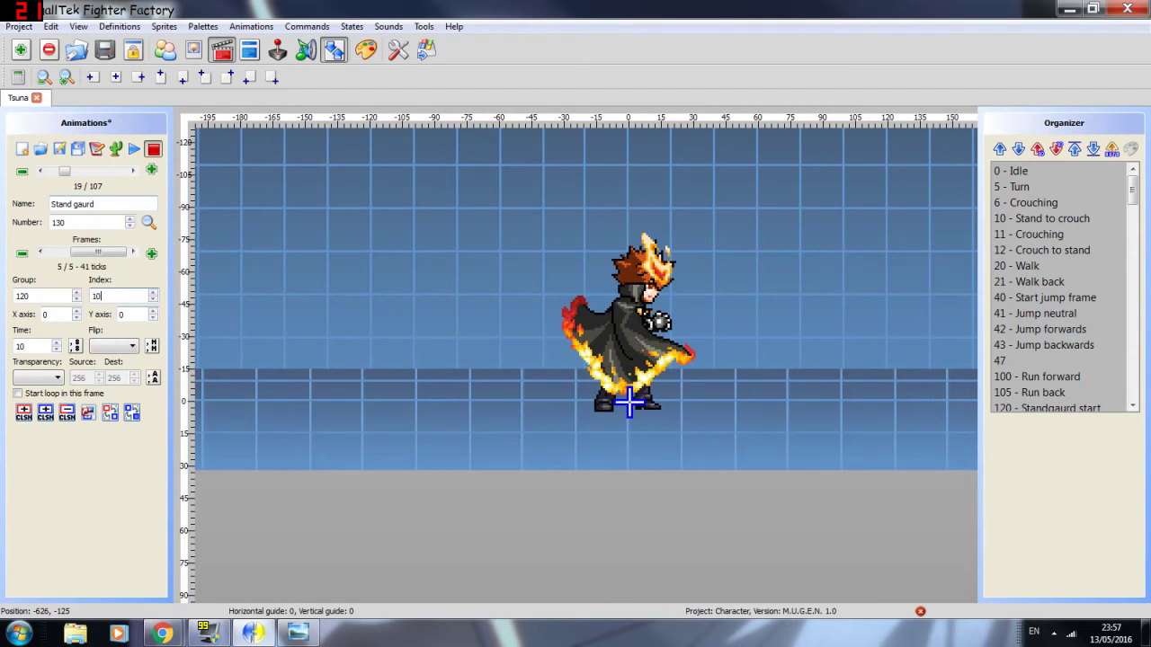
key(BackSpace)
text(1)
key(BackSpace)
text(0)
key(BackSpace)
text(1)
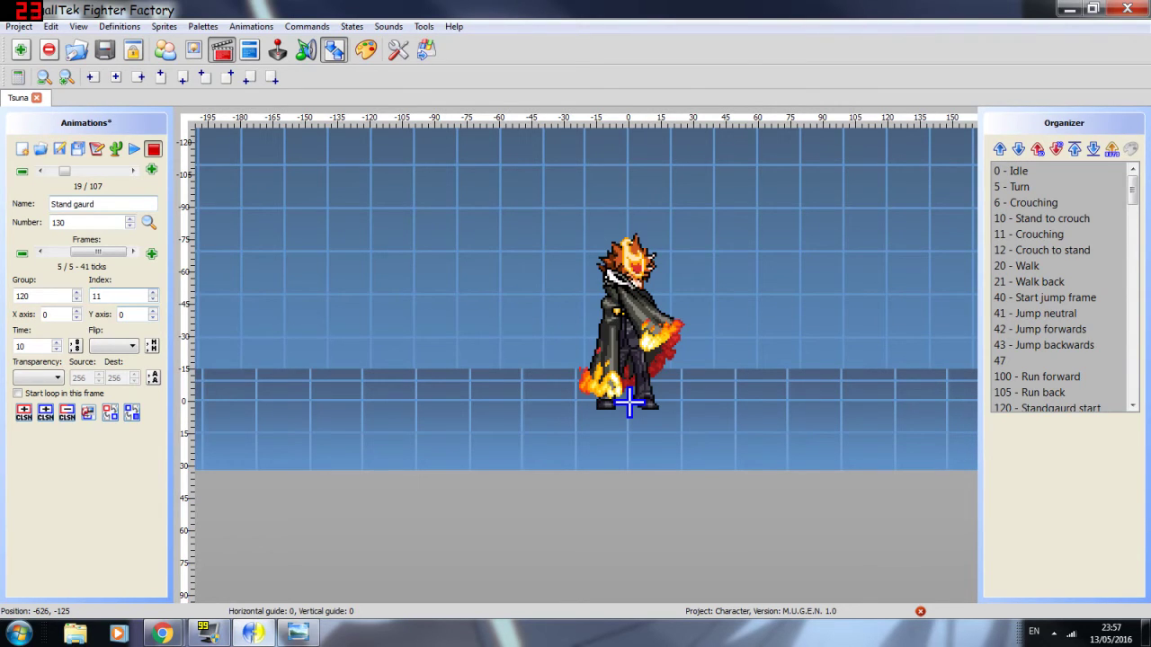
drag(95, 255, 119, 259)
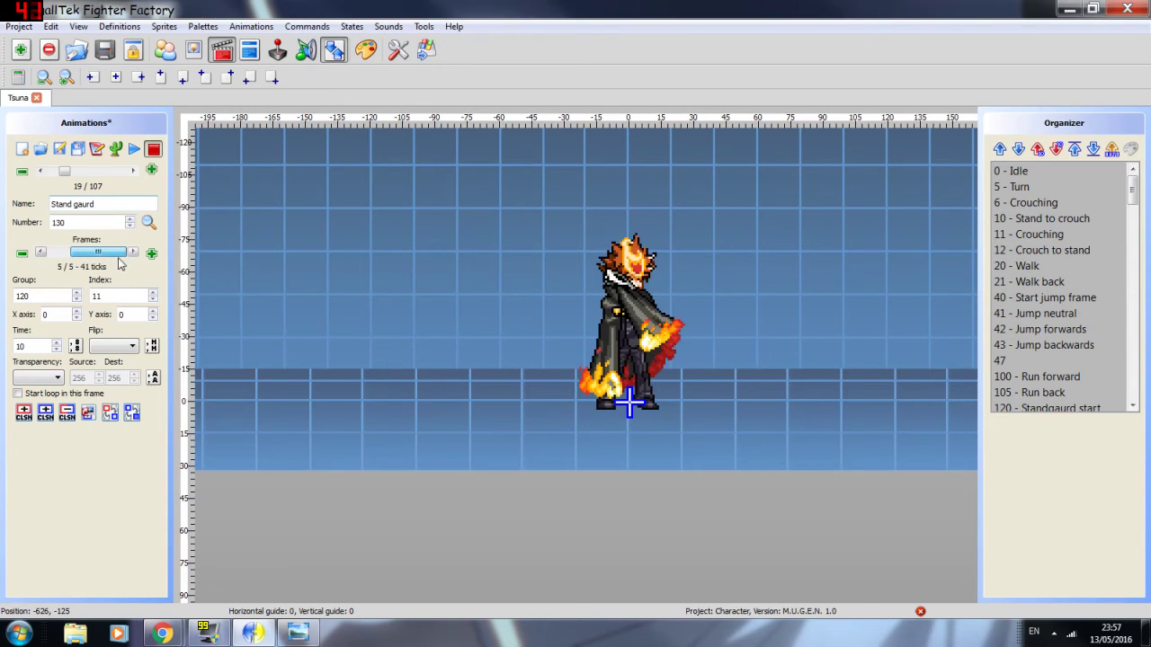
click(22, 252)
key(Return)
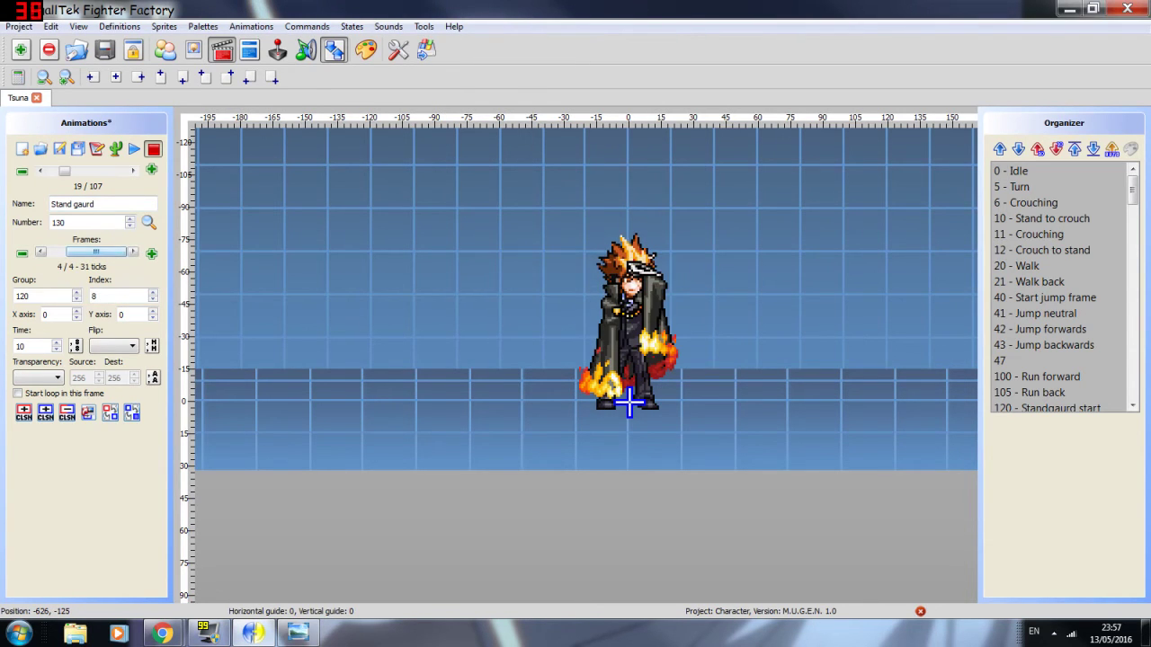
Step: Add a second frame to animation 120, Standgaurd start, using sprite group 120, index 9
click(41, 171)
click(40, 170)
click(40, 171)
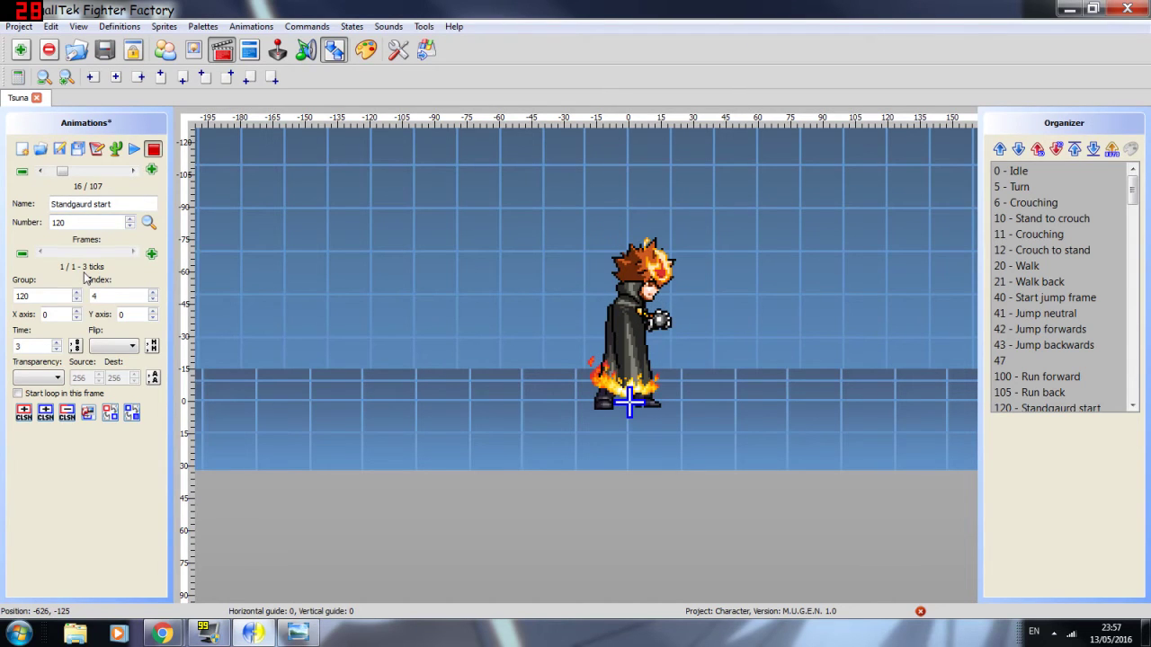
click(150, 252)
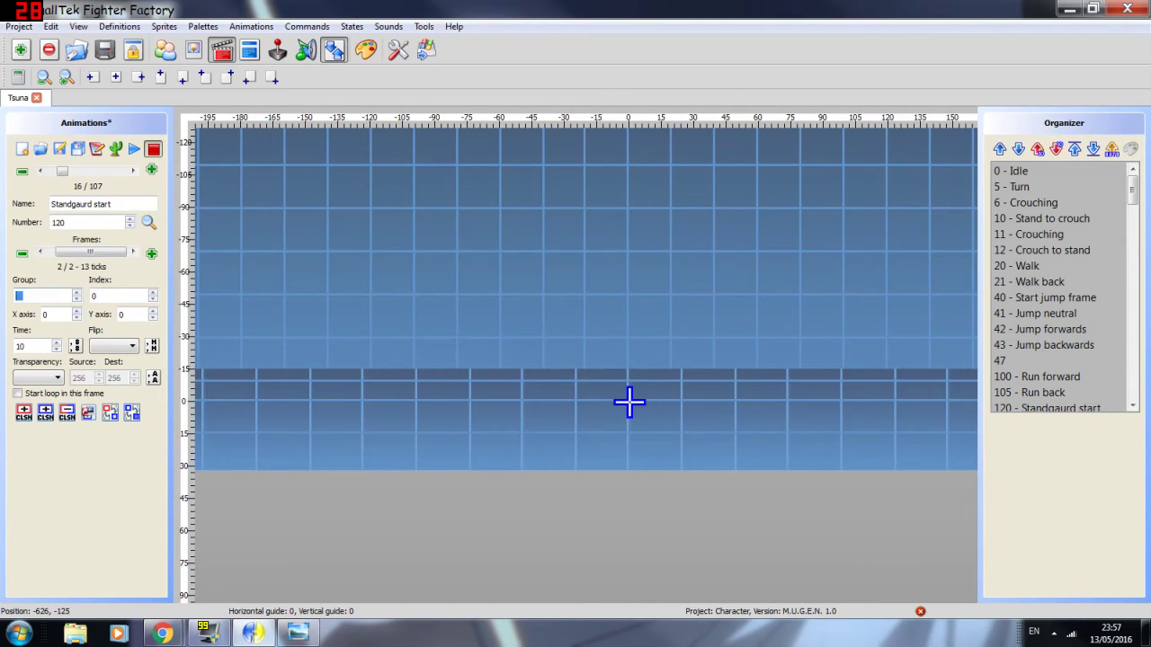
text(120)
key(Tab)
text(9)
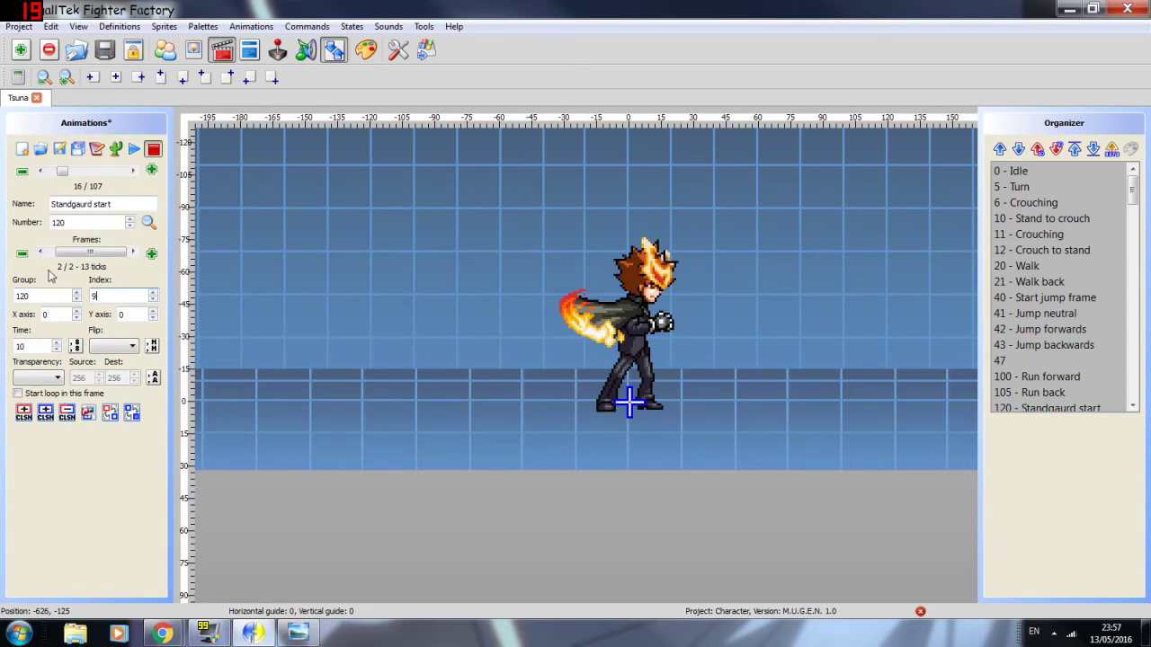
Step: Add third and fourth frames to animation 120 using sprite group 120, indexes 10 and 11
click(151, 253)
text(120)
key(Tab)
text(10)
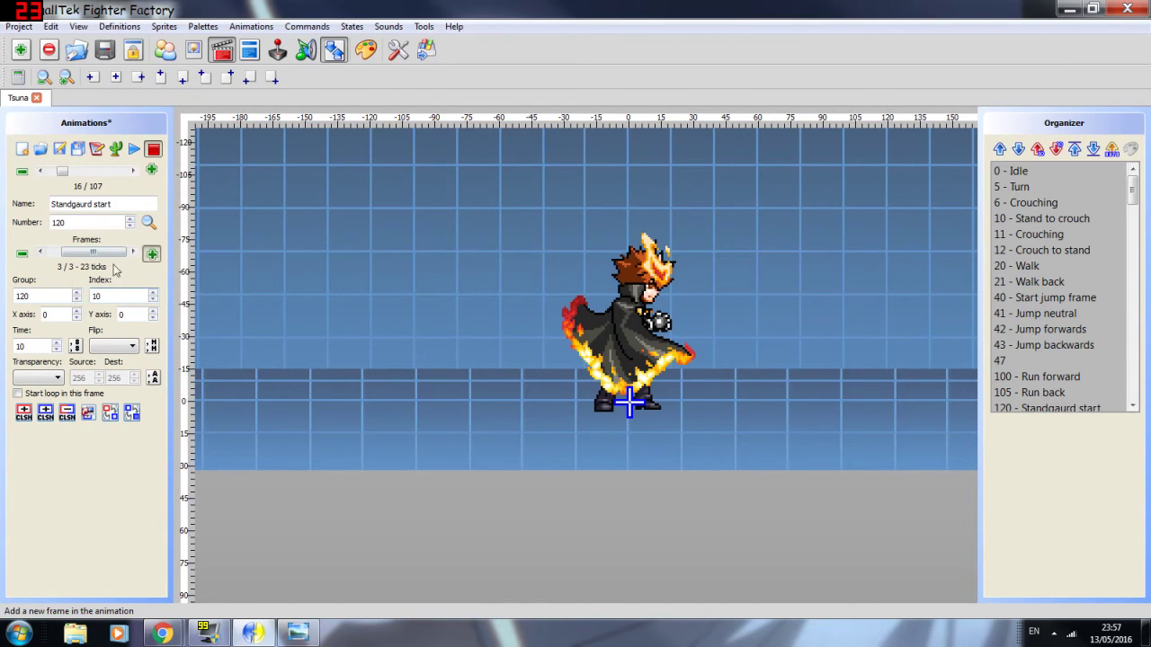
click(151, 253)
text(120)
key(Tab)
text(11)
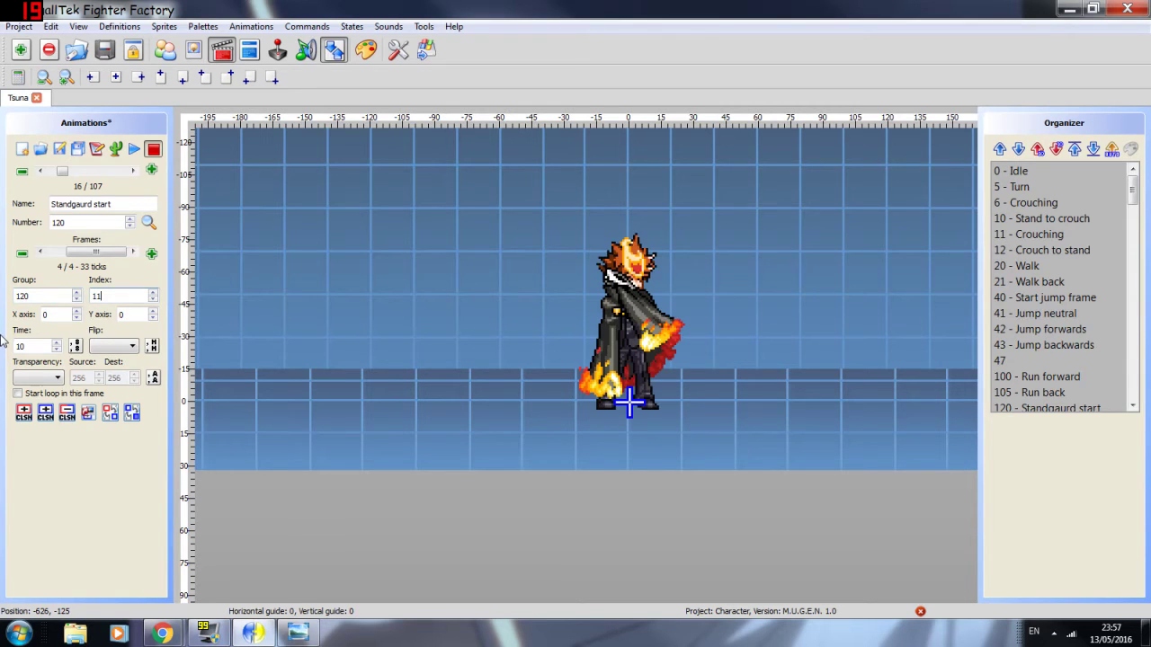
Step: Set the time of all four frames in animation 120 to 2 and preview the animation
drag(104, 258, 72, 255)
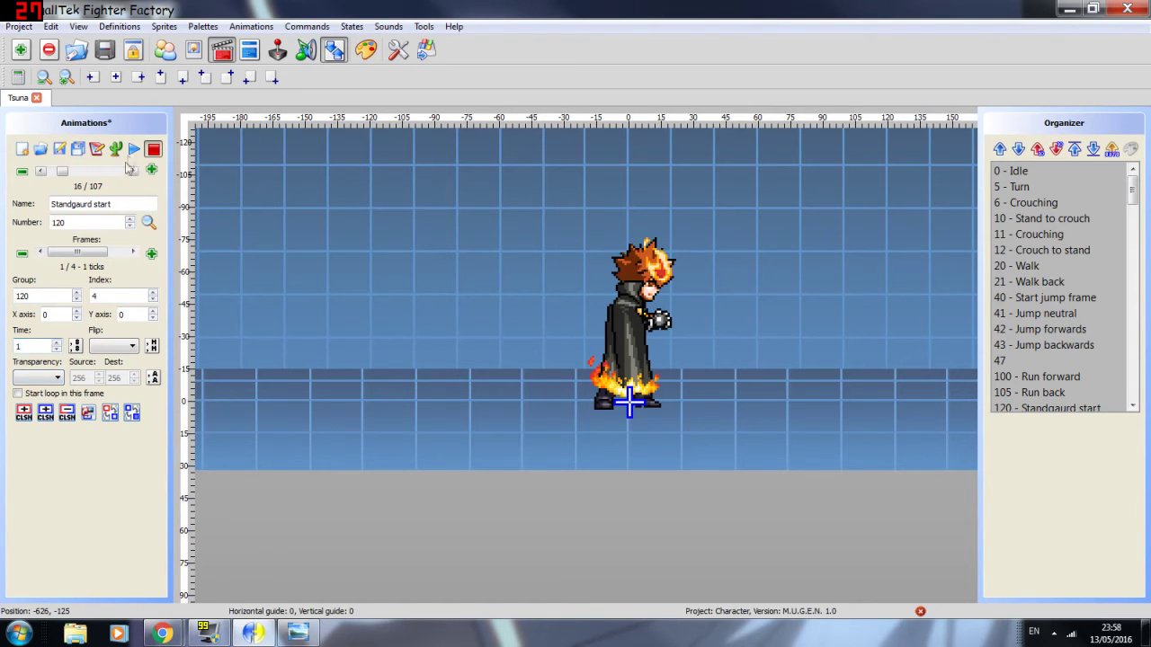
click(134, 149)
click(154, 150)
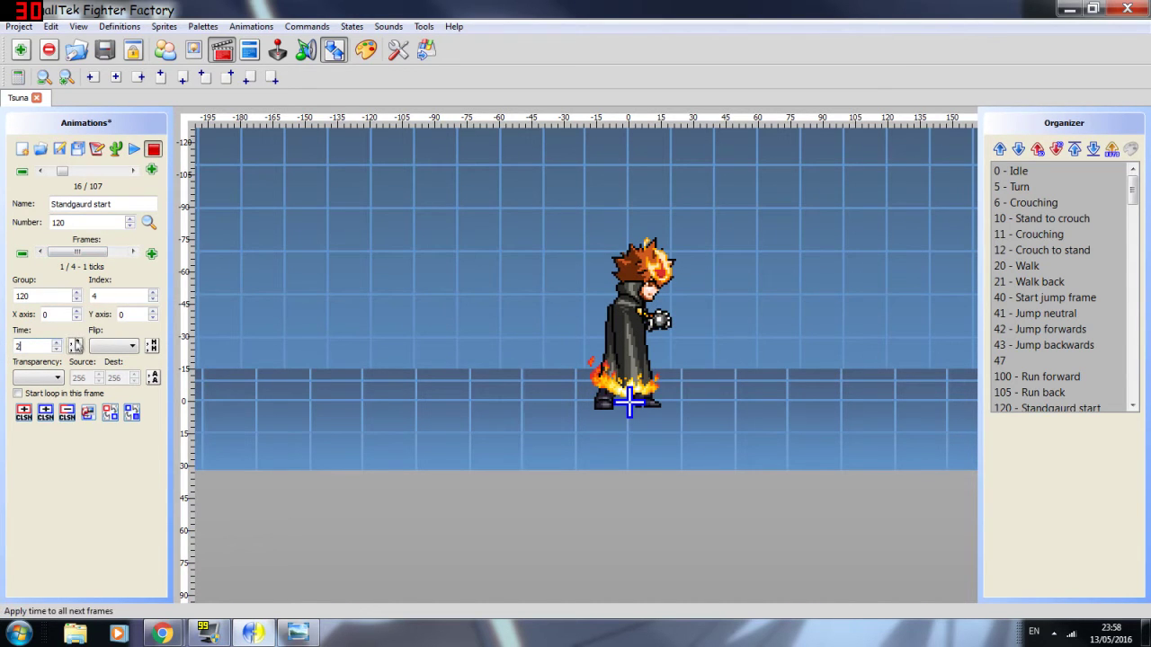
click(134, 150)
click(159, 147)
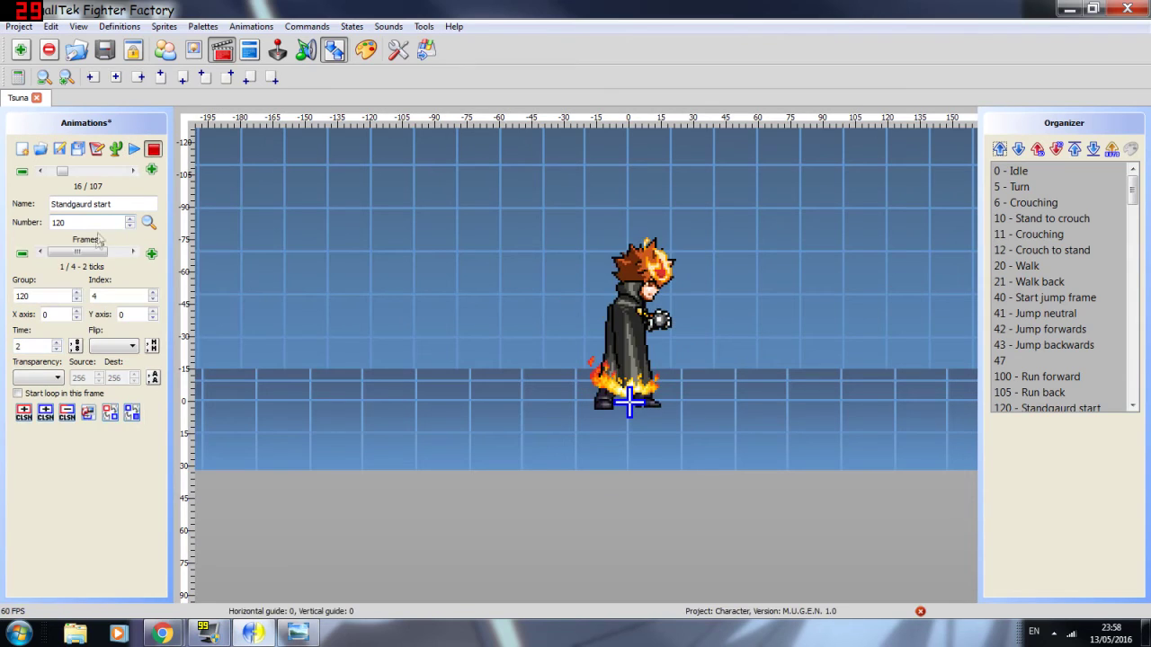
Step: Set the time of animation 120's fourth frame to 6 and play the animation to check it
drag(90, 250, 133, 249)
text(4)
drag(27, 347, 1, 347)
click(76, 349)
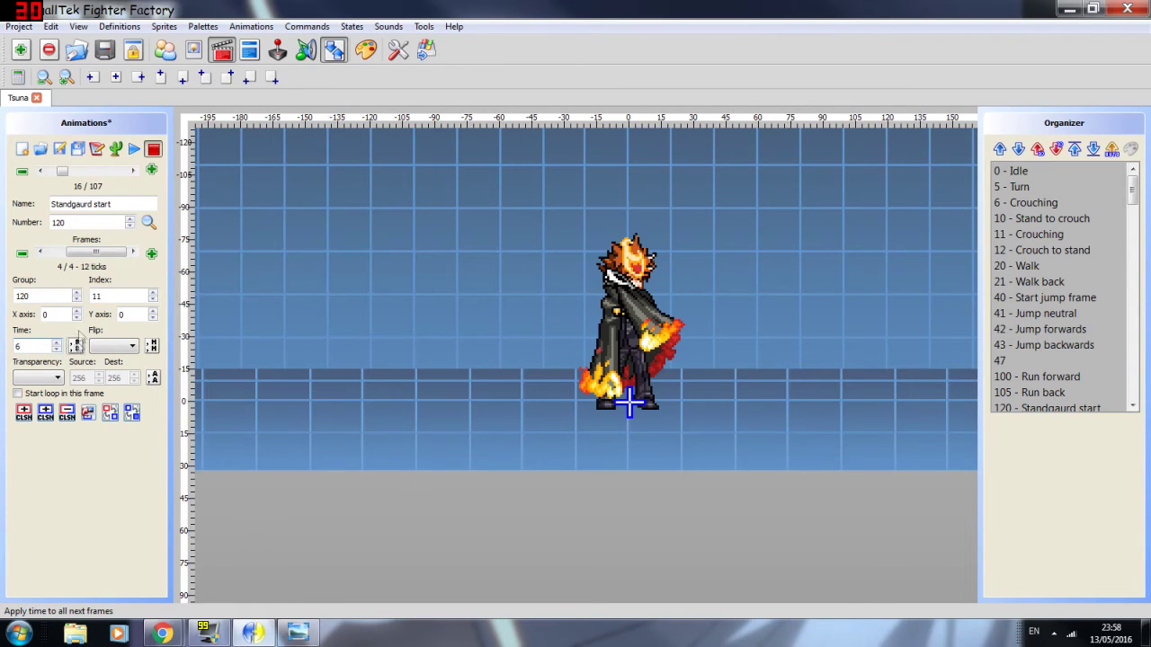
click(134, 149)
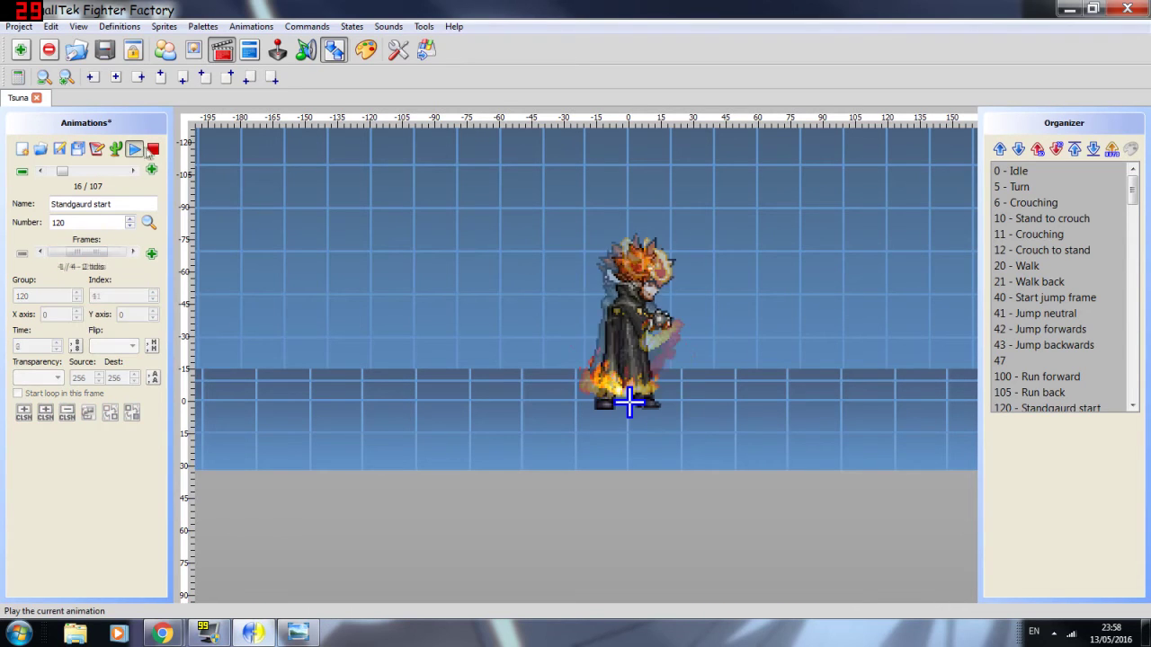
click(154, 150)
Step: Add a fifth frame to animation 130, Stand gaurd, with sprite group 120, trying several sprites and setting index 13
click(132, 171)
click(132, 171)
click(132, 171)
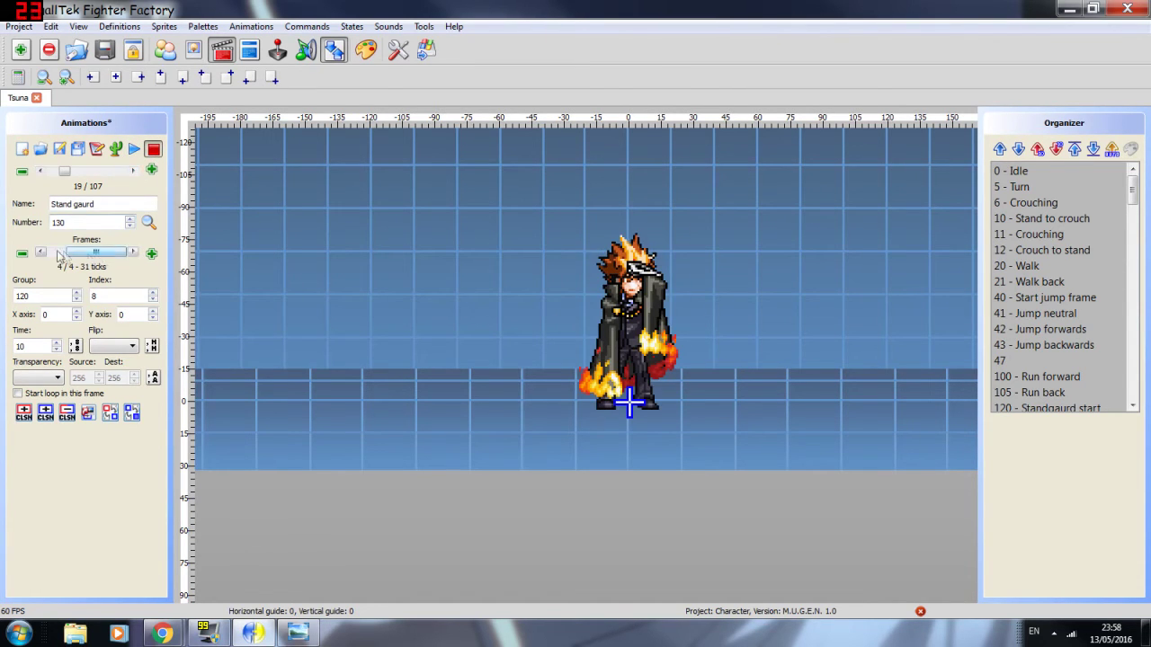
click(149, 253)
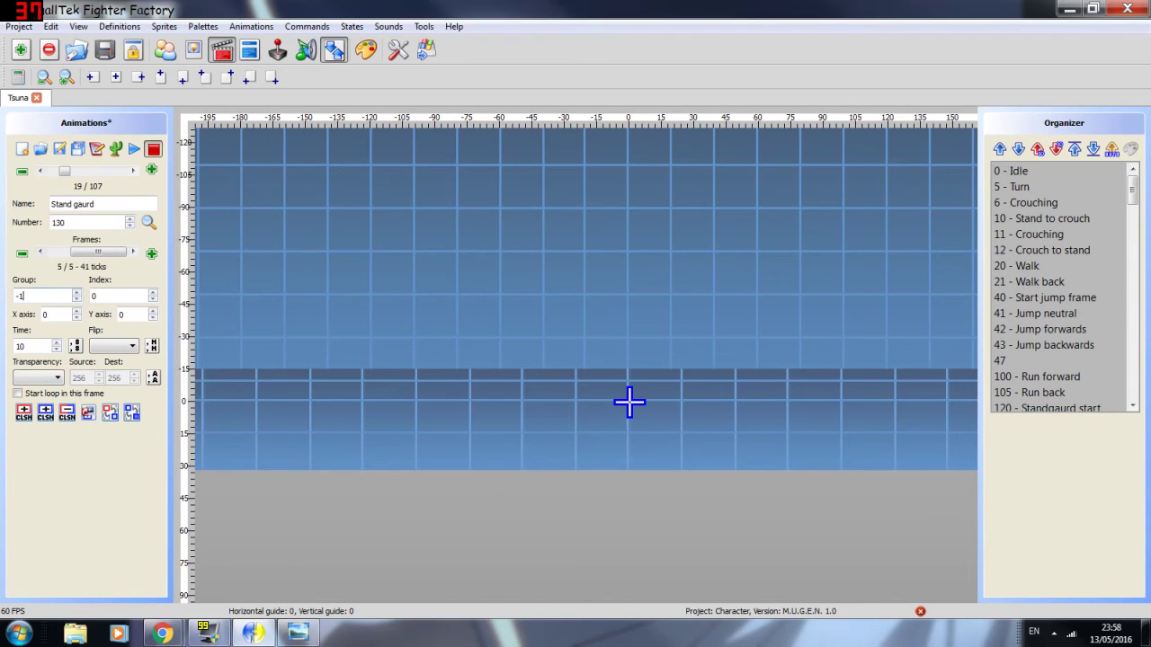
text(120)
key(Tab)
text(9)
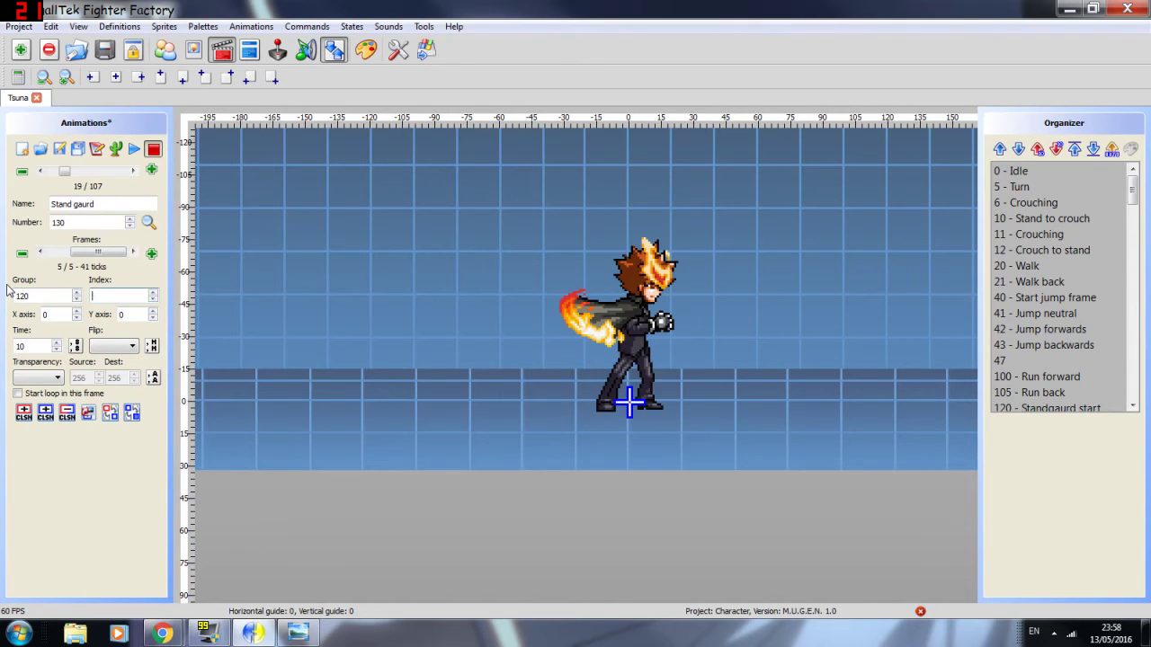
text(10)
key(BackSpace)
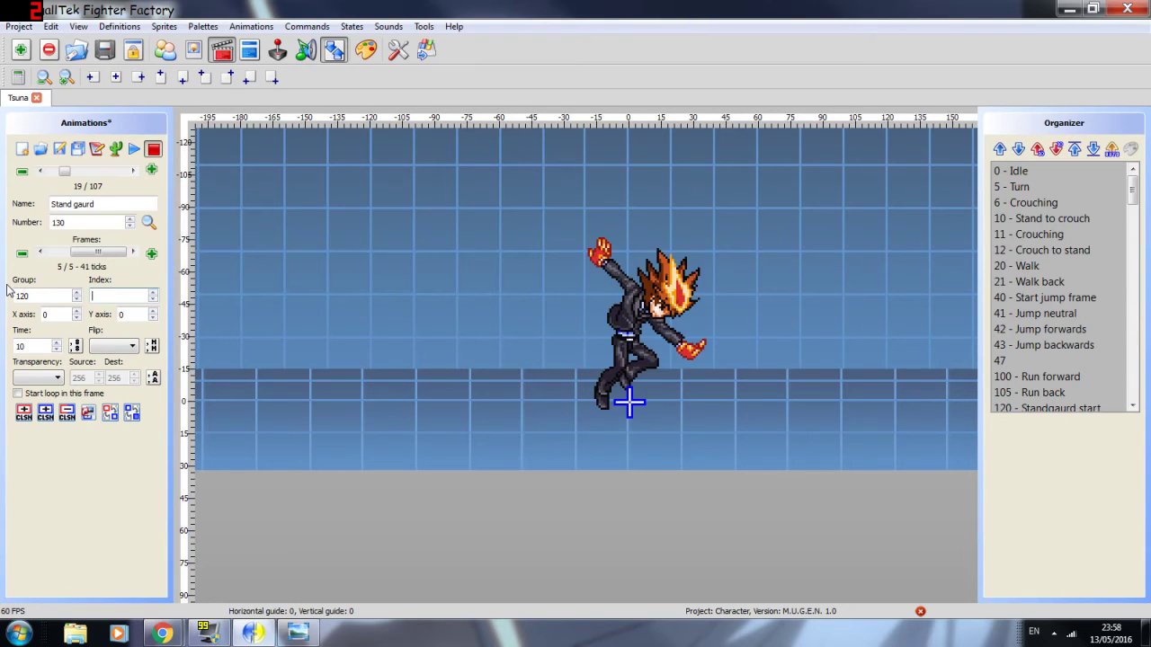
text(2)
key(BackSpace)
text(3)
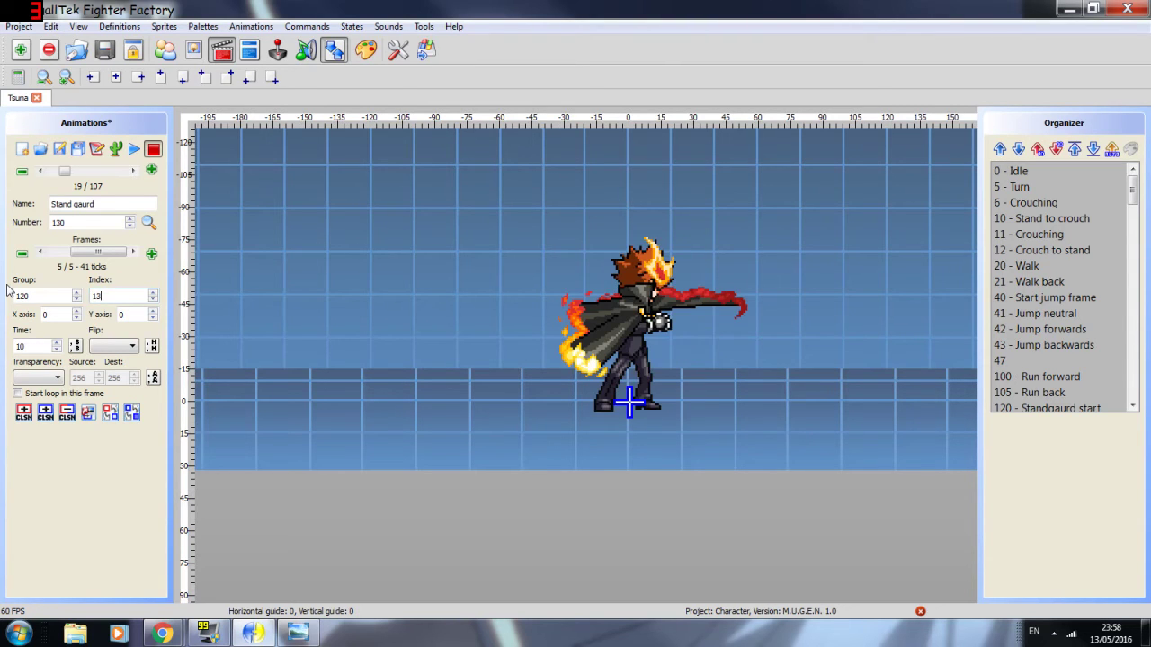
Step: Try sprite indexes 14 and 15 on the fifth frame of animation 130, and delete that frame
key(BackSpace)
text(4)
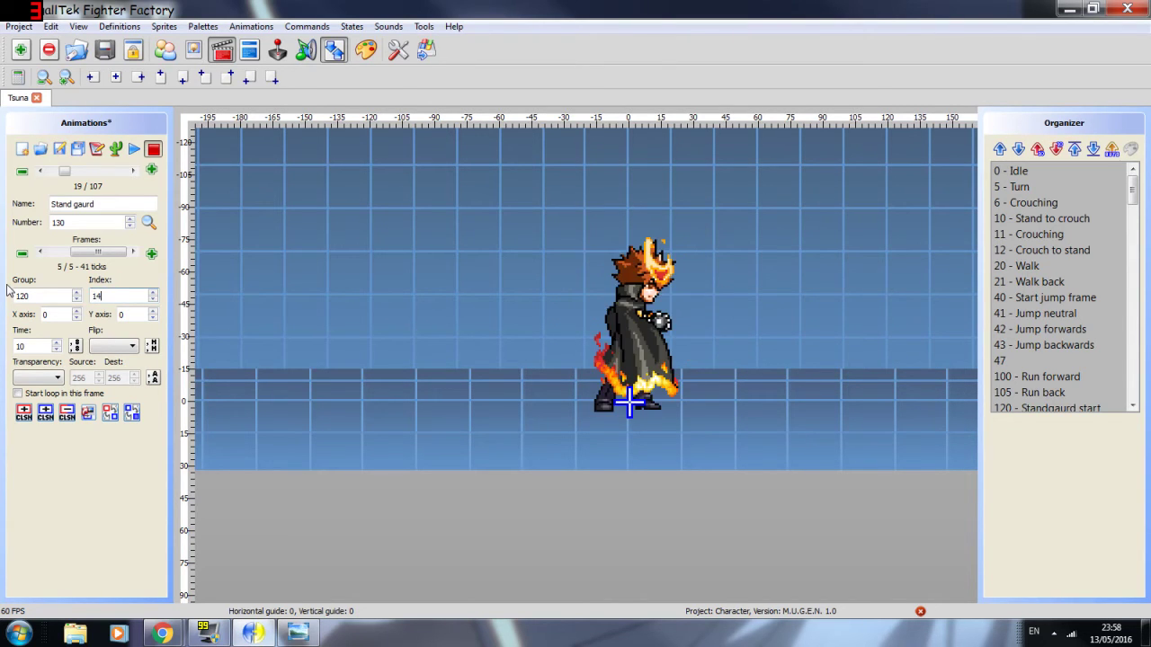
key(BackSpace)
text(5)
key(BackSpace)
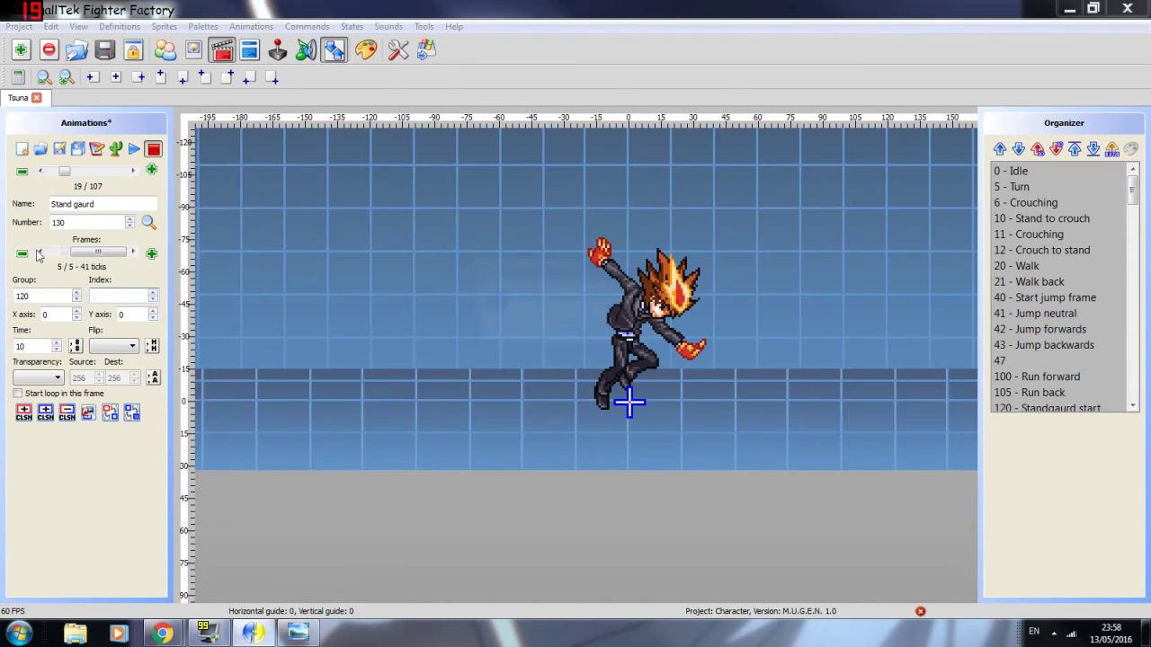
click(23, 254)
Step: Set the time of all four frames in animation 130 to 2 and save the project
mouse_move(95, 255)
mouse_down()
mouse_move(85, 254)
mouse_move(95, 281)
mouse_move(43, 260)
mouse_move(80, 267)
mouse_up()
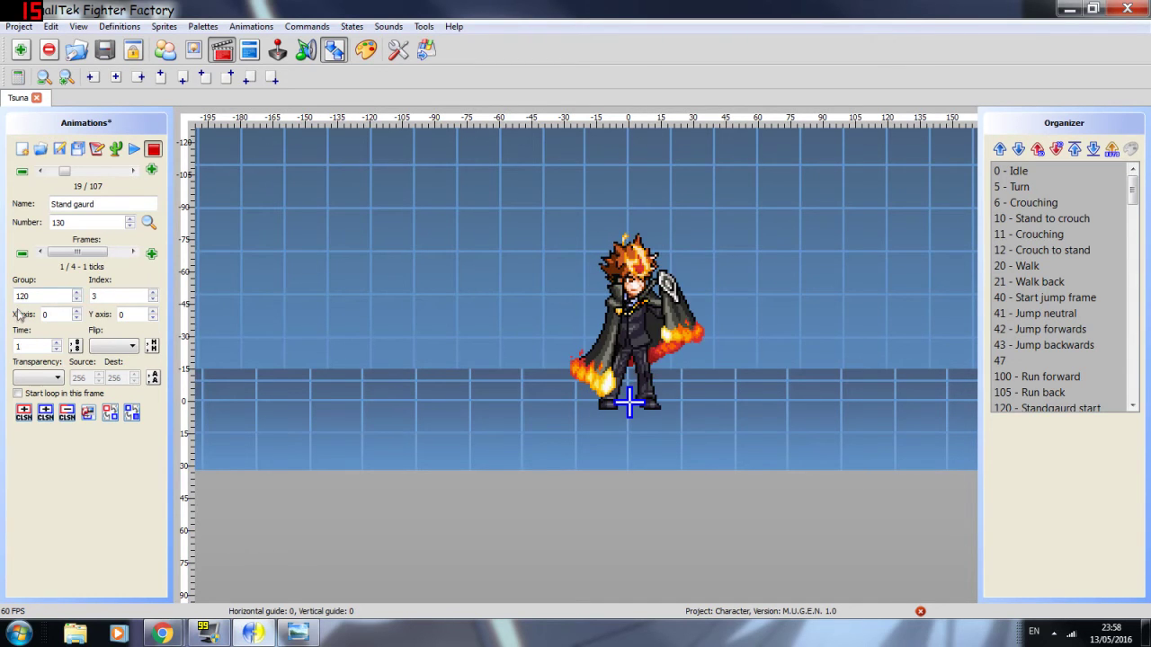
click(76, 346)
drag(78, 253, 21, 262)
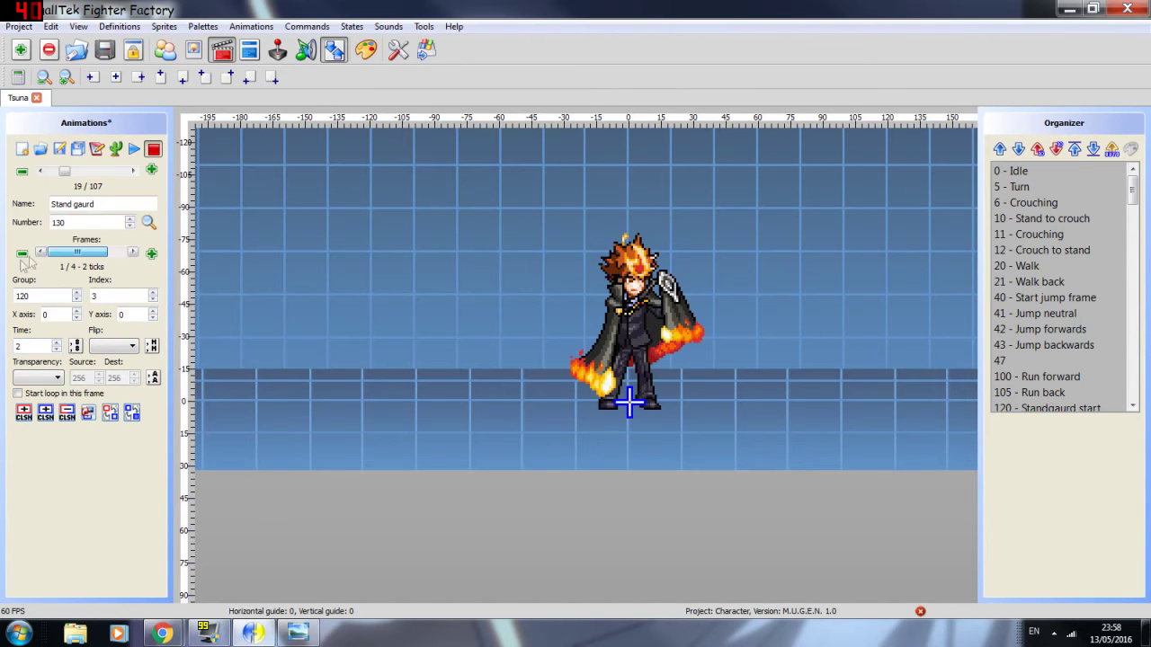
click(106, 51)
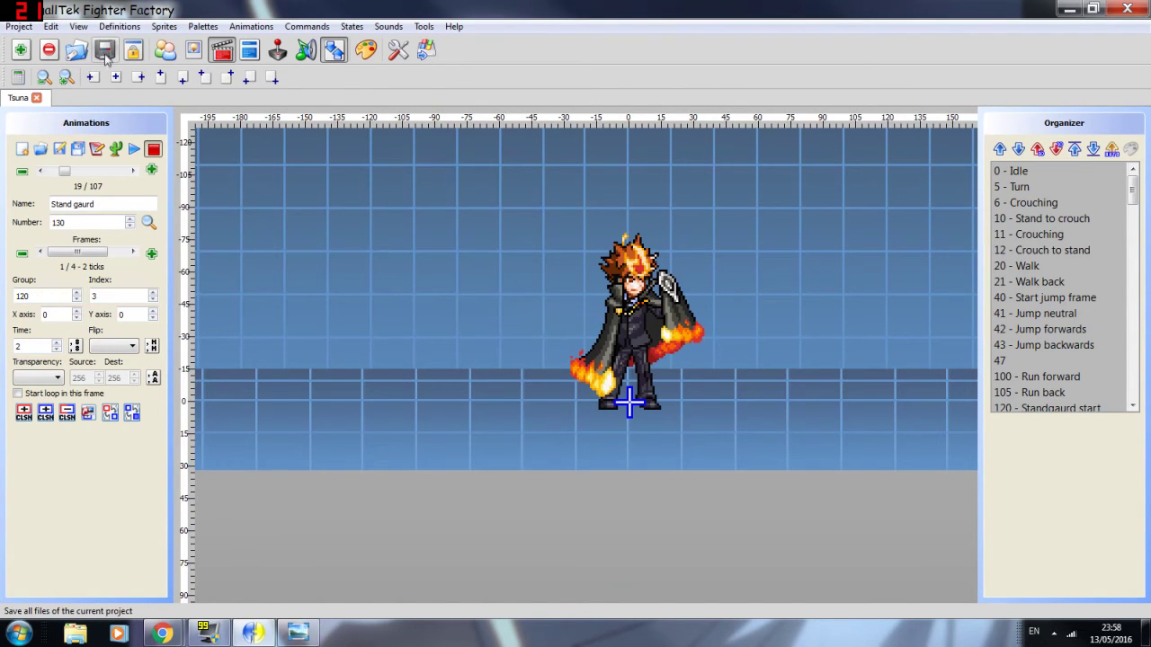
Step: Set the sprite of animation 131 to group 120, index 0
click(133, 172)
key(Left)
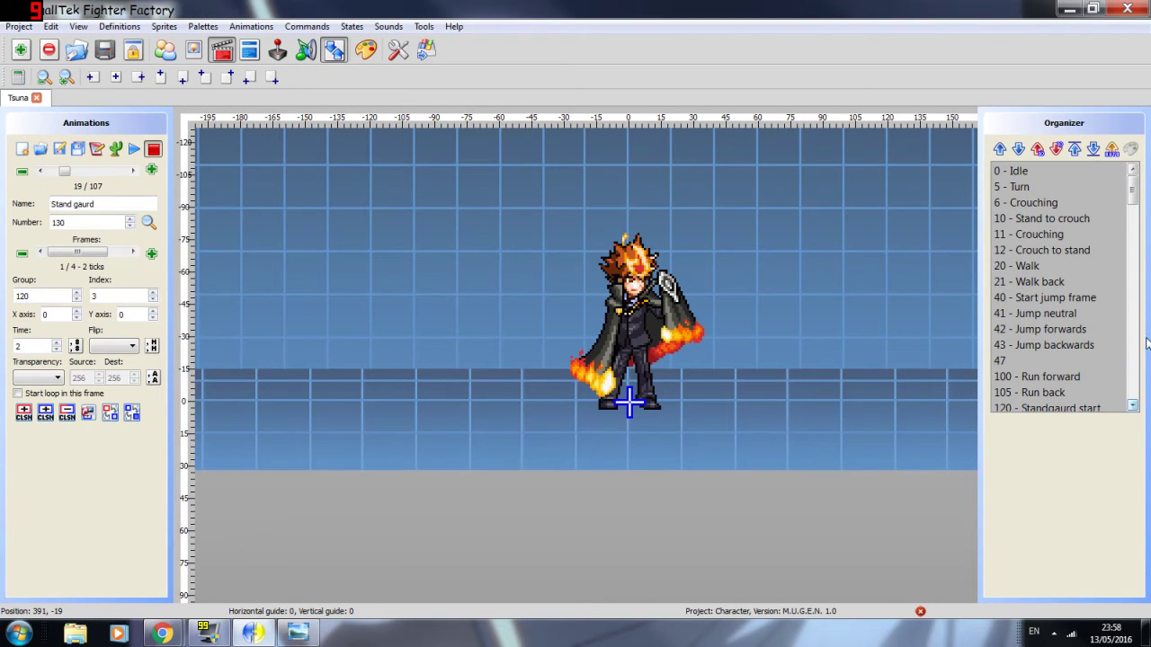
click(133, 171)
text(120)
key(Tab)
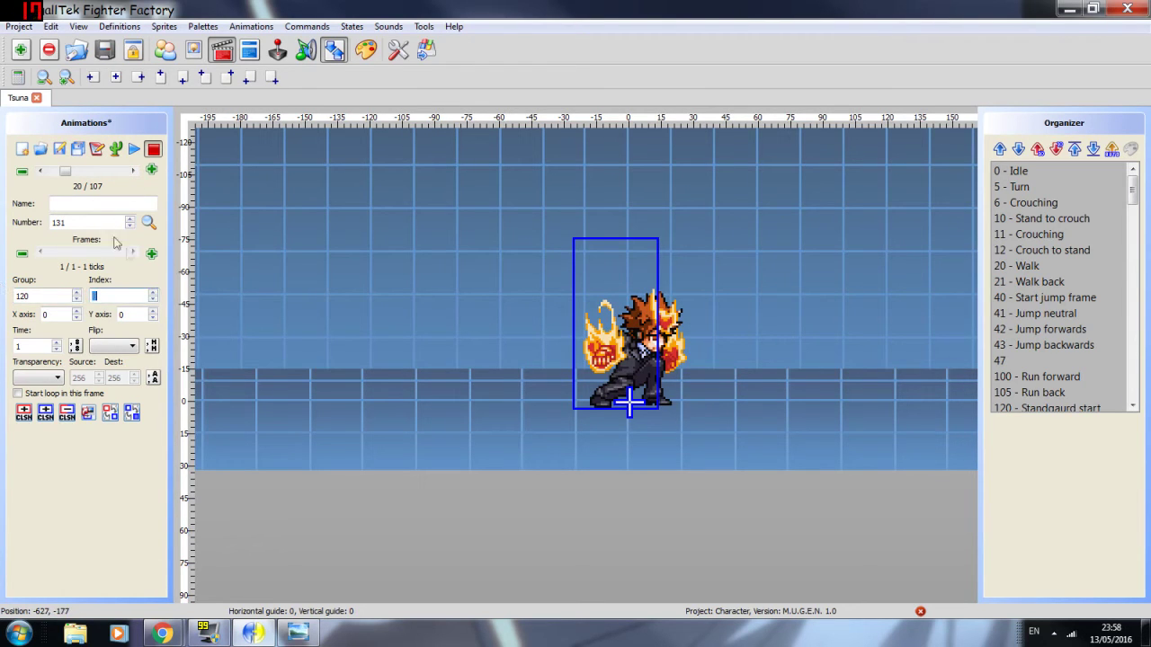
Step: Replace animation 131's old collision box with two CLSN2 boxes over the crouching character's legs and upper body
click(597, 293)
key(Delete)
click(40, 423)
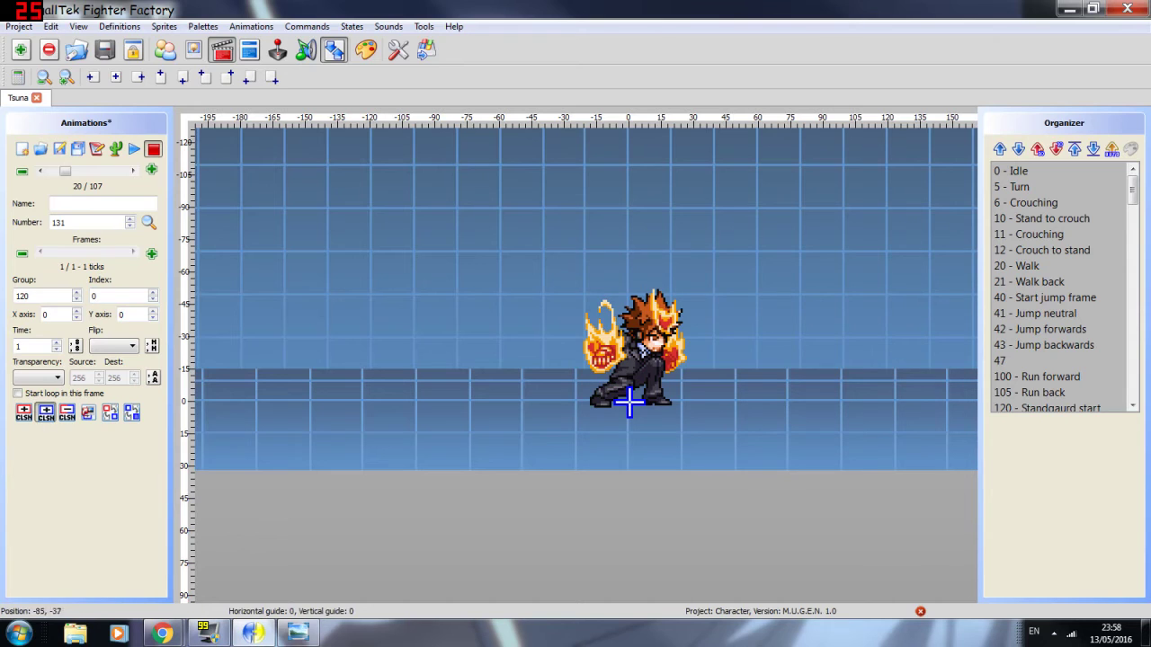
mouse_move(590, 406)
mouse_down()
mouse_move(676, 364)
mouse_move(684, 289)
mouse_up()
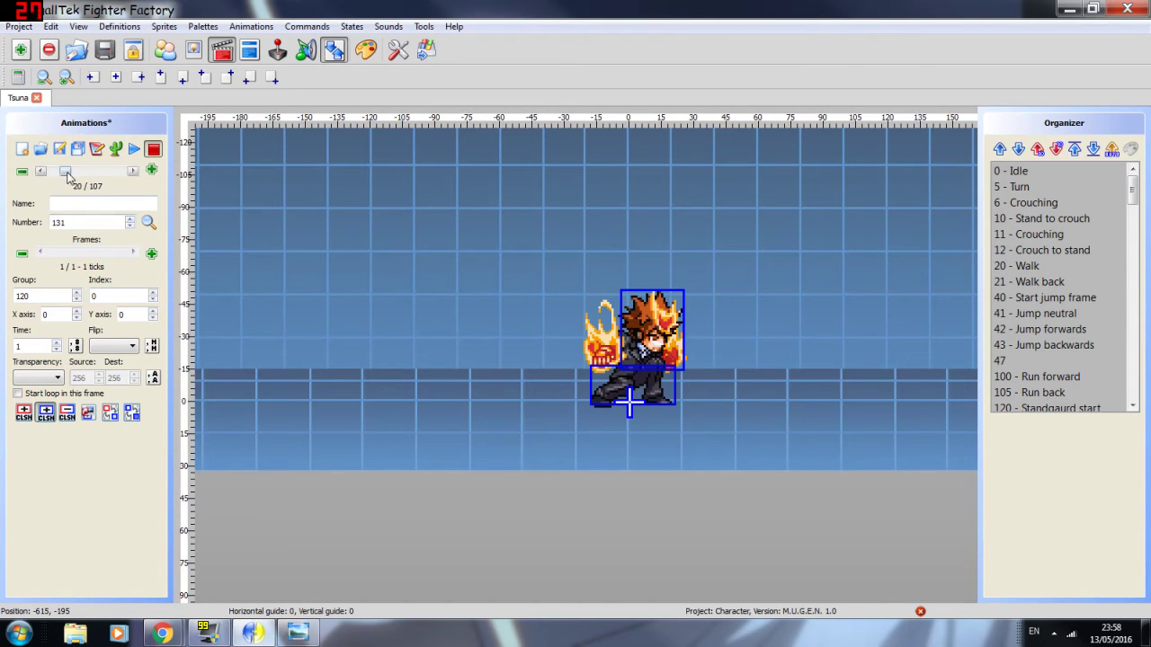
Step: Replace the collision box of animation 121, Gaurd start crouch, with two CLSN2 boxes over the legs and upper body
key(Left)
key(Left)
key(Left)
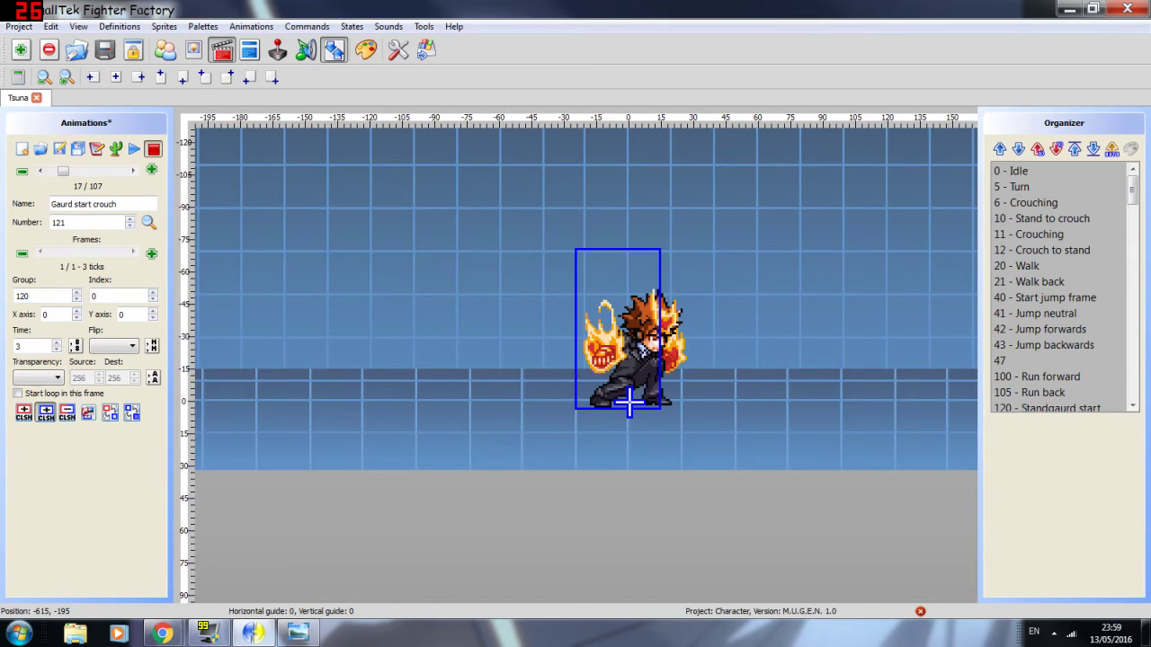
click(47, 414)
click(587, 296)
key(Delete)
click(46, 412)
mouse_move(594, 404)
mouse_down()
mouse_move(672, 376)
mouse_move(690, 295)
mouse_move(676, 296)
mouse_up()
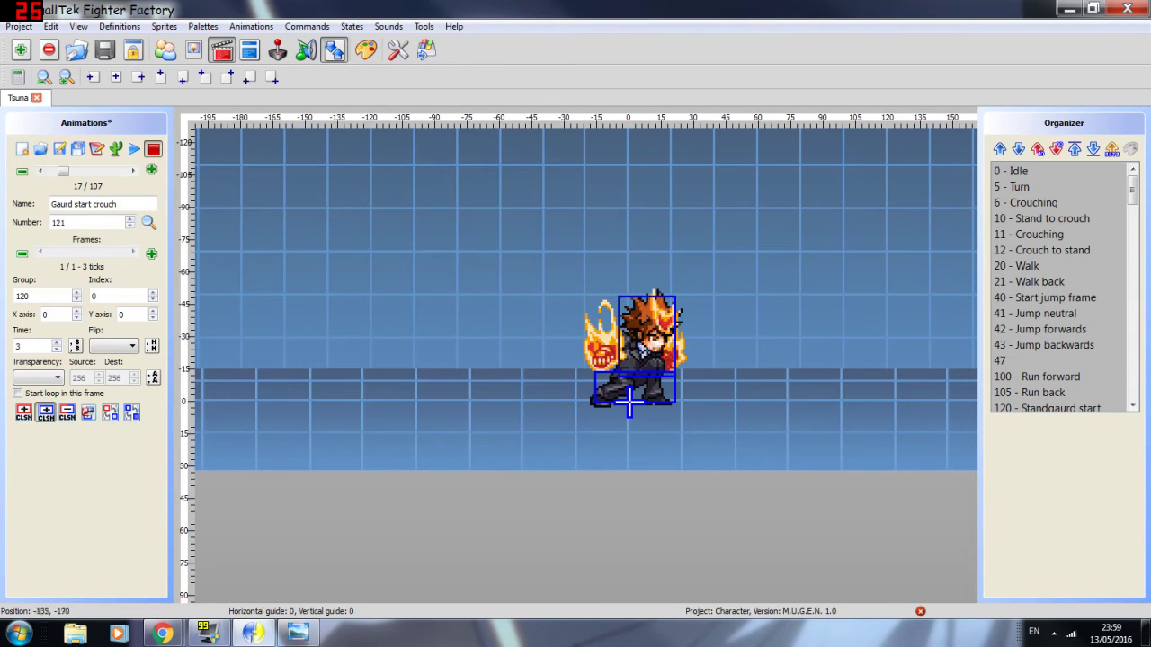
Step: Draw CLSN2 boxes on the first two frames of animation 120: one full-body box, and separate boxes over the second frame's body parts
click(40, 172)
key(Right)
key(Left)
drag(86, 253, 20, 431)
mouse_move(594, 409)
mouse_down()
mouse_move(624, 385)
mouse_move(671, 247)
mouse_up()
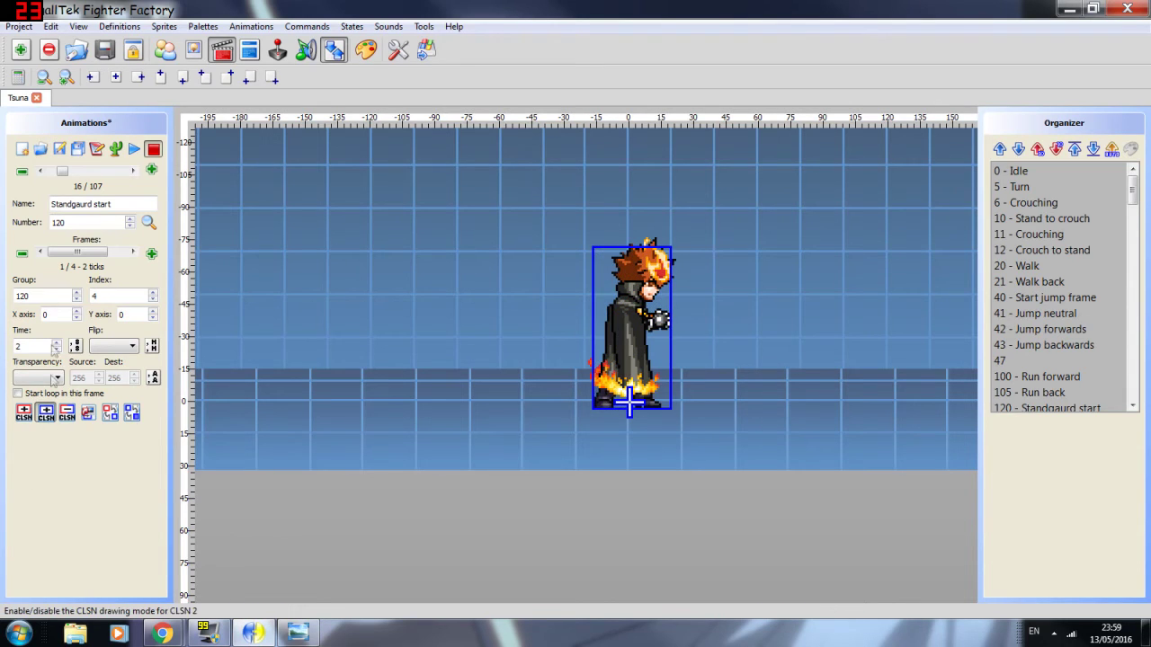
drag(79, 253, 86, 254)
drag(603, 413, 652, 277)
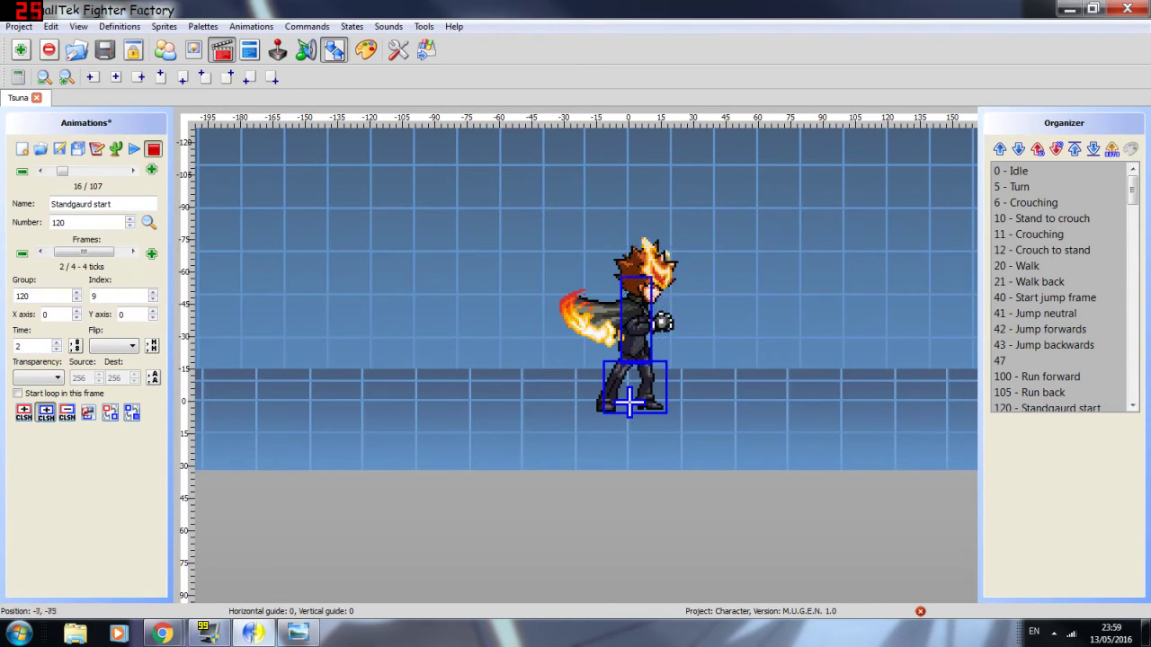
drag(637, 328, 683, 307)
Step: Draw CLSN2 boxes over the body and head in animation 120's third frame and a full-body box in the fourth
double_click(132, 253)
click(40, 253)
mouse_move(599, 414)
mouse_down()
mouse_move(671, 343)
mouse_move(662, 268)
mouse_move(658, 314)
mouse_move(663, 244)
mouse_up()
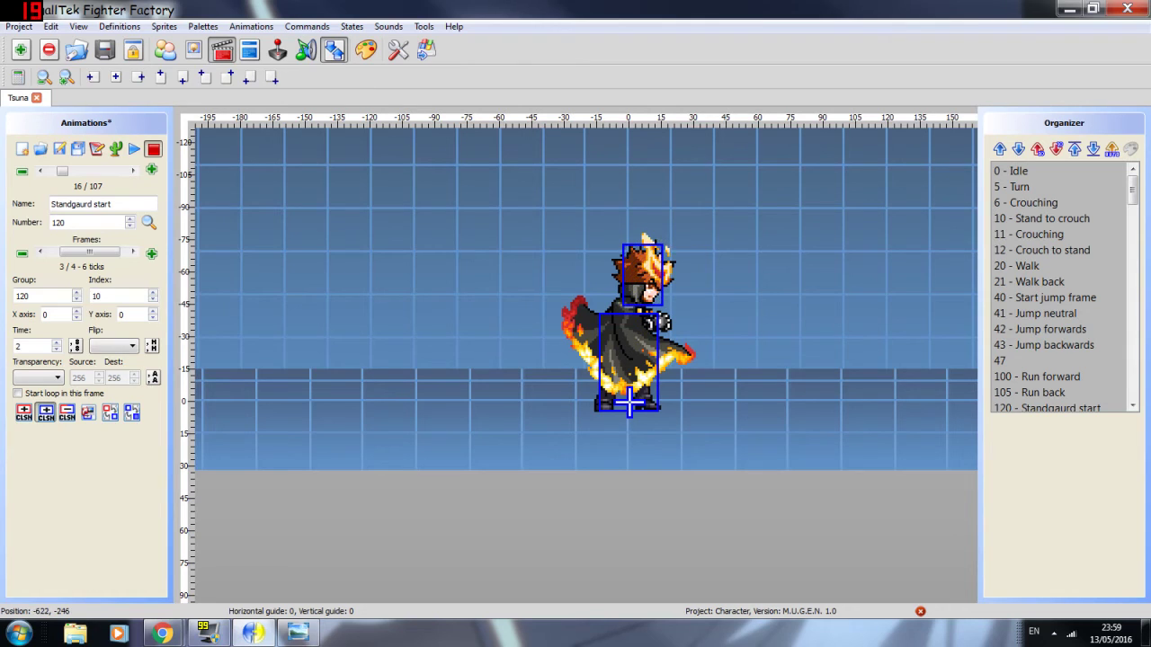
click(104, 258)
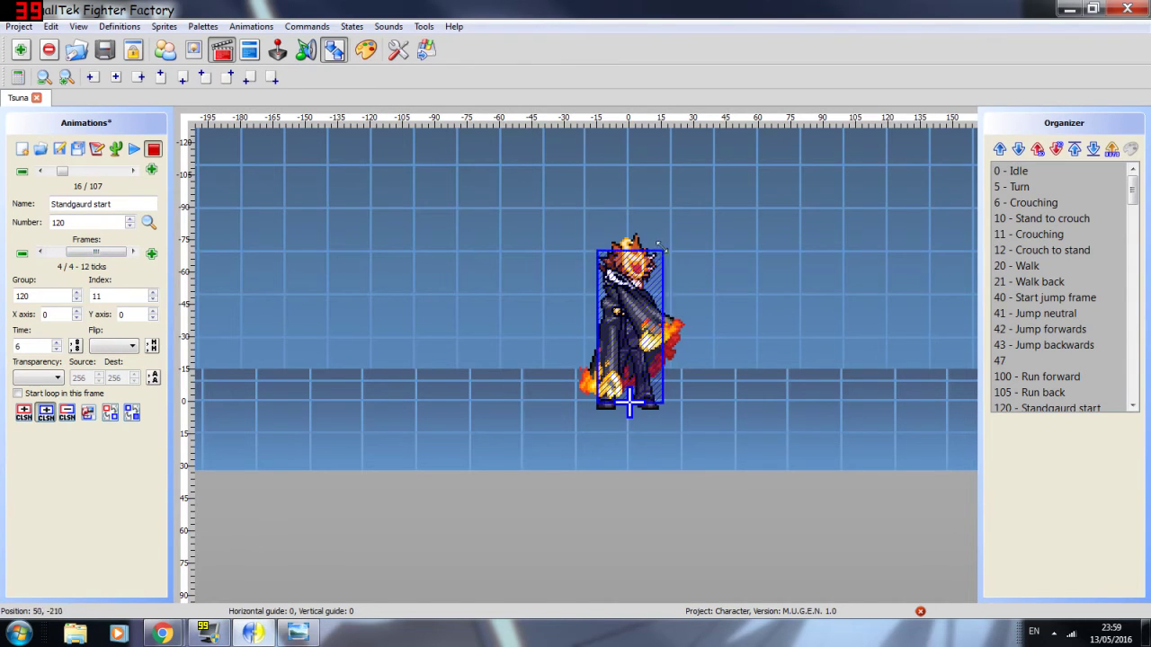
Step: Draw CLSN2 boxes around the body, head and front arm of the sprite in animation 122, Gaurd start air
click(134, 171)
click(133, 170)
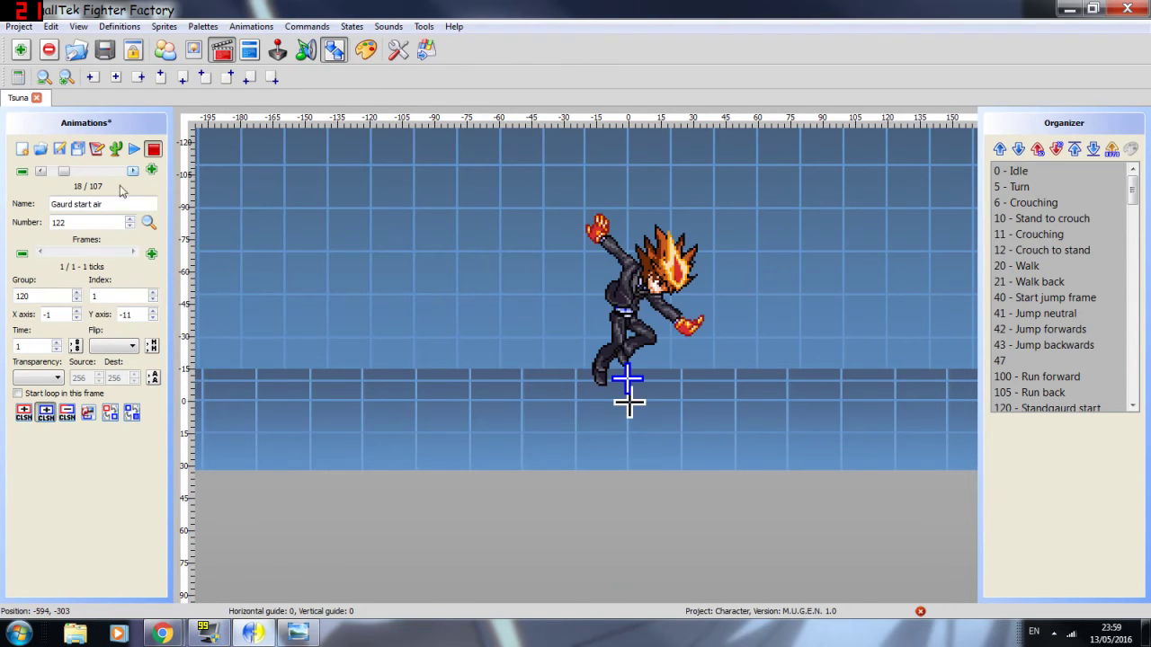
mouse_move(589, 376)
mouse_down()
mouse_move(648, 326)
mouse_move(667, 232)
mouse_move(682, 238)
mouse_up()
mouse_move(654, 299)
mouse_down()
mouse_move(704, 237)
mouse_move(701, 221)
mouse_up()
drag(667, 336, 702, 305)
Step: Draw CLSN2 boxes over the body and raised arm in animation 130's first frame and convert both to default boxes
click(133, 171)
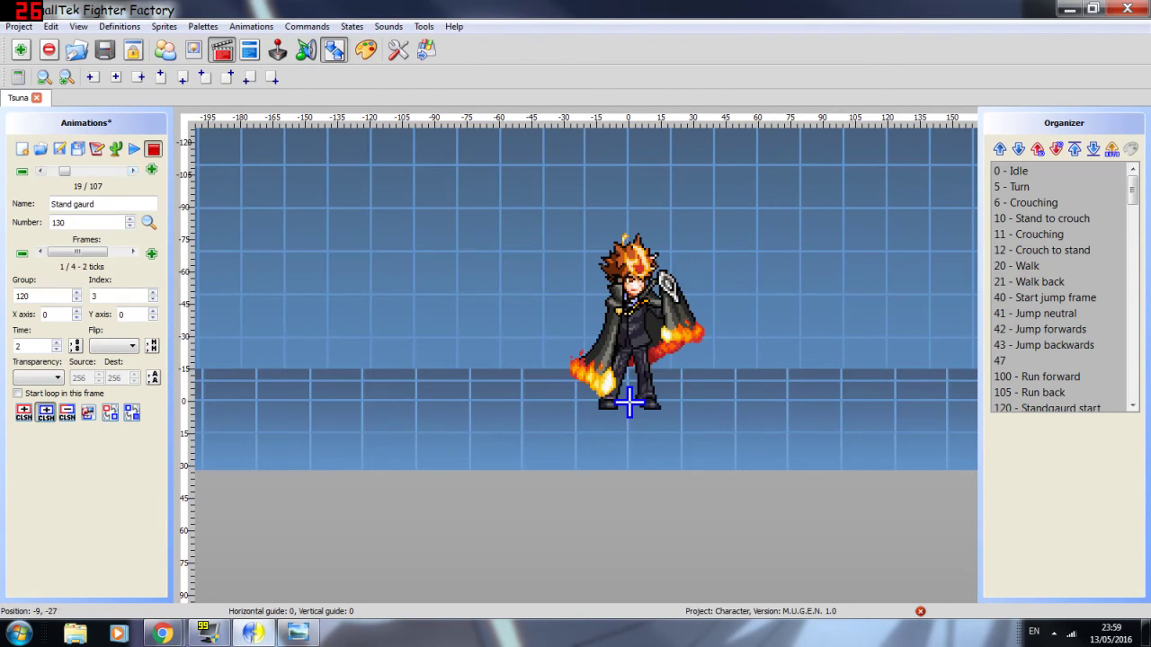
drag(609, 413, 649, 255)
drag(651, 312, 685, 271)
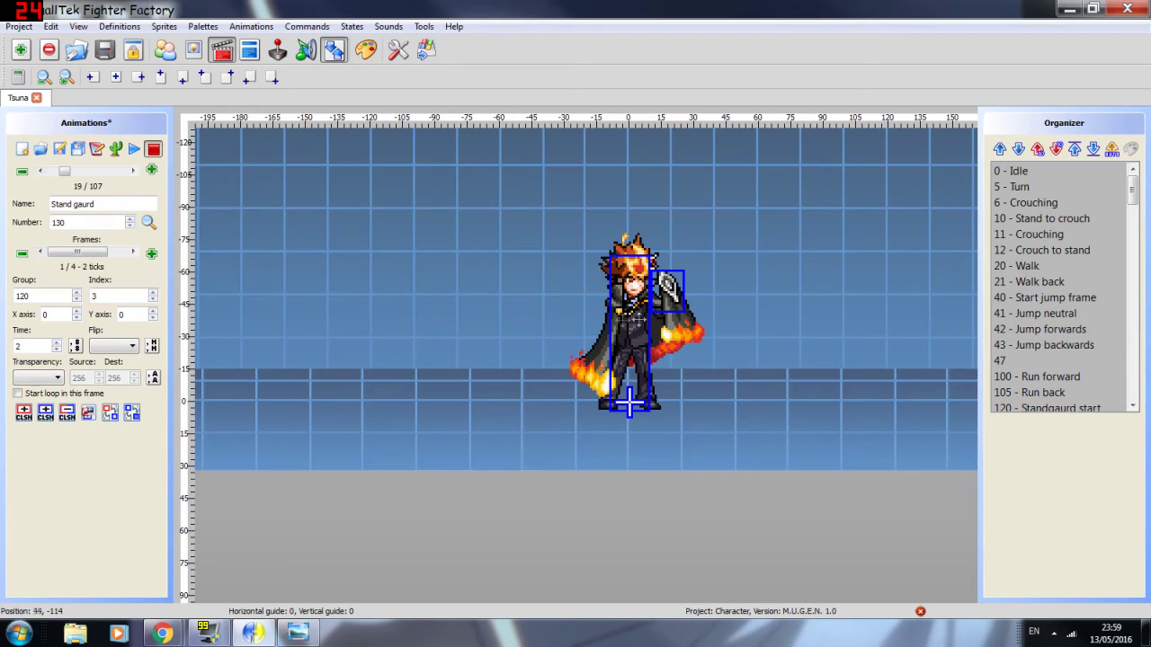
click(622, 314)
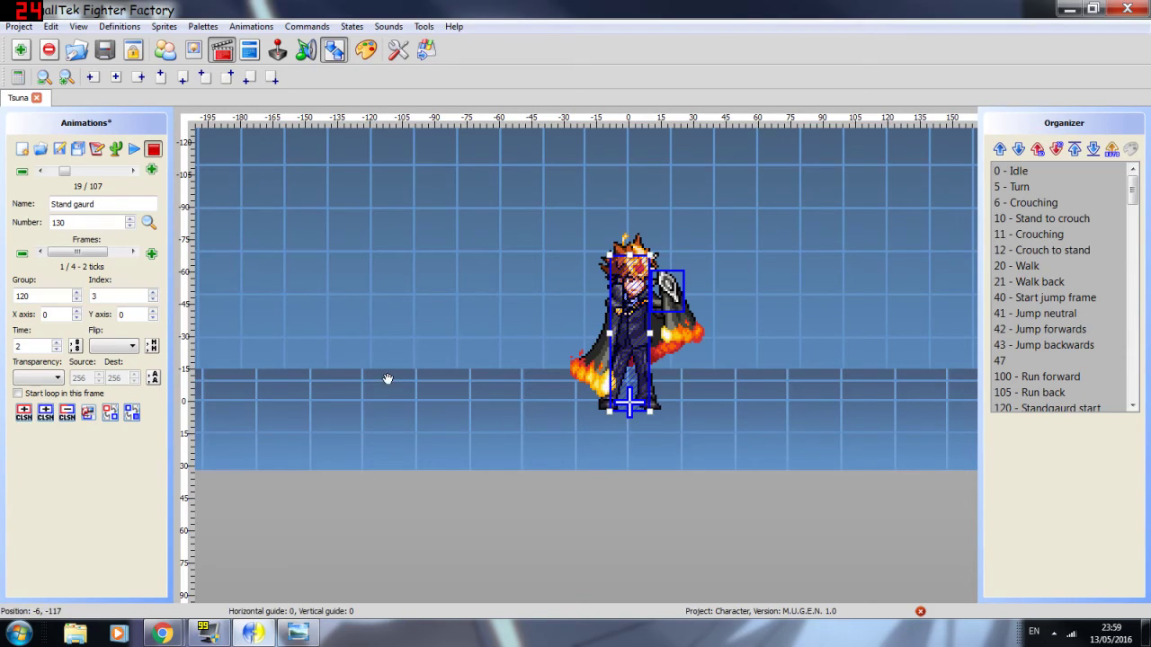
click(133, 413)
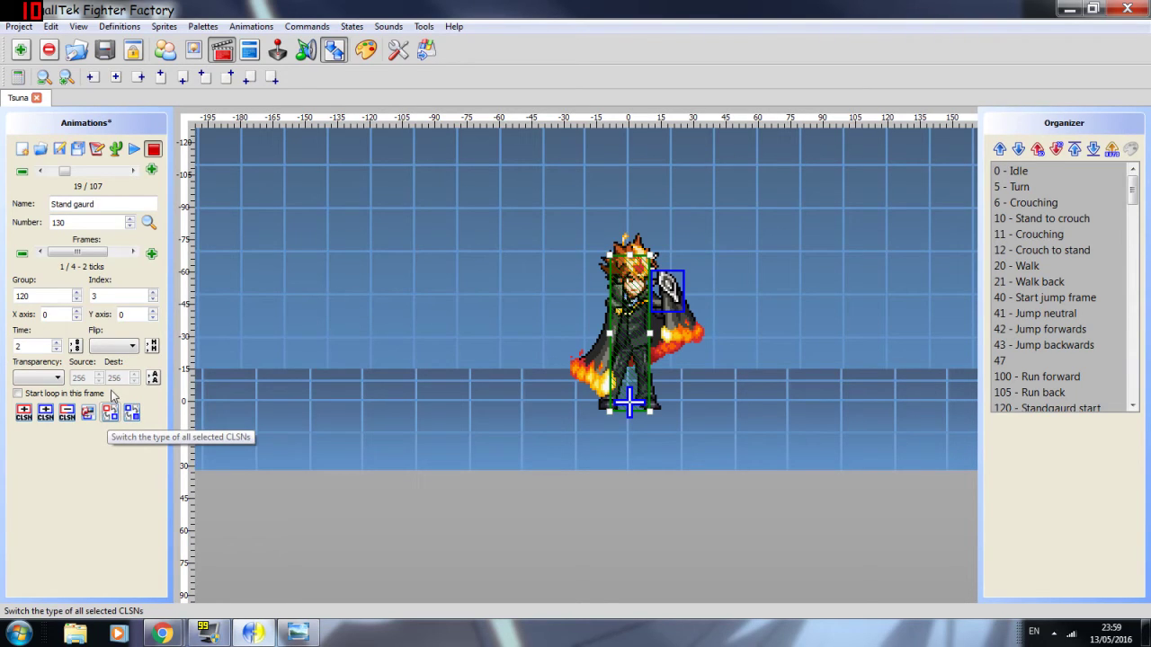
click(667, 286)
click(132, 414)
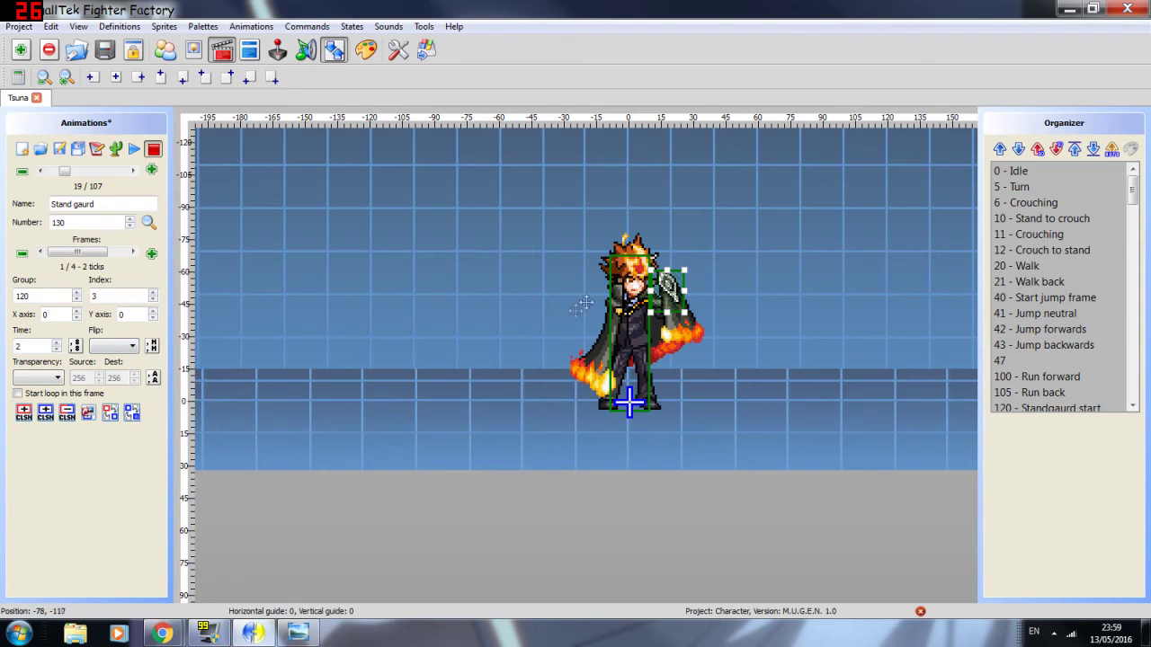
Step: Enlarge animation 130's default arm box to about 21 by 30 and shift it over the upper body in the fourth frame
drag(683, 312, 686, 337)
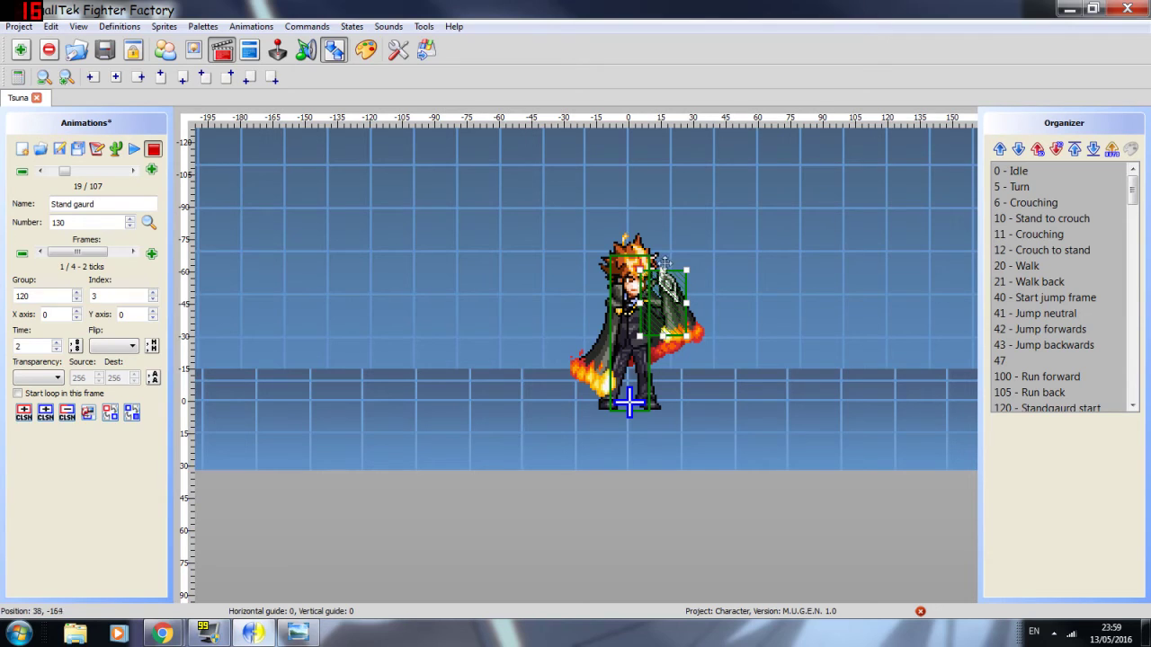
mouse_move(79, 252)
mouse_down()
mouse_move(101, 253)
mouse_move(89, 253)
mouse_up()
key(Right)
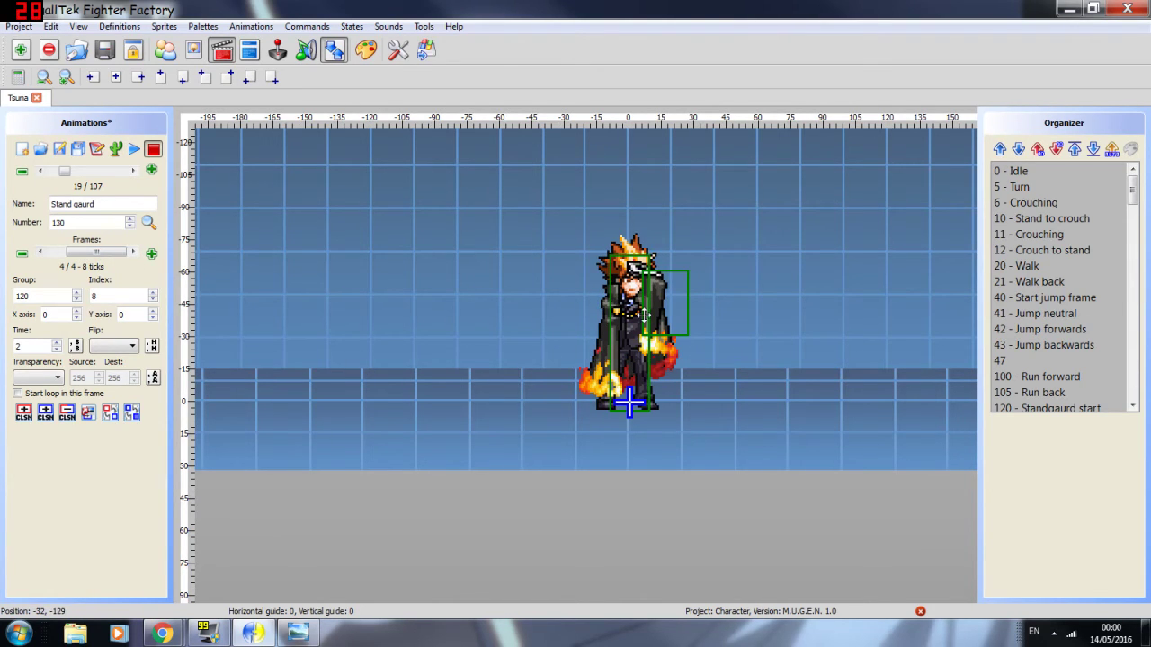
drag(668, 306, 649, 303)
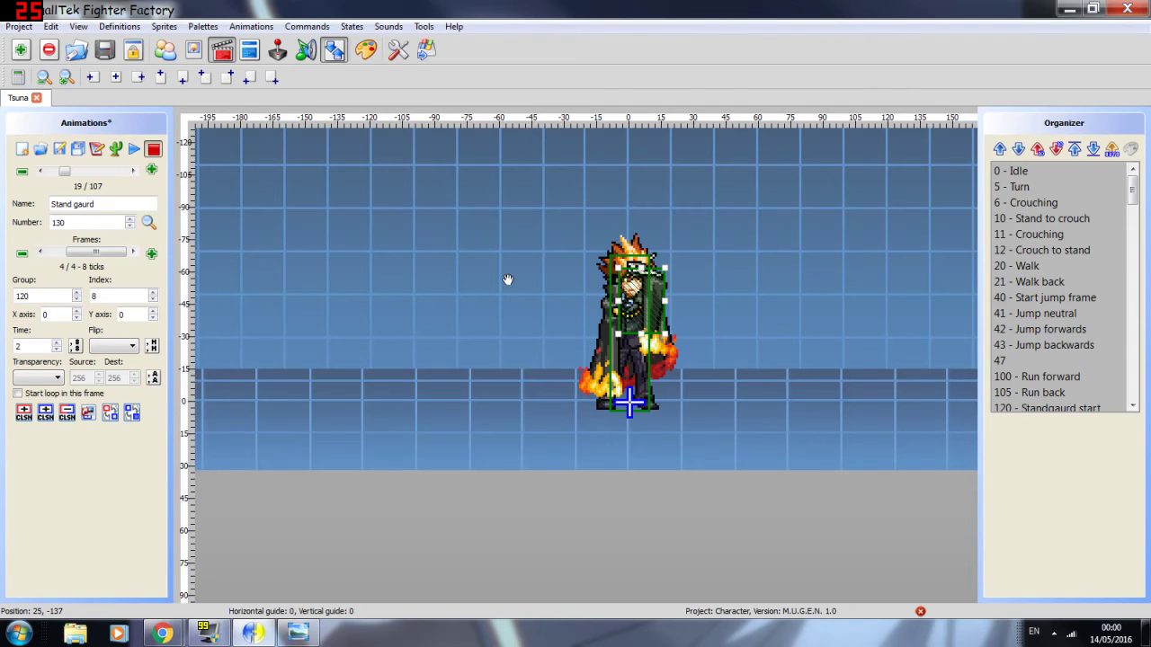
Step: Give animation 130's first frame its own CLSN2 boxes, about 21 by 19 over the raised arm and 27 by 79 over the body
drag(95, 253, 77, 253)
click(45, 412)
drag(652, 315, 697, 272)
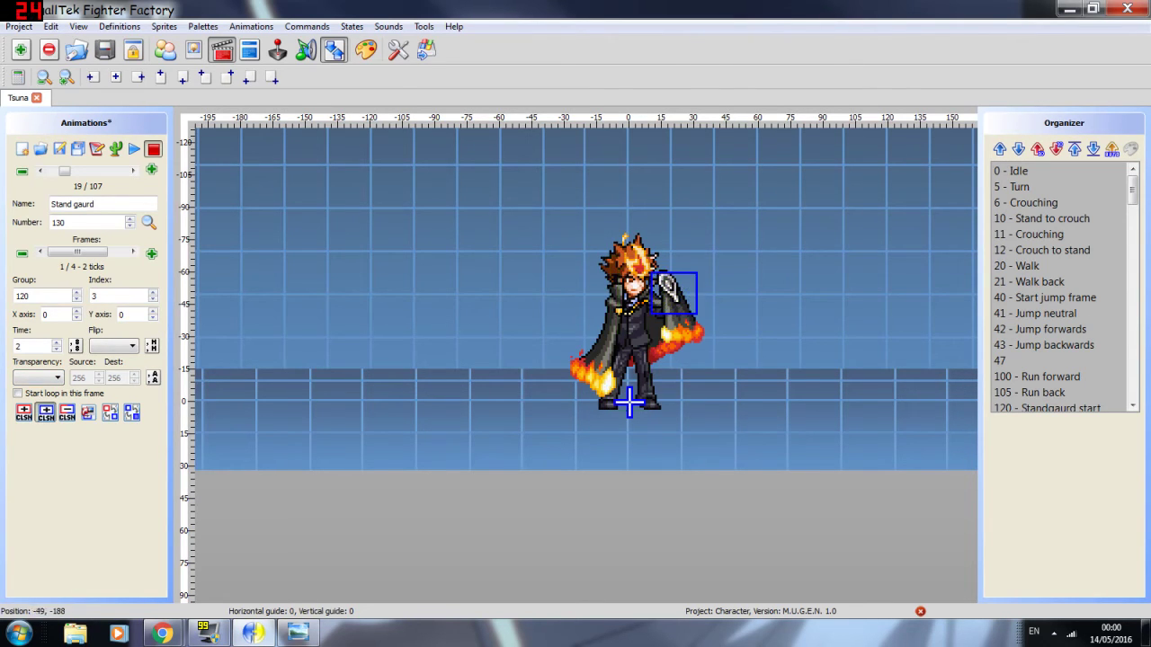
mouse_move(602, 239)
mouse_down()
mouse_move(658, 342)
mouse_move(662, 412)
mouse_up()
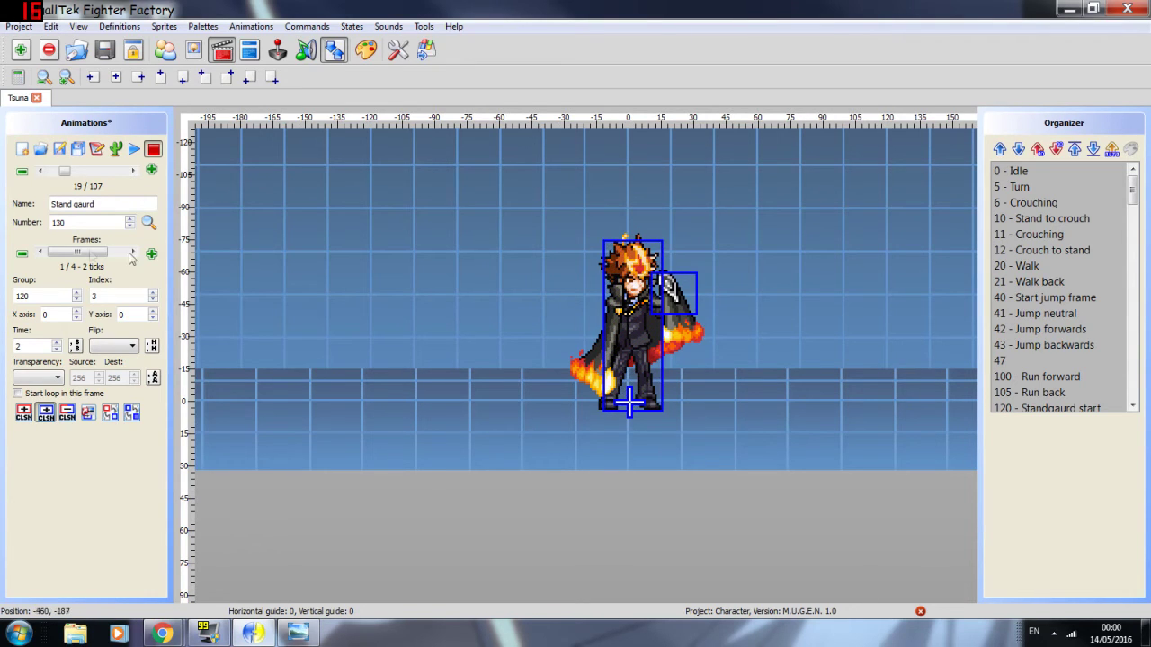
Step: Compare the sprite alignment and collision boxes across the second to fourth frames of animation 130
drag(88, 252, 106, 259)
scroll(117, 259, up, 3)
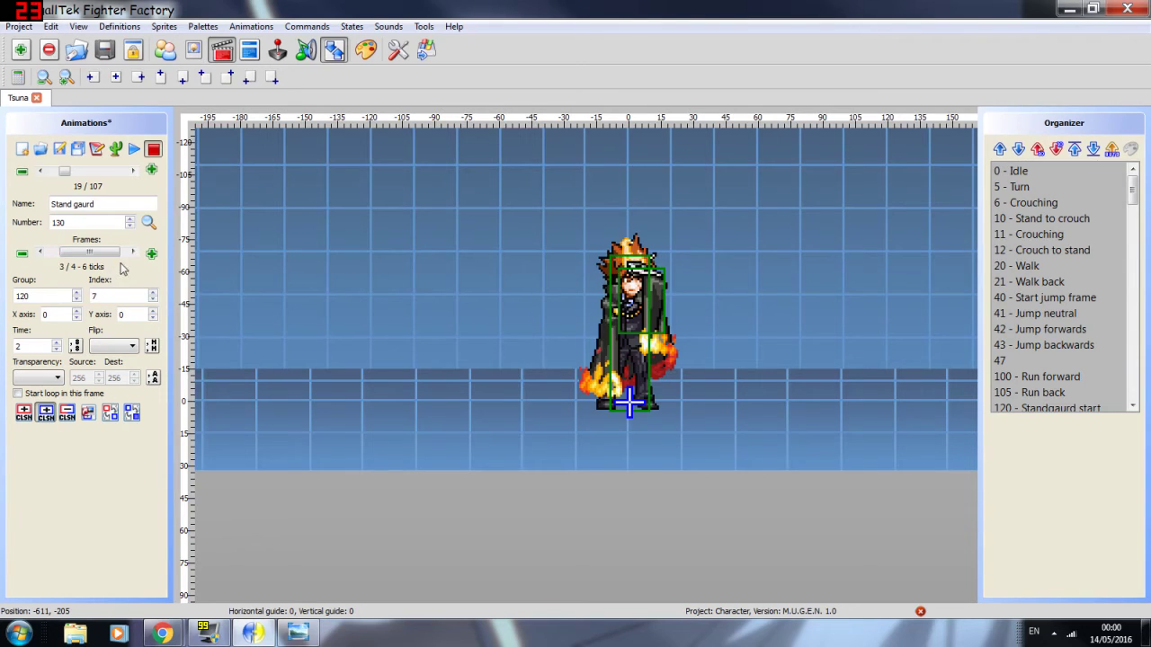
key(Right)
key(Right)
key(Right)
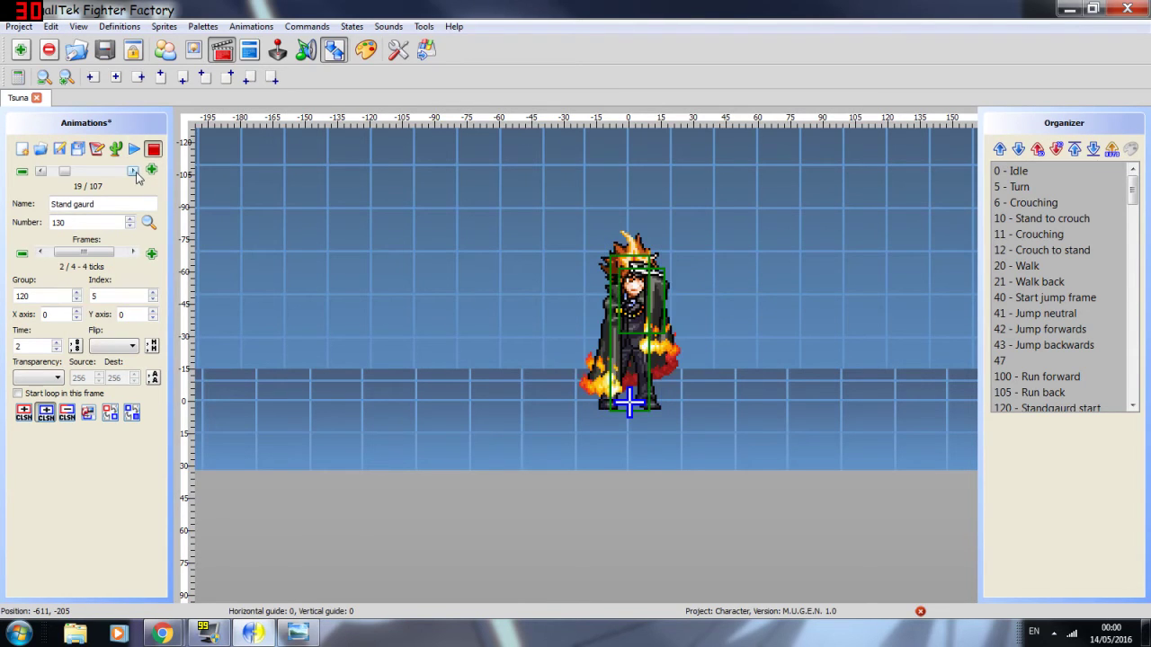
key(Left)
key(Left)
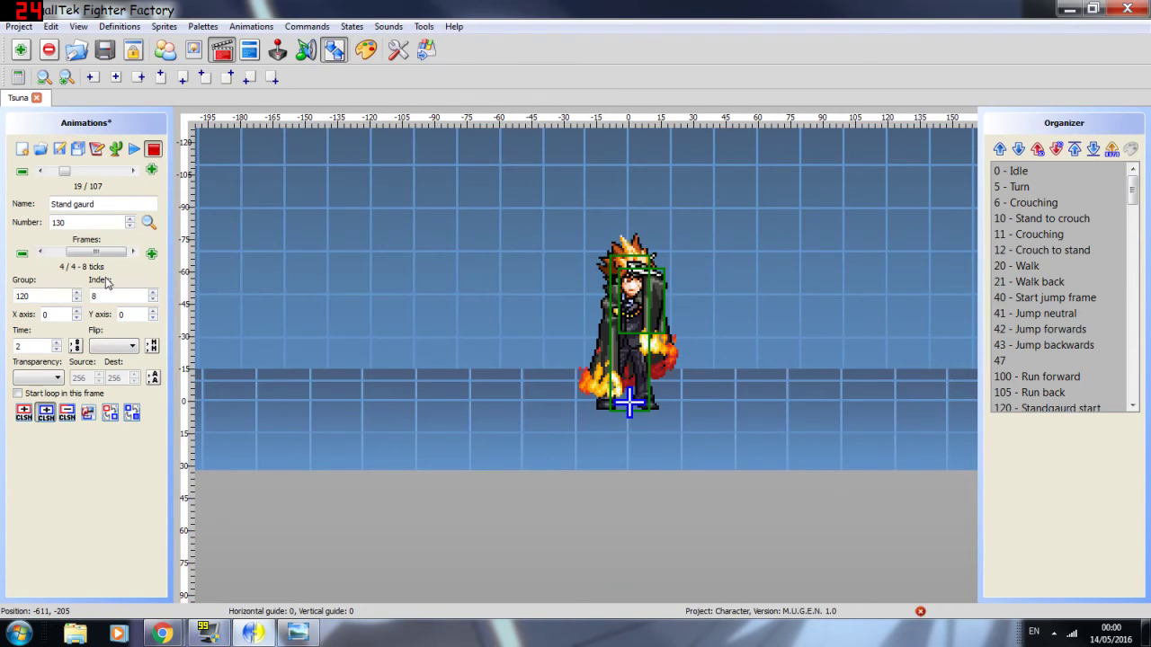
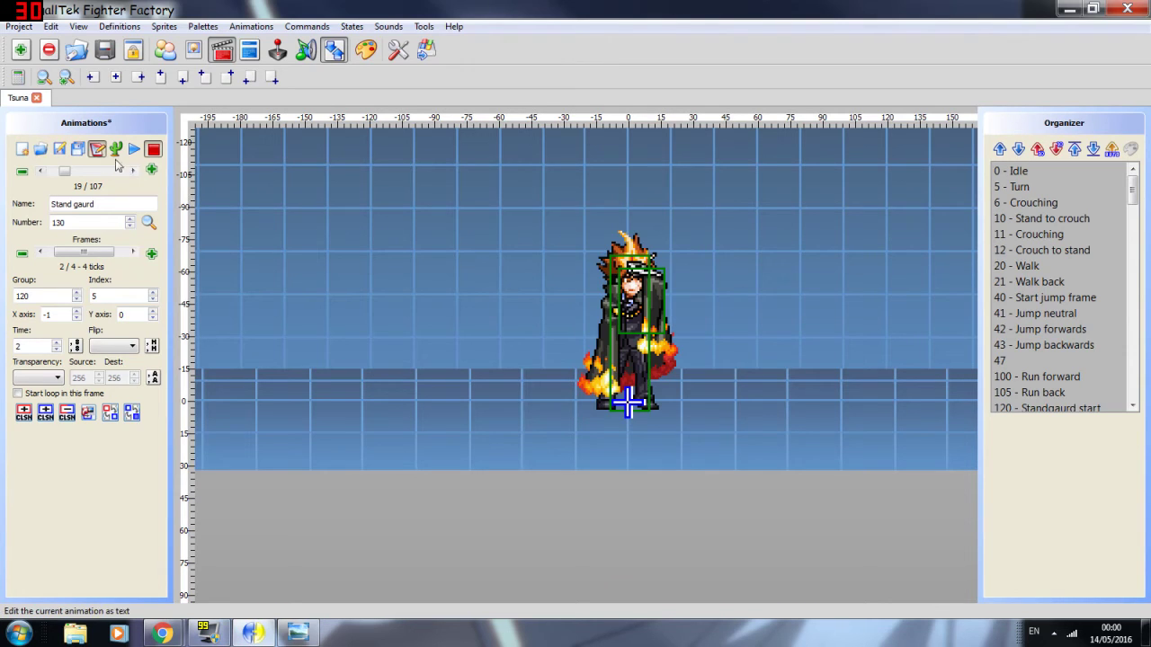
Step: Open animation 130 for editing as text and copy its last three frame lines, sprites 120,5, 120,7 and 120,8
click(96, 149)
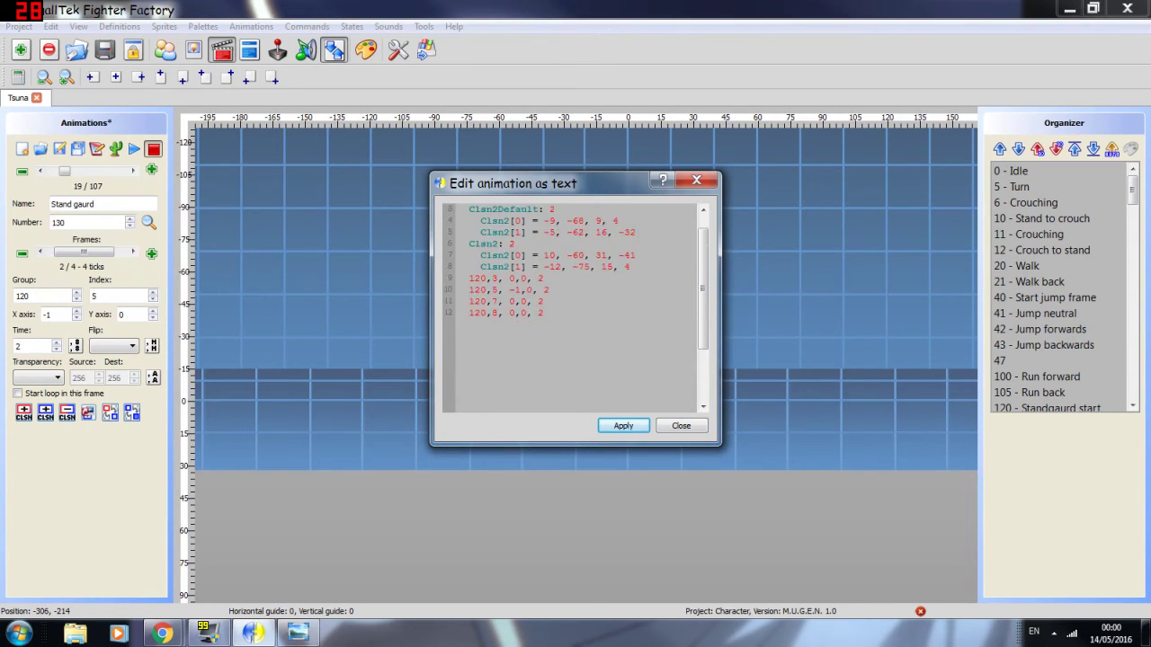
click(549, 339)
drag(543, 339, 468, 316)
key(ctrl+c)
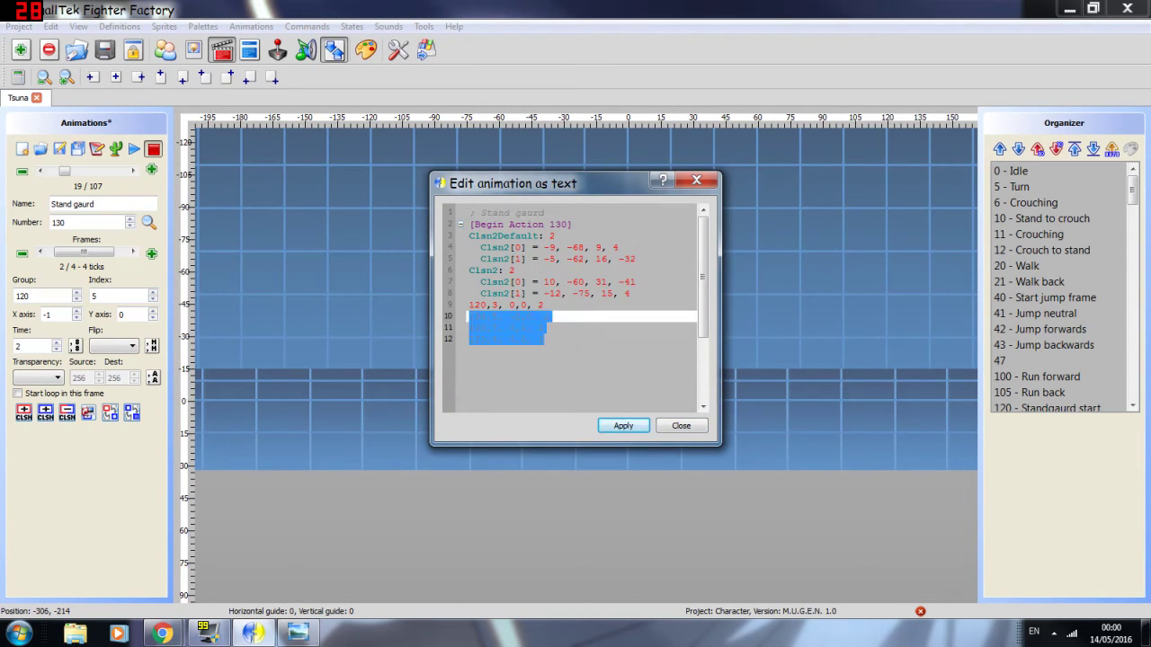
Step: Paste the copied frame lines twice at the end of animation 130's text, apply the change and preview the animation
click(545, 340)
key(Return)
key(ctrl+v)
key(Return)
key(ctrl+v)
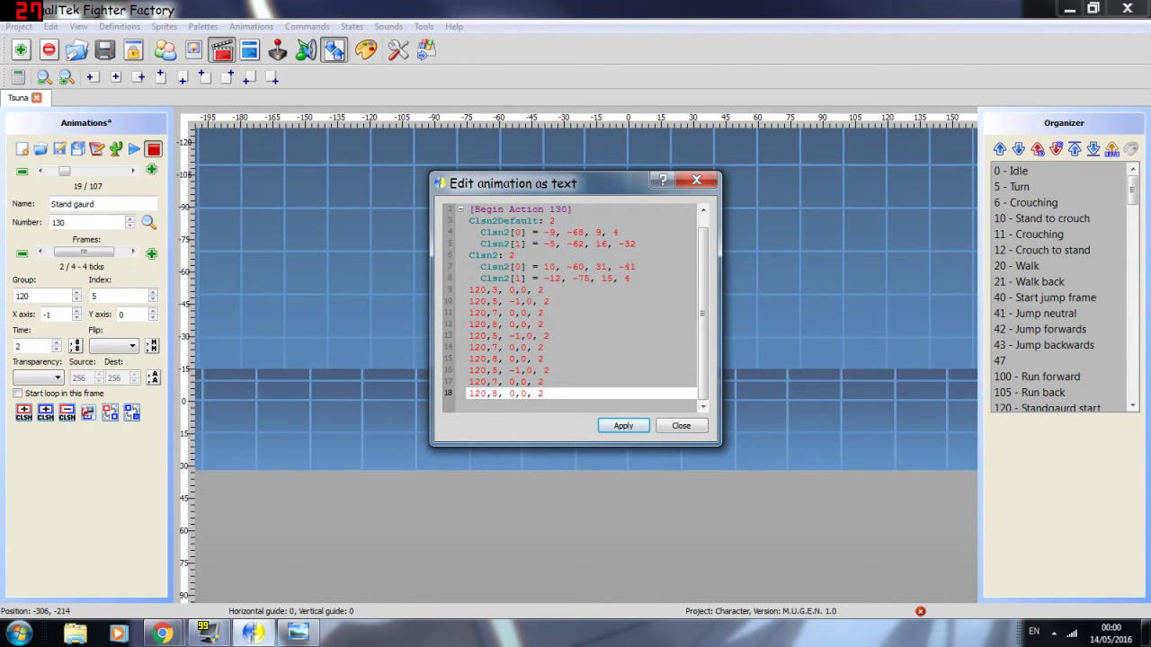
click(623, 426)
click(681, 426)
click(144, 151)
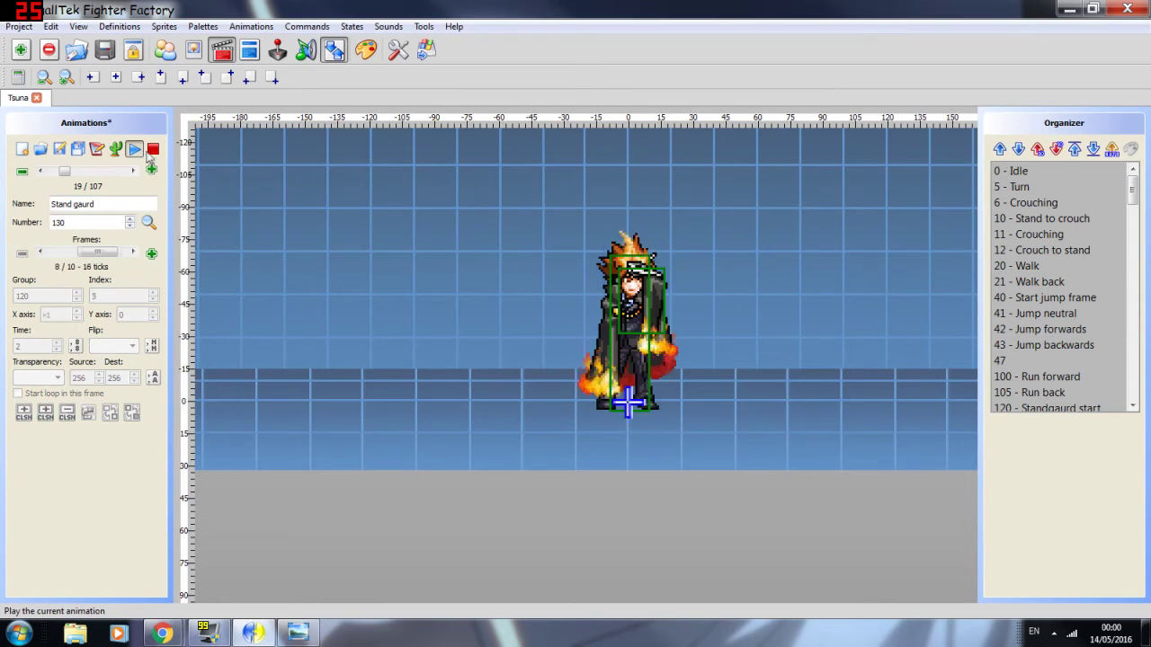
click(152, 150)
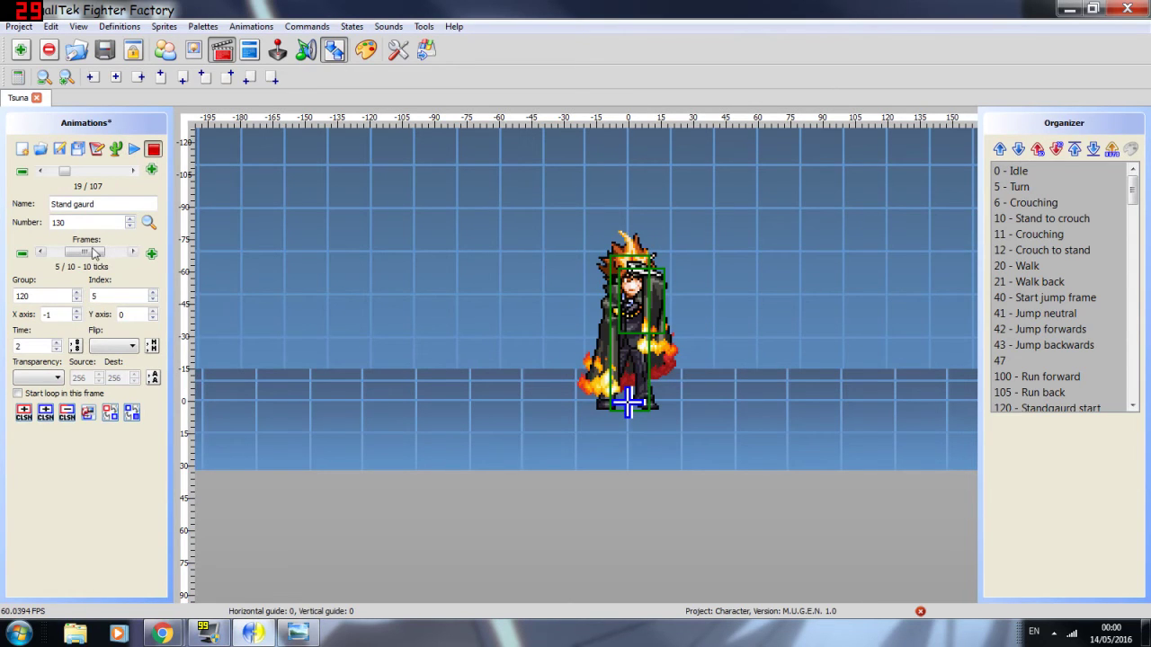
Step: Set animation 130's frame times to 5 ticks and preview the animation up to its last frame
drag(86, 252, 37, 340)
click(36, 344)
drag(83, 253, 76, 253)
double_click(34, 346)
text(4)
click(43, 253)
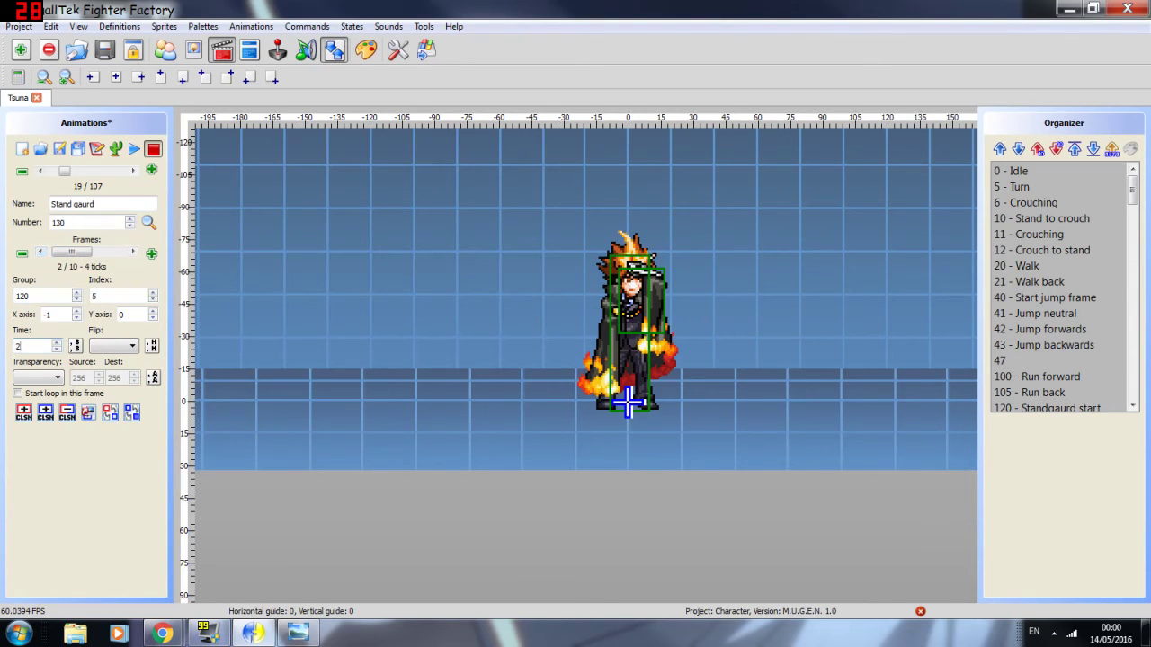
click(39, 252)
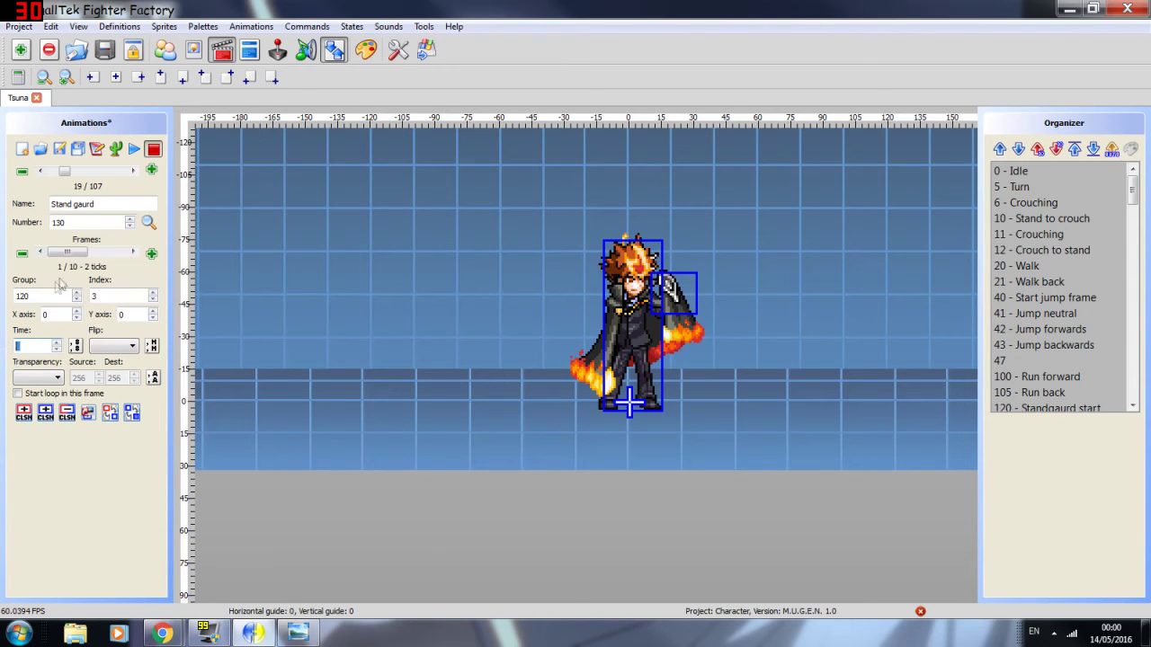
click(134, 150)
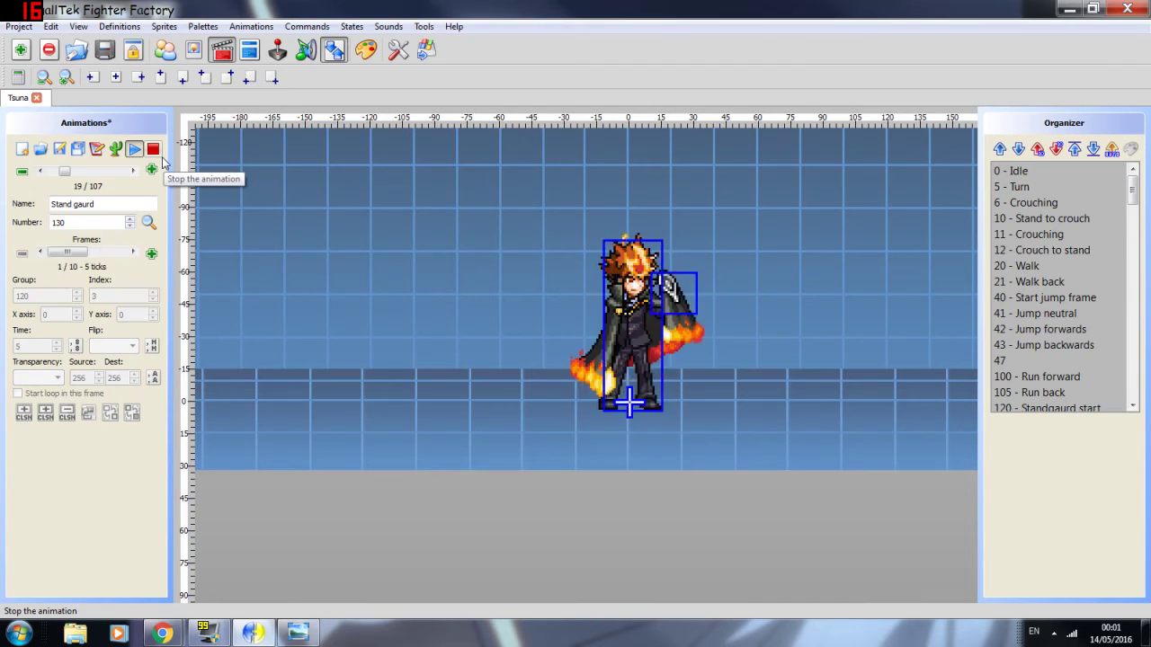
click(158, 153)
drag(56, 253, 106, 252)
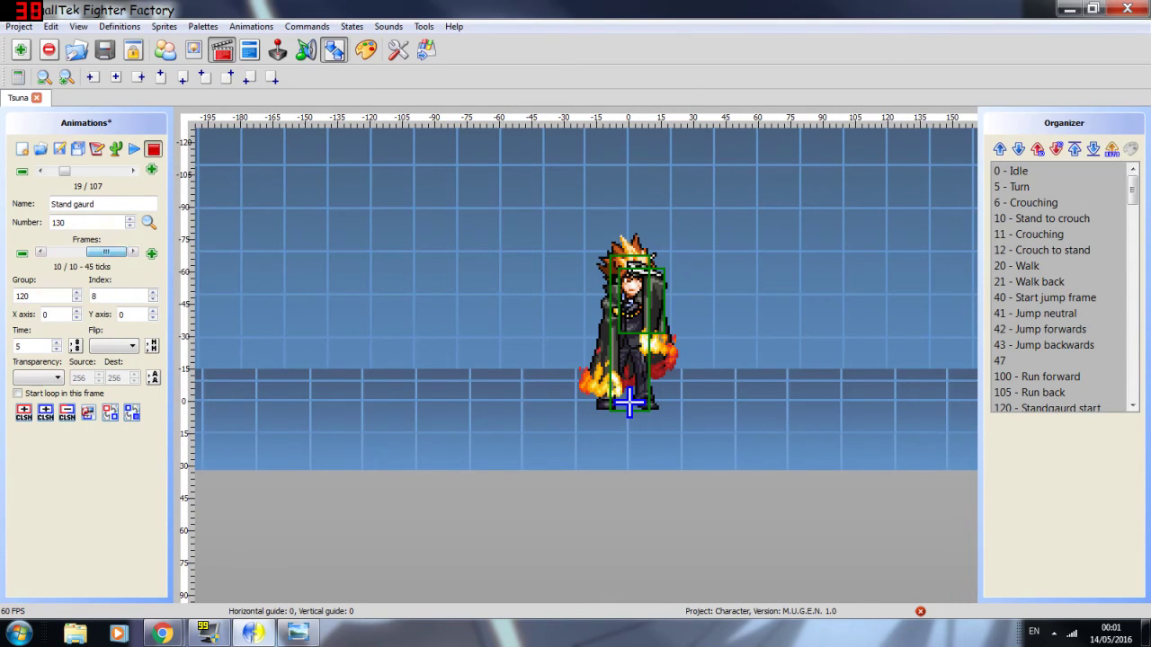
Step: Name animation 131 "Gaurd crouch" and animation 132 "Gaurd air"
click(132, 171)
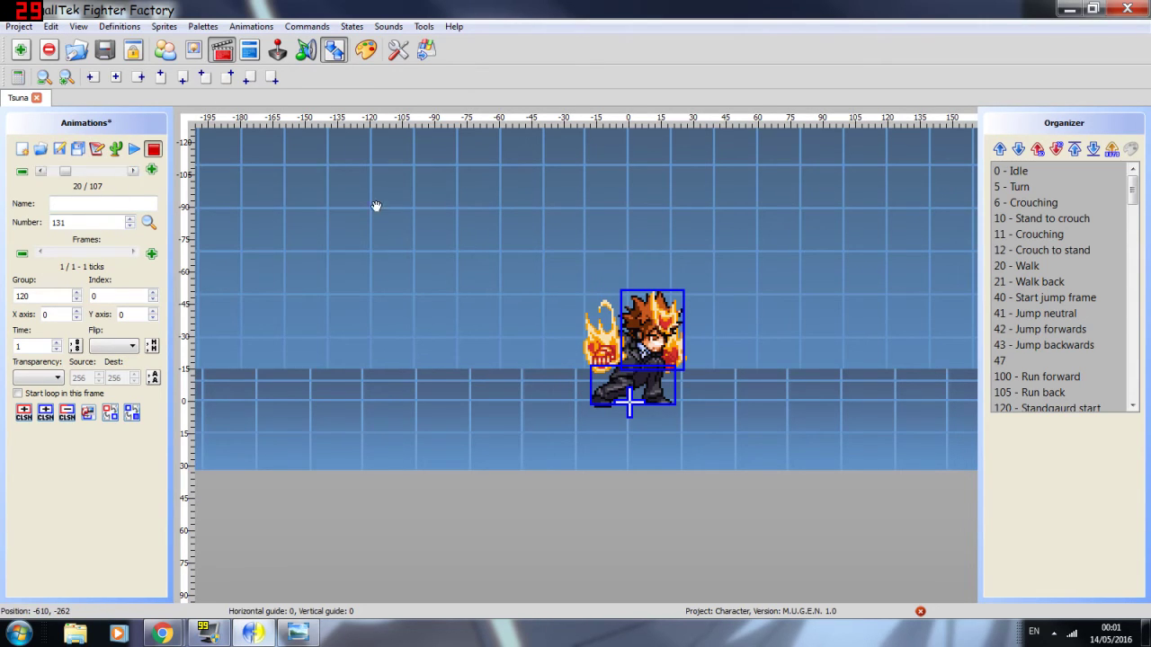
key(alt+Tab)
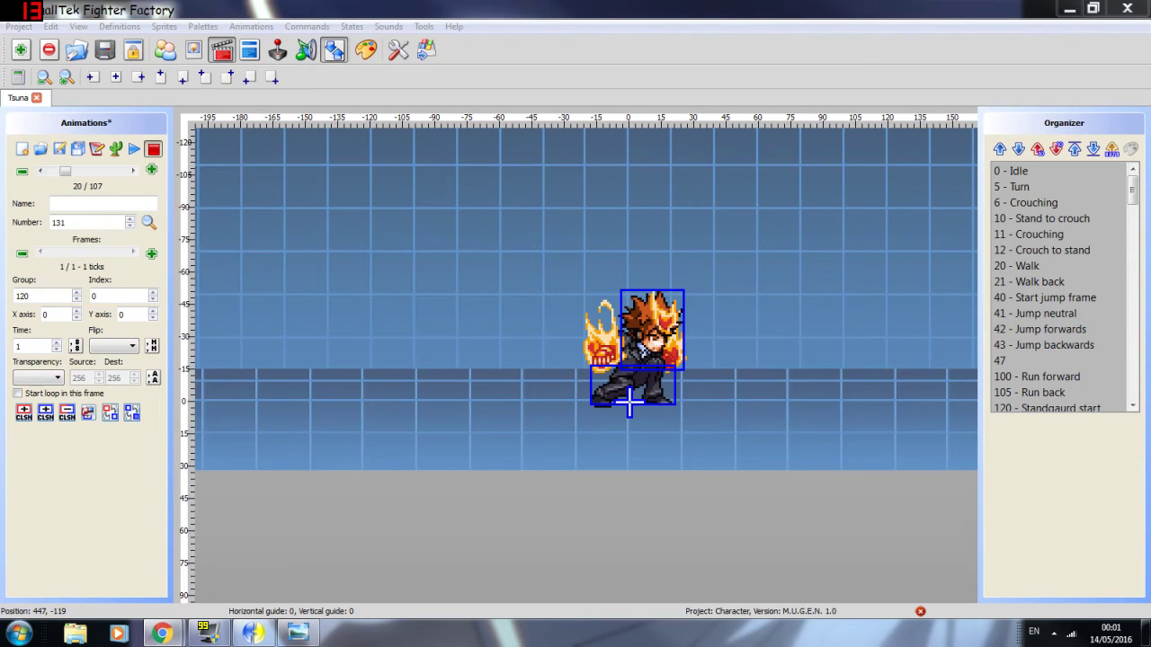
click(112, 200)
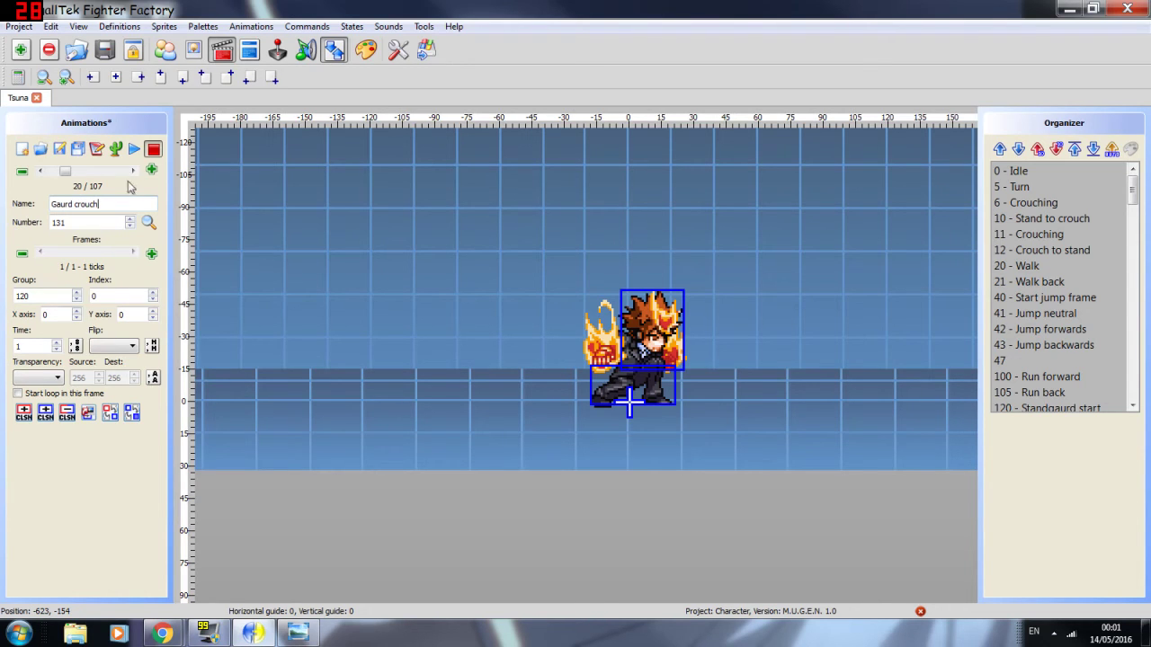
click(133, 171)
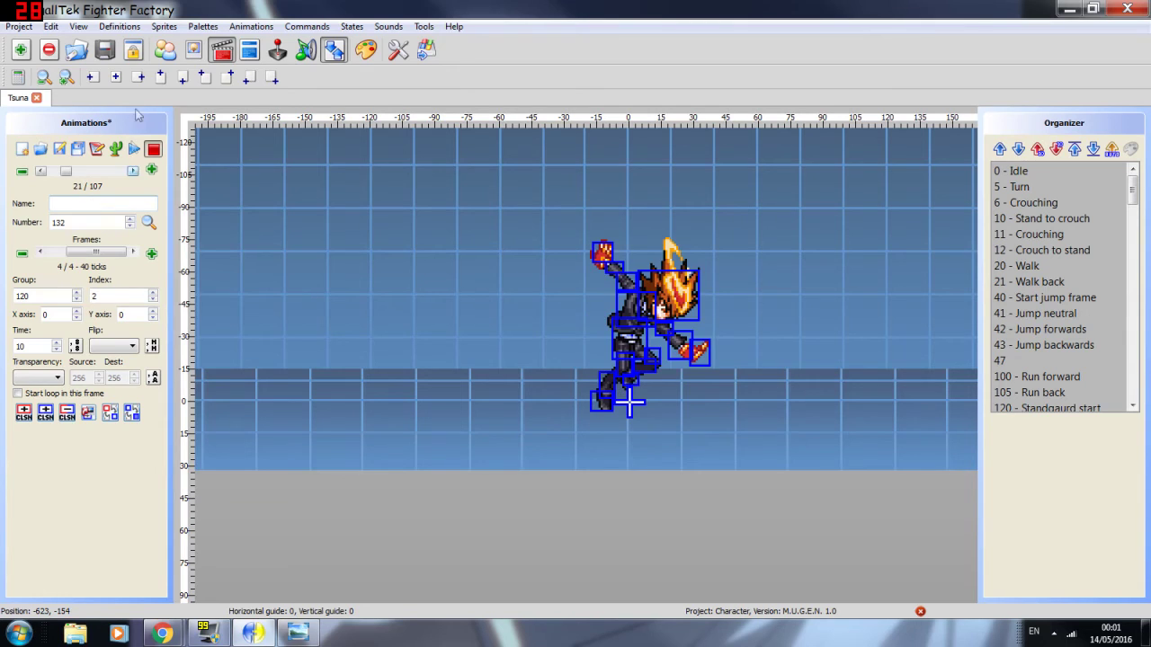
click(104, 52)
text(Gaurd air)
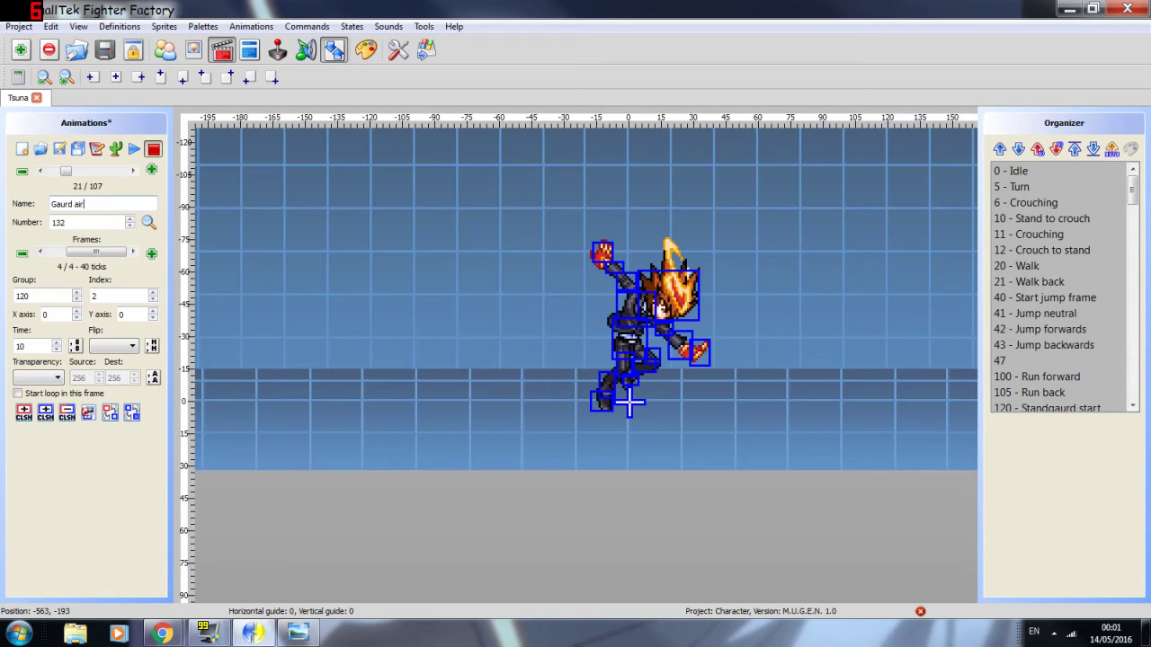
Step: Delete the oversized collision box from animation 140
click(132, 170)
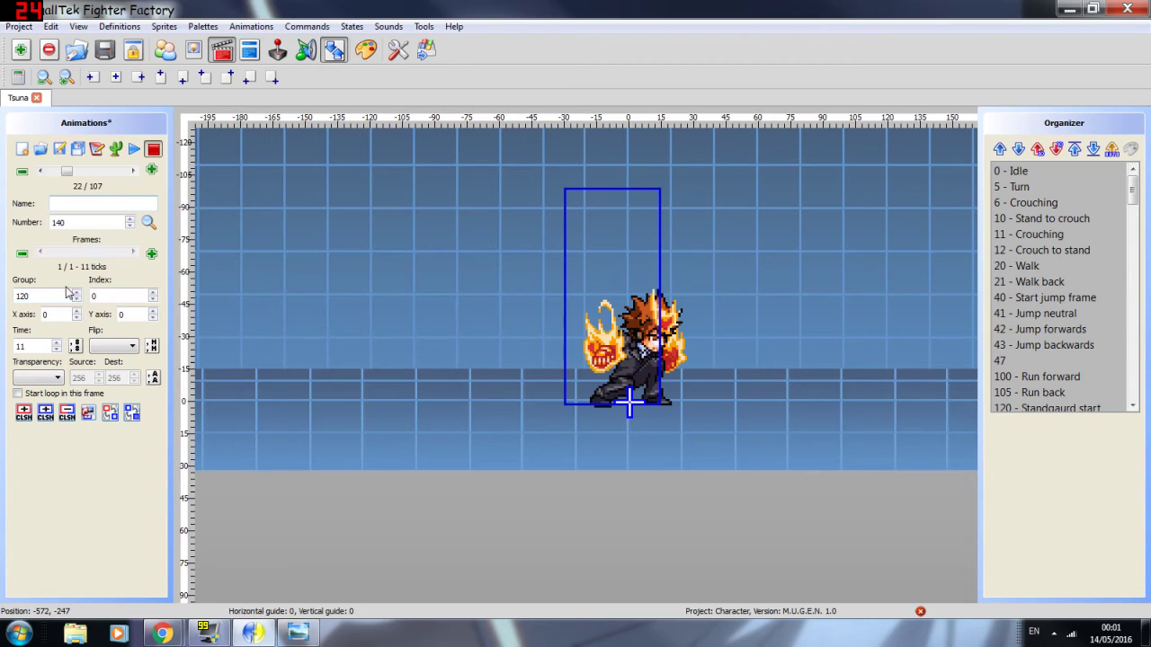
click(589, 286)
key(Delete)
Step: Set animation 141's sprite group to 120 and delete its leftover collision box
click(133, 170)
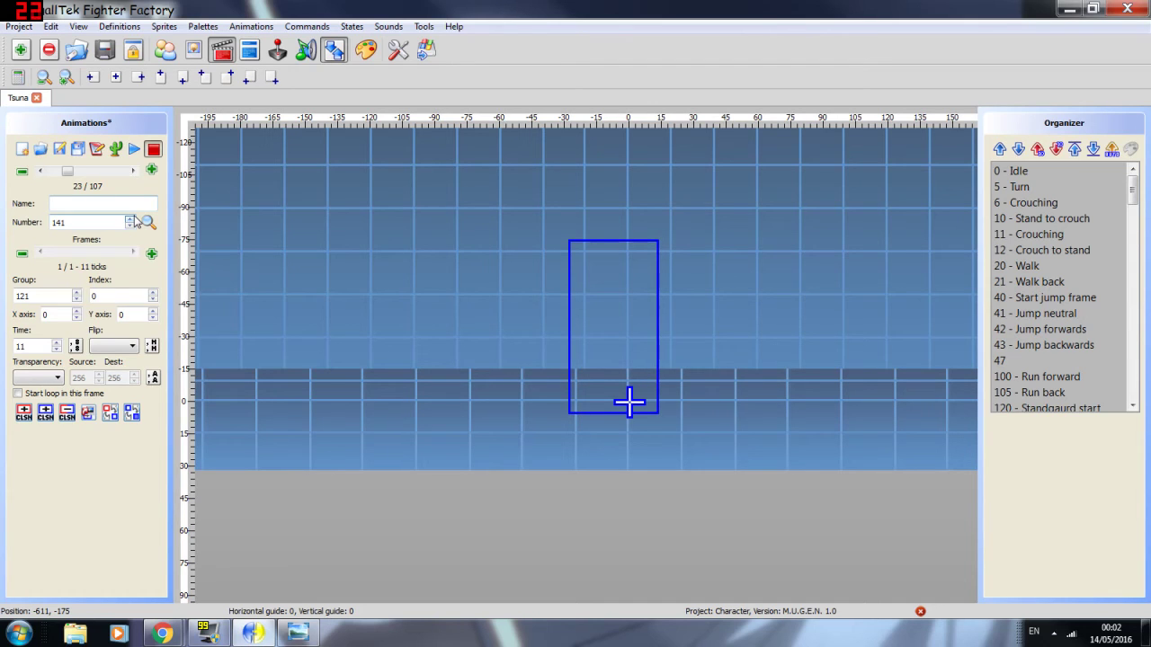
click(40, 174)
scroll(40, 173, down, 1)
click(40, 172)
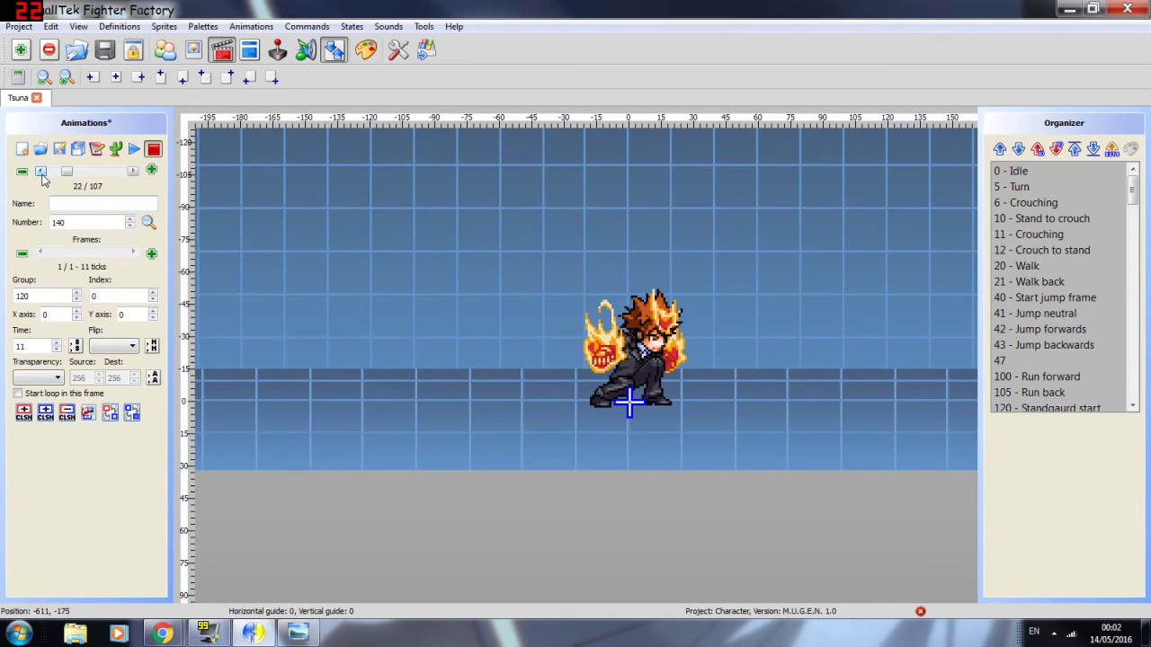
scroll(42, 175, down, 1)
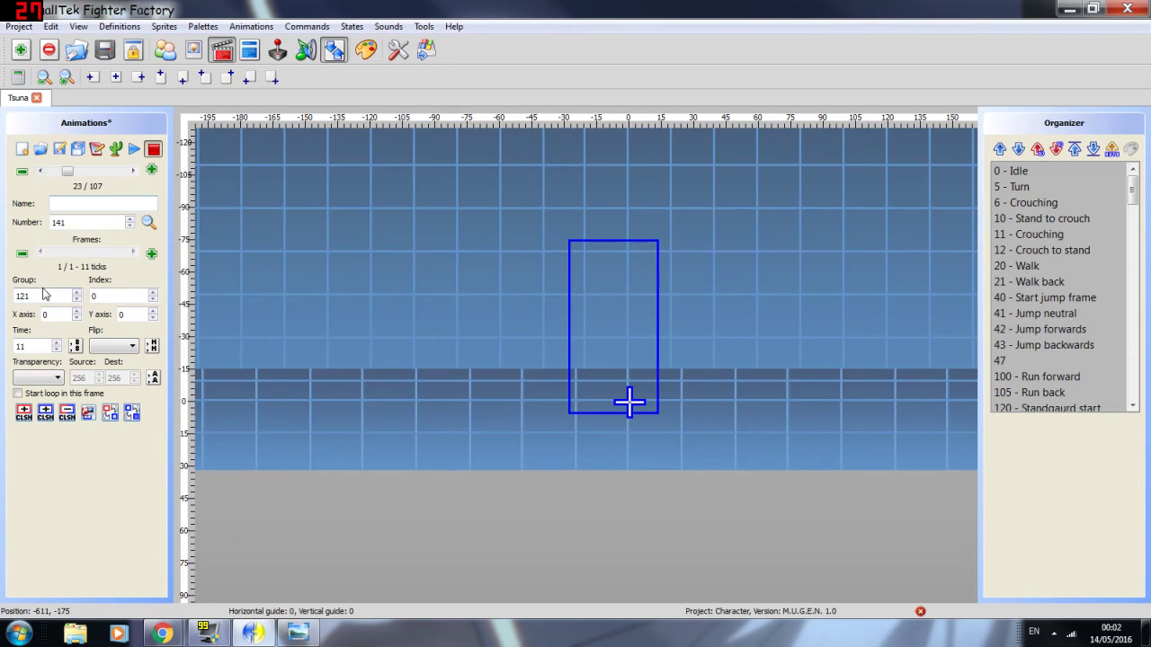
key(Left)
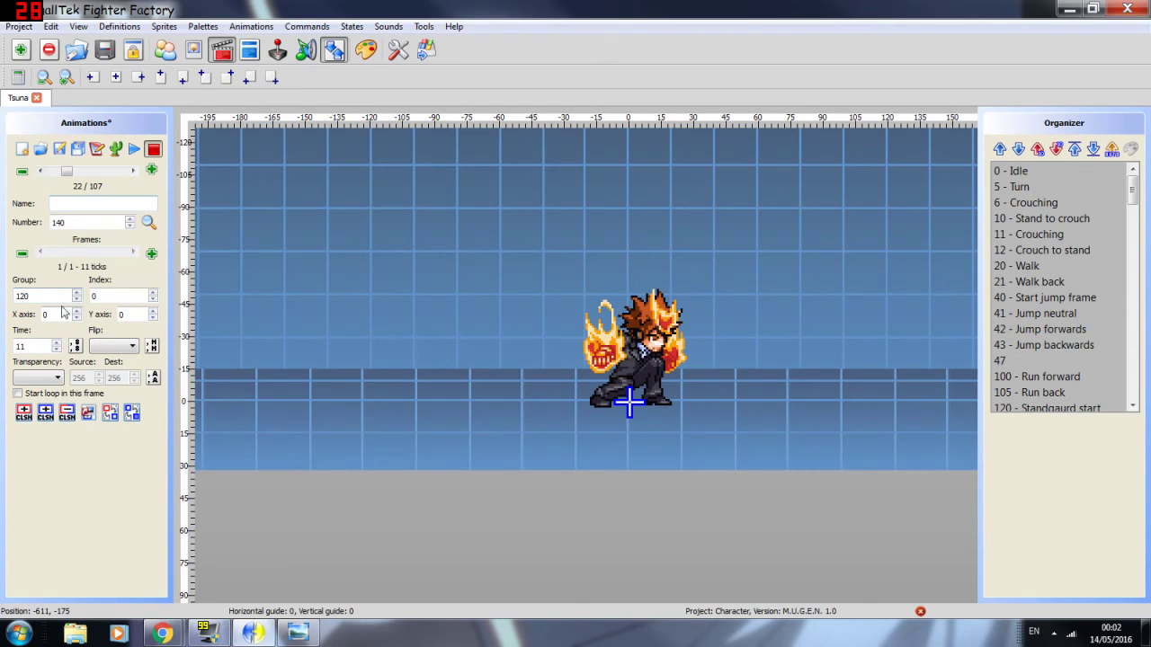
key(Right)
drag(33, 296, 12, 301)
text(120)
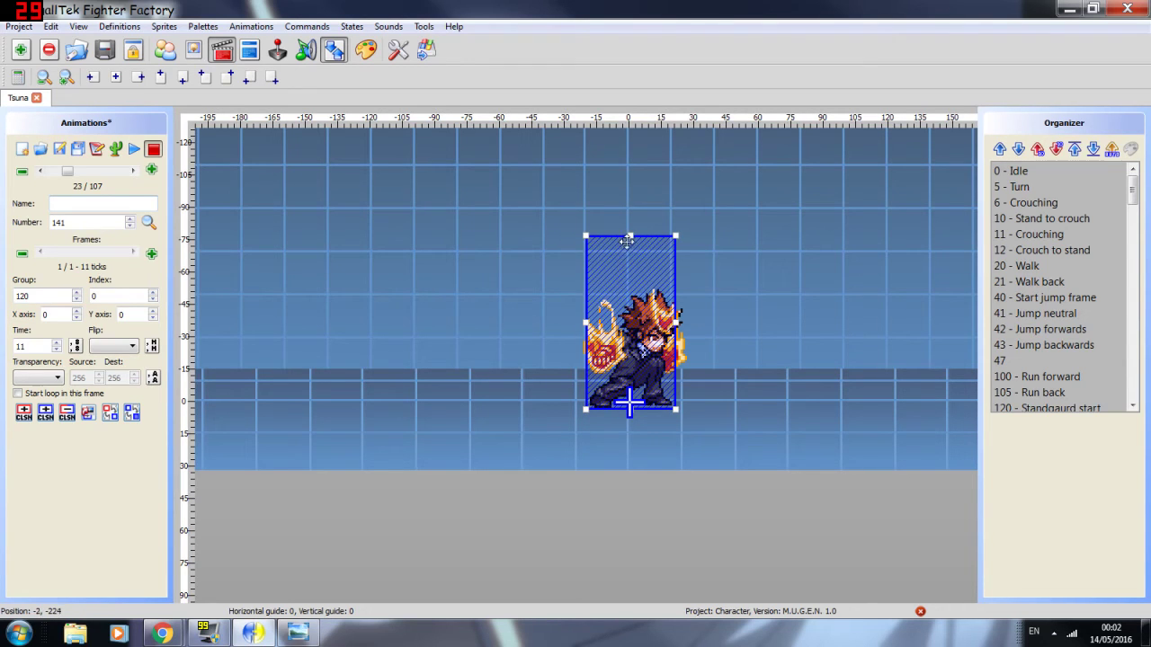
Step: Try sprite indexes for animation 140's first frame and settle on sprite 120,12
click(39, 172)
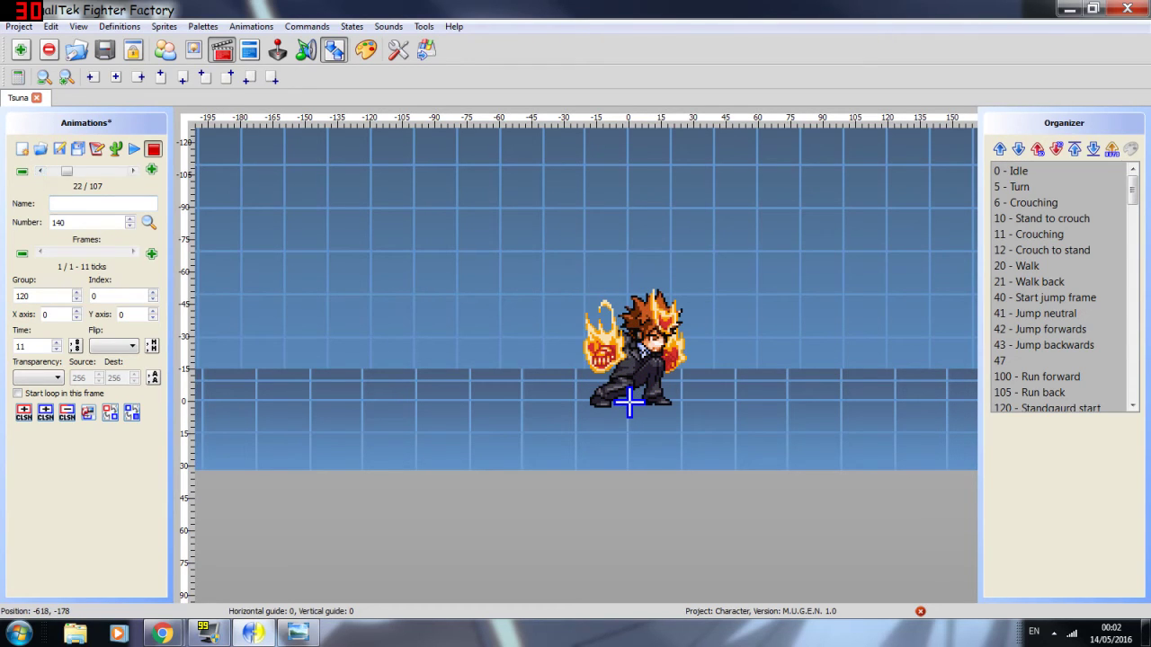
click(116, 295)
key(BackSpace)
text(2)
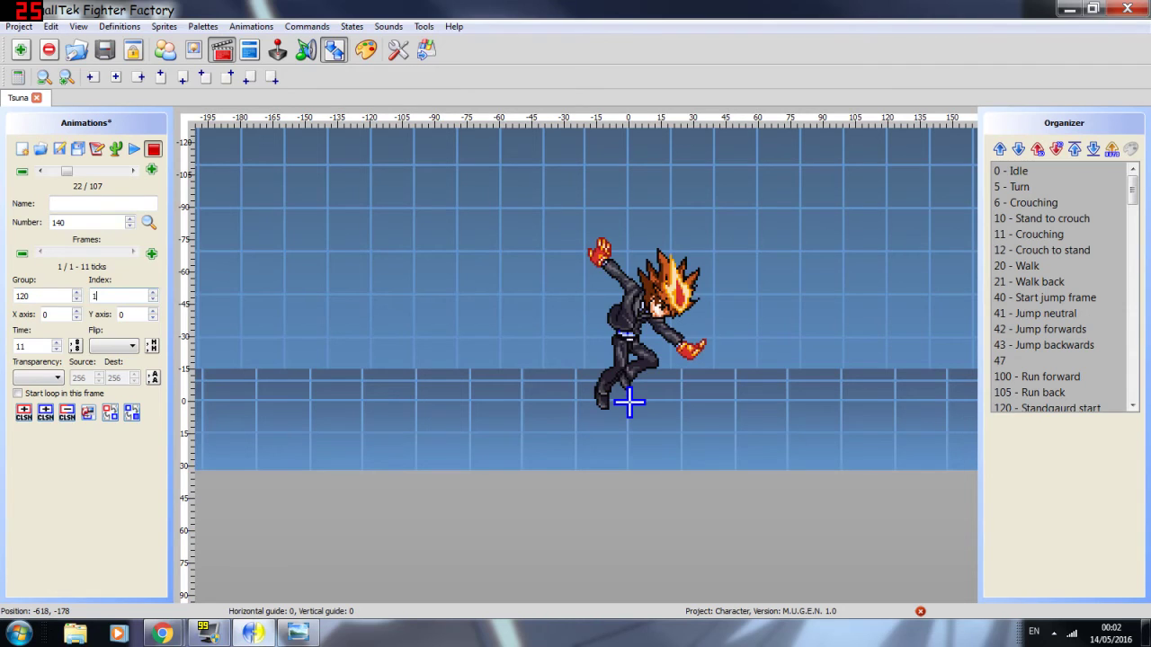
key(BackSpace)
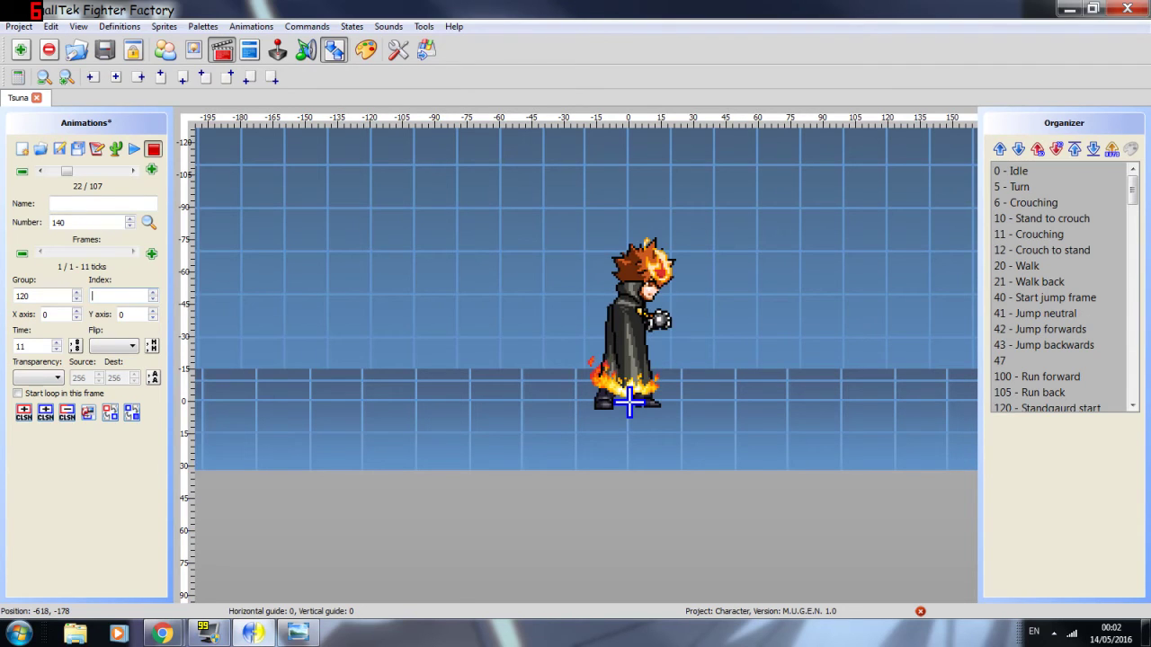
text(9)
key(BackSpace)
text(89)
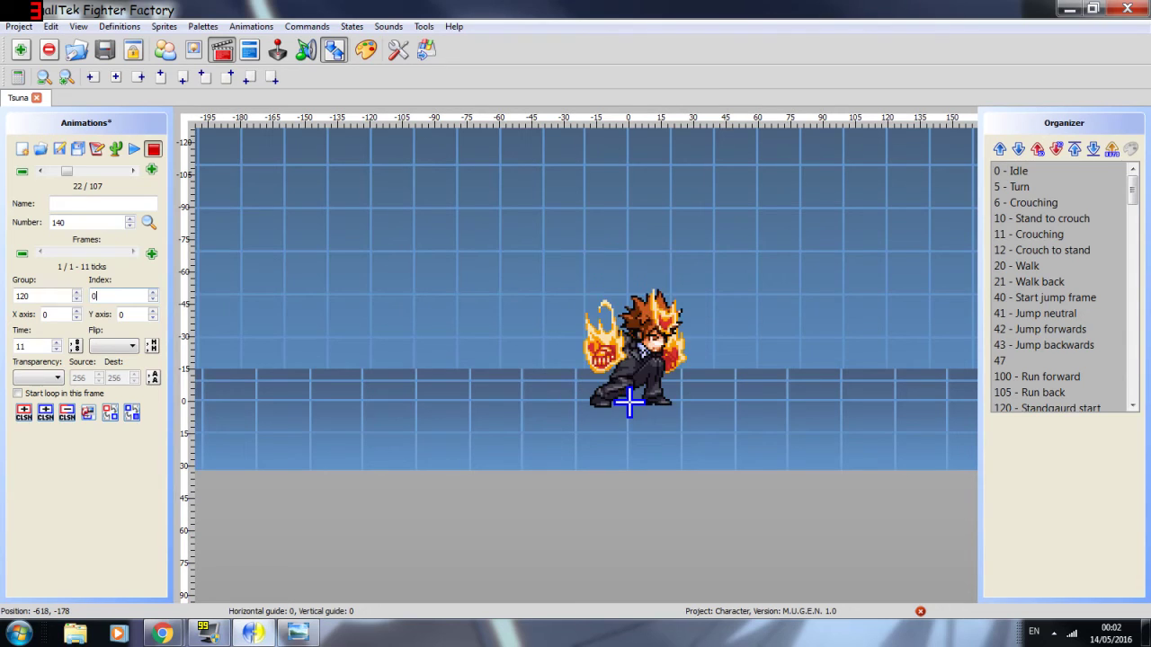
text(1)
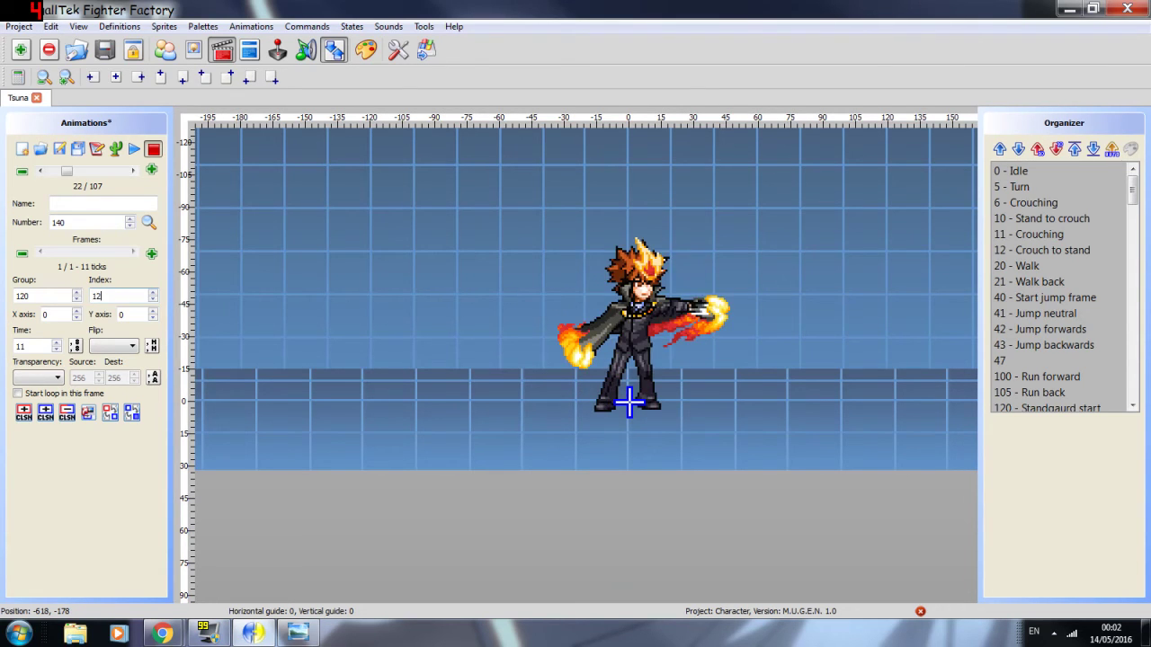
text(2)
Step: Add a second frame to animation 140 using sprite 120,6
click(152, 256)
text(120)
key(Tab)
text(95)
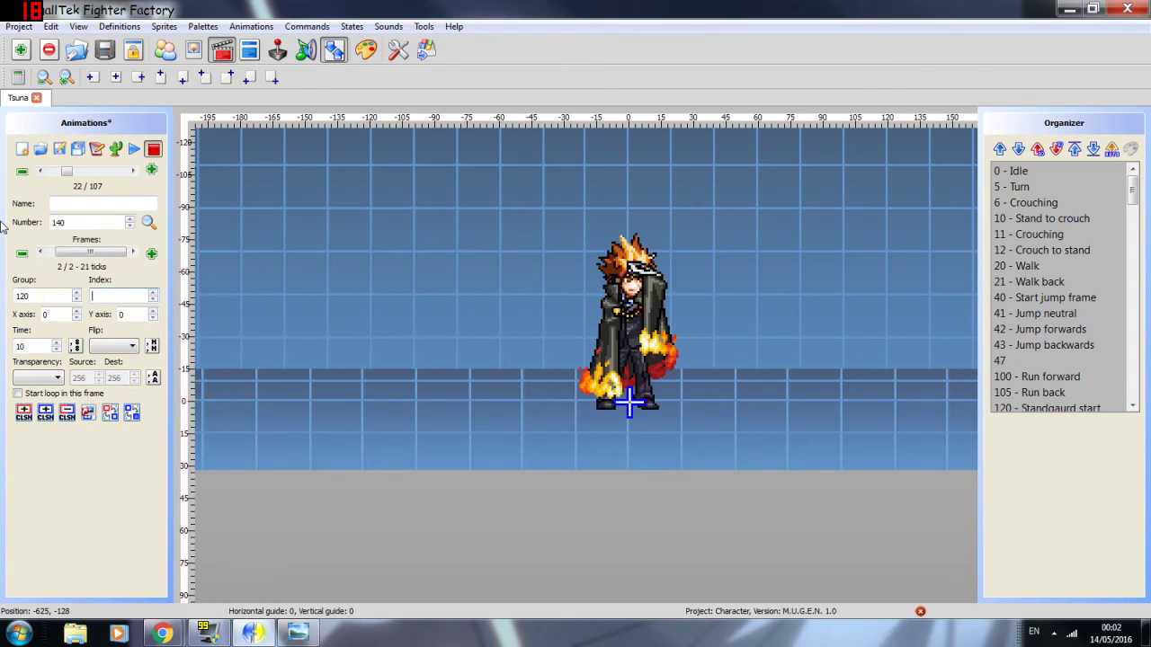
key(BackSpace)
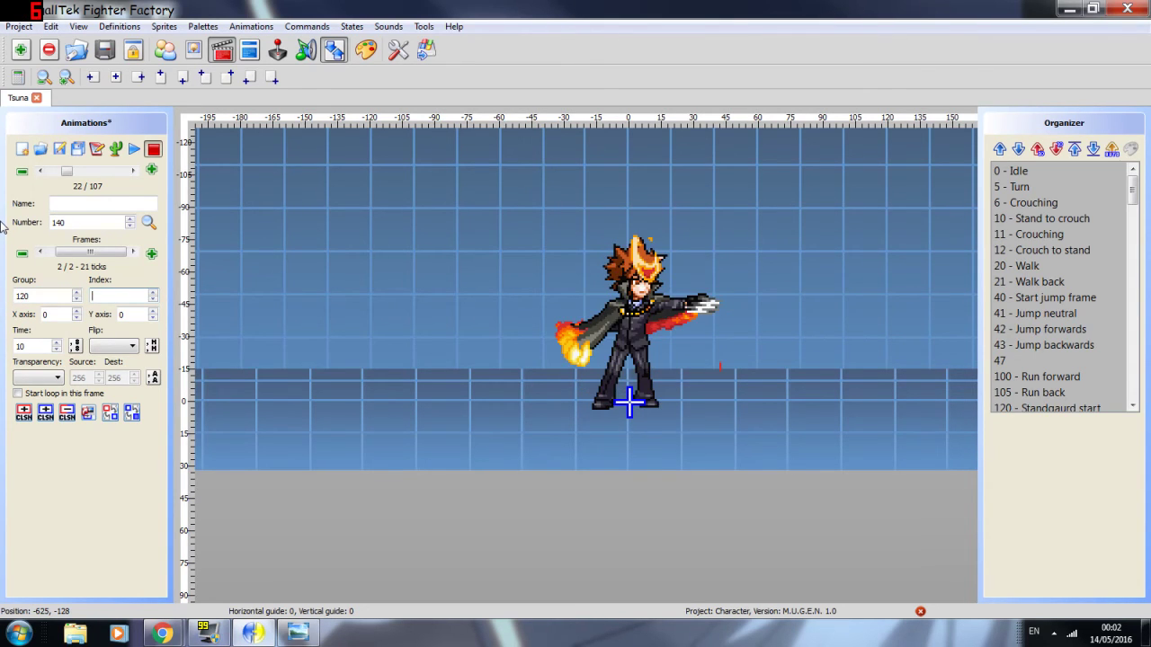
Step: Add a third frame to animation 140, trying several indexes and settling on sprite 120,9
drag(85, 251, 102, 261)
click(151, 253)
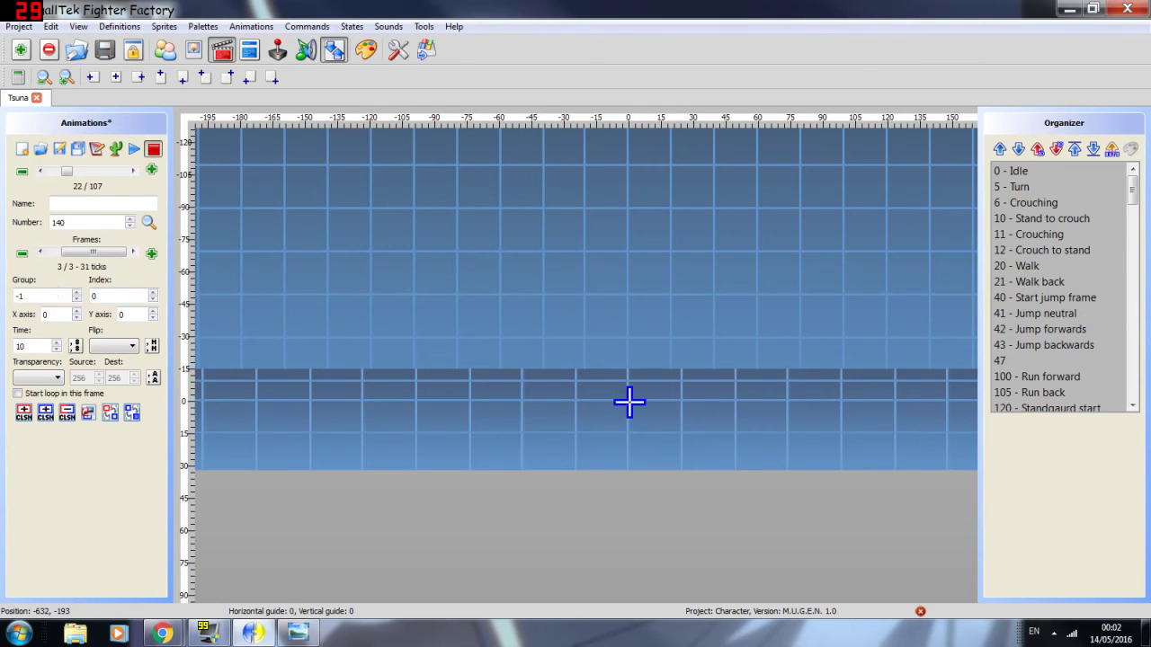
text(120)
key(Tab)
text(4)
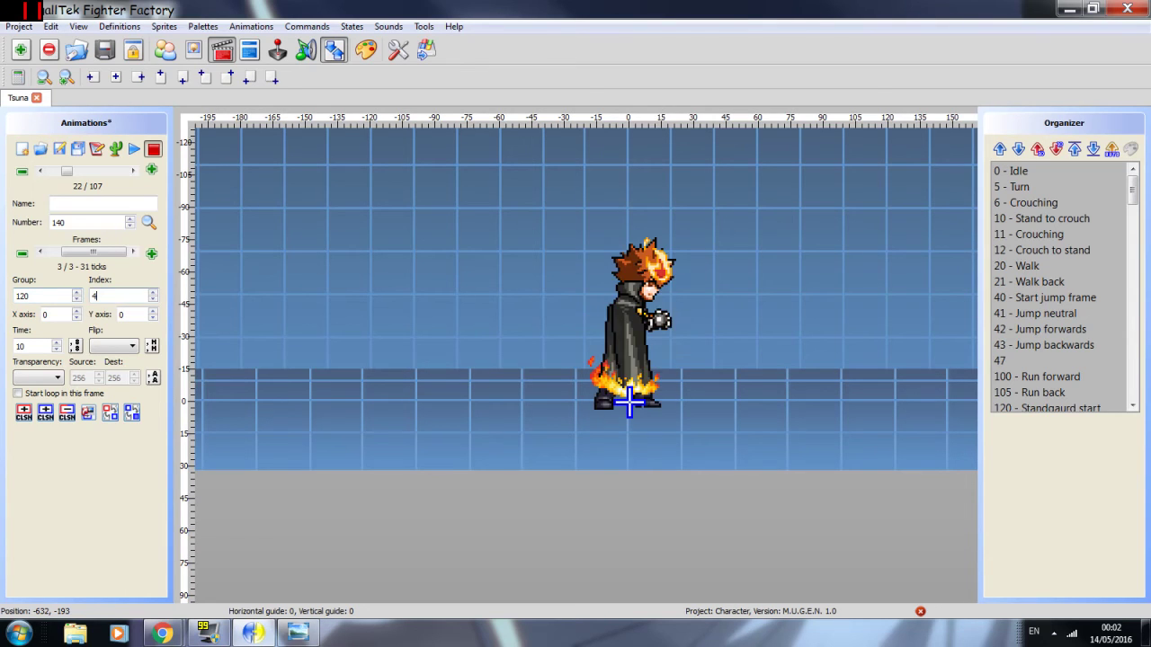
text(5)
key(BackSpace)
text(4)
key(BackSpace)
text(3)
key(BackSpace)
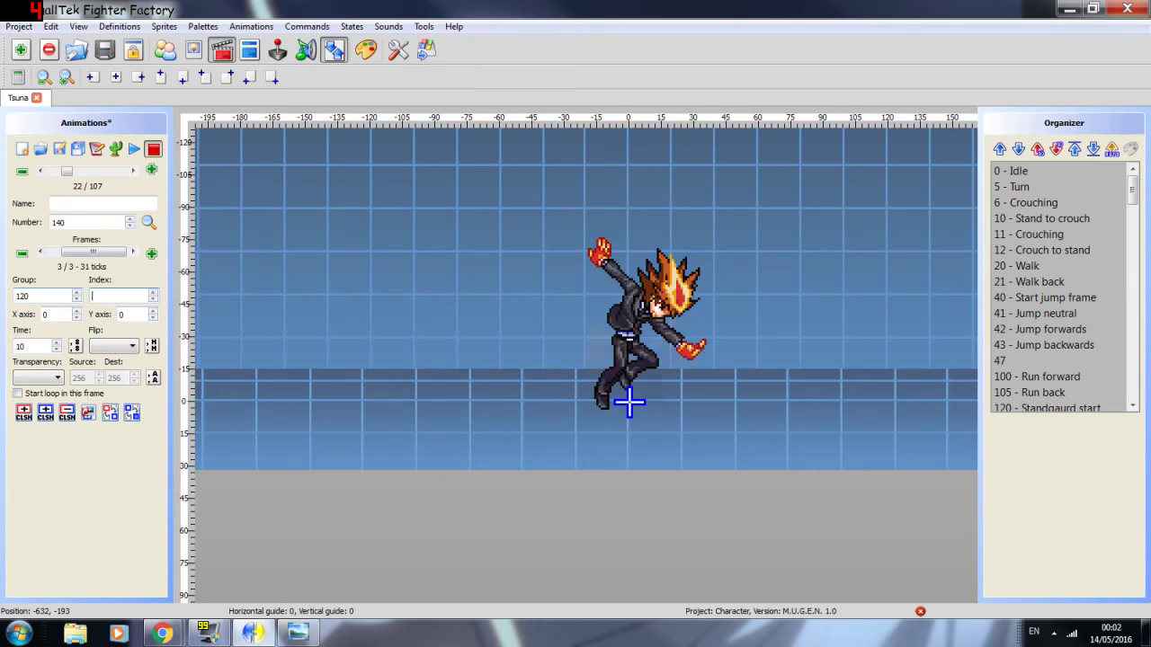
text(8)
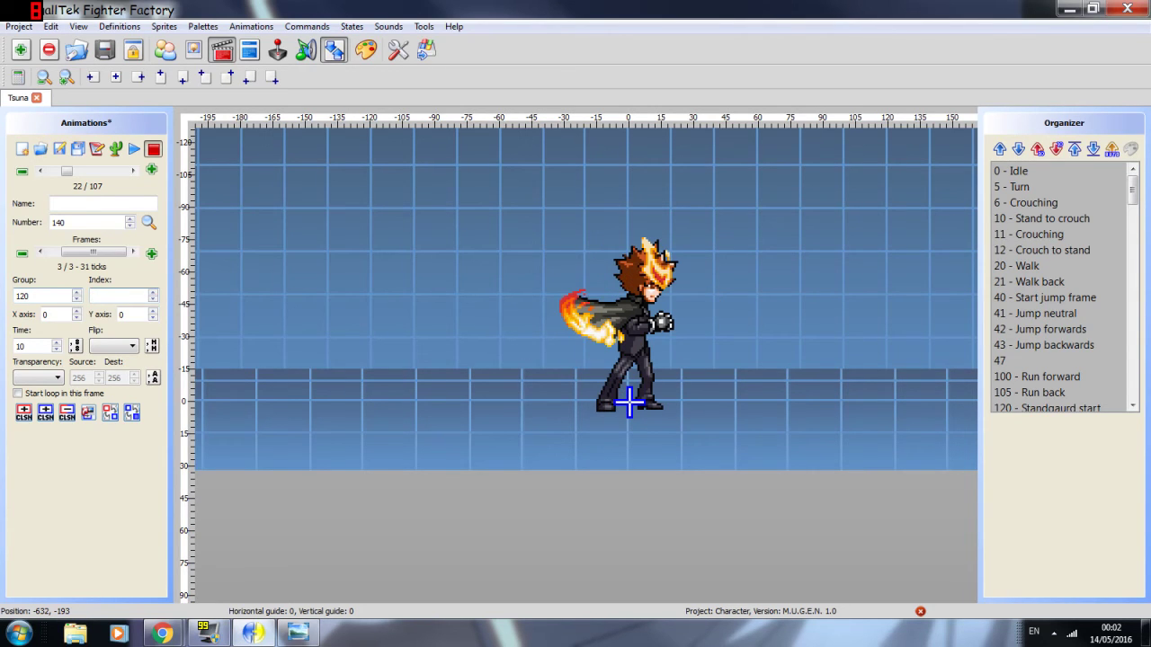
key(BackSpace)
text(8)
Step: Apply a time of 4 ticks to all three frames of animation 140 and preview the animation
drag(91, 256, 30, 270)
double_click(21, 347)
text(4)
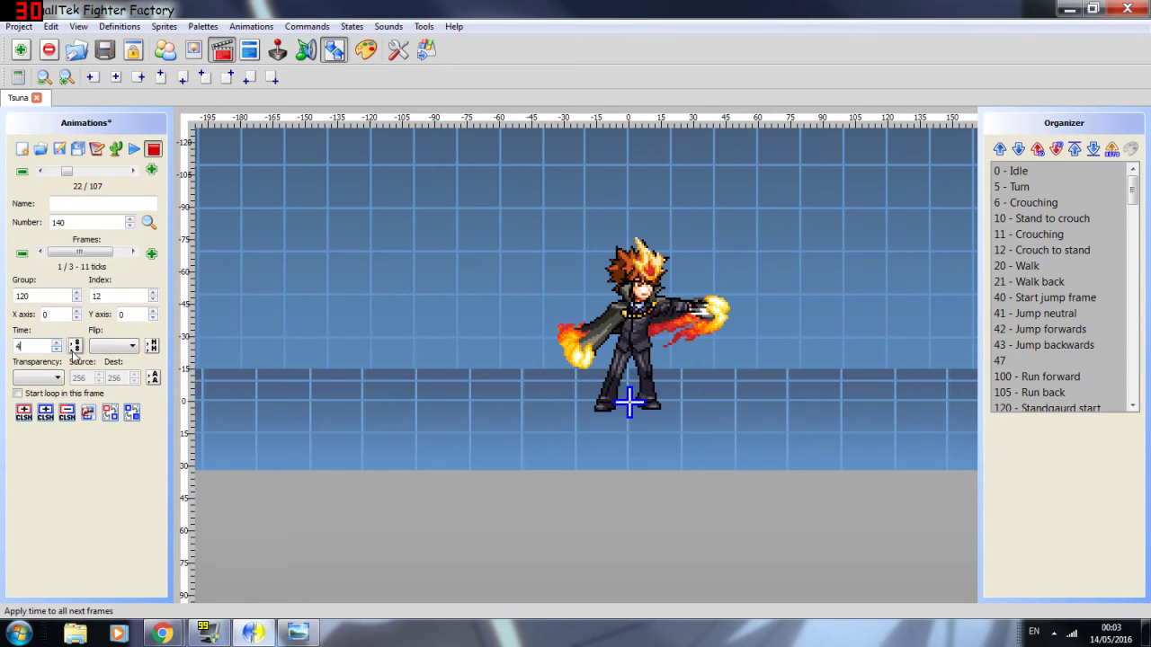
click(134, 150)
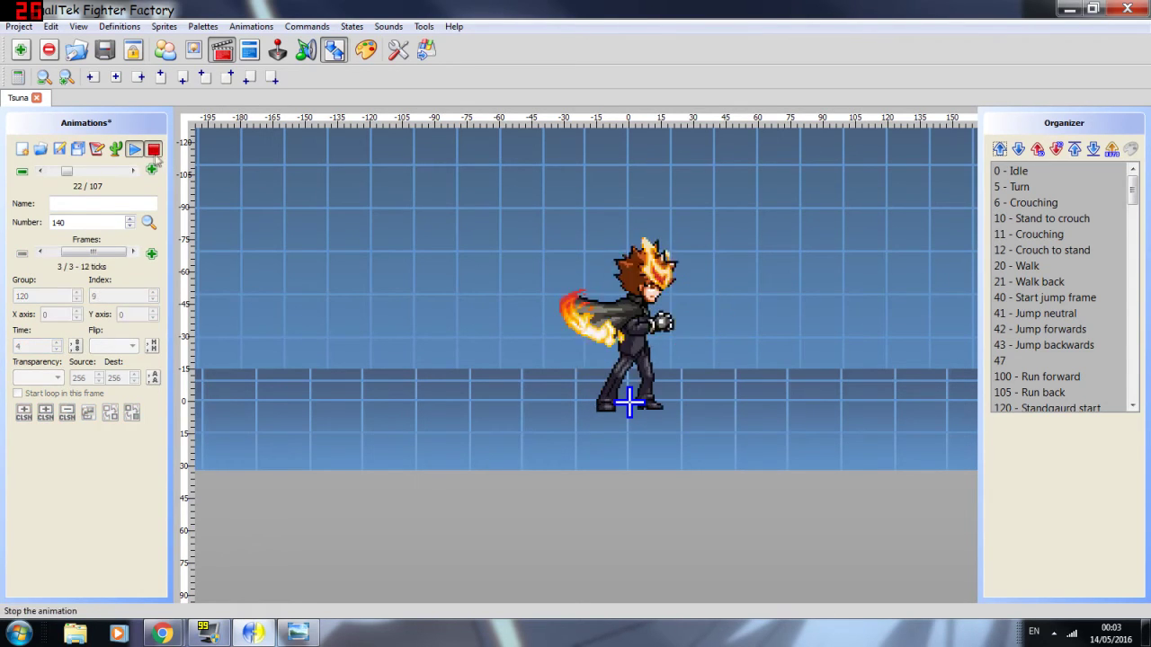
click(156, 155)
Step: Set animation 140's first frame to 3 ticks and third frame to 5 ticks, and preview the animation
drag(85, 251, 50, 256)
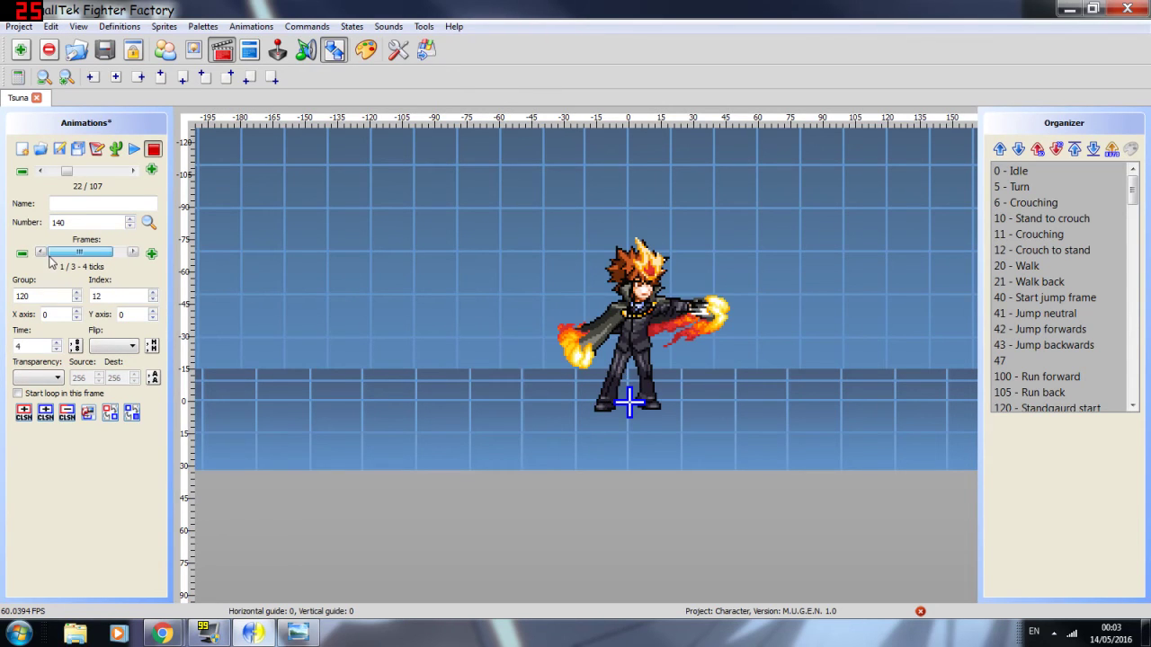
click(36, 347)
drag(86, 256, 108, 271)
drag(27, 346, 11, 347)
text(6)
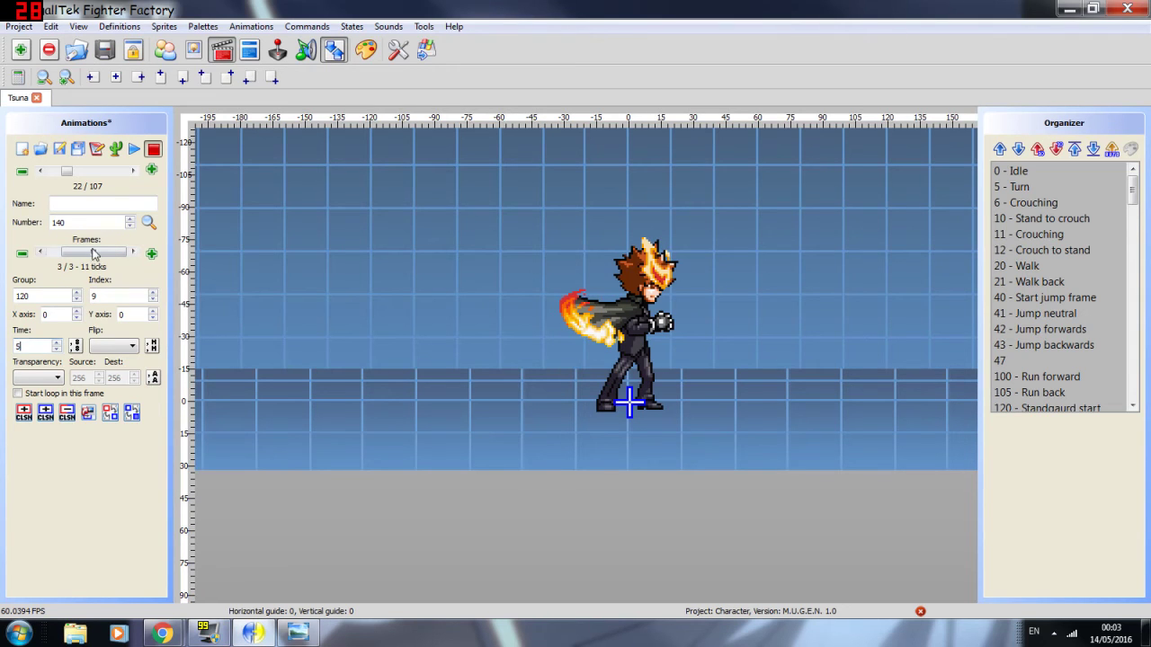
drag(95, 254, 77, 262)
click(134, 150)
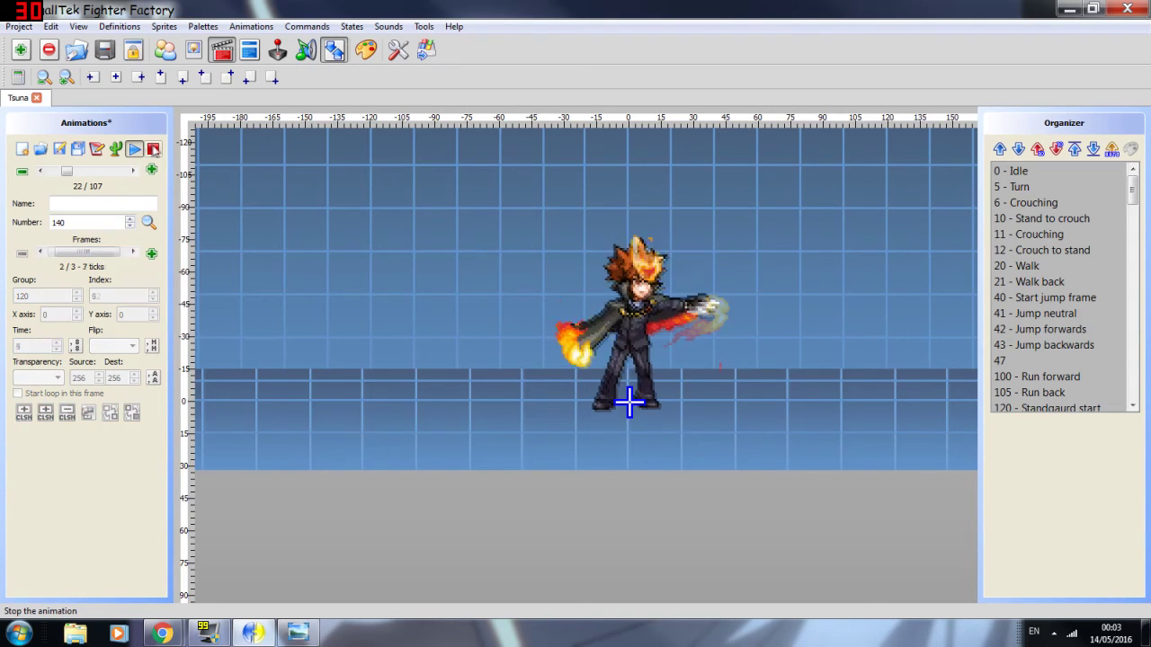
Step: Stop the preview and name animation 140 "Stop gaurd", animation 141 "Stop gaurd crouch" and animation 142 "Stop gaurd air"
click(153, 149)
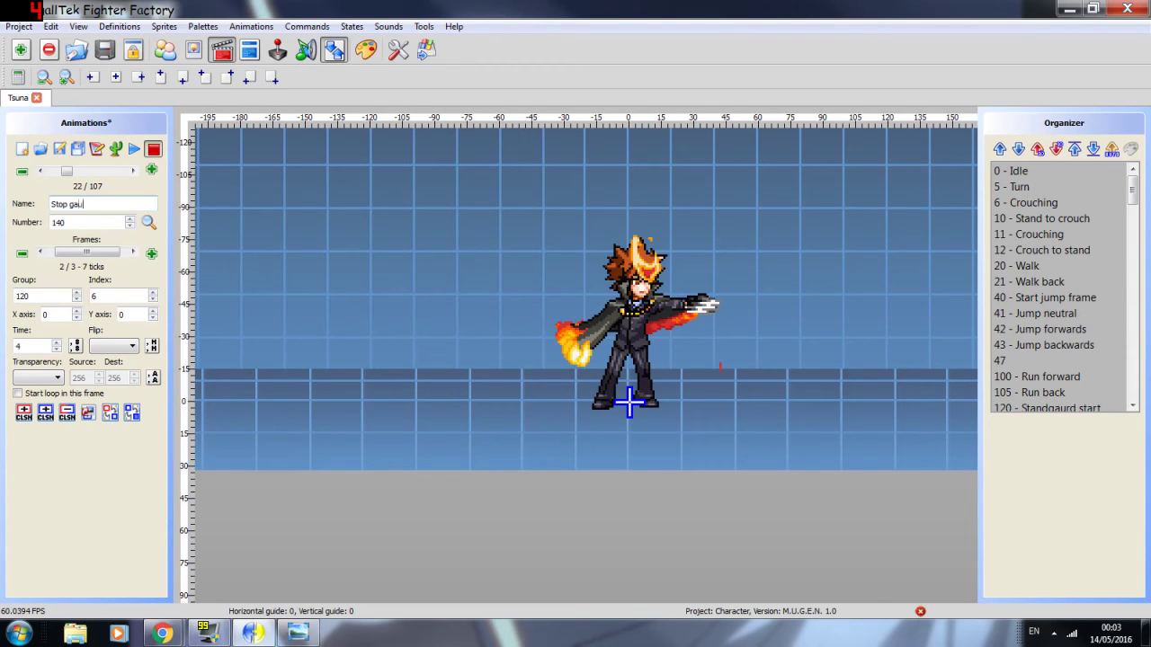
click(133, 171)
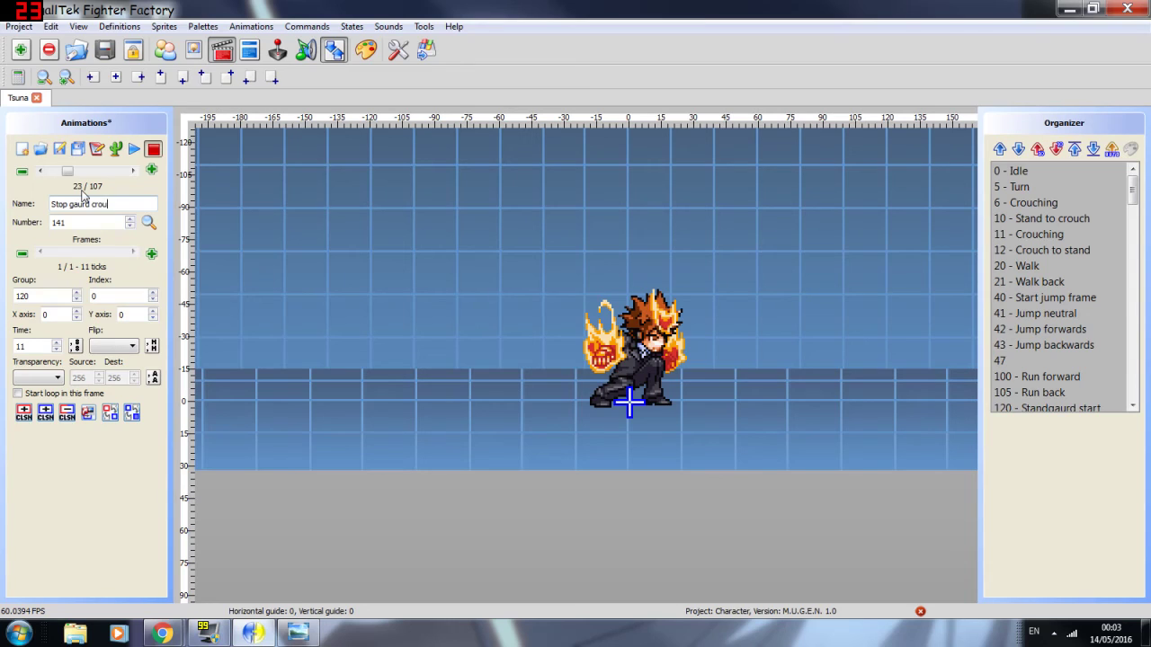
click(133, 170)
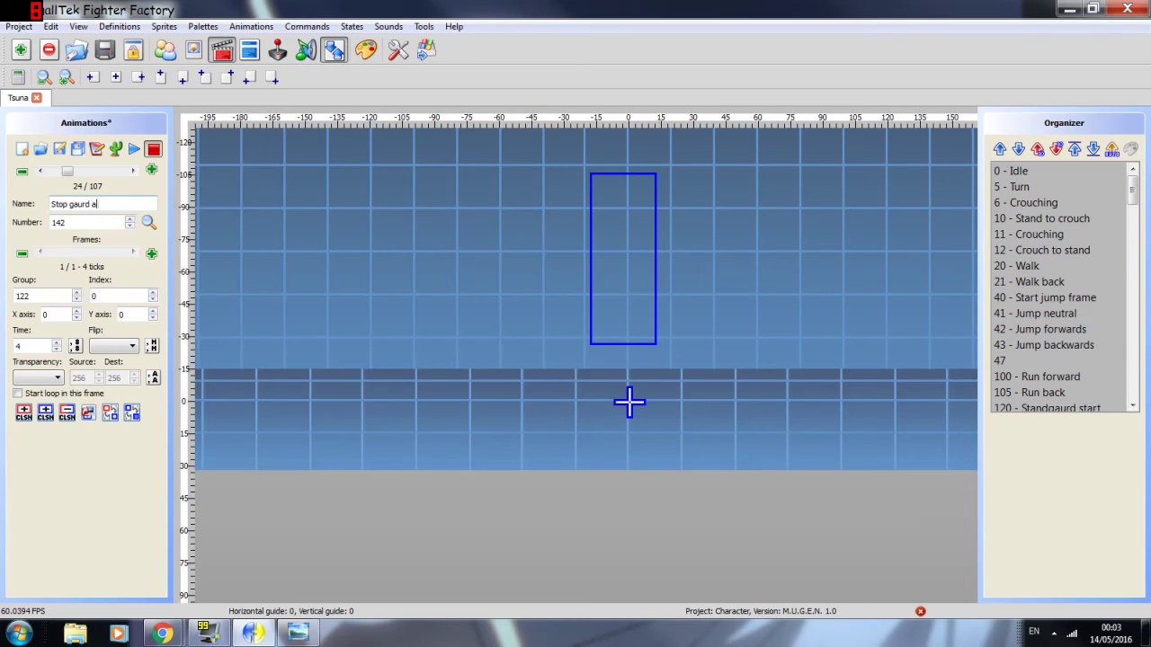
Step: Set animation 142's frame to sprite 120,2, adjust its collision box, and go to animation 150
click(45, 289)
text(0)
key(Tab)
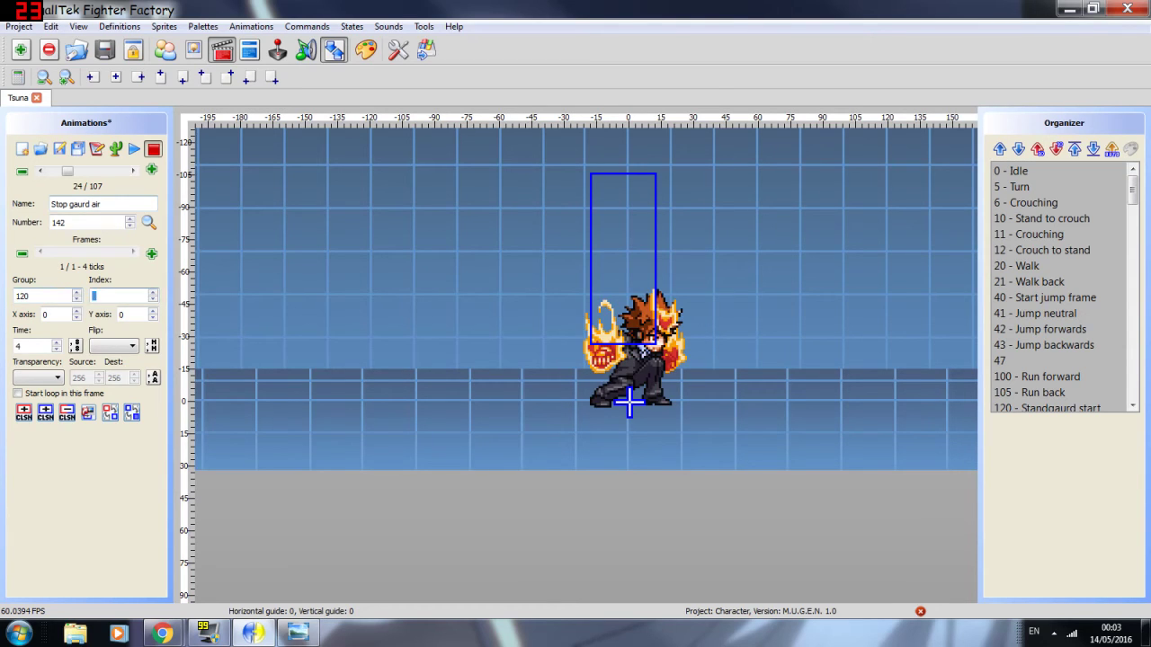
key(Up)
key(Up)
text(2)
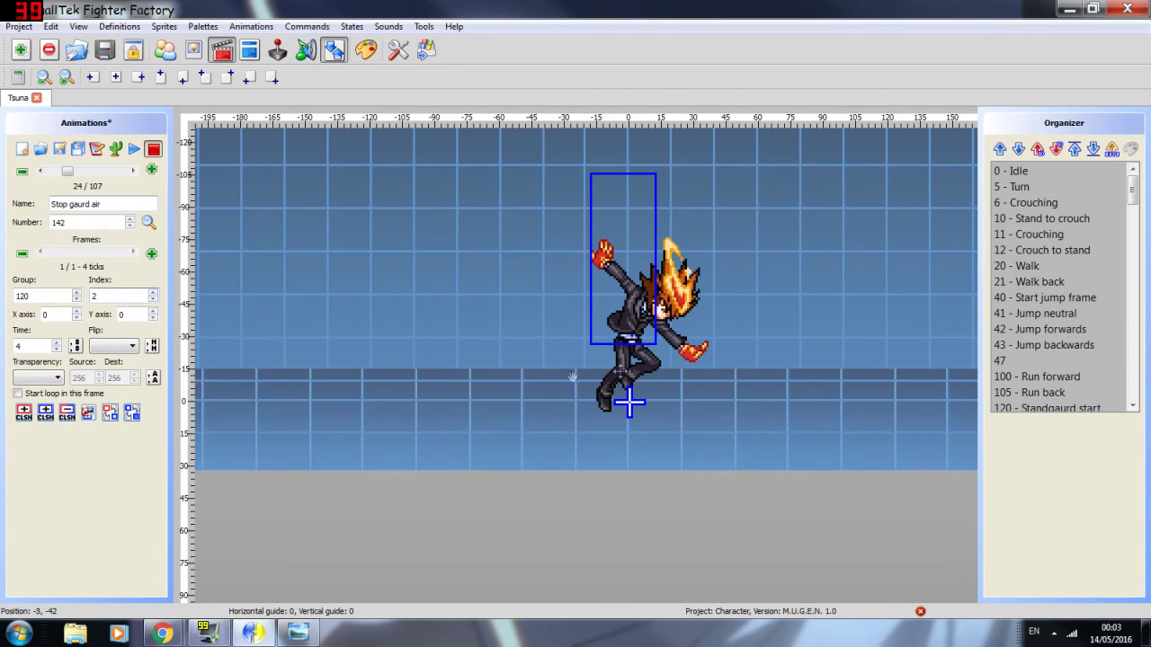
drag(639, 205, 2, 223)
scroll(40, 173, up, 1)
scroll(45, 172, down, 2)
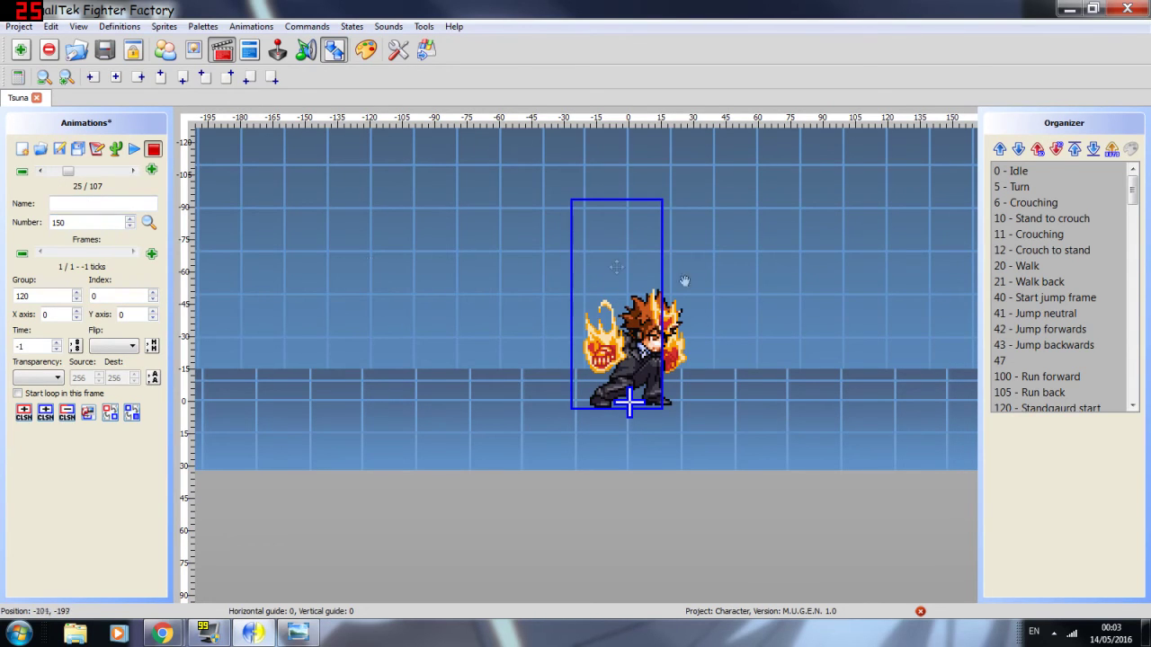
Step: Try several sprites for animation 150's frame, settle on sprite 120,11, and fit the collision box to the standing figure
key(alt+Tab)
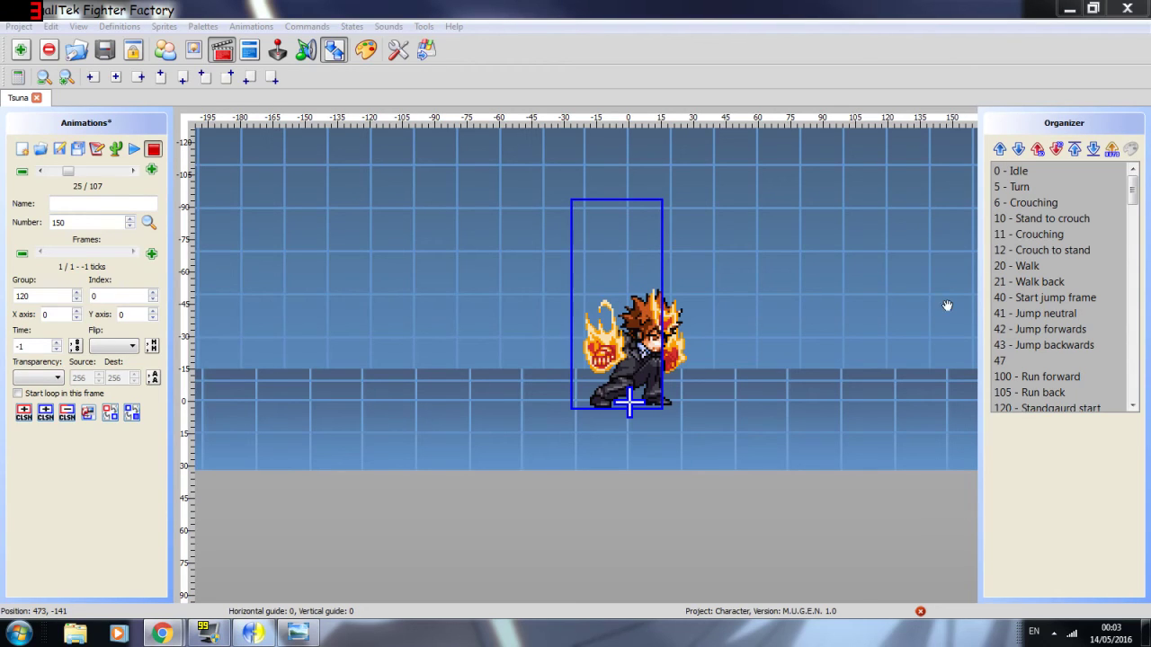
click(617, 267)
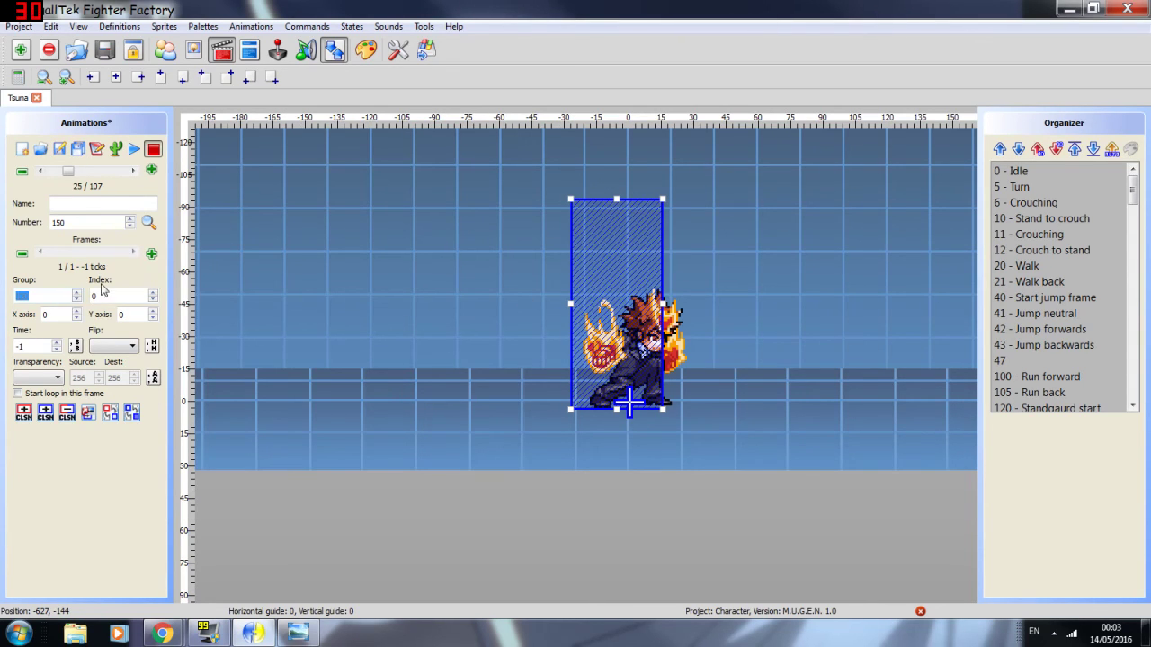
text(89)
key(BackSpace)
text(8)
key(BackSpace)
text(76)
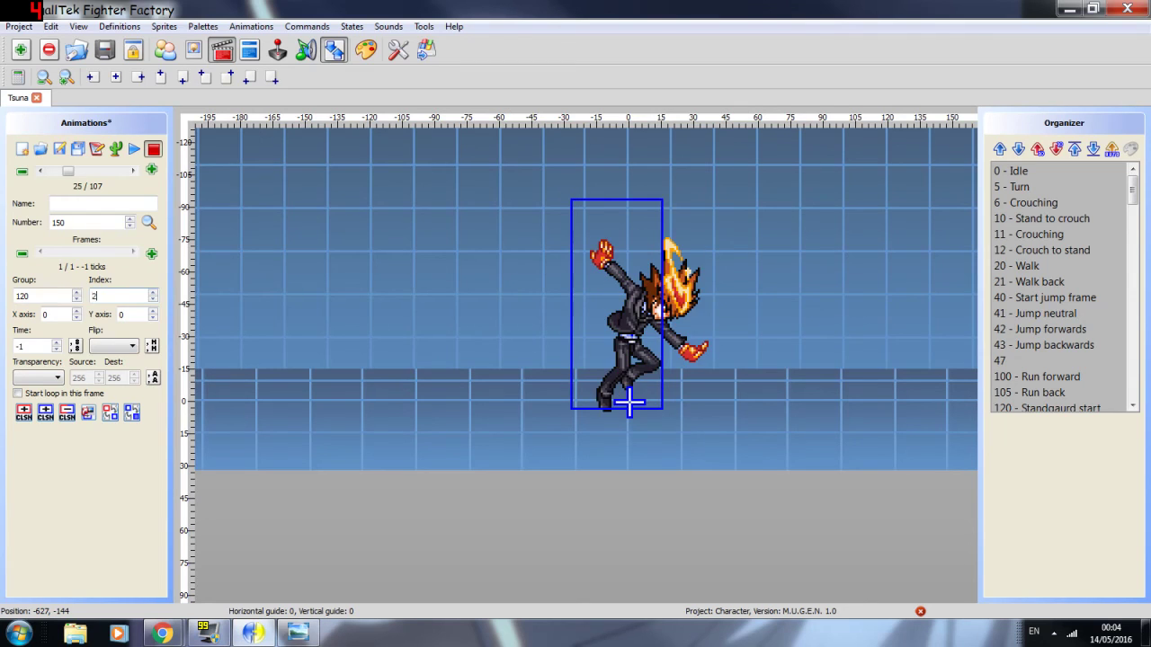
text(10)
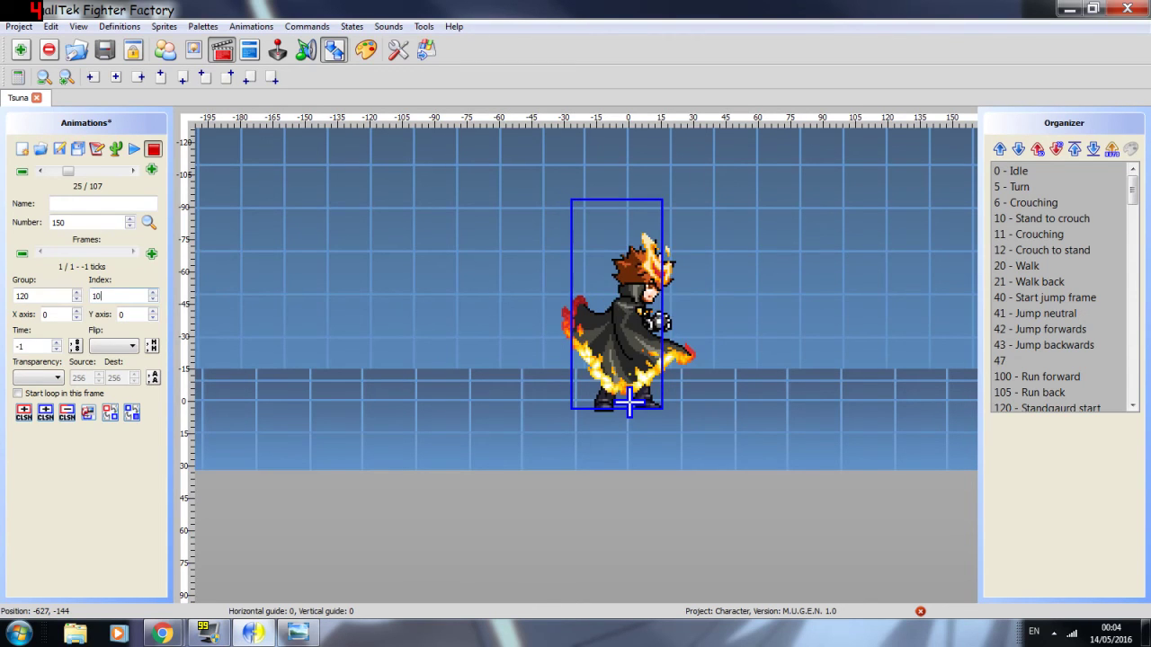
key(BackSpace)
text(1)
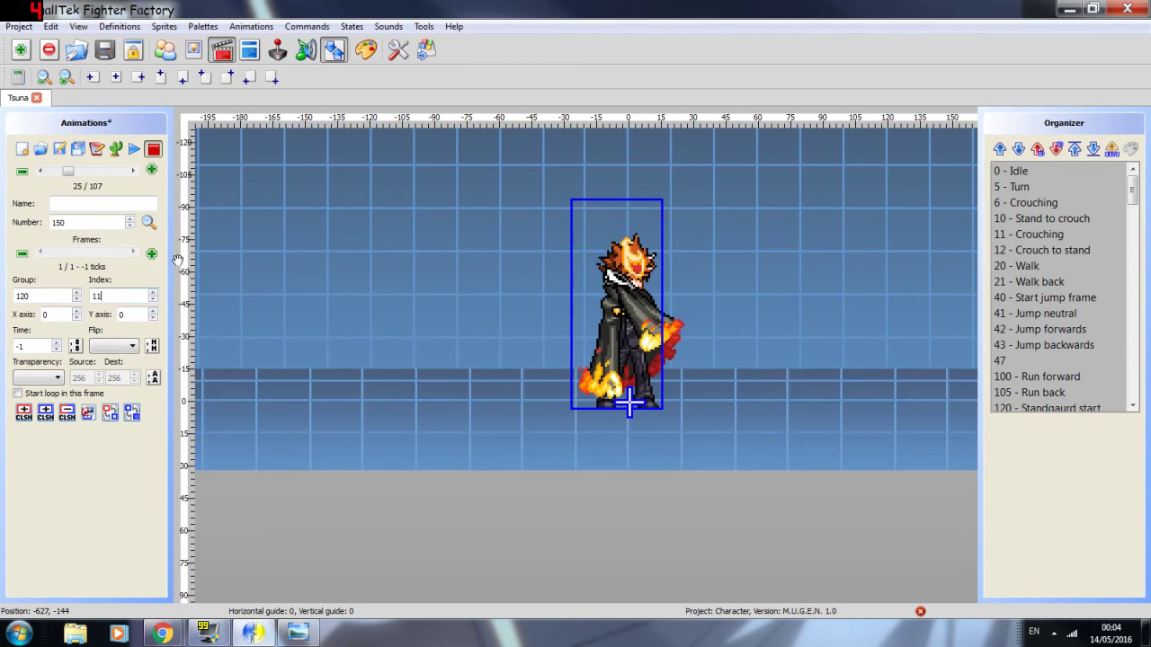
drag(620, 225, 634, 236)
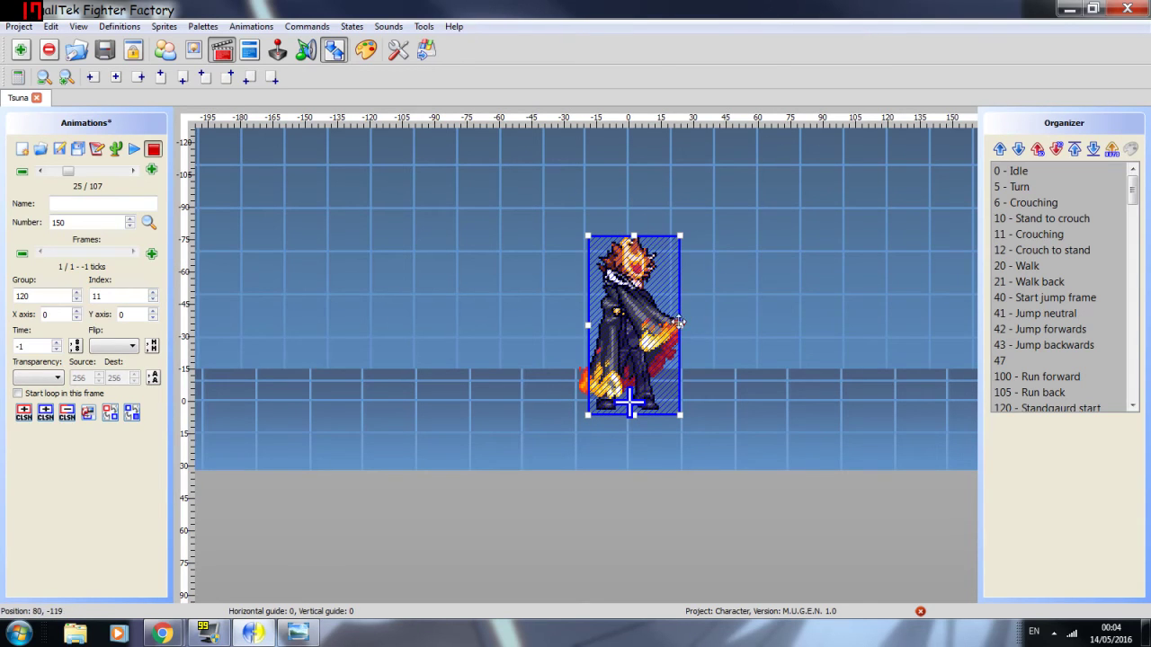
Step: Set animation 150's frame time to 4 ticks and name the animation "Gaurding a hit stand"
double_click(20, 347)
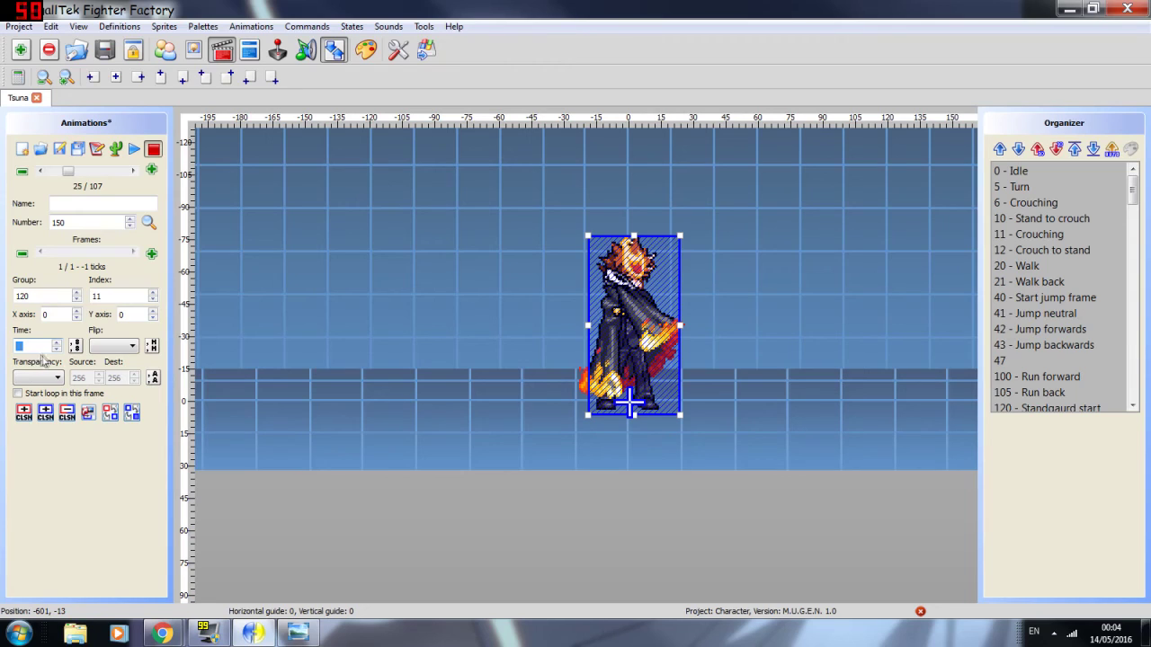
text(4)
click(86, 201)
text(Gaurdi)
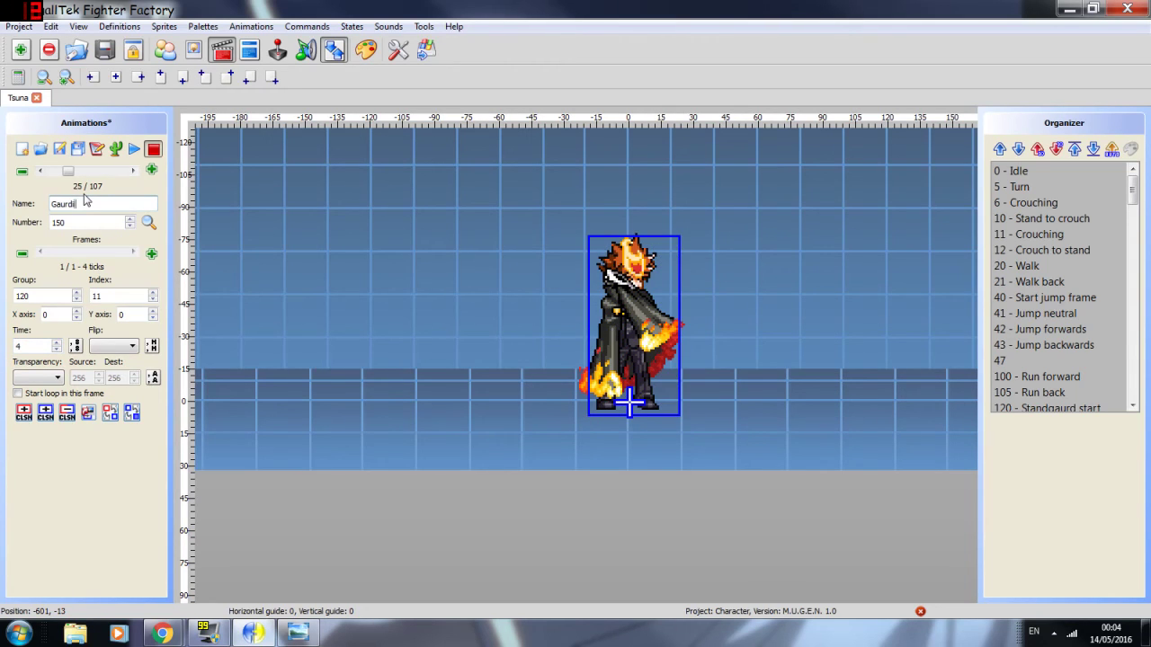
text(ng a hit stand)
Step: Name animation 151 "Gaurding a hit crouching" and set its frame to sprite 120,0
click(132, 170)
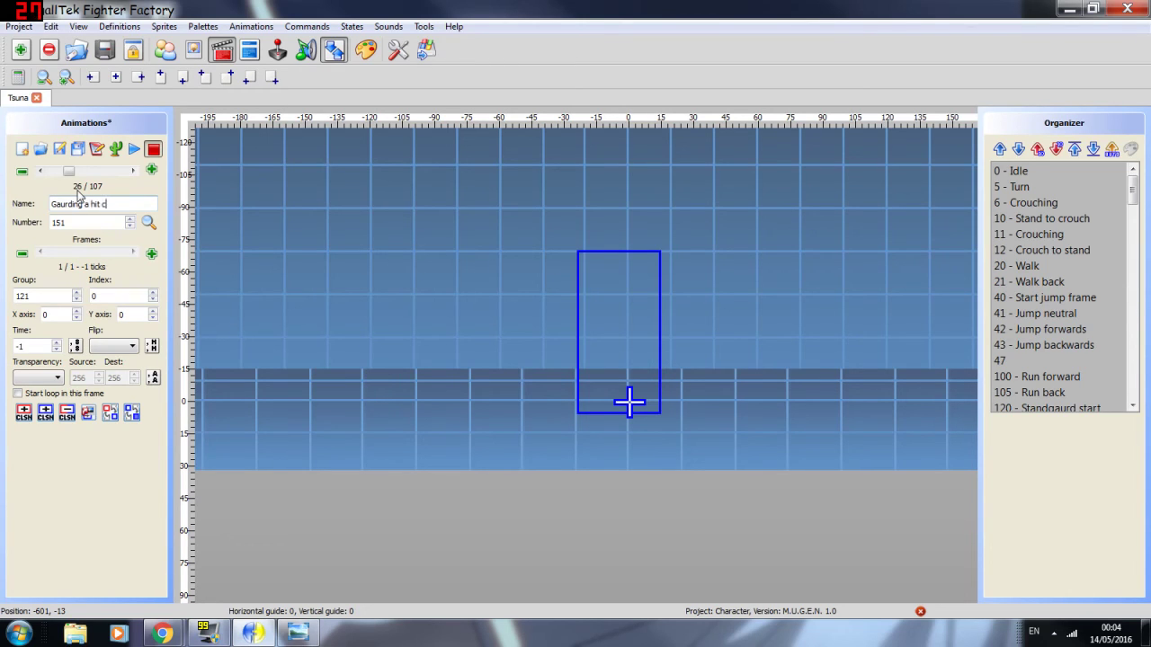
text(g)
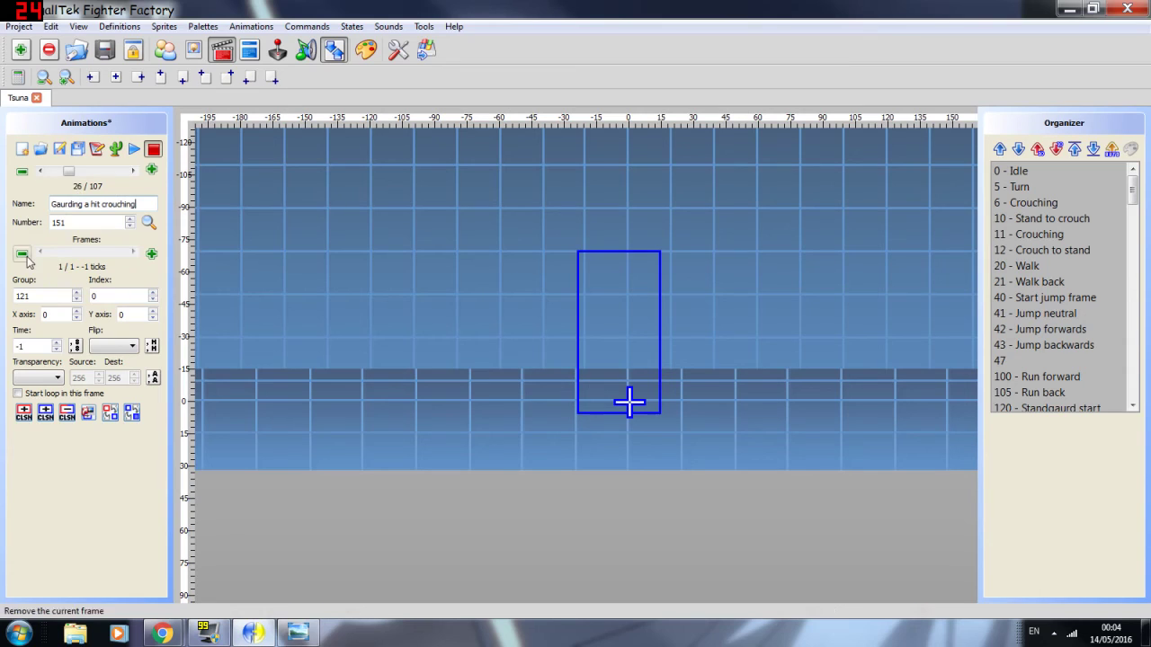
click(77, 299)
key(BackSpace)
text(2)
key(BackSpace)
text(0)
Step: Fit animation 151's collision box to the crouching sprite, try a horizontal flip, and offset the unflipped frame's X axis to -8
click(122, 350)
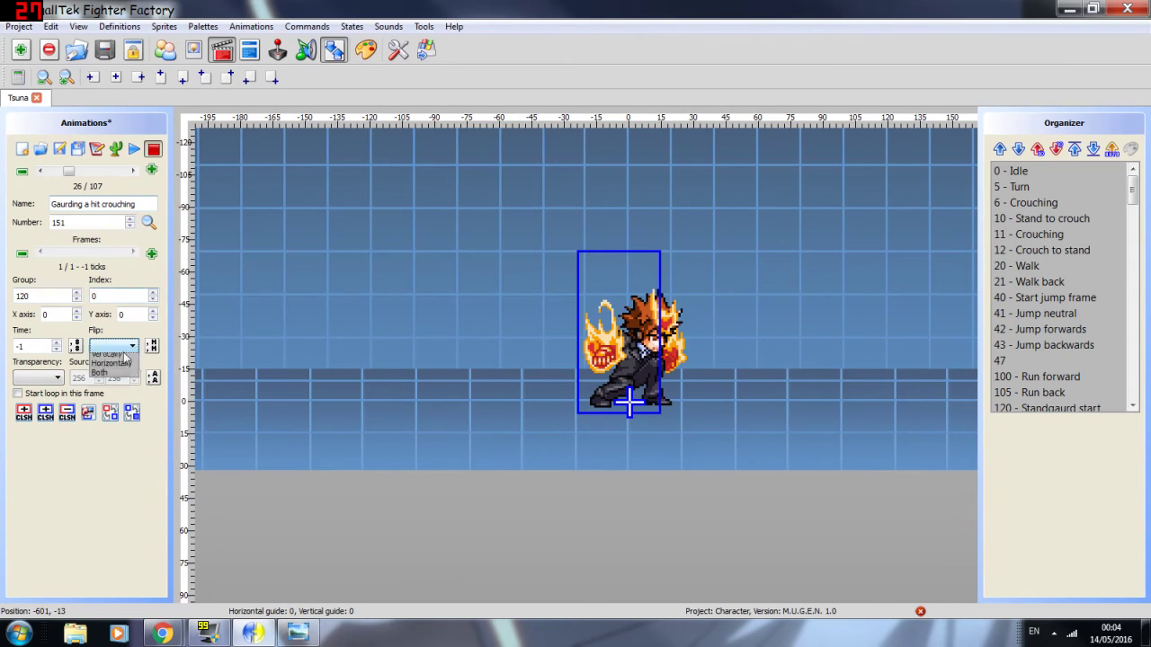
click(108, 369)
click(645, 289)
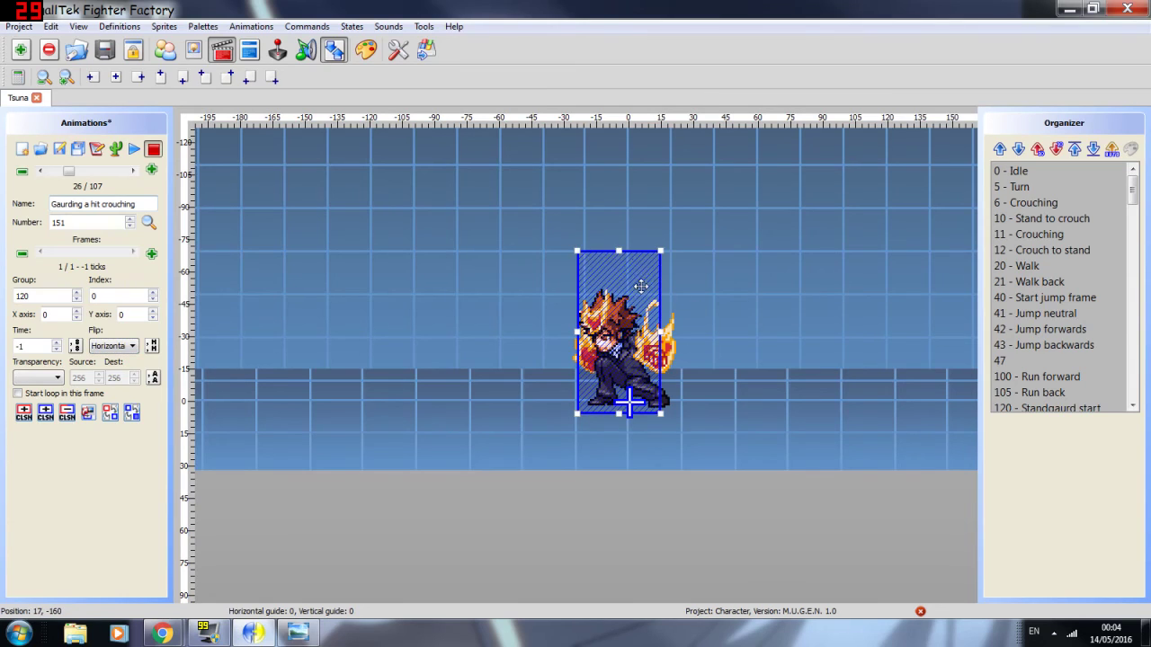
drag(620, 250, 619, 294)
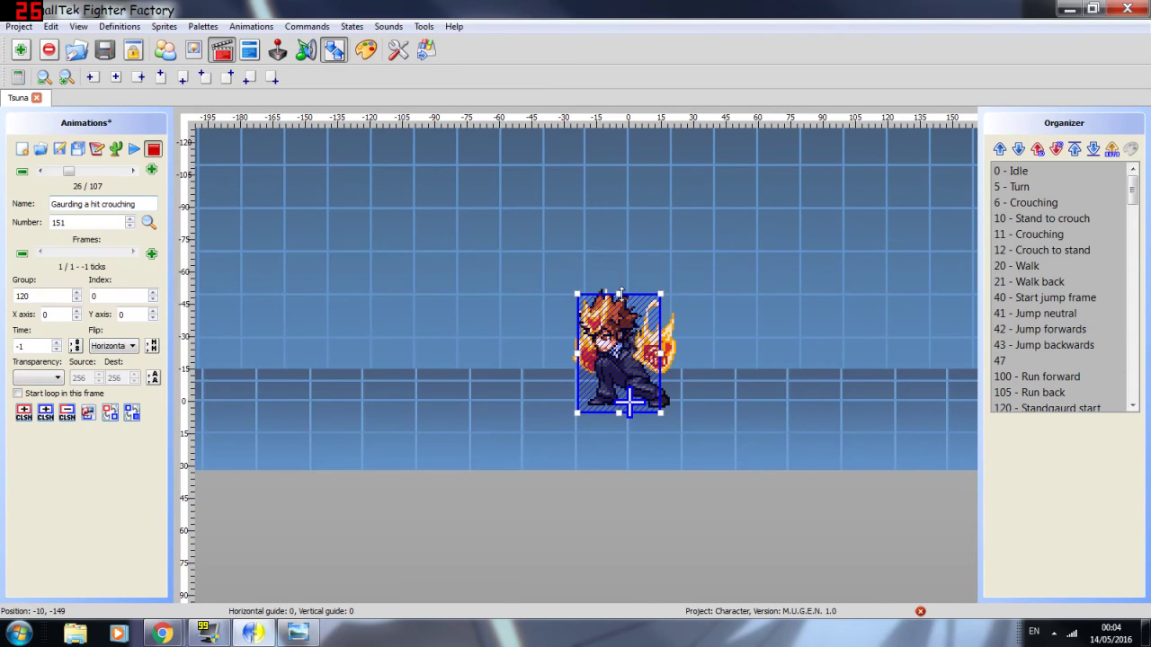
click(115, 346)
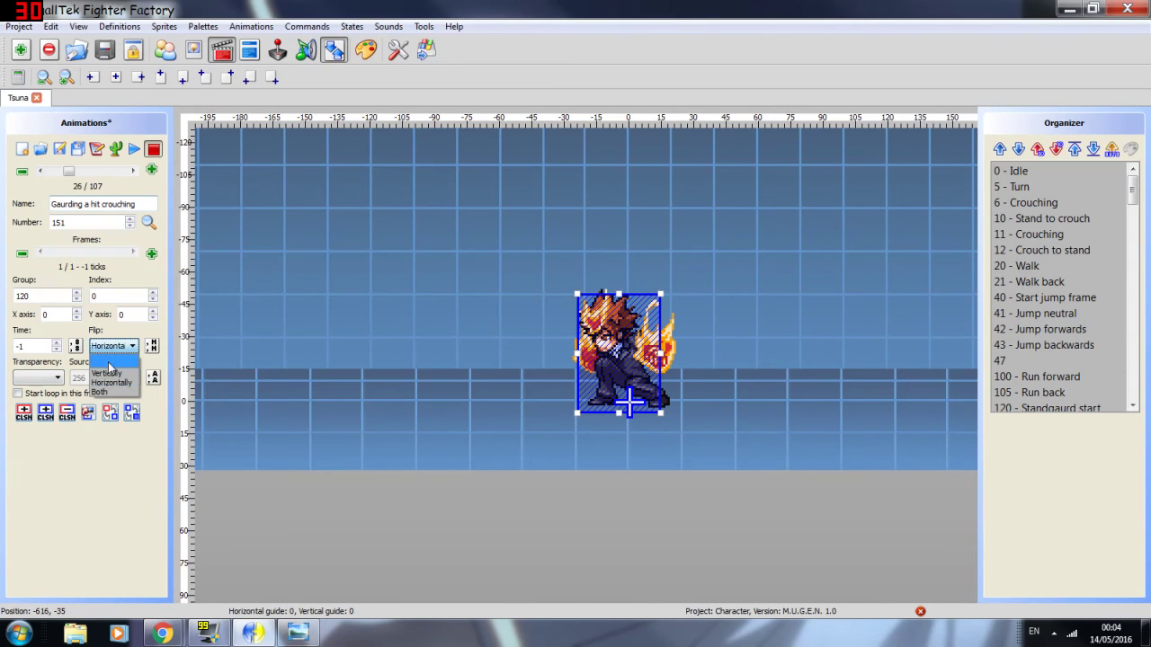
click(108, 358)
drag(675, 330, 667, 331)
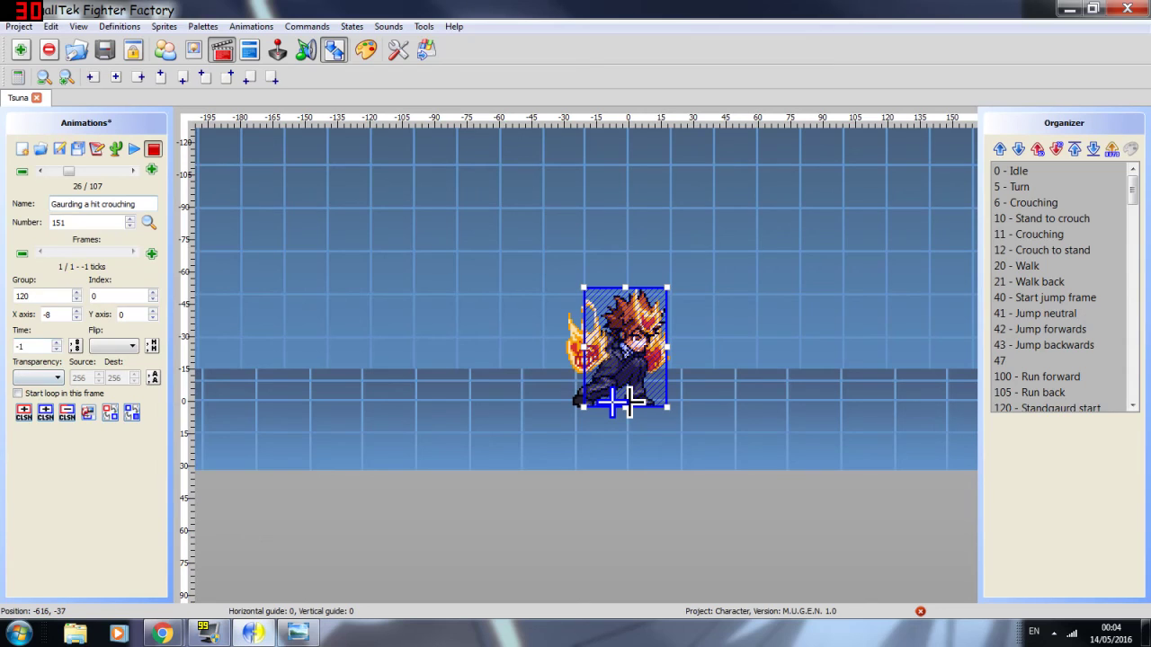
text(5)
Step: Name animation 152 "Gaurding a hit air" and set its frame to sprite 120,2
click(132, 171)
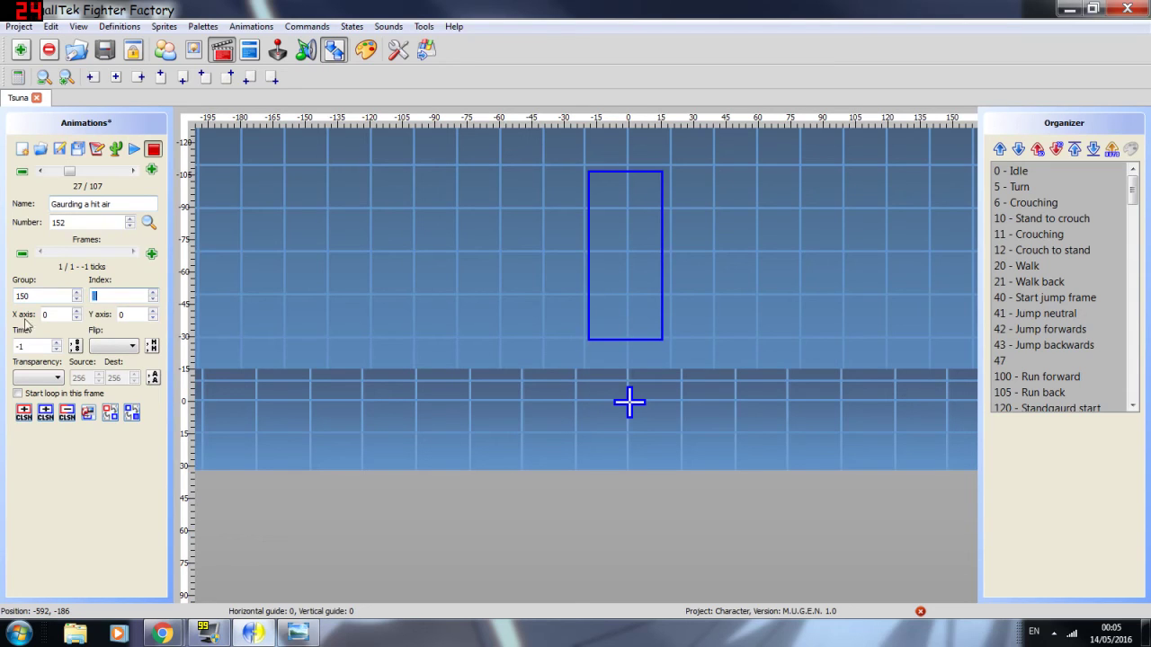
text(120)
key(Tab)
text(2)
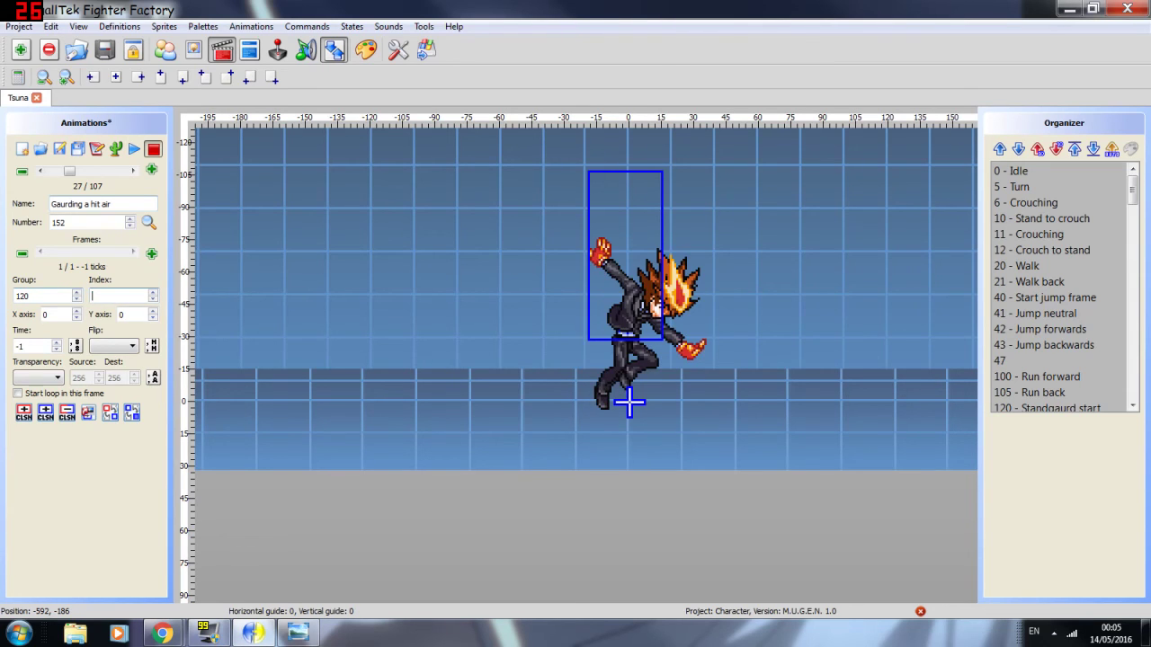
Step: Reposition and resize animation 152's collision box around the airborne sprite
mouse_move(614, 188)
mouse_down()
mouse_move(622, 253)
mouse_move(707, 314)
mouse_move(671, 343)
mouse_move(705, 364)
mouse_up()
drag(589, 240, 611, 268)
click(46, 412)
Step: Go to animation 170 and step through its frames
click(134, 170)
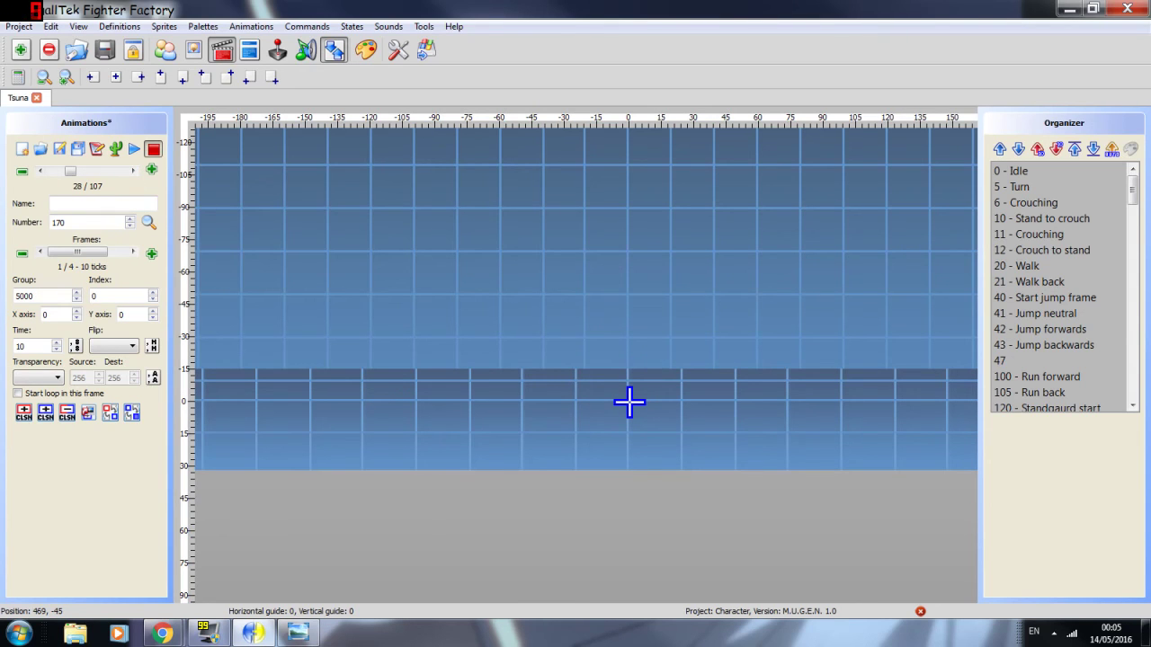
key(Right)
key(Right)
key(Left)
key(Left)
key(Right)
key(Left)
Step: Start adding new sprites to the character and look through the images in the TsunaSprites folder
click(193, 49)
click(24, 148)
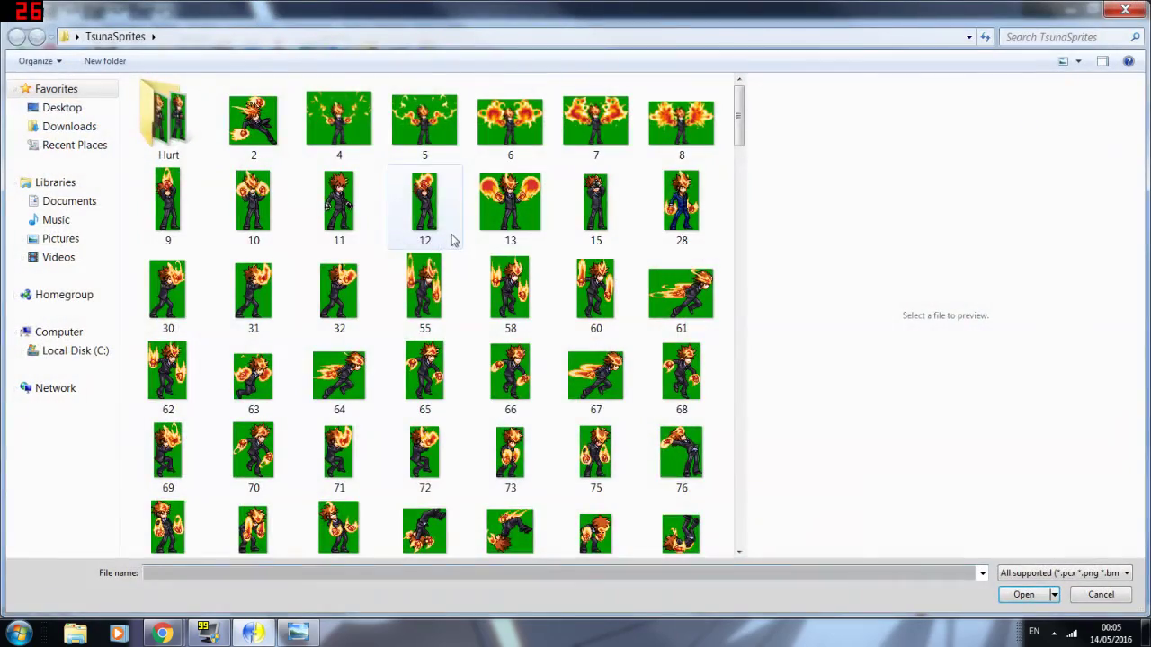
click(450, 239)
scroll(458, 243, down, 15)
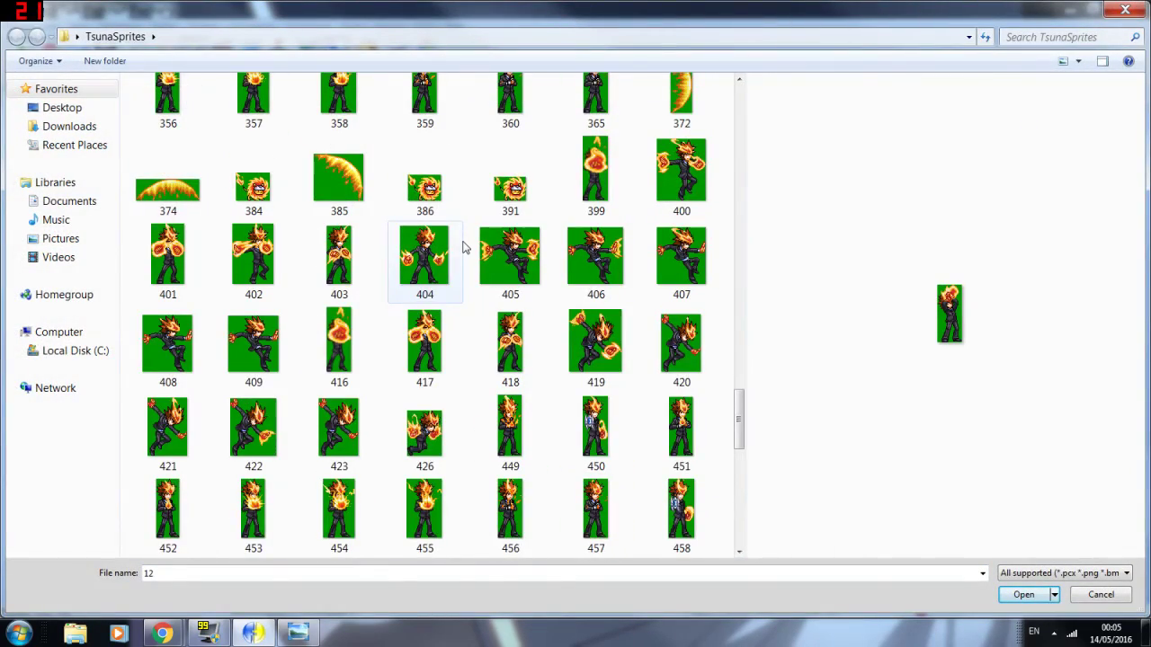
text(55)
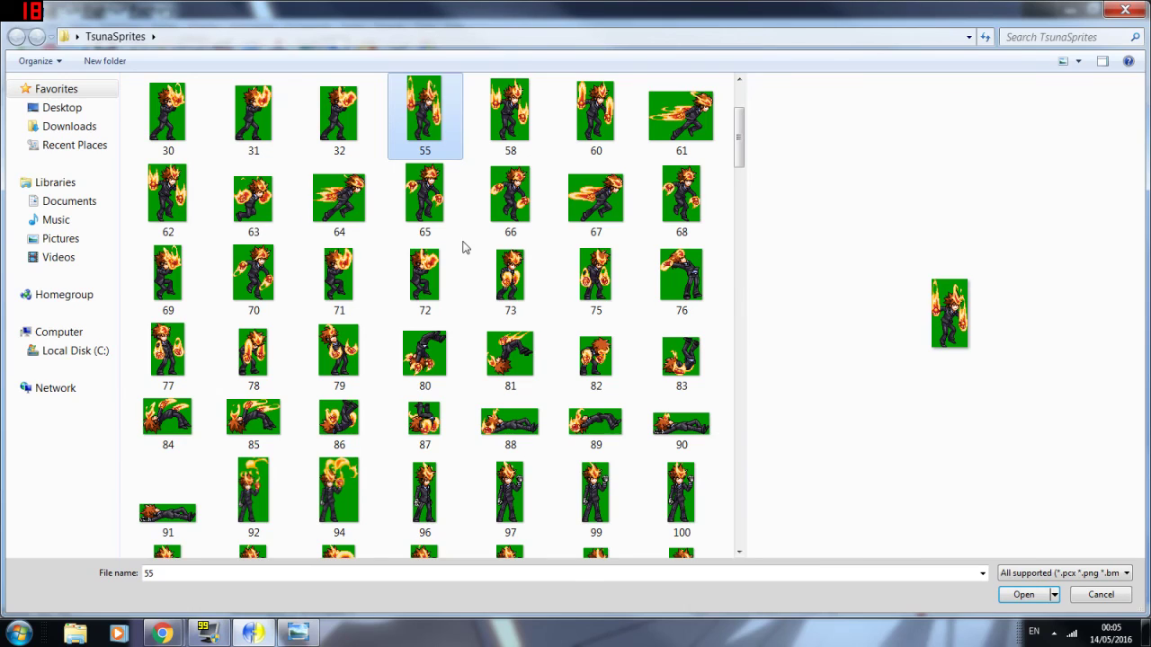
click(464, 247)
text(w)
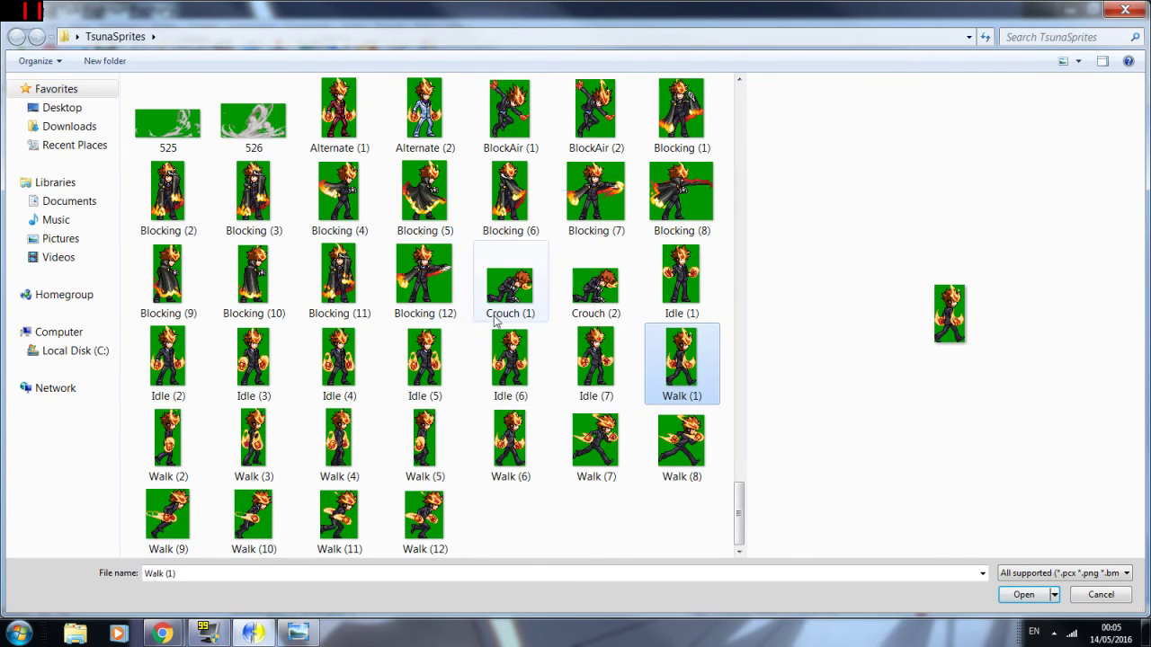
scroll(533, 339, up, 5)
scroll(513, 260, up, 15)
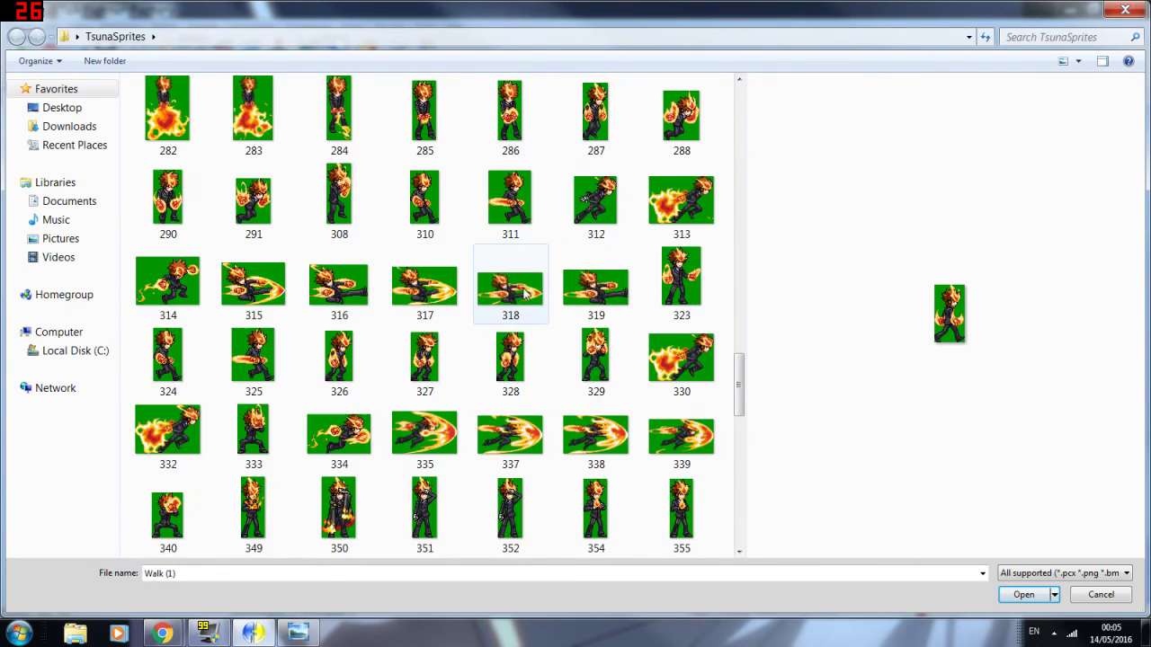
scroll(493, 179, up, 1)
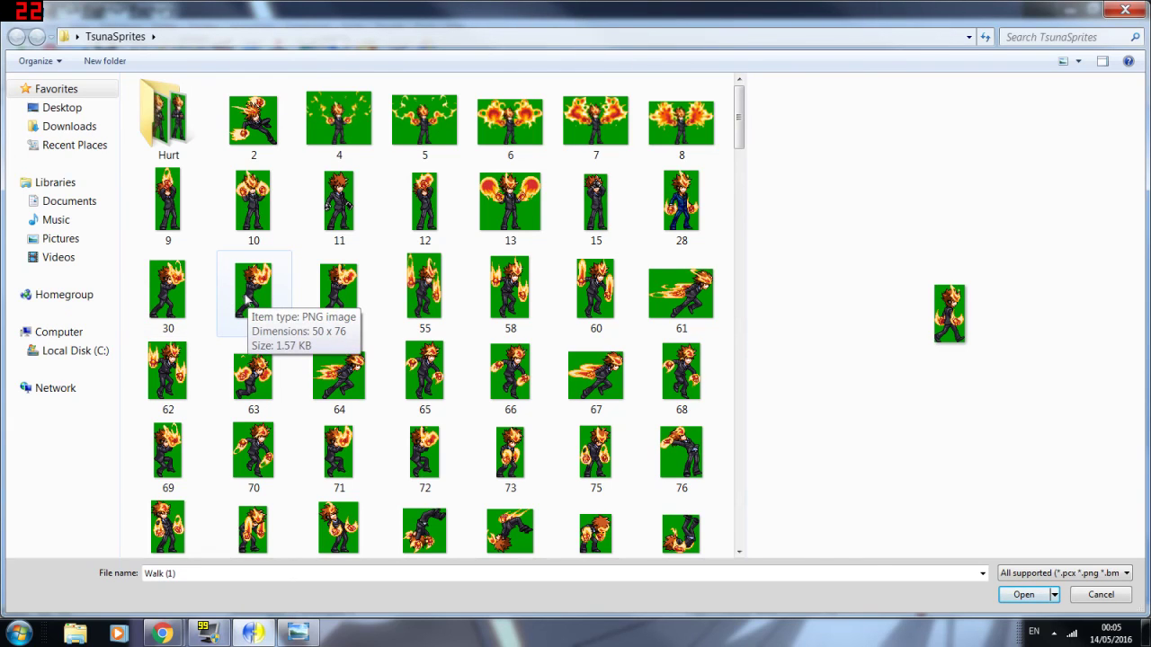
Step: Select images 12, 30, 31 and 32 in the TsunaSprites folder for import
click(196, 308)
ctrl+click(251, 309)
ctrl+click(364, 291)
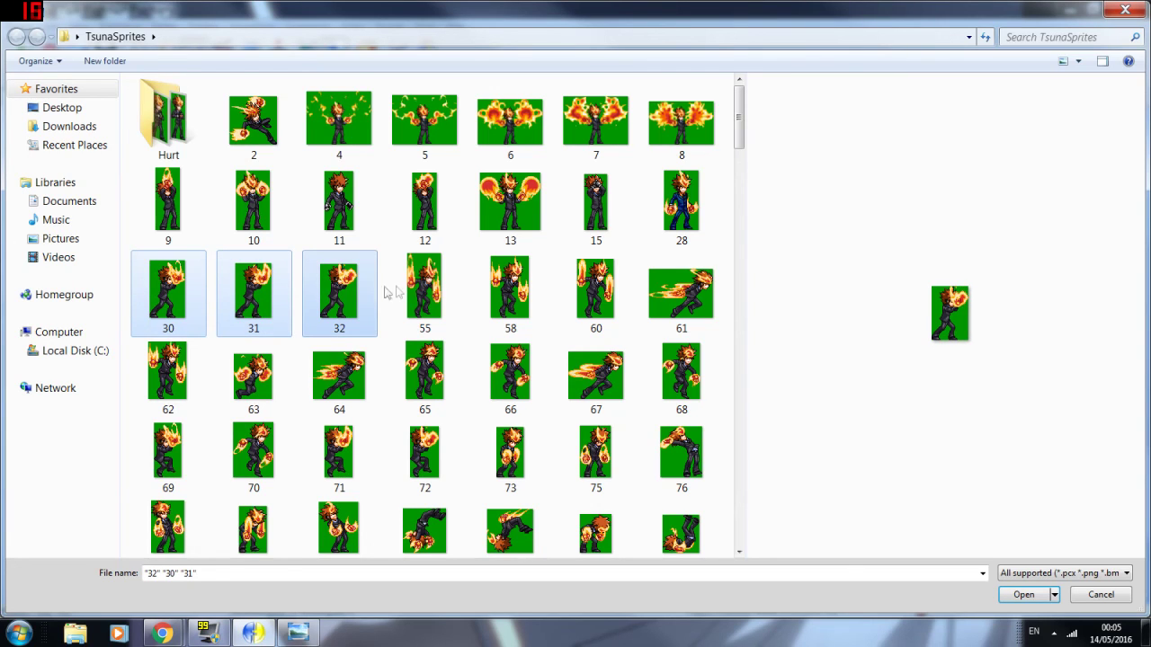
click(422, 225)
ctrl+click(146, 304)
ctrl+click(265, 306)
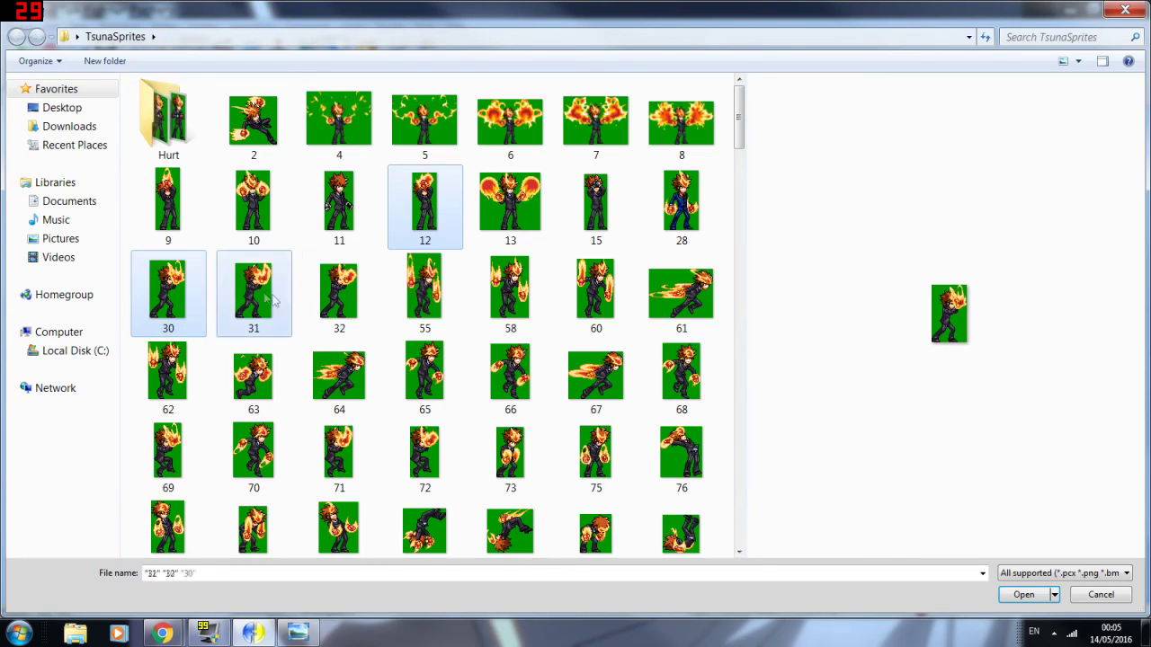
ctrl+click(310, 299)
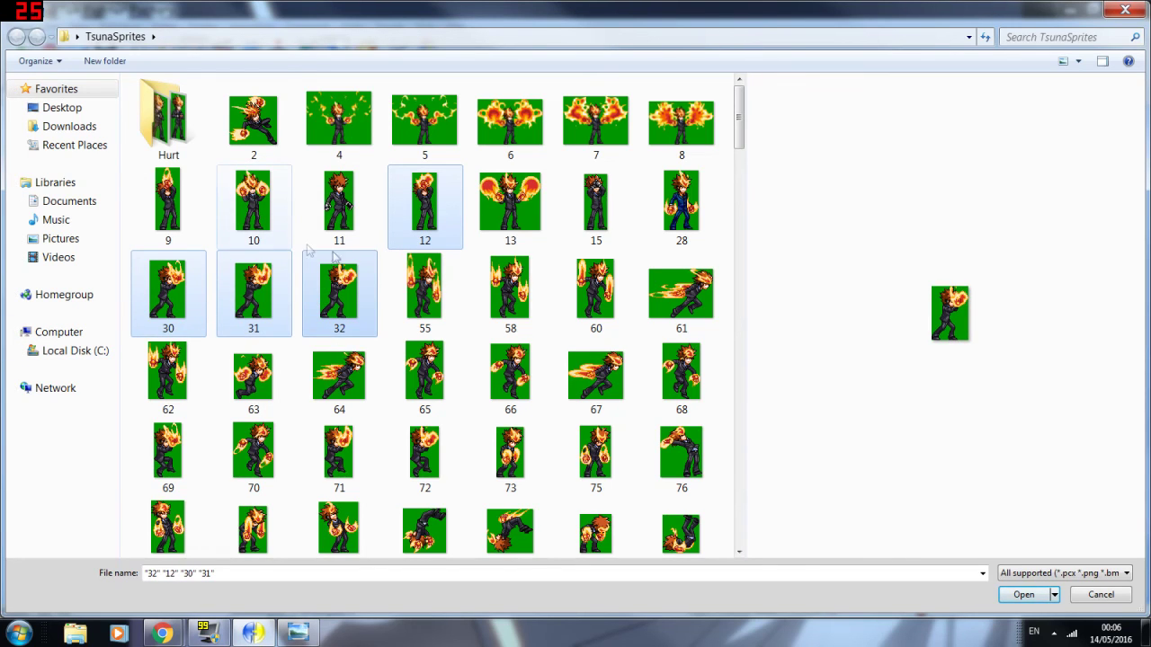
Step: Add images 340, 349, 354 and 355 to the selection of TsunaSprites files for import
scroll(422, 266, down, 5)
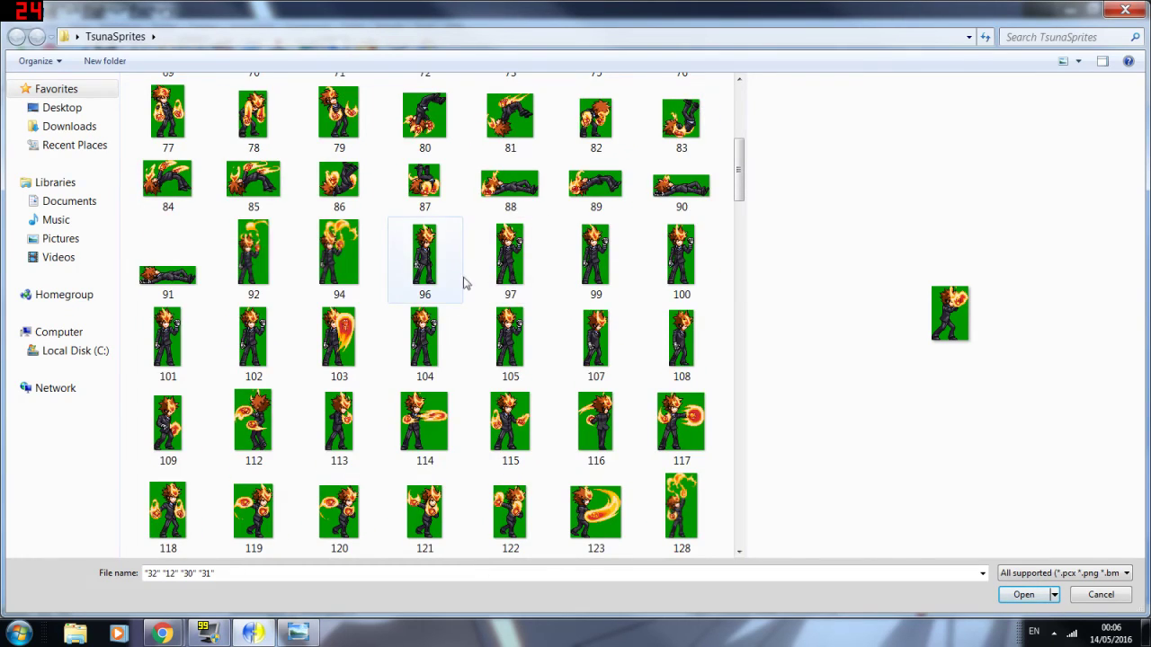
scroll(465, 283, down, 9)
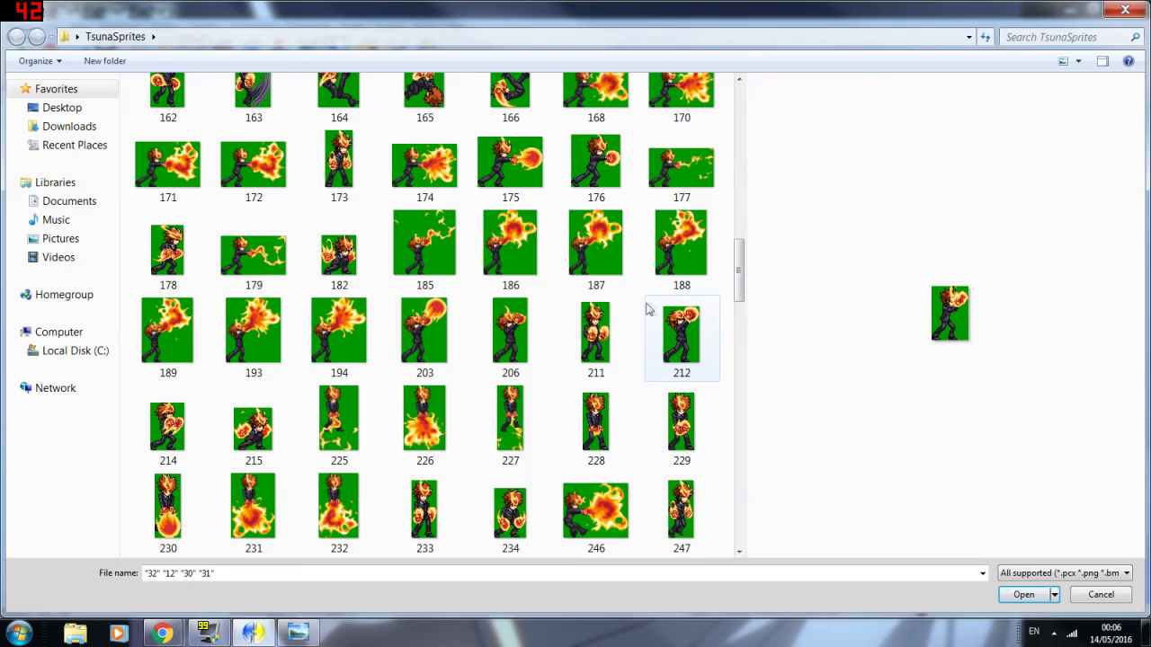
scroll(584, 333, down, 3)
scroll(580, 342, up, 2)
scroll(578, 351, down, 11)
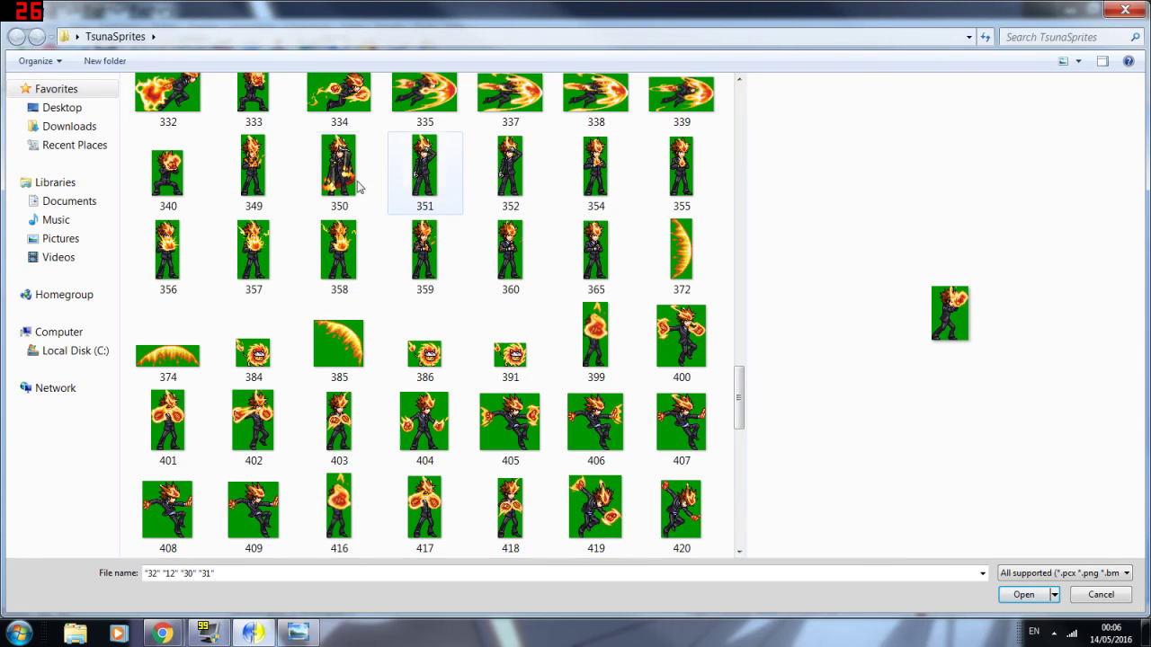
ctrl+click(178, 187)
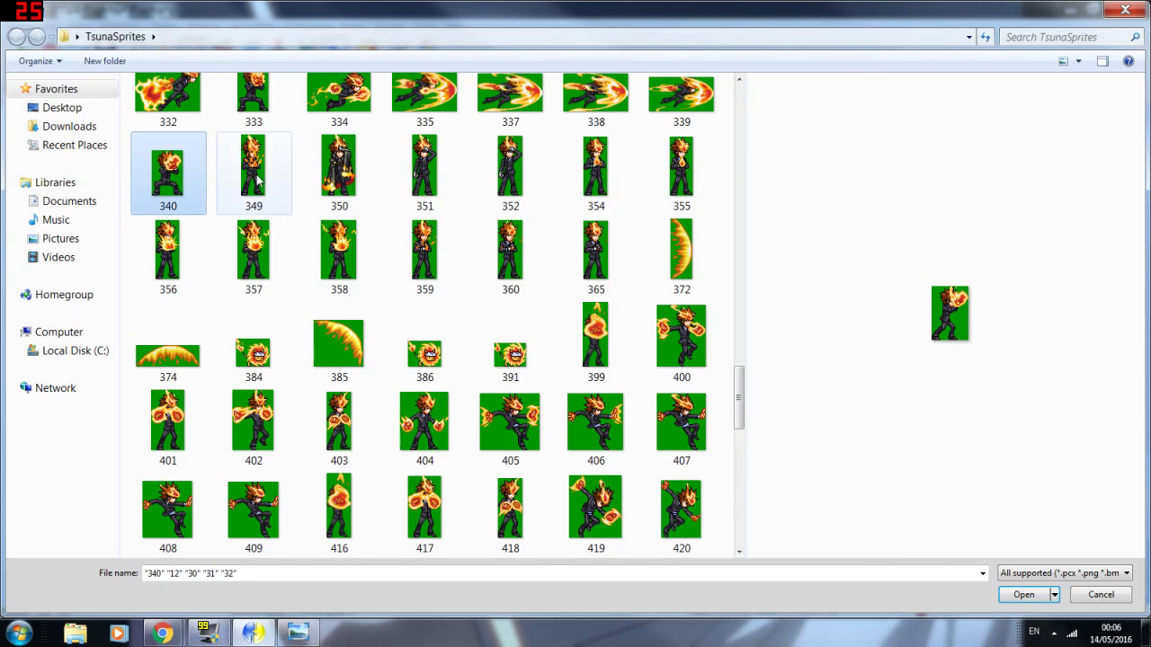
ctrl+click(253, 175)
ctrl+click(596, 166)
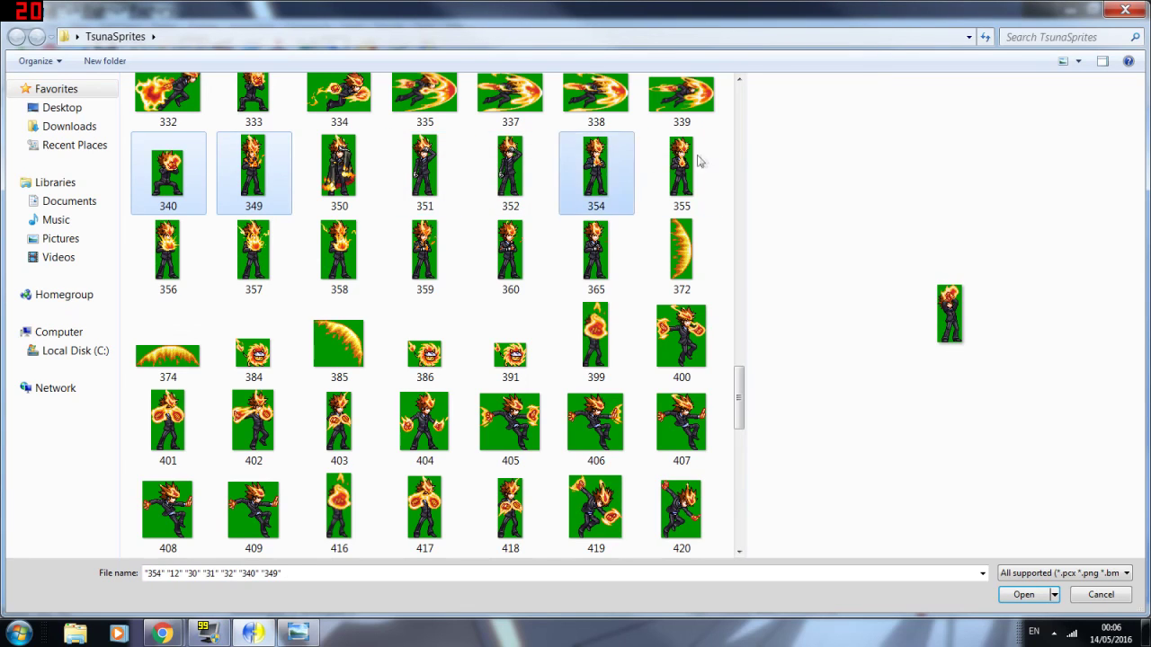
ctrl+click(688, 166)
Step: Also include images 356 to 360, 365, 351 and 352 in the import selection
ctrl+click(193, 229)
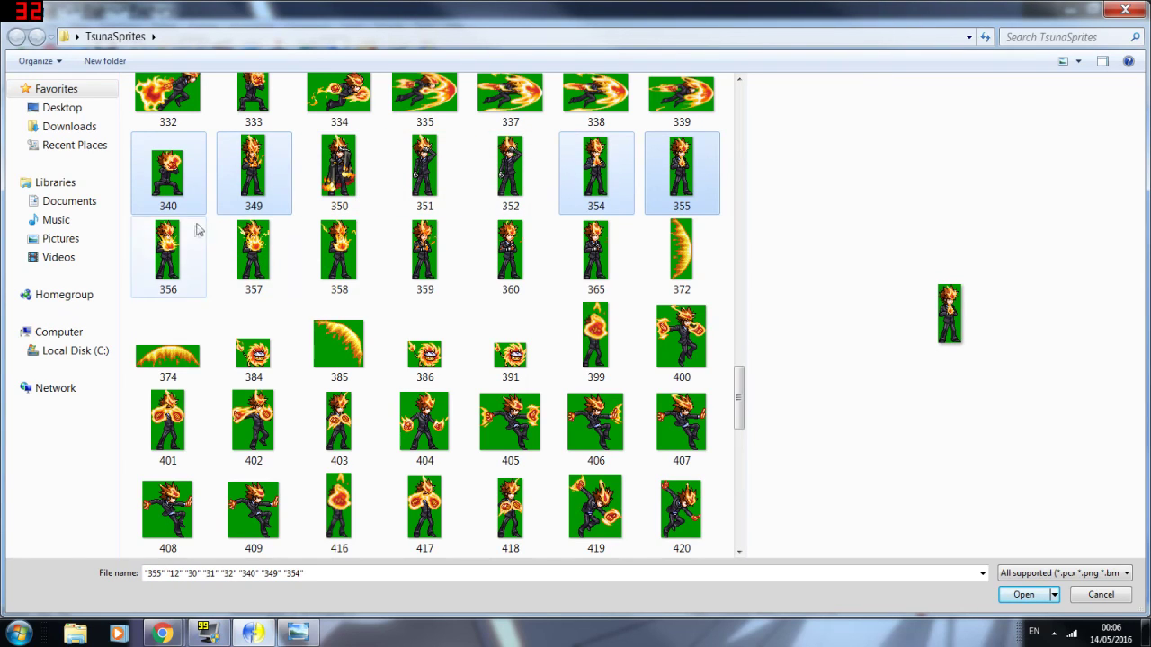
ctrl+click(270, 250)
ctrl+click(355, 252)
ctrl+click(445, 254)
ctrl+click(508, 253)
ctrl+click(594, 254)
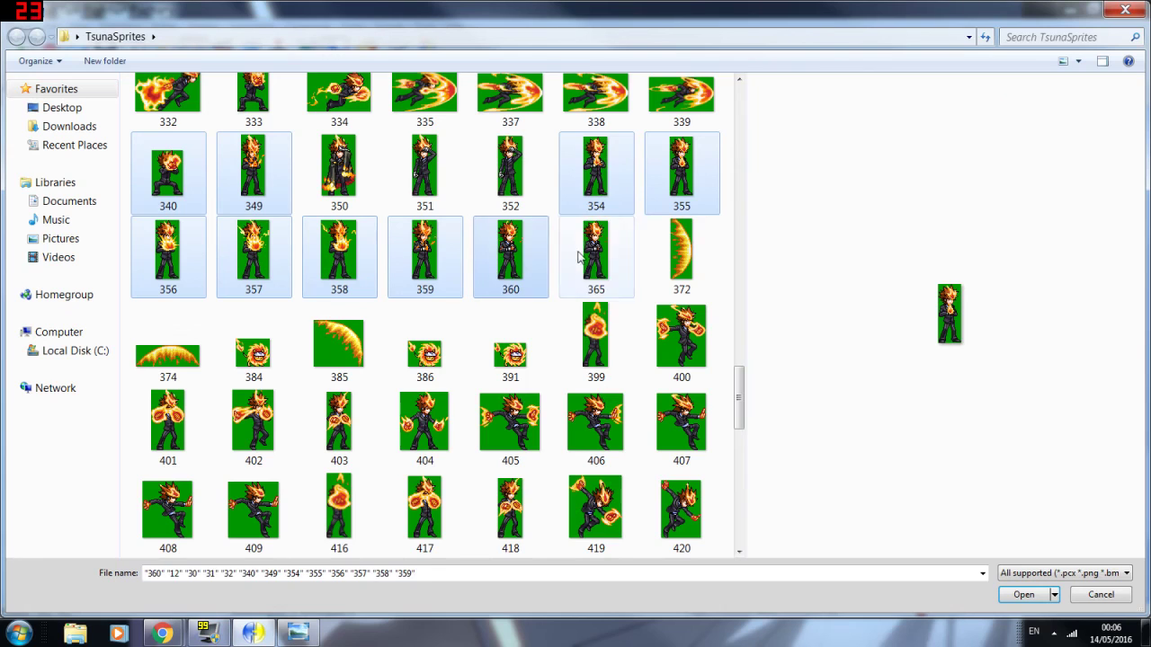
ctrl+click(437, 200)
ctrl+click(508, 180)
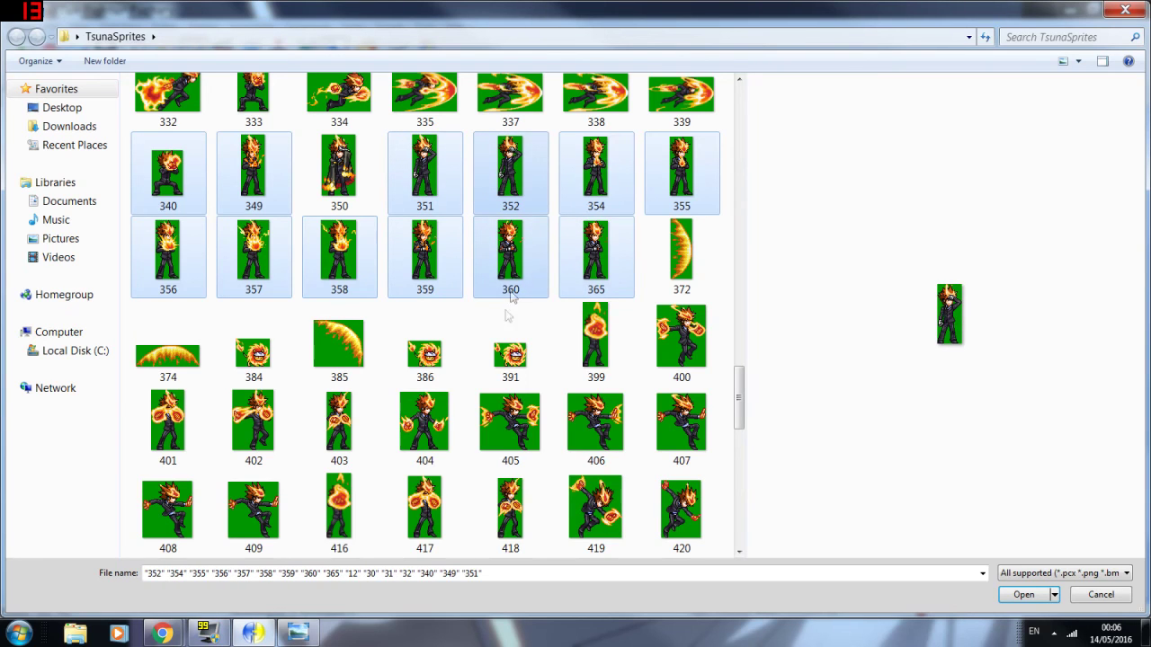
Step: Import the selected images as sprite group 181, starting at index 0
key(Return)
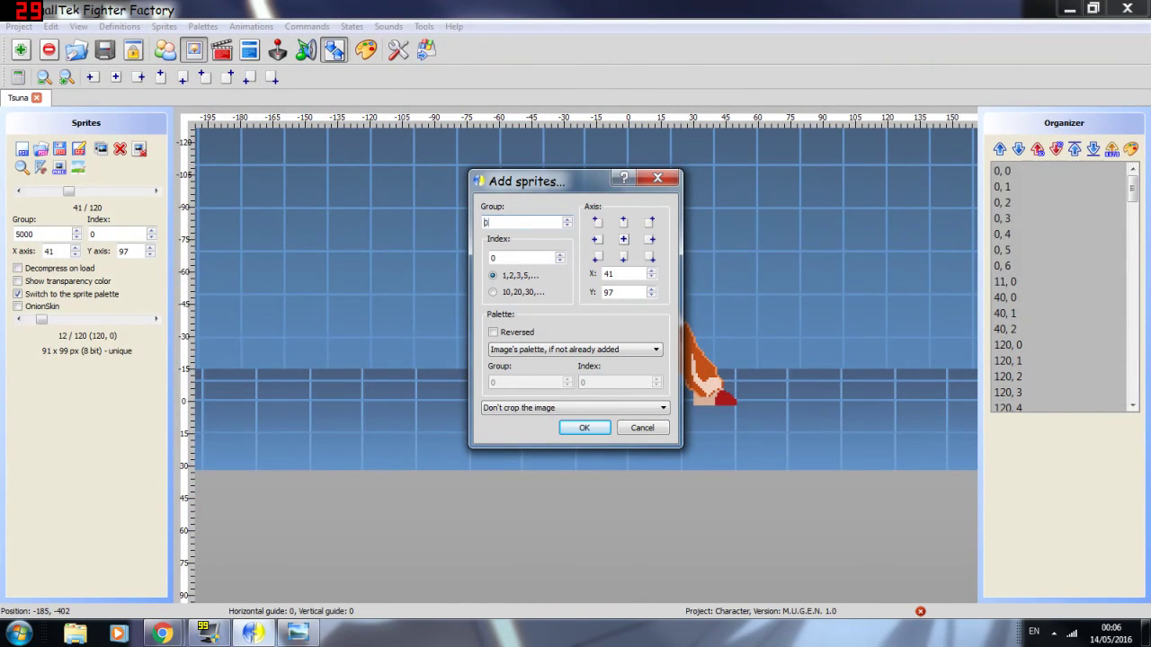
text(181)
click(585, 426)
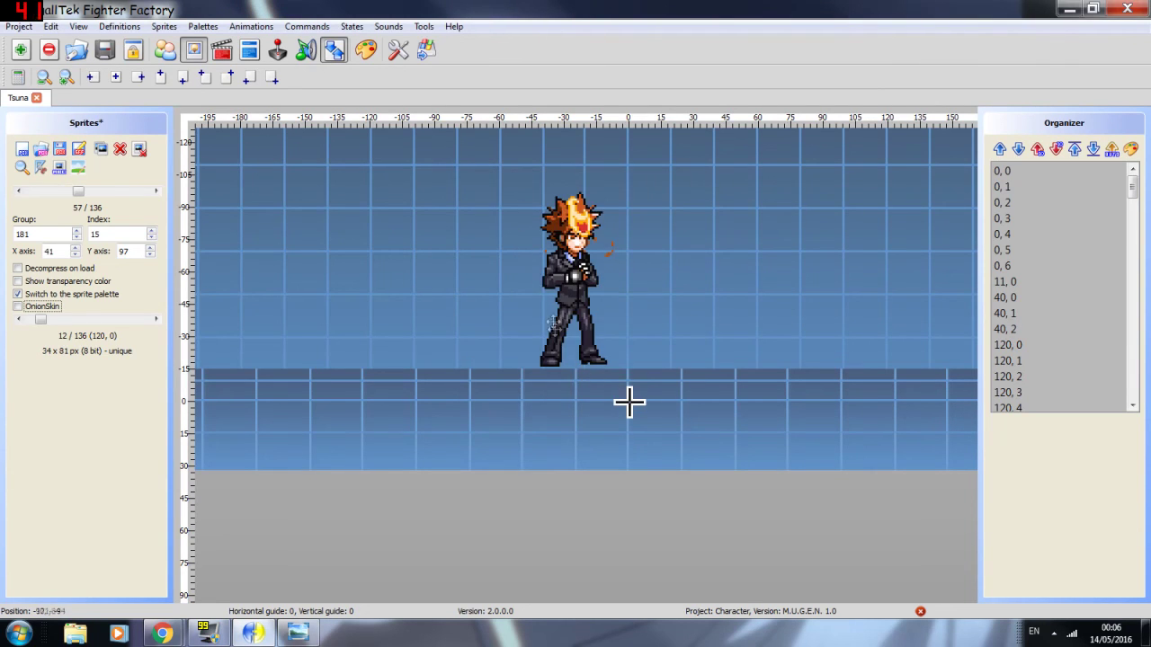
Step: Move sprite 181,15 onto the ground axis at X 15, Y 78, and sprite 181,0 at X 18, Y 76
drag(615, 348, 569, 332)
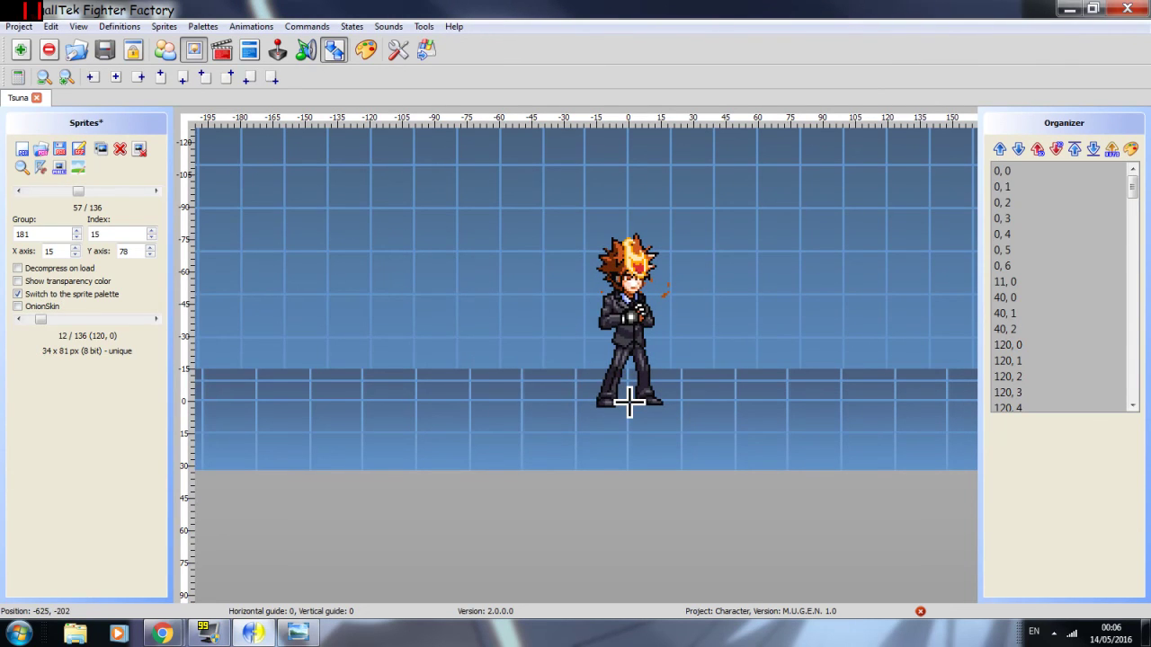
click(16, 193)
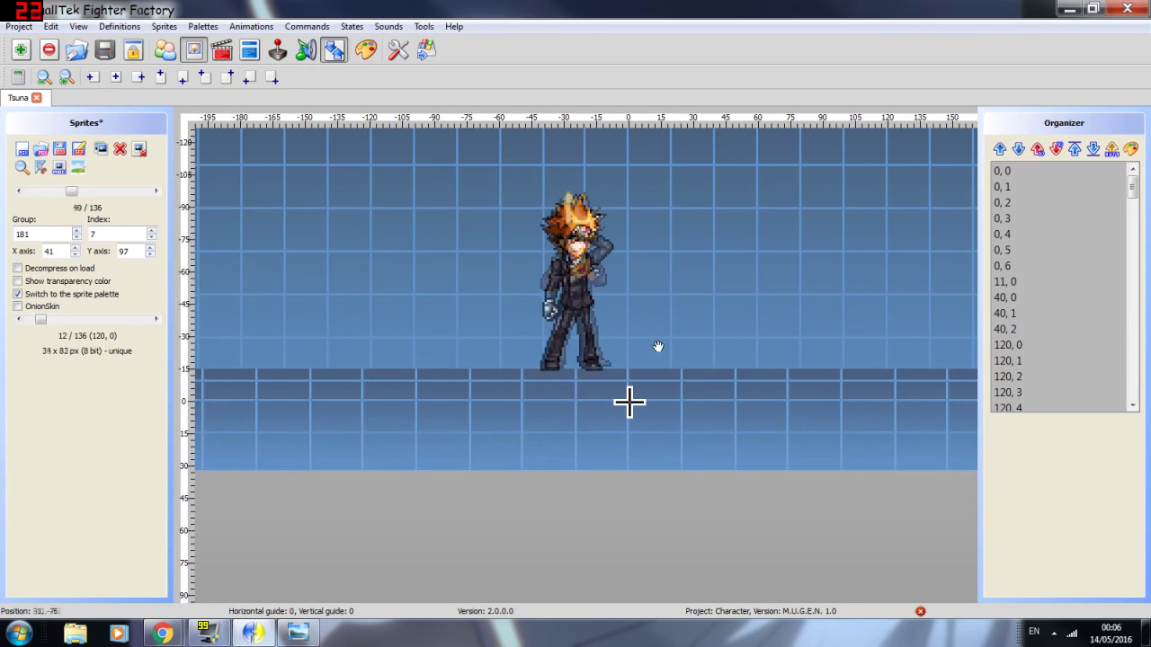
scroll(669, 347, up, 4)
drag(593, 310, 637, 342)
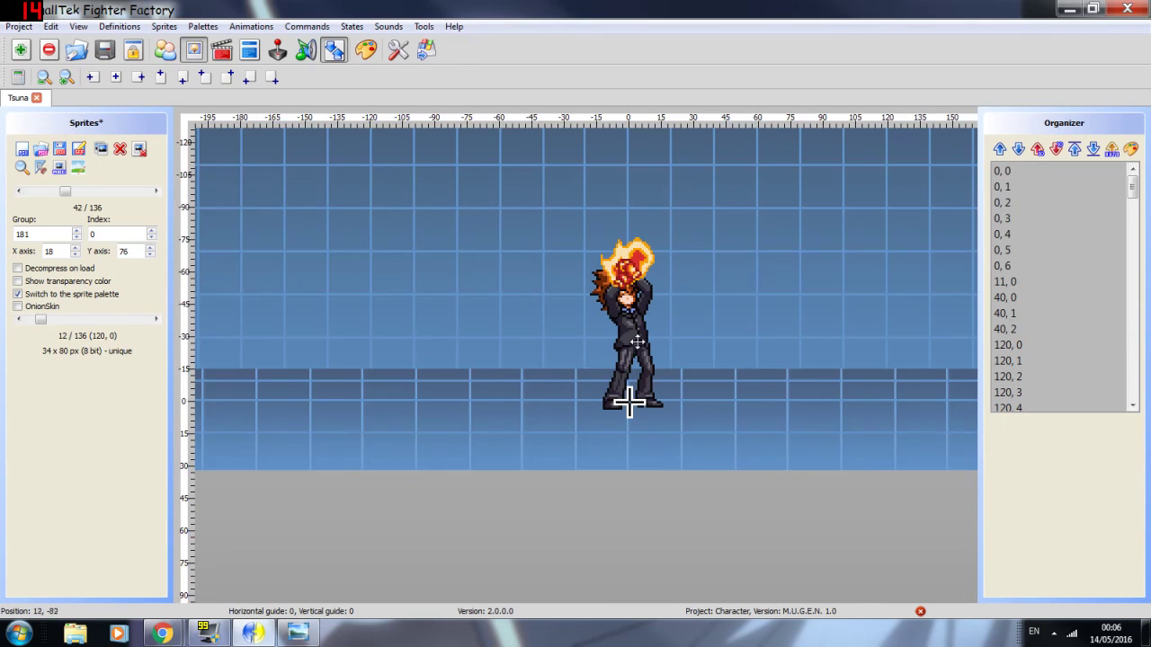
Step: Turn on onion skinning and align sprites 181,1 to 181,3 with sprite 181,0, using axes 19,77, 19,73 and 20,72
scroll(638, 341, up, 4)
click(18, 307)
click(157, 192)
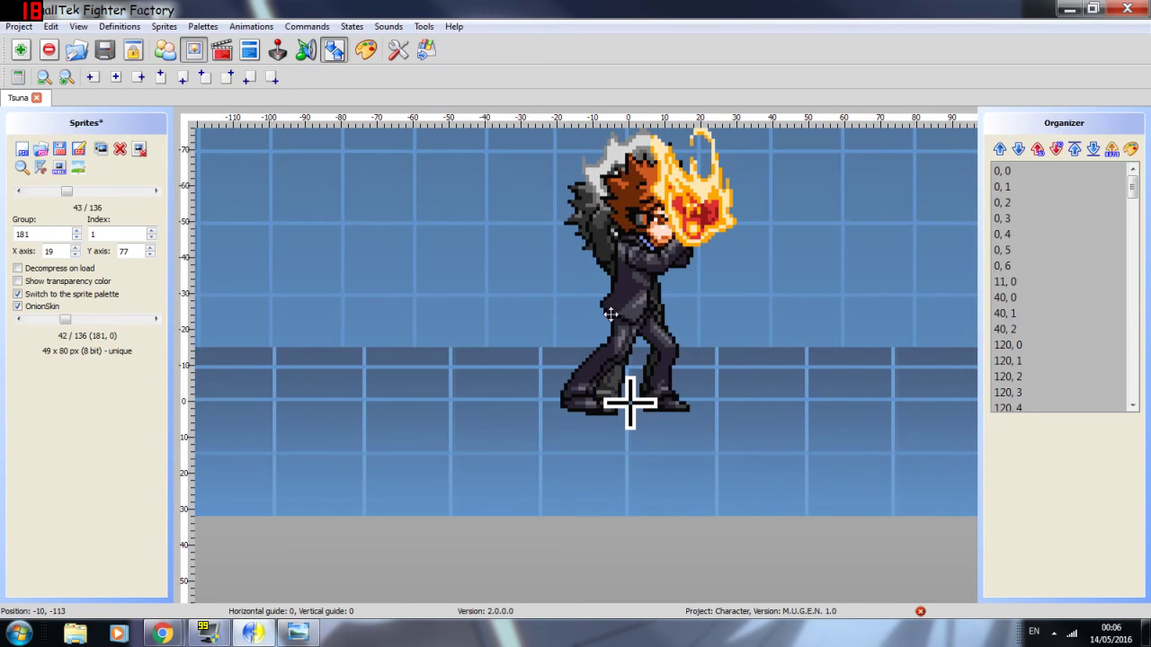
click(157, 192)
key(Up)
key(Up)
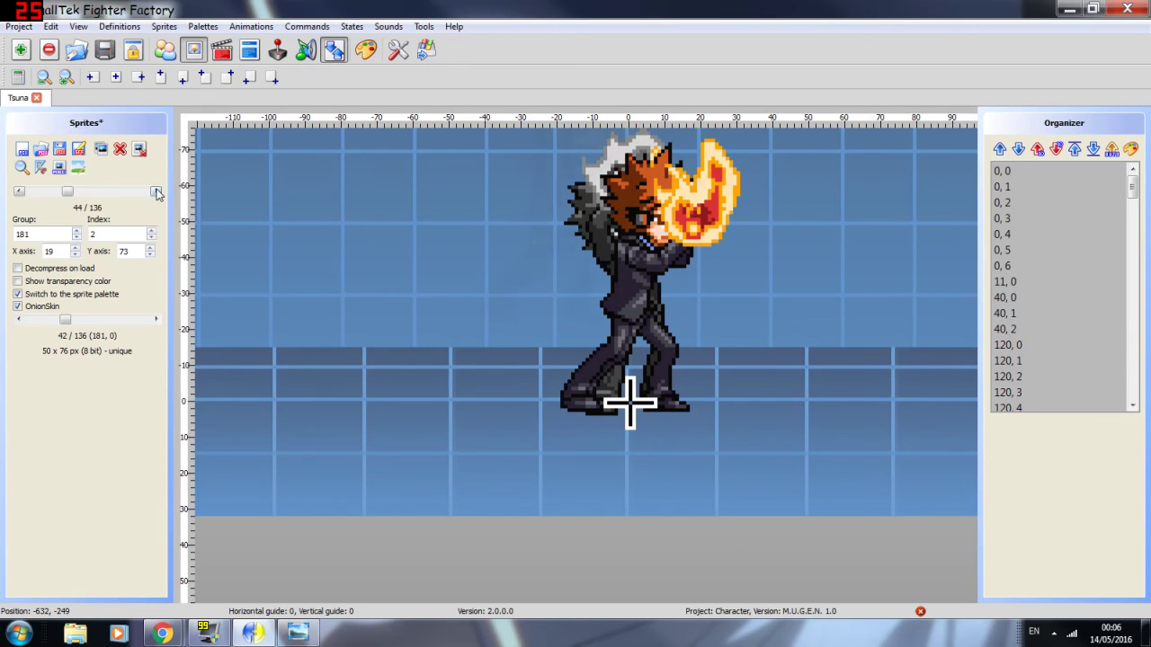
click(157, 192)
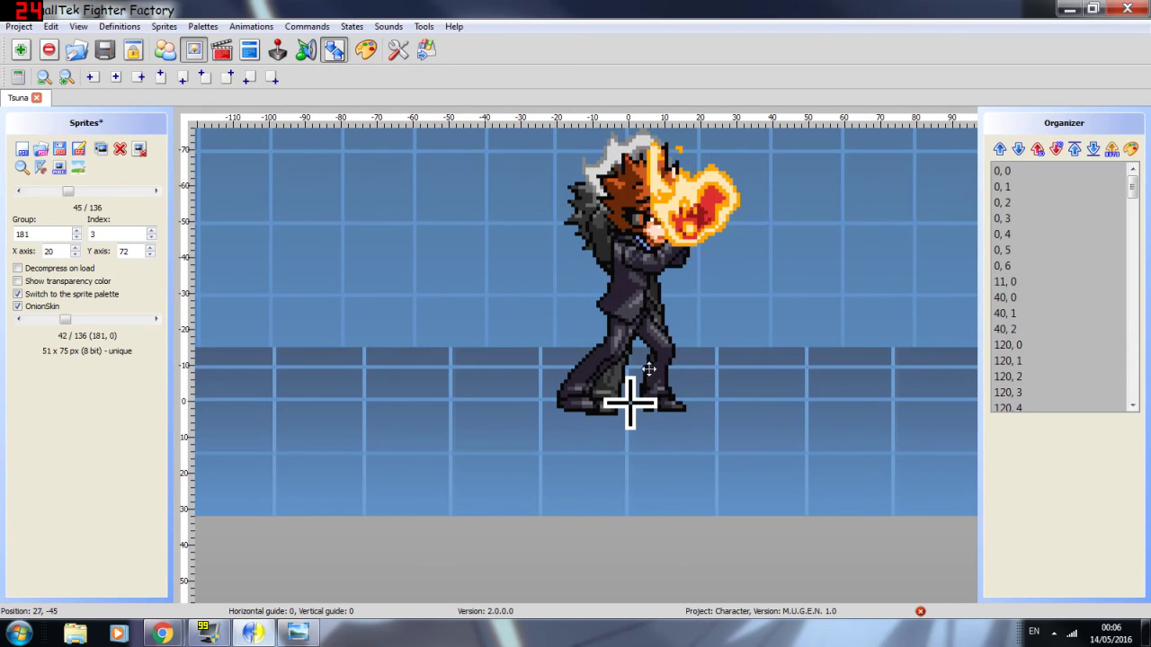
click(156, 191)
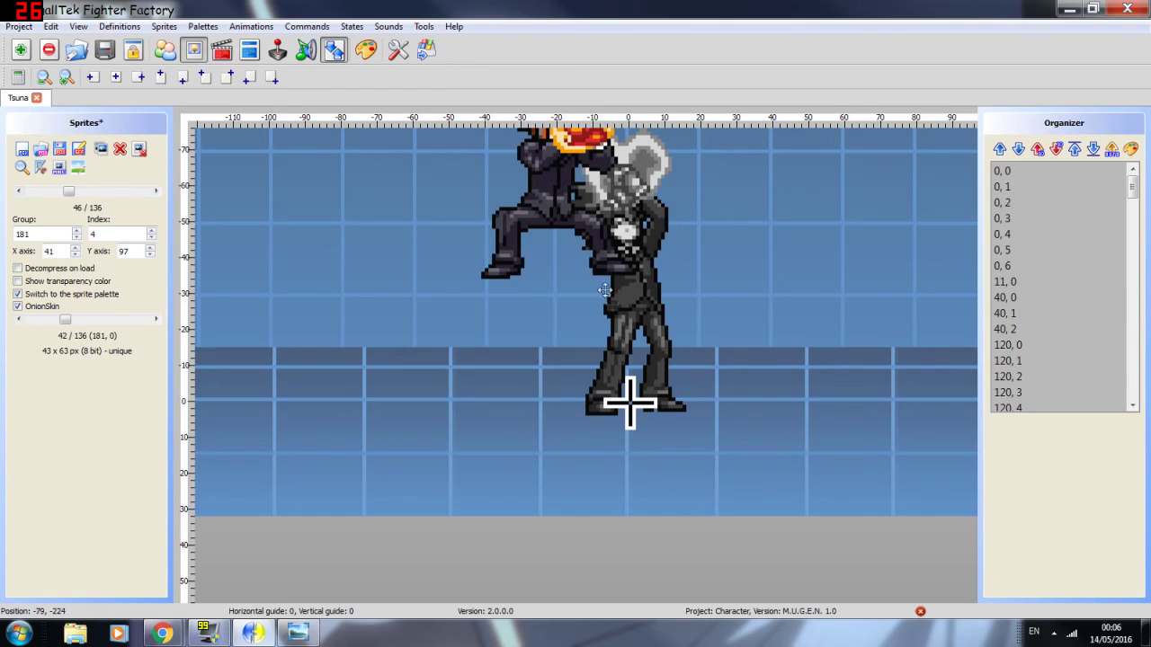